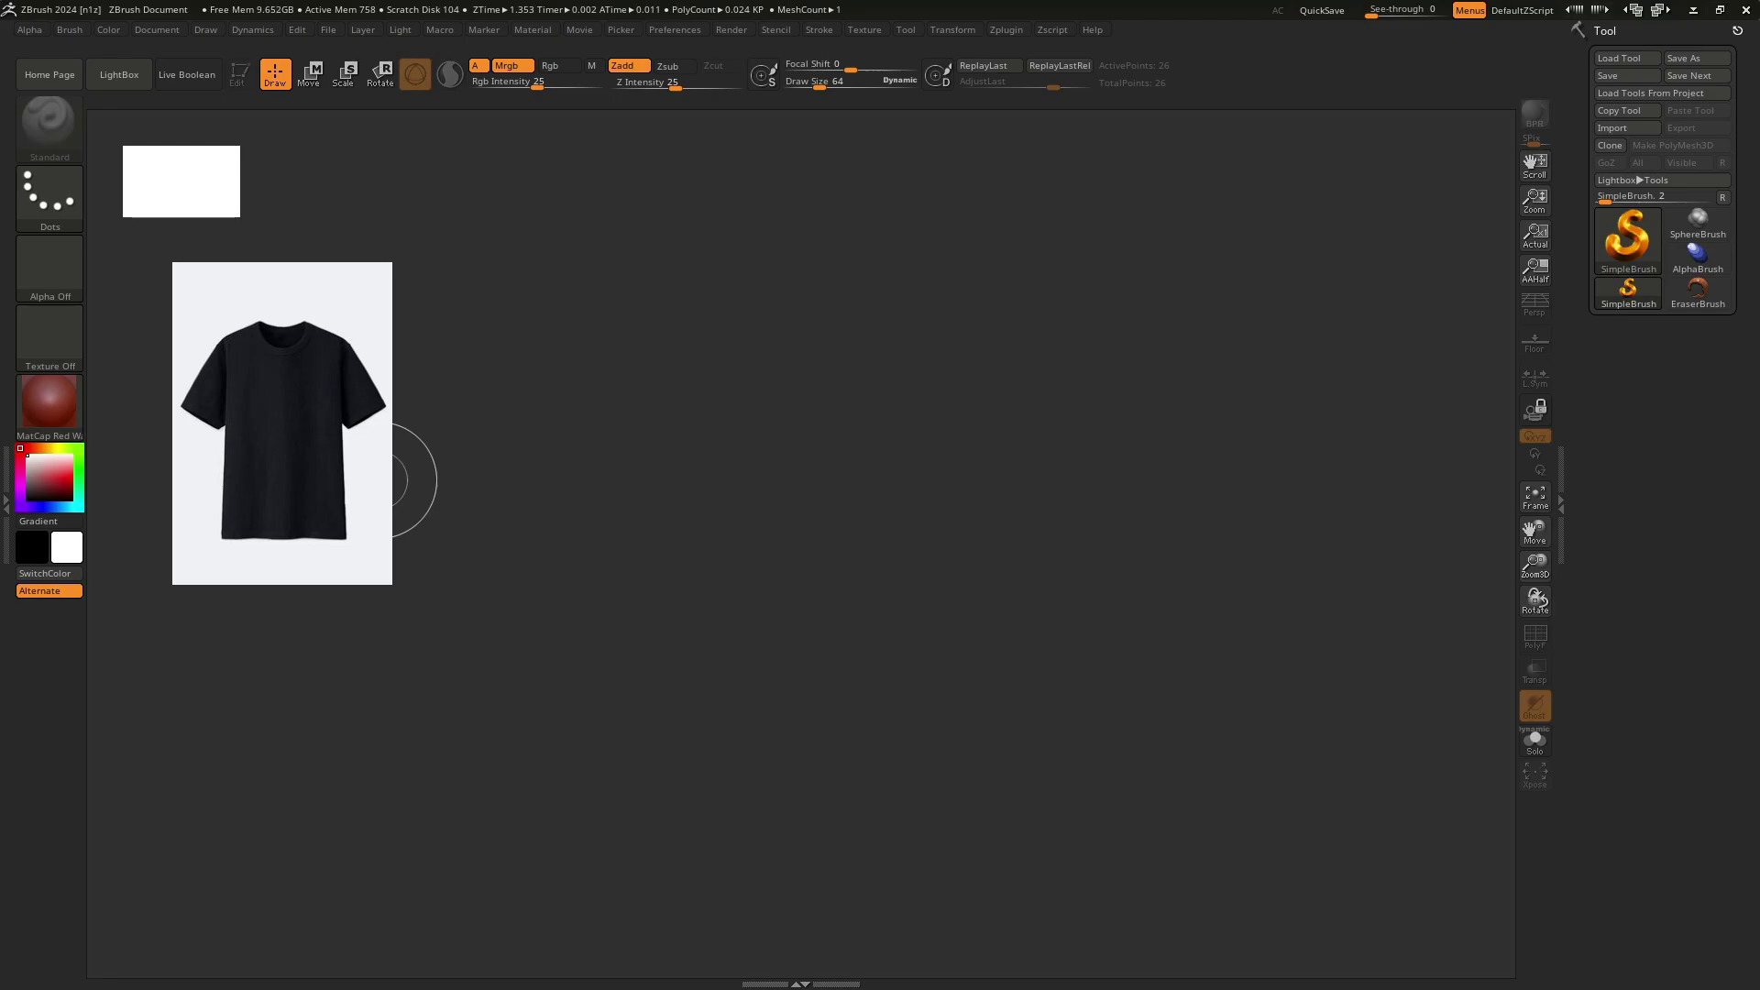
Draw an editable Cube3D on the canvas and convert it to a PolyMesh3D.
left_click(1637, 241)
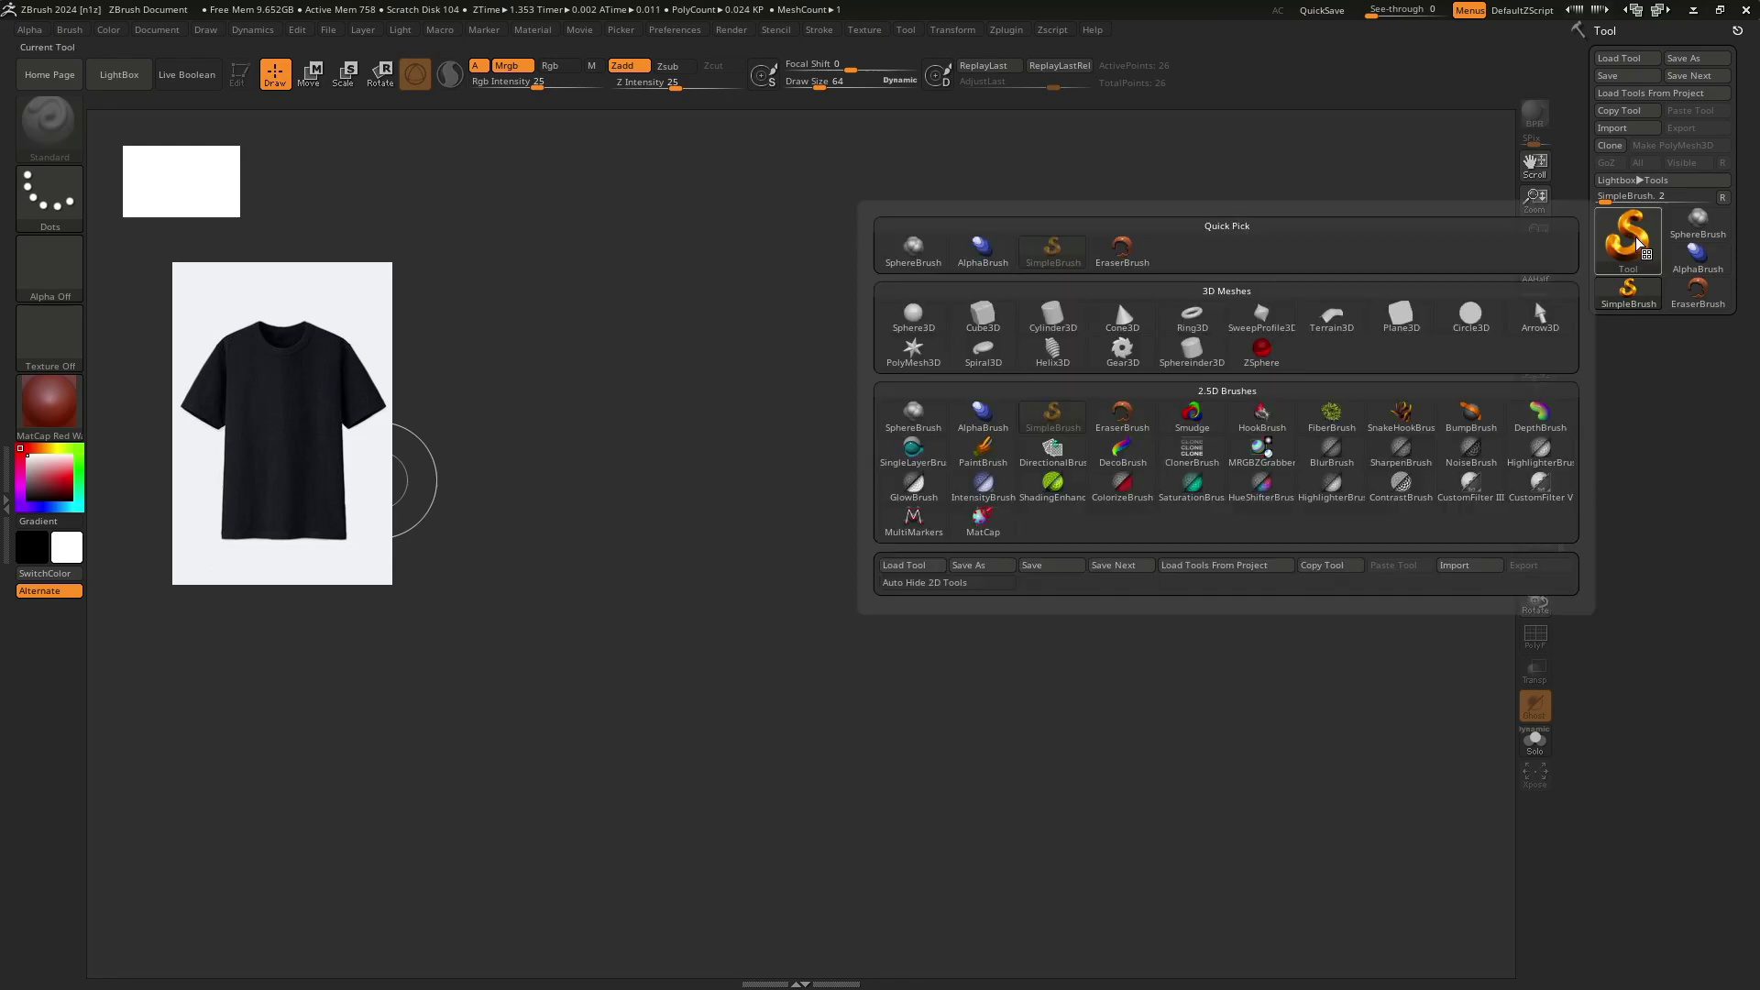
left_click(979, 321)
left_click_drag(771, 479, 766, 669)
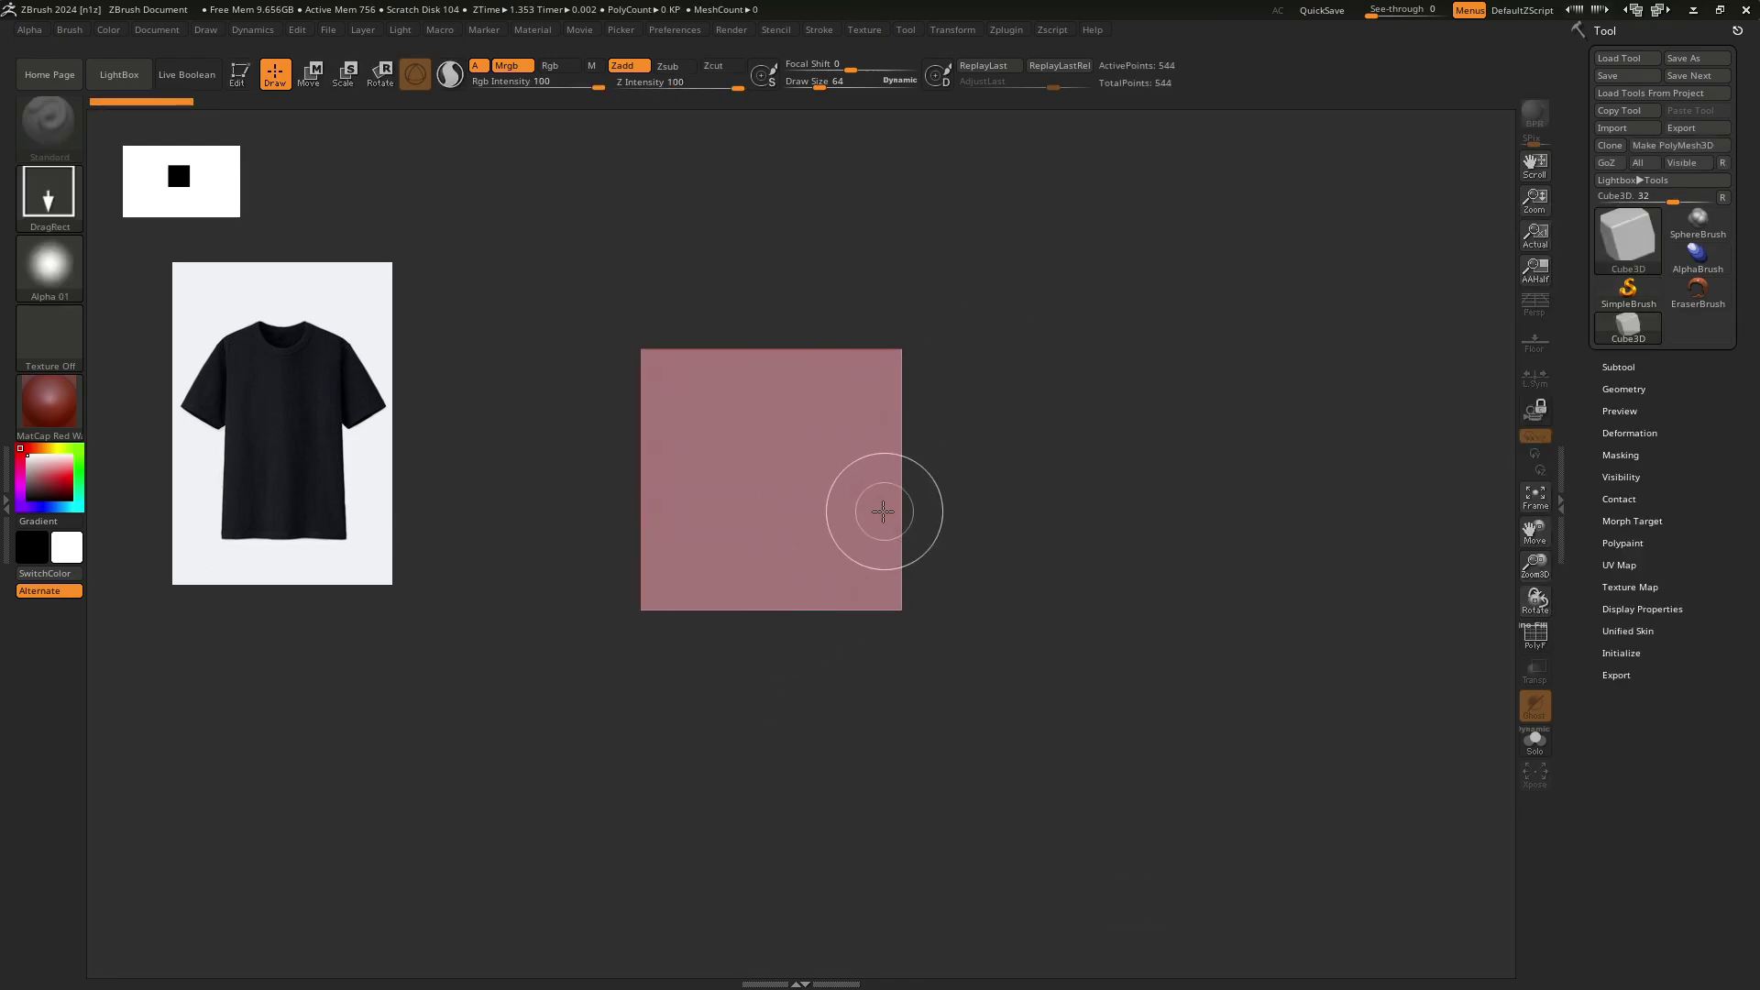
key("t")
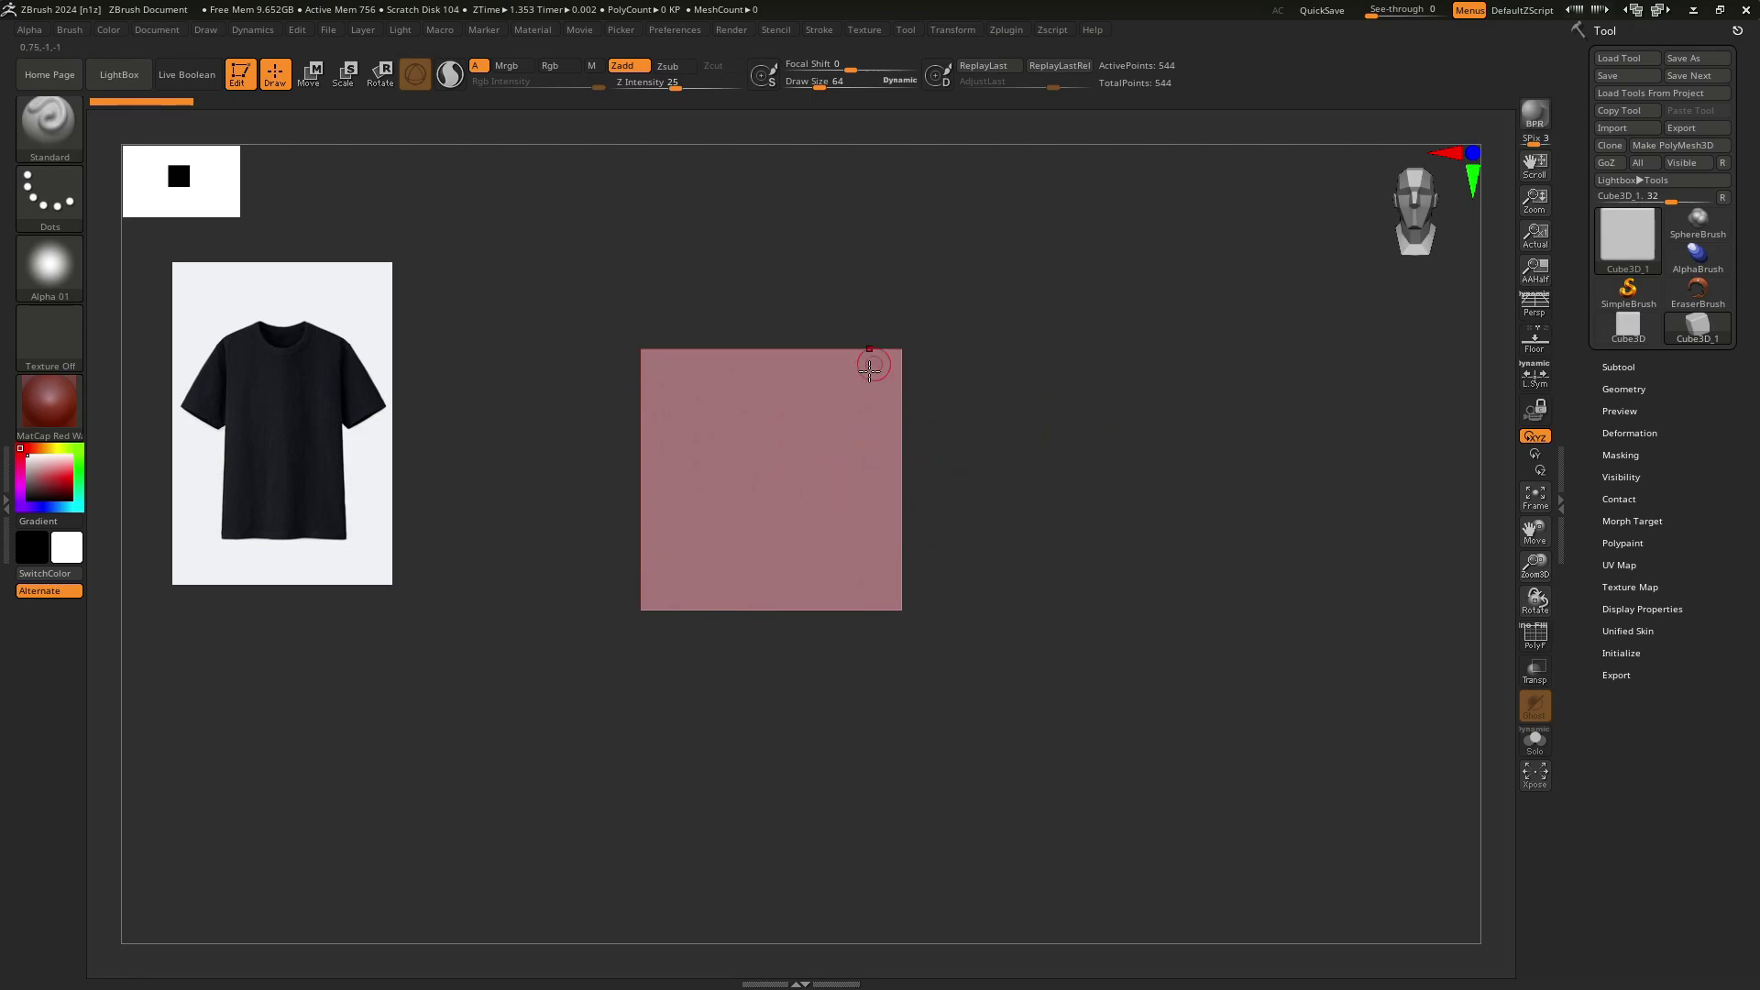
left_click(1658, 145)
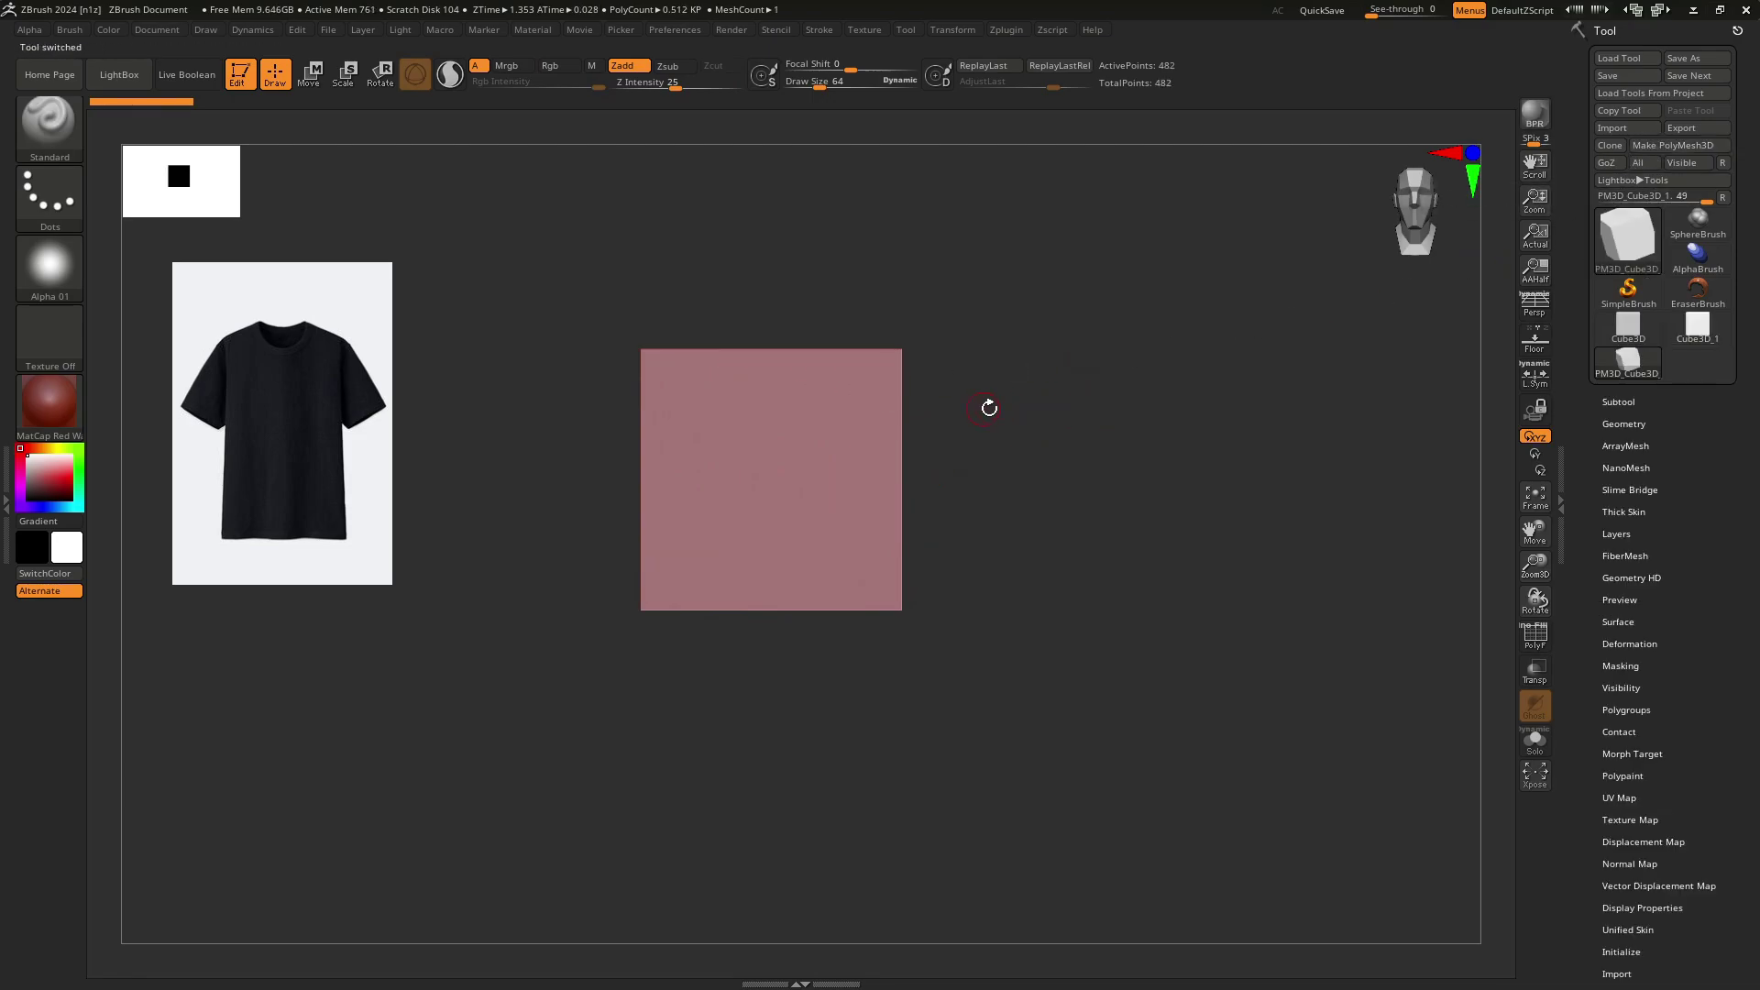
Show the polyframe and reinitialize the mesh as a QCube with X, Y and Z resolution 2.
key("shift+f")
mouse_move(814, 426)
right_mouse_down()
mouse_move(786, 412)
mouse_move(832, 419)
right_mouse_up()
scroll(1623, 463, "down", 5)
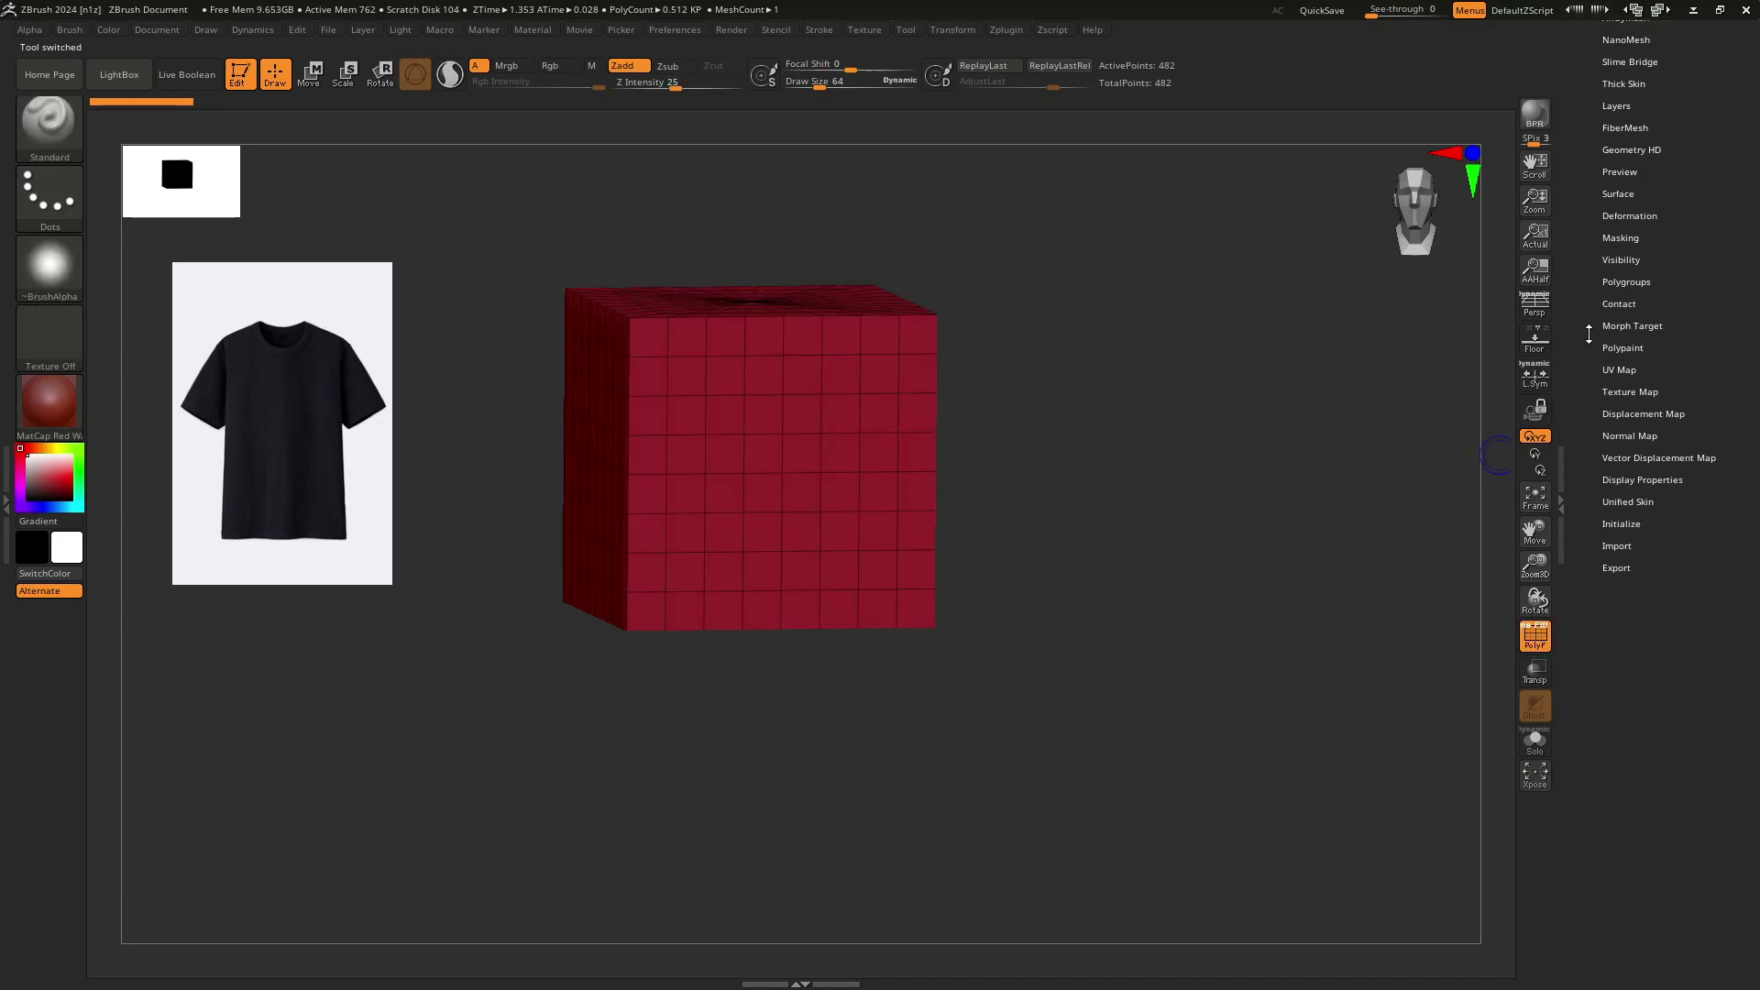
left_click(1612, 518)
scroll(1619, 526, "down", 1)
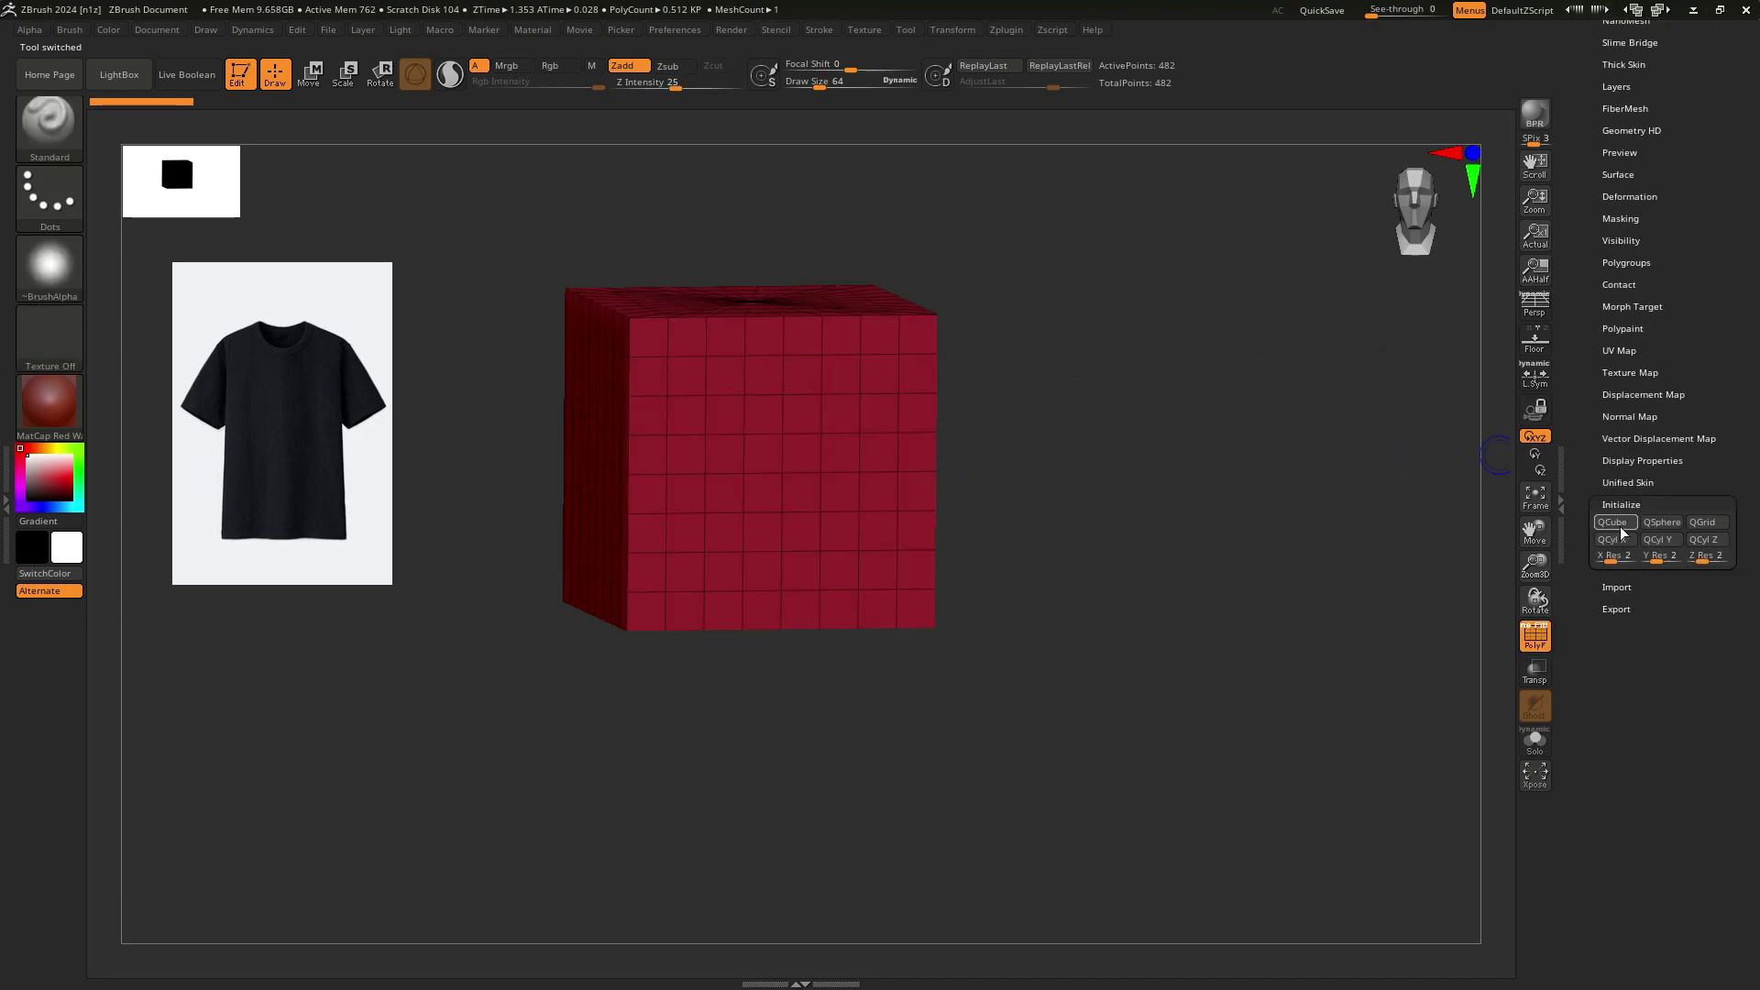
left_click(1612, 523)
key("shift+f")
right_click_drag(877, 482, 869, 587, "shift")
key("shift+f")
Flatten the cube along its depth into a thinner block and merge its faces into a single polygroup.
mouse_move(869, 586)
right_mouse_down()
mouse_move(849, 471)
mouse_move(832, 525)
mouse_move(845, 373)
mouse_move(888, 425)
mouse_move(690, 469)
right_mouse_up()
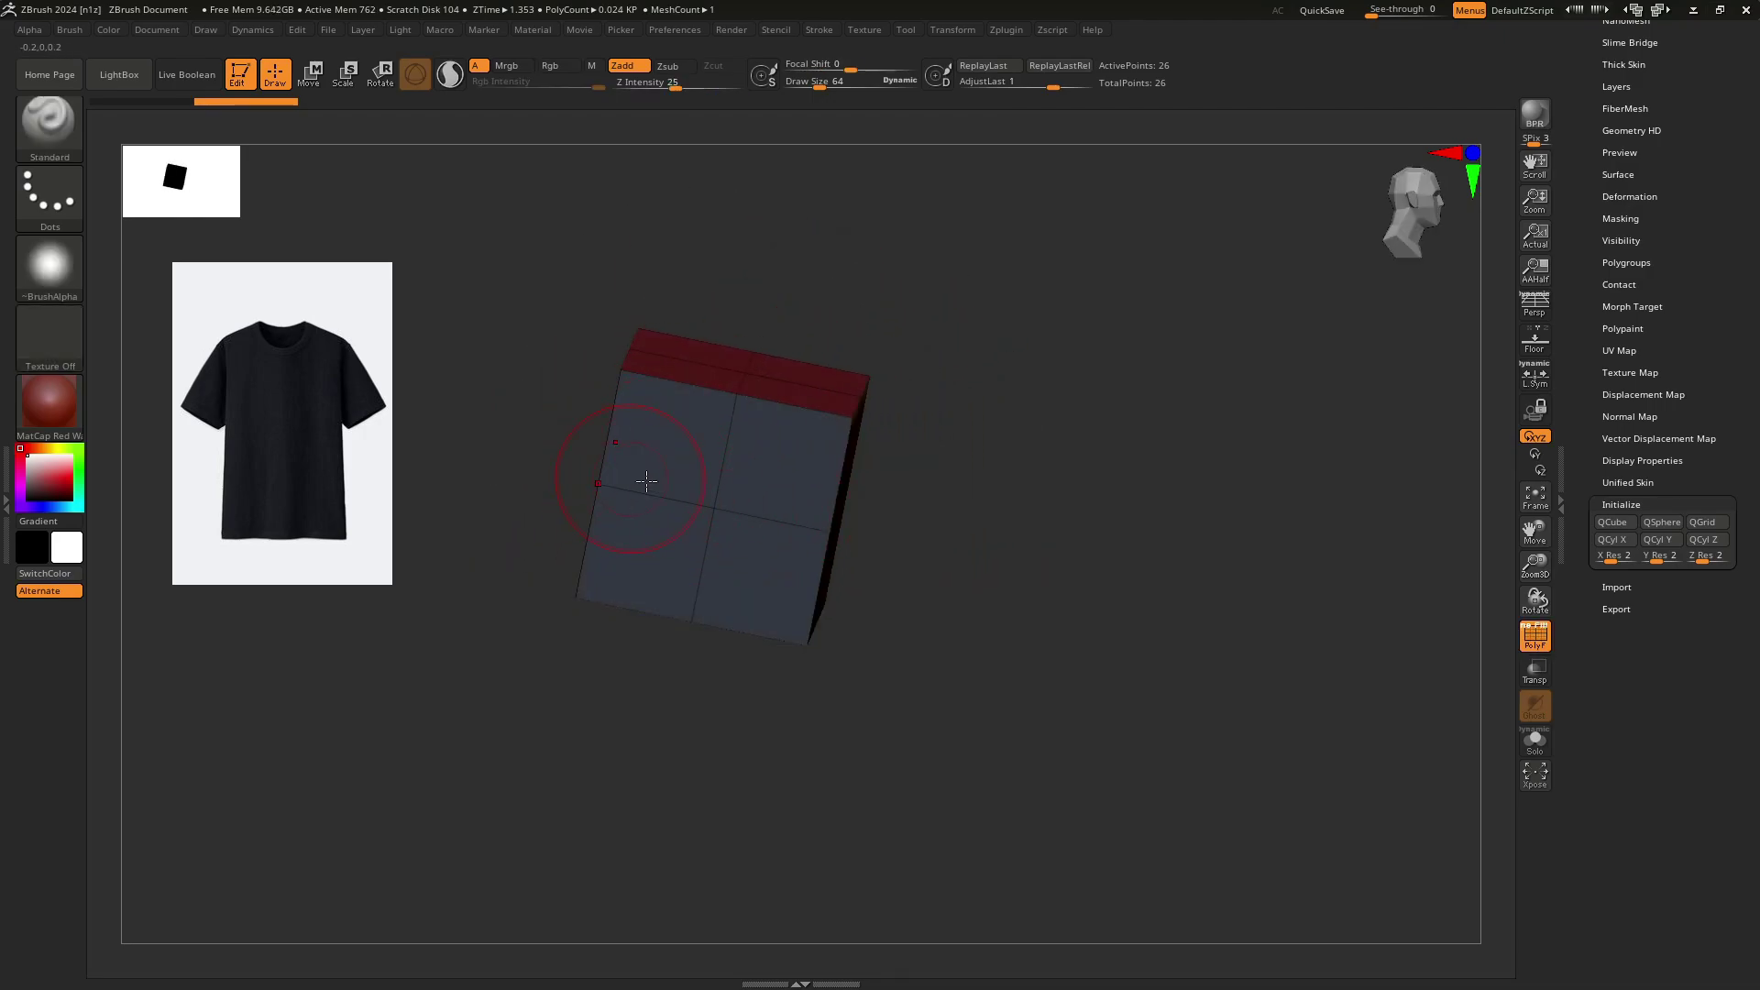
key("r")
left_click_drag(770, 495, 685, 469)
key("q")
mouse_move(697, 467)
right_mouse_down("shift")
mouse_move(928, 441)
mouse_move(817, 438)
mouse_move(774, 413)
mouse_move(773, 429)
right_mouse_up("shift")
key("ctrl+w")
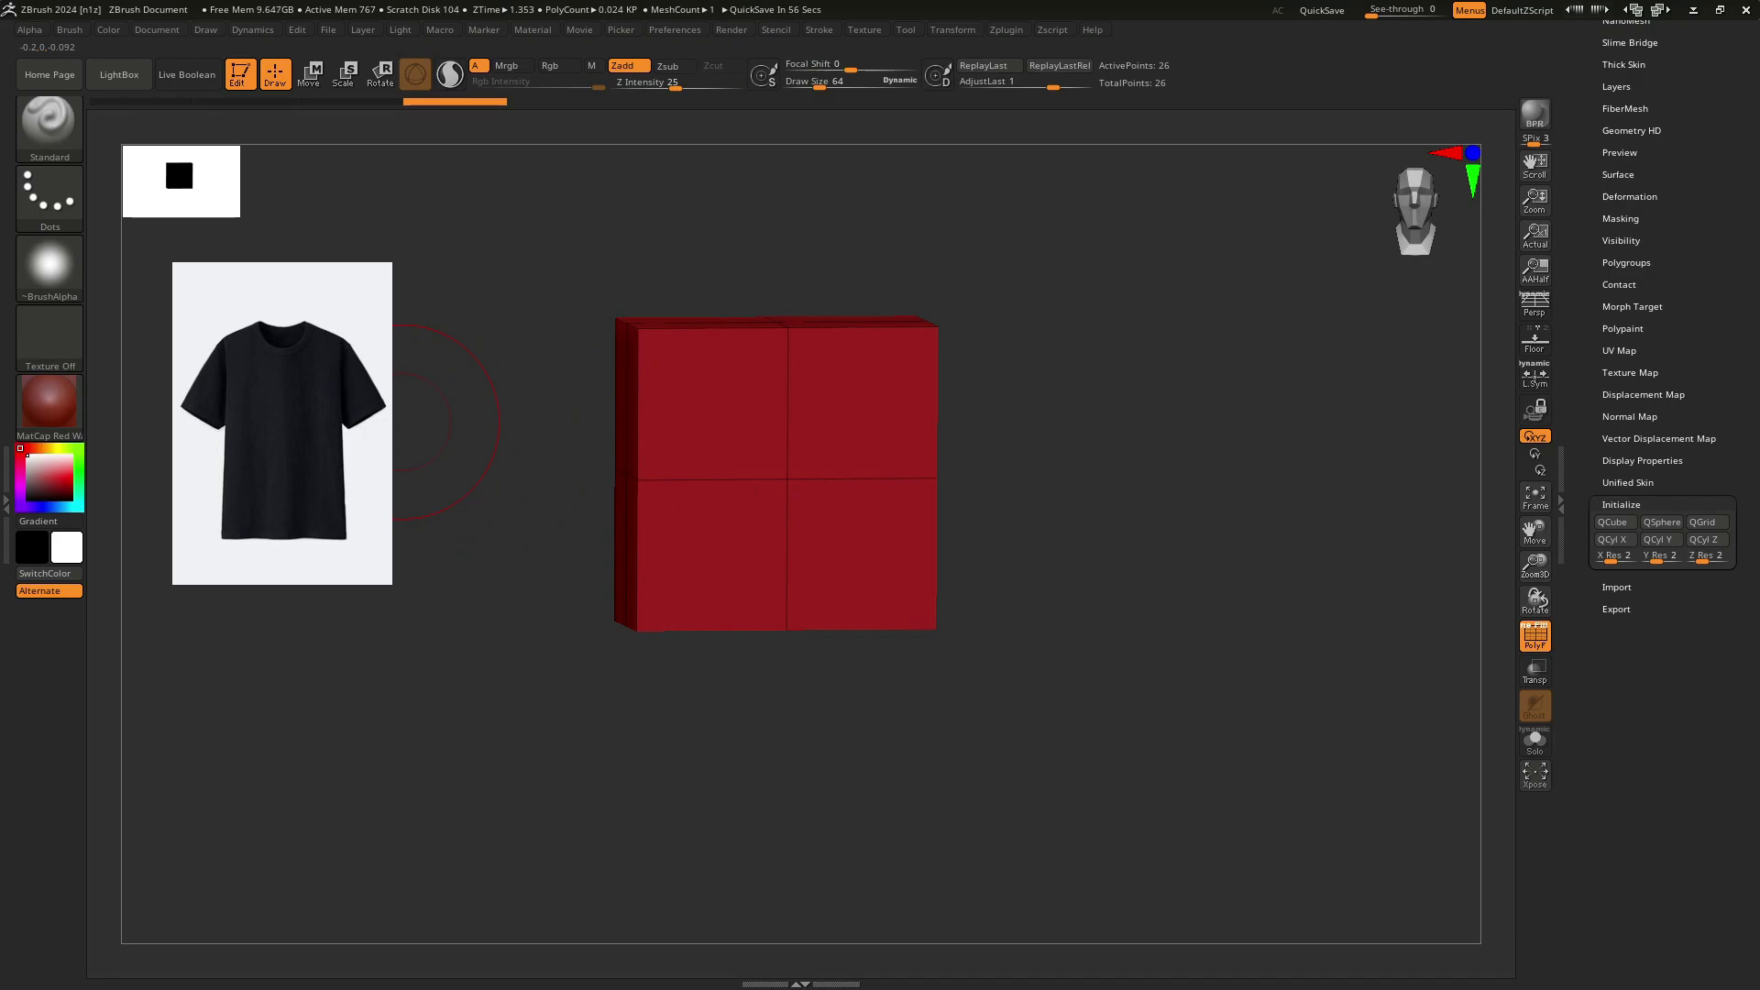
Stretch the block vertically into a tall rectangular torso shape.
key("r")
mouse_move(787, 408)
right_mouse_down()
mouse_move(780, 458)
mouse_move(847, 446)
right_mouse_up()
key("q")
key("r")
key("shift+f")
mouse_move(815, 422)
left_mouse_down()
mouse_move(819, 266)
mouse_move(815, 454)
left_mouse_up()
Change the material to MatCap Gray and display the polyframe on the block.
left_click(49, 403)
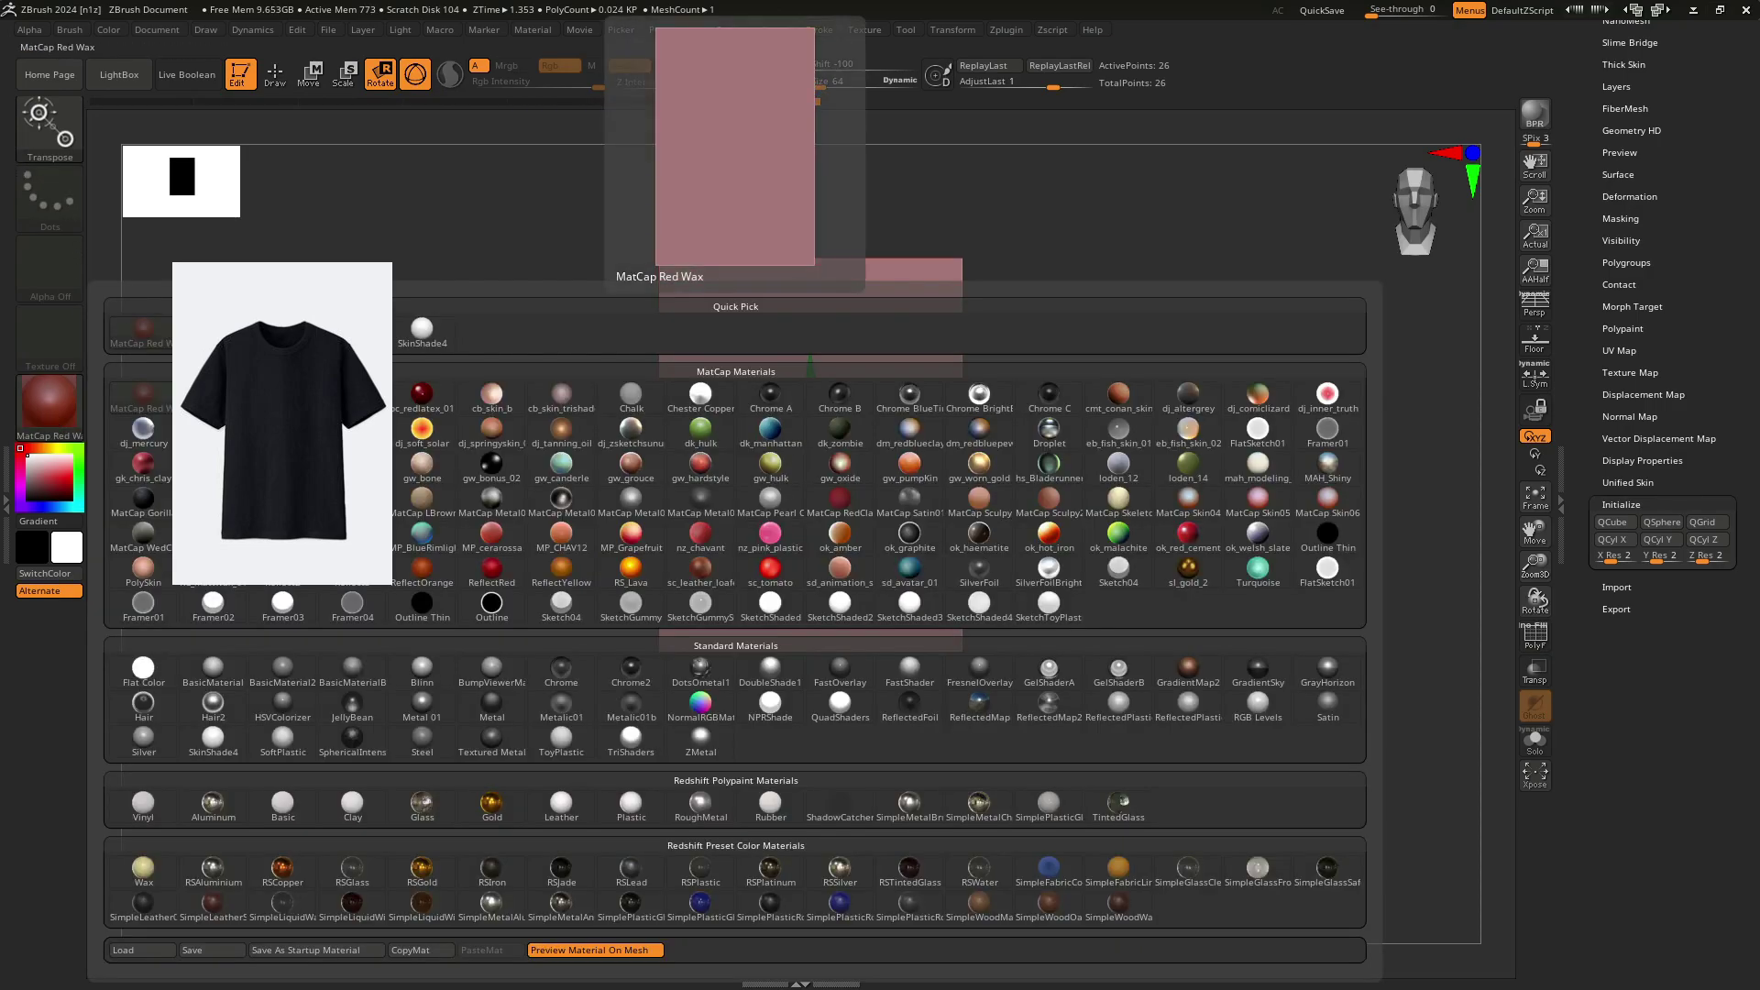
left_click(259, 584)
key("q")
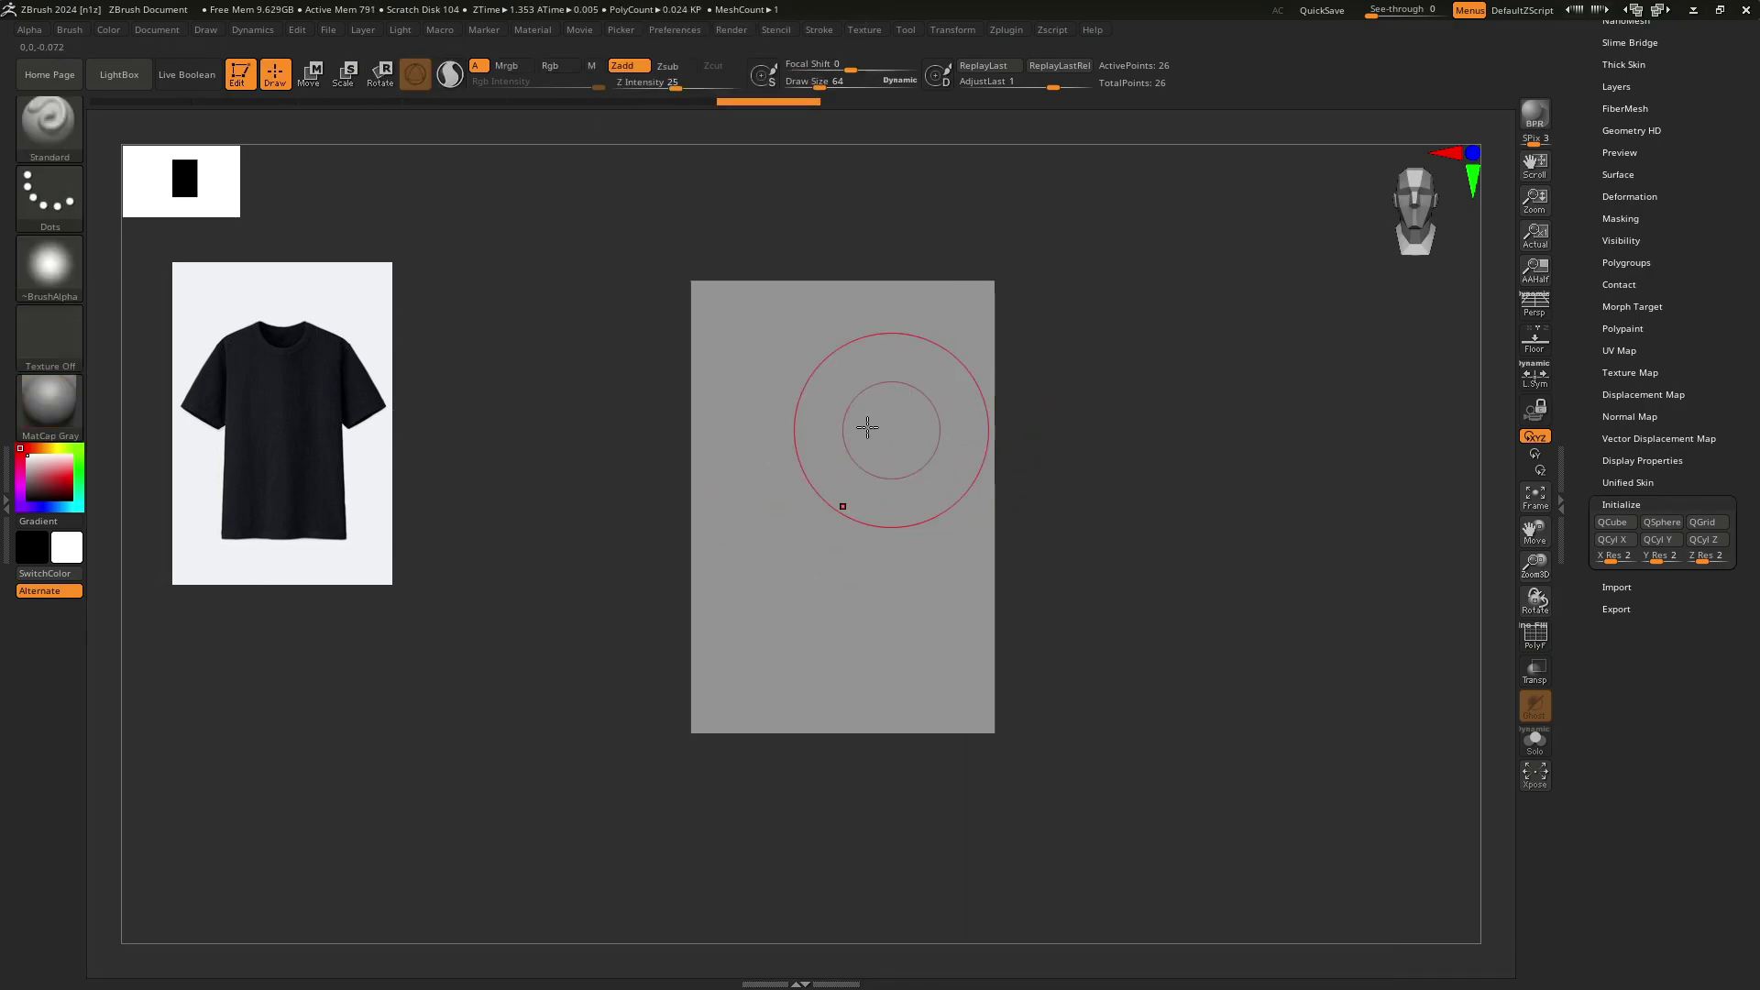
key("shift+f")
right_click_drag(810, 377, 839, 419, "alt")
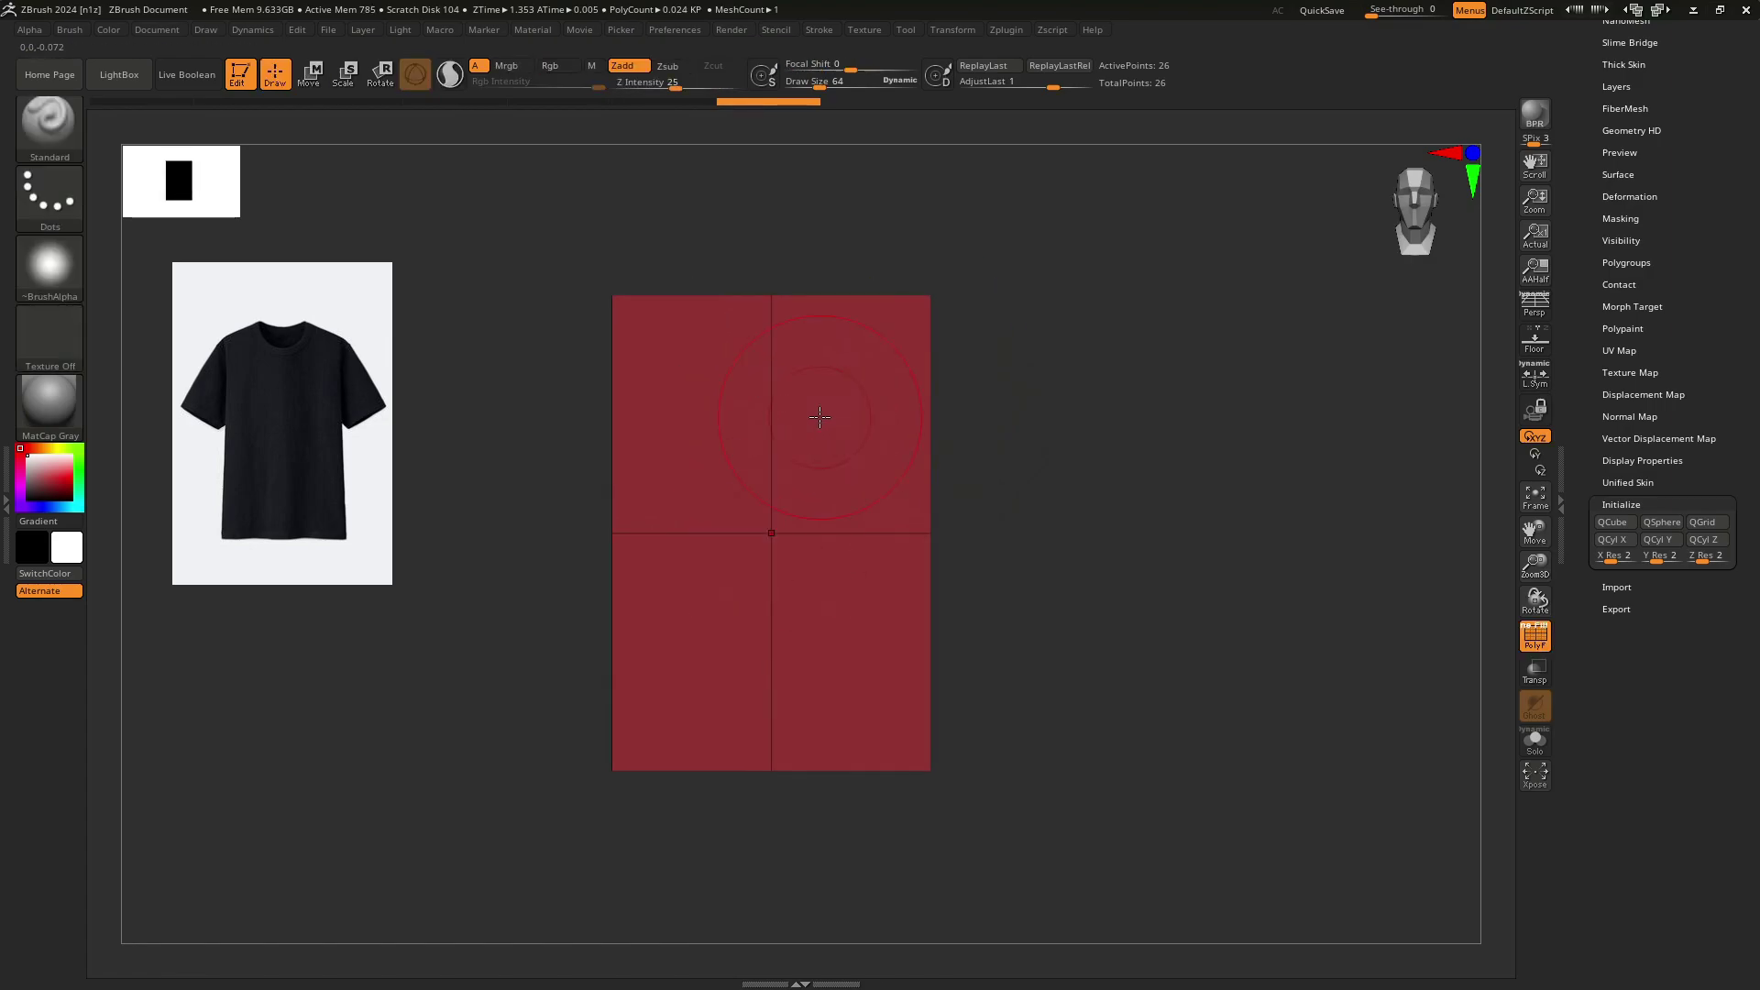
Activate left-right symmetry for editing the block.
left_click(871, 29)
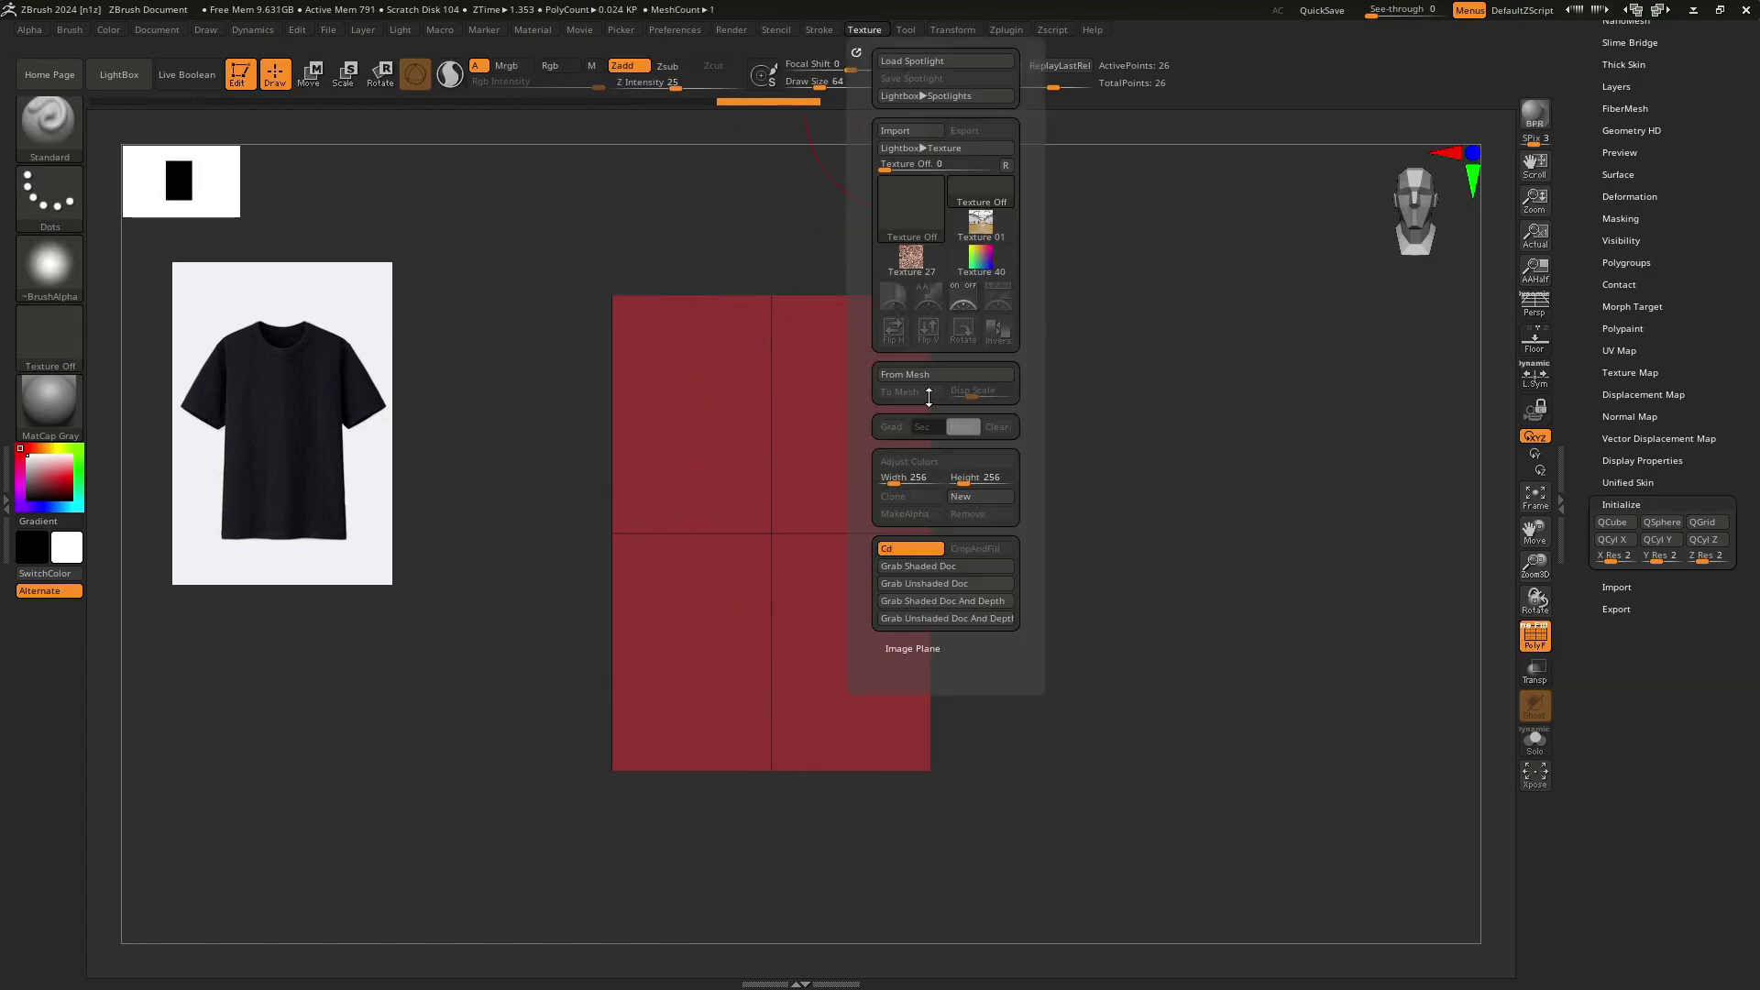
left_click(954, 32)
left_click(988, 514)
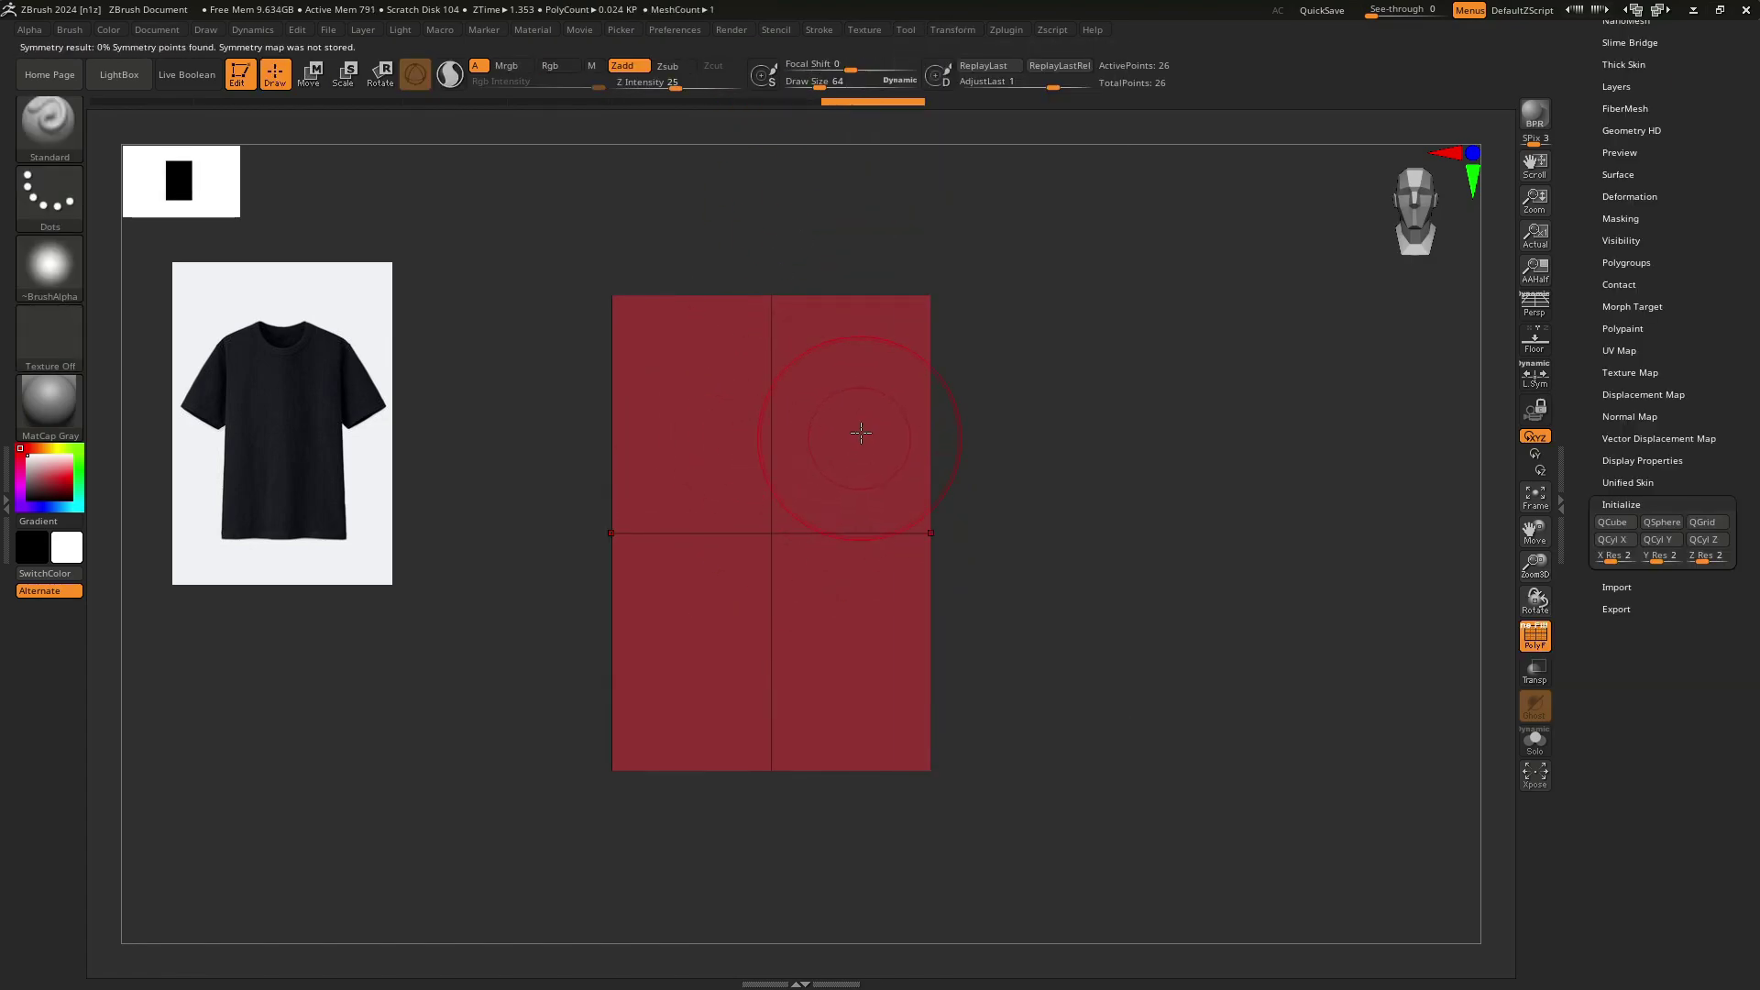
left_click(950, 33)
Switch to the ZModeler brush for editing the block's polygons and edges.
key("b")
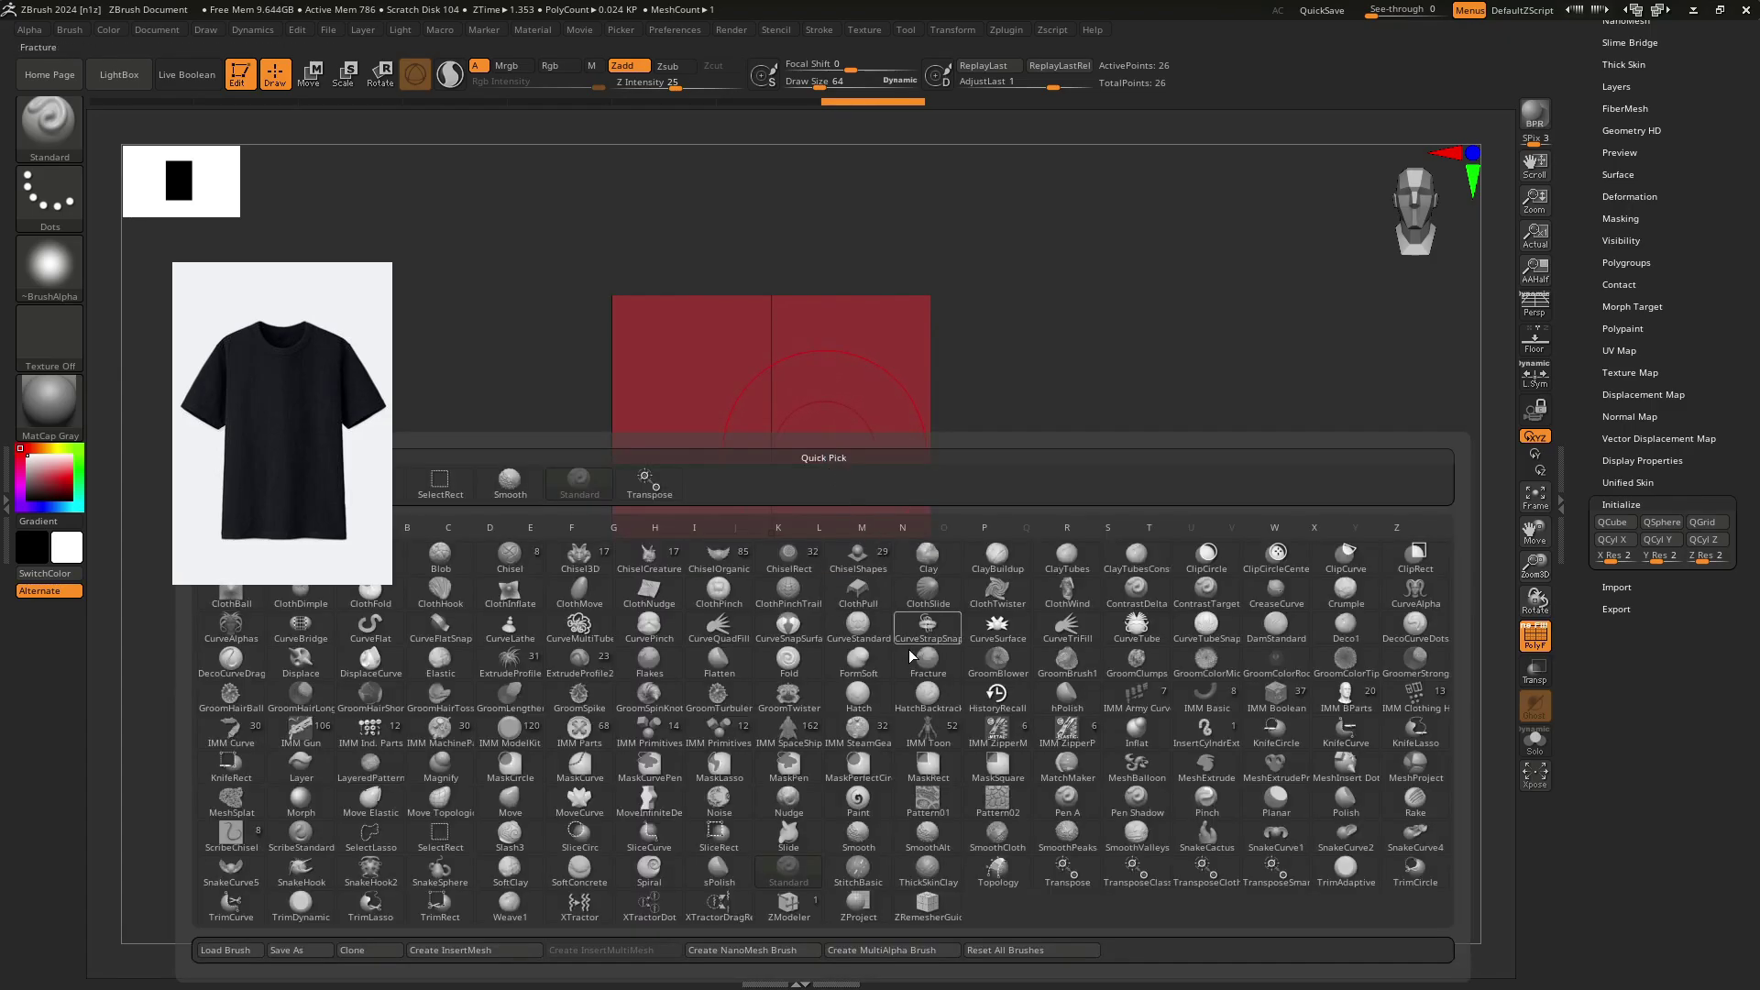
key("z")
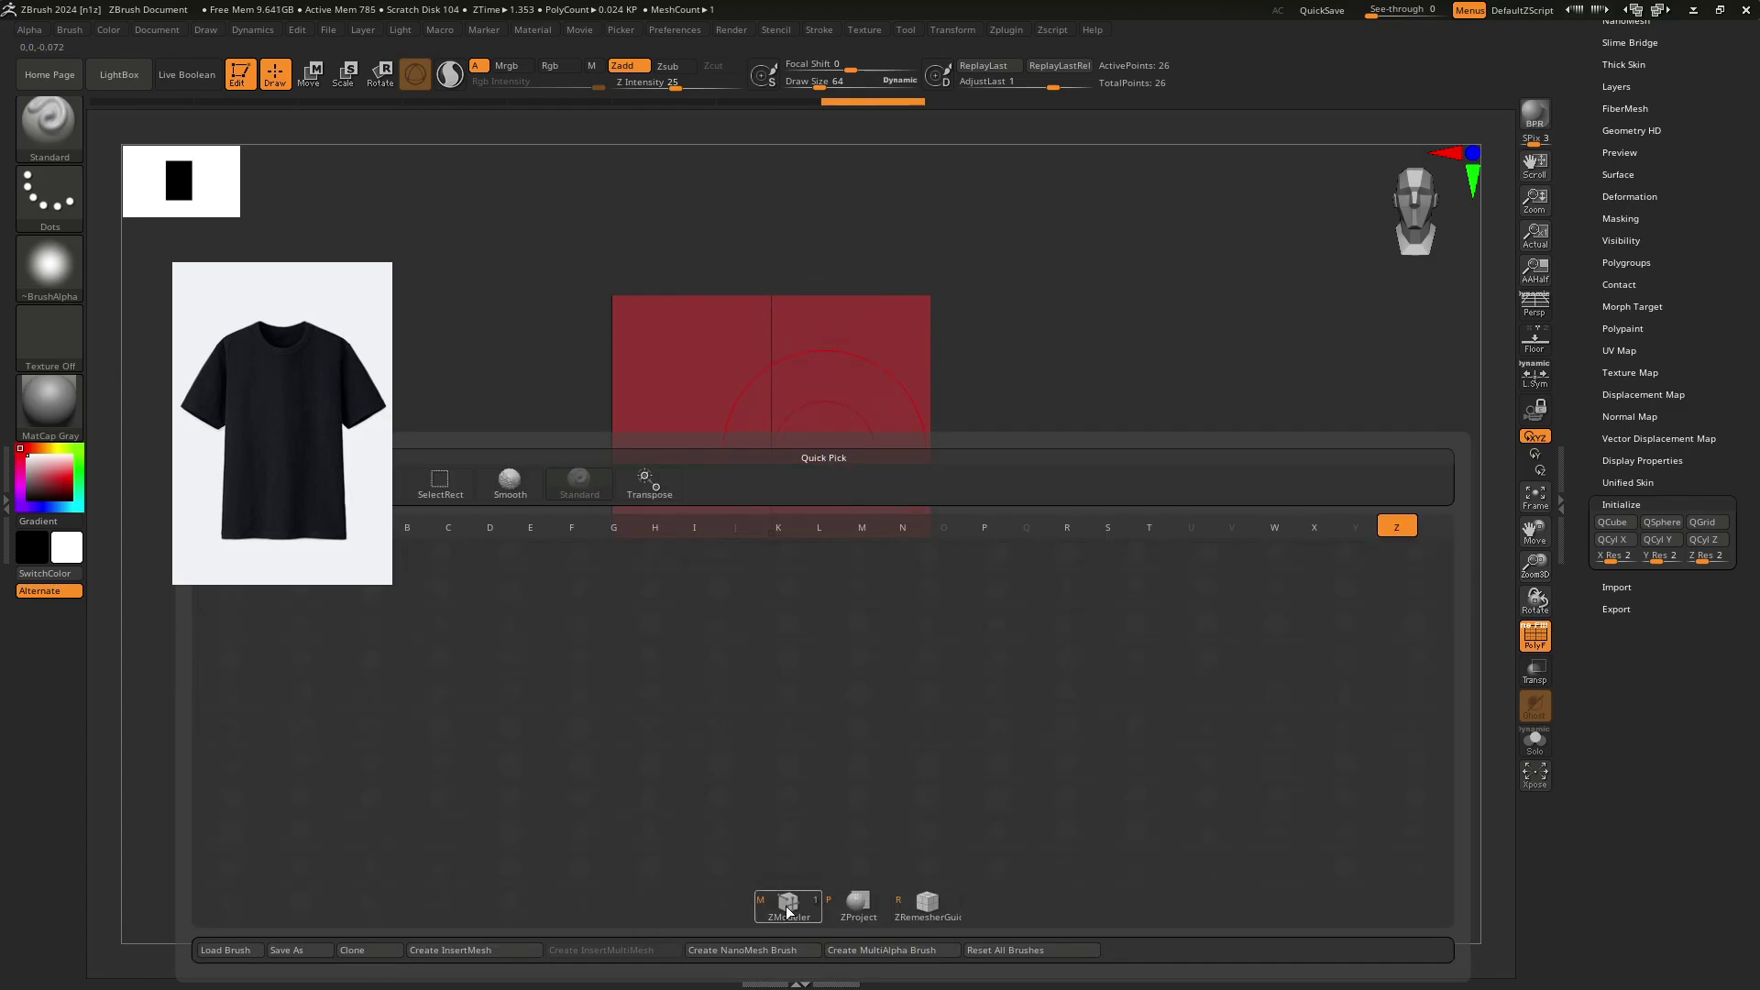
key("m")
key("f")
right_click_drag(741, 401, 887, 451)
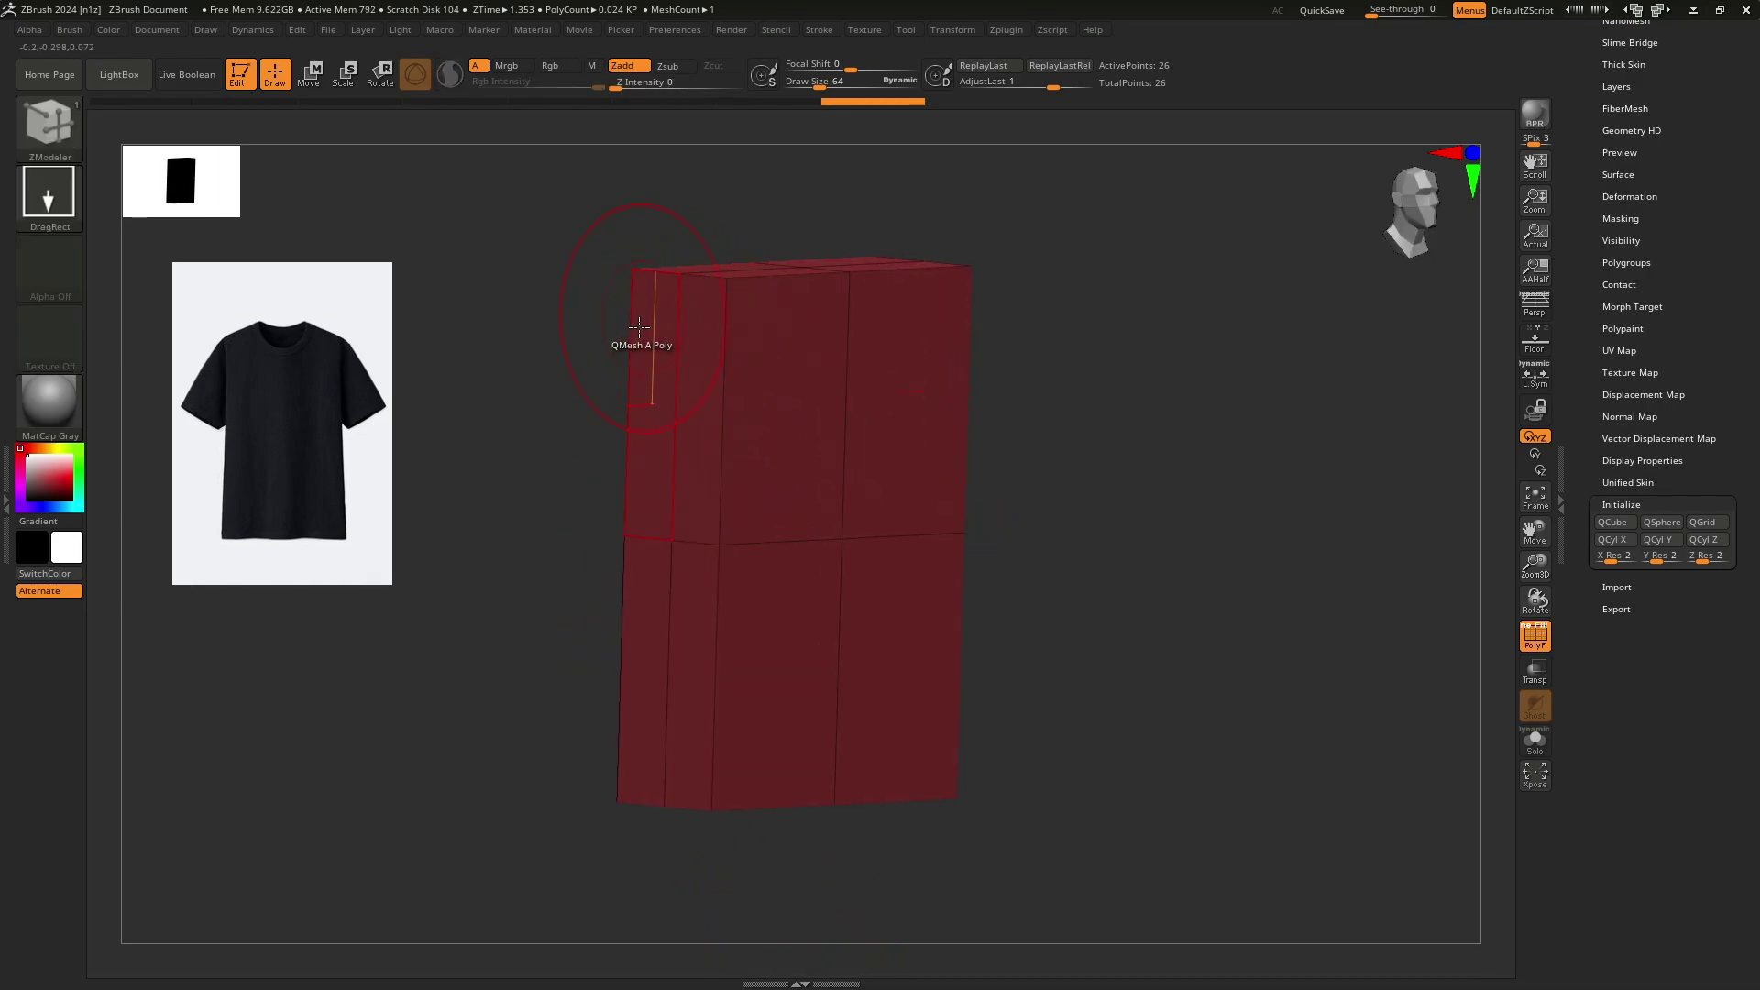
right_click_drag(678, 317, 582, 302)
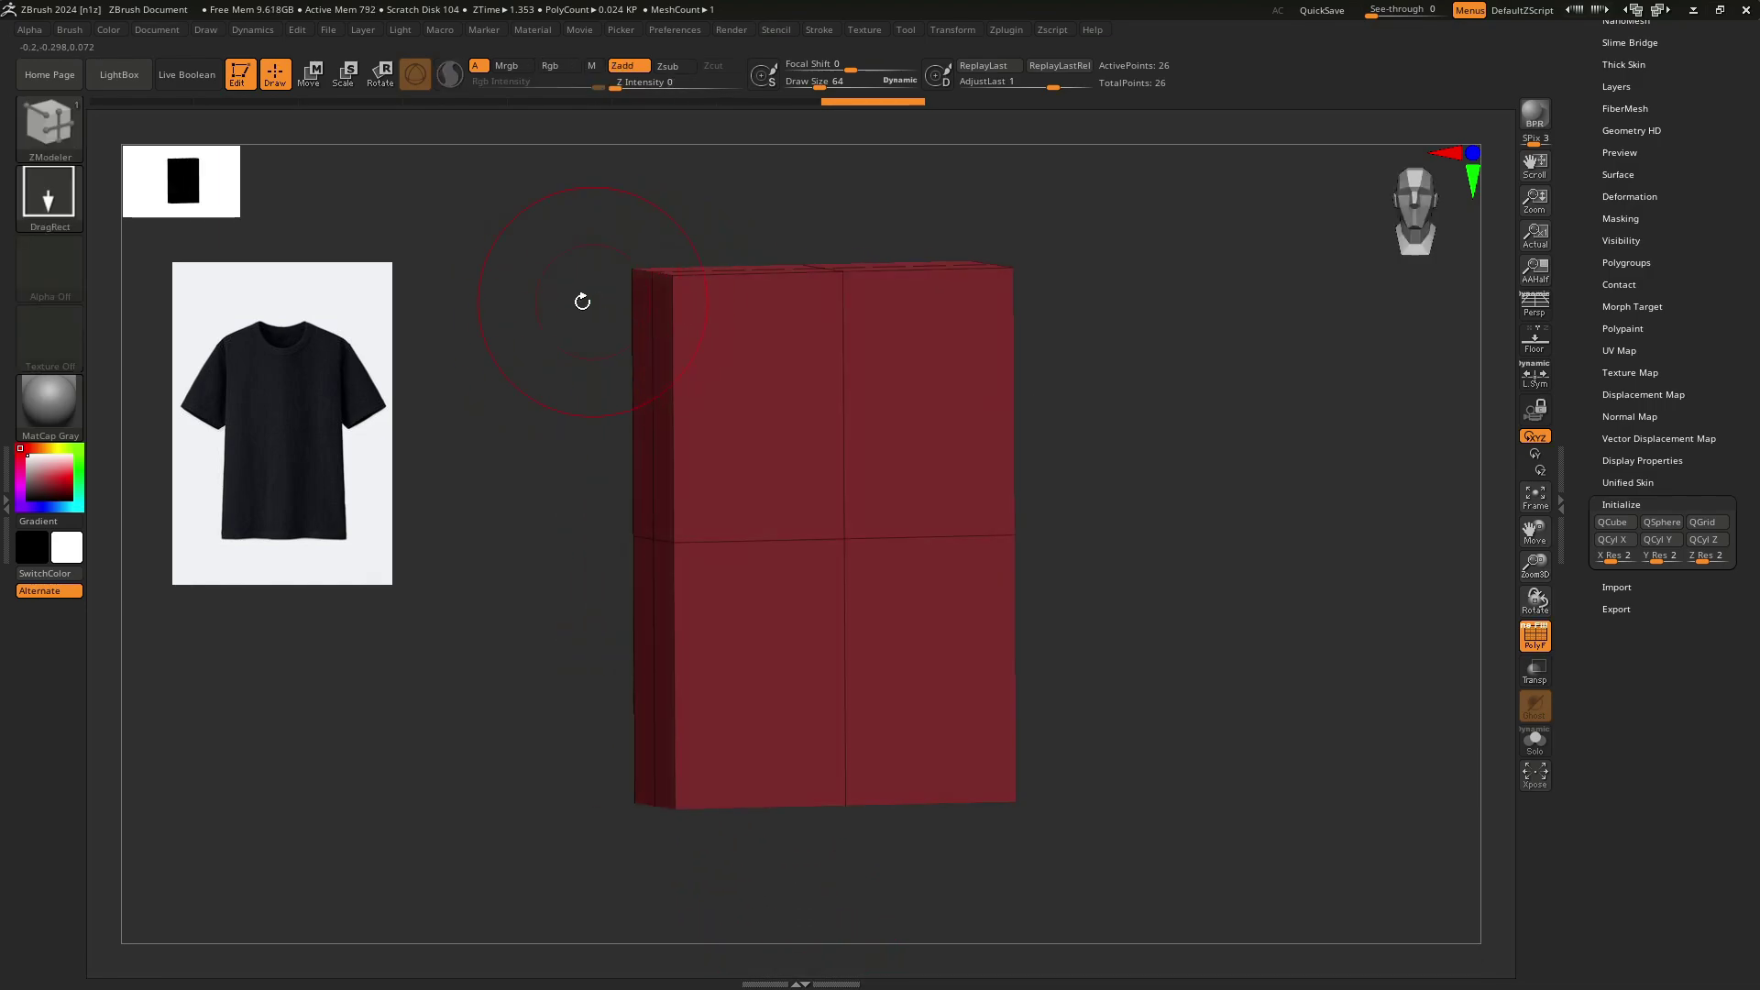
left_click_drag(629, 302, 754, 393)
left_click(726, 385)
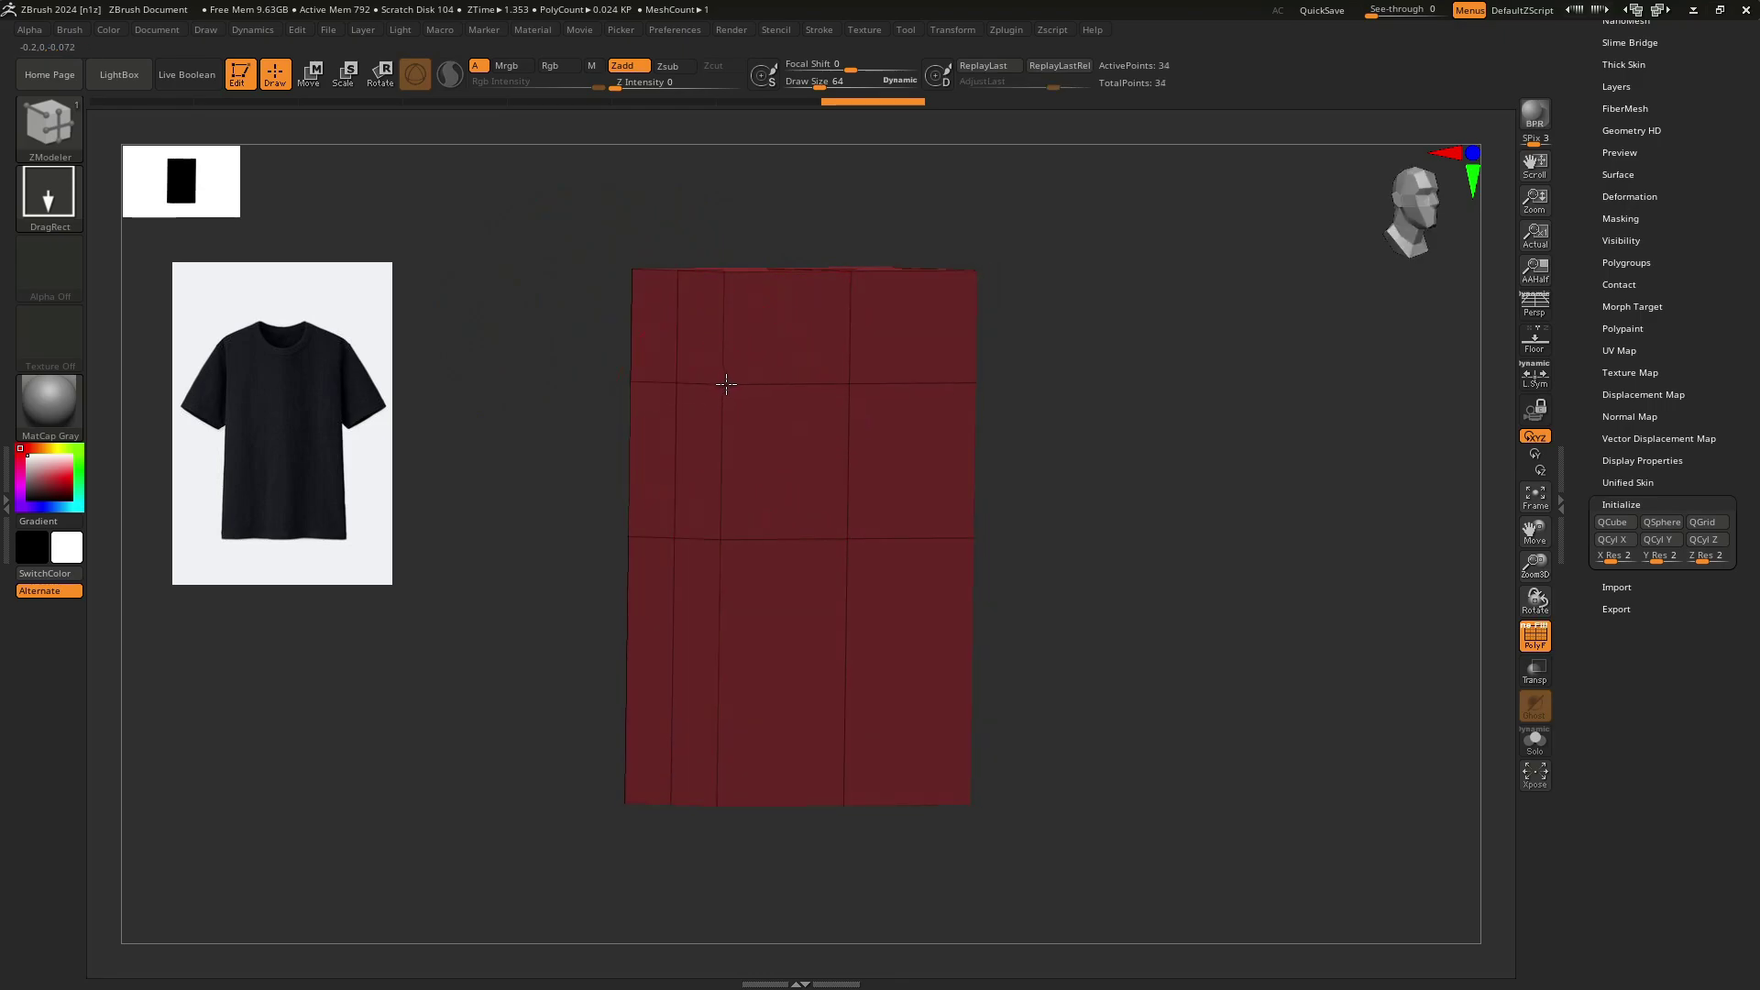
left_click(728, 397, "alt")
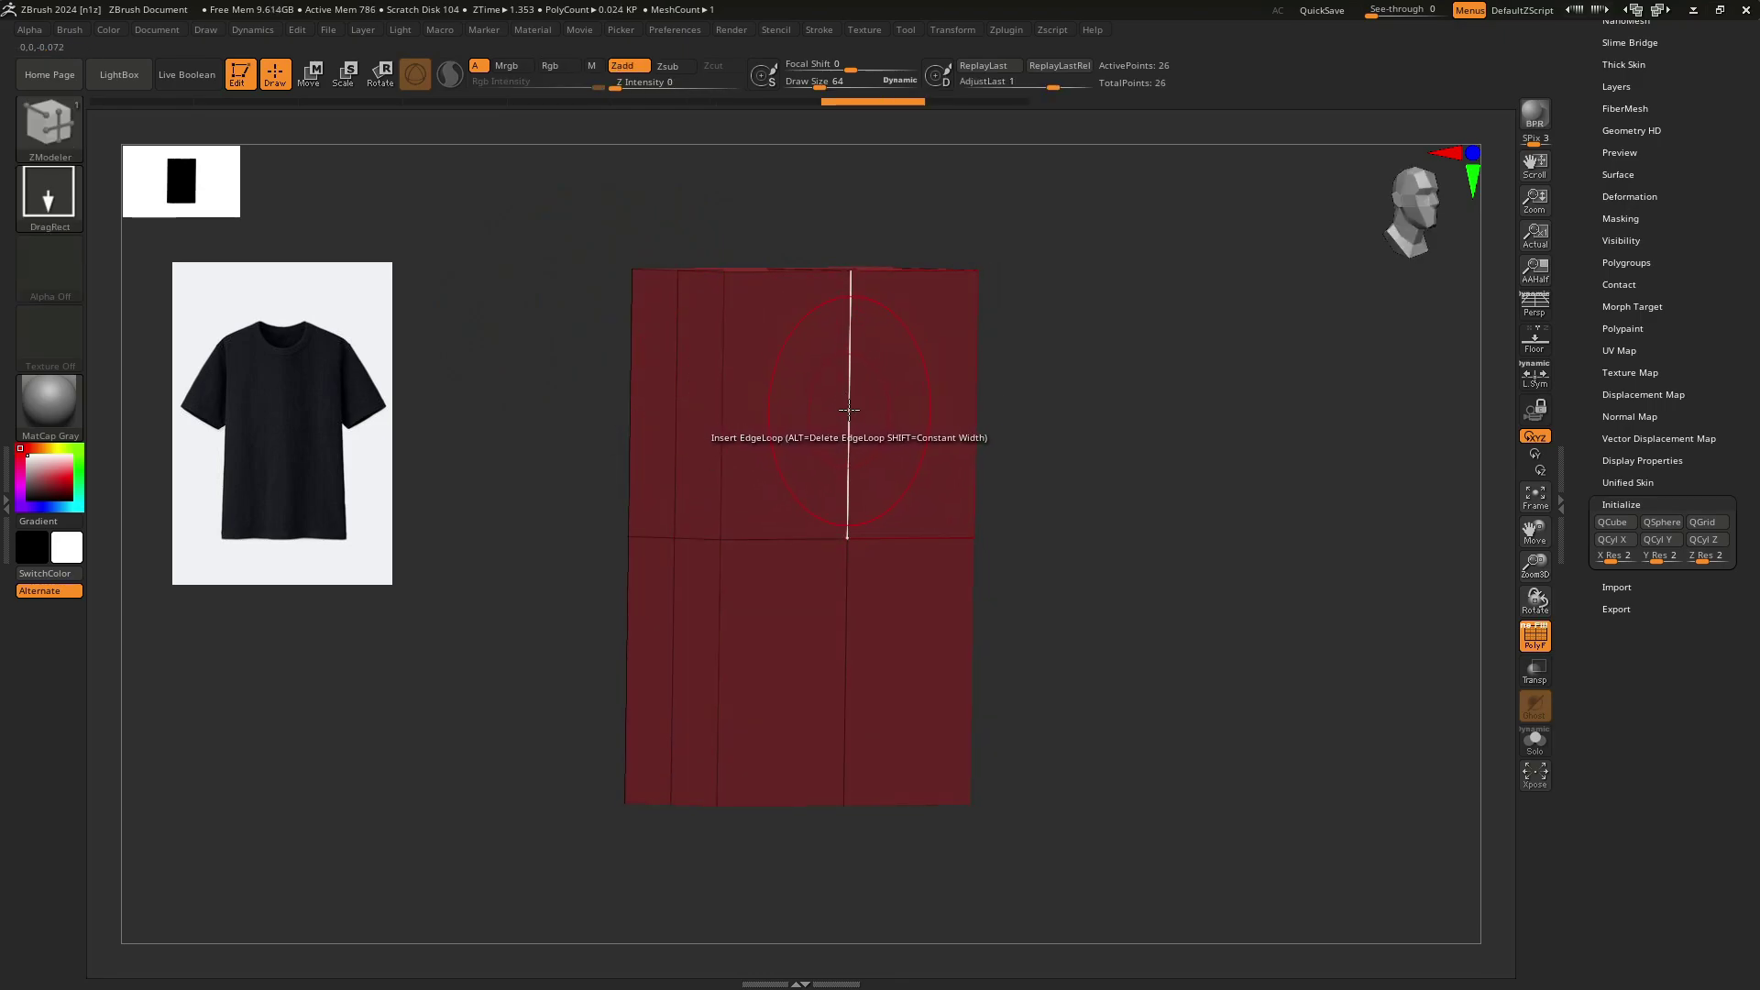
Insert single edge loops: one horizontal through the block's upper half and one vertical on each side of the center line.
key("space")
left_click(781, 428)
left_click(852, 363)
left_click_drag(853, 384, 855, 386)
right_click_drag(869, 406, 842, 374)
left_click_drag(874, 384, 856, 383)
Set the ZModeler edge Insert target to Multiple EdgeLoops and add one horizontal loop through the uppermost section.
right_click_drag(856, 385, 708, 365)
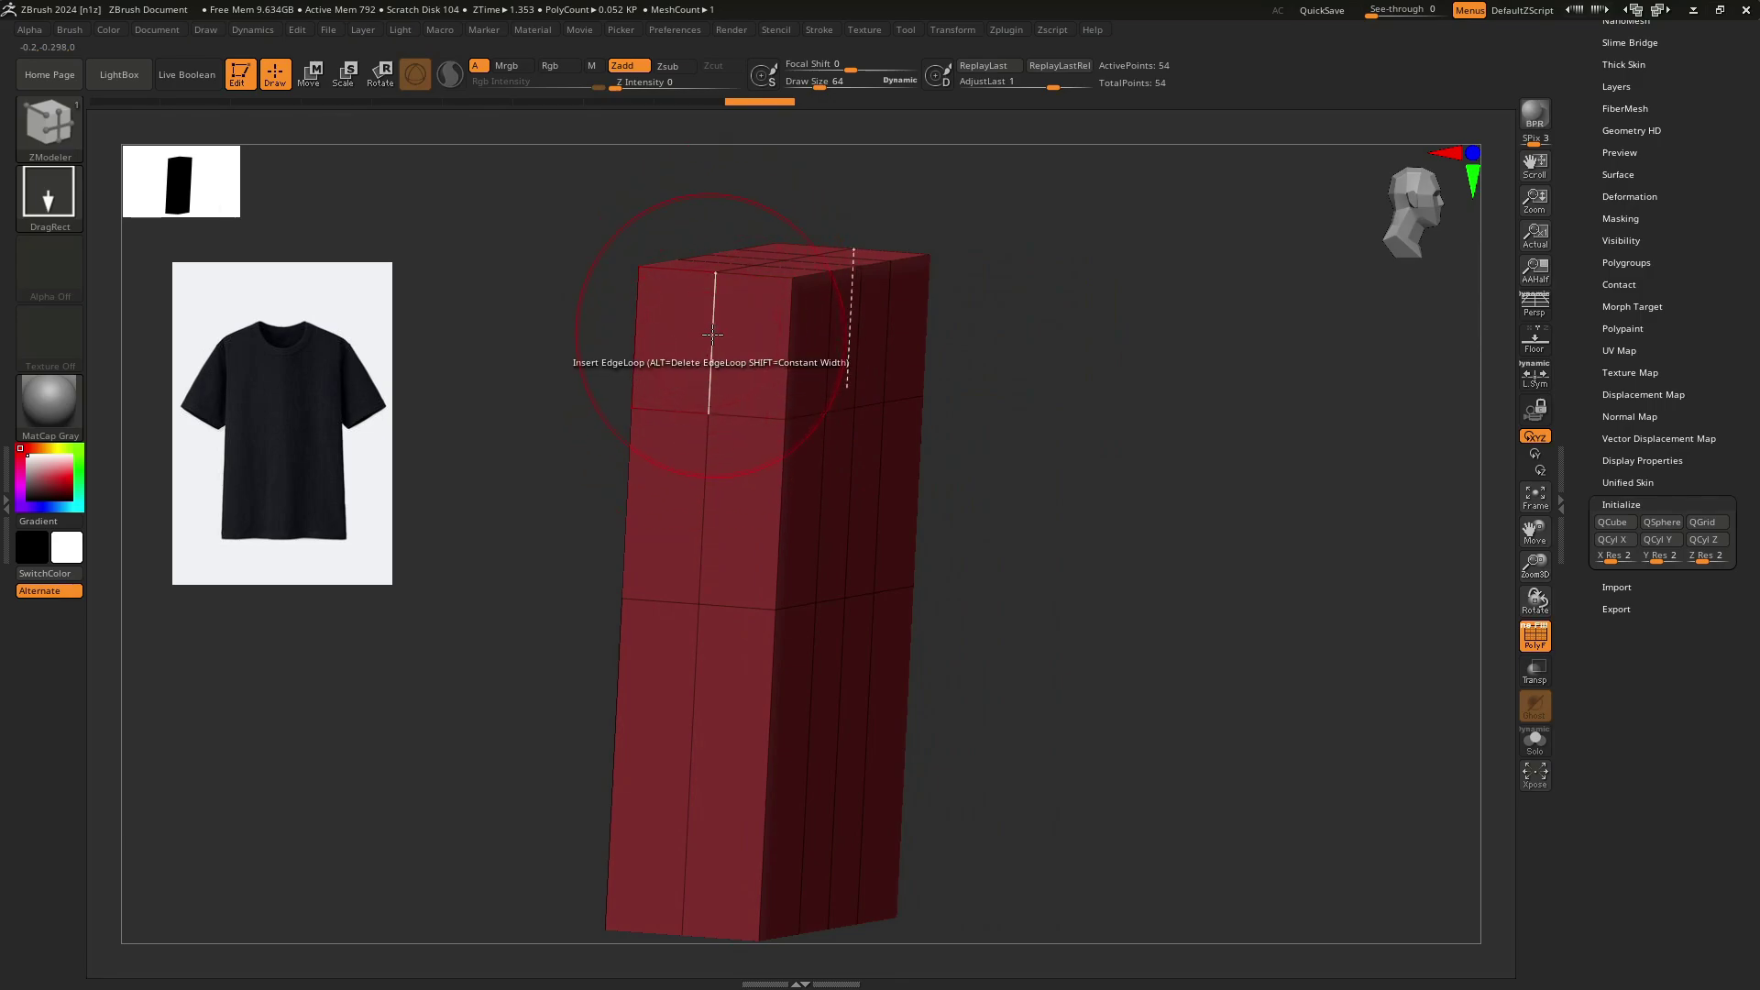
mouse_move(741, 344)
right_mouse_down()
mouse_move(747, 397)
mouse_move(729, 323)
right_mouse_up()
key("space")
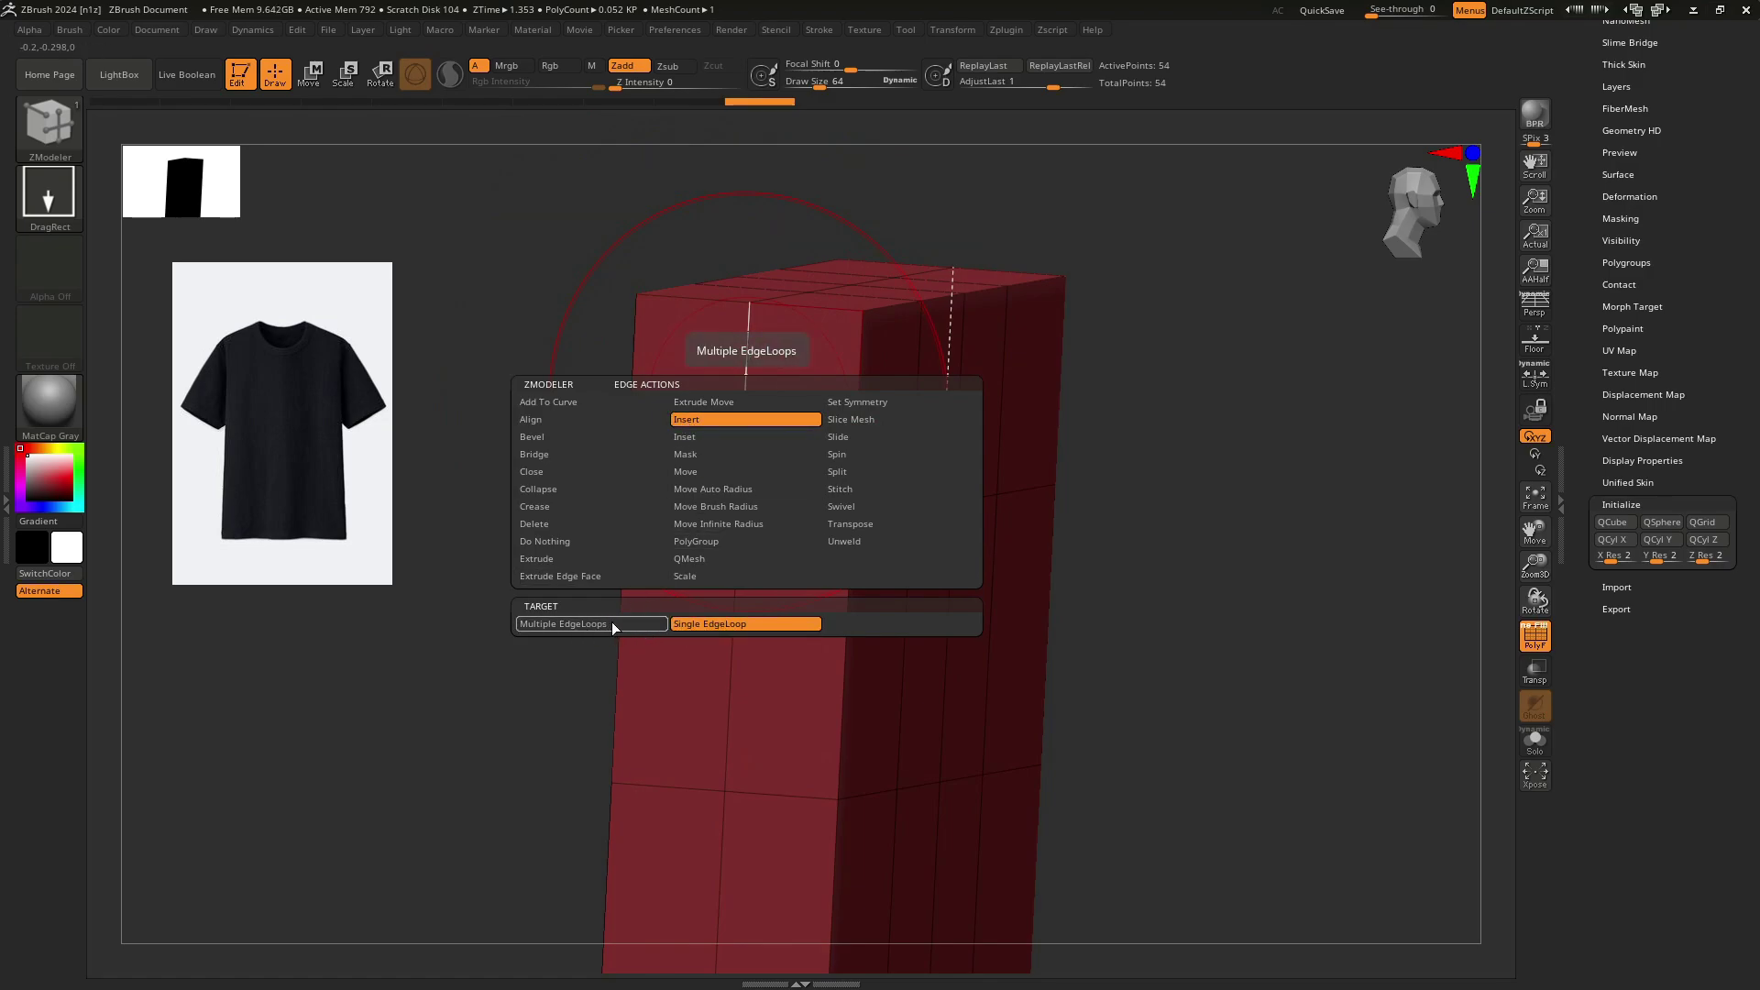
left_click(587, 624)
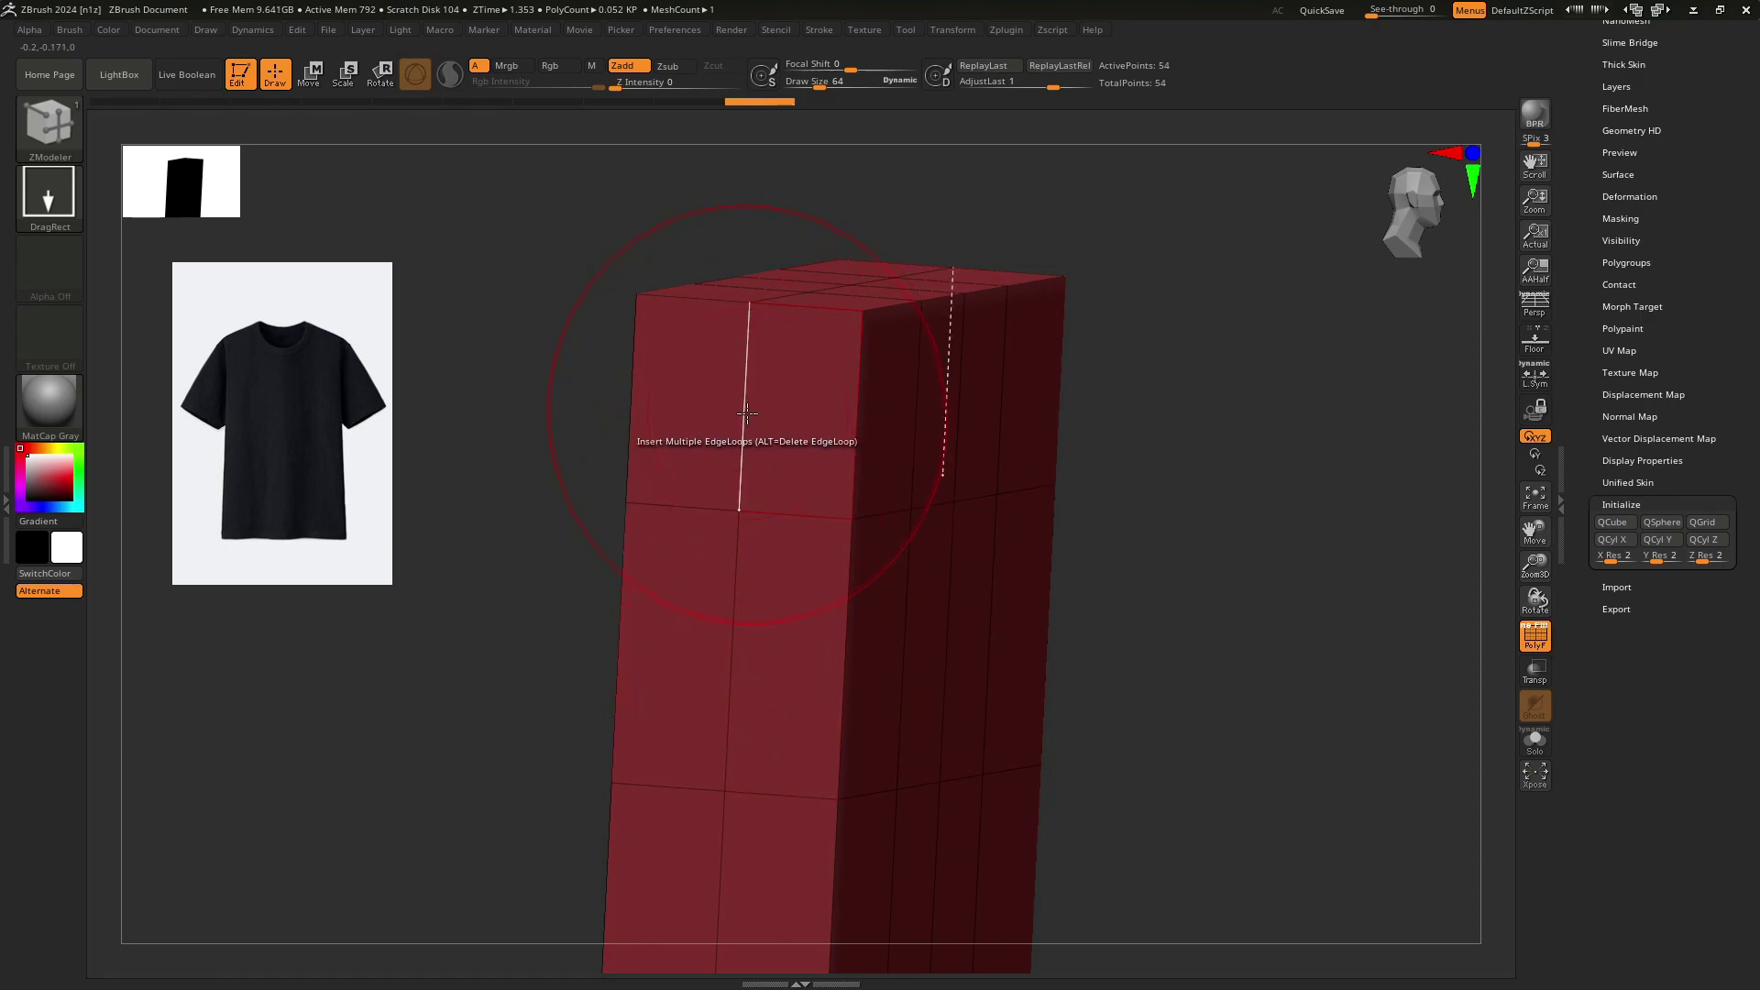
left_click(788, 401)
Reduce the draw size to about 6.56.
right_click_drag(789, 400, 849, 296)
right_click_drag(849, 295, 832, 362)
mouse_move(832, 362)
right_mouse_down()
mouse_move(808, 376)
mouse_move(828, 355)
right_mouse_up()
key("s")
left_click_drag(837, 354, 817, 354)
Mark the four upper polygons on the block's narrow side and remove them using Delete with the Polygroup All target, opening the armholes.
left_click(850, 349, "alt")
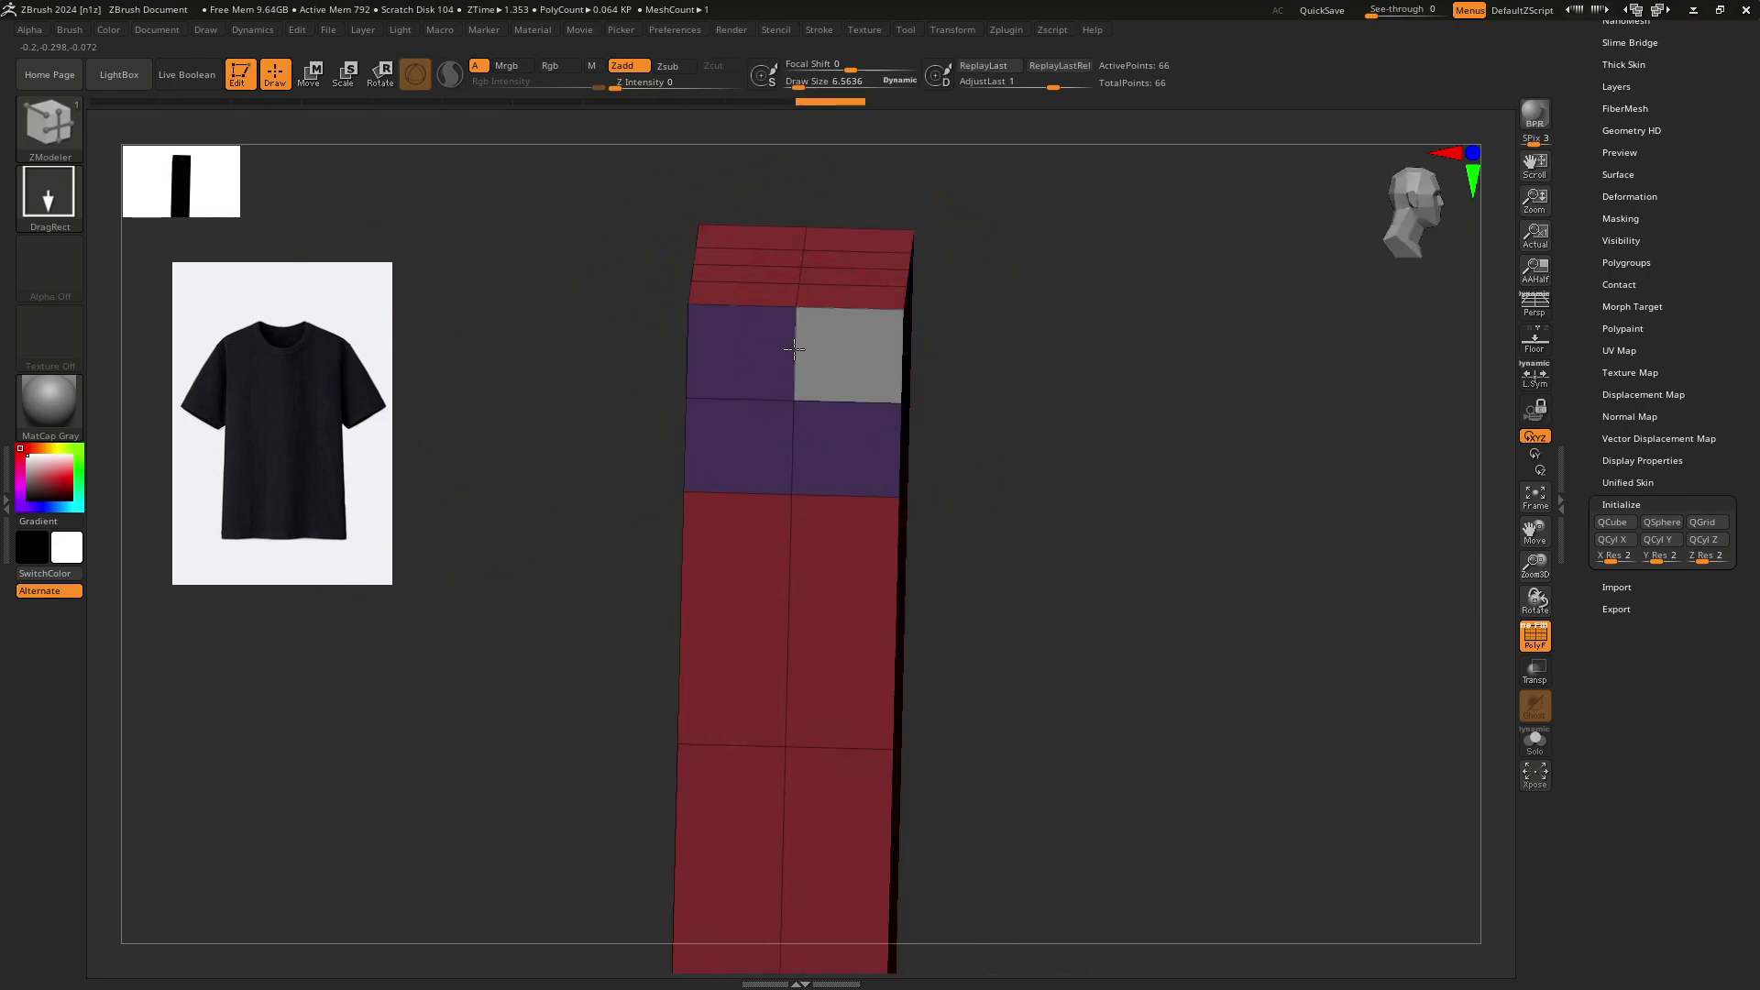
left_click(768, 349, "alt")
left_click(758, 417, "alt")
left_click(825, 444, "alt")
right_click_drag(825, 444, 817, 404)
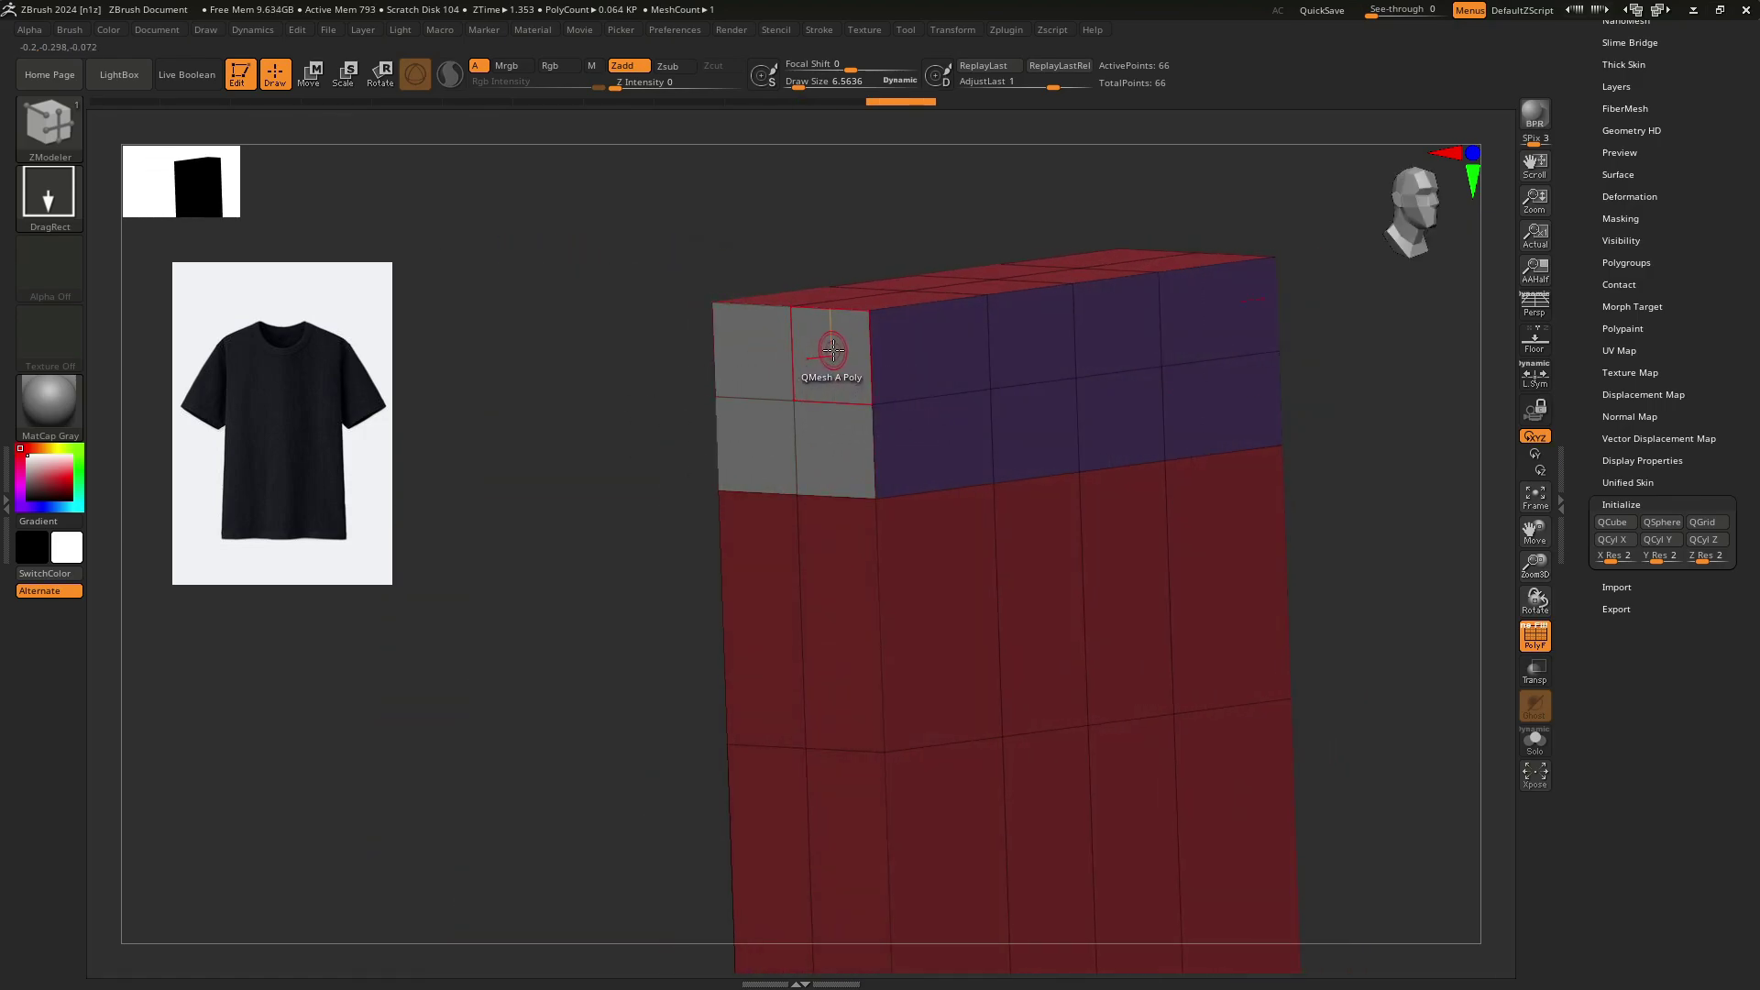
key("space")
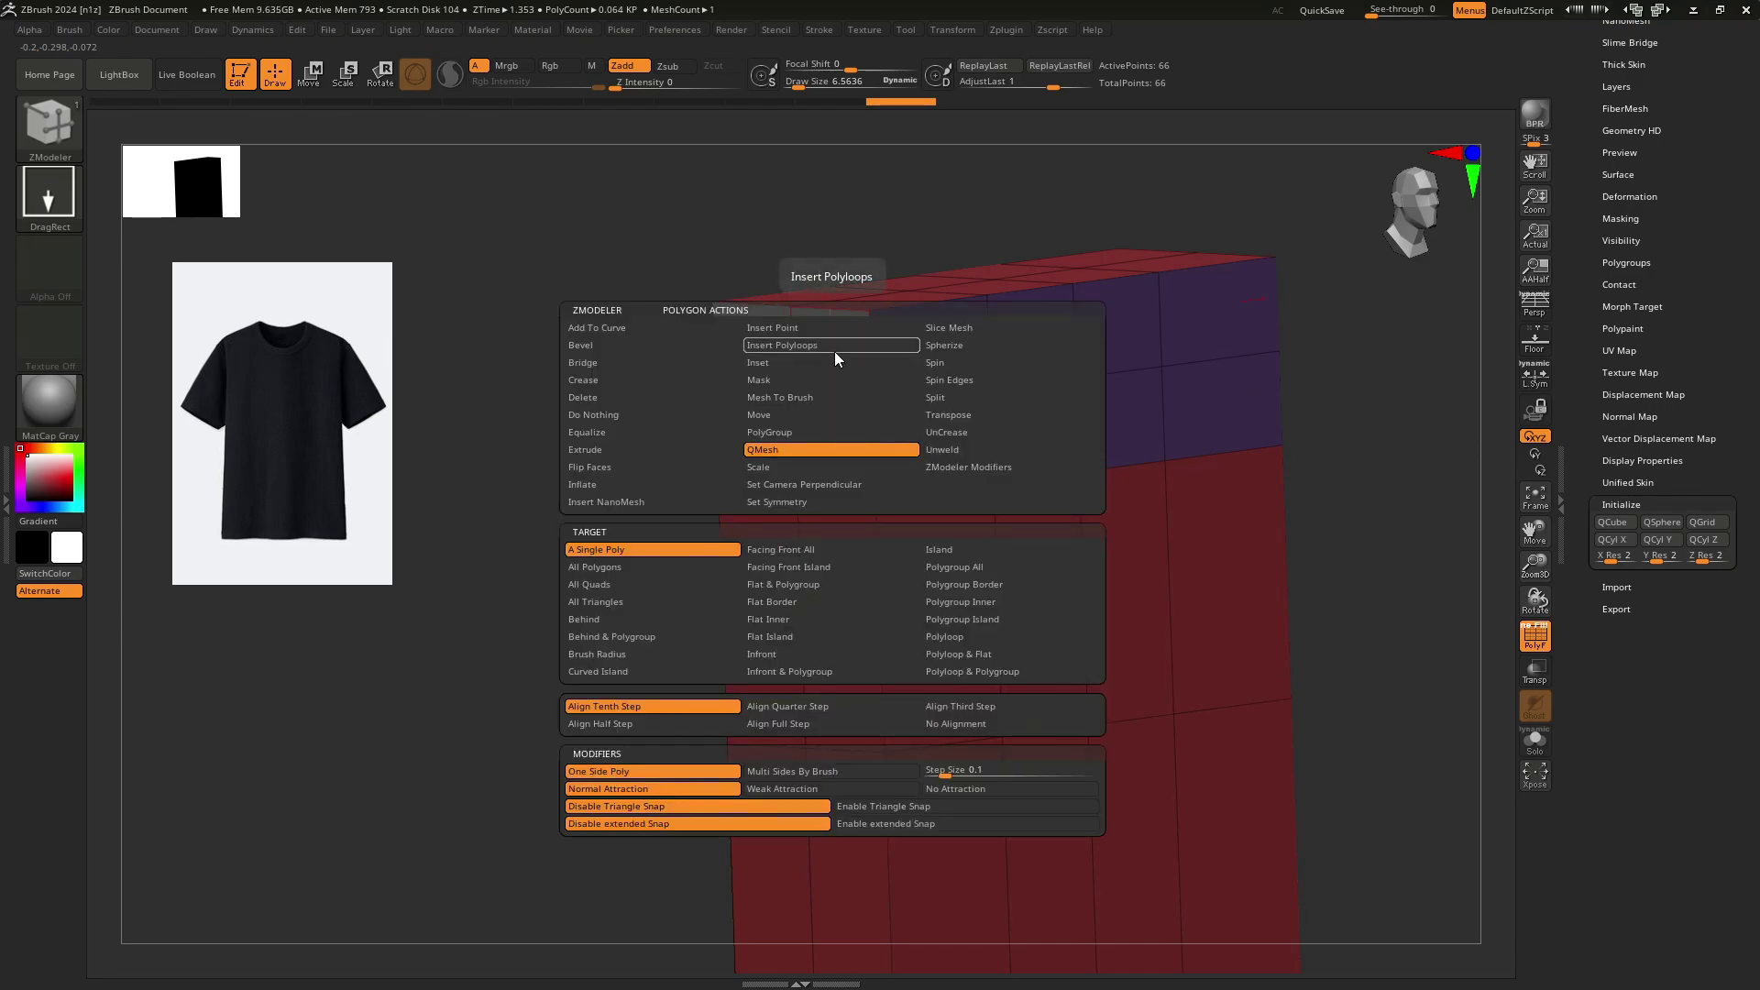
left_click(635, 399)
left_click(927, 565)
left_click(828, 361)
Switch to the Move brush.
mouse_move(829, 361)
right_mouse_down("ctrl")
mouse_move(786, 353)
mouse_move(830, 395)
right_mouse_up("ctrl")
right_click_drag(830, 394, 796, 360, "ctrl")
right_click_drag(796, 359, 908, 363, "ctrl")
key("space")
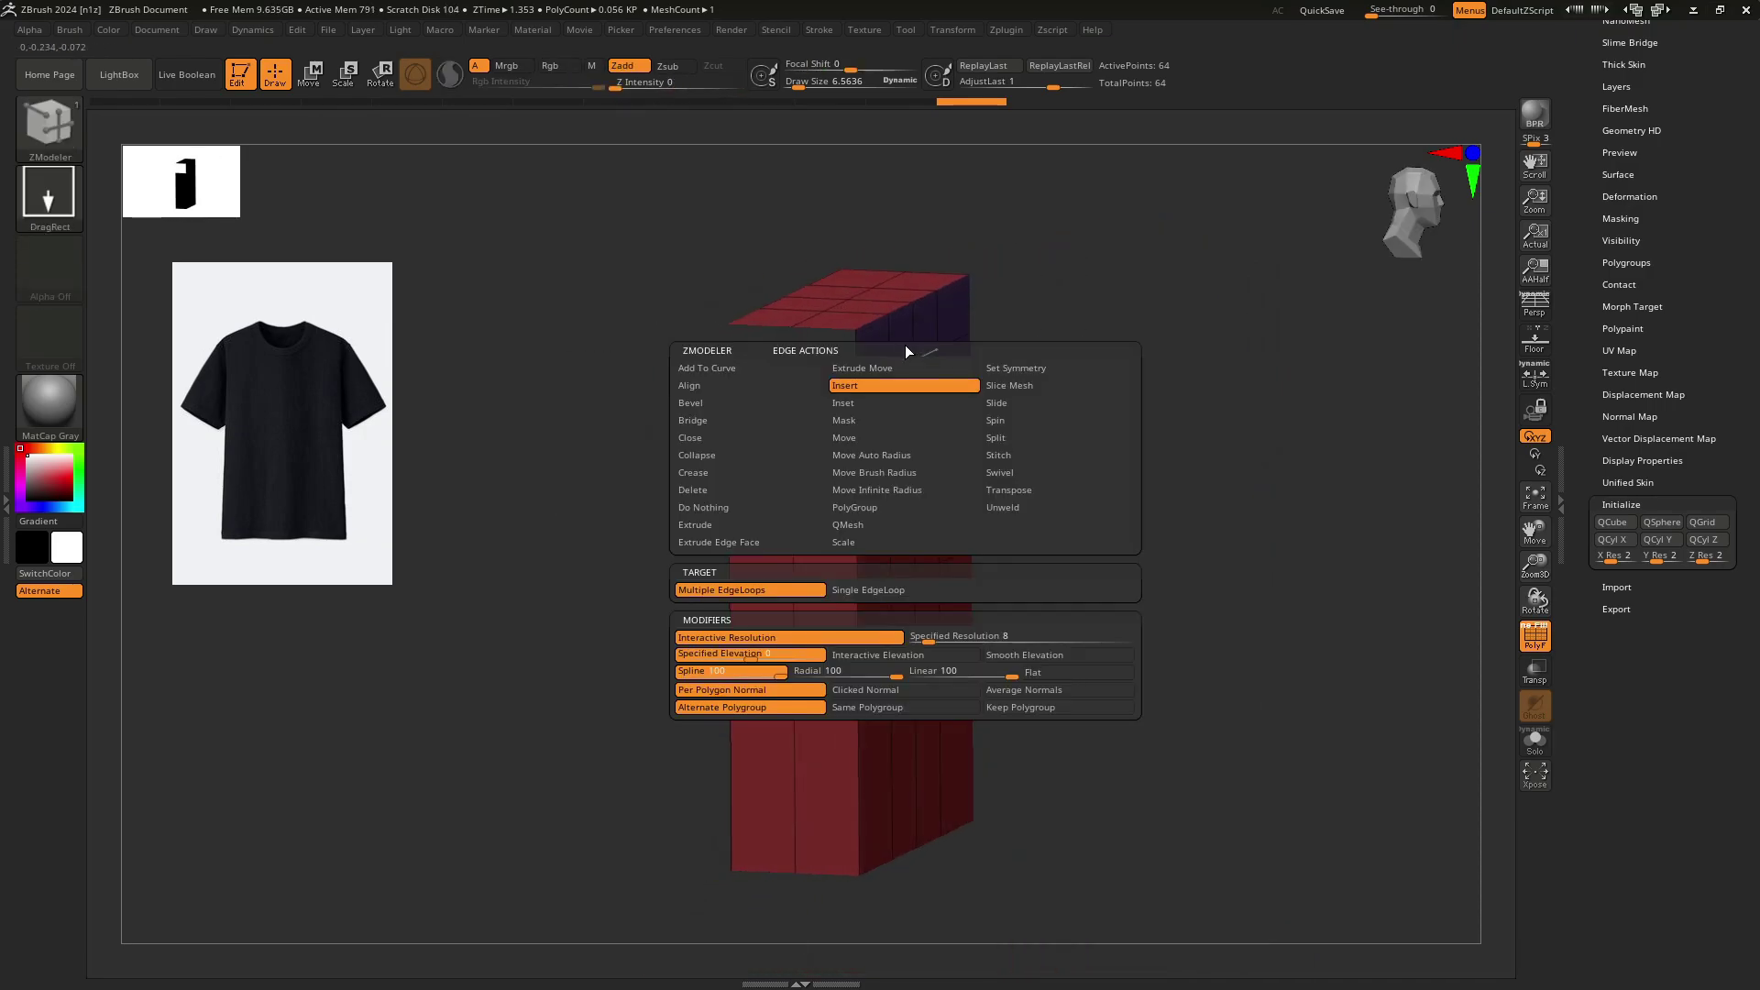
key("b")
key("m")
key("v")
Mask the front and back top edges of the block, and invert the mask so only those edges stay editable.
right_click_drag(974, 267, 985, 279)
left_click_drag(1042, 235, 953, 293, "ctrl")
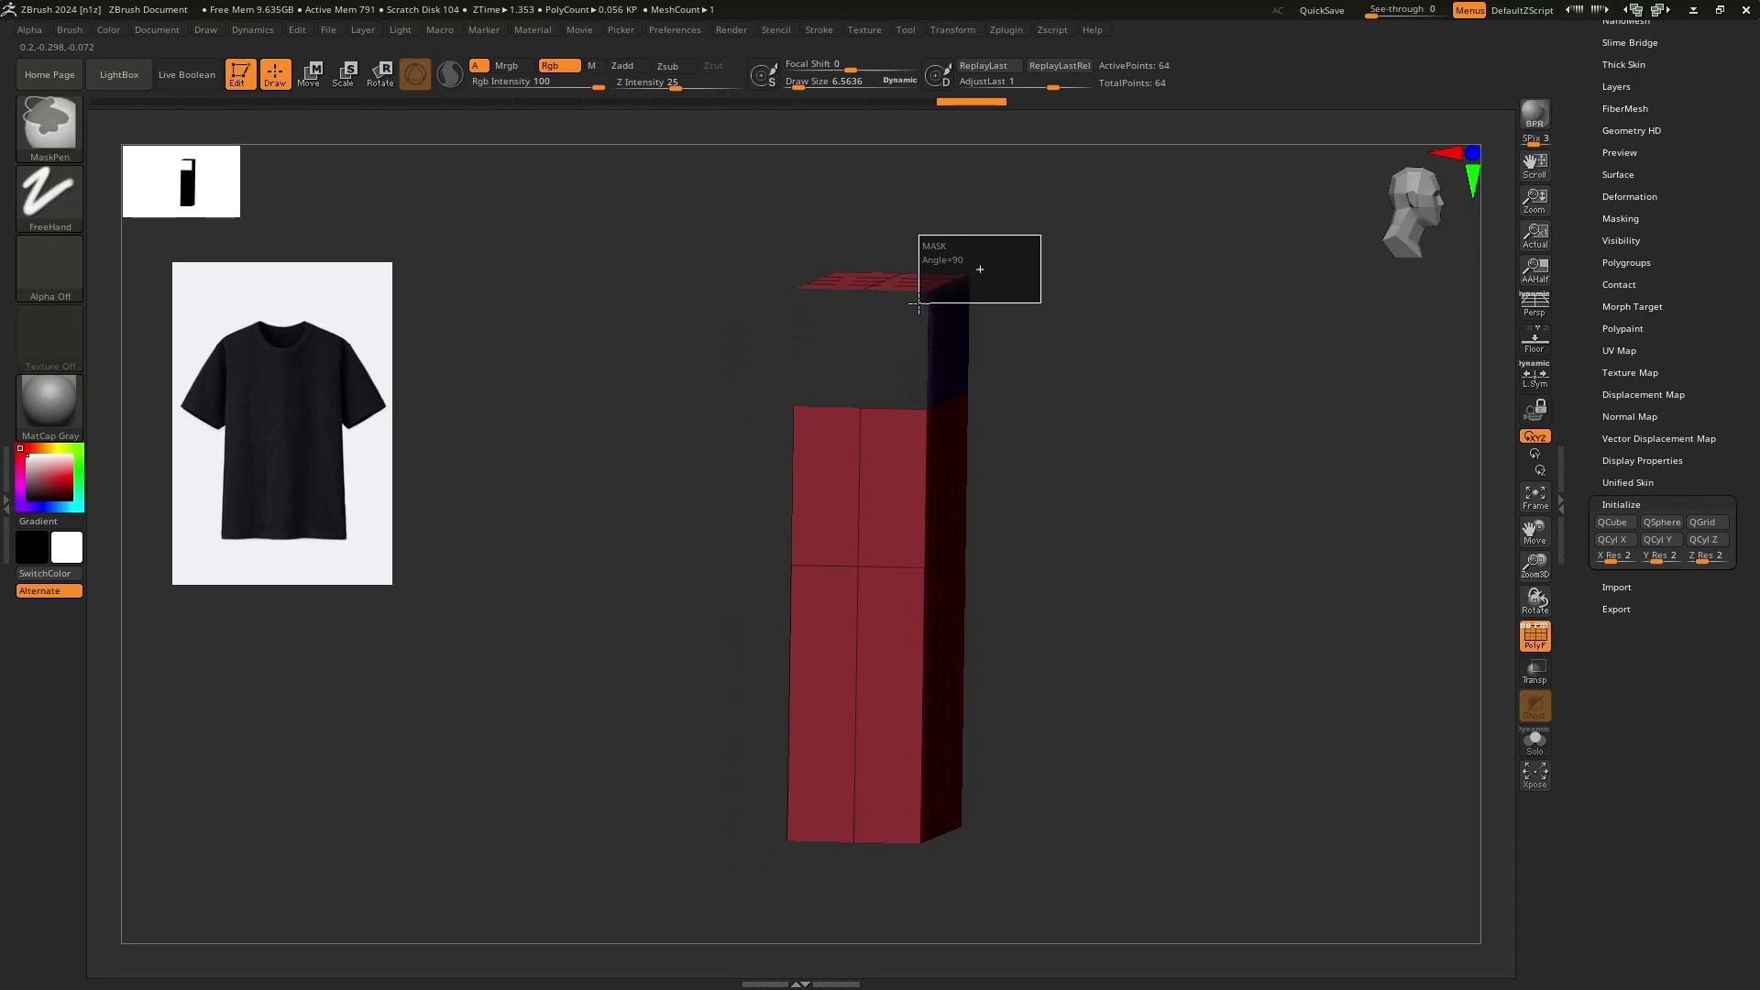
mouse_move(1002, 299)
right_mouse_down()
mouse_move(973, 300)
mouse_move(994, 223)
right_mouse_up()
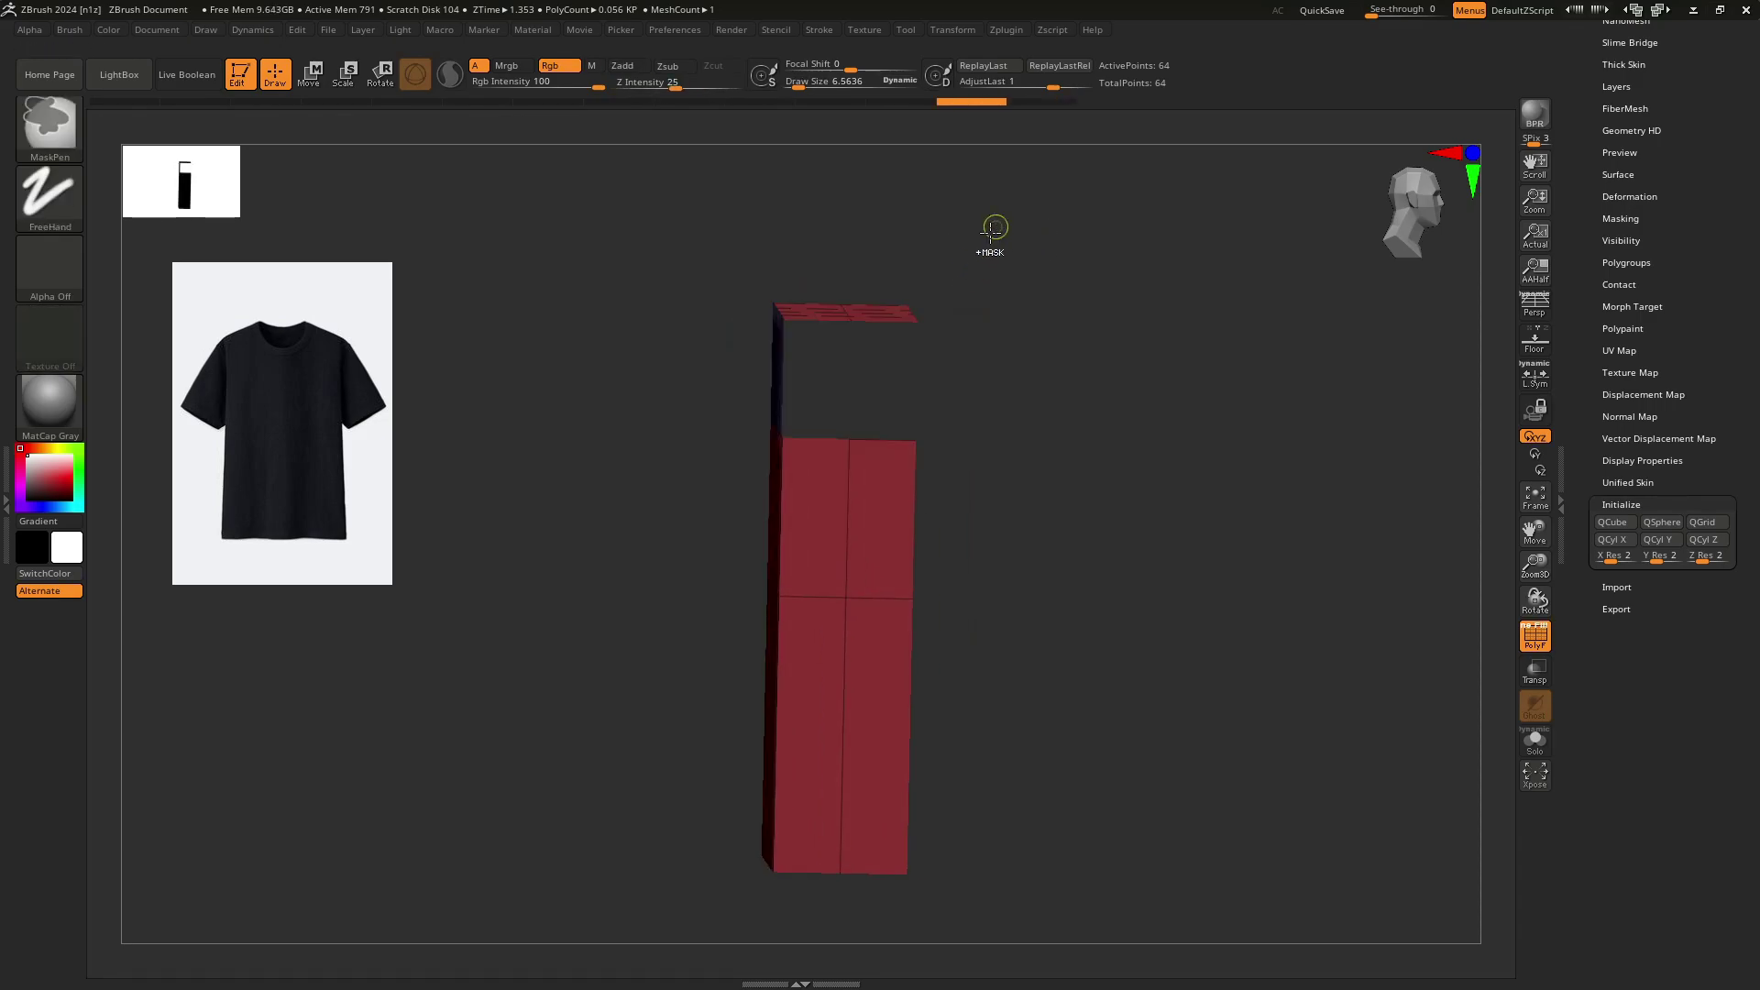
key("ctrl")
left_click_drag(891, 342, 852, 346, "ctrl")
left_click_drag(741, 277, 830, 348, "ctrl")
mouse_move(953, 348)
right_mouse_down("shift")
mouse_move(1045, 358)
mouse_move(970, 370)
right_mouse_up("shift")
left_click(1061, 361, "ctrl")
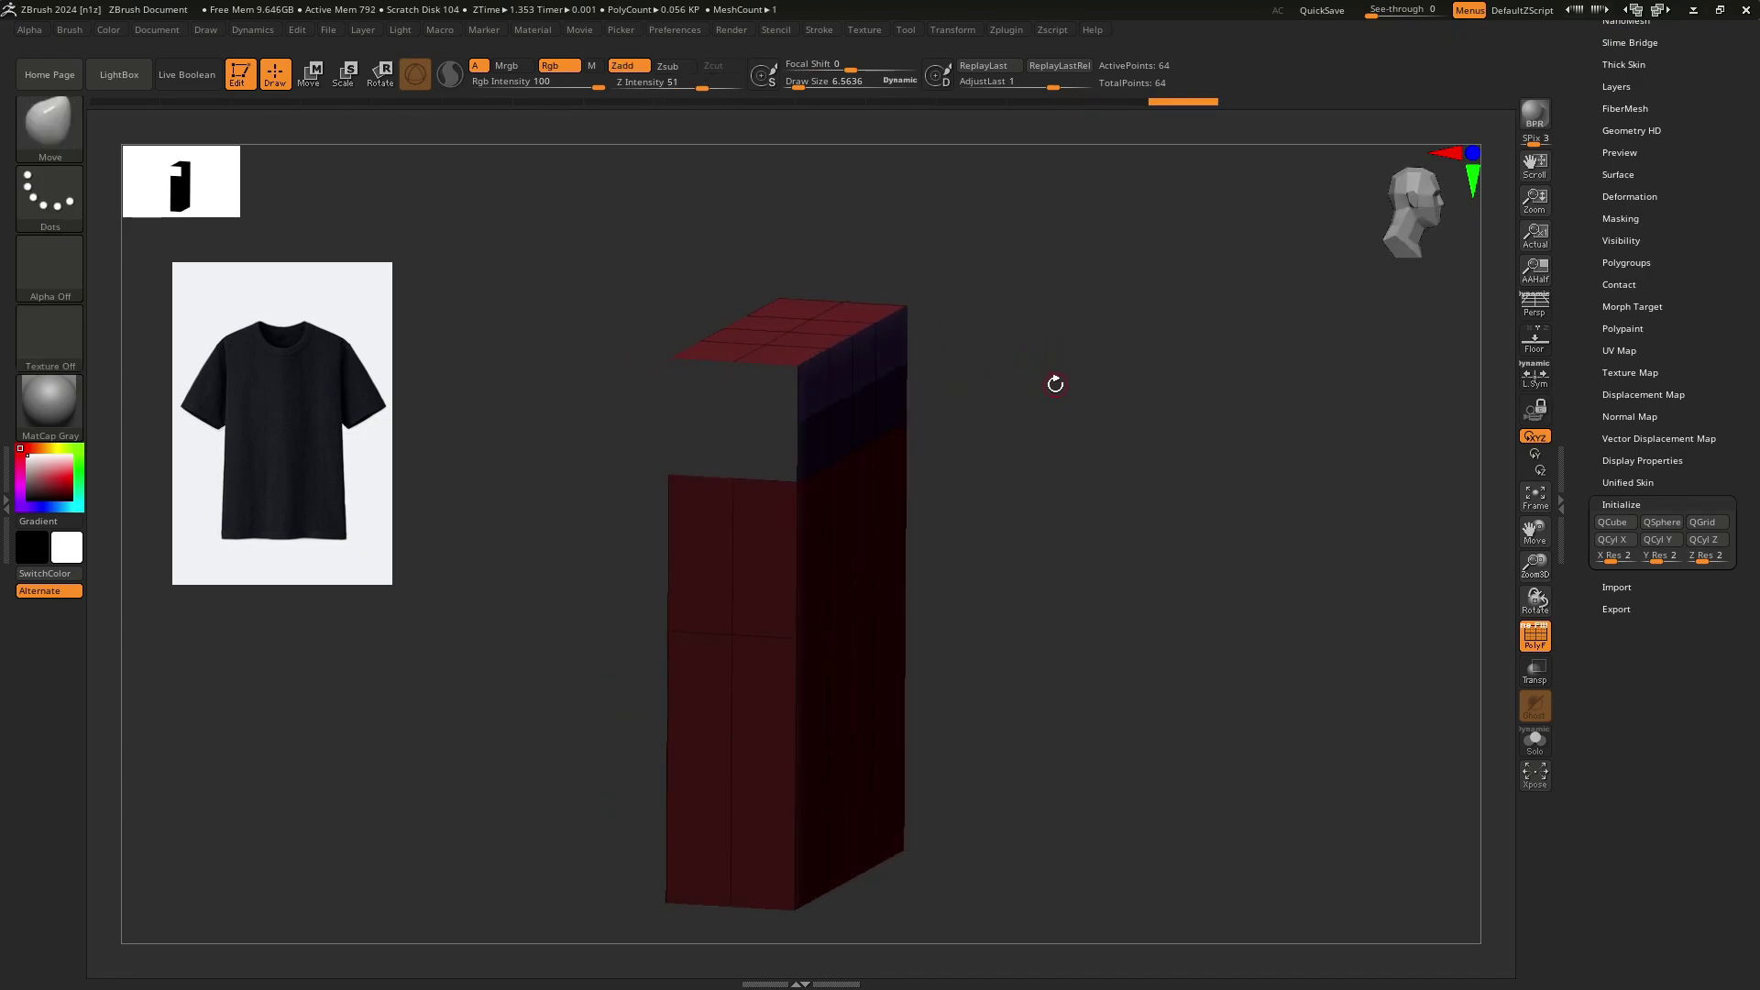
key("ctrl")
Lower the unmasked front and back top edges so the top slopes away from its center ridge, and clear the mask.
right_click_drag(766, 346, 822, 261)
left_click(751, 446)
left_click_drag(825, 244, 825, 279)
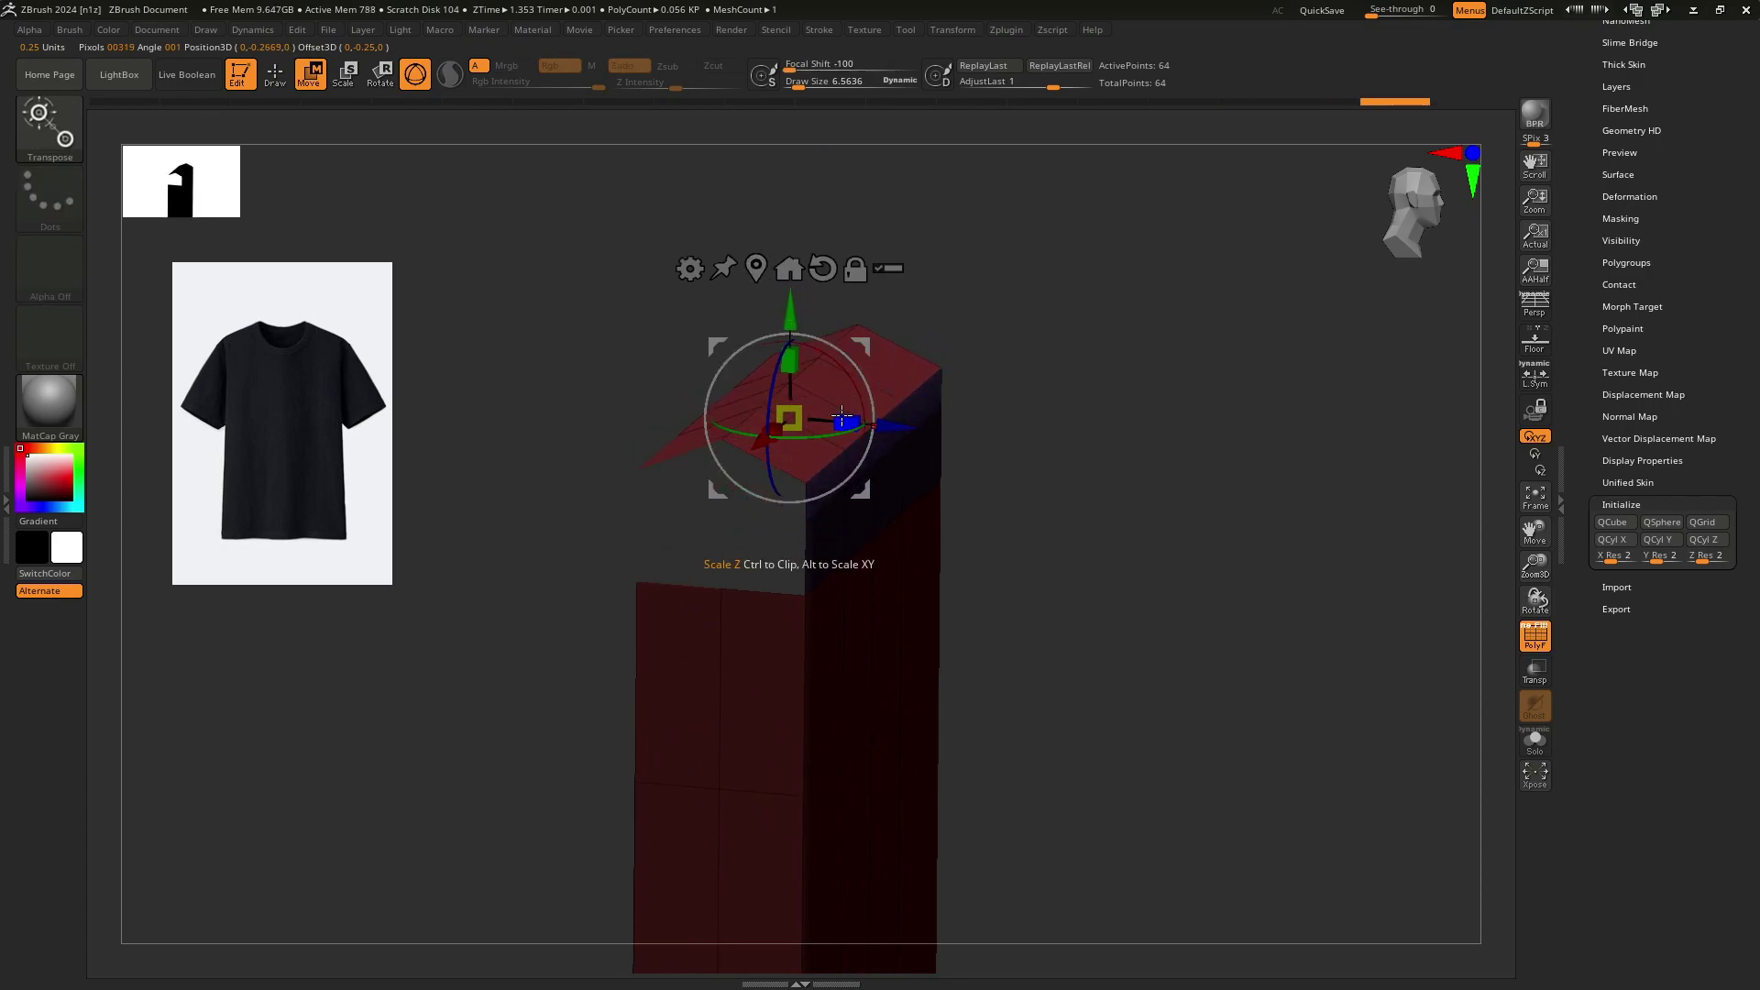
key("q")
mouse_move(842, 414)
right_mouse_down()
mouse_move(822, 444)
mouse_move(852, 388)
mouse_move(876, 428)
mouse_move(978, 388)
mouse_move(924, 448)
right_mouse_up()
key("f")
key("shift+f")
key("shift+f")
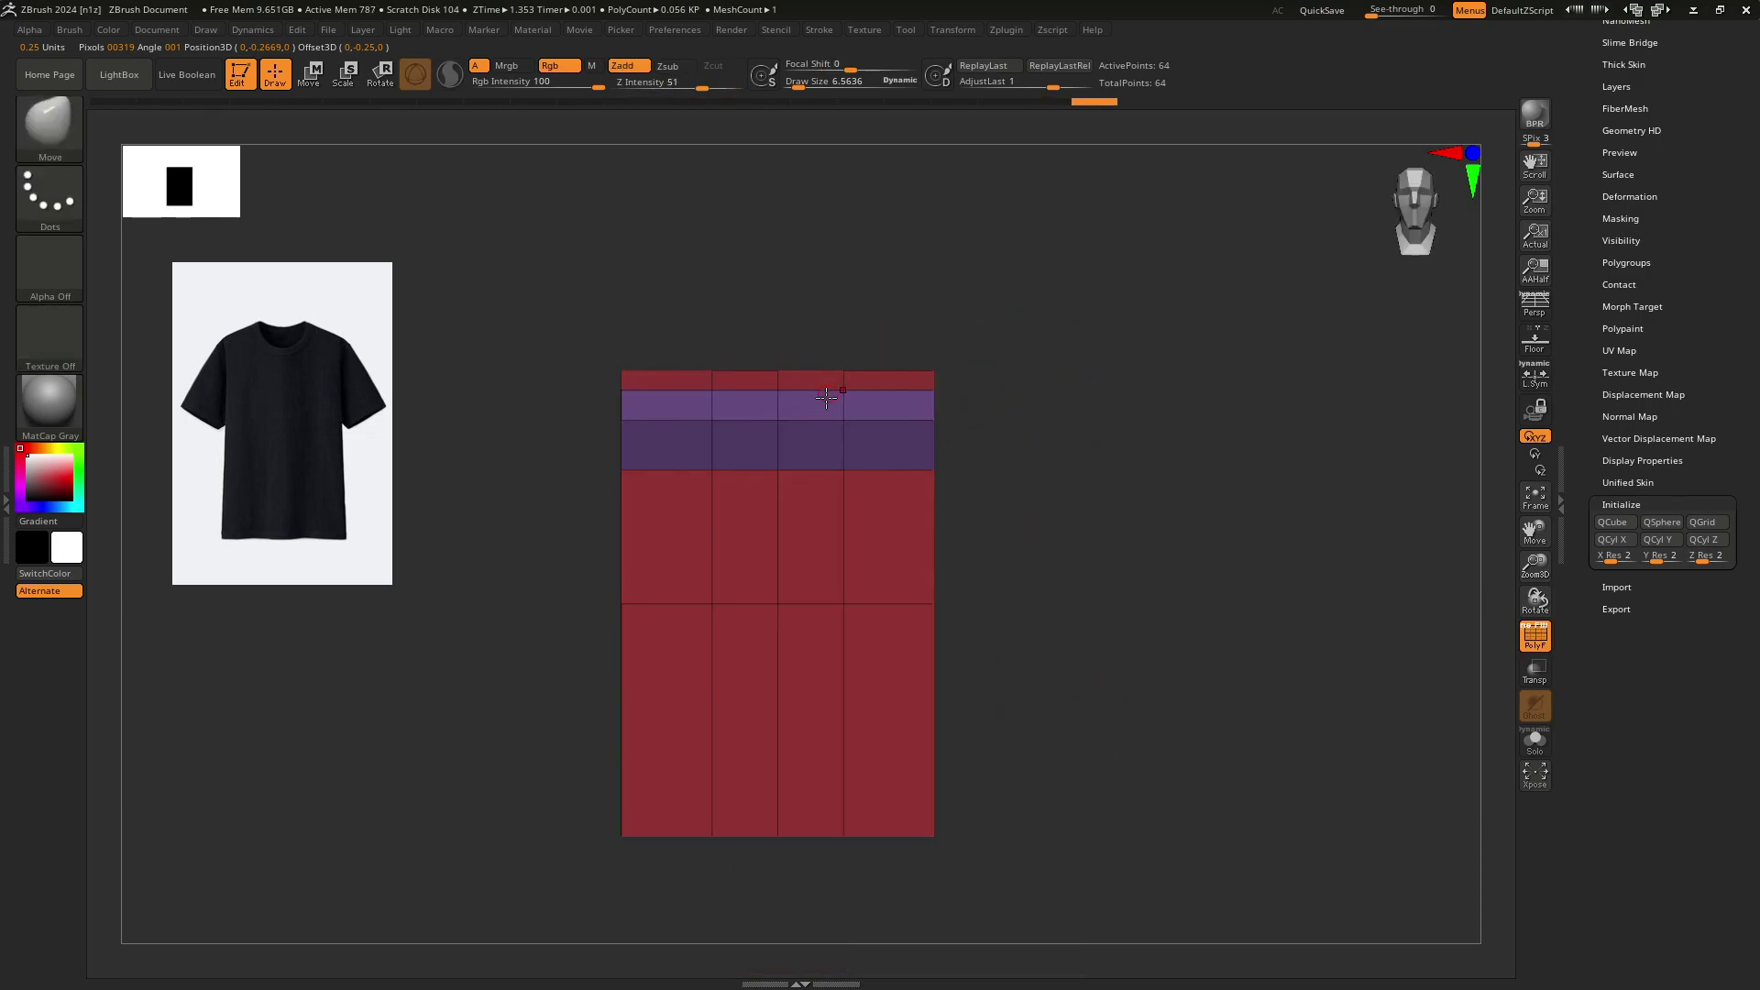
With ZModeler, mark the middle polygons of the sloped top and delete them as Polygroup All to open the neck.
right_click_drag(838, 388, 798, 429, "alt")
mouse_move(797, 417)
right_mouse_down("alt")
mouse_move(861, 421)
mouse_move(829, 437)
mouse_move(775, 397)
mouse_move(743, 475)
right_mouse_up("alt")
key("b")
key("z")
key("m")
left_click(722, 384, "alt")
left_click(735, 376, "alt")
mouse_move(736, 376)
right_mouse_down()
mouse_move(801, 425)
mouse_move(762, 291)
mouse_move(856, 361)
mouse_move(814, 346)
mouse_move(758, 437)
mouse_move(746, 364)
right_mouse_up()
key("space")
left_click(930, 567)
left_click(749, 413)
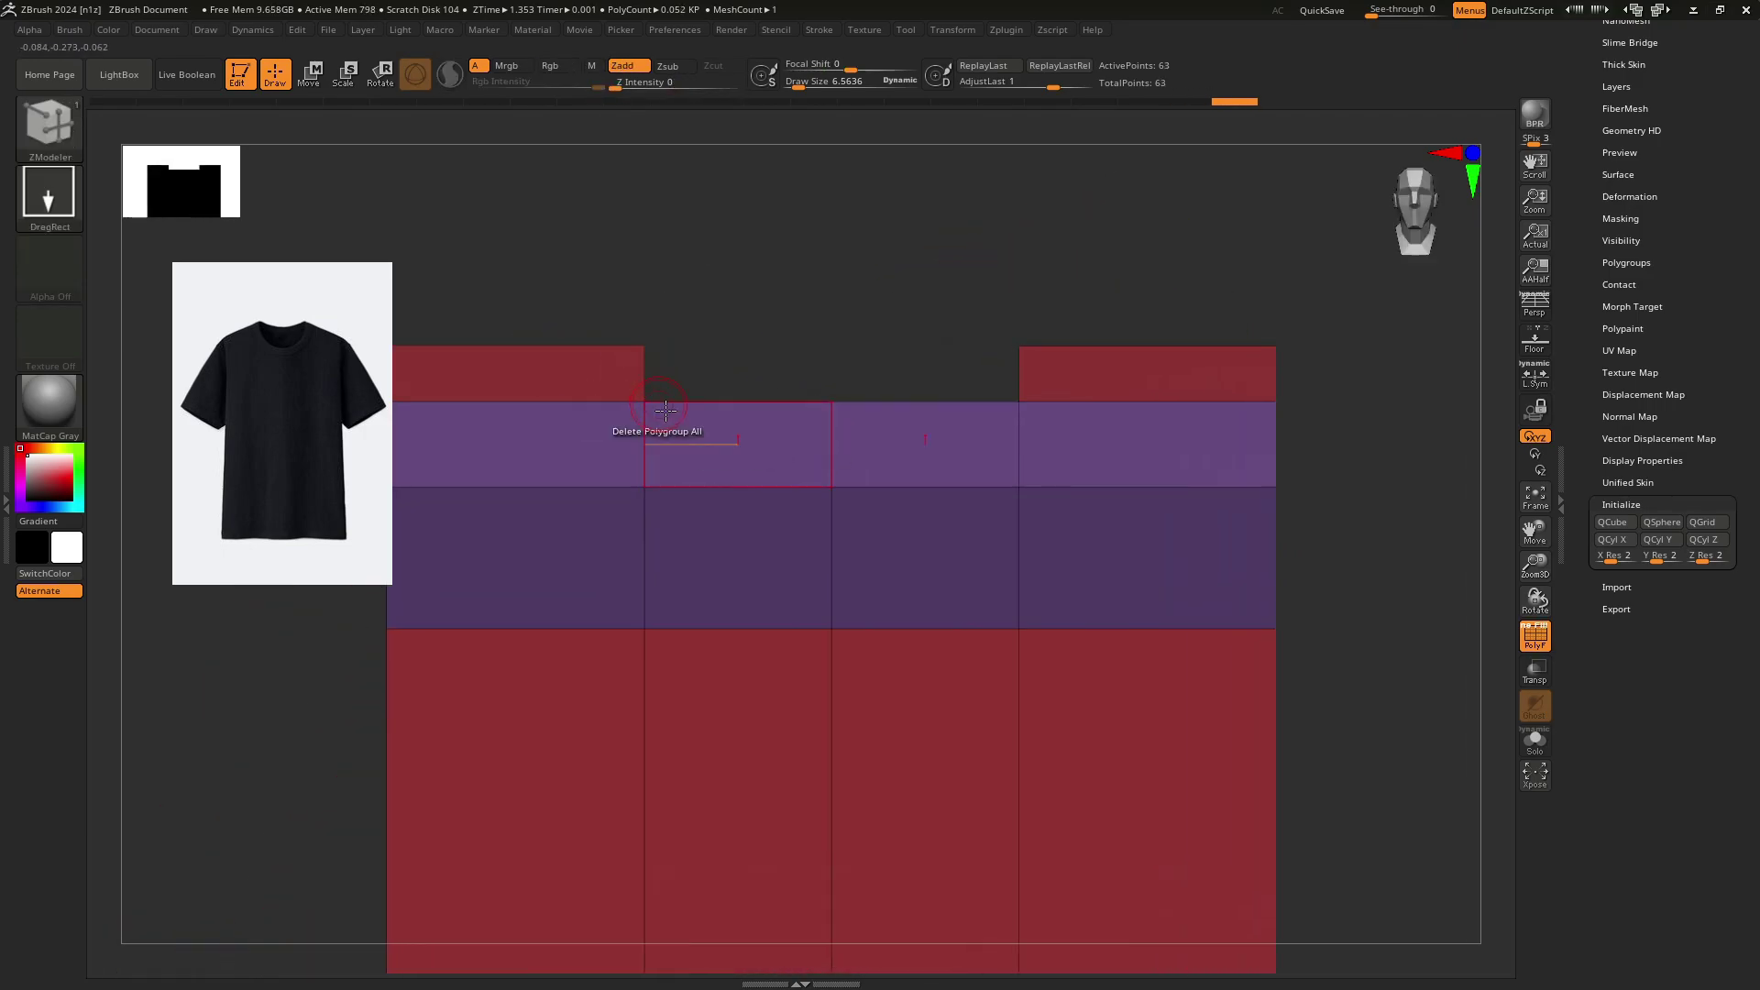
Switch to the MoveInfiniteDepth brush and set the draw size to about 17 for shaping the neckline.
right_click_drag(860, 449, 762, 423, "alt")
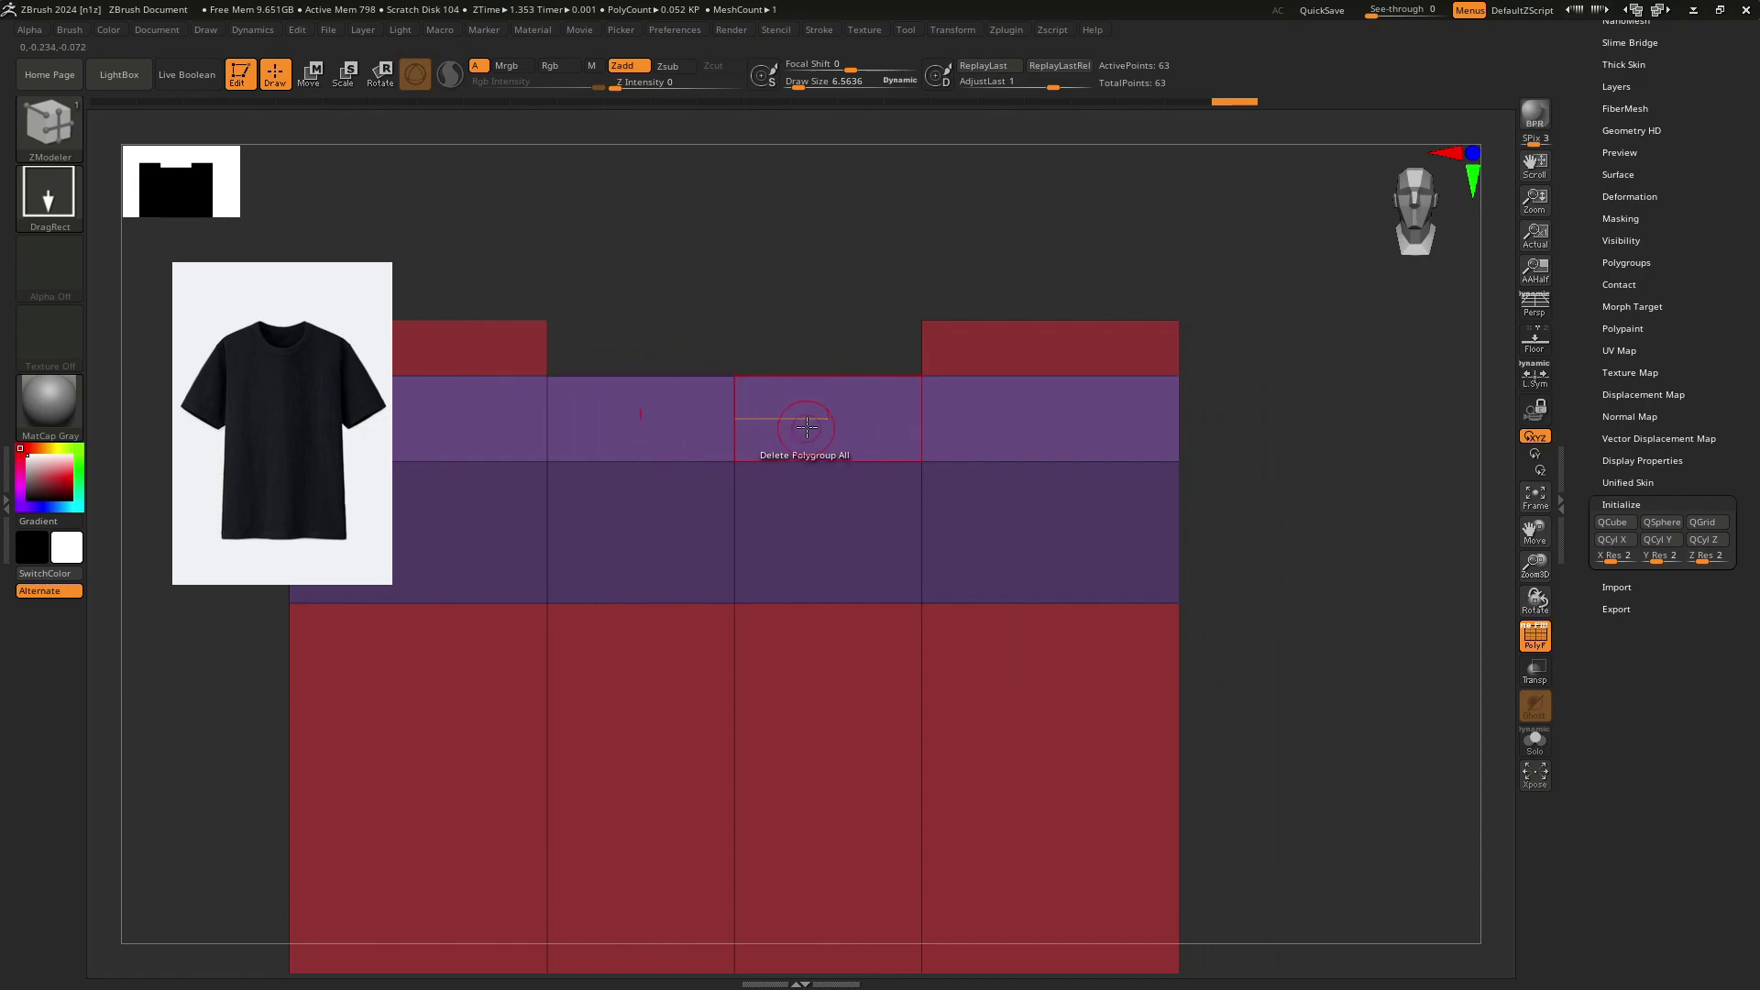
key("b")
key("m")
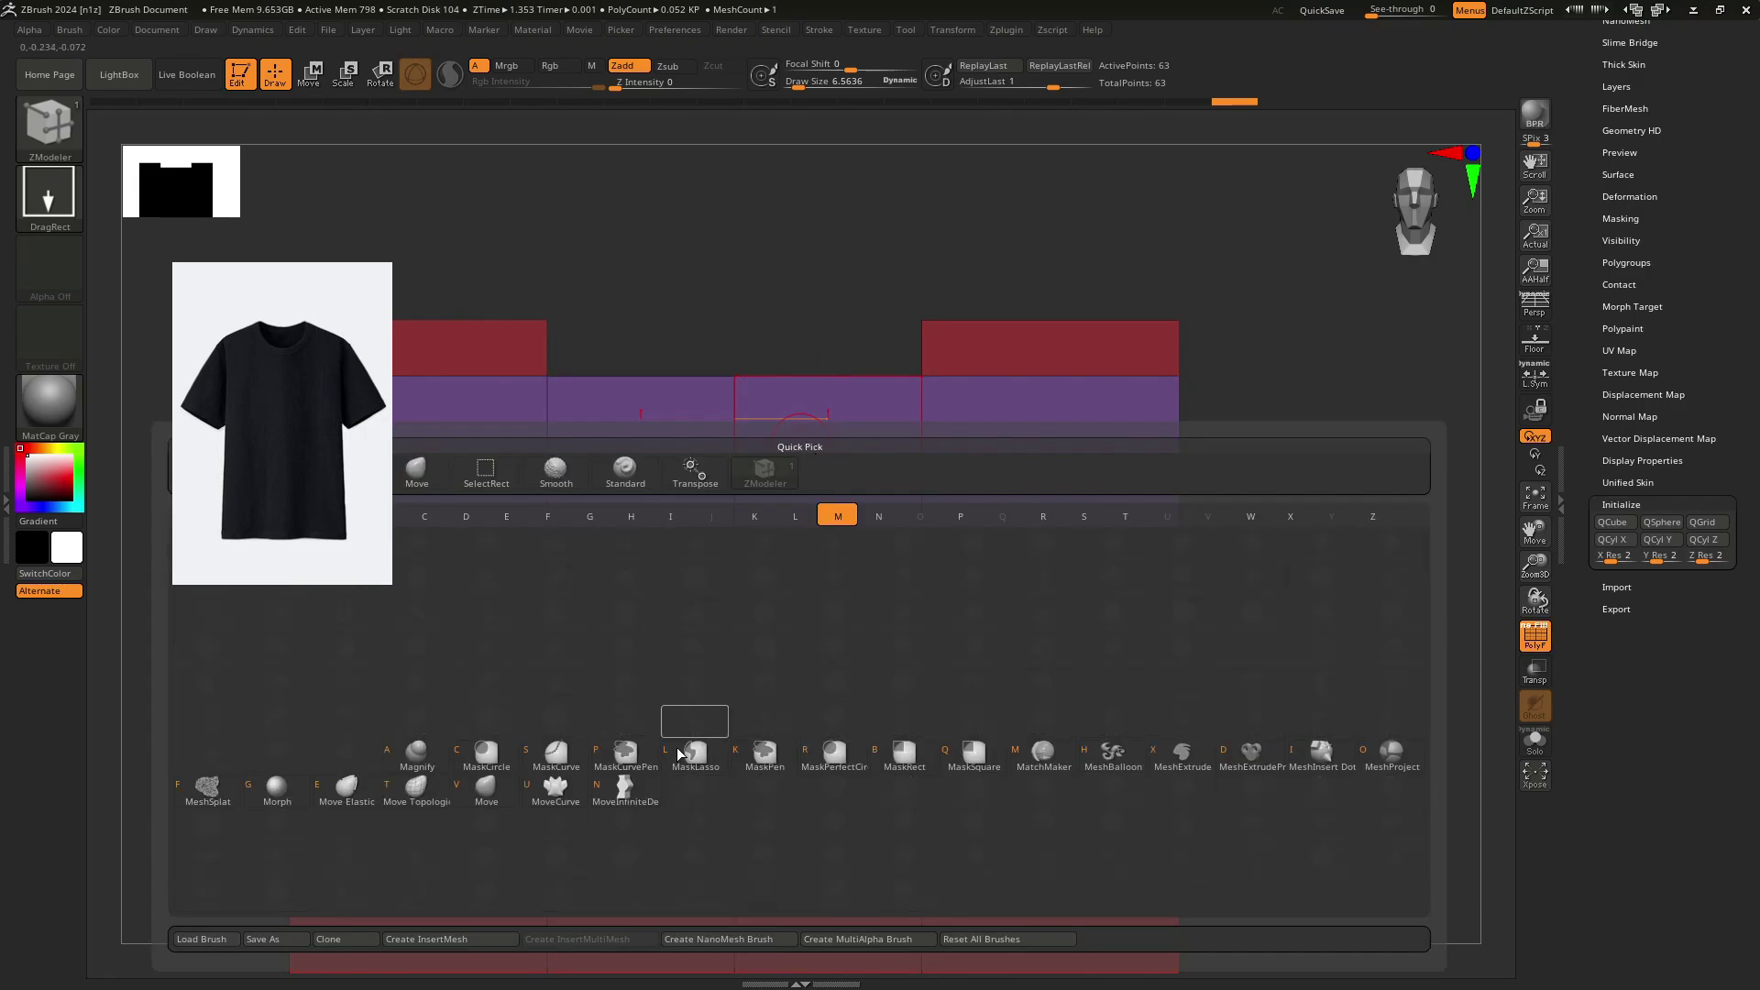
left_click(632, 779)
key("s")
key("s")
left_click(730, 387)
mouse_move(750, 370)
right_mouse_down()
mouse_move(749, 389)
mouse_move(1024, 484)
right_mouse_up()
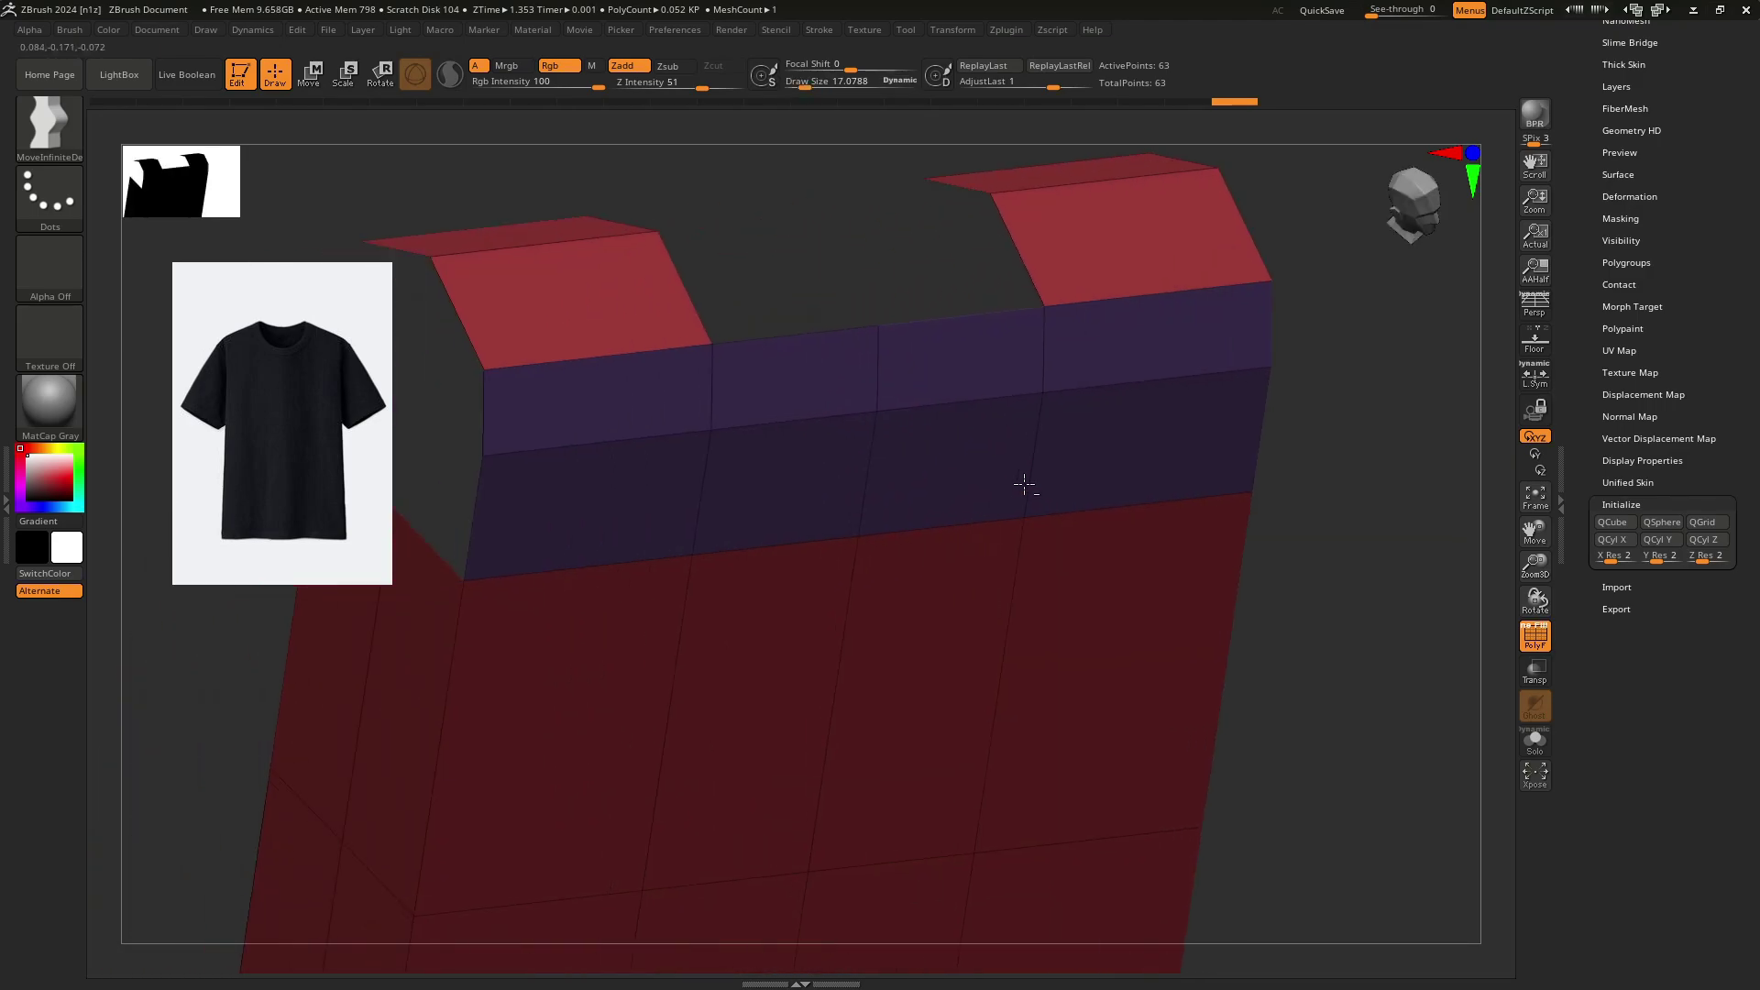
Turn on double-sided display for the mesh so the inside of the open neck is rendered.
left_click_drag(807, 252, 872, 354)
left_click(1633, 503)
scroll(1601, 416, "up", 1)
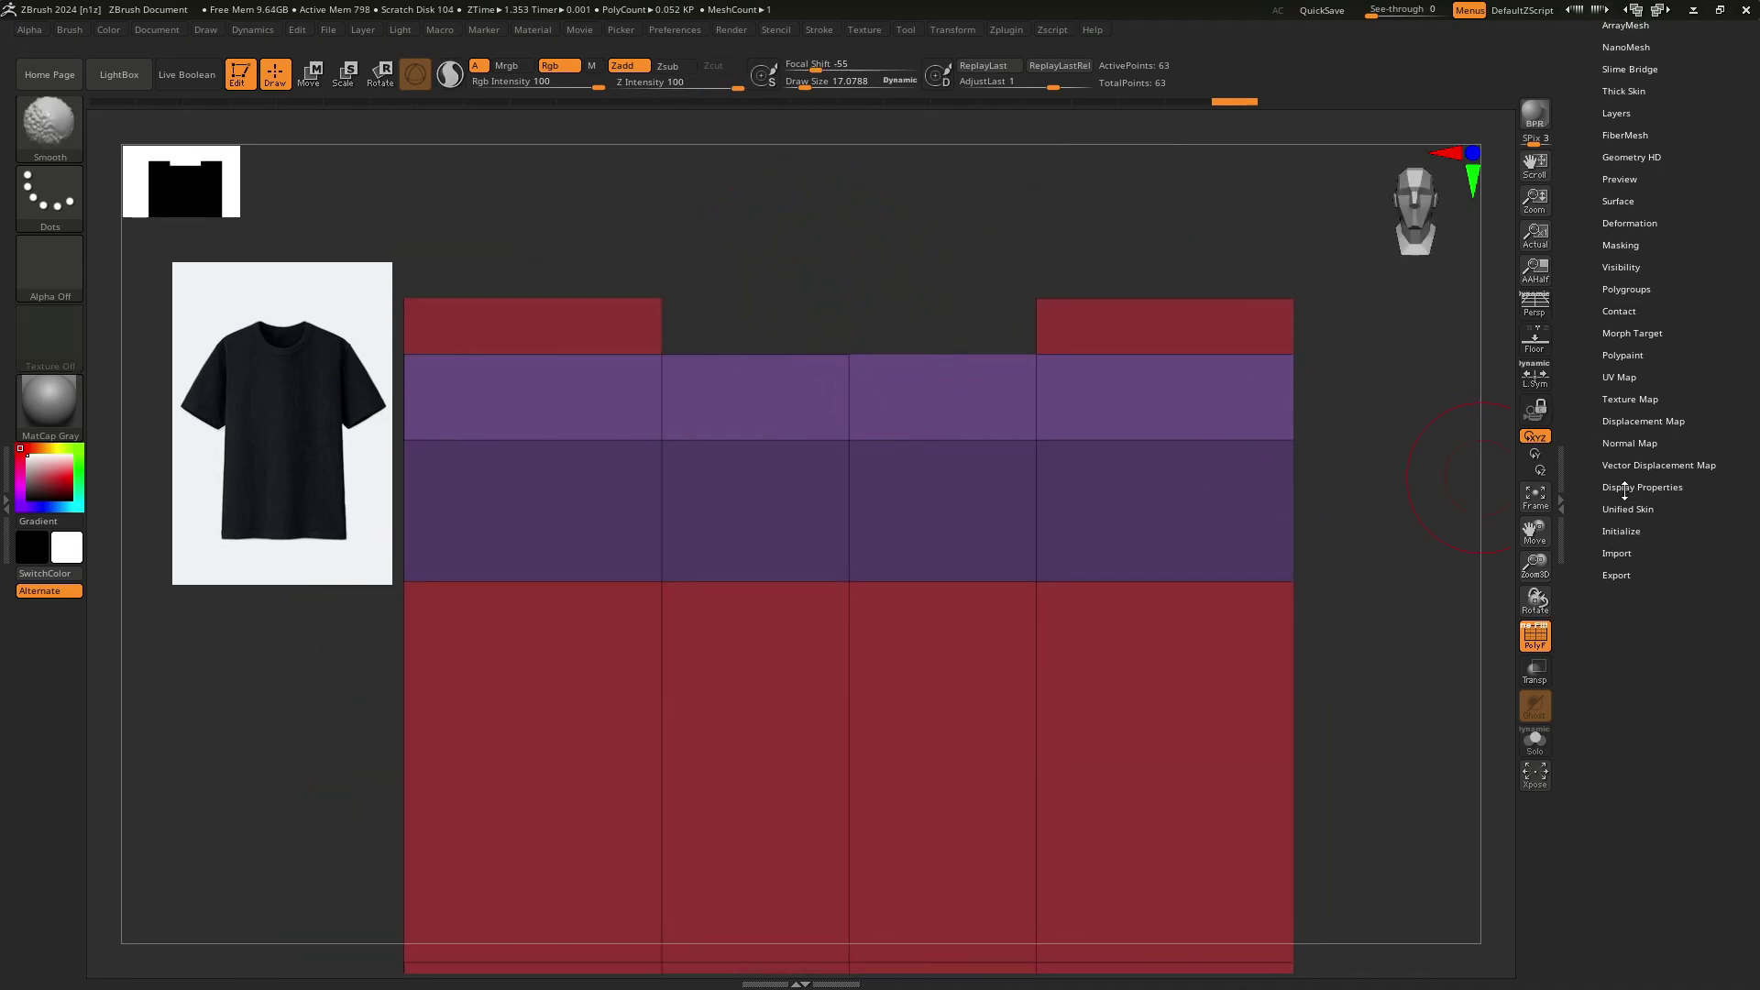
left_click(1642, 487)
left_click_drag(1488, 492, 798, 346)
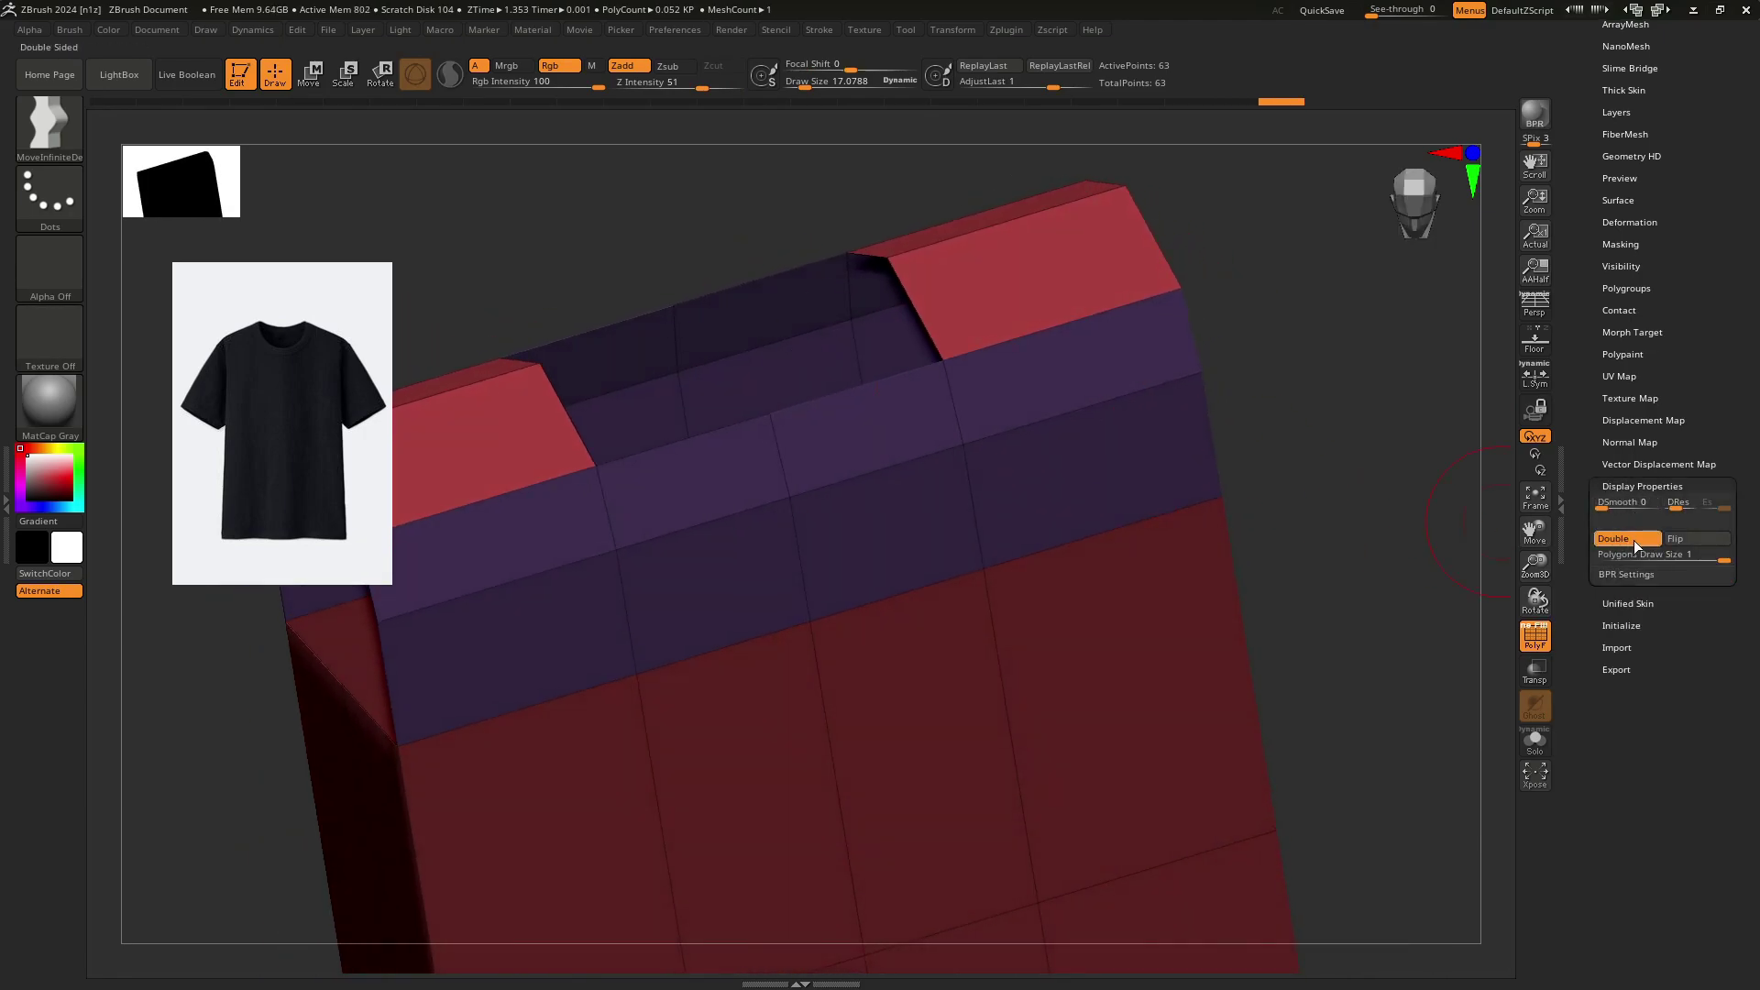
key("shift+f")
right_click_drag(1095, 493, 887, 324, "shift")
key("shift+f")
With the MoveInfiniteDepth brush at draw size about 21, pull the front and back neckline points down into a V-shaped neck opening.
key("b")
key("m")
key("i")
key("s")
left_click_drag(875, 350, 879, 349)
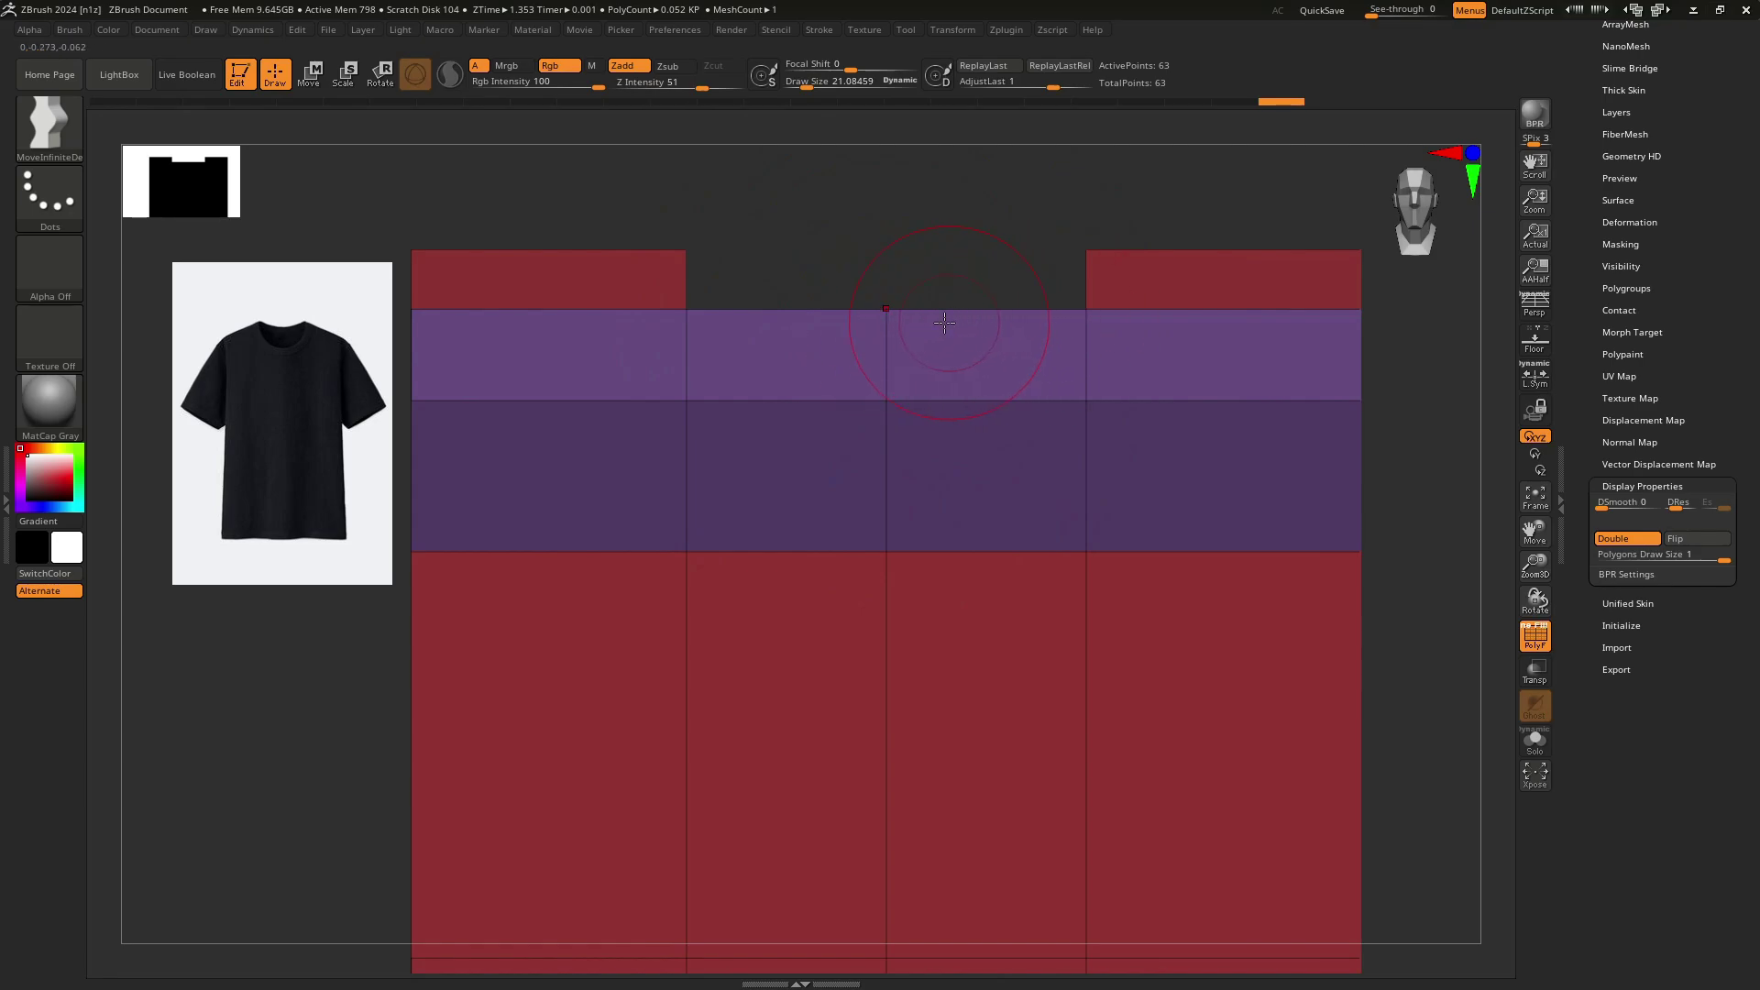
left_click_drag(900, 324, 884, 465)
left_click_drag(1080, 434, 1080, 476)
mouse_move(1091, 328)
left_mouse_down()
mouse_move(1093, 353)
mouse_move(1054, 357)
left_mouse_up()
left_click_drag(889, 378, 890, 370)
left_click_drag(972, 330, 1038, 291, "alt")
right_click_drag(1058, 259, 986, 284, "alt")
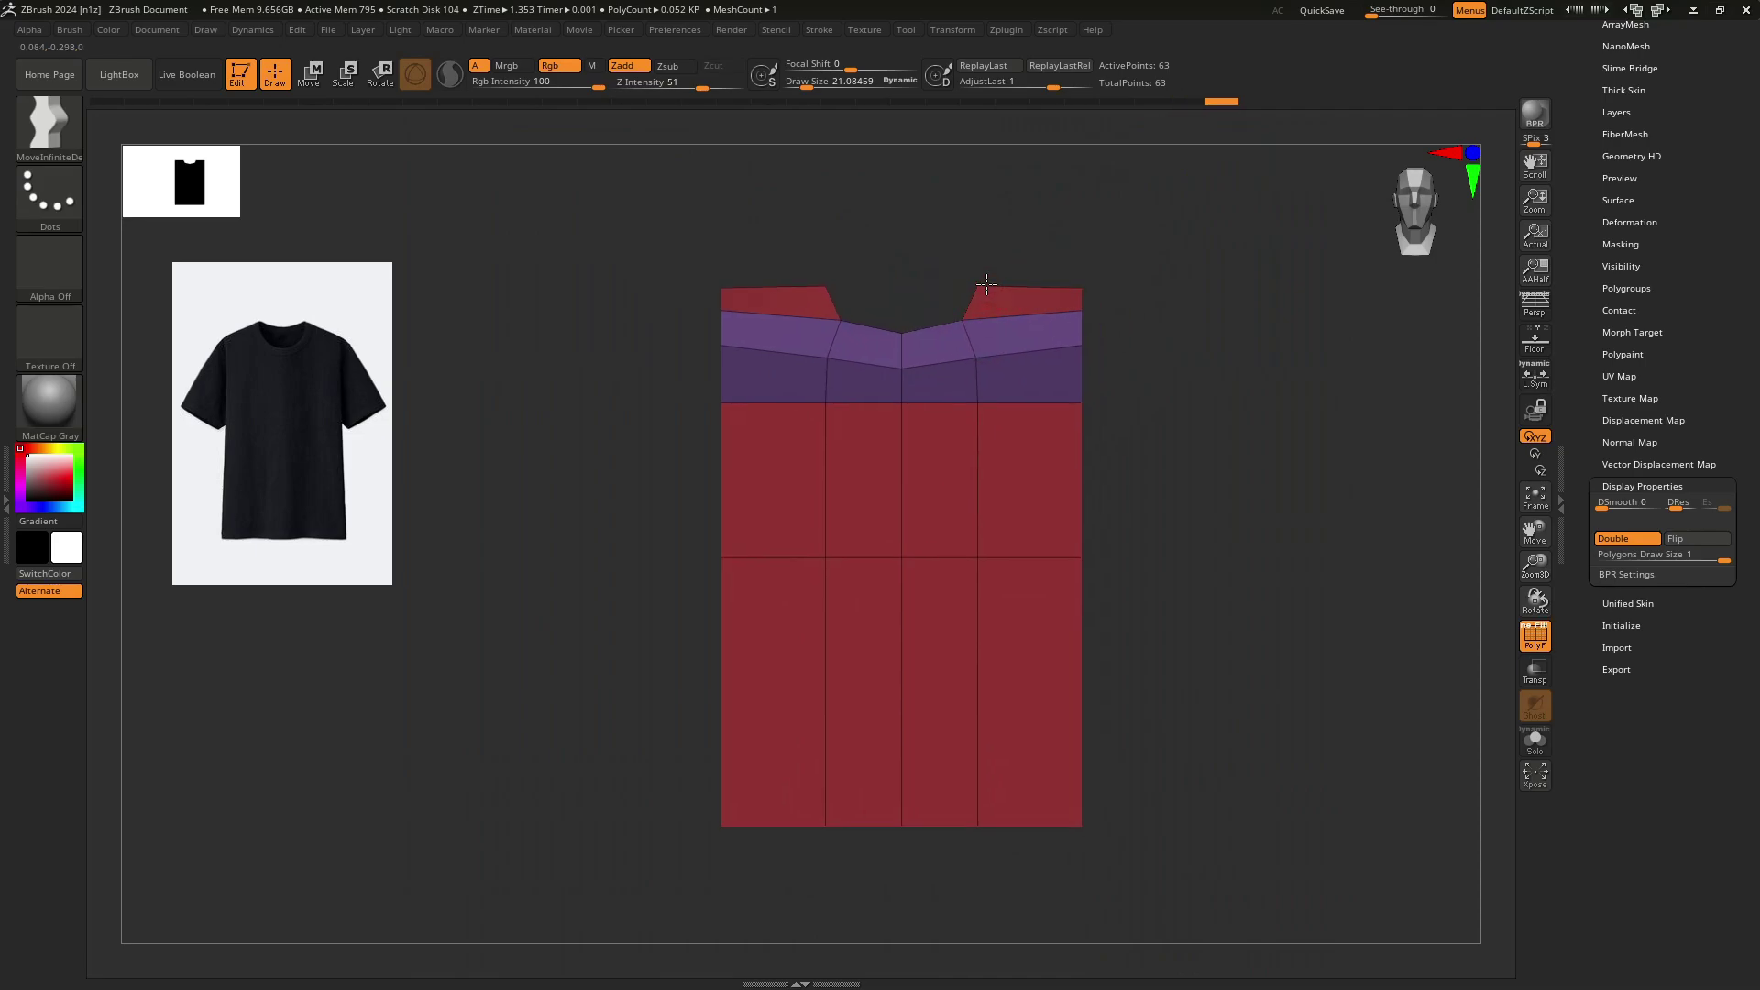
Isolate the middle point of each armhole's lower edge with an inverted mask and move it down.
right_click_drag(1092, 416, 999, 480)
left_click_drag(933, 555, 773, 428, "shift")
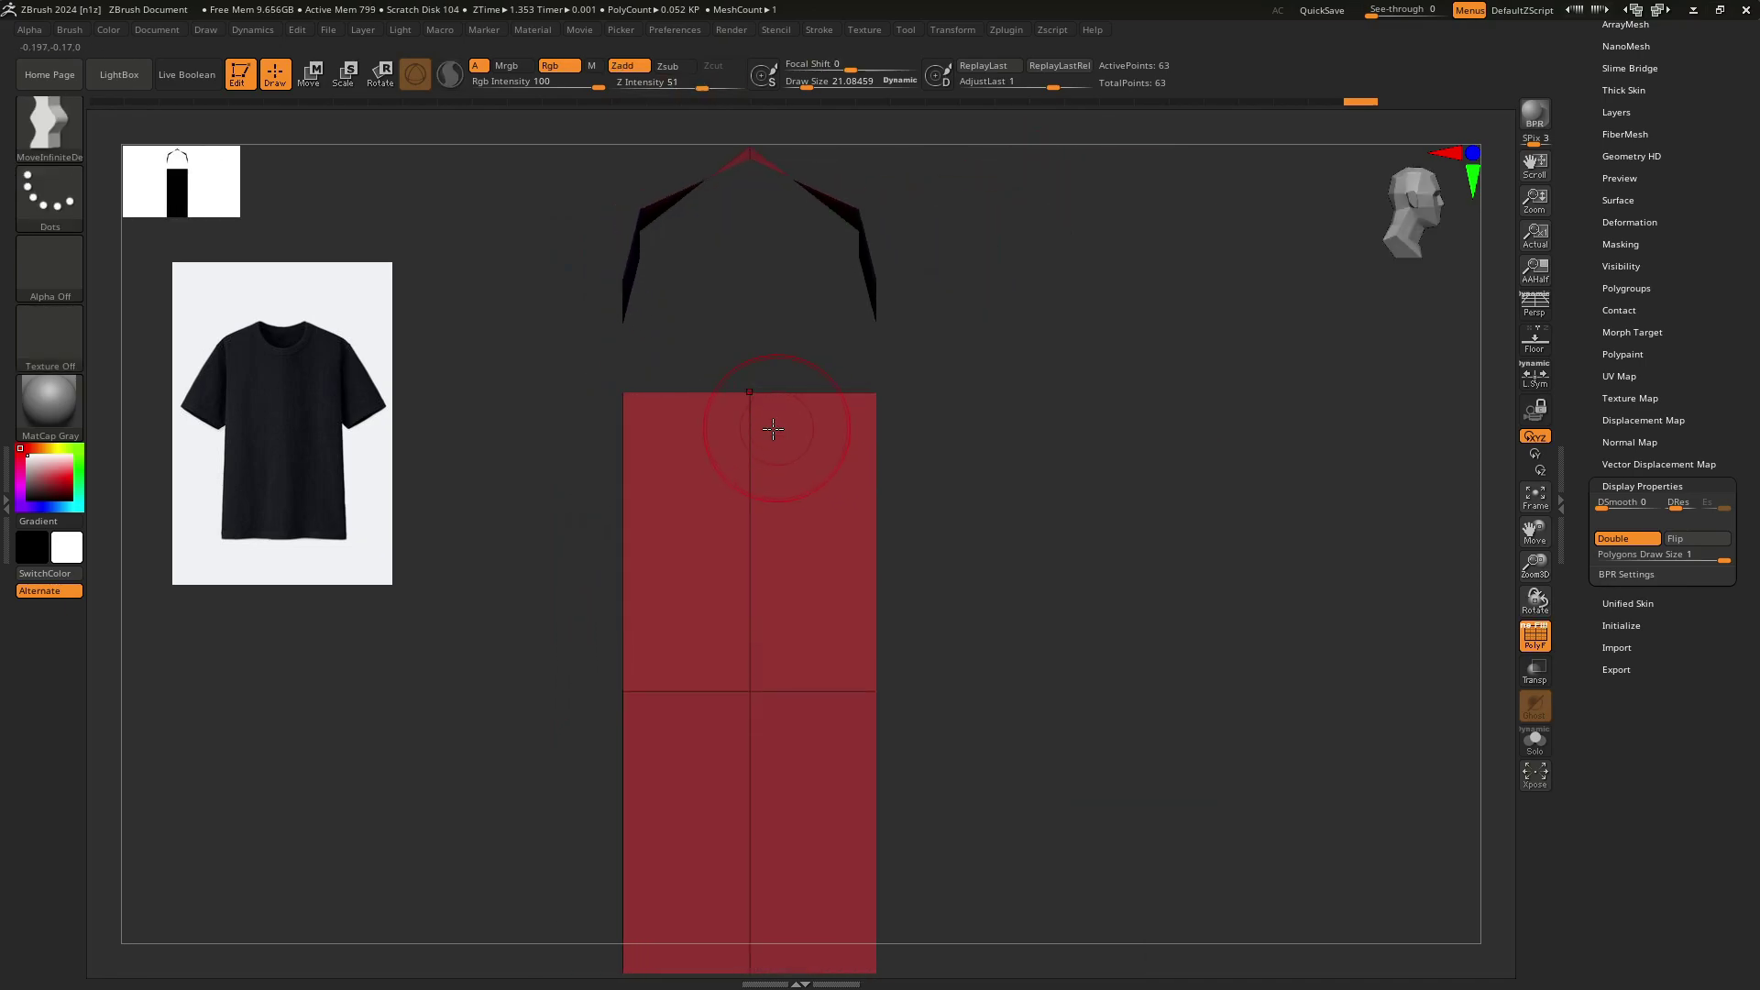
right_click_drag(752, 406, 762, 409, "shift")
left_click_drag(734, 346, 788, 405, "ctrl")
left_click(1022, 419, "ctrl")
key("w")
right_click_drag(740, 128, 741, 235, "alt")
left_click(717, 169)
left_click_drag(750, 388, 750, 442)
key("q")
With the Move brush at draw size about 12, pull the armholes' lower corner points inward.
right_click_drag(752, 444, 899, 452)
right_click_drag(1040, 410, 943, 402)
left_click_drag(943, 402, 1034, 451)
right_click_drag(1131, 421, 1071, 352, "ctrl")
mouse_move(900, 440)
right_mouse_down()
mouse_move(799, 448)
mouse_move(880, 460)
right_mouse_up()
left_click_drag(865, 456, 873, 454)
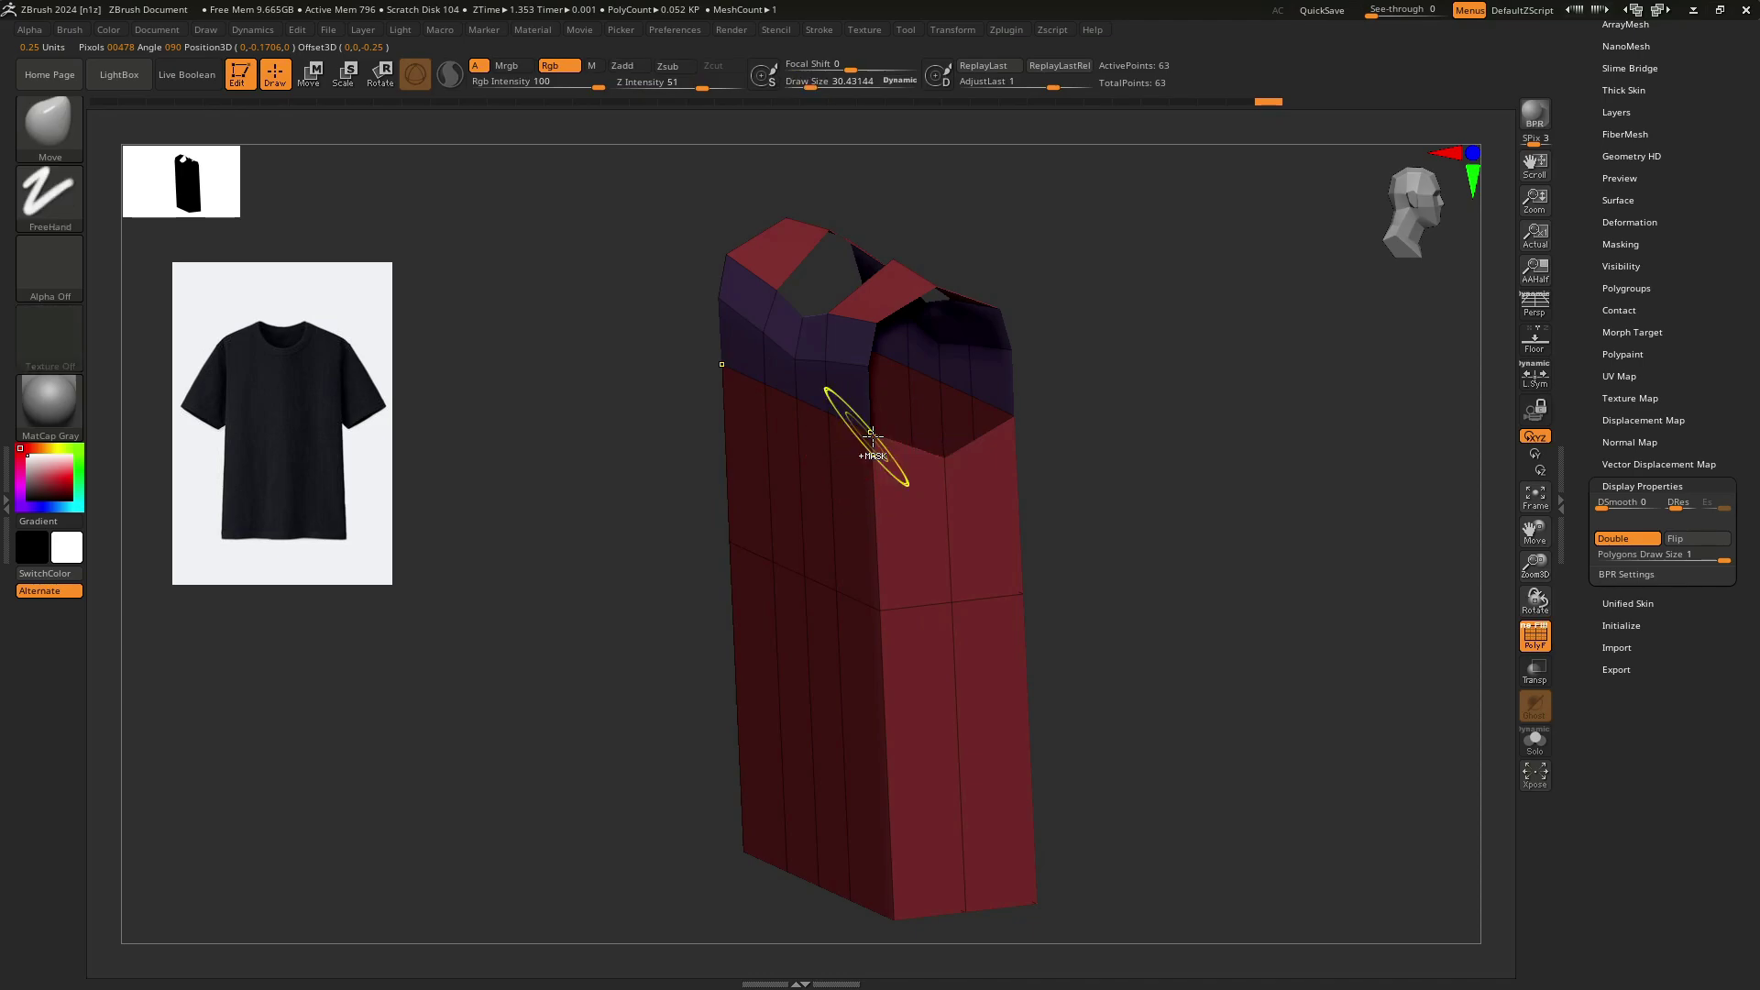
right_click_drag(870, 444, 903, 477, "ctrl")
key("s")
left_click_drag(870, 445, 863, 446)
mouse_move(866, 444)
right_mouse_down()
mouse_move(790, 442)
mouse_move(926, 446)
right_mouse_up()
left_click_drag(885, 444, 933, 449)
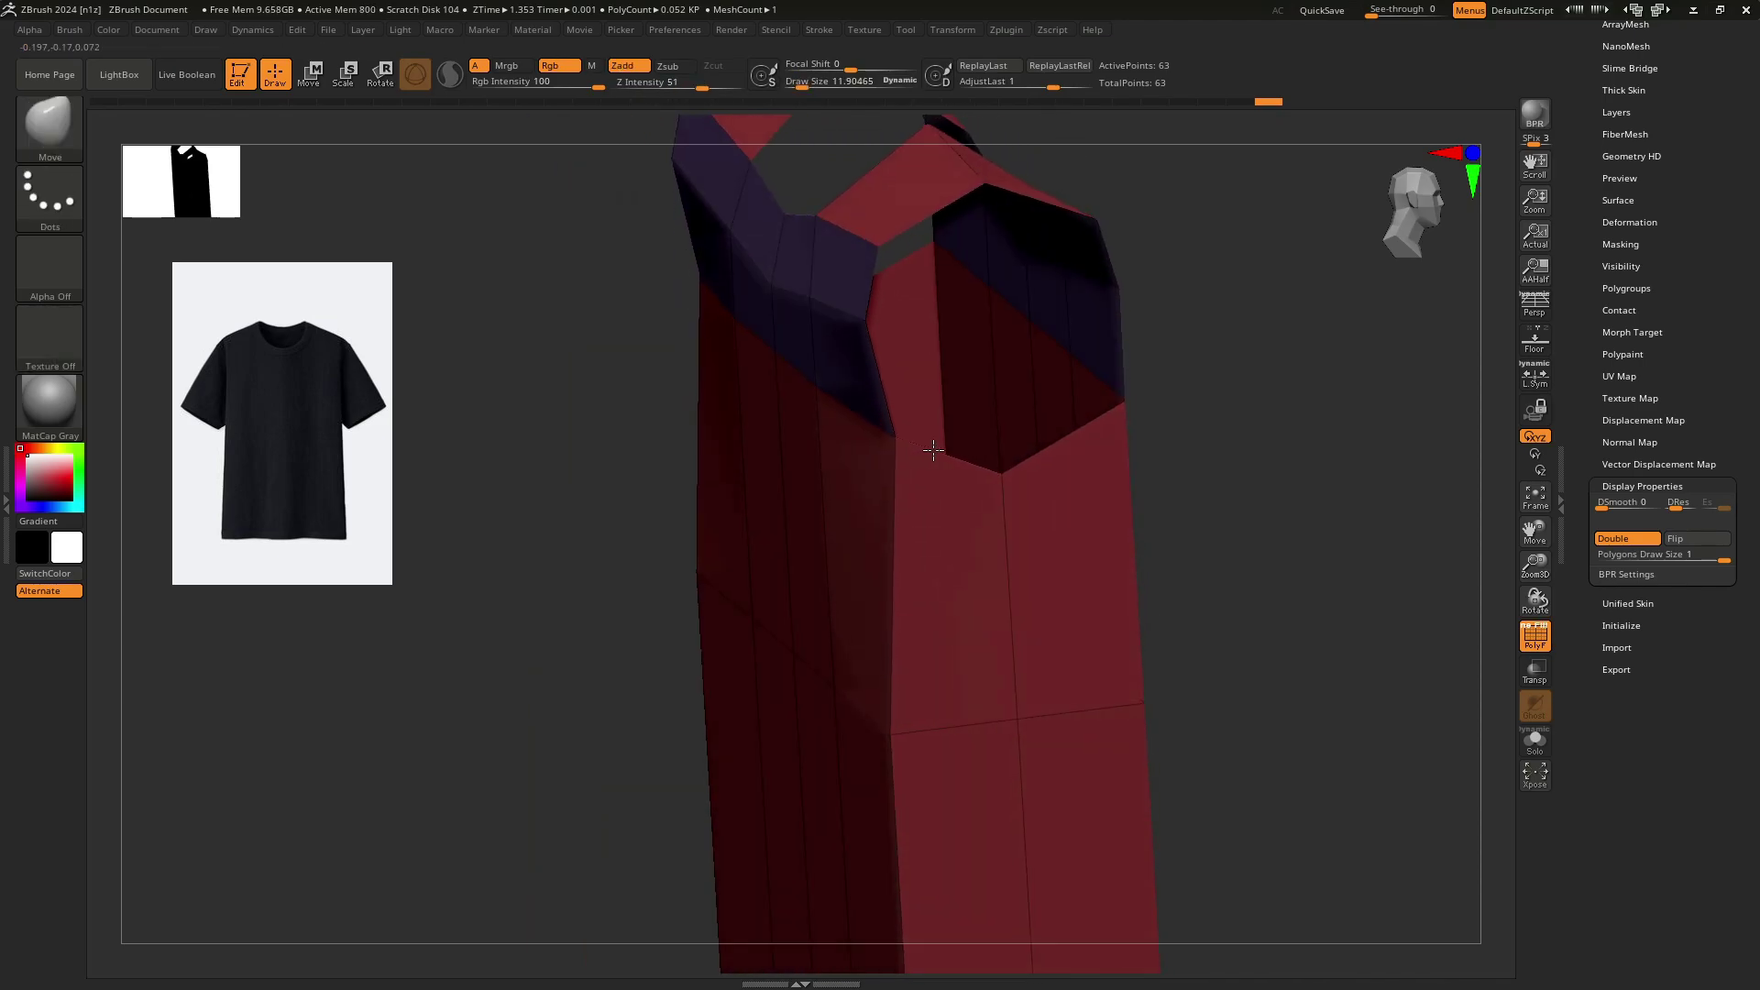
left_click_drag(1050, 432, 876, 412)
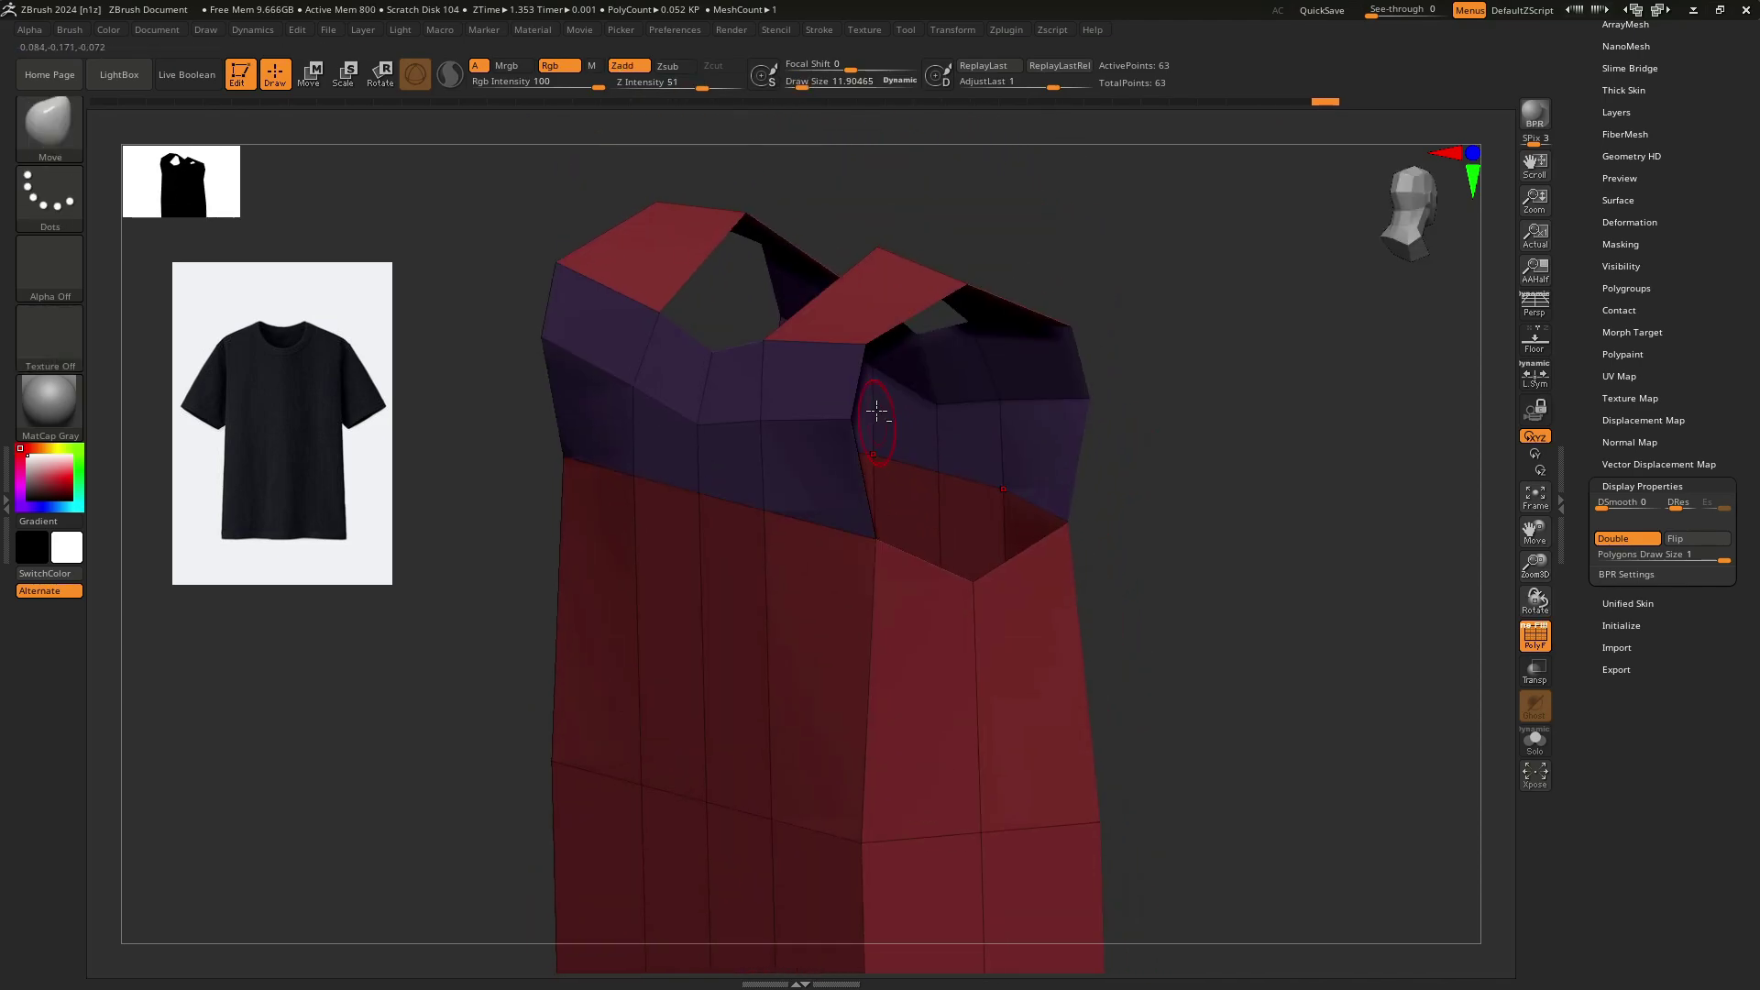
Raise the Move brush's draw size to about 65 and nudge the torso's side edges.
mouse_move(862, 403)
right_mouse_down("ctrl")
mouse_move(869, 452)
mouse_move(821, 362)
mouse_move(860, 484)
right_mouse_up("ctrl")
key("s")
left_click_drag(863, 487, 882, 487)
left_click_drag(908, 749, 915, 749)
left_click_drag(959, 746, 965, 746)
right_click_drag(1007, 702, 734, 683)
right_click_drag(1067, 744, 789, 691, "alt")
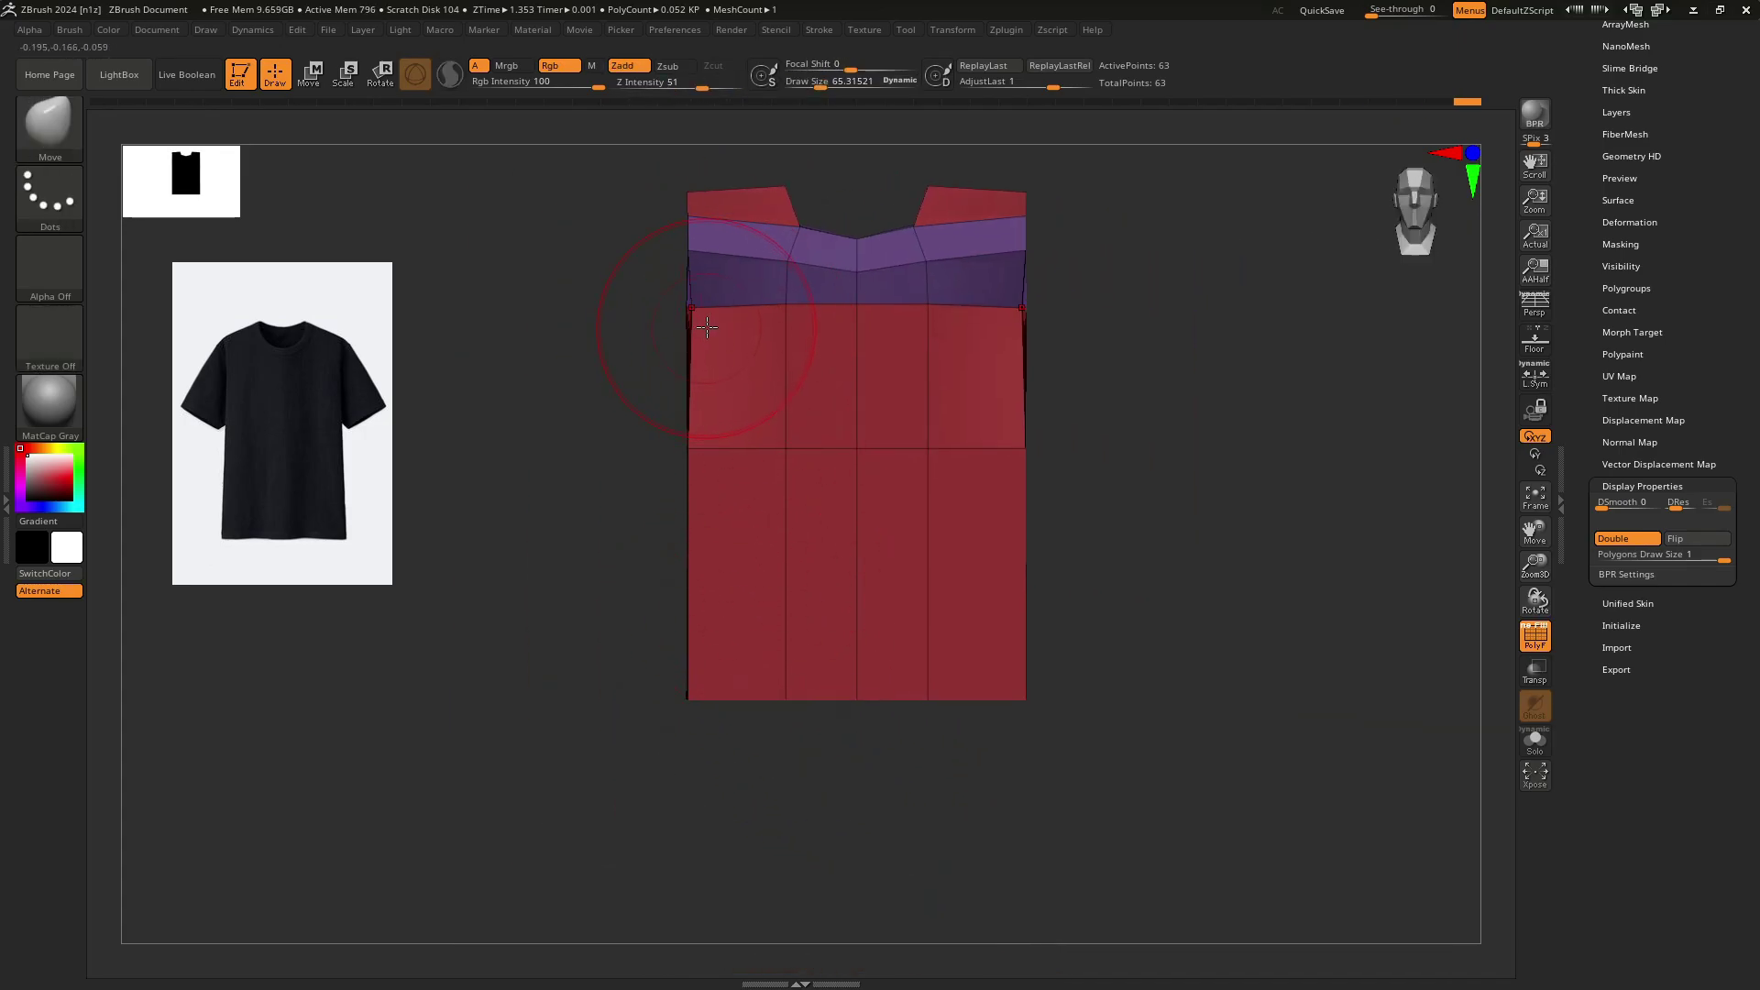
Try to narrow the waist edge loop to about 0.91 of its width with the rest of the mesh masked.
right_click_drag(953, 417, 904, 421, "alt")
left_click_drag(582, 503, 1081, 436, "ctrl")
mouse_move(1115, 442)
right_mouse_down()
mouse_move(1014, 453)
mouse_move(1160, 448)
right_mouse_up()
left_click(1167, 448, "ctrl")
key("w")
left_click(890, 452)
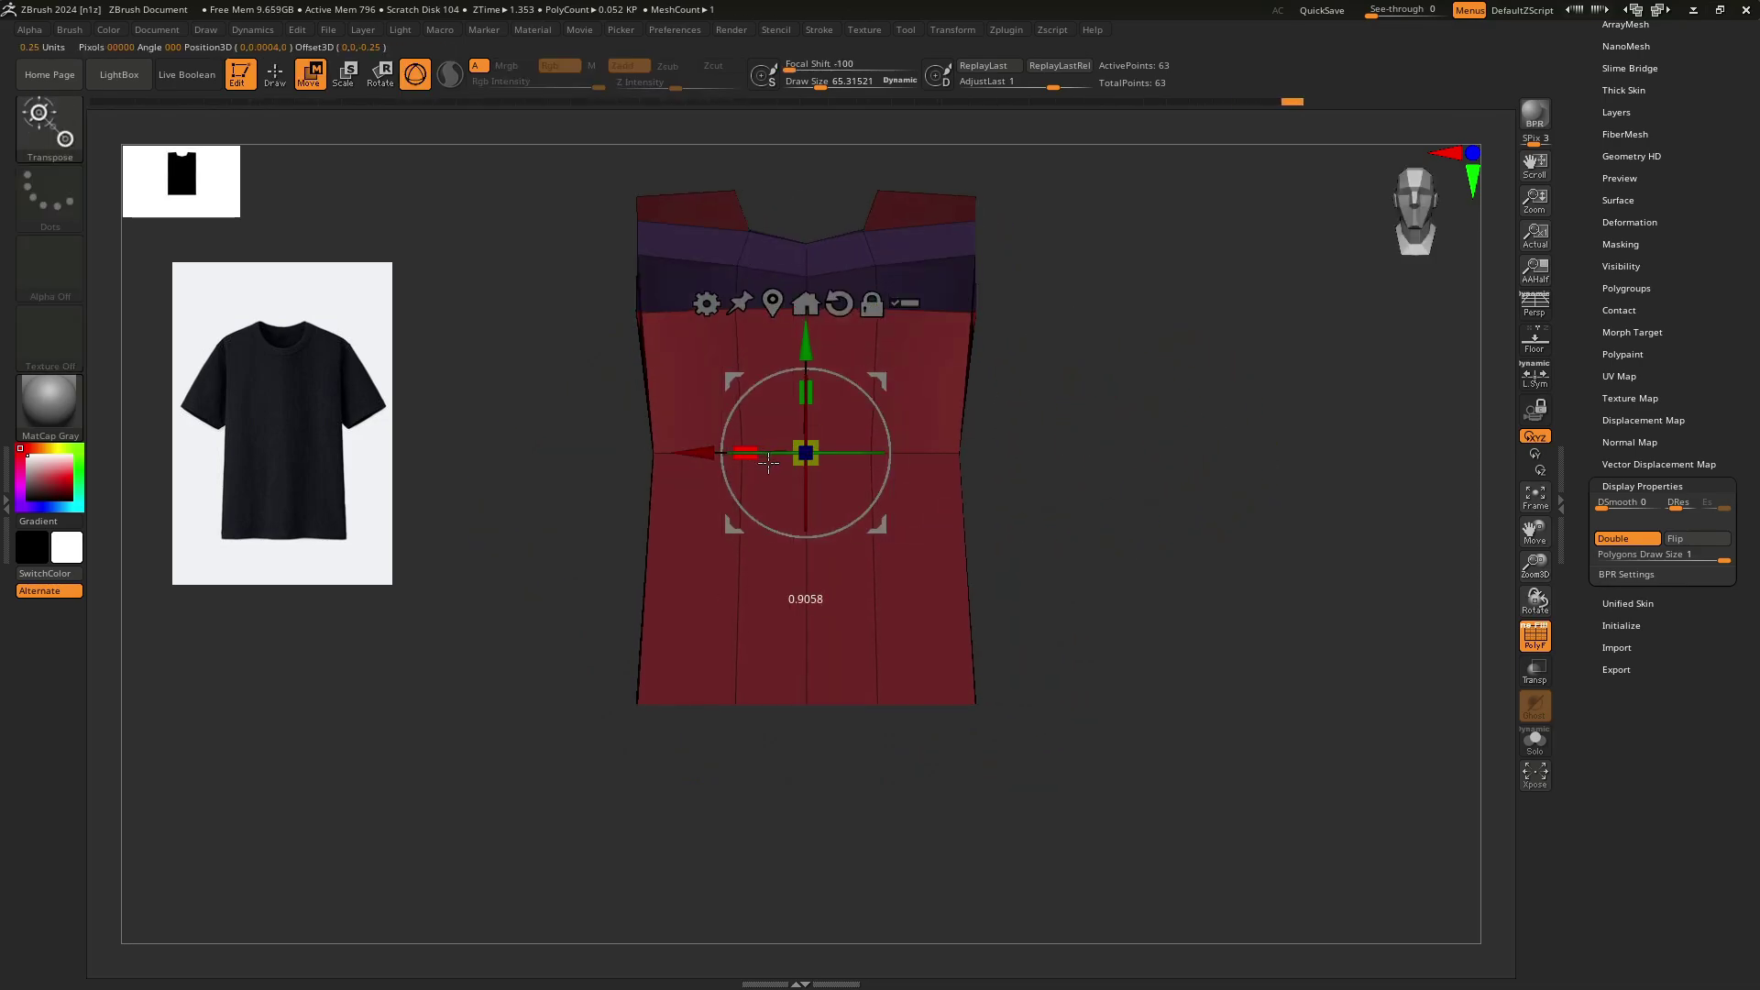
left_click_drag(765, 463, 767, 463)
key("q")
right_click_drag(946, 352, 908, 420, "alt")
key("ctrl+z")
Mask the body below the waist, scale the unmasked upper torso slightly narrower in width, and clear the mask.
left_click_drag(1075, 217, 492, 612, "ctrl")
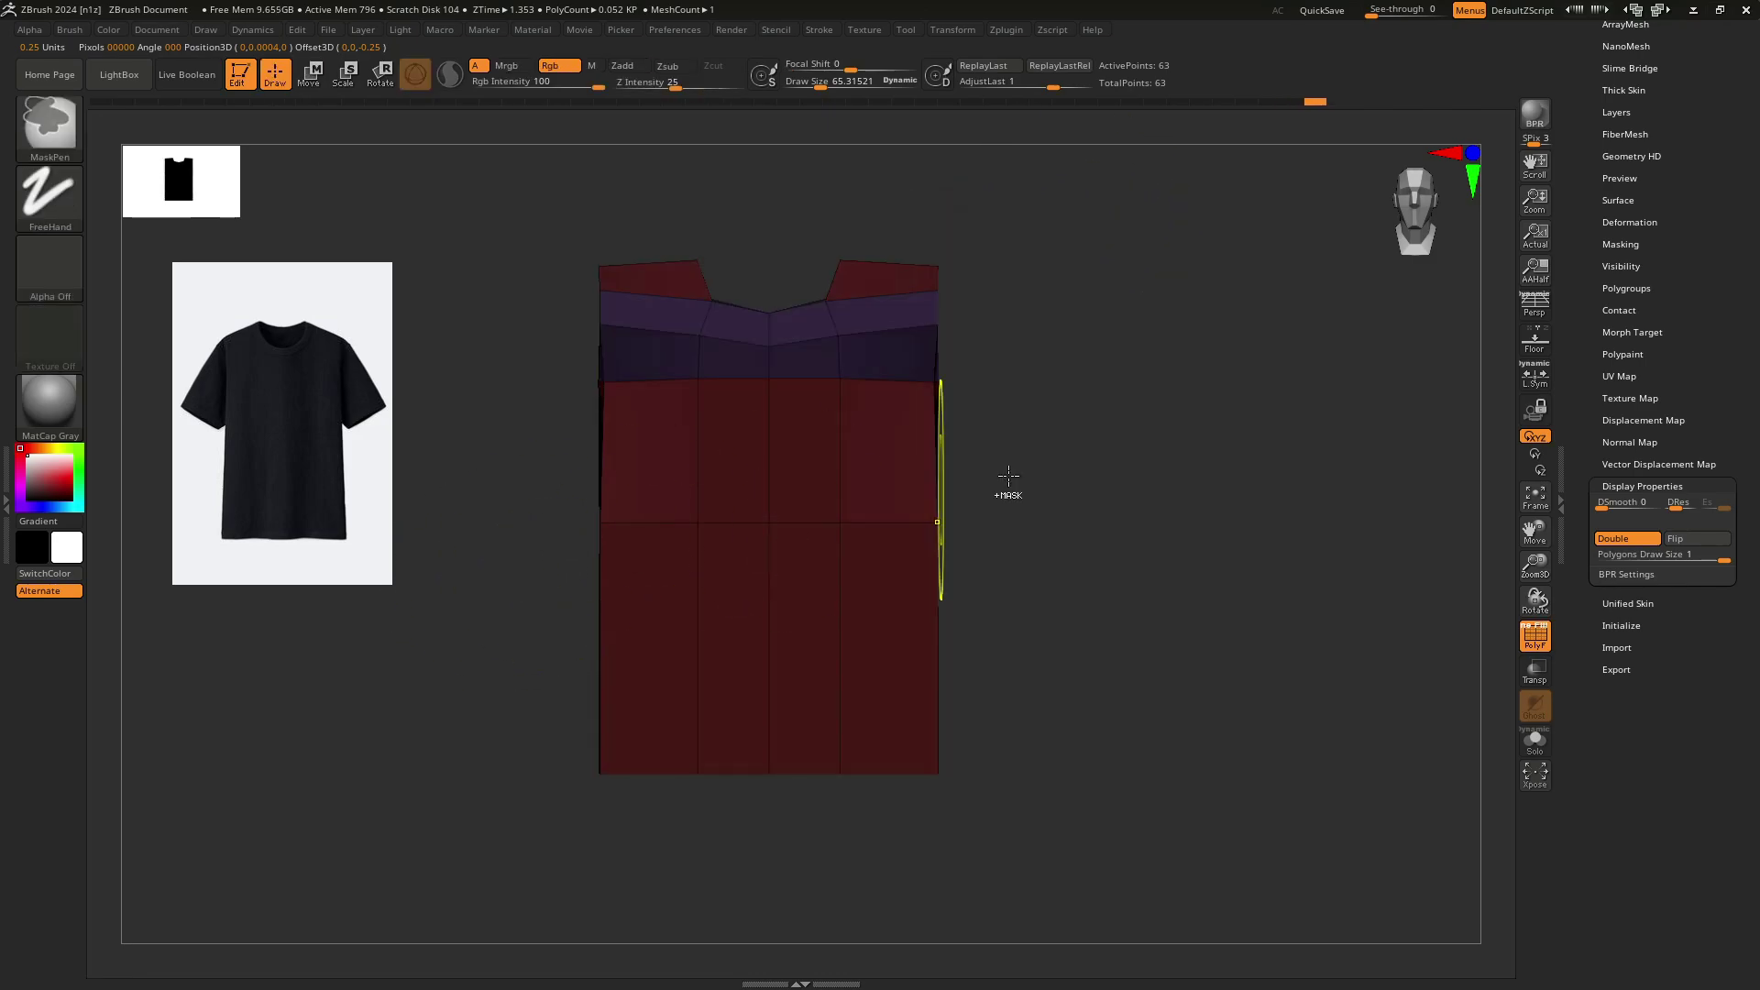
left_click(1243, 446, "ctrl")
key("w")
key("q")
mouse_move(1042, 216)
left_mouse_down("ctrl")
mouse_move(569, 581)
mouse_move(470, 594)
left_mouse_up("ctrl")
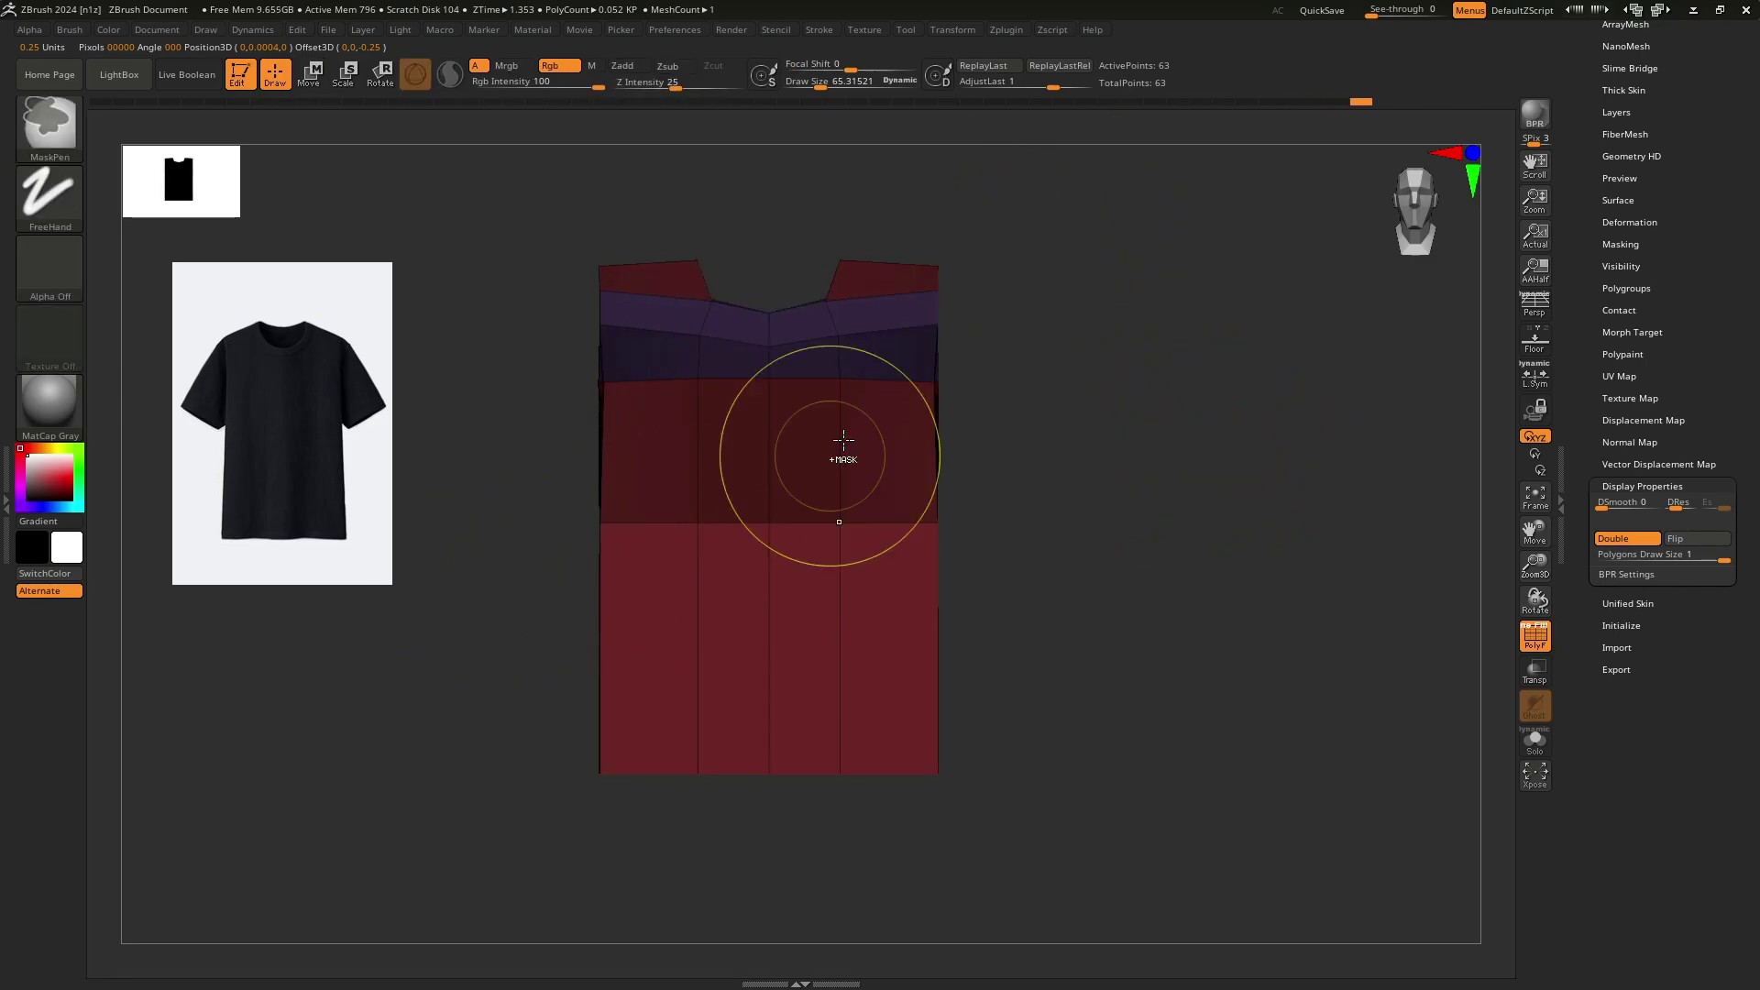
left_click(1144, 436, "ctrl")
key("w")
left_click(737, 372)
left_click_drag(708, 392, 721, 391)
key("q")
right_click_drag(963, 519, 964, 409, "alt")
left_click_drag(1034, 468, 1054, 505, "ctrl")
right_click_drag(1027, 523, 1034, 476, "alt")
Lower the Move brush's draw size to about 30 and turn on Z symmetry in addition to X symmetry.
mouse_move(1036, 565)
right_mouse_down()
mouse_move(987, 562)
mouse_move(1031, 559)
right_mouse_up()
right_click_drag(990, 564, 971, 527, "ctrl")
mouse_move(971, 527)
left_mouse_down()
mouse_move(959, 440)
mouse_move(911, 382)
mouse_move(746, 256)
mouse_move(721, 424)
mouse_move(687, 294)
mouse_move(733, 477)
left_mouse_up()
right_click_drag(786, 468, 790, 491, "ctrl")
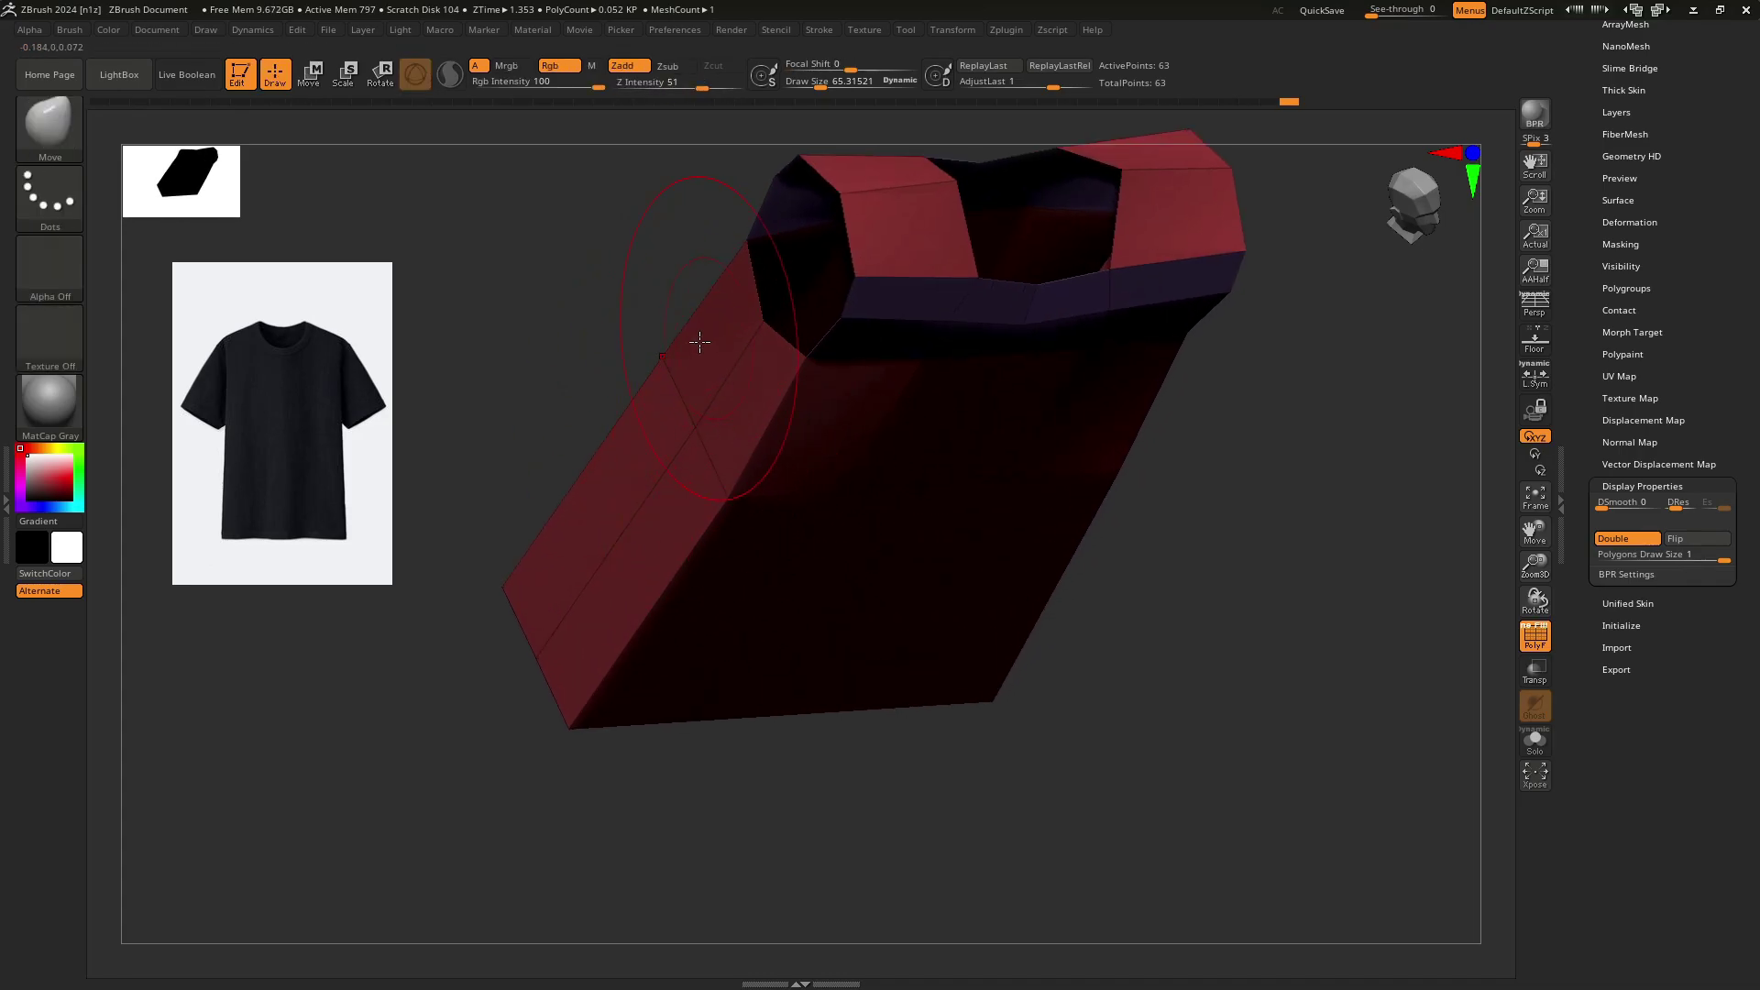
right_click_drag(1178, 432, 1152, 506, "alt")
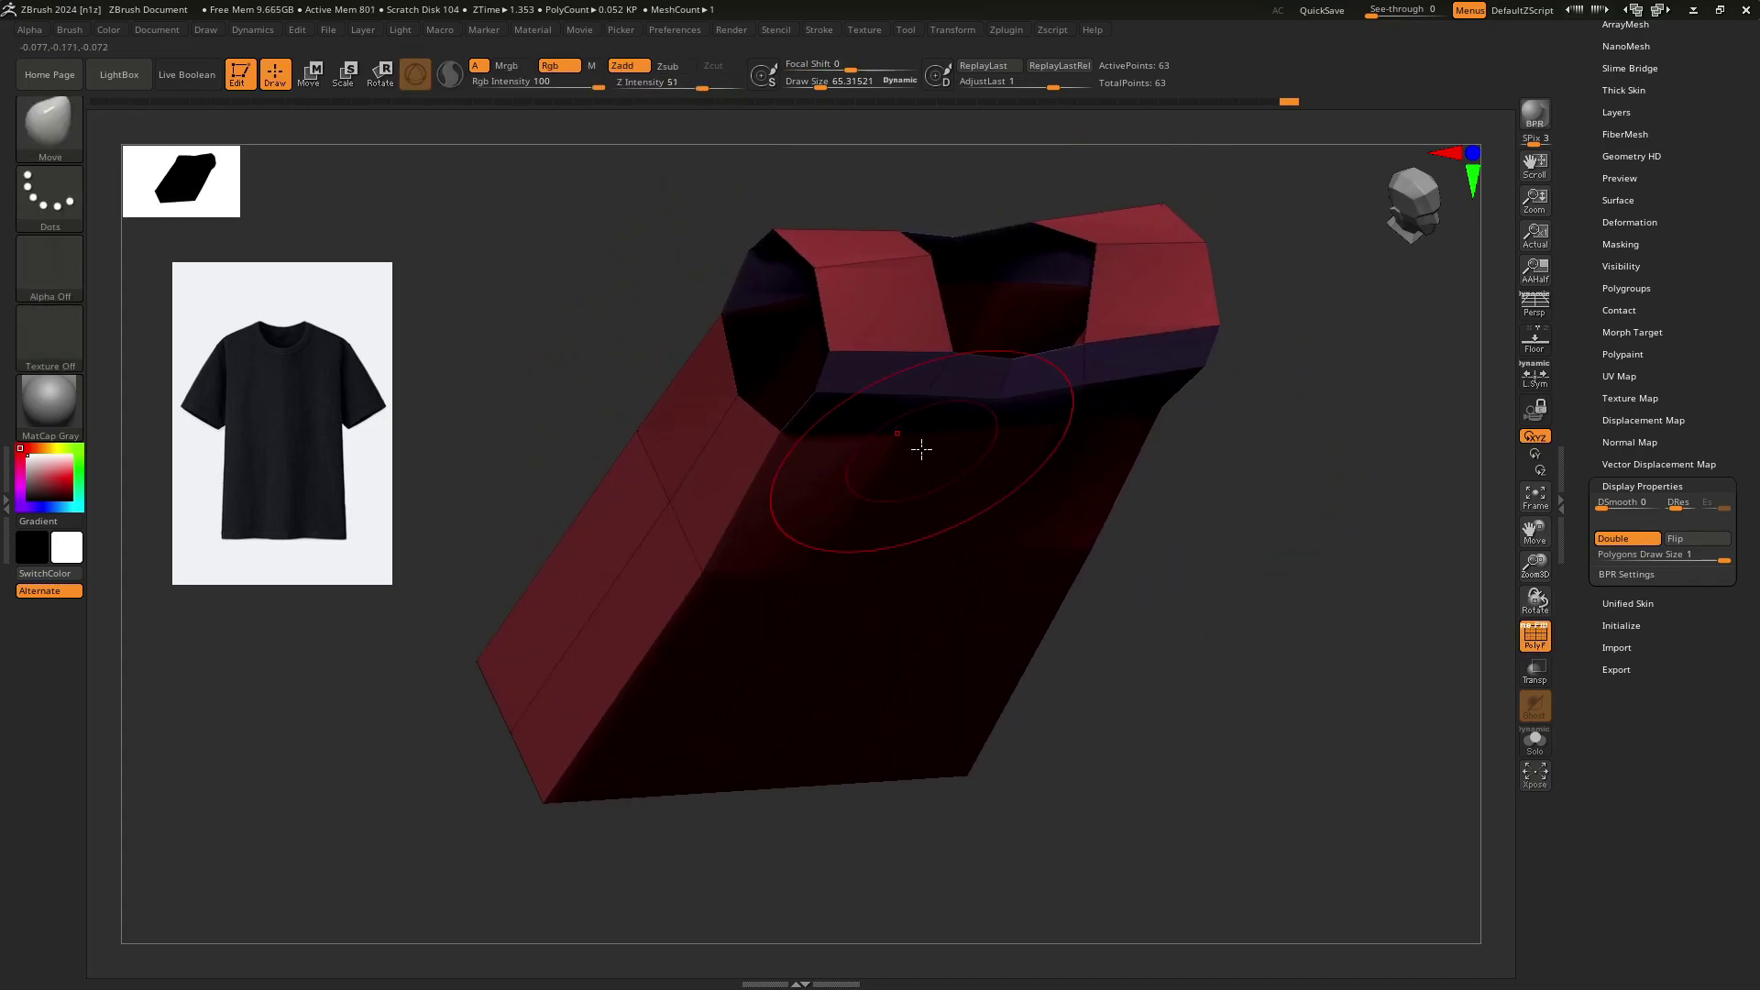
left_click_drag(719, 486, 725, 490)
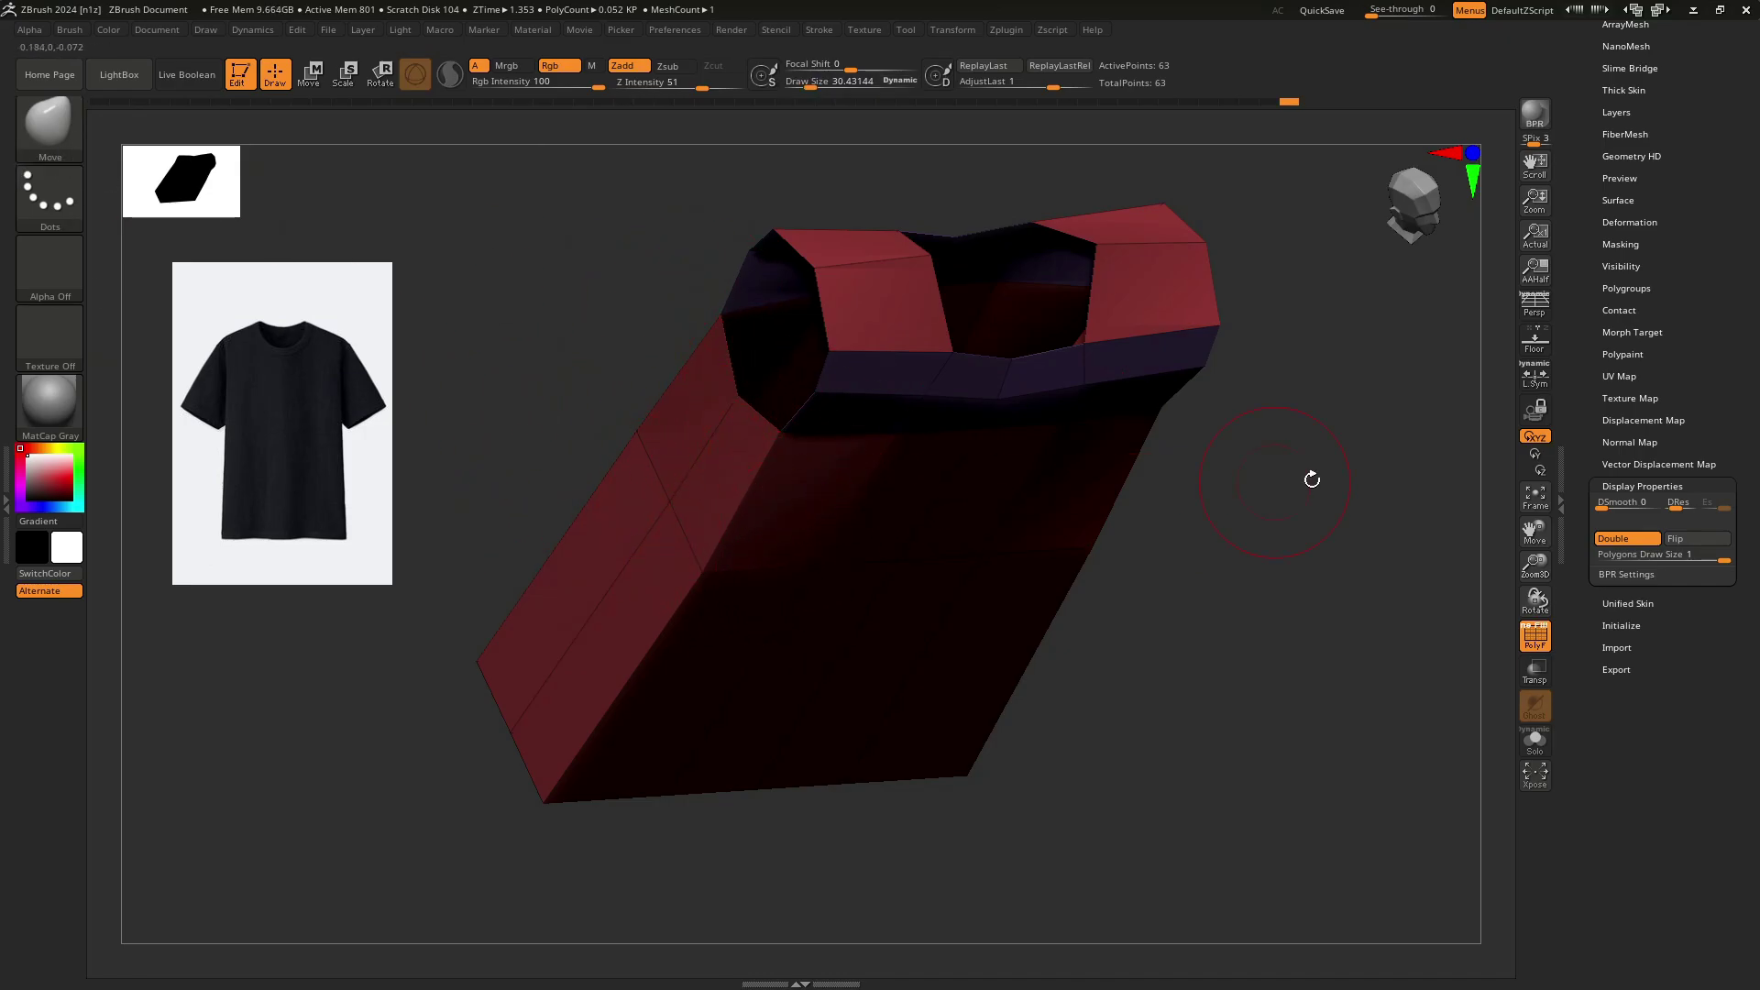
left_click(943, 30)
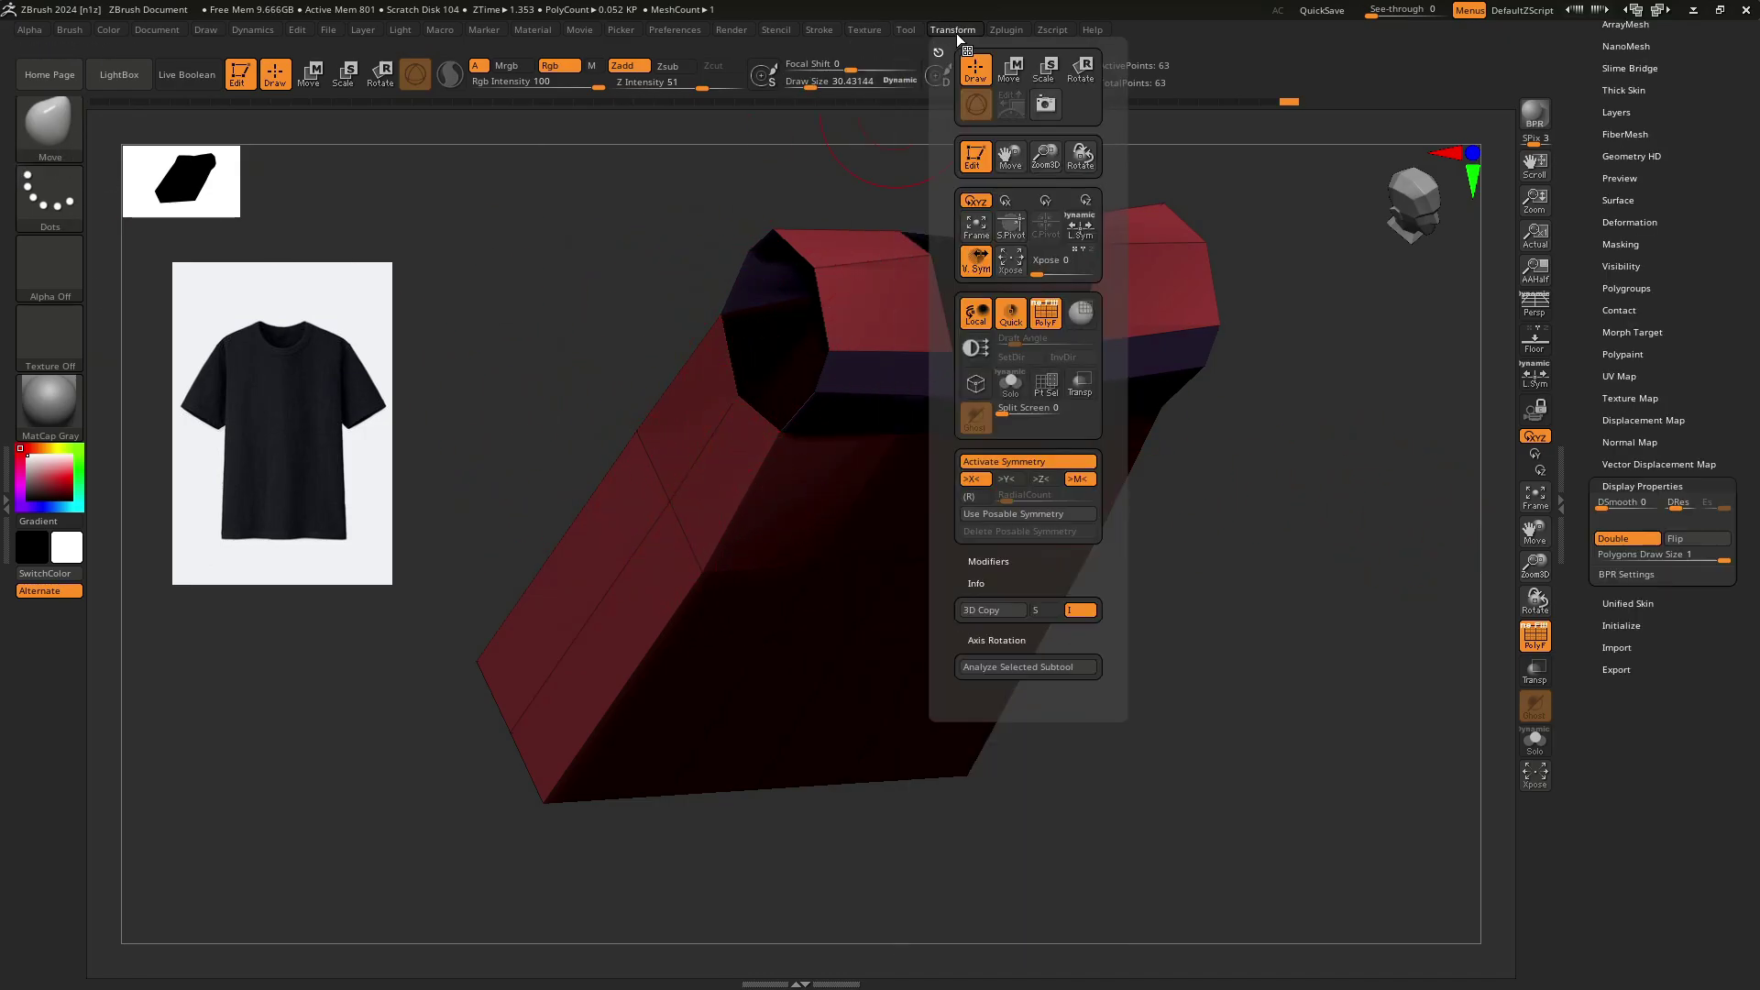
Round the torso and hem outline by moving the side corner and front and back points with symmetry.
mouse_move(711, 567)
right_mouse_down()
mouse_move(806, 539)
mouse_move(928, 555)
mouse_move(701, 566)
right_mouse_up()
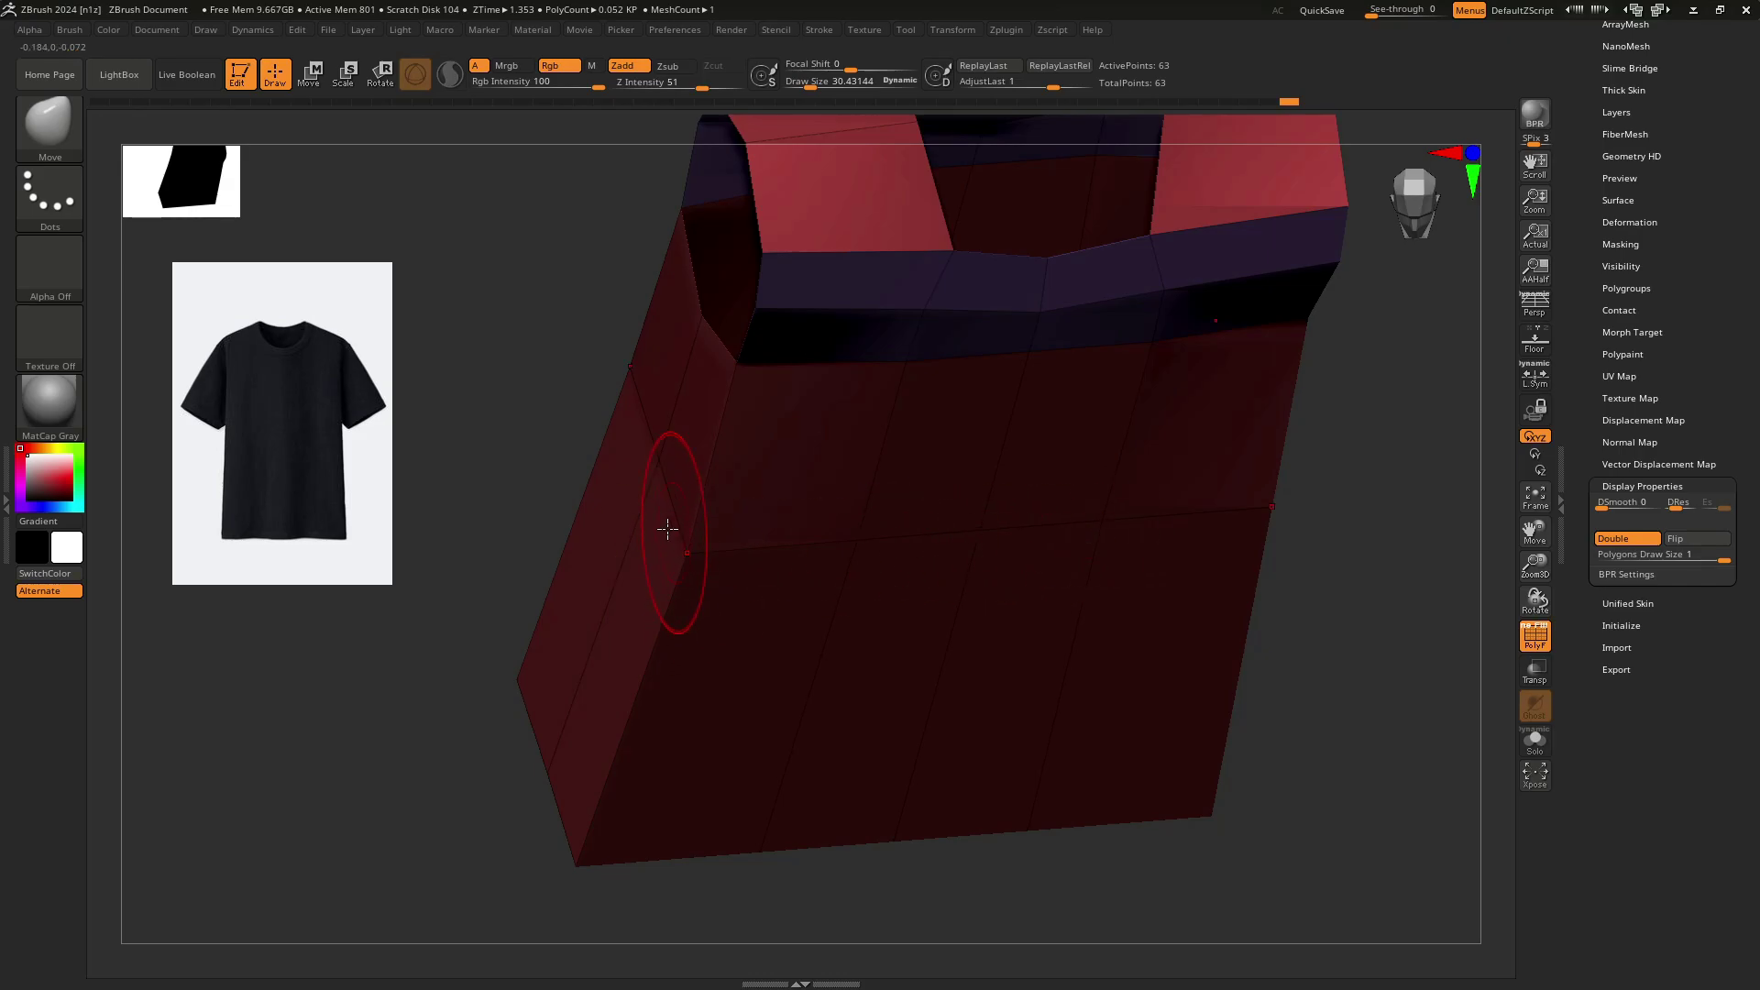
right_click_drag(653, 377, 758, 348)
mouse_move(809, 411)
right_mouse_down()
mouse_move(802, 455)
mouse_move(641, 628)
mouse_move(672, 463)
mouse_move(770, 532)
mouse_move(837, 522)
mouse_move(838, 554)
mouse_move(853, 546)
mouse_move(831, 607)
mouse_move(803, 523)
mouse_move(707, 499)
mouse_move(813, 476)
mouse_move(797, 584)
mouse_move(814, 632)
right_mouse_up()
right_click_drag(814, 632, 1063, 630)
left_click_drag(1111, 597, 1112, 622)
mouse_move(1112, 622)
right_mouse_down()
mouse_move(982, 550)
mouse_move(974, 581)
mouse_move(972, 488)
right_mouse_up()
With ZModeler, mark all polygons of the bottom cap and delete them as Polygroup All to open the hem.
key("b")
key("z")
key("m")
right_click_drag(811, 564, 794, 553)
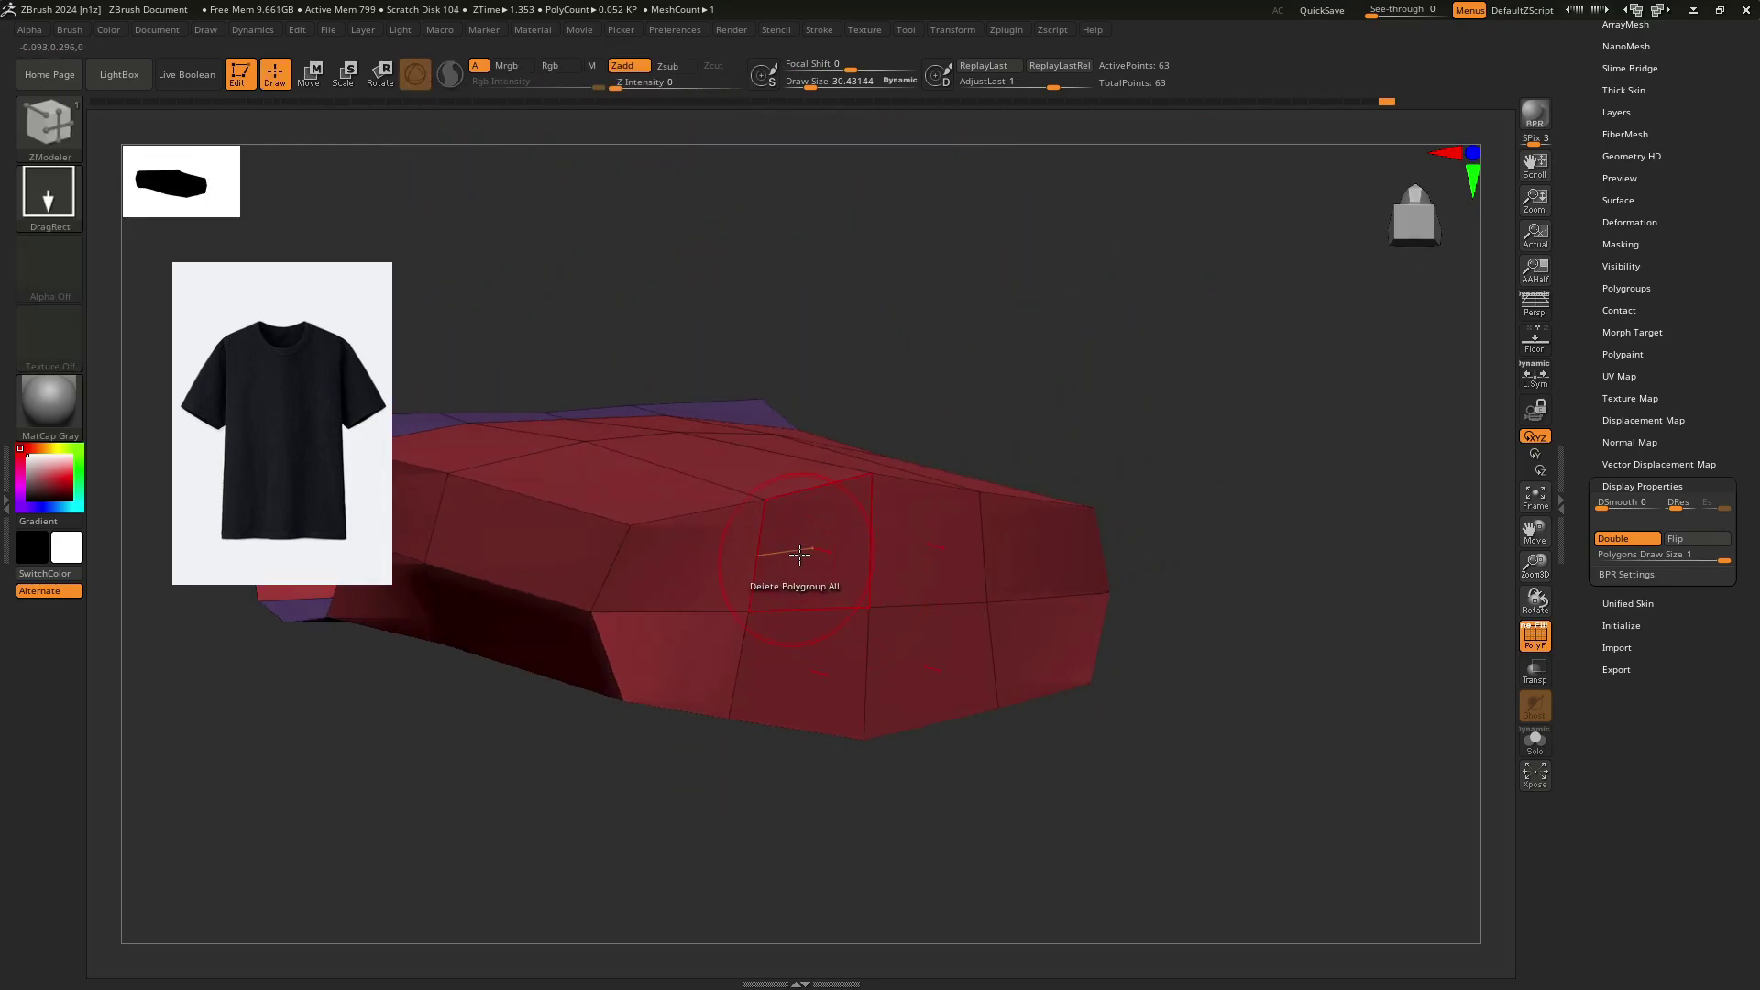
left_click_drag(816, 556, 734, 559, "alt")
key("ctrl+z")
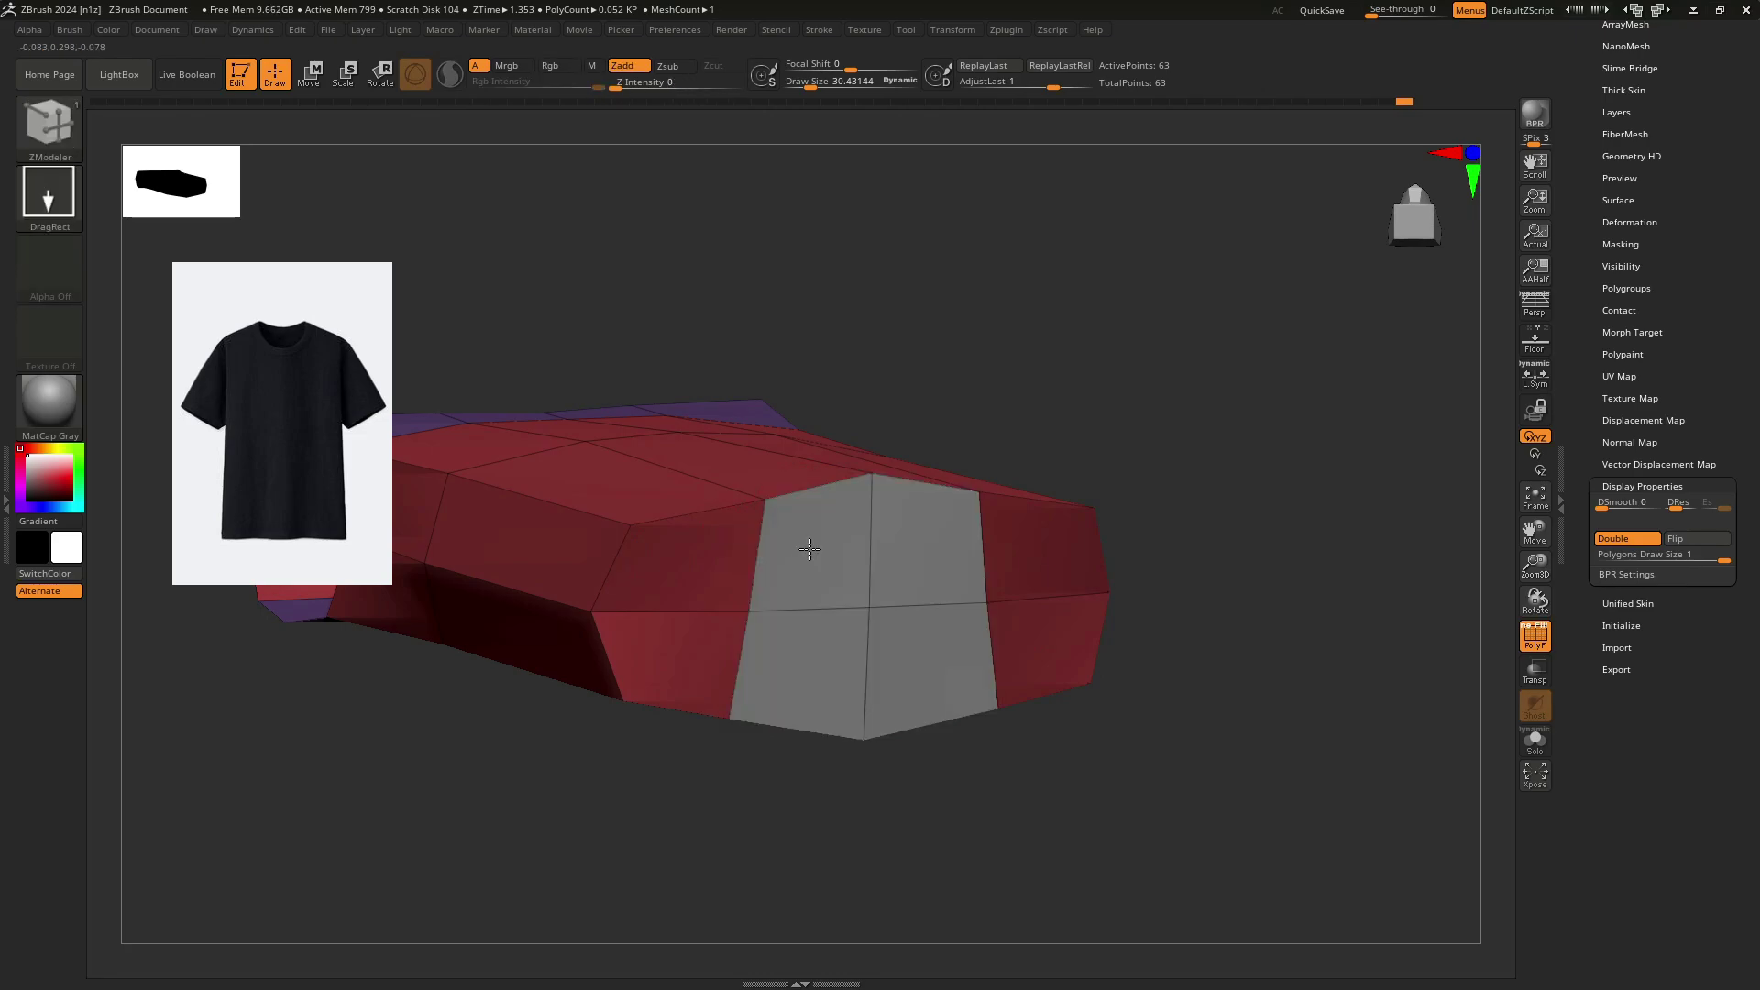
right_click_drag(788, 561, 801, 595)
right_click_drag(911, 570, 884, 524)
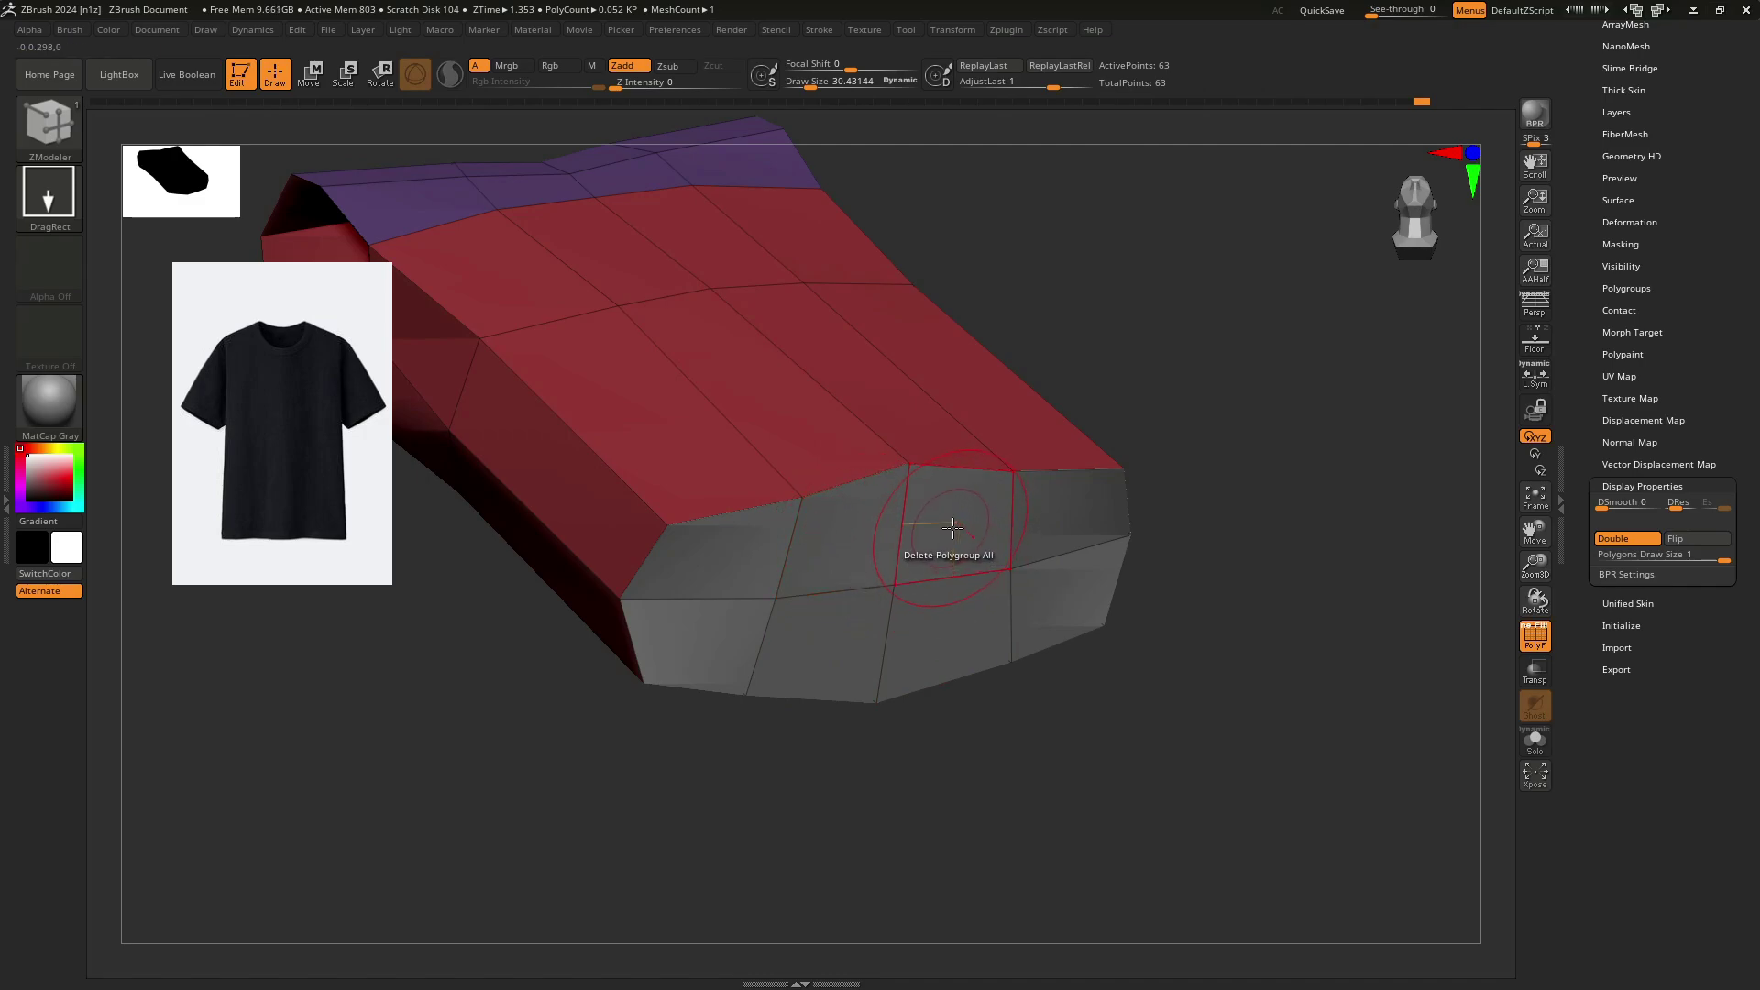
key("space")
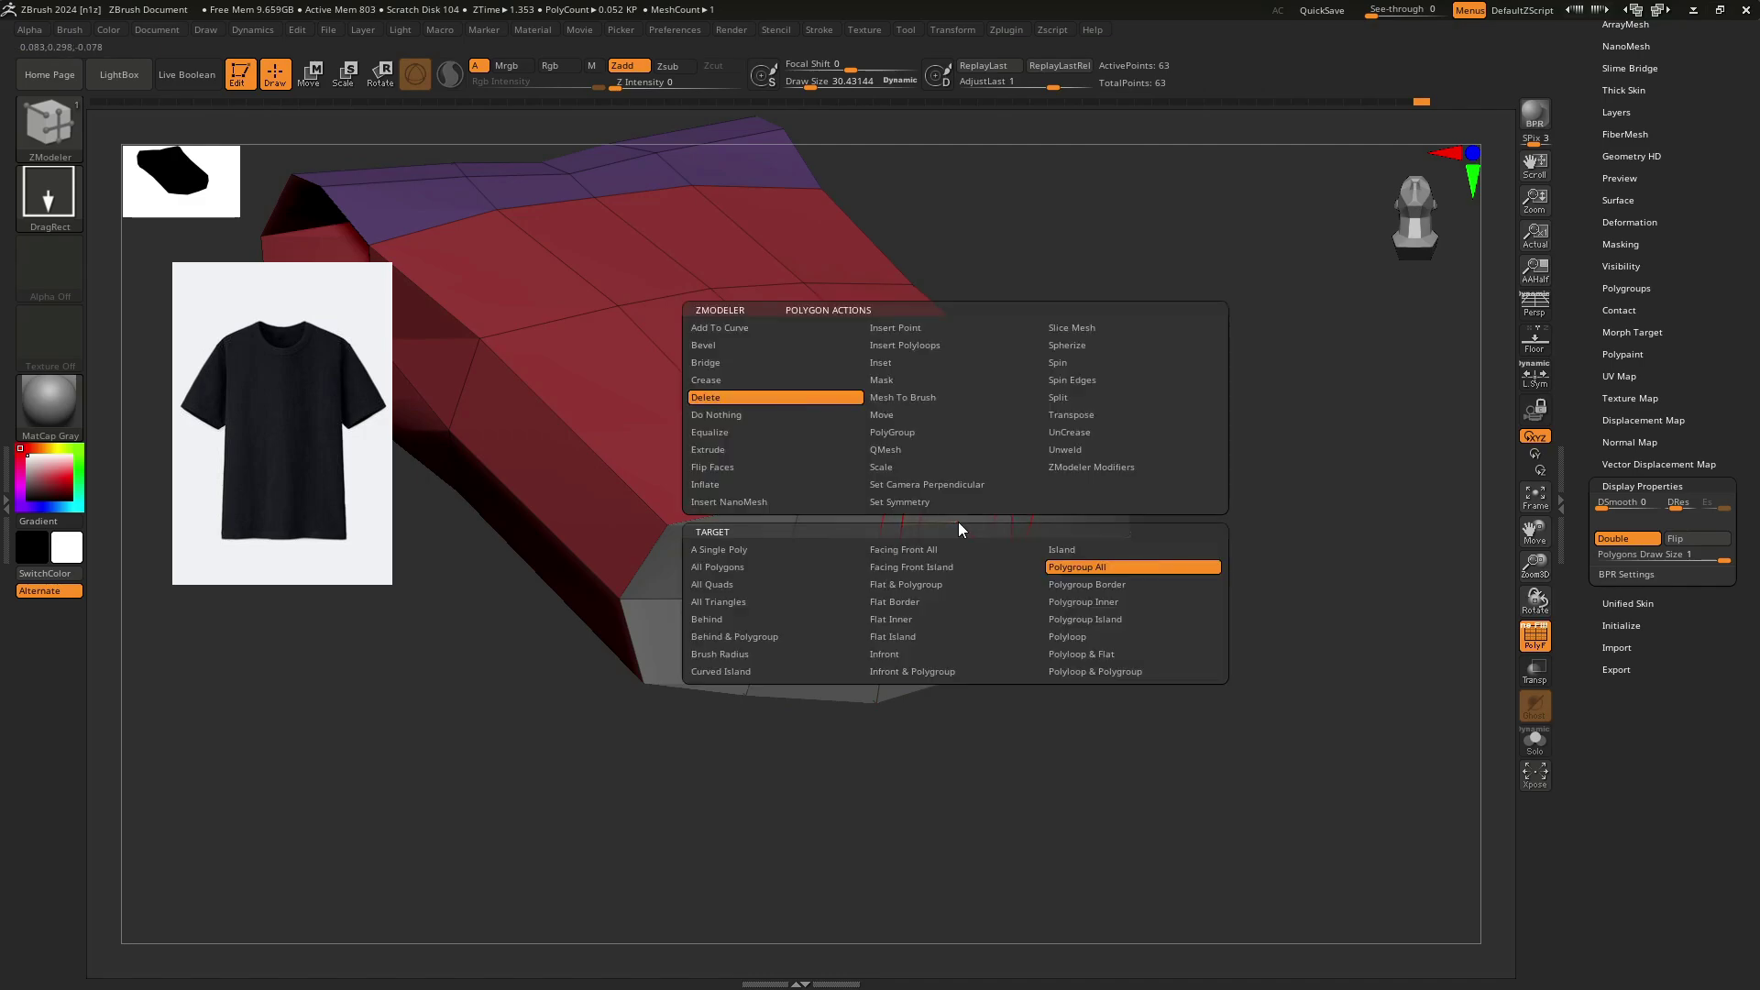
left_click(959, 500)
In side view, isolate the waist edge loop with a mask and adjust it with the transform gizmo.
right_click_drag(959, 501, 825, 504, "ctrl")
left_click_drag(641, 515, 1047, 482, "ctrl")
key("w")
left_click(798, 183)
mouse_move(788, 412)
right_mouse_down()
mouse_move(890, 431)
mouse_move(856, 491)
mouse_move(920, 444)
right_mouse_up()
key("q")
left_click_drag(959, 409, 541, 534, "ctrl")
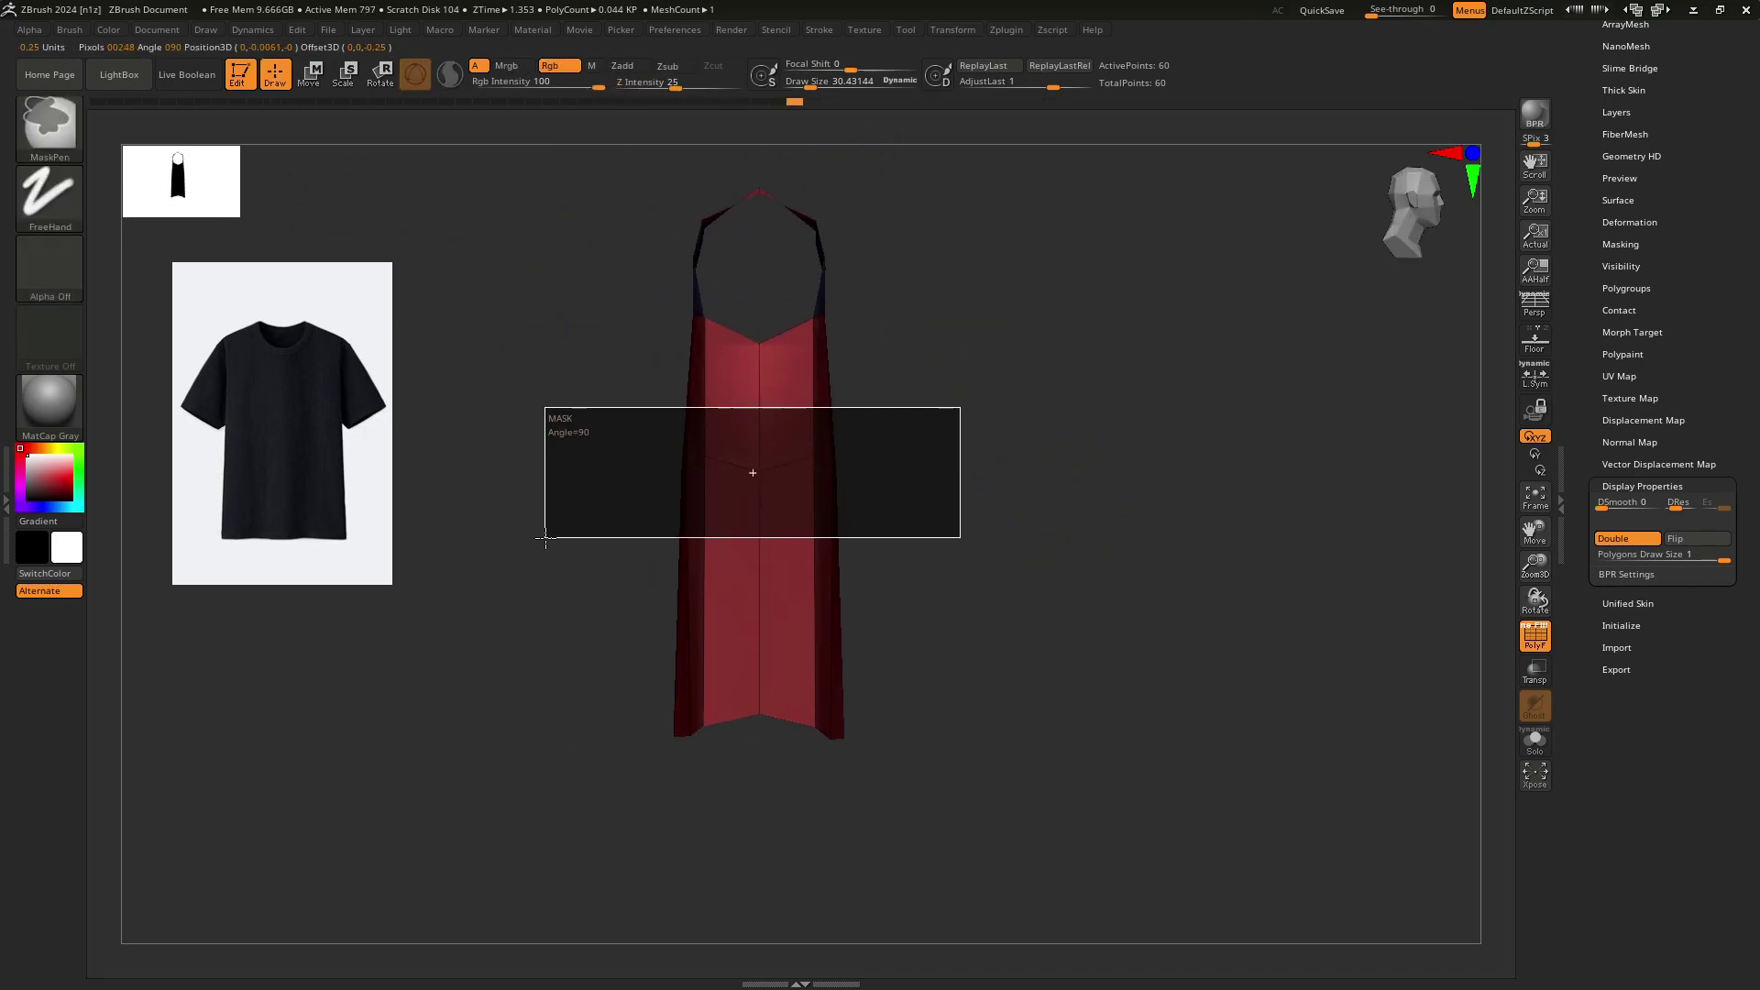
right_click_drag(942, 452, 963, 418)
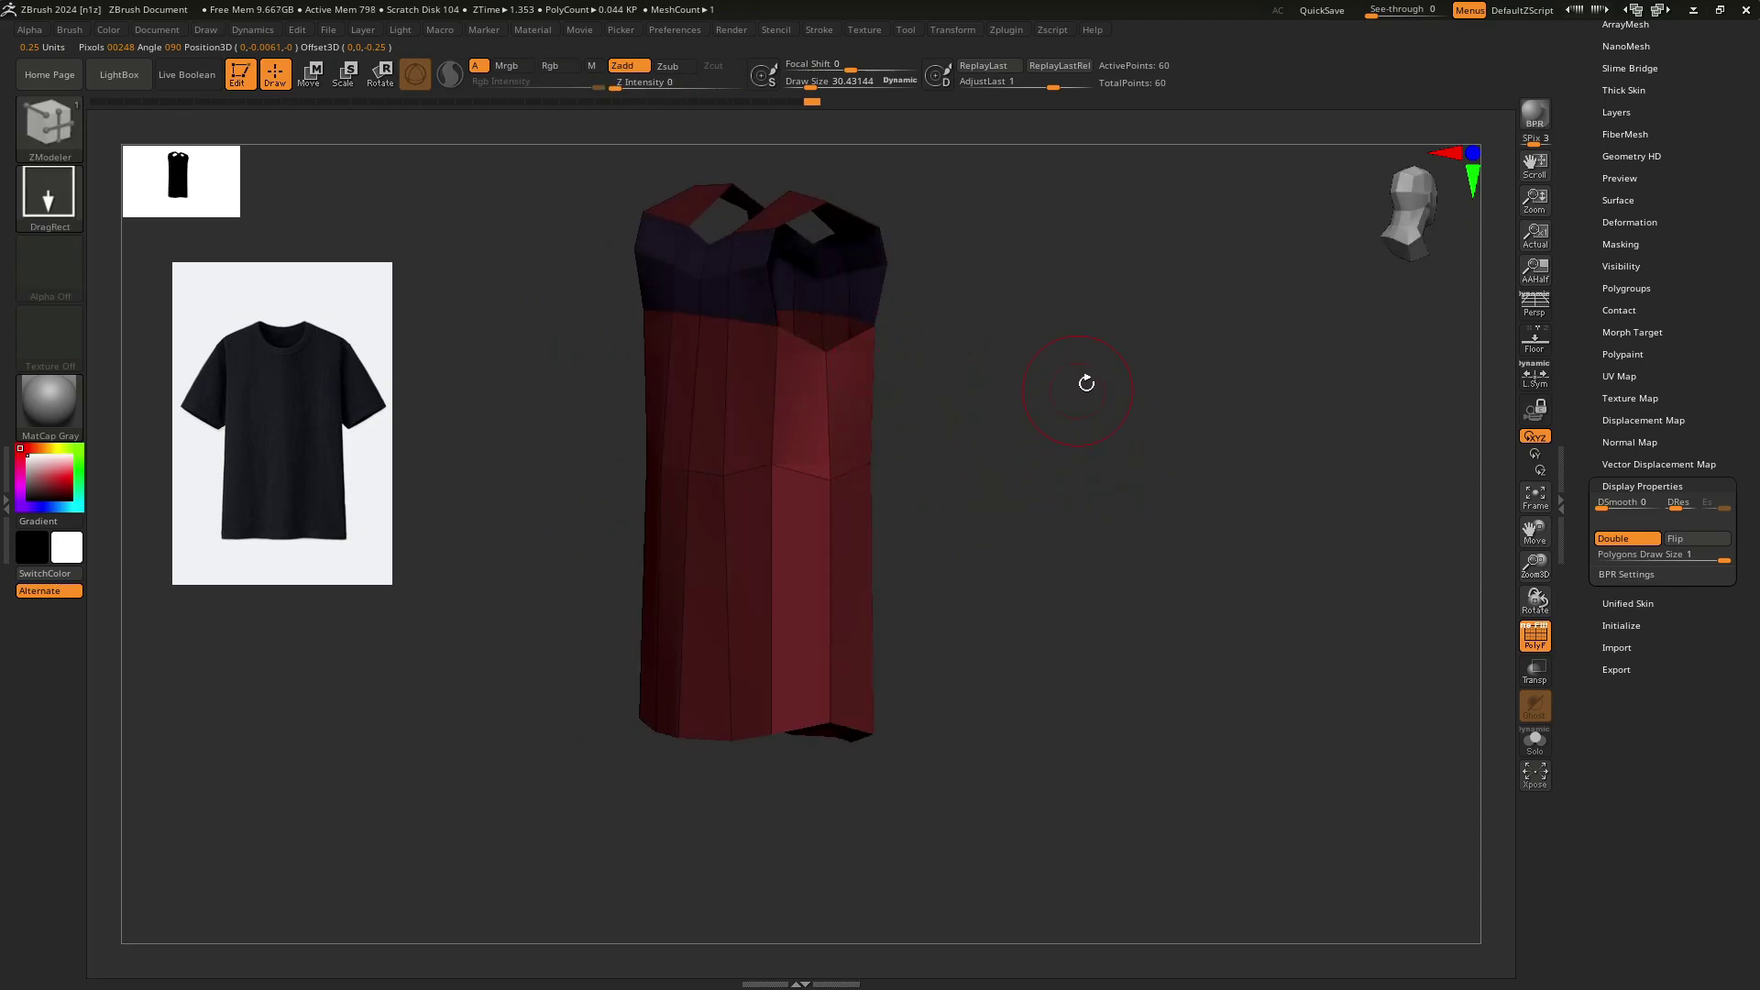
key("w")
left_click(722, 317)
right_click_drag(723, 477, 740, 536, "ctrl")
left_click_drag(782, 396, 775, 530)
key("q")
mouse_move(779, 680)
right_mouse_down("ctrl")
mouse_move(861, 432)
mouse_move(1176, 371)
right_mouse_up("ctrl")
Set the ZModeler edge action to Extrude with EdgeLoop as the target for the armhole edges.
mouse_move(1055, 394)
right_mouse_down()
mouse_move(919, 458)
mouse_move(1036, 403)
right_mouse_up()
mouse_move(1036, 404)
right_mouse_down("alt")
mouse_move(930, 480)
mouse_move(911, 459)
mouse_move(908, 479)
right_mouse_up("alt")
key("shift+f")
right_click_drag(908, 479, 825, 453, "ctrl")
mouse_move(825, 454)
right_mouse_down("ctrl")
mouse_move(838, 523)
mouse_move(857, 434)
mouse_move(800, 458)
right_mouse_up("ctrl")
right_click_drag(676, 411, 779, 385)
key("shift+f")
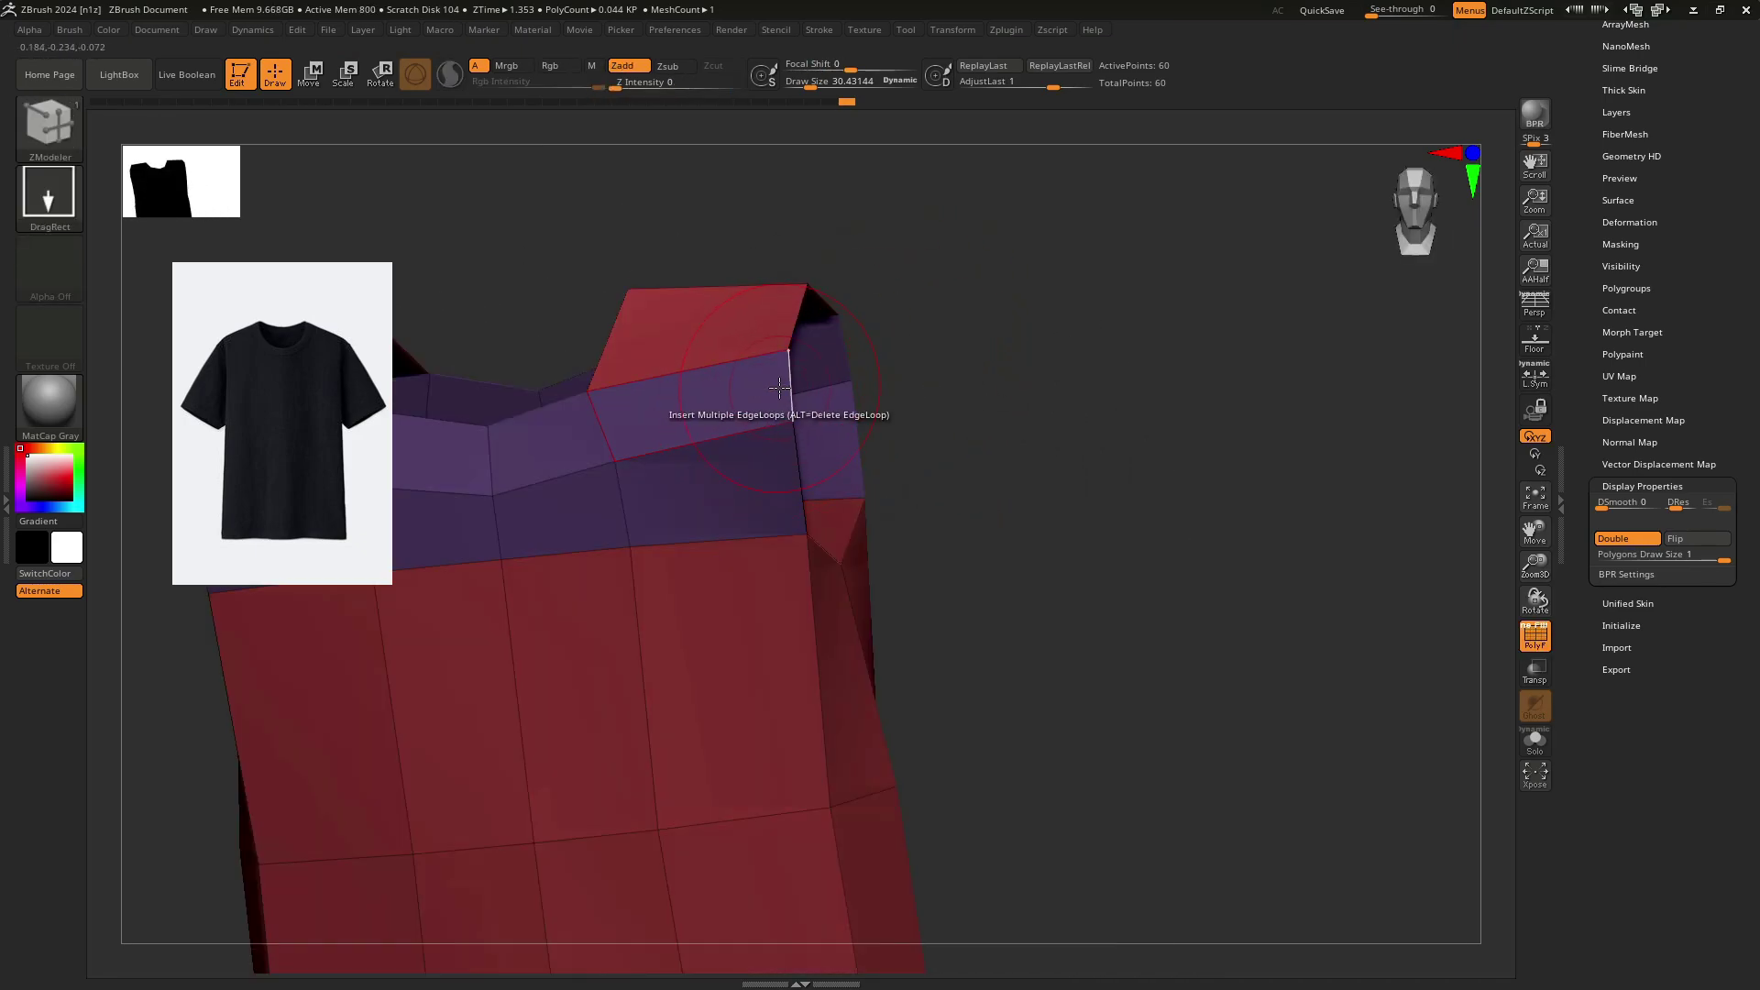
right_click(780, 391)
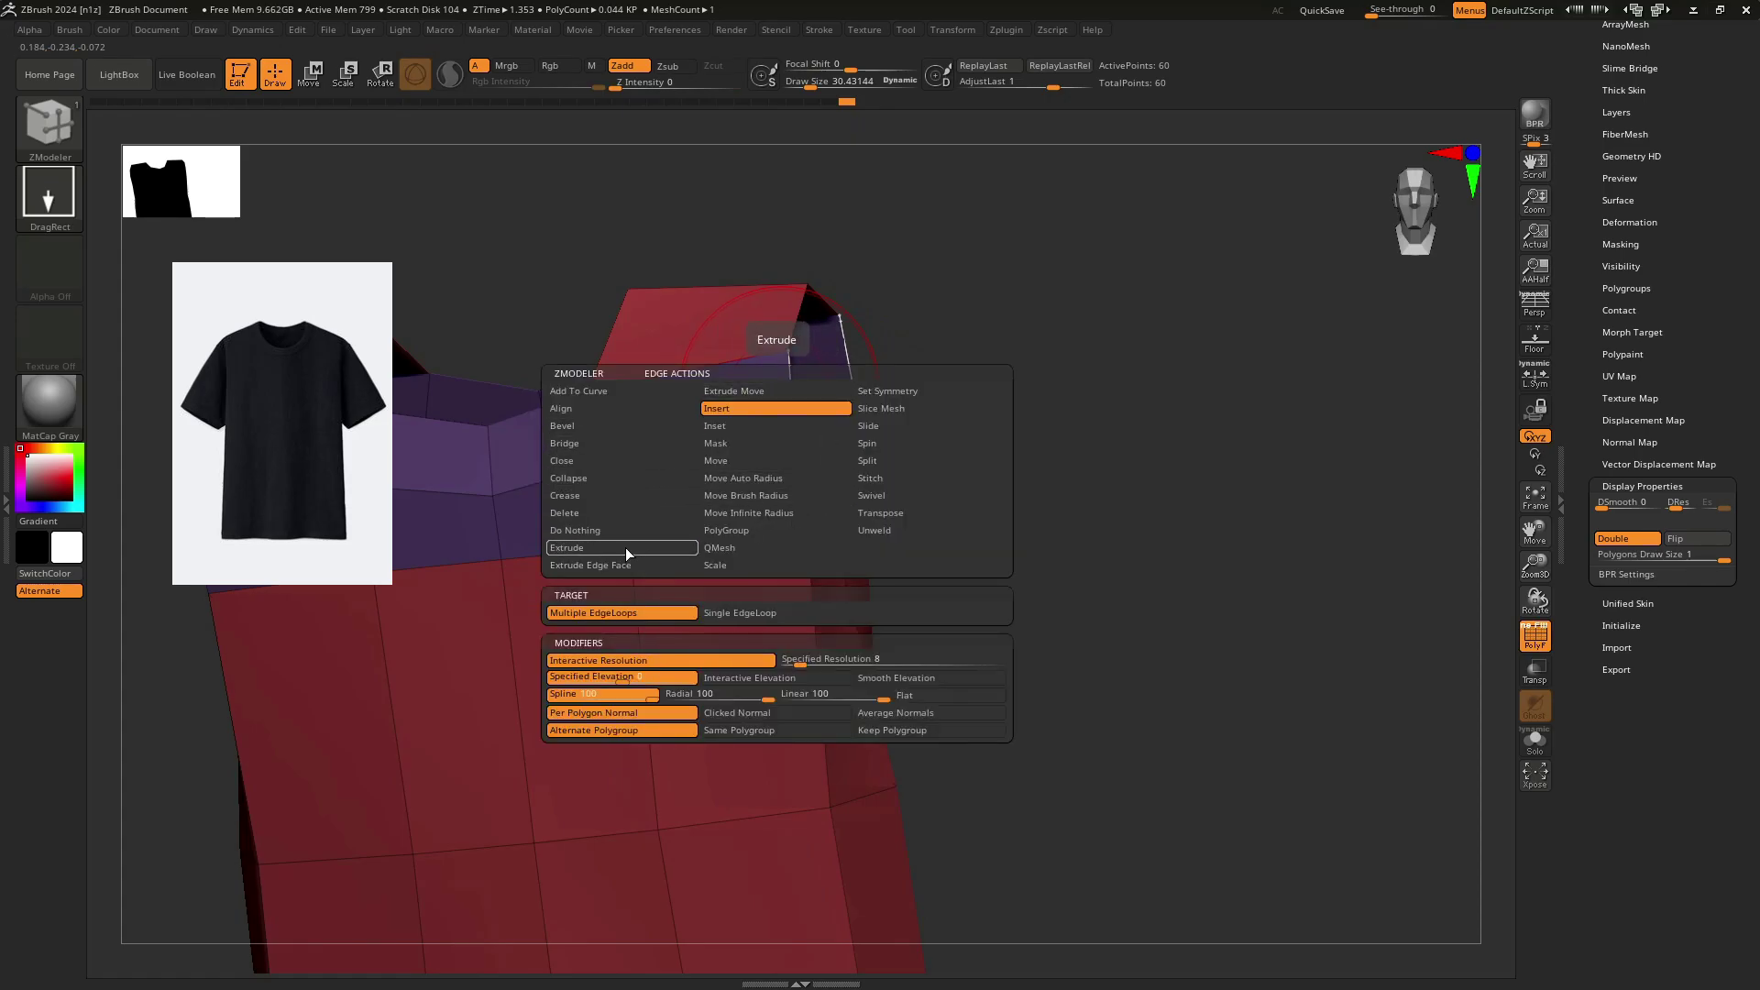
left_click(592, 550)
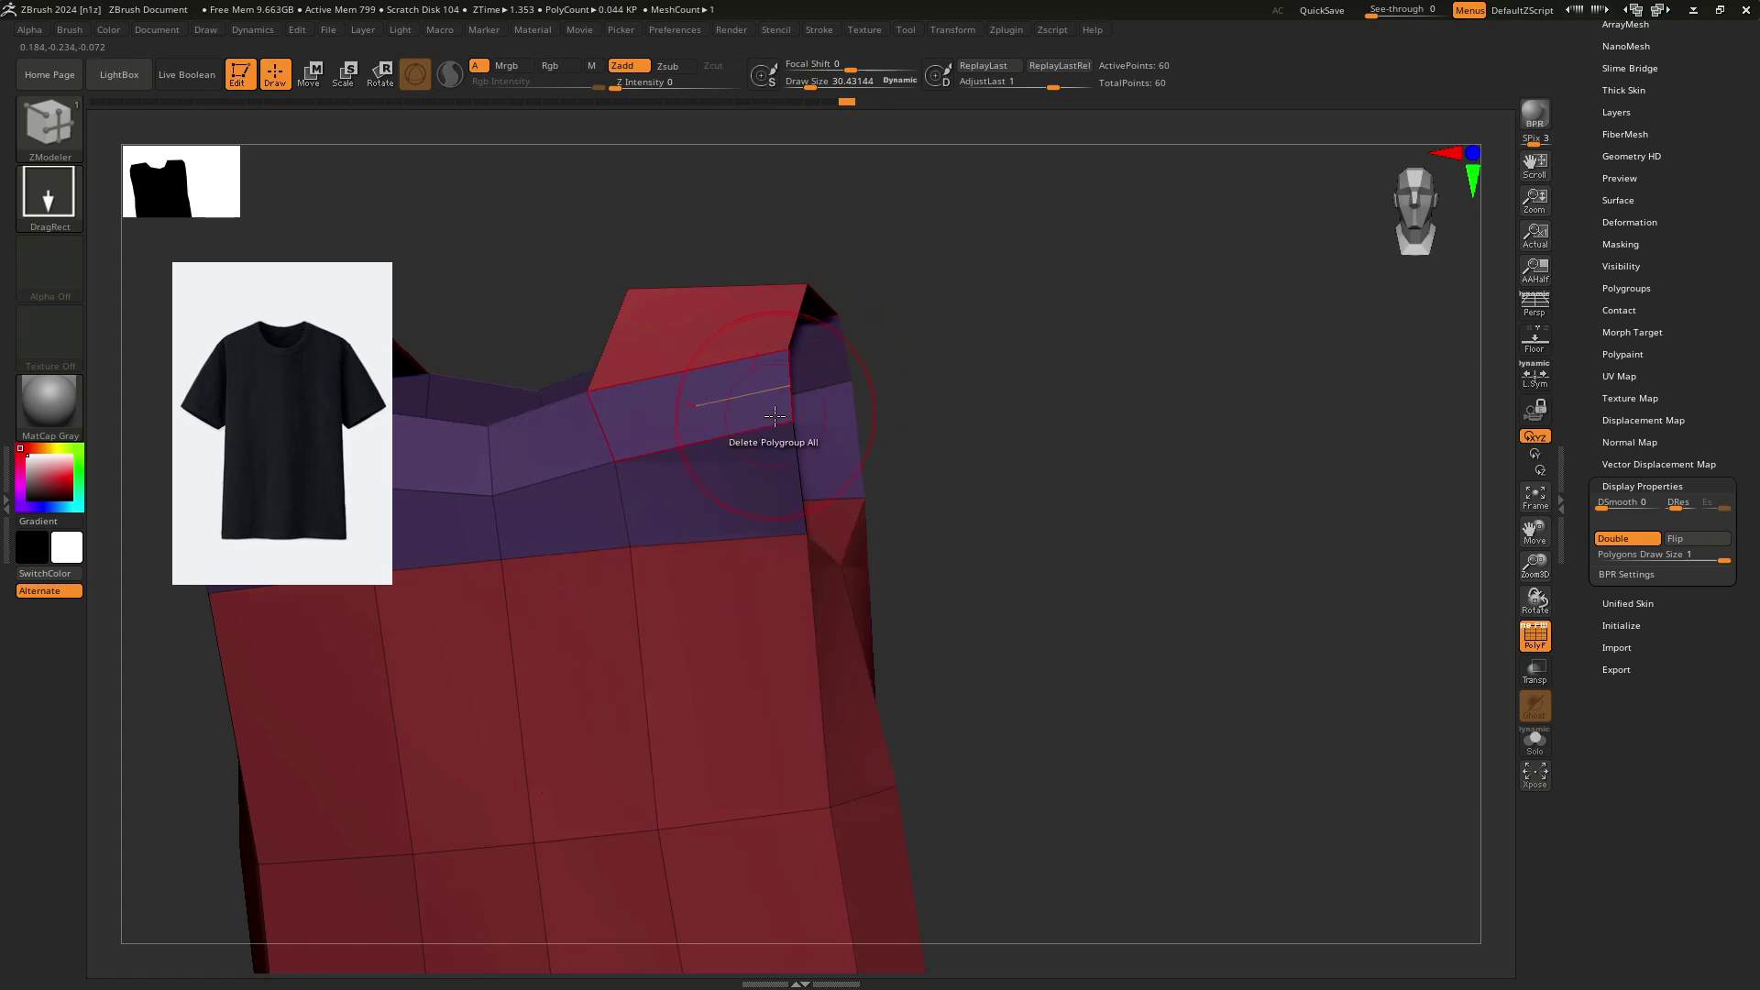
right_click_drag(778, 389, 916, 352, "ctrl")
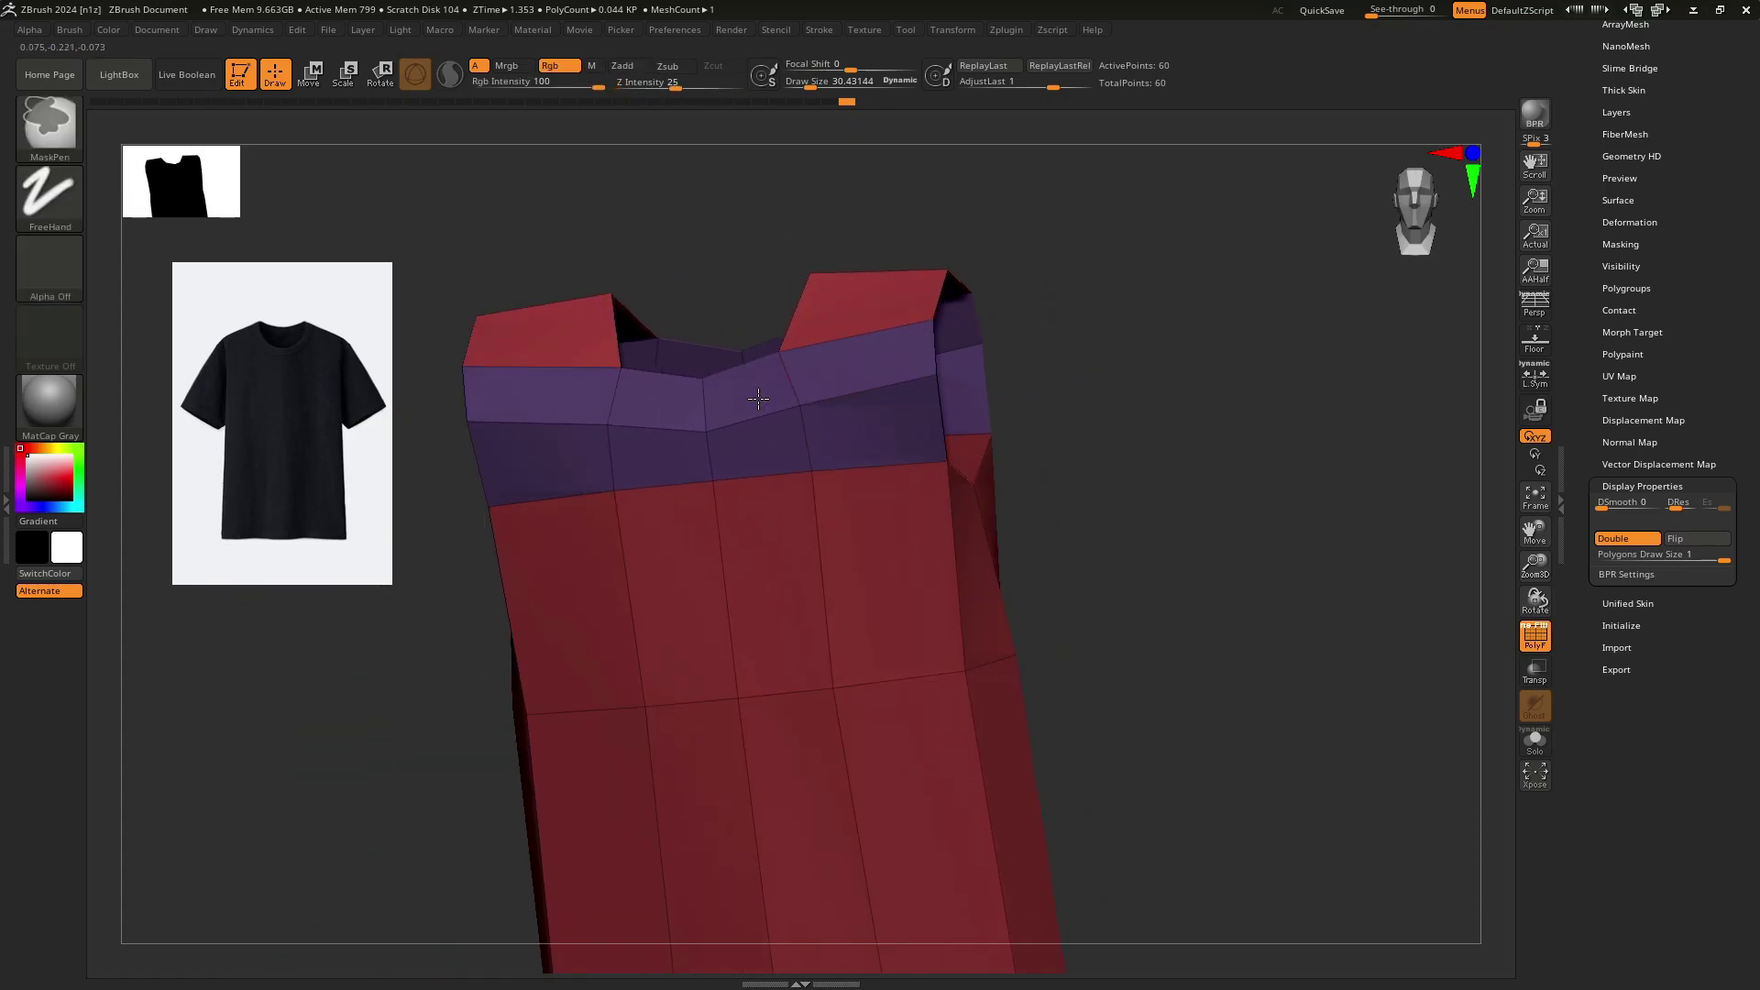
right_click(921, 354)
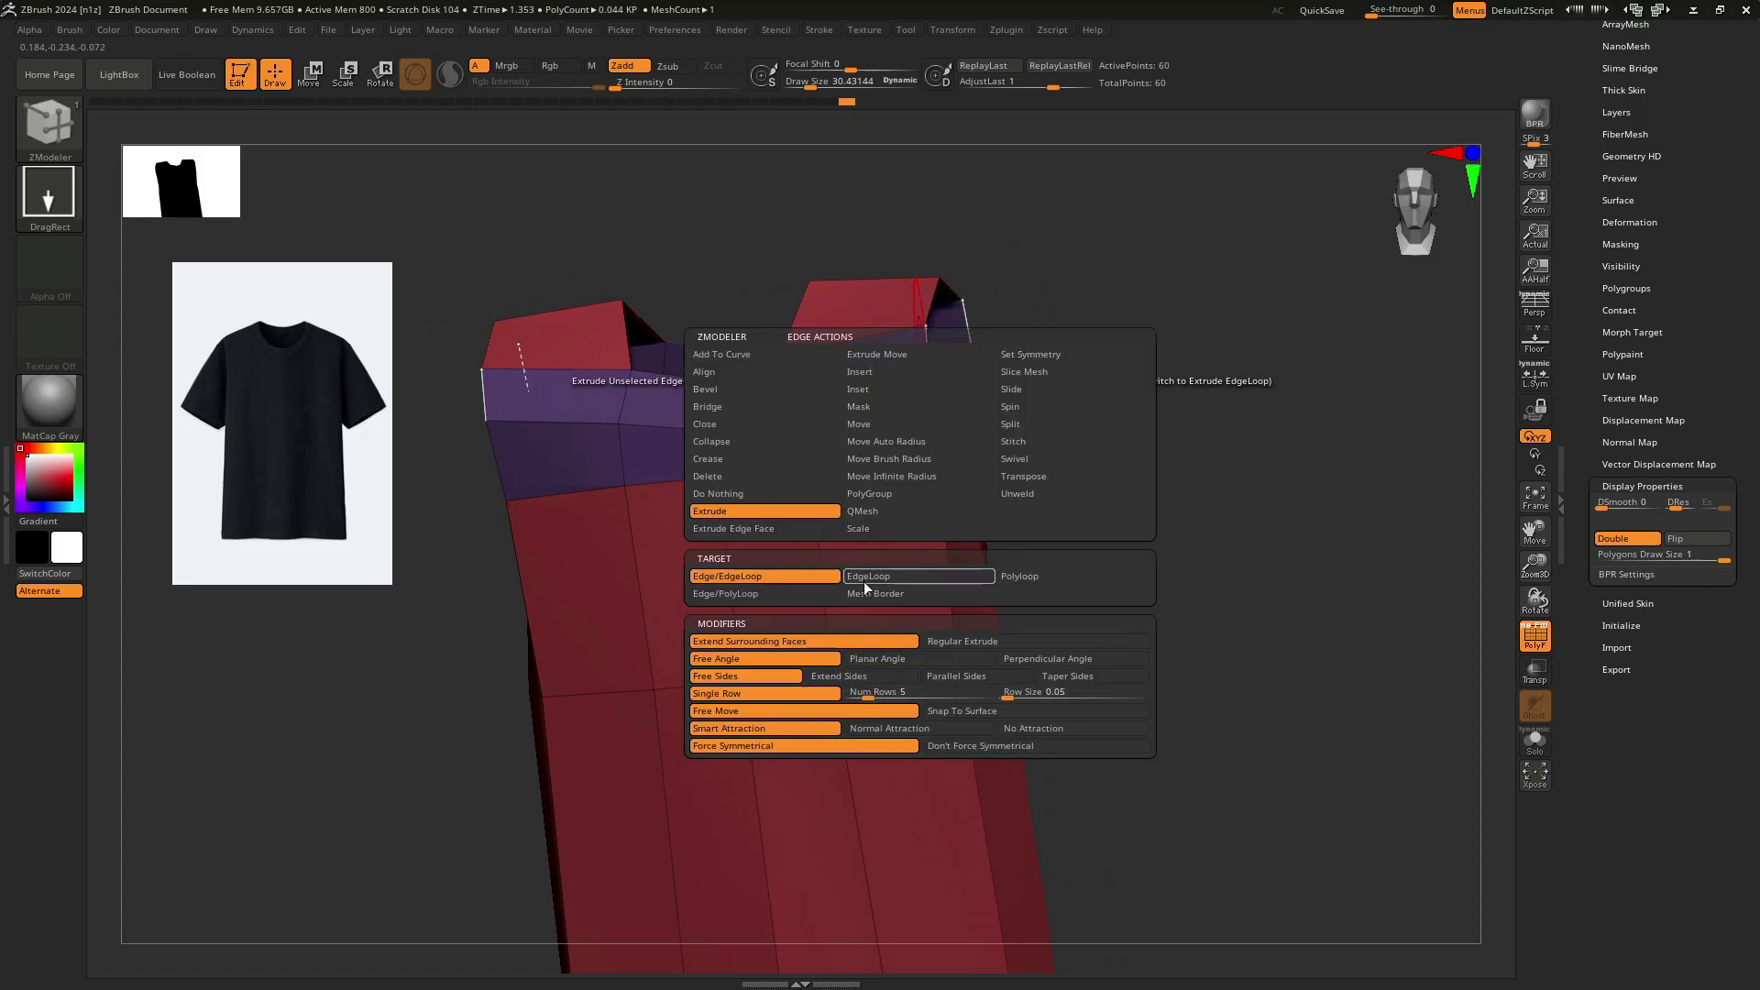
Turn off Z symmetry, reduce the draw size to about 8, and regroup the whole mesh into a single polygroup.
left_click(935, 29)
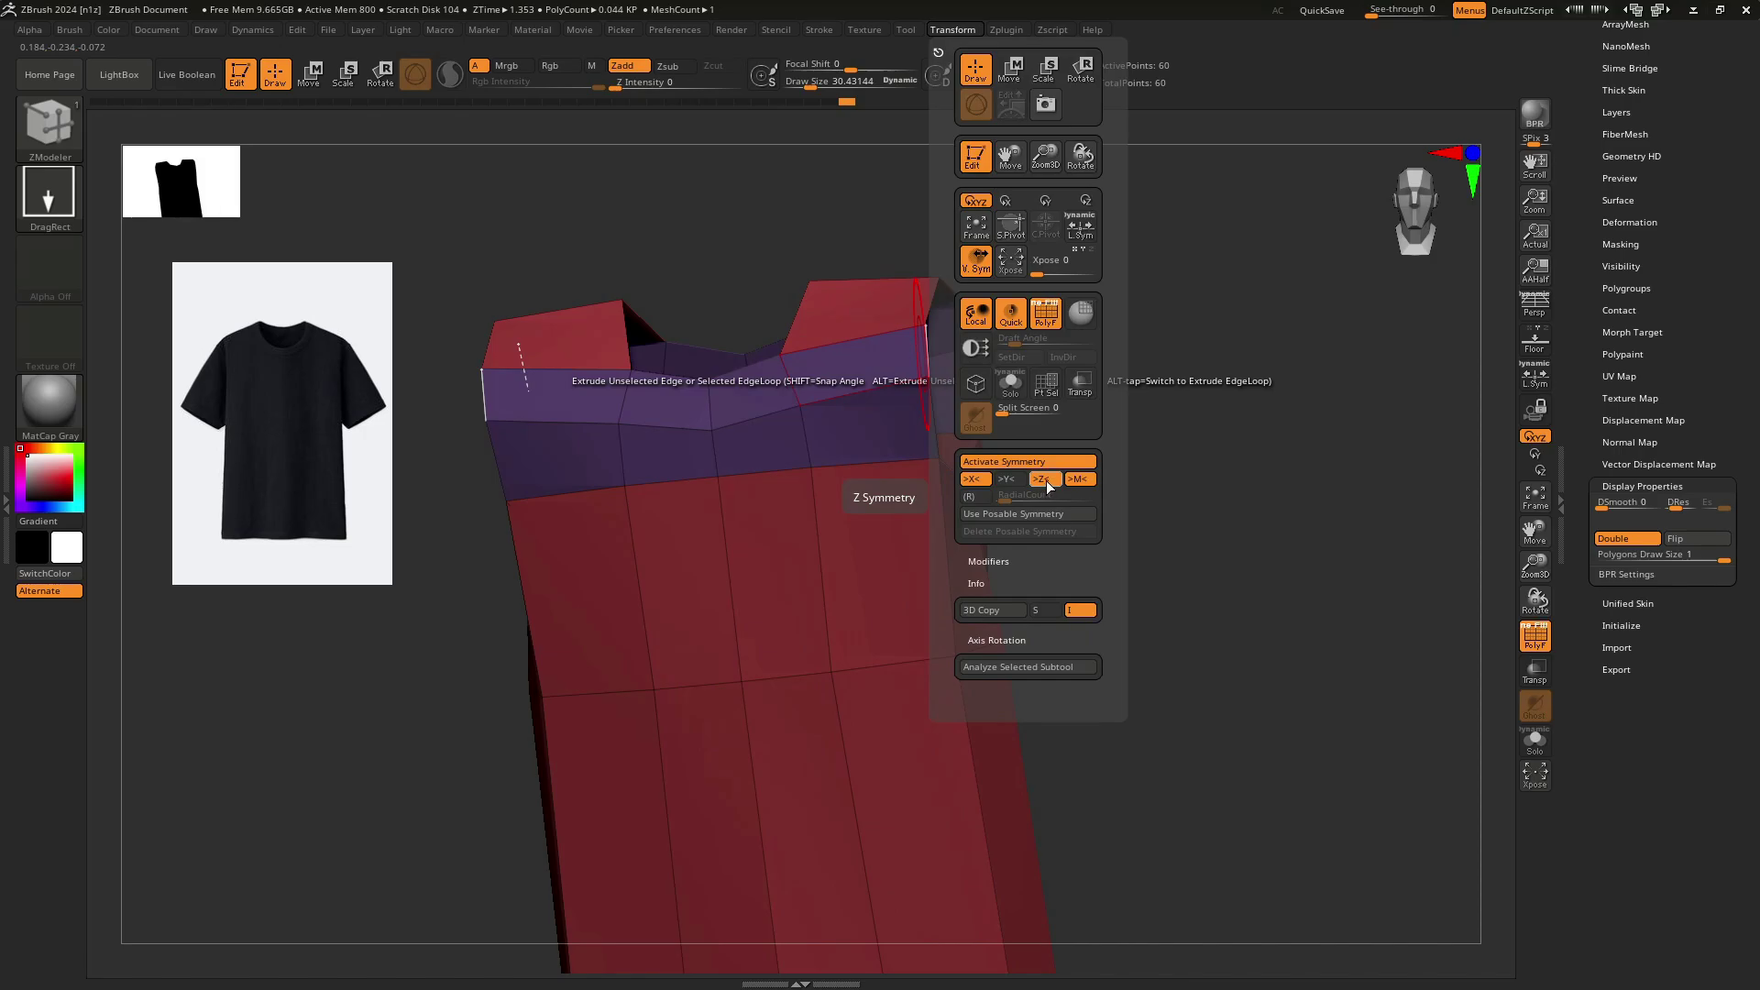
left_click(1045, 486)
right_click_drag(838, 376, 744, 449, "alt")
right_click(804, 364)
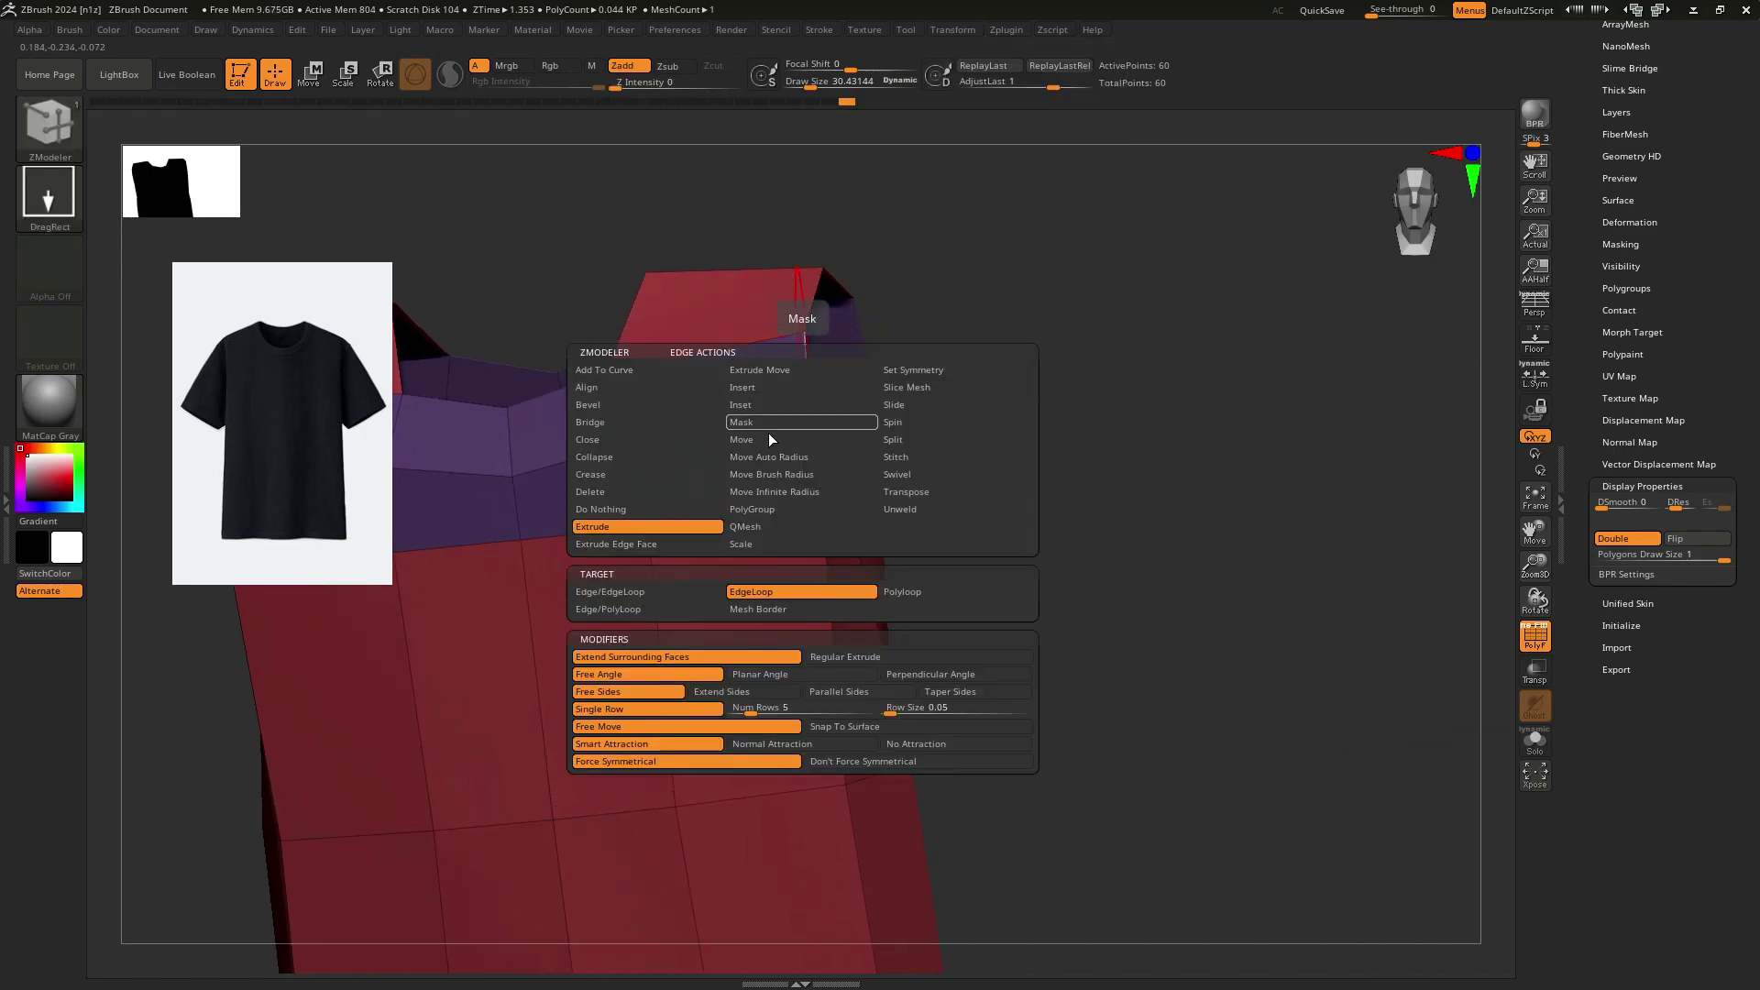
key("s")
left_click_drag(792, 370, 788, 370)
right_click_drag(798, 370, 1023, 502)
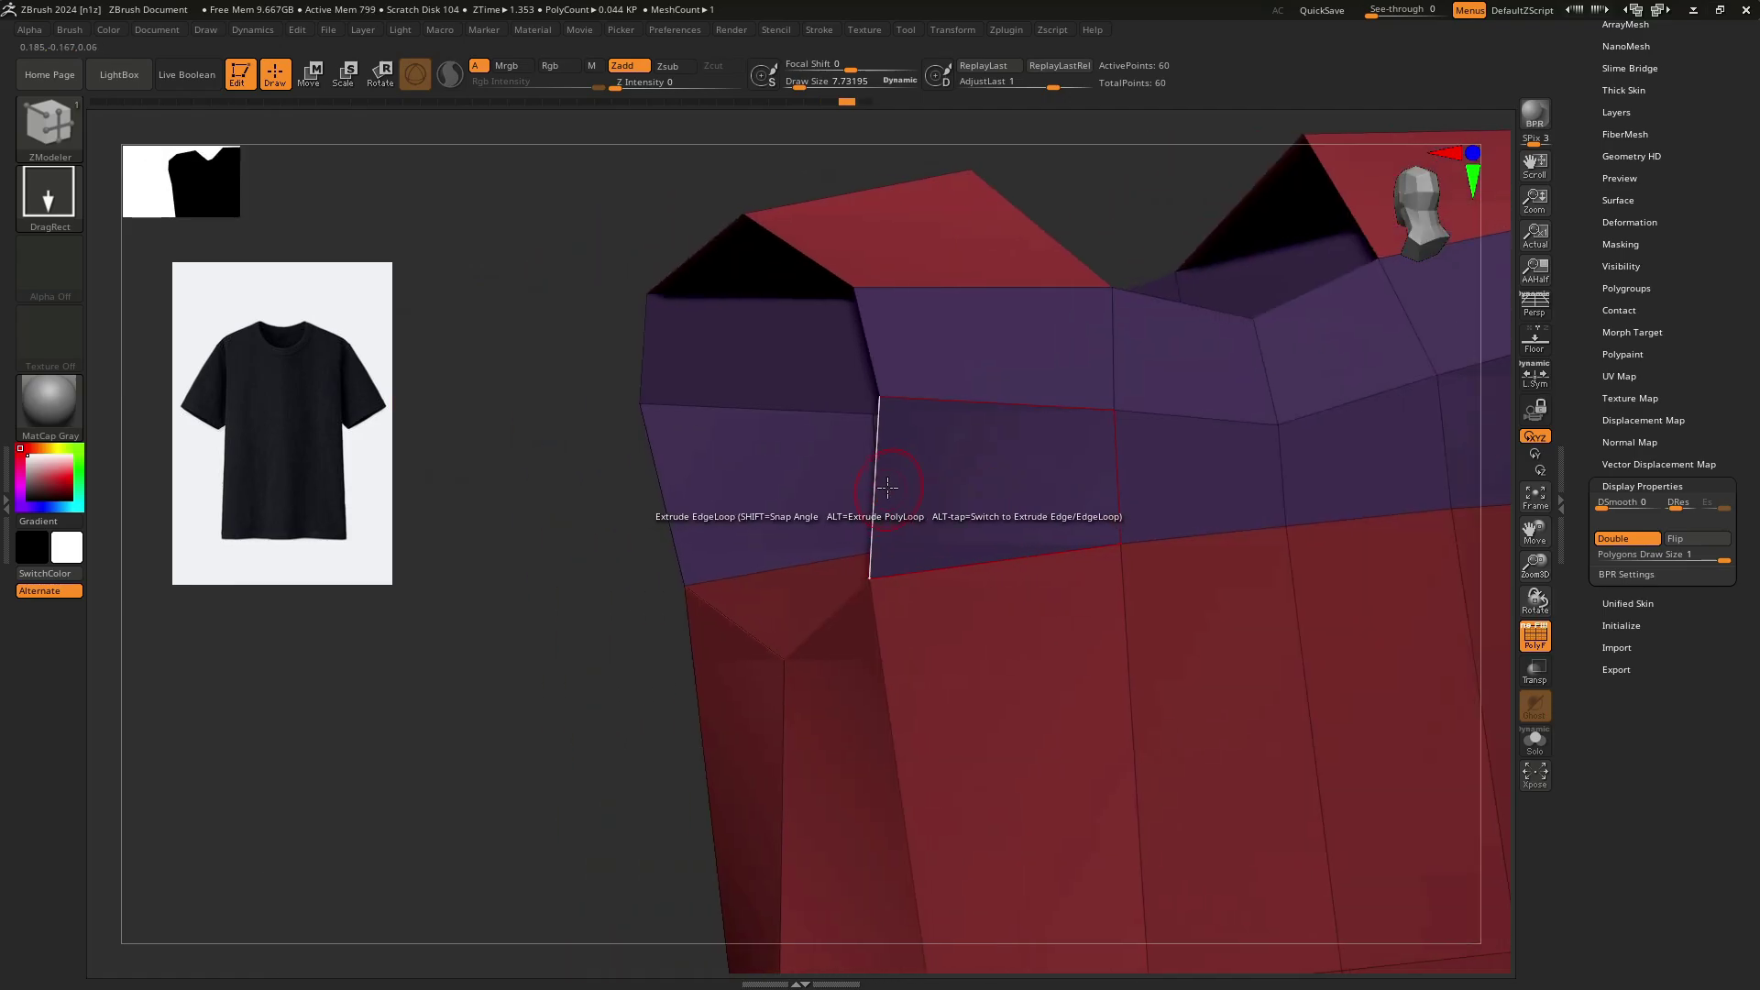
right_click(887, 487)
key("ctrl+w")
Extrude the armhole edges outward into a narrow strip that starts the sleeve, including the underarm edge.
left_click_drag(875, 493, 799, 541)
right_click_drag(799, 541, 324, 529)
left_click_drag(900, 496, 932, 501)
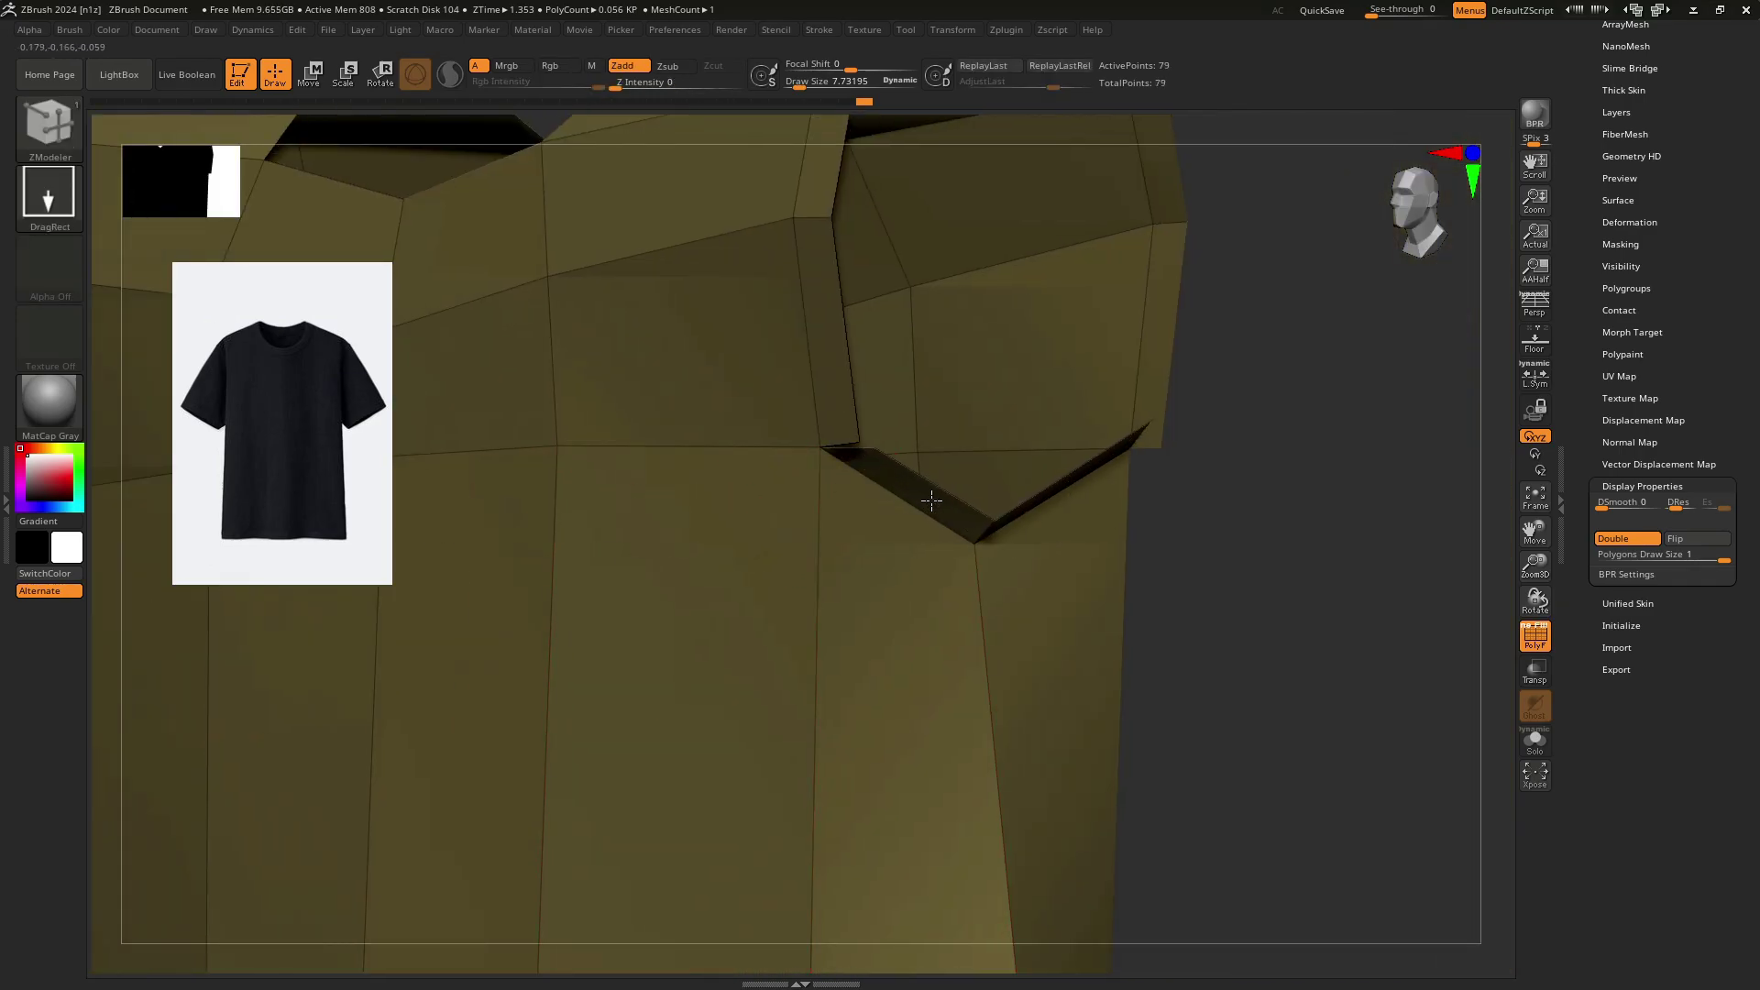
mouse_move(941, 499)
right_mouse_down()
mouse_move(805, 527)
mouse_move(858, 495)
mouse_move(952, 489)
right_mouse_up()
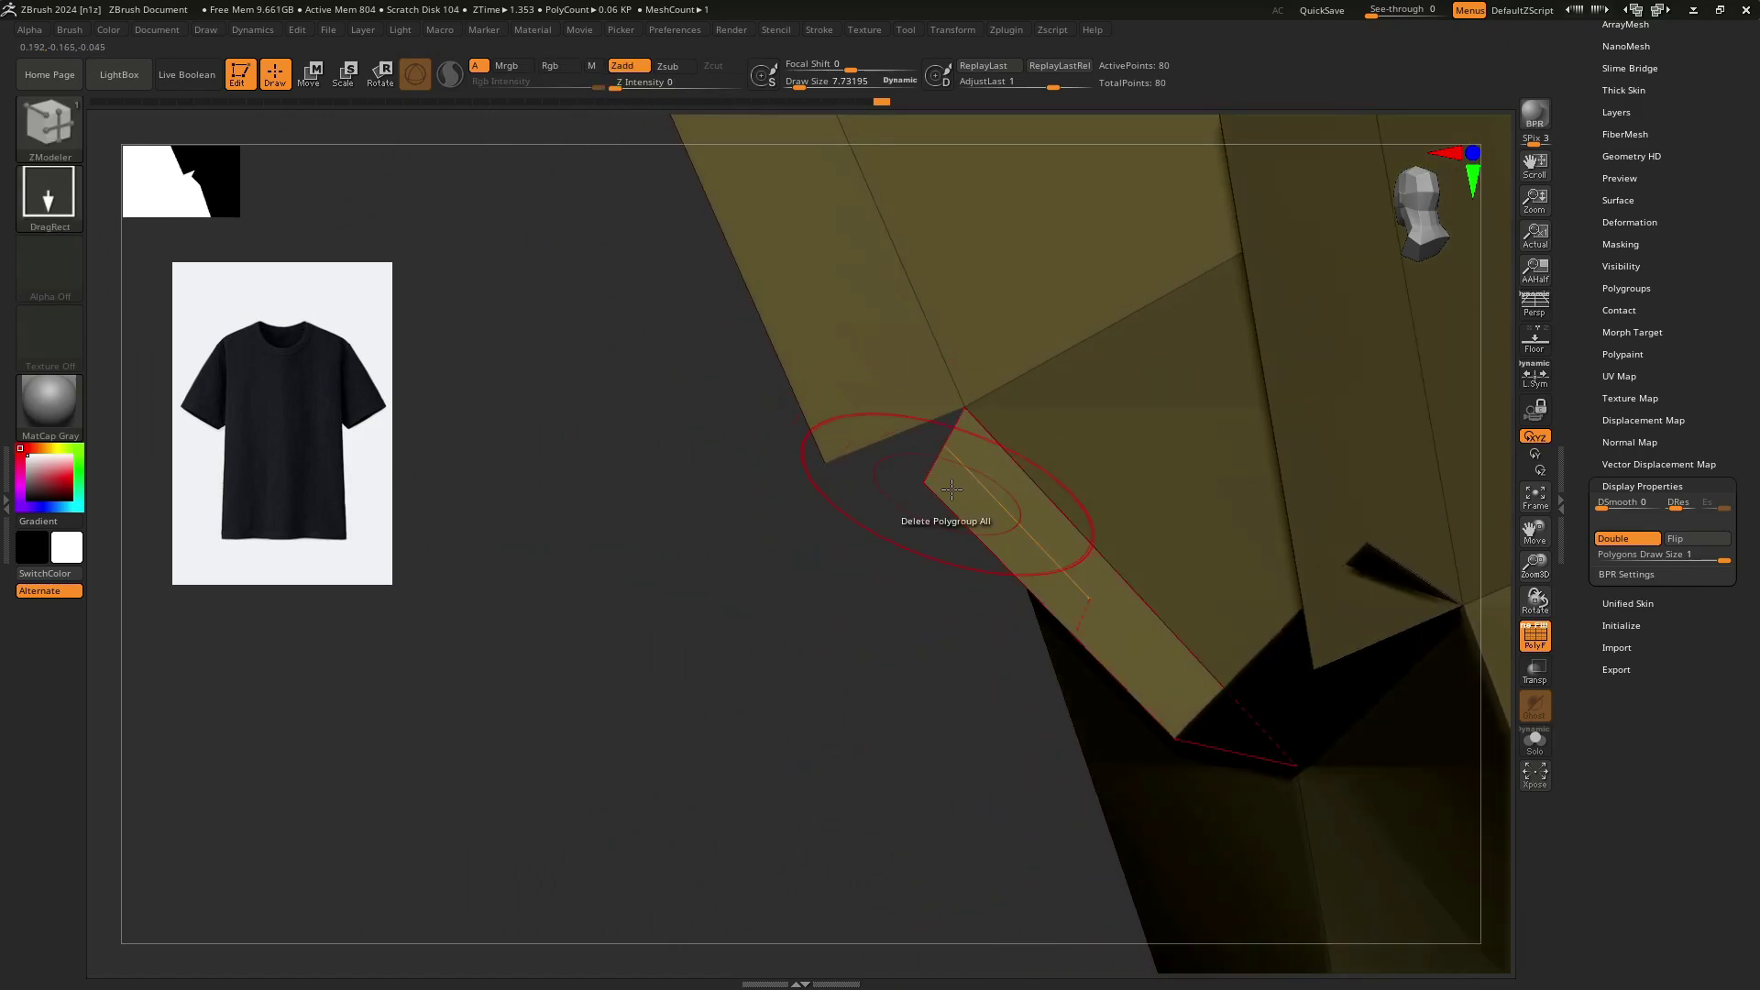
Set the draw size to 1 and join the separated corner points of the extruded sleeve strip at the underarm.
key("space")
left_click(1059, 537)
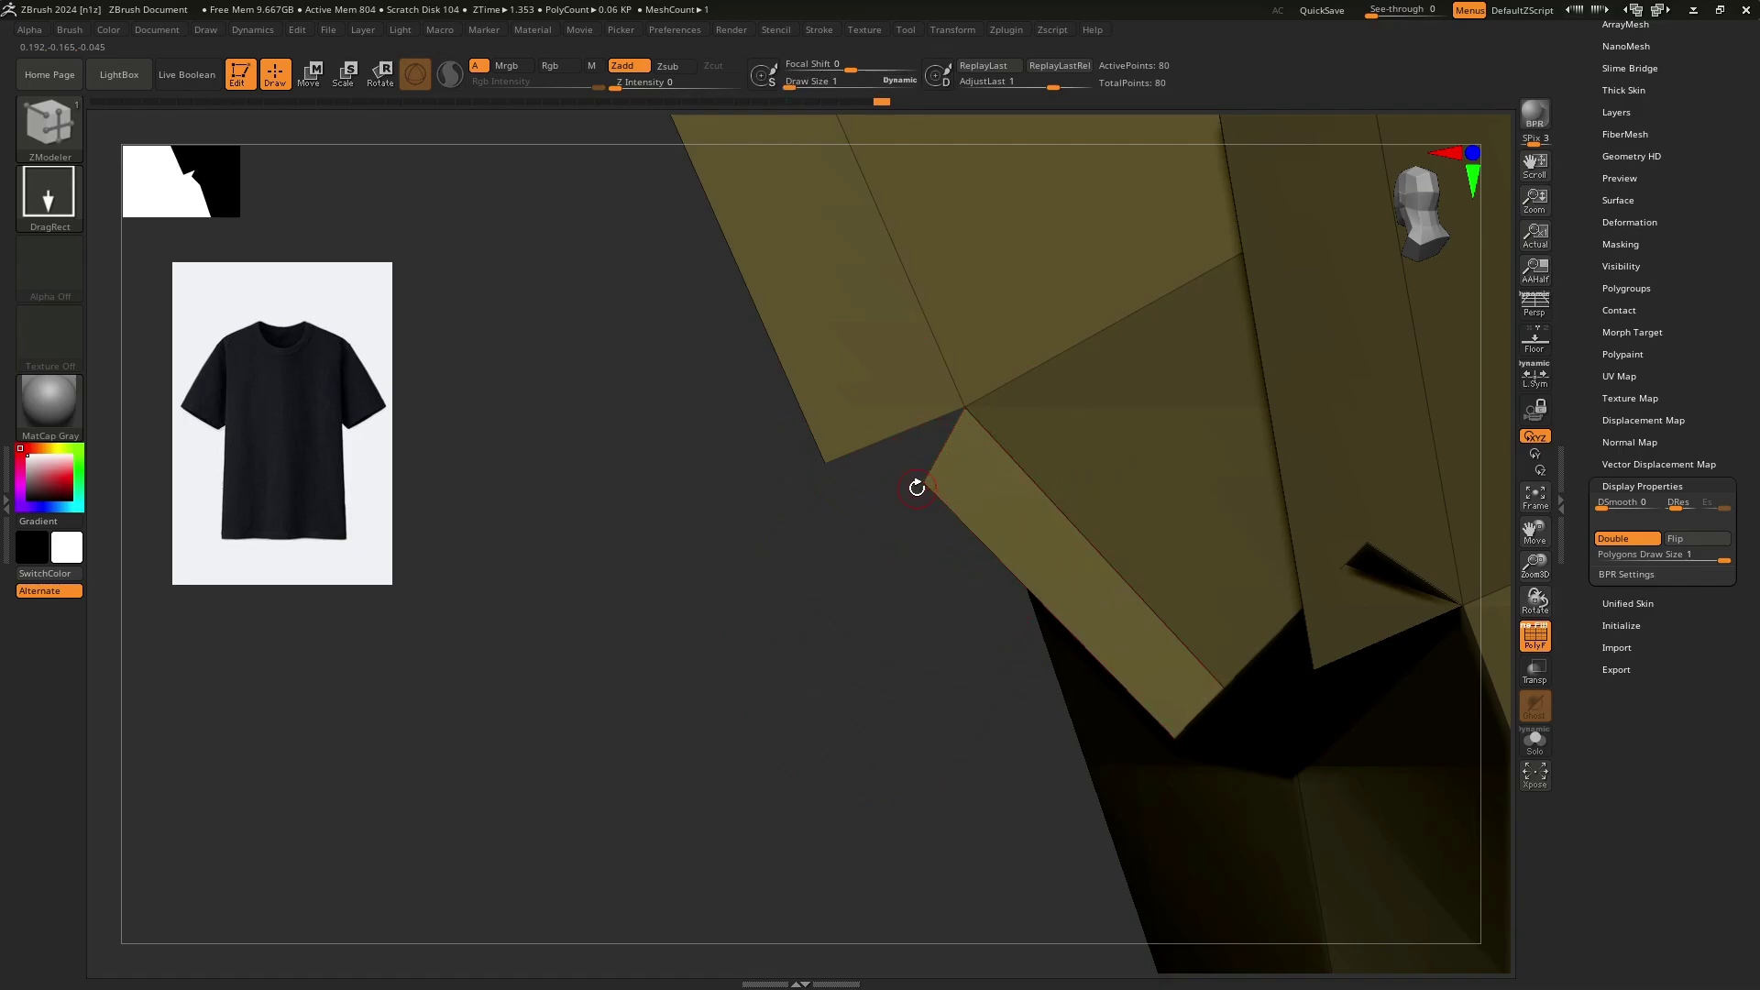
left_click(827, 464)
right_click_drag(827, 463, 804, 469)
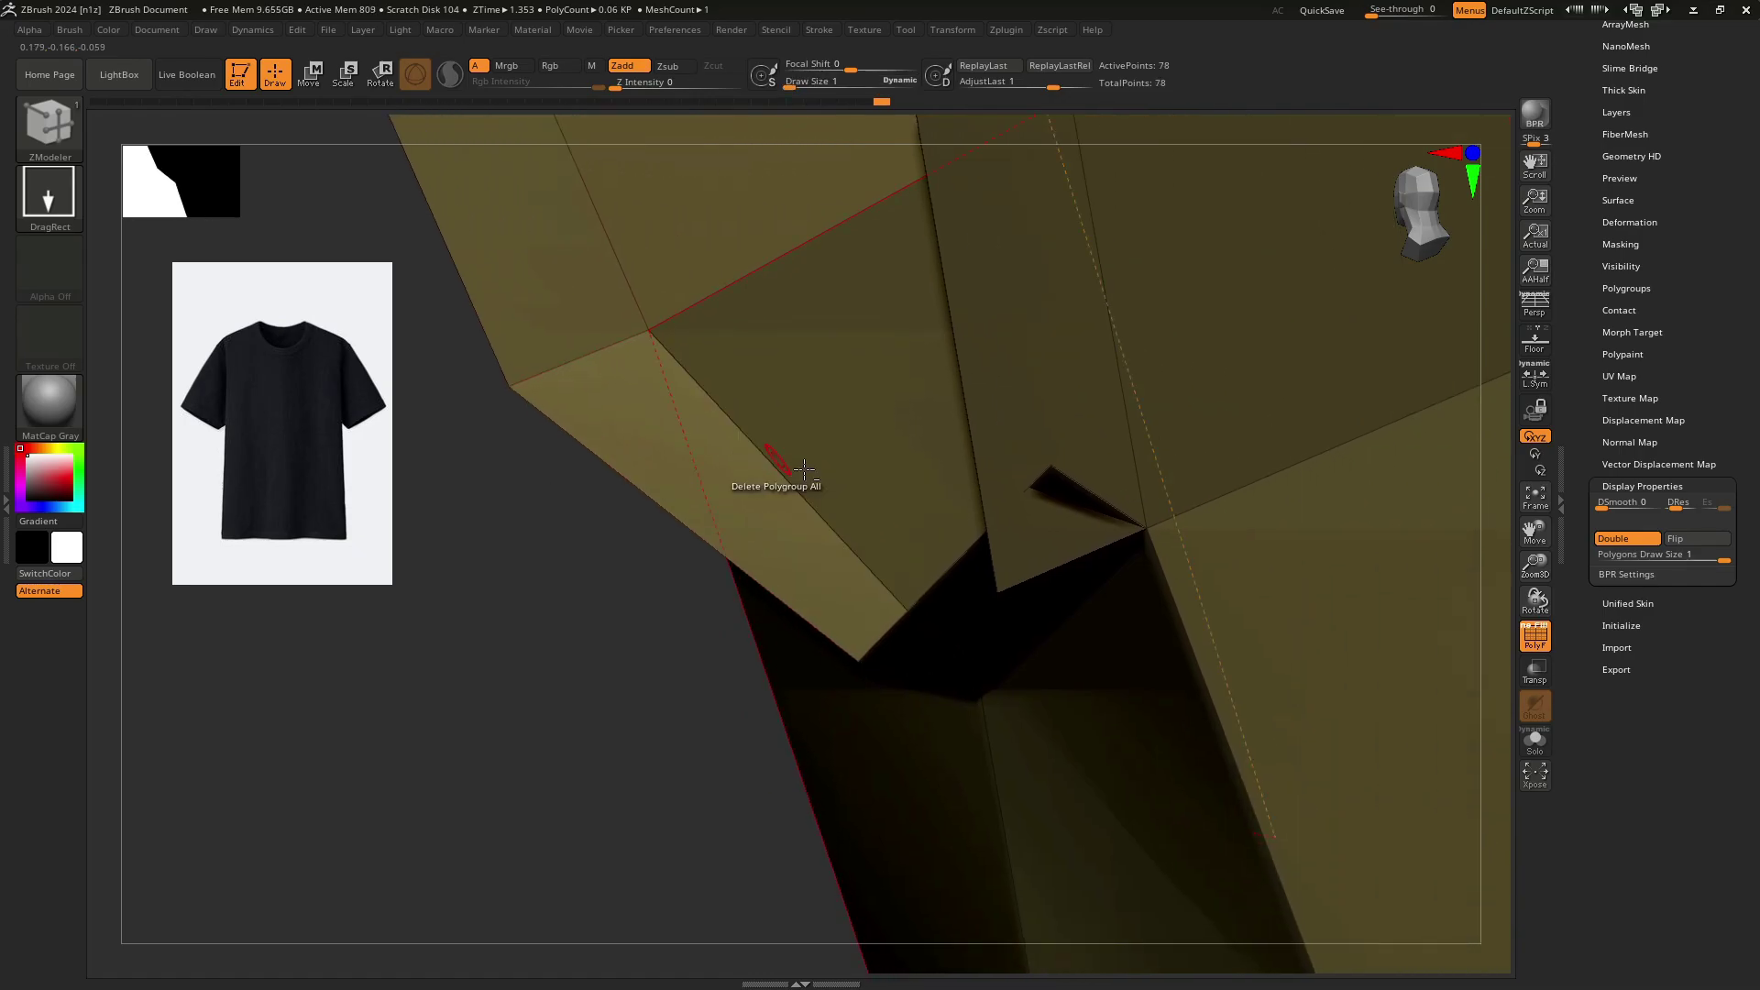
Join the remaining separated edge points of the sleeve strip to the body at the underarm.
right_click_drag(1098, 491, 941, 401)
left_click(944, 404, "alt")
key("ctrl+z")
right_click_drag(1104, 444, 931, 302, "alt")
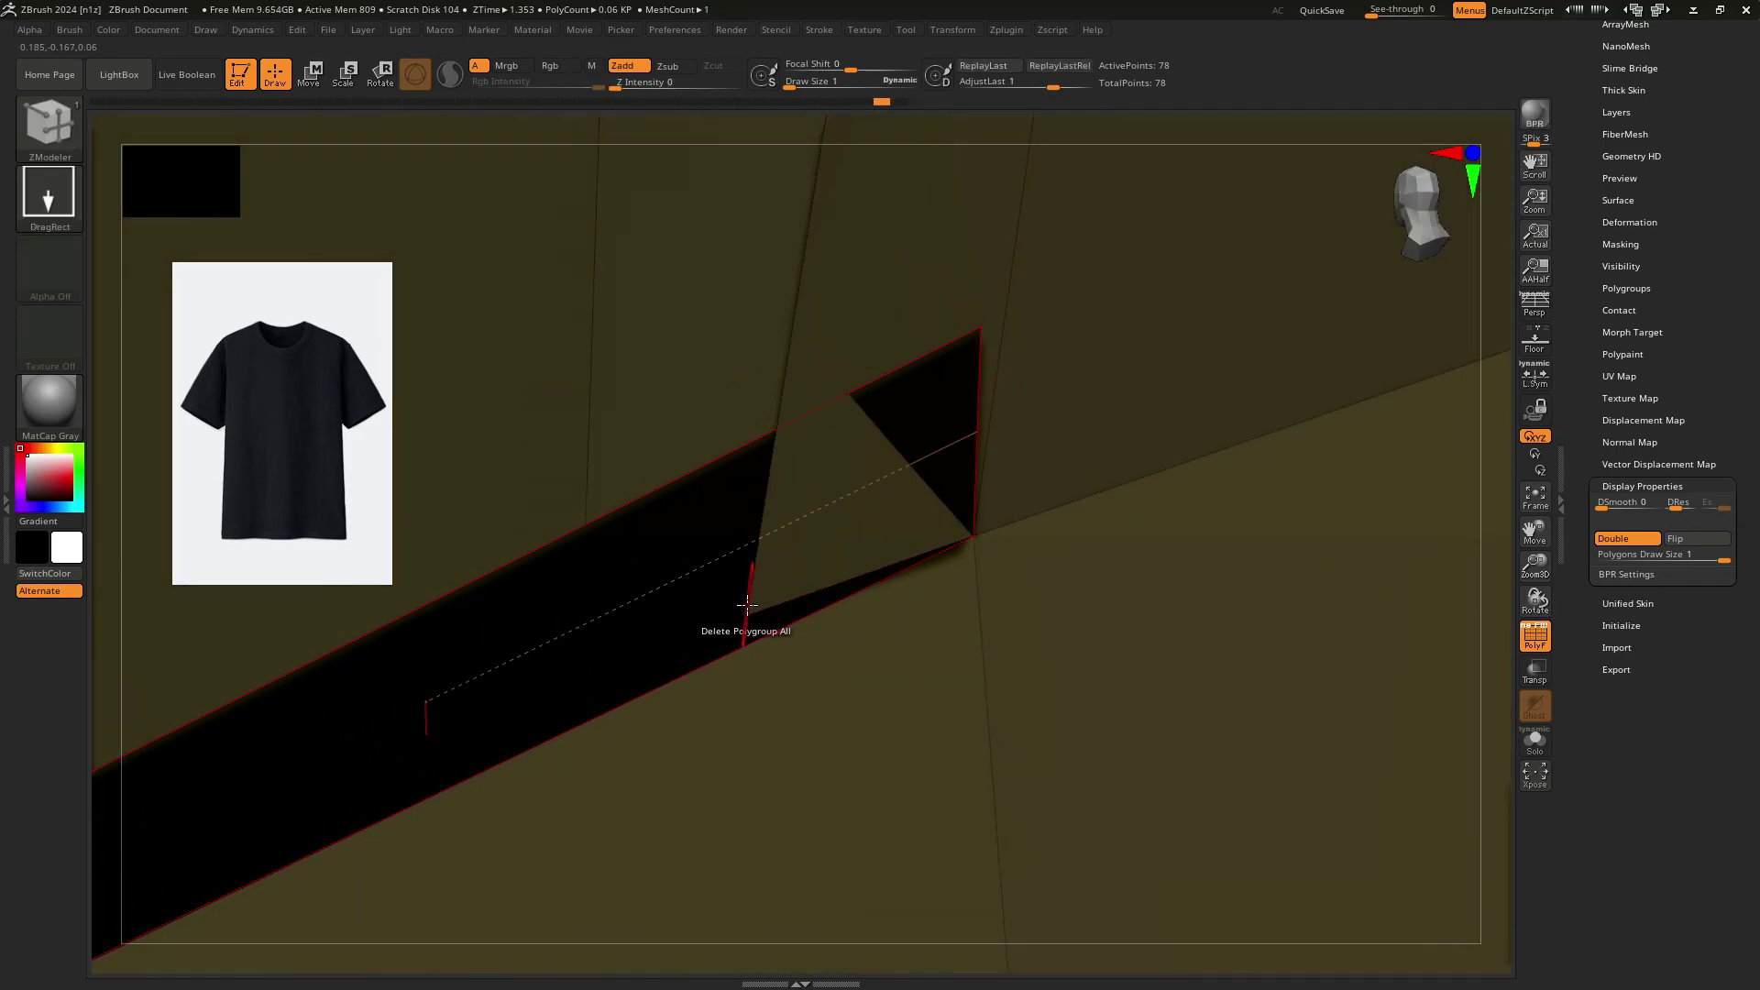
left_click(973, 535)
Try to mask the body and pull the unmasked sleeve strip outward, then undo the move.
right_click_drag(990, 476, 990, 381, "ctrl")
mouse_move(914, 172)
left_mouse_down("ctrl")
mouse_move(819, 532)
mouse_move(793, 566)
left_mouse_up("ctrl")
left_click(887, 516, "ctrl")
key("w")
right_click_drag(985, 440, 827, 399, "alt")
left_click(656, 588)
right_click_drag(827, 400, 848, 477, "ctrl")
left_click_drag(852, 307, 1131, 321)
key("ctrl+z")
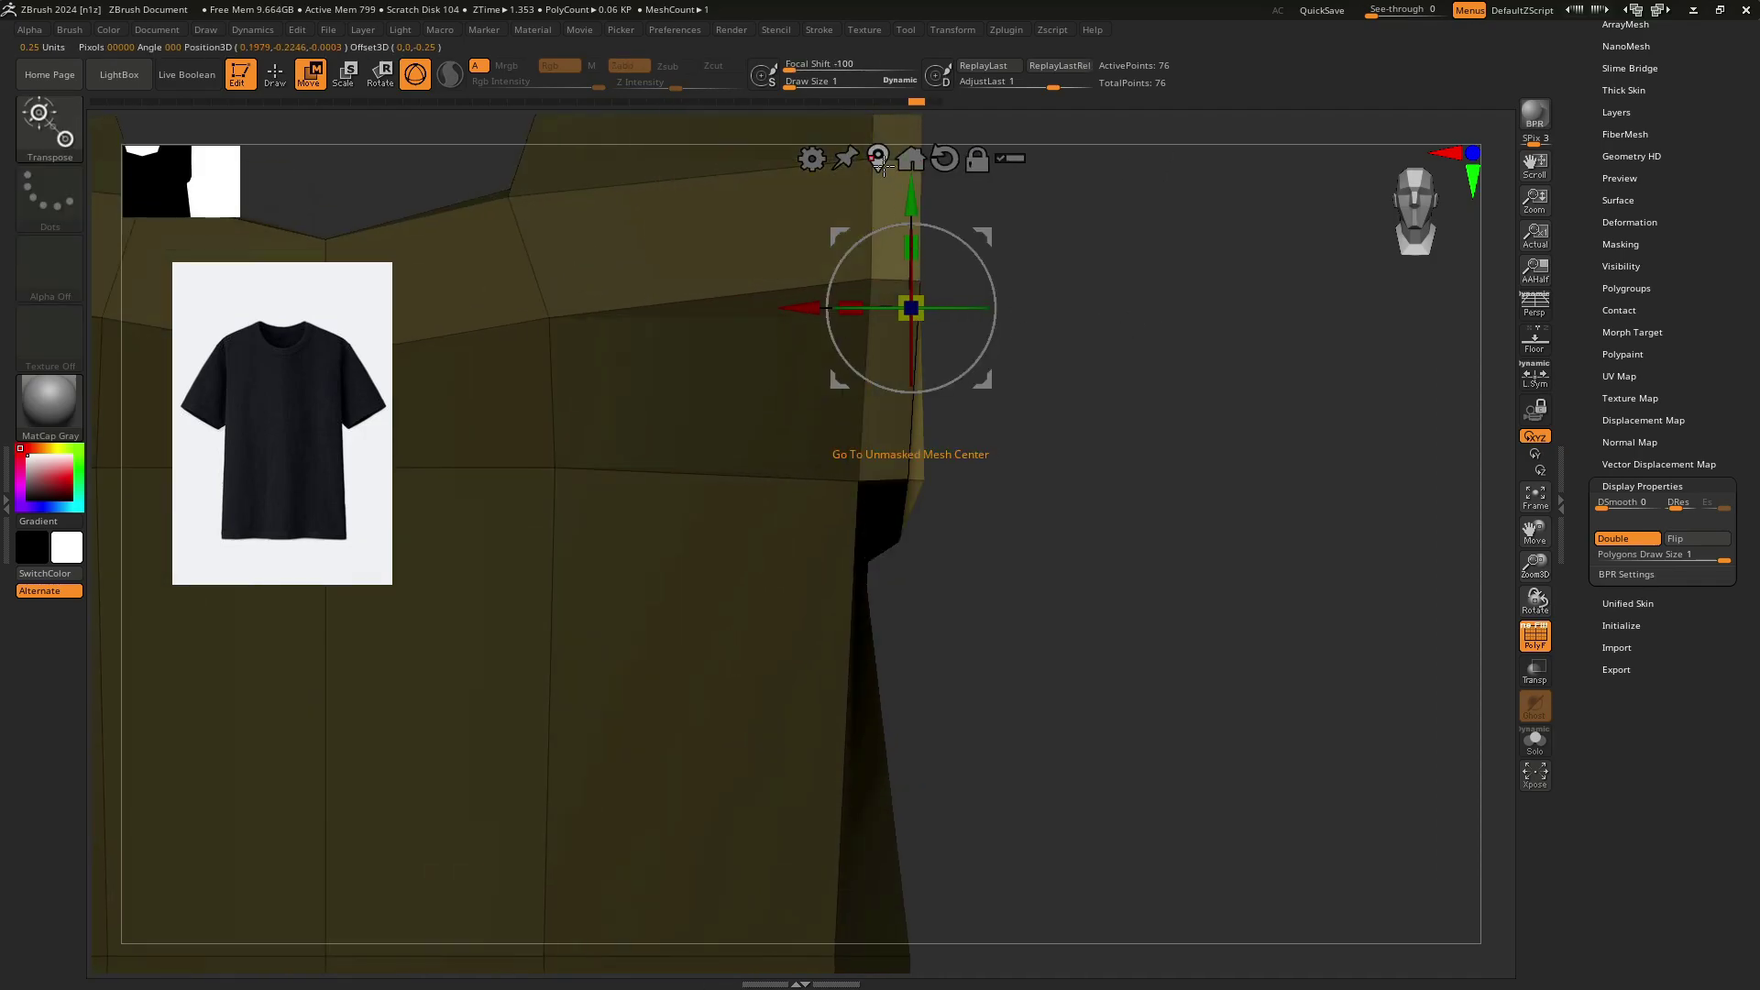
Clear the mask and mask the mesh again so that only the extruded sleeve strip stays movable.
right_click_drag(903, 421, 884, 335, "ctrl")
key("f")
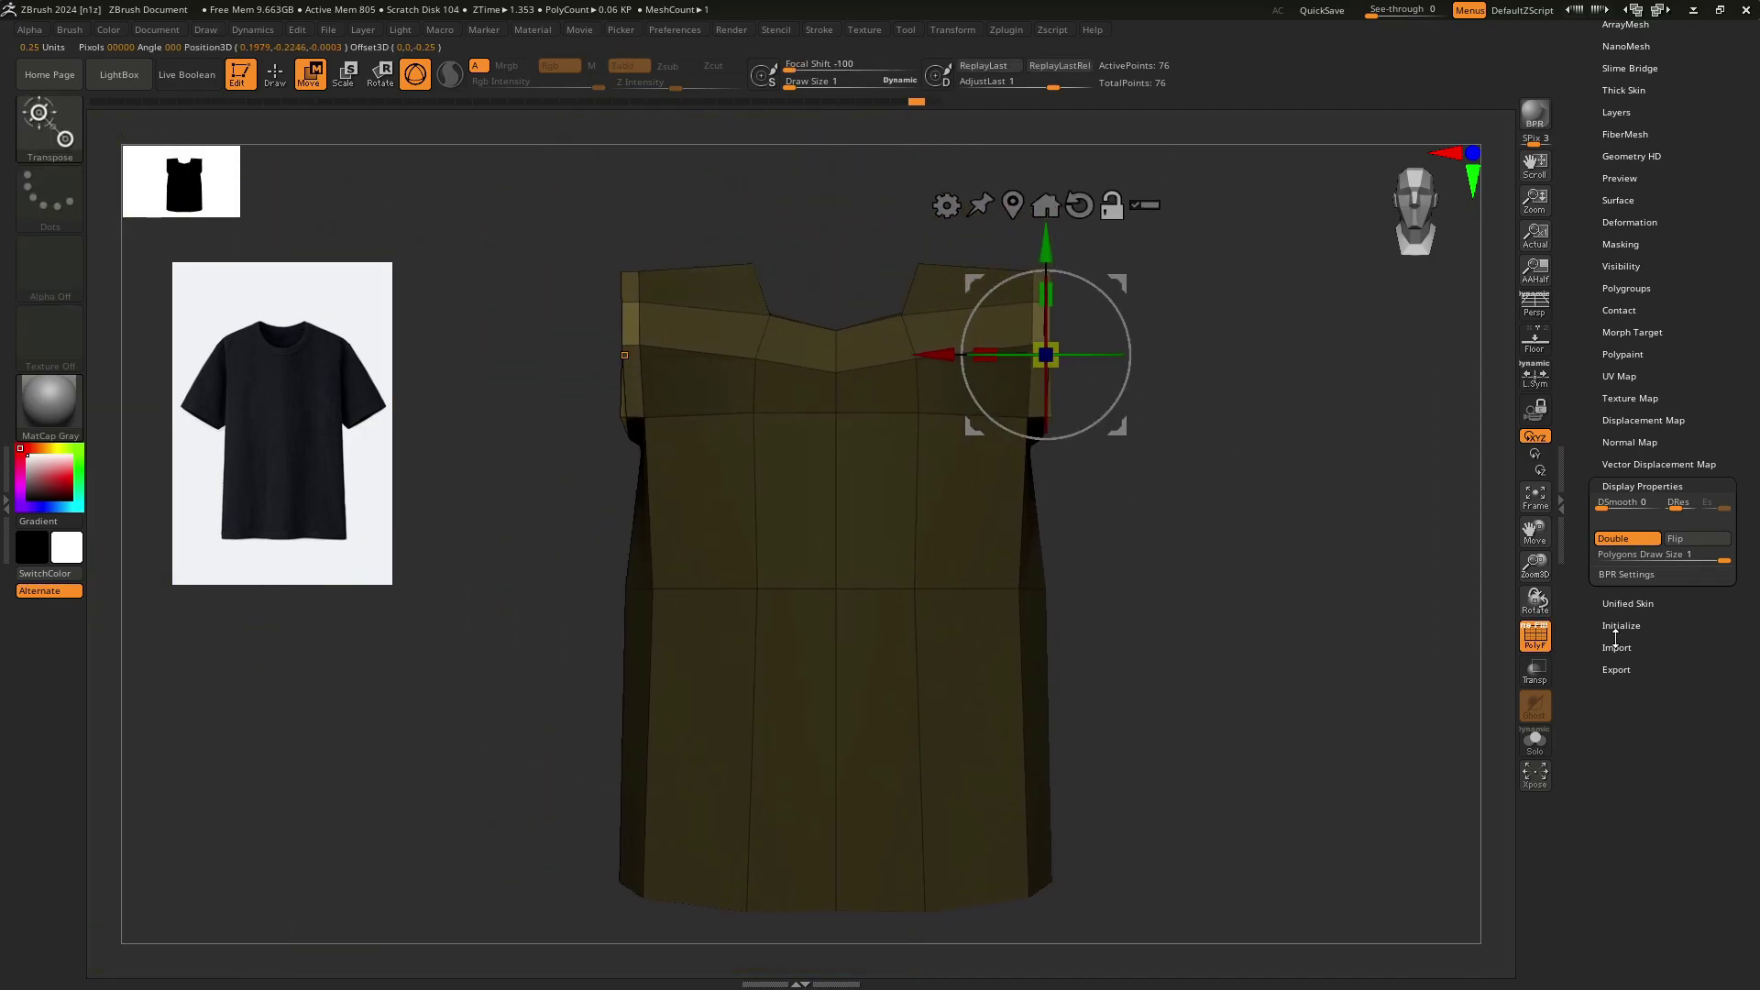
right_click_drag(1213, 400, 1147, 421, "alt")
left_click_drag(1157, 403, 1201, 430, "ctrl")
right_click_drag(1224, 390, 1229, 463, "ctrl")
right_click_drag(1229, 463, 1138, 524, "alt")
key("q")
left_click_drag(1046, 224, 914, 662, "ctrl")
key("b")
key("z")
key("m")
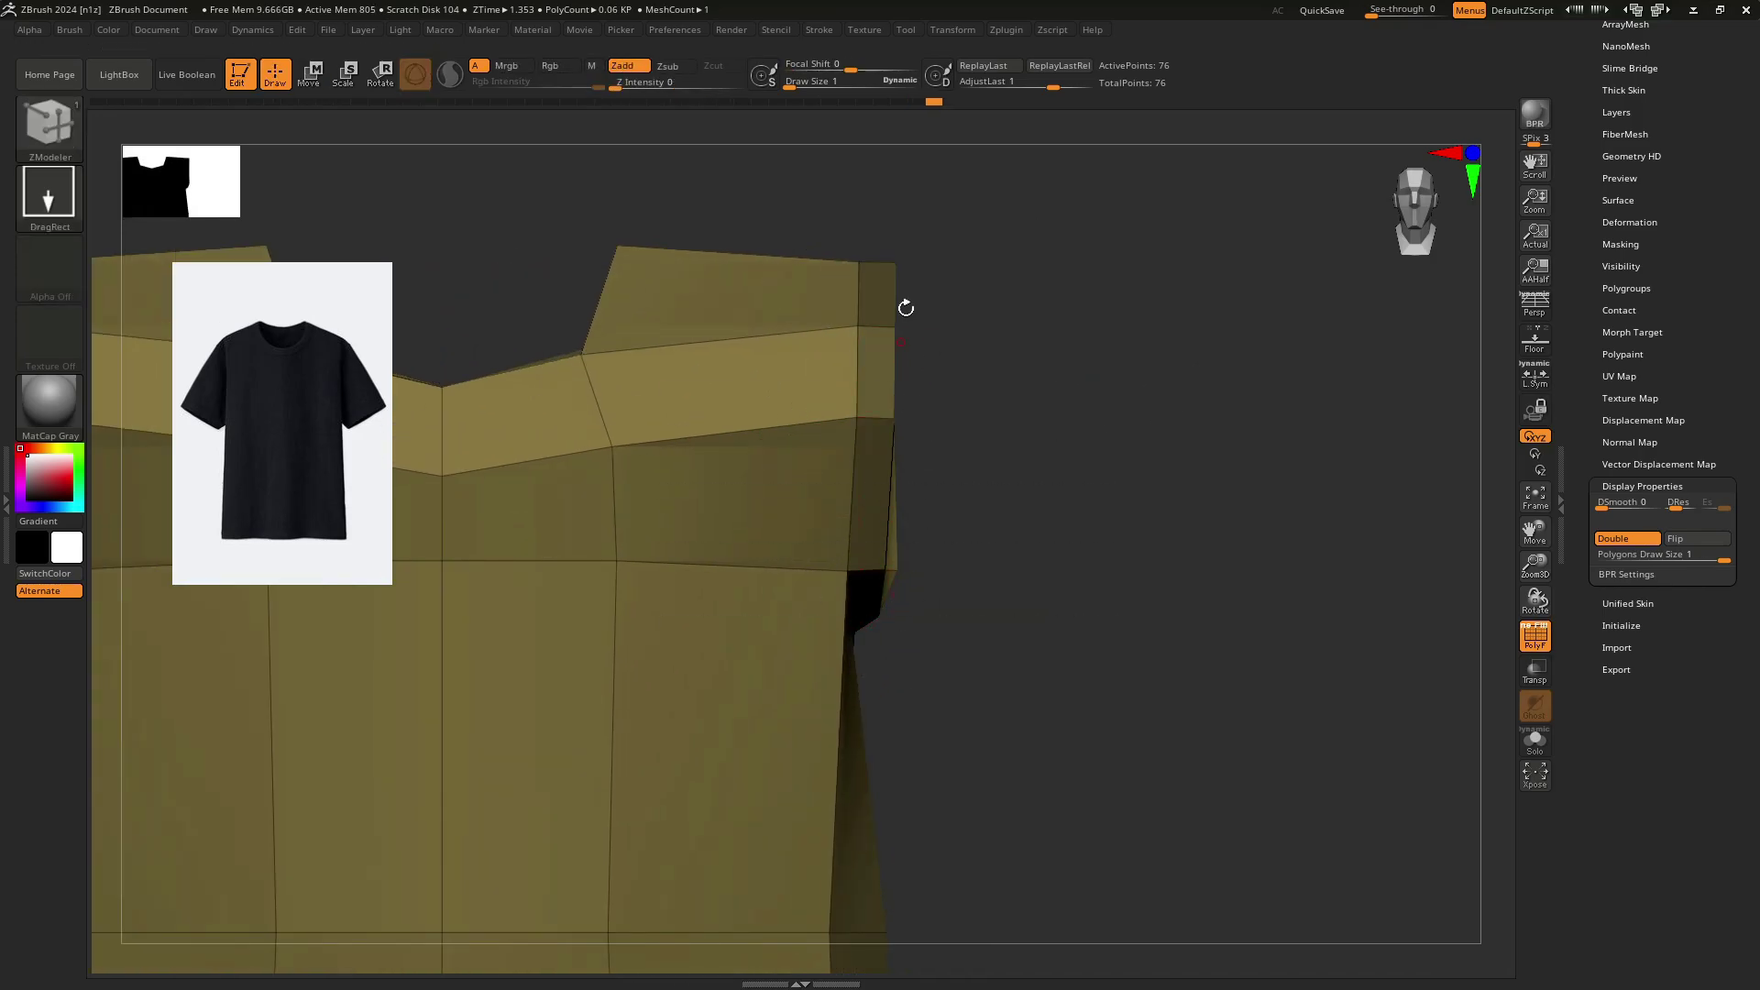
key("w")
left_click(1095, 392, "ctrl")
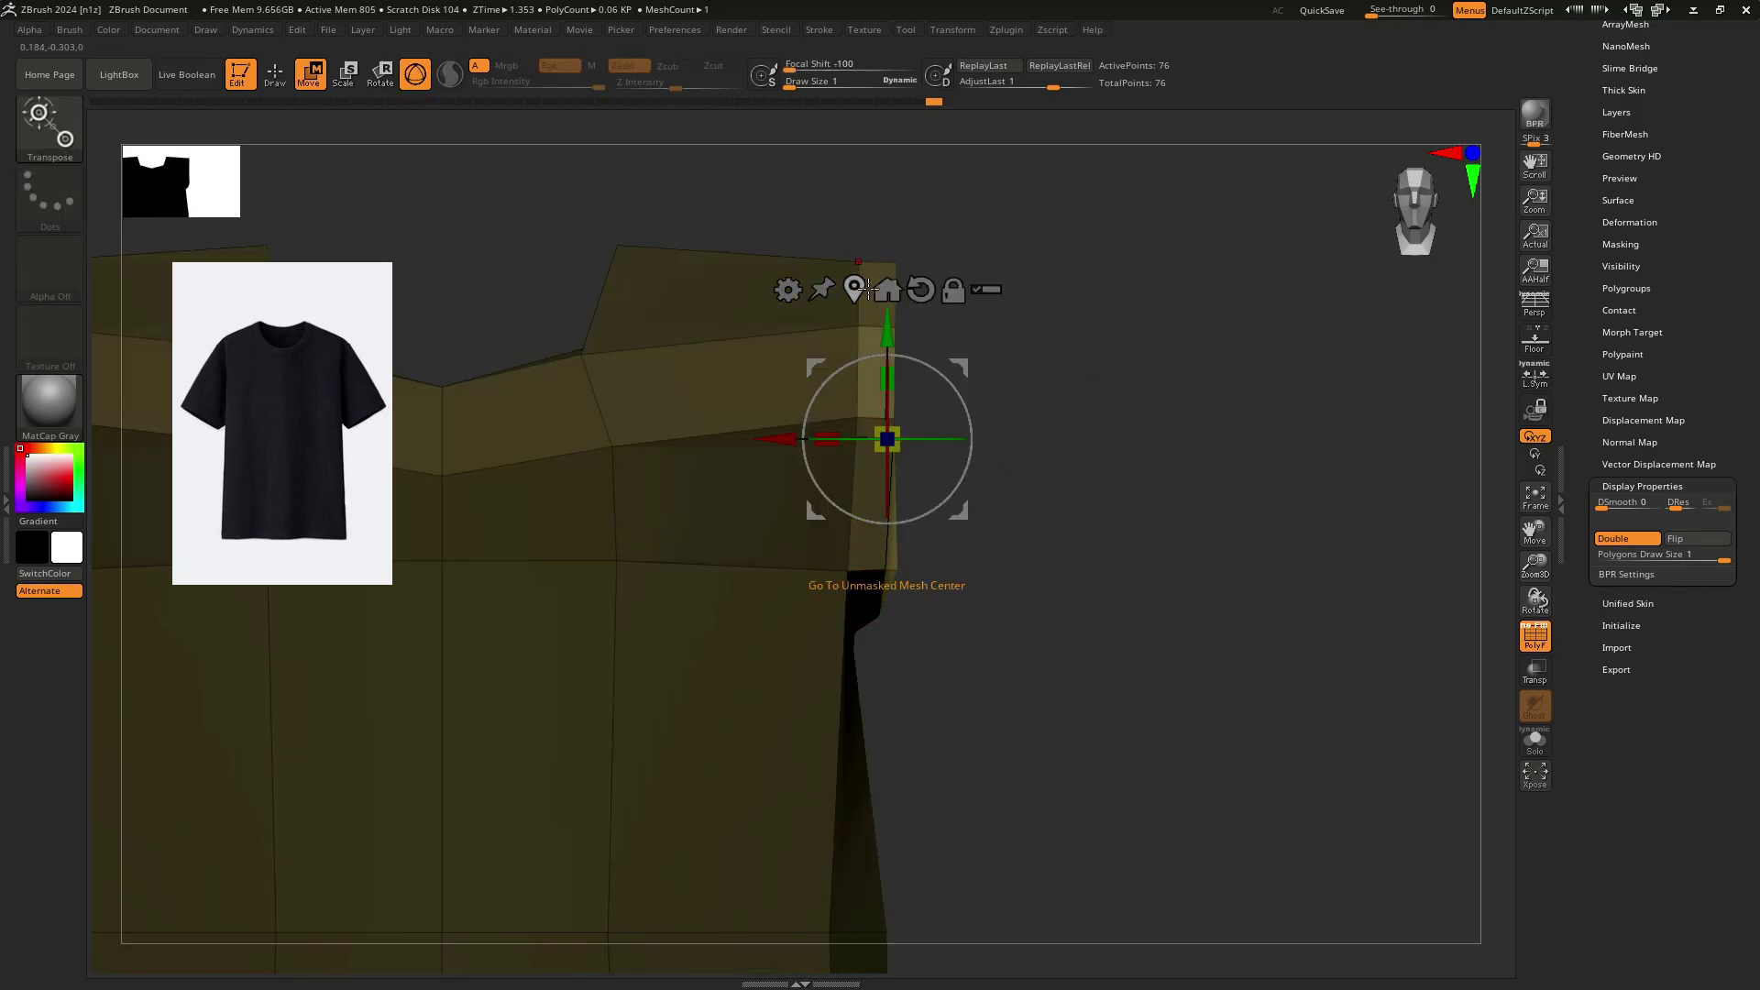
With local symmetry on, flatten the outer edge of both sleeve strips and pull them outward and down into short sleeves.
left_click_drag(848, 443, 923, 450)
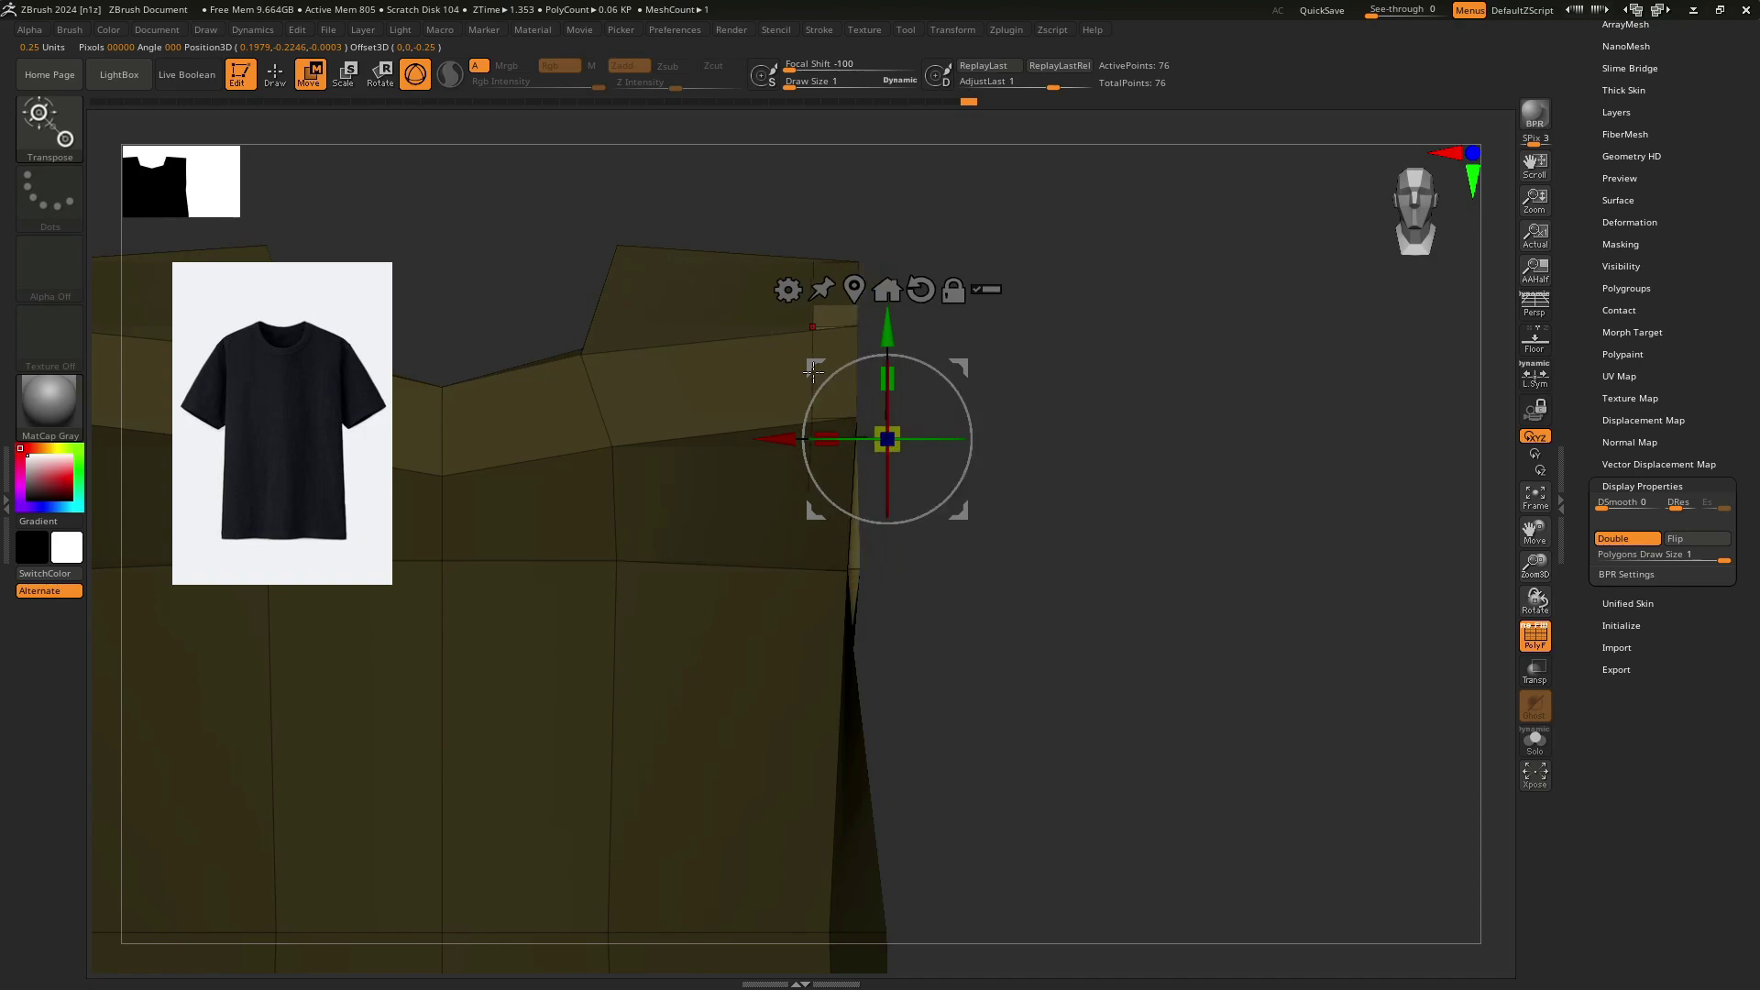
left_click_drag(814, 370, 926, 350)
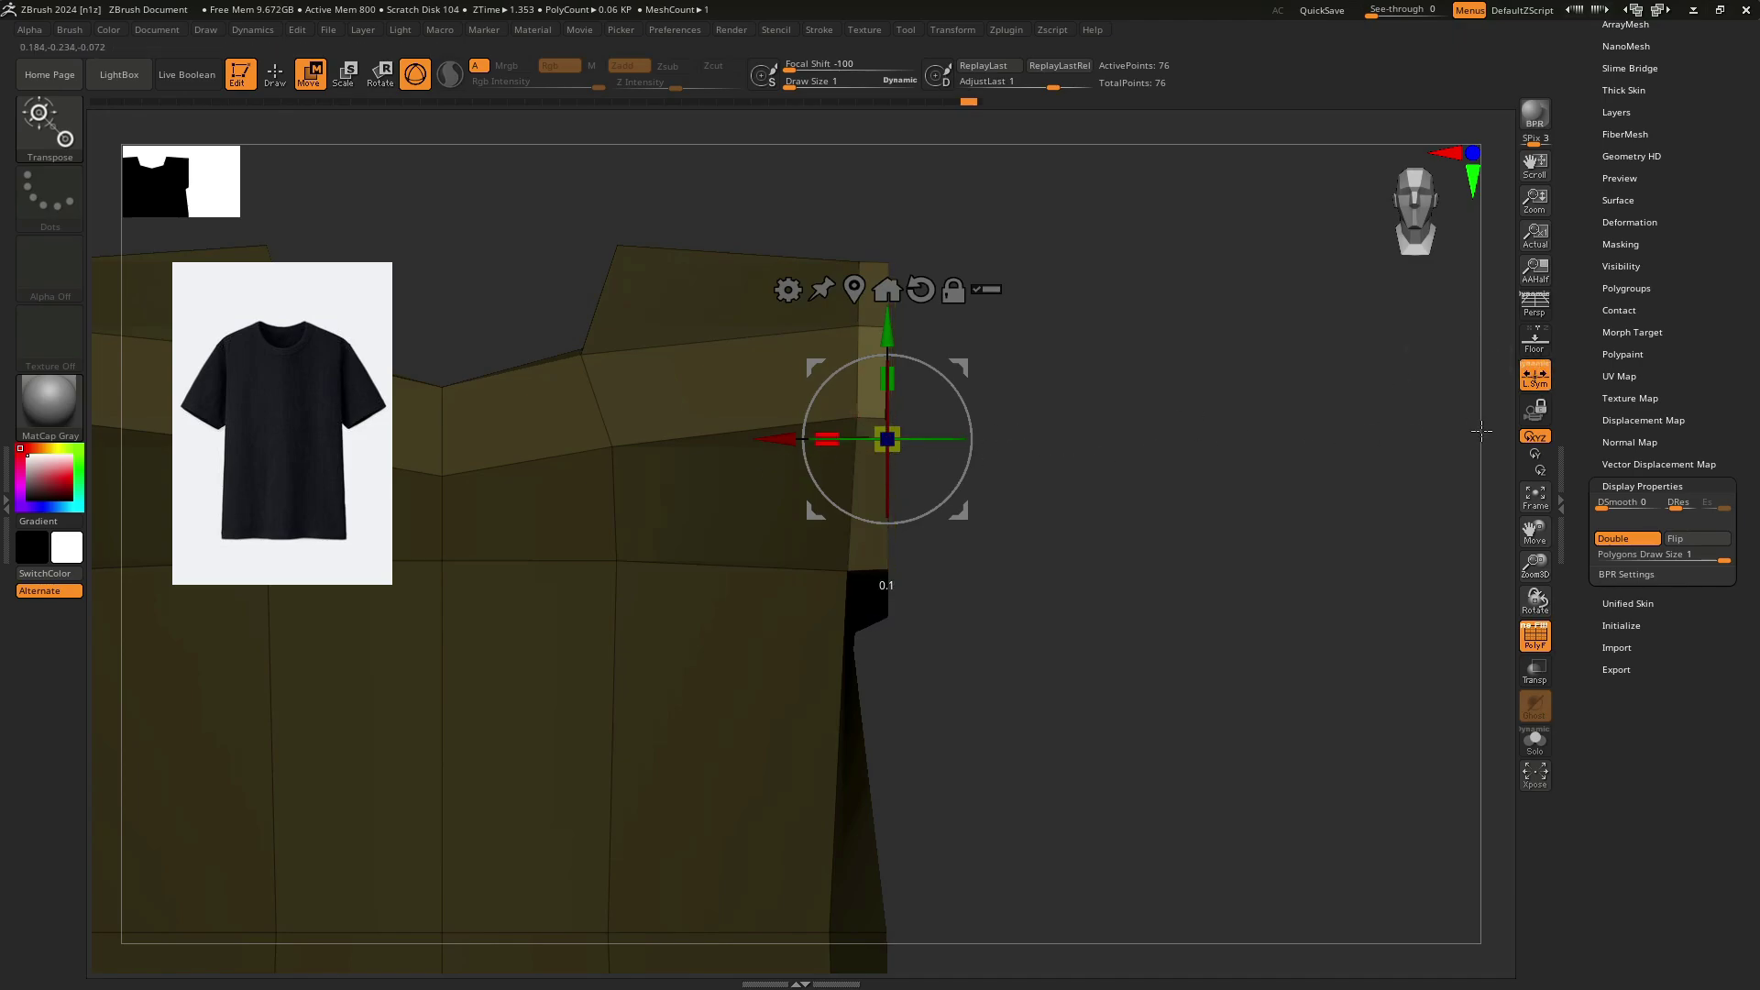
right_click_drag(1031, 428, 972, 367, "ctrl")
left_click_drag(838, 428, 975, 428)
mouse_move(1092, 323)
left_mouse_down()
mouse_move(1148, 392)
mouse_move(1205, 402)
mouse_move(1194, 435)
left_mouse_up()
key("q")
Reshape the underarm and sleeve points with the Move brush at a draw size of about 19.
right_click_drag(1113, 509, 971, 412, "ctrl")
mouse_move(733, 482)
right_mouse_down()
mouse_move(923, 491)
mouse_move(858, 476)
mouse_move(903, 513)
right_mouse_up()
right_click_drag(896, 448, 944, 513, "ctrl")
right_click_drag(758, 428, 665, 476)
right_click_drag(681, 567, 688, 438, "alt")
key("b")
key("m")
key("v")
left_click_drag(796, 417, 787, 417)
right_click_drag(866, 376, 829, 373)
key("s")
left_click_drag(830, 373, 828, 403)
right_click_drag(815, 412, 739, 442)
left_click_drag(689, 448, 687, 465)
left_click_drag(803, 408, 963, 137)
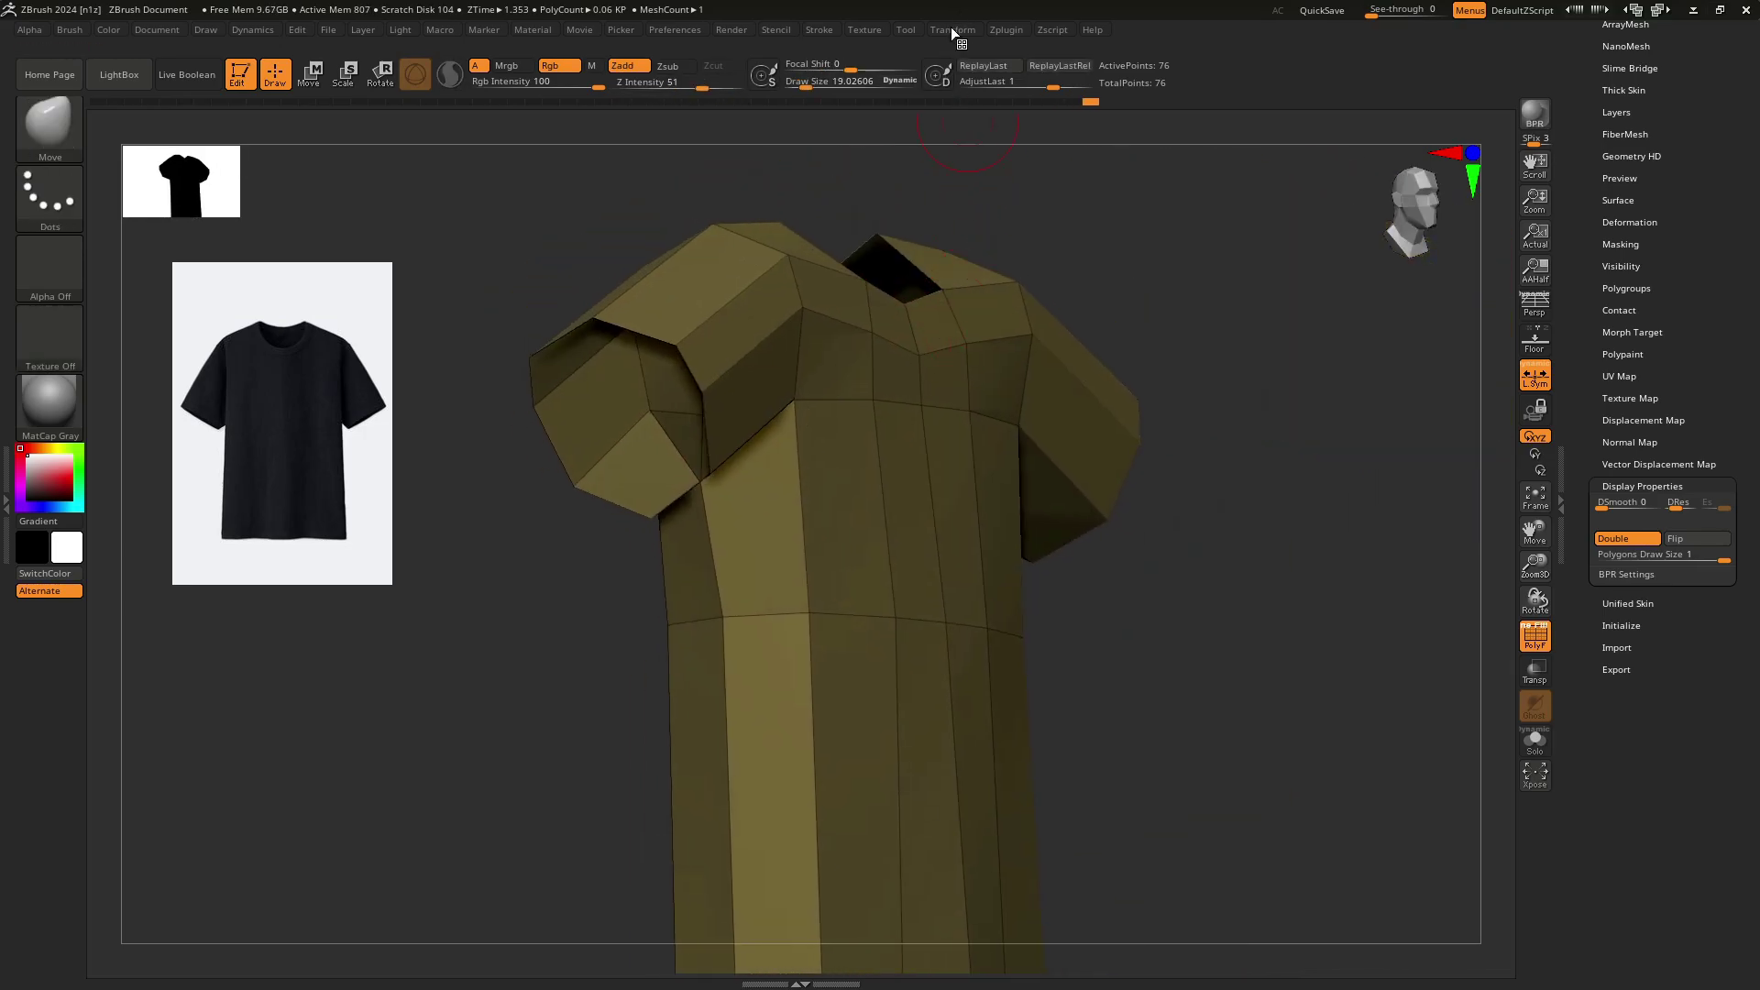
Examine the sleeve openings and the overall shirt silhouette from the side and front, with and without the wireframe.
right_click_drag(758, 503, 836, 479, "alt")
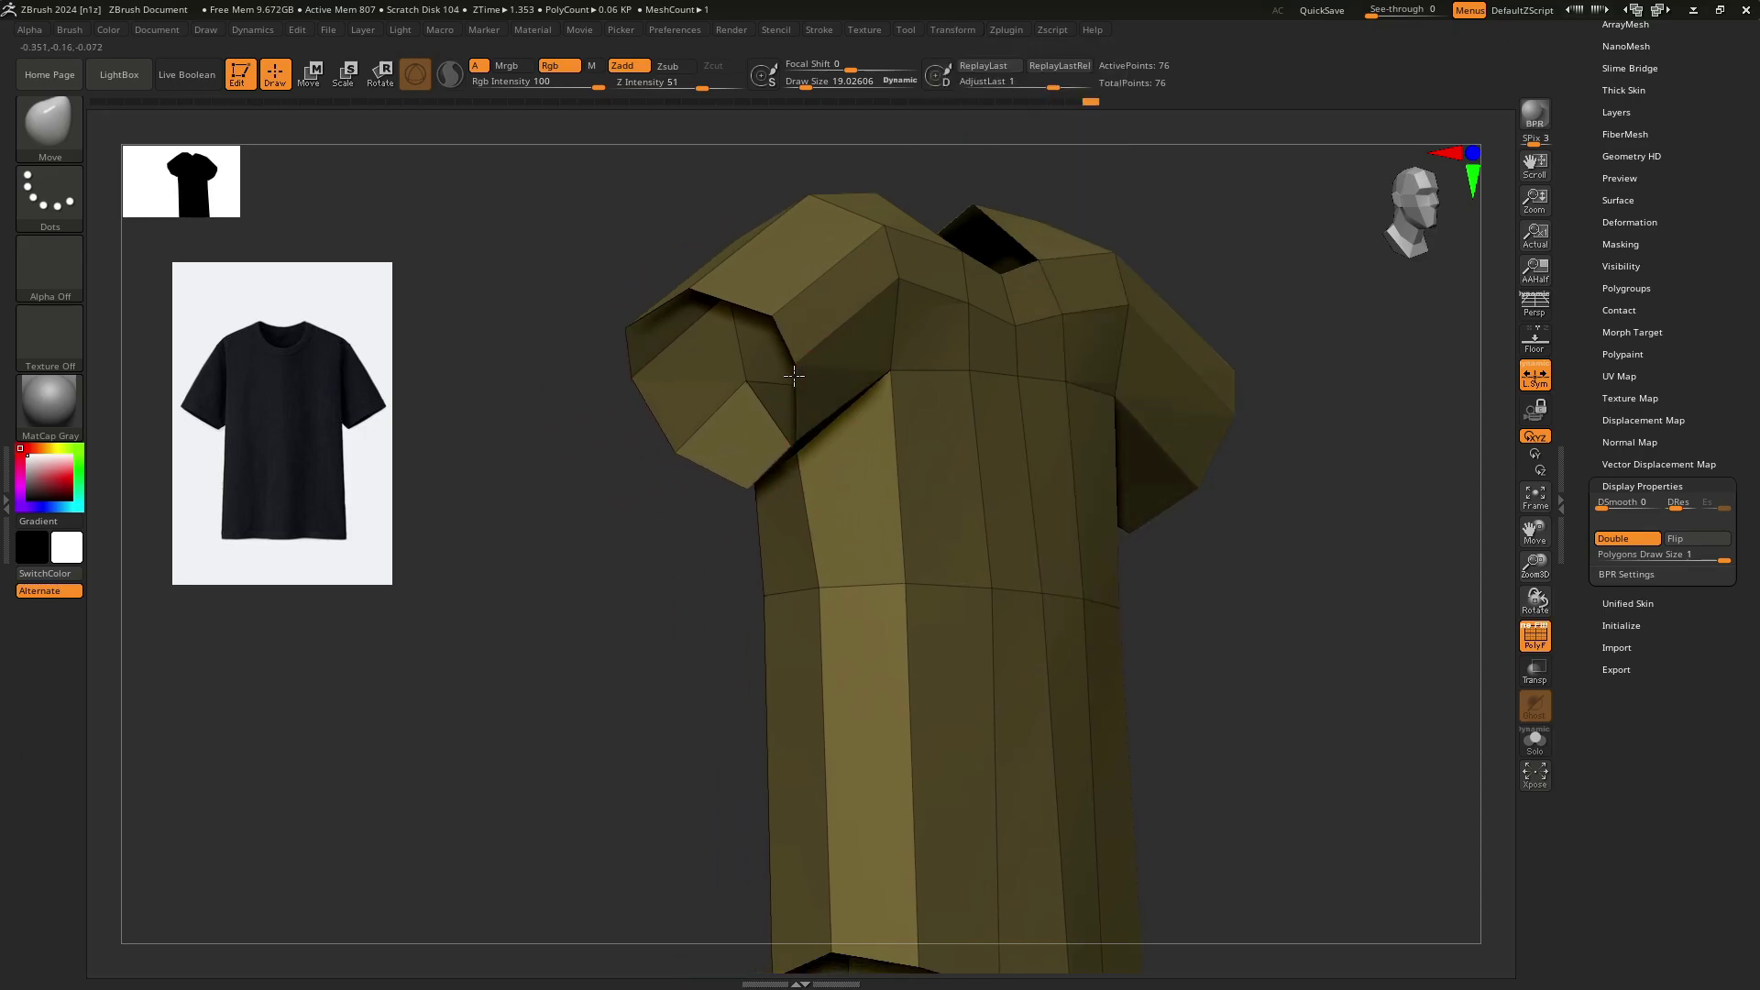
right_click_drag(794, 376, 883, 353)
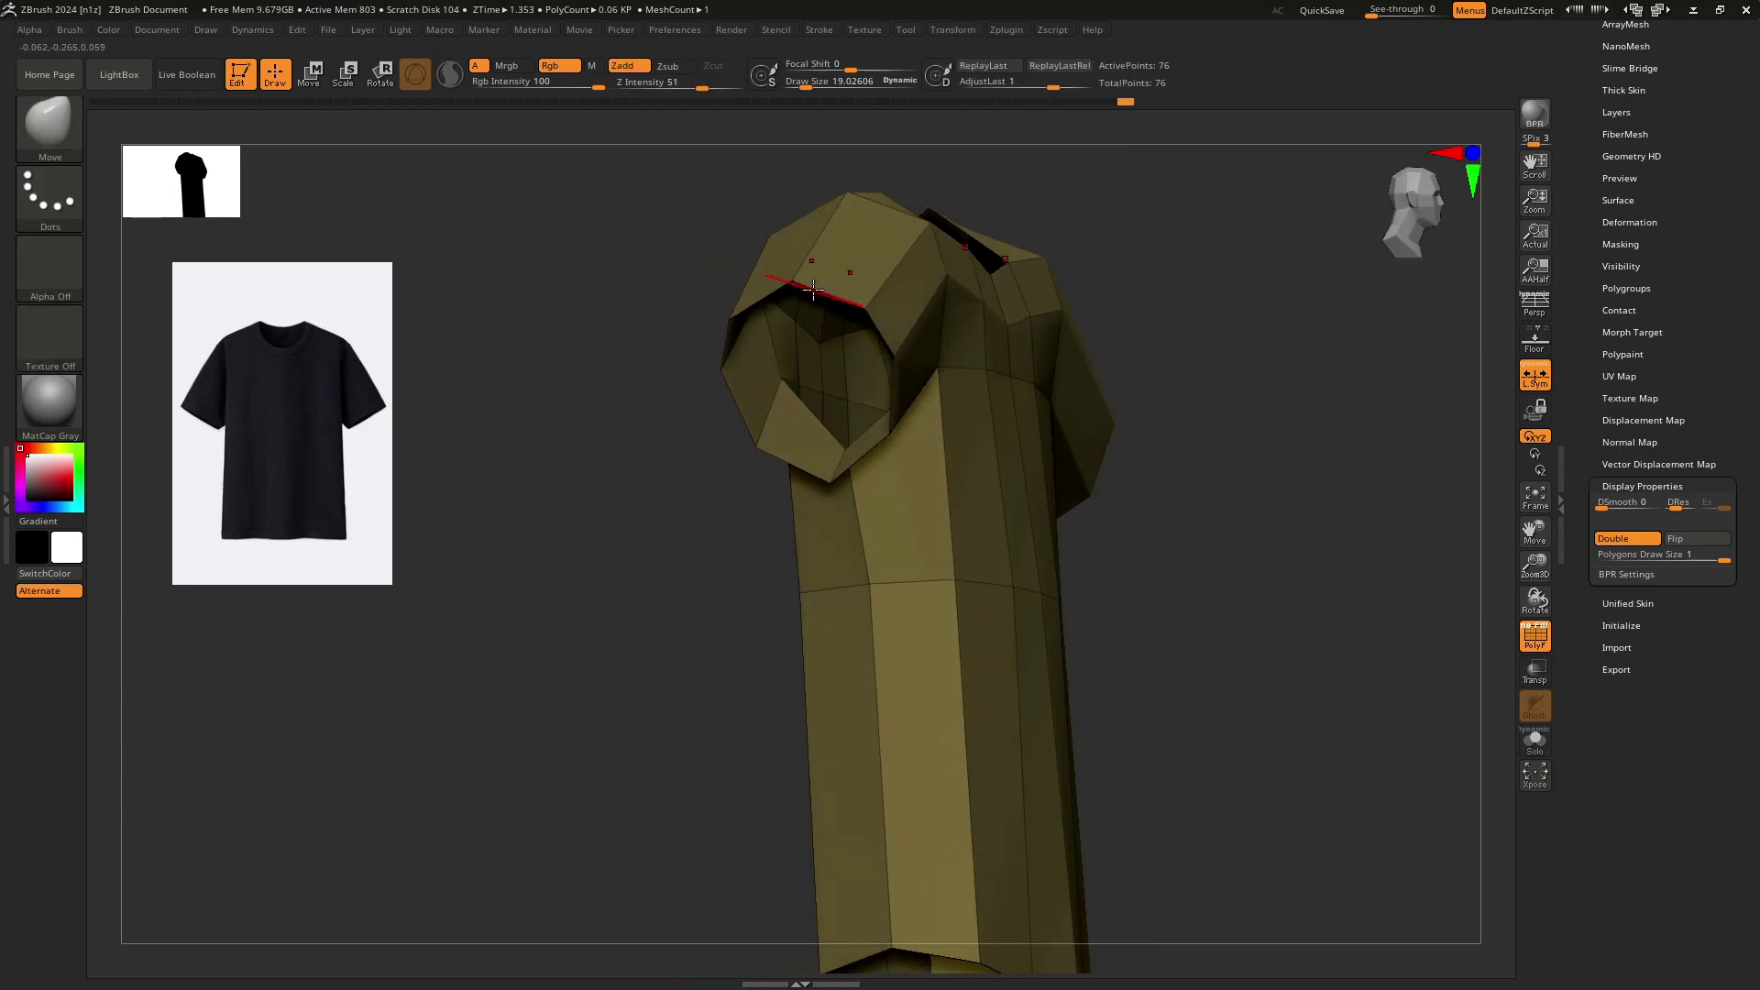
right_click_drag(848, 279, 926, 220, "ctrl")
key("shift+f")
right_click_drag(1082, 367, 893, 361, "shift")
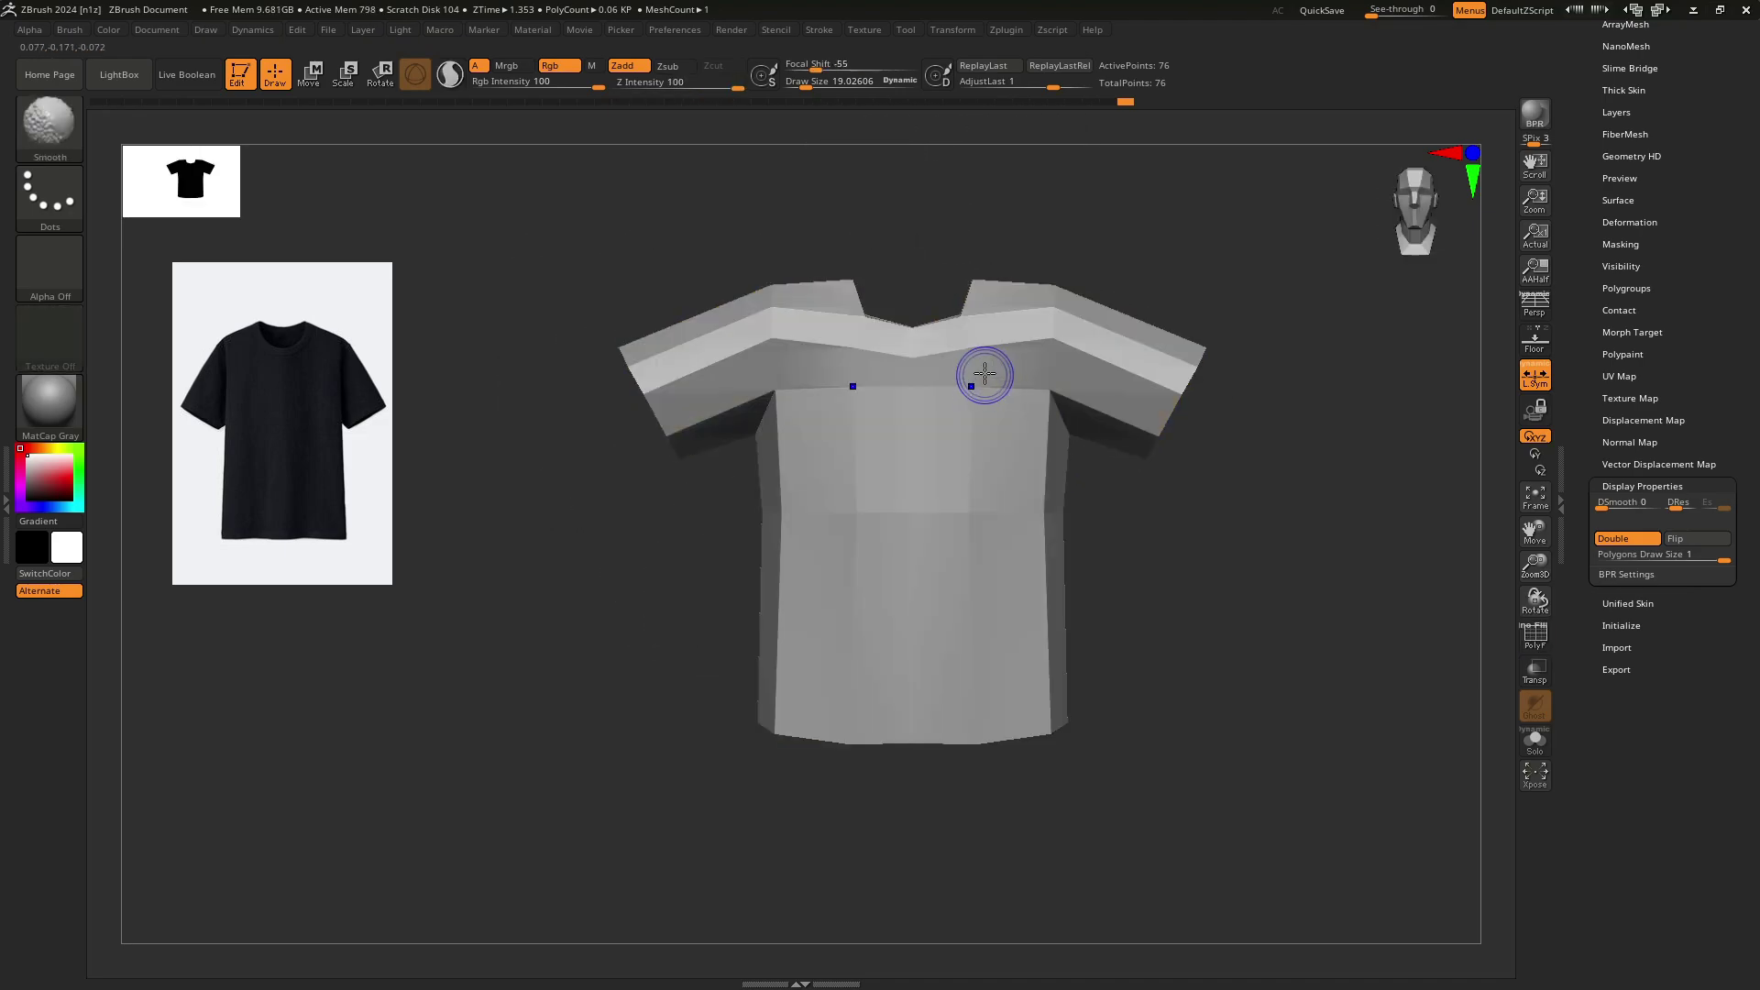
key("shift+f")
right_click_drag(982, 314, 838, 246)
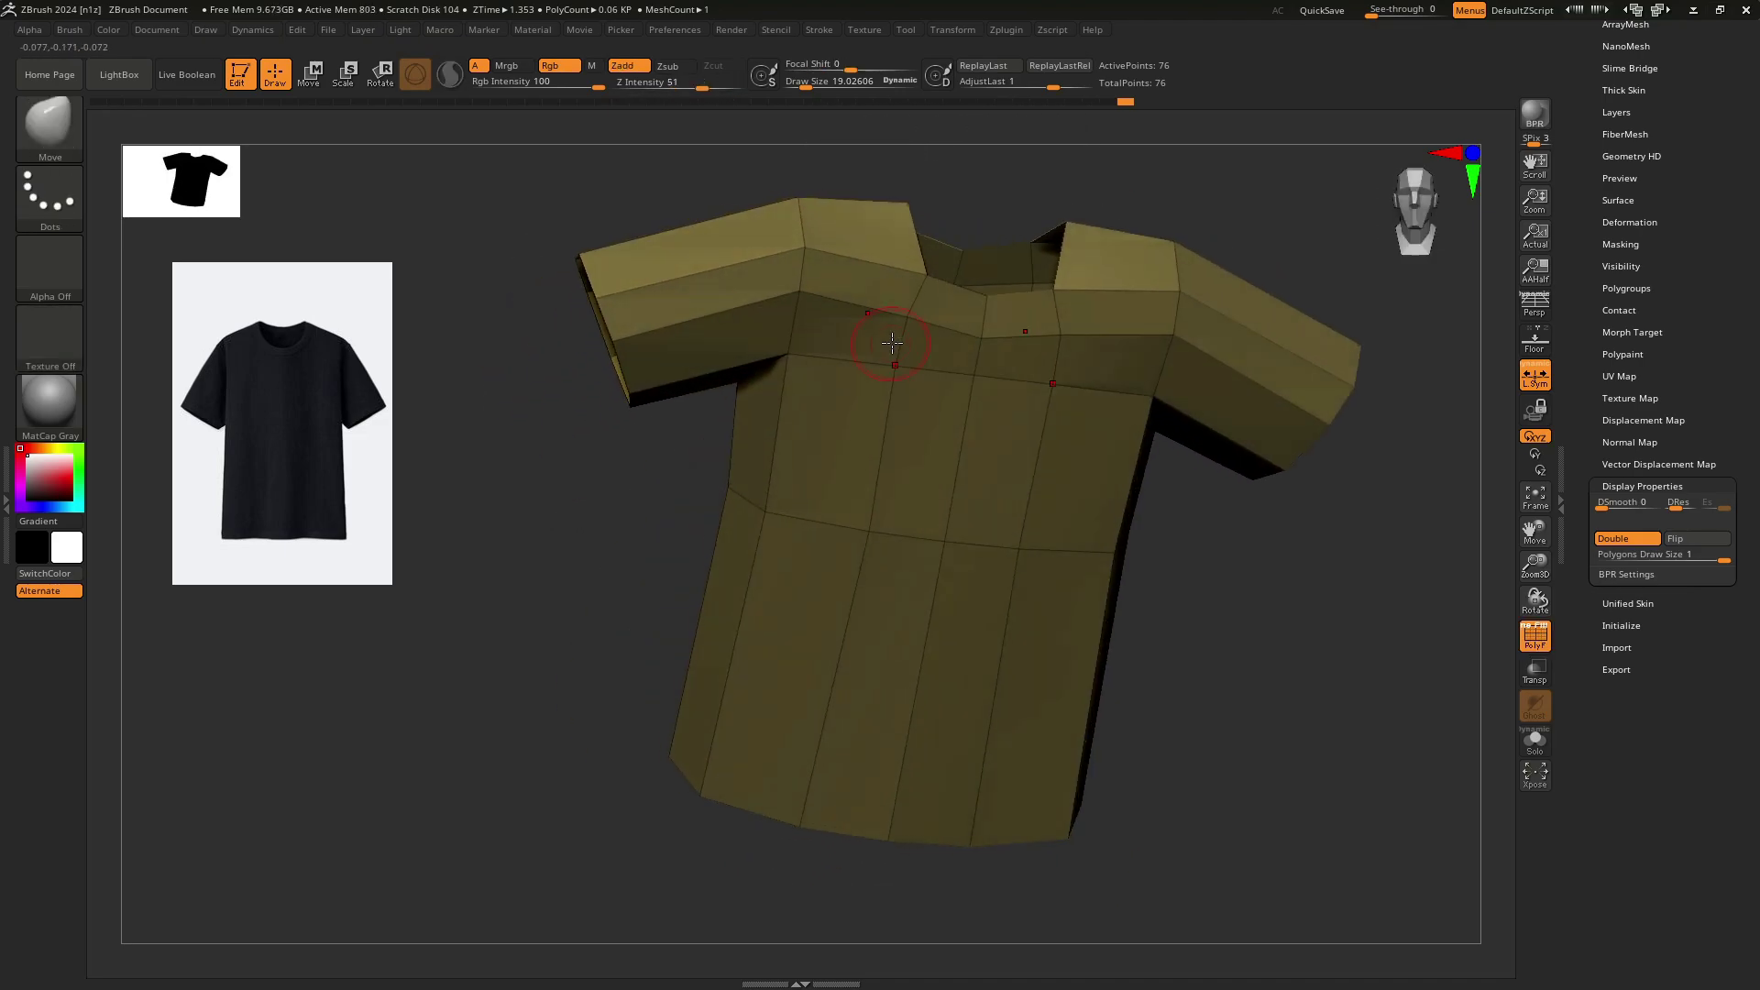
mouse_move(864, 354)
right_mouse_down()
mouse_move(876, 341)
mouse_move(825, 359)
mouse_move(877, 364)
mouse_move(879, 301)
mouse_move(794, 382)
mouse_move(723, 408)
right_mouse_up()
Reduce the Move brush draw size to about 23 and examine the torso, hem and neckline from several angles.
key("s")
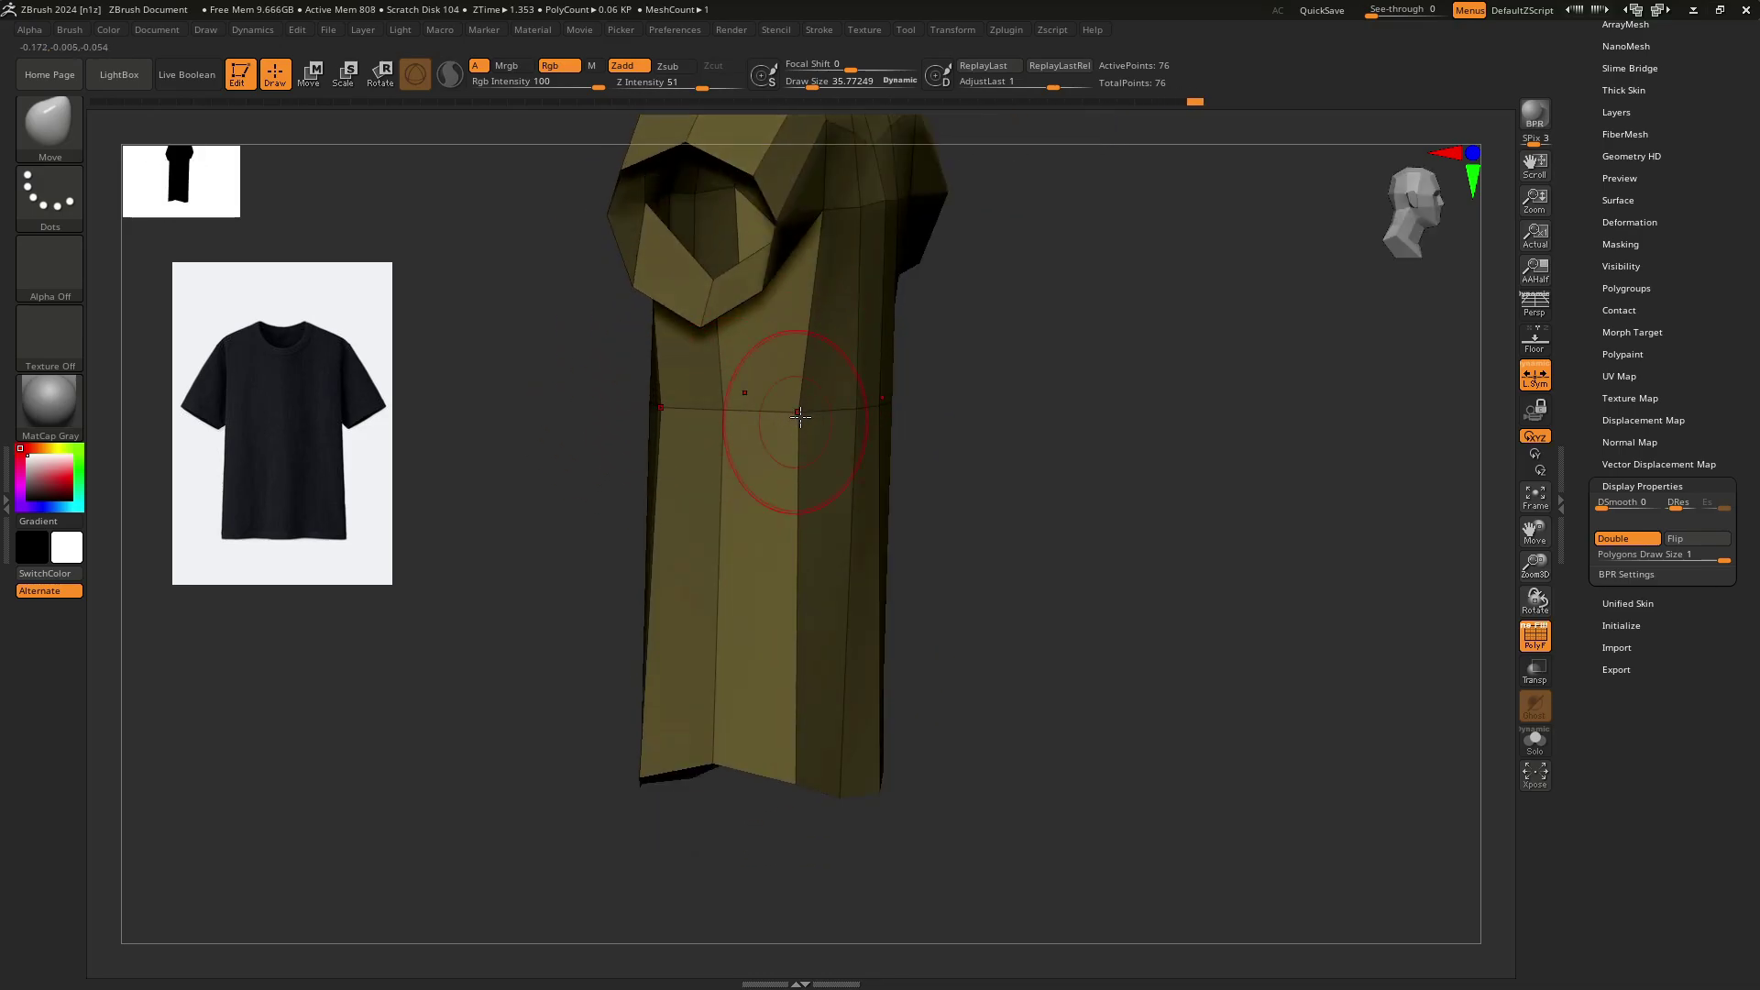
right_click_drag(759, 725, 778, 587, "alt")
right_click_drag(778, 587, 771, 410)
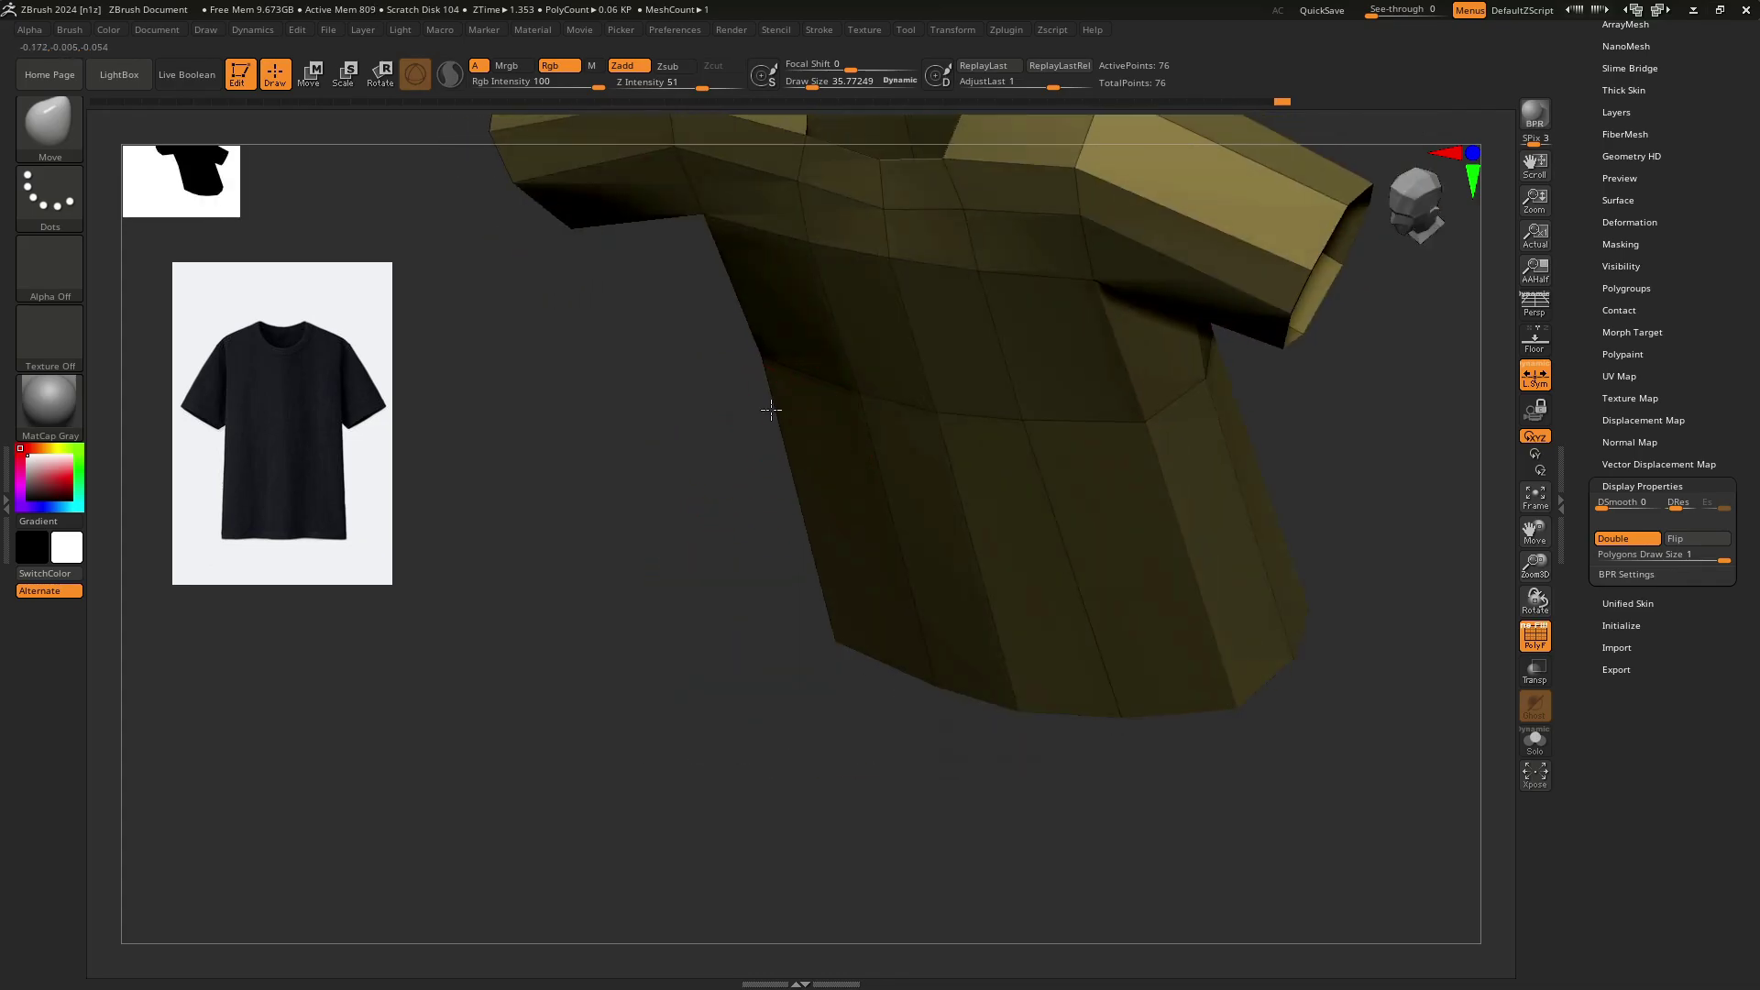
mouse_move(967, 414)
right_mouse_down("shift")
mouse_move(841, 376)
mouse_move(794, 523)
right_mouse_up("shift")
key("s")
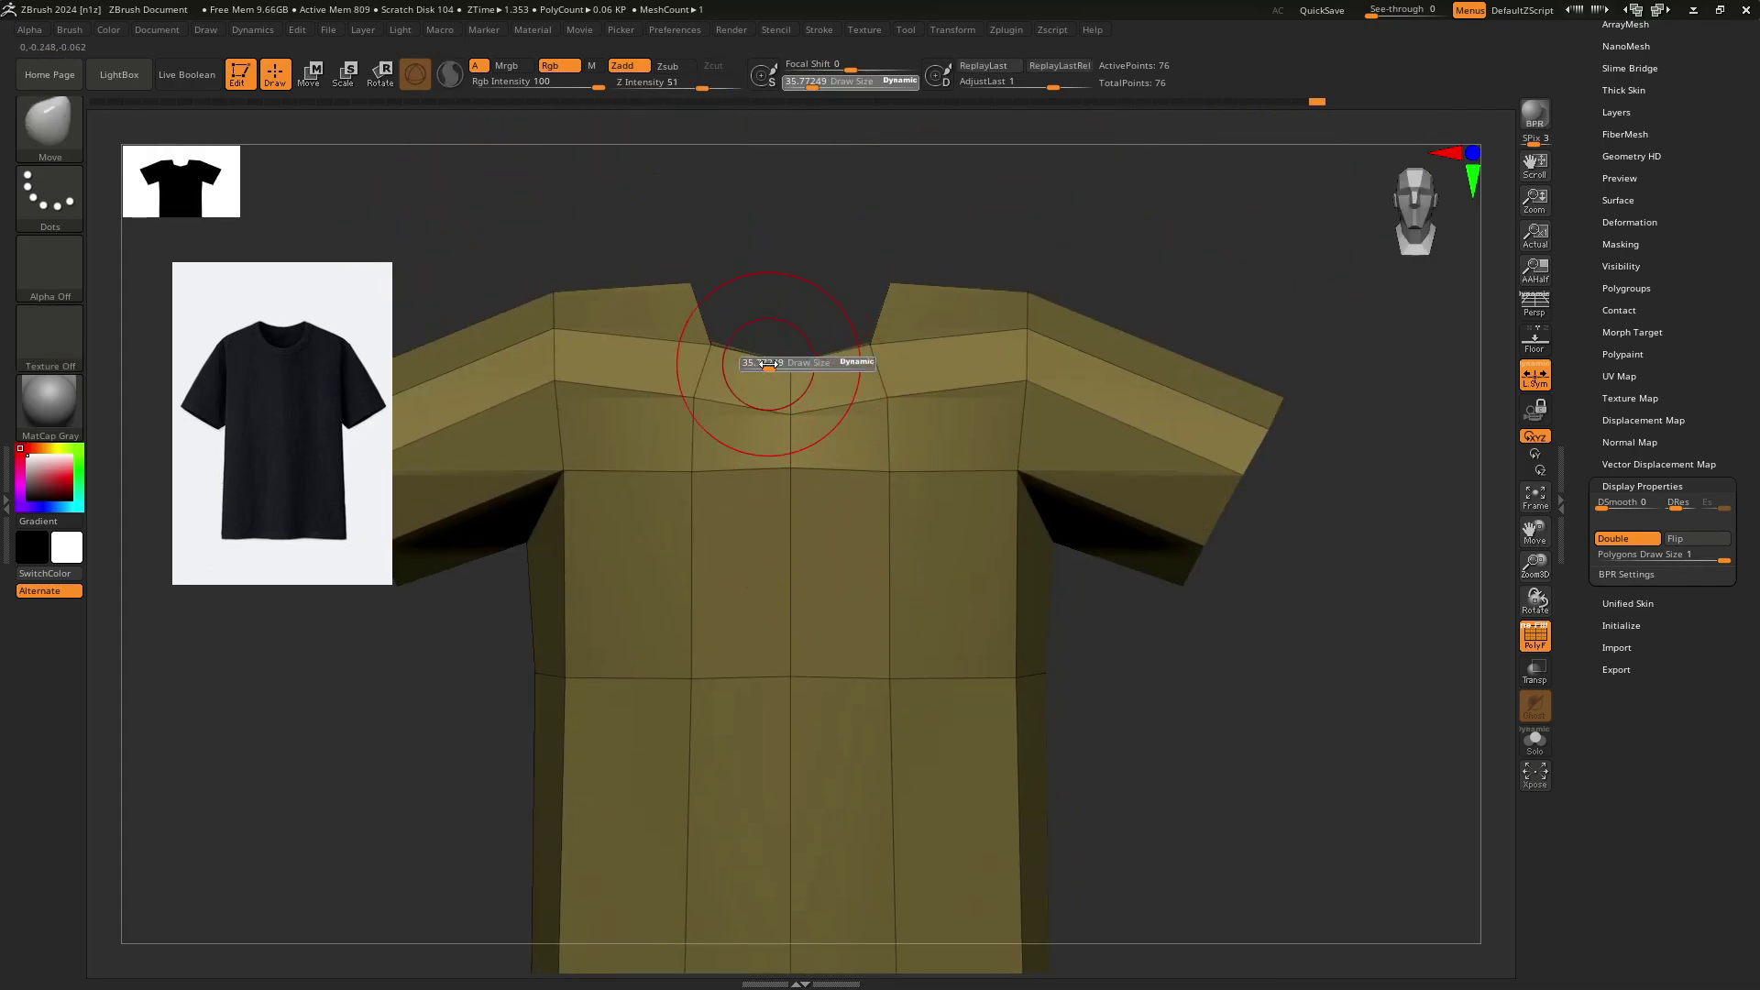
left_click_drag(775, 361, 763, 361)
right_click_drag(763, 361, 722, 366, "ctrl")
mouse_move(860, 197)
right_mouse_down("alt")
mouse_move(883, 314)
mouse_move(742, 307)
right_mouse_up("alt")
right_click_drag(743, 307, 809, 359)
right_click_drag(809, 360, 835, 403, "ctrl")
left_click_drag(1576, 275, 1574, 254)
mouse_move(963, 309)
right_mouse_down("shift")
mouse_move(849, 337)
mouse_move(802, 309)
right_mouse_up("shift")
right_click_drag(1063, 340, 1088, 338)
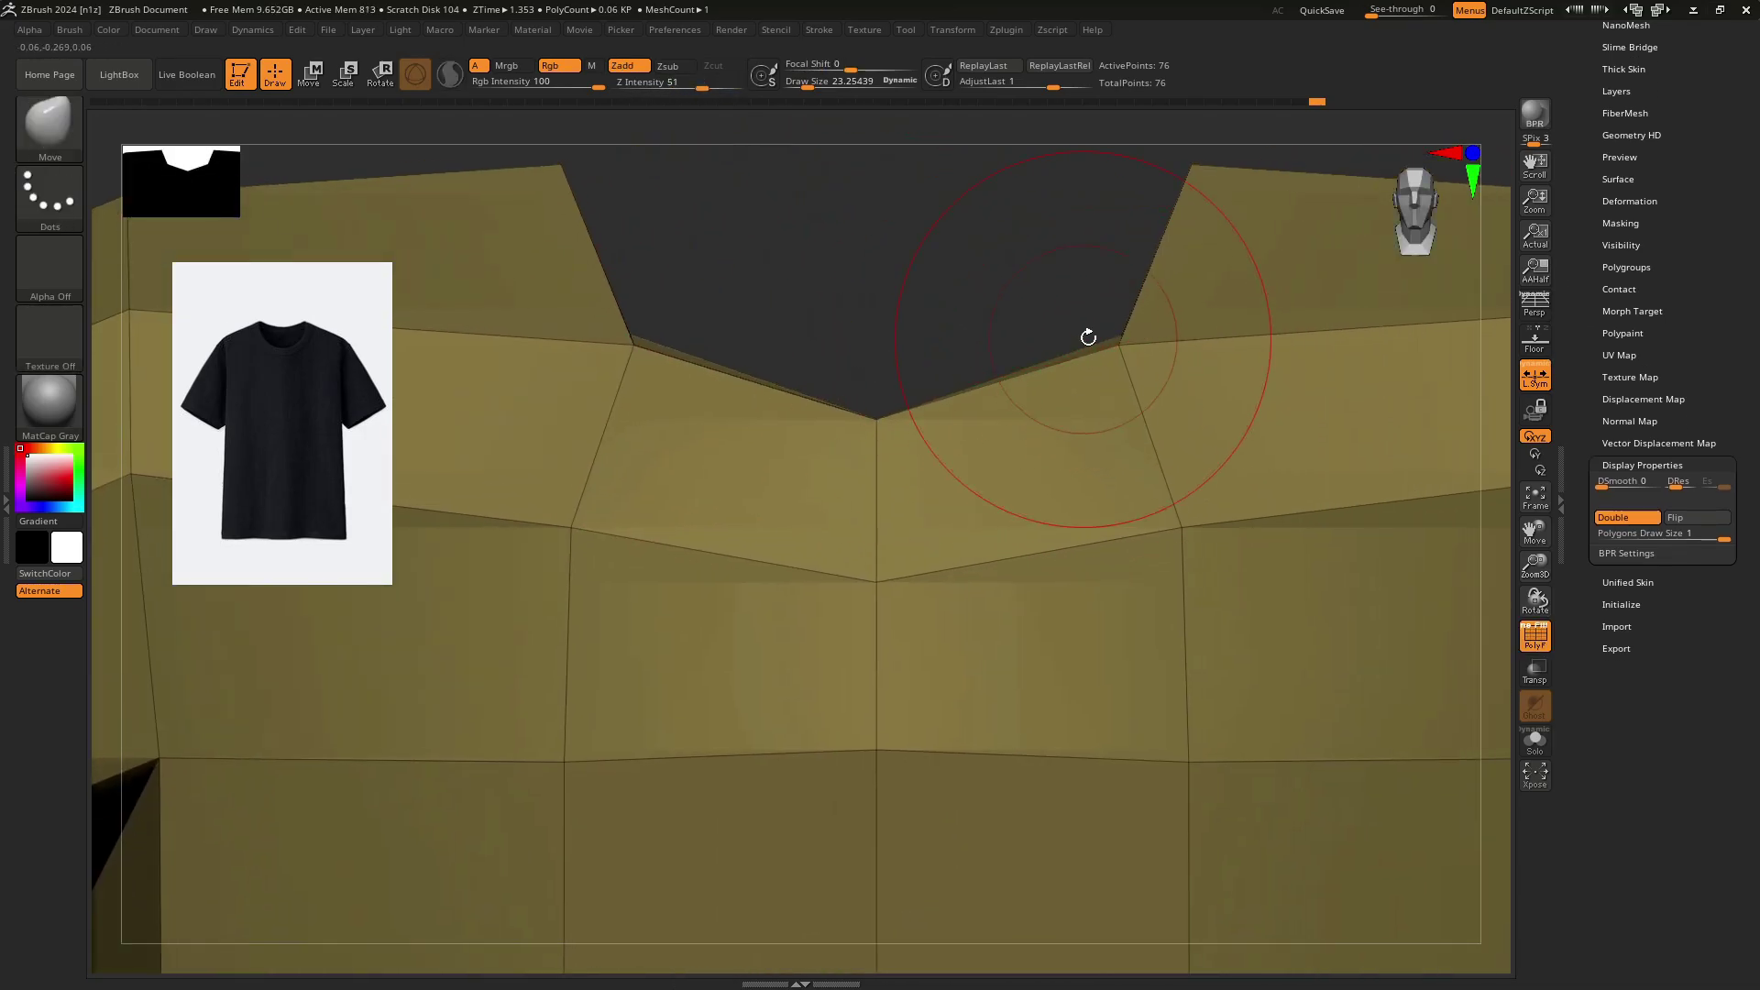
right_click_drag(1229, 421, 935, 360, "ctrl")
right_click_drag(935, 359, 1018, 354)
Apply Mirror And Weld to make both halves of the T-shirt symmetrical.
left_click_drag(1572, 352, 1675, 455)
left_click(1620, 327)
scroll(1635, 220, "down", 5)
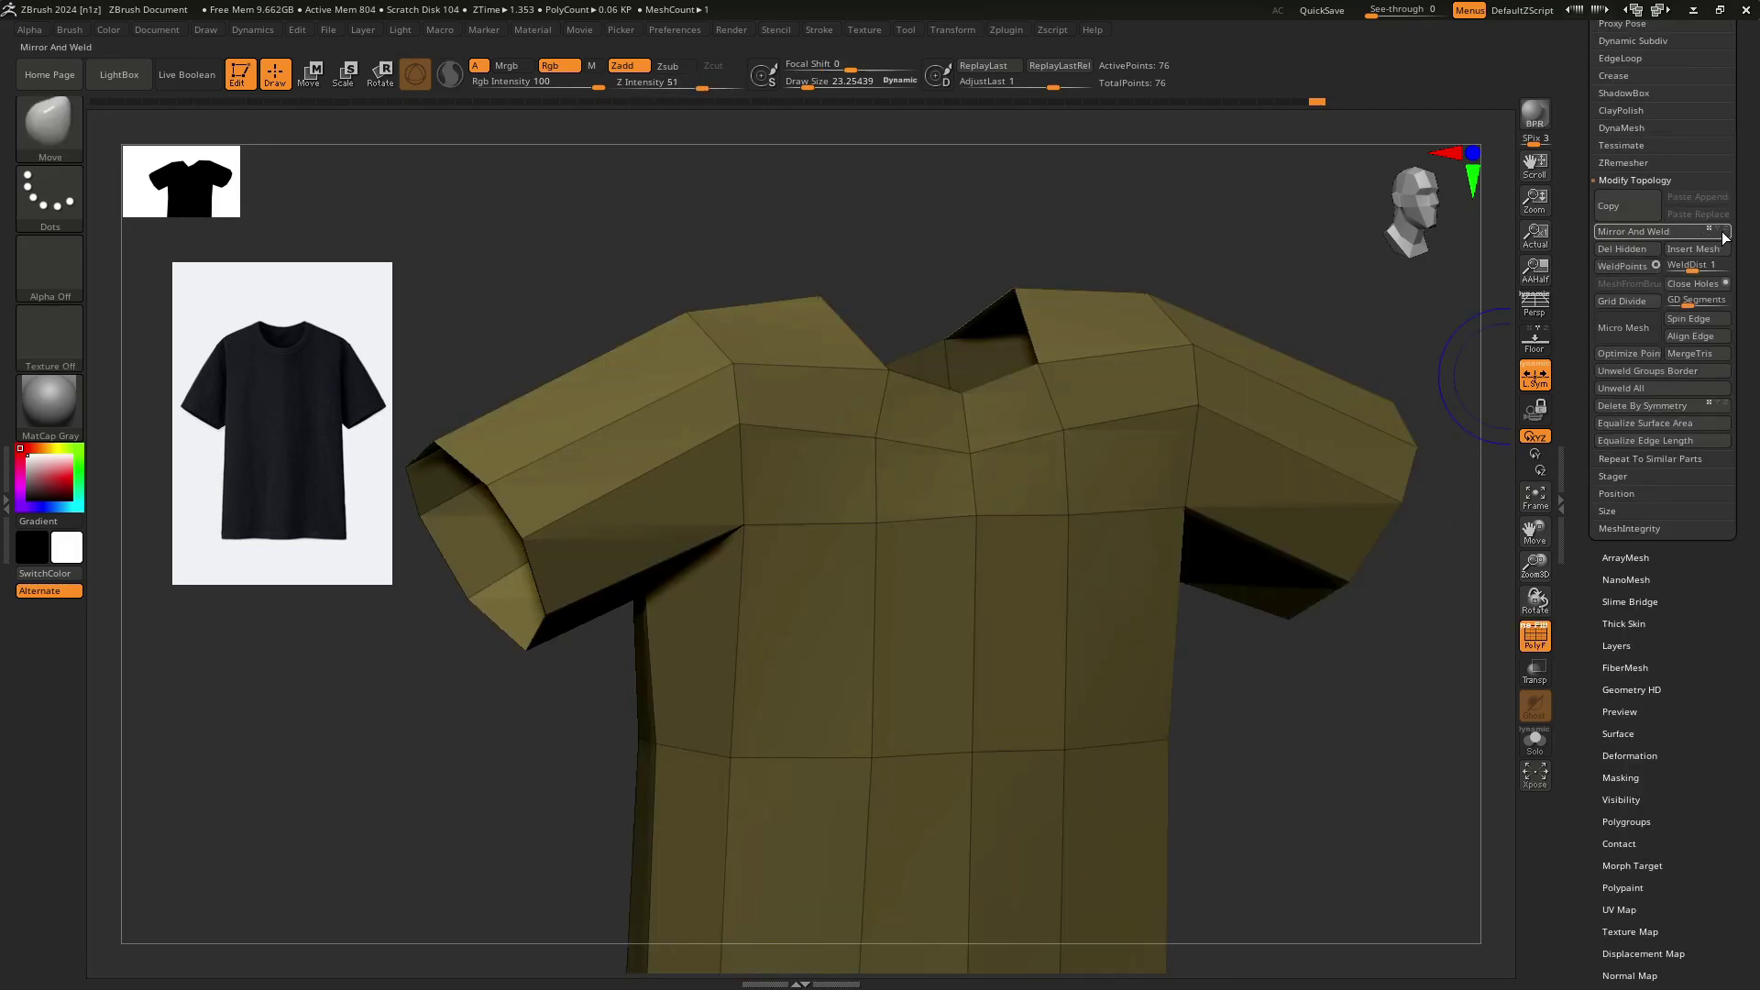
left_click(1658, 229)
Join the split points at the lower corner of the sleeve opening with ZModeler at a draw size of 1.
right_click_drag(1002, 393, 958, 440)
right_click_drag(958, 440, 665, 550, "ctrl")
mouse_move(665, 550)
right_mouse_down("alt")
mouse_move(819, 518)
mouse_move(806, 440)
right_mouse_up("alt")
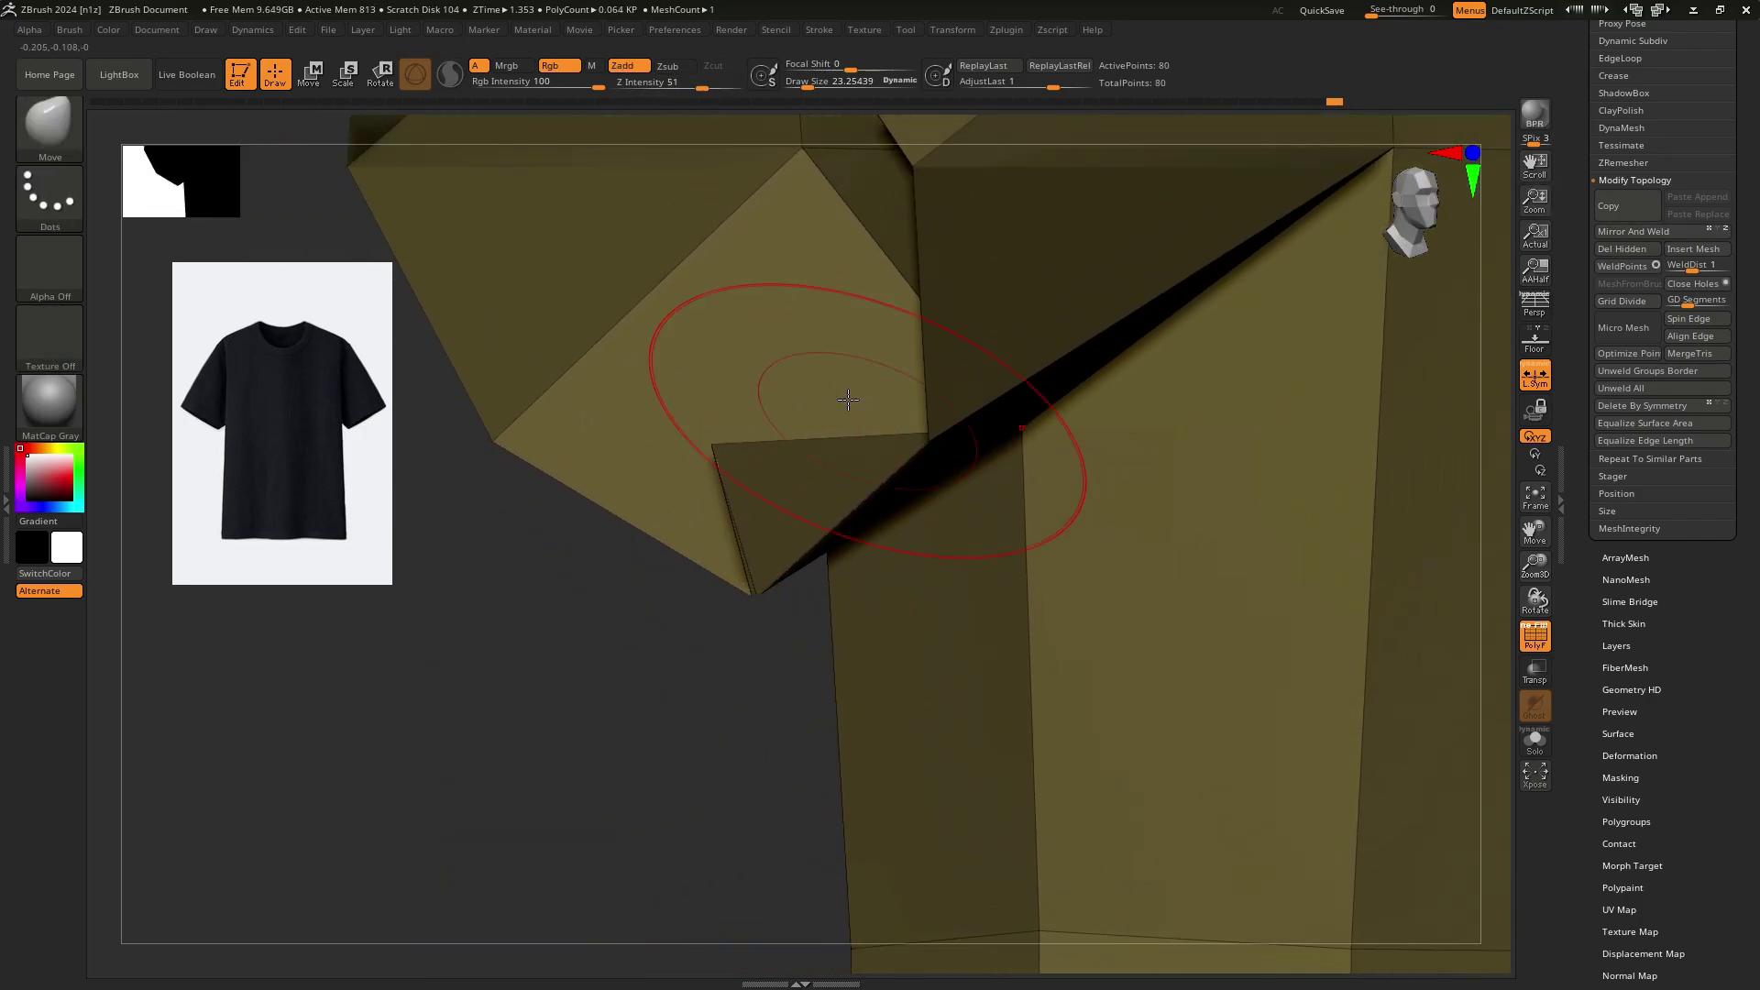
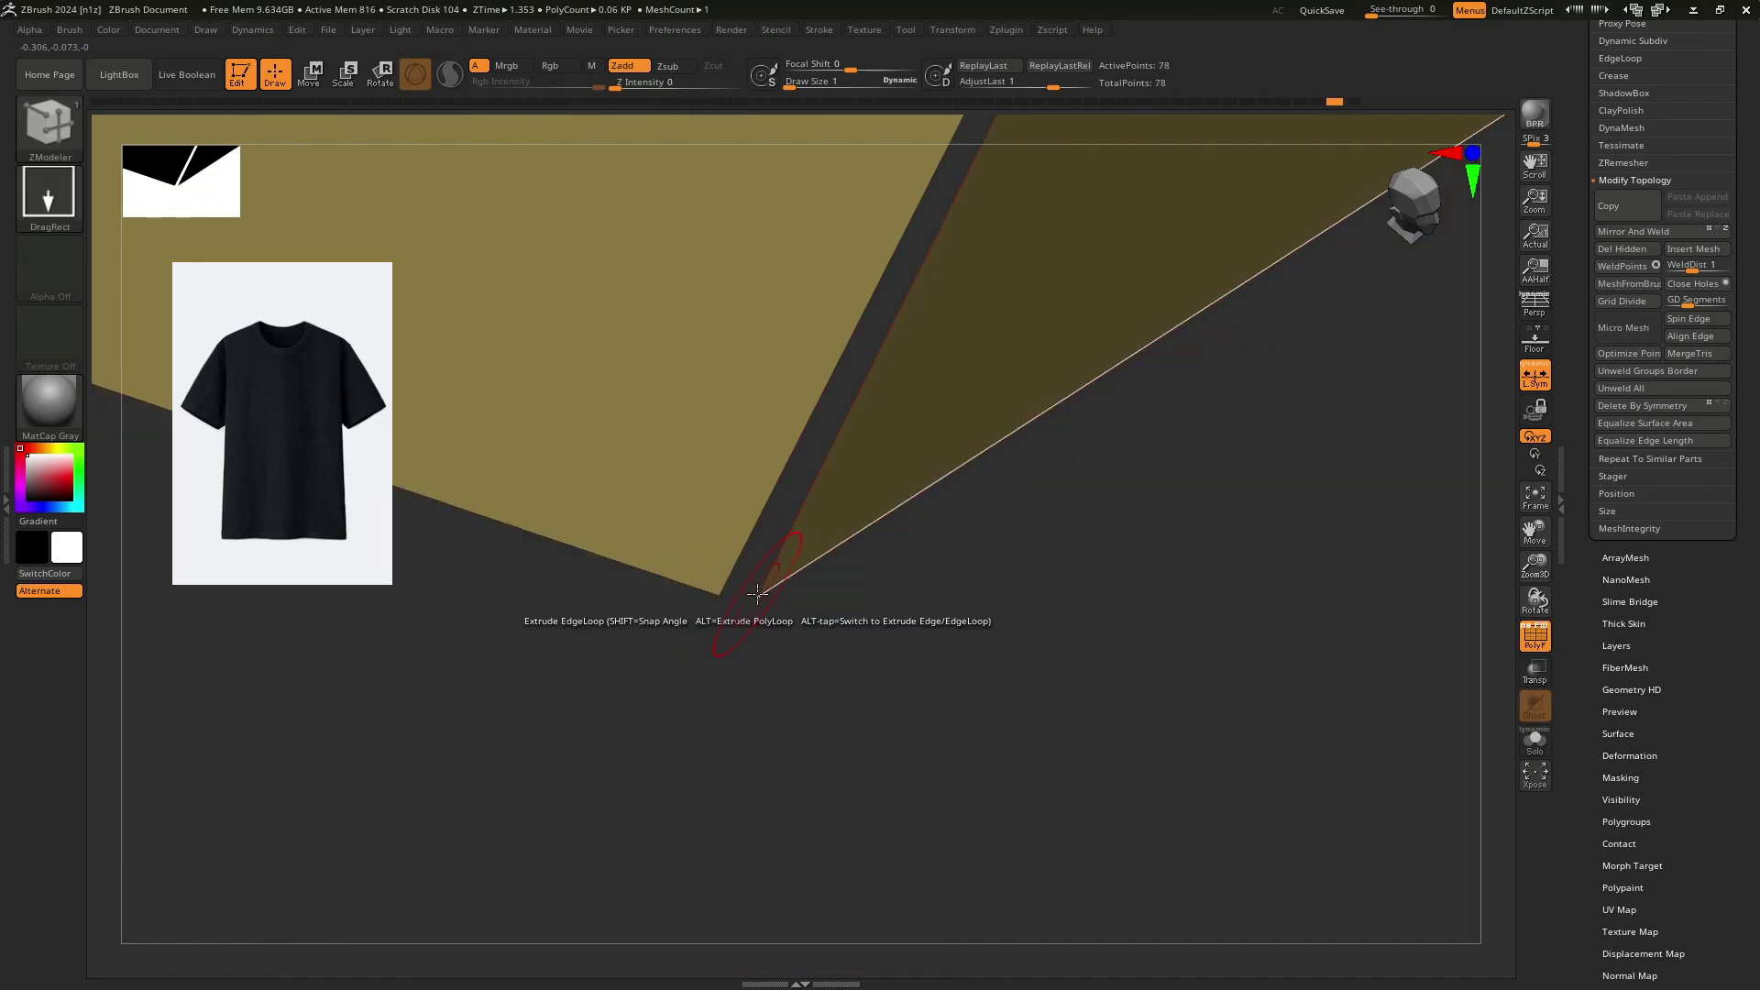
left_click(722, 594)
right_click_drag(734, 587, 871, 303, "ctrl")
right_click_drag(871, 303, 740, 437, "shift")
Set the ZModeler edge action to Insert with Multiple EdgeLoops and add a lengthwise loop through each shoulder and torso side.
right_click_drag(1054, 394, 995, 408)
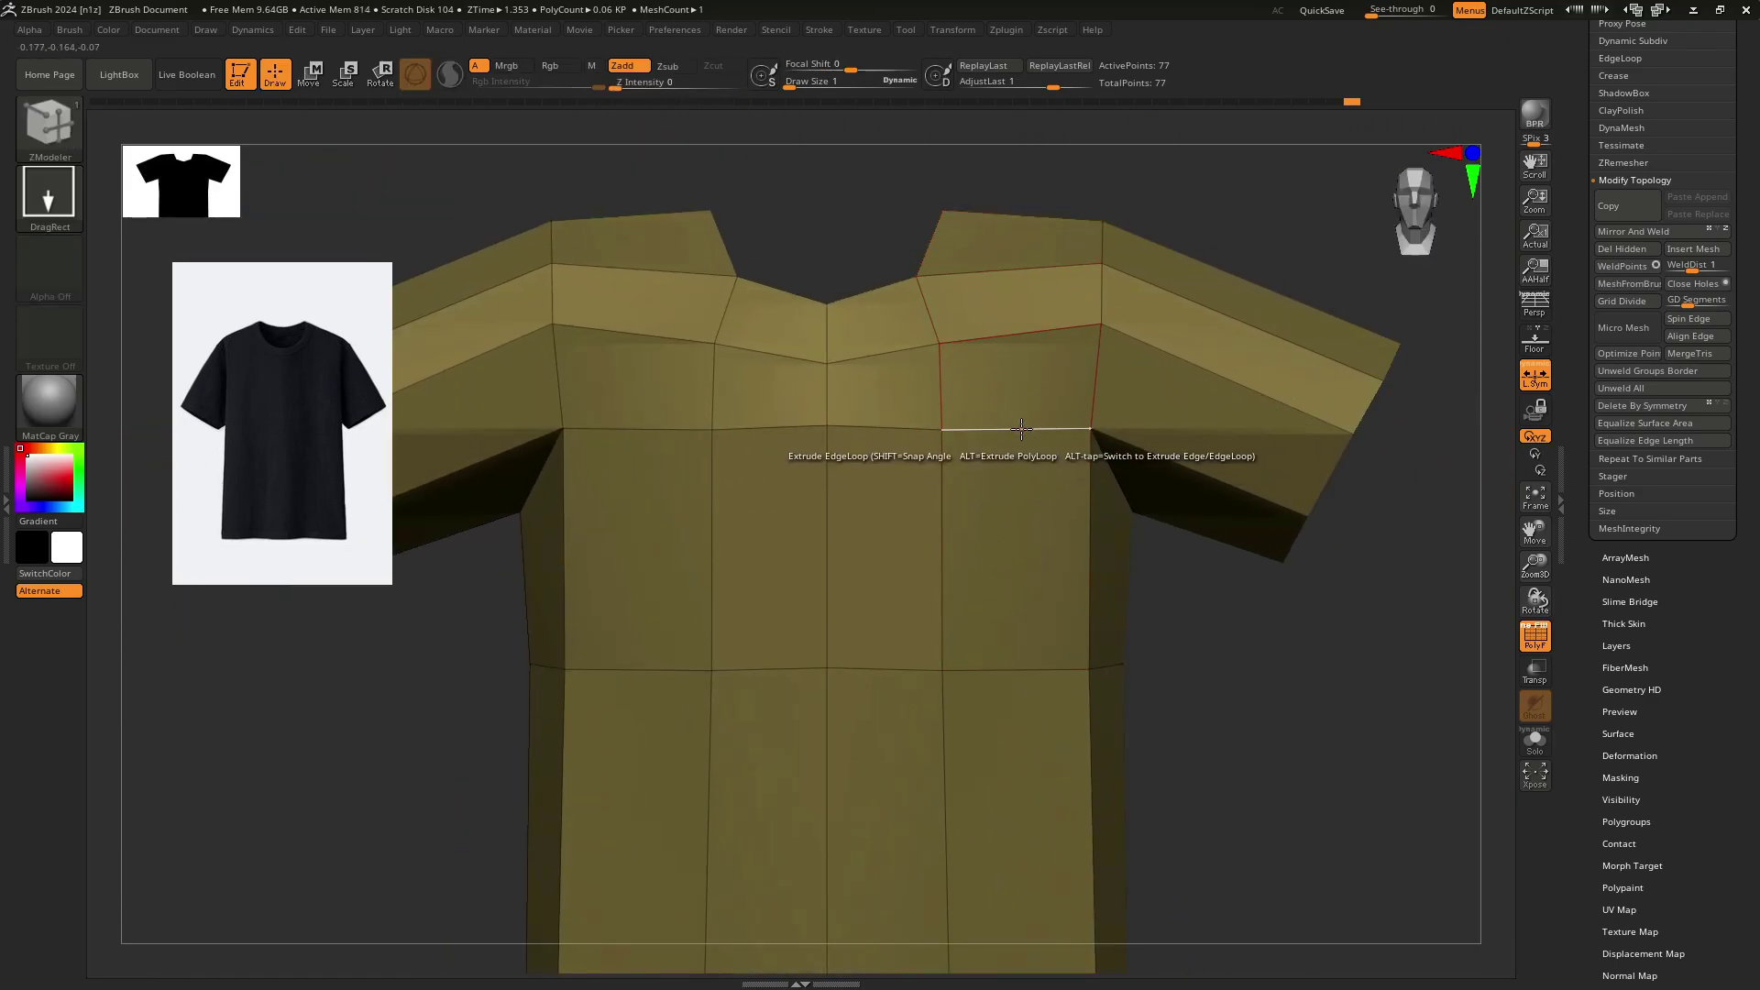
key("space")
left_click(973, 447)
left_click(1013, 424)
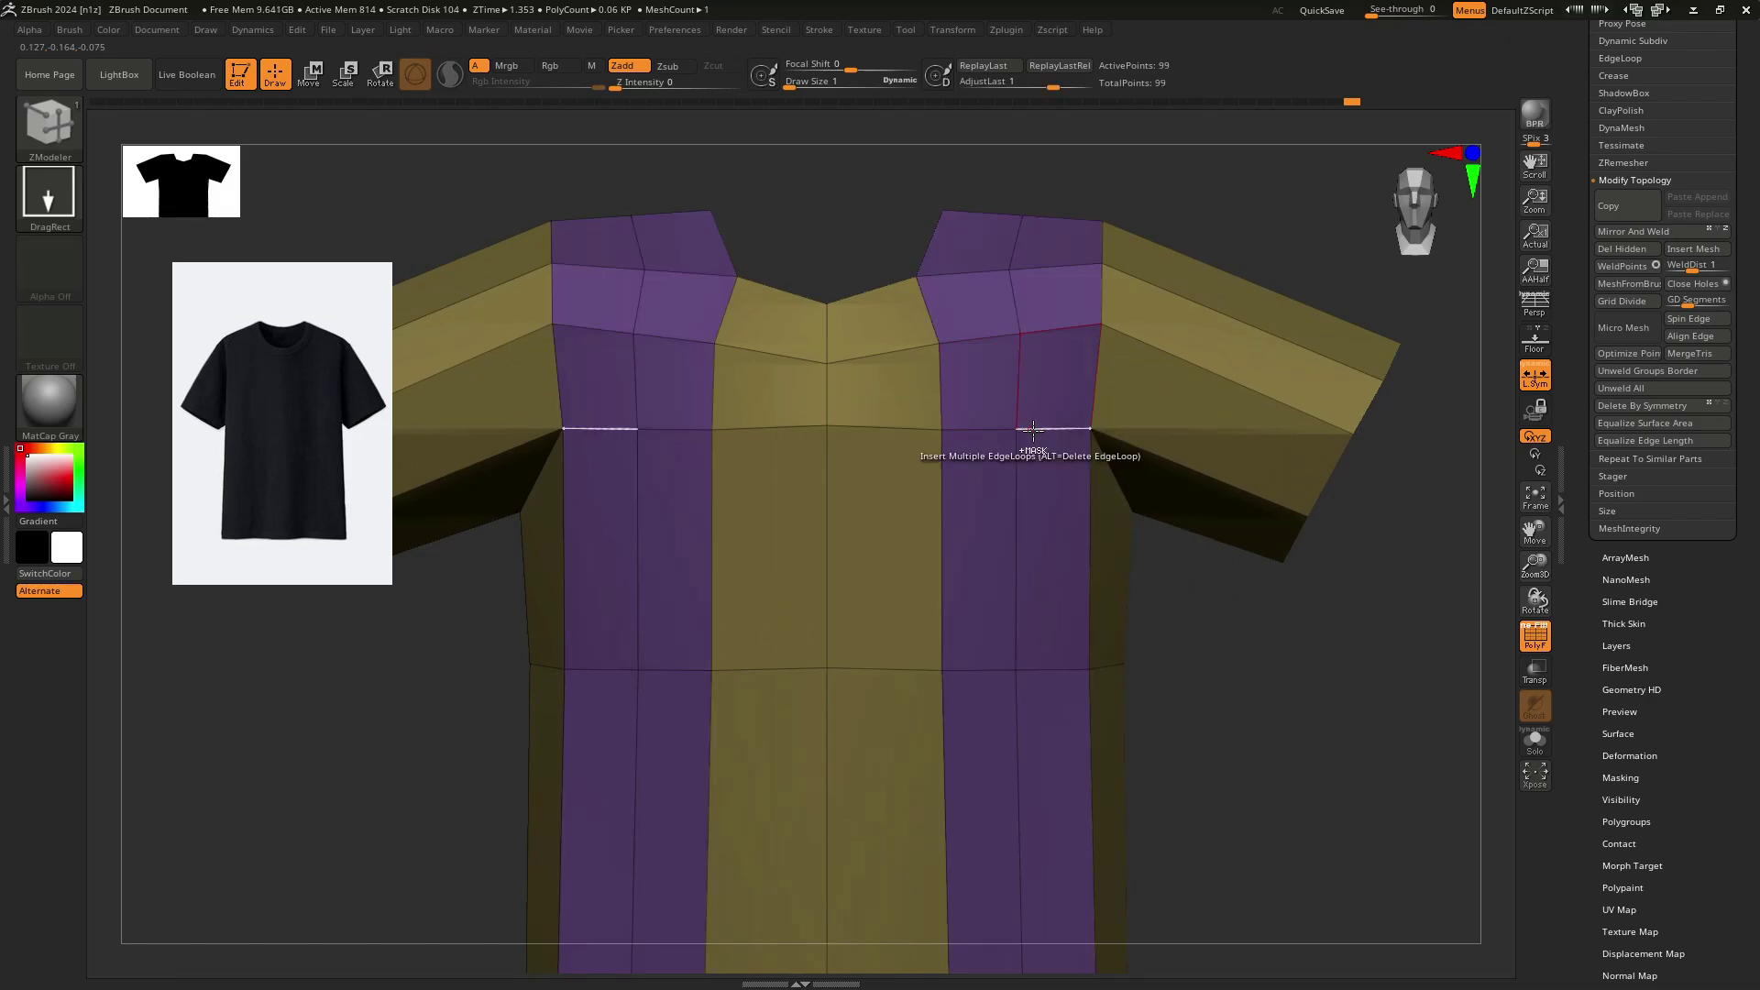
right_click_drag(1033, 431, 1073, 358, "ctrl")
right_click_drag(1073, 358, 935, 404, "ctrl")
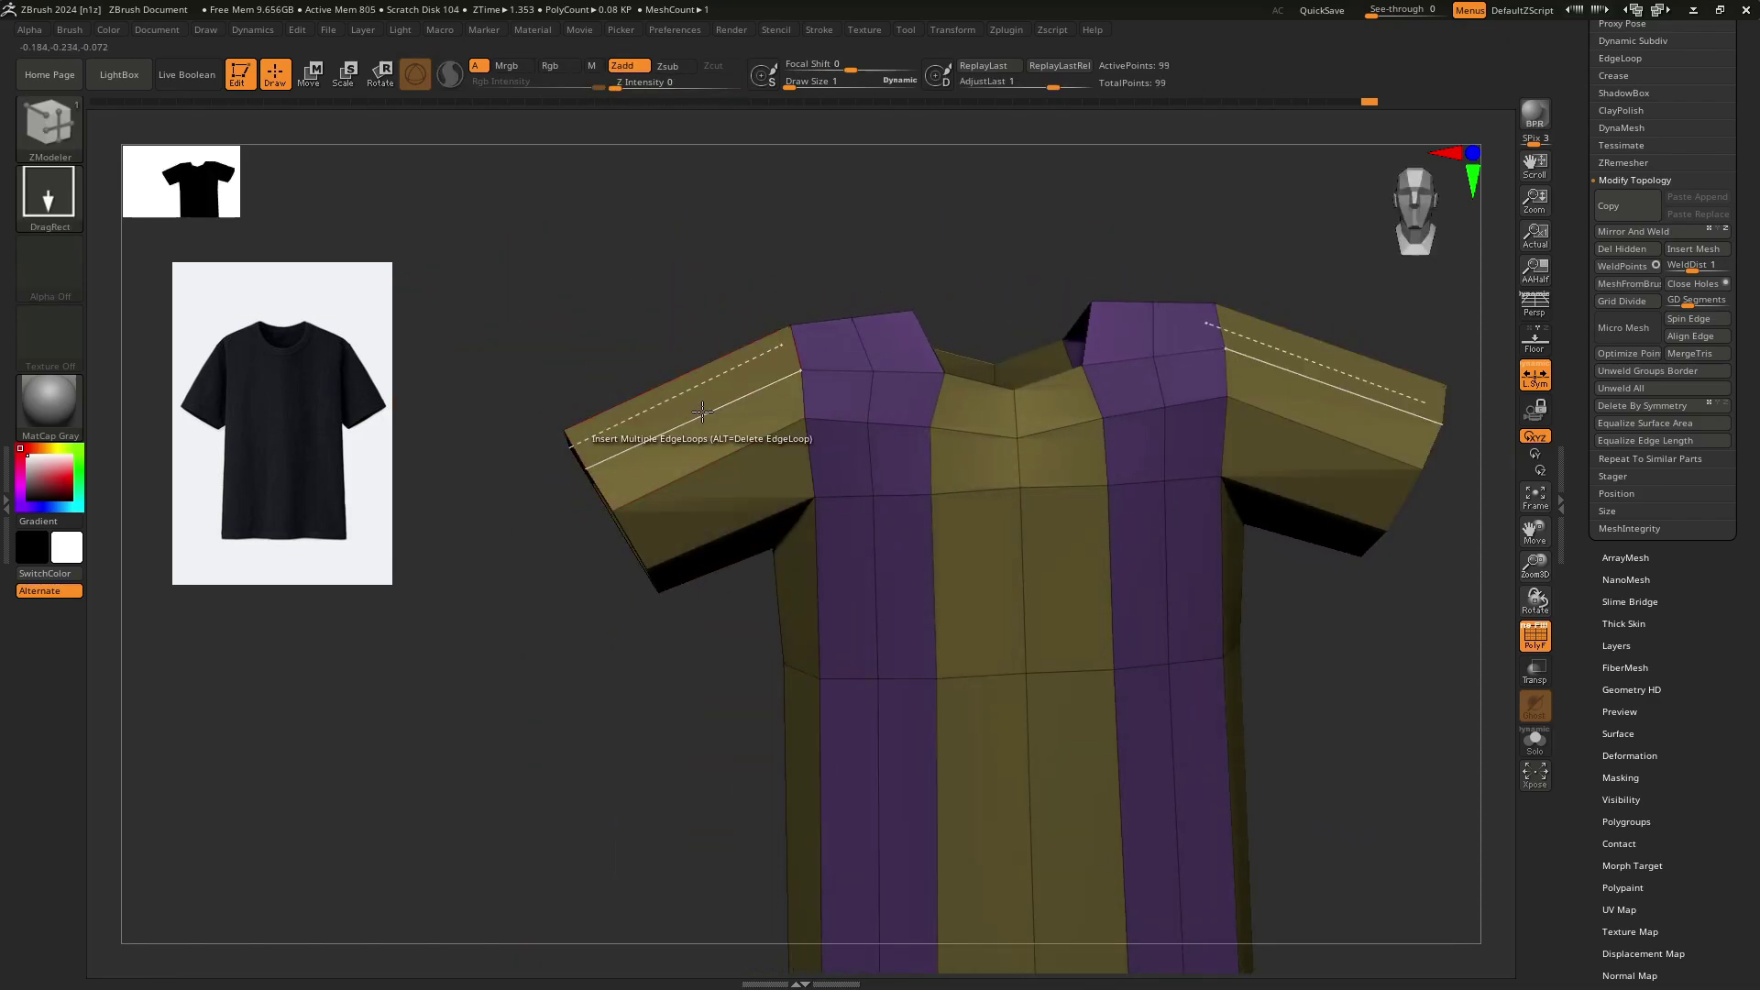
Insert edge loops around both sleeves, one near the cuff and one near the armhole.
right_click(702, 413)
left_click(700, 621)
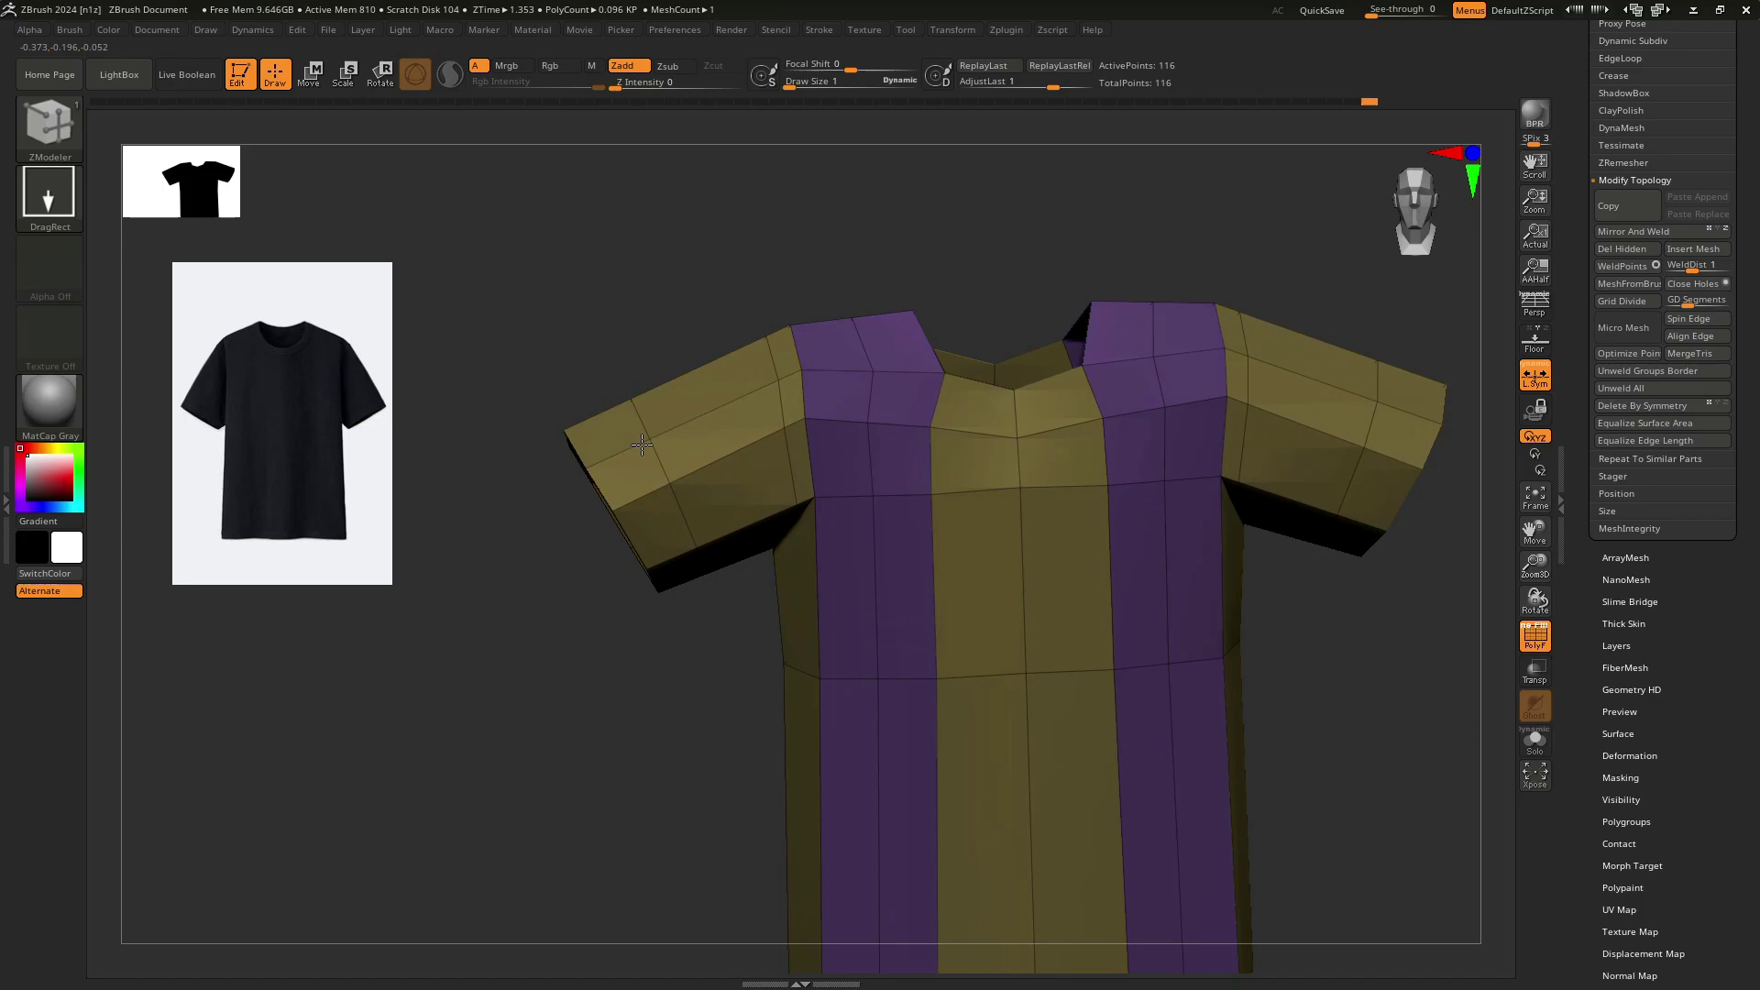
right_click_drag(880, 459, 1045, 380, "shift")
right_click_drag(1045, 380, 823, 486, "ctrl")
left_click(758, 484, "alt")
mouse_move(692, 447)
right_mouse_down("alt")
mouse_move(789, 525)
mouse_move(773, 487)
mouse_move(798, 424)
mouse_move(887, 568)
right_mouse_up("alt")
Shape the neckline with the Move brush at a draw size of about 17, lowering its front edge.
key("b")
key("m")
key("v")
key("s")
key("s")
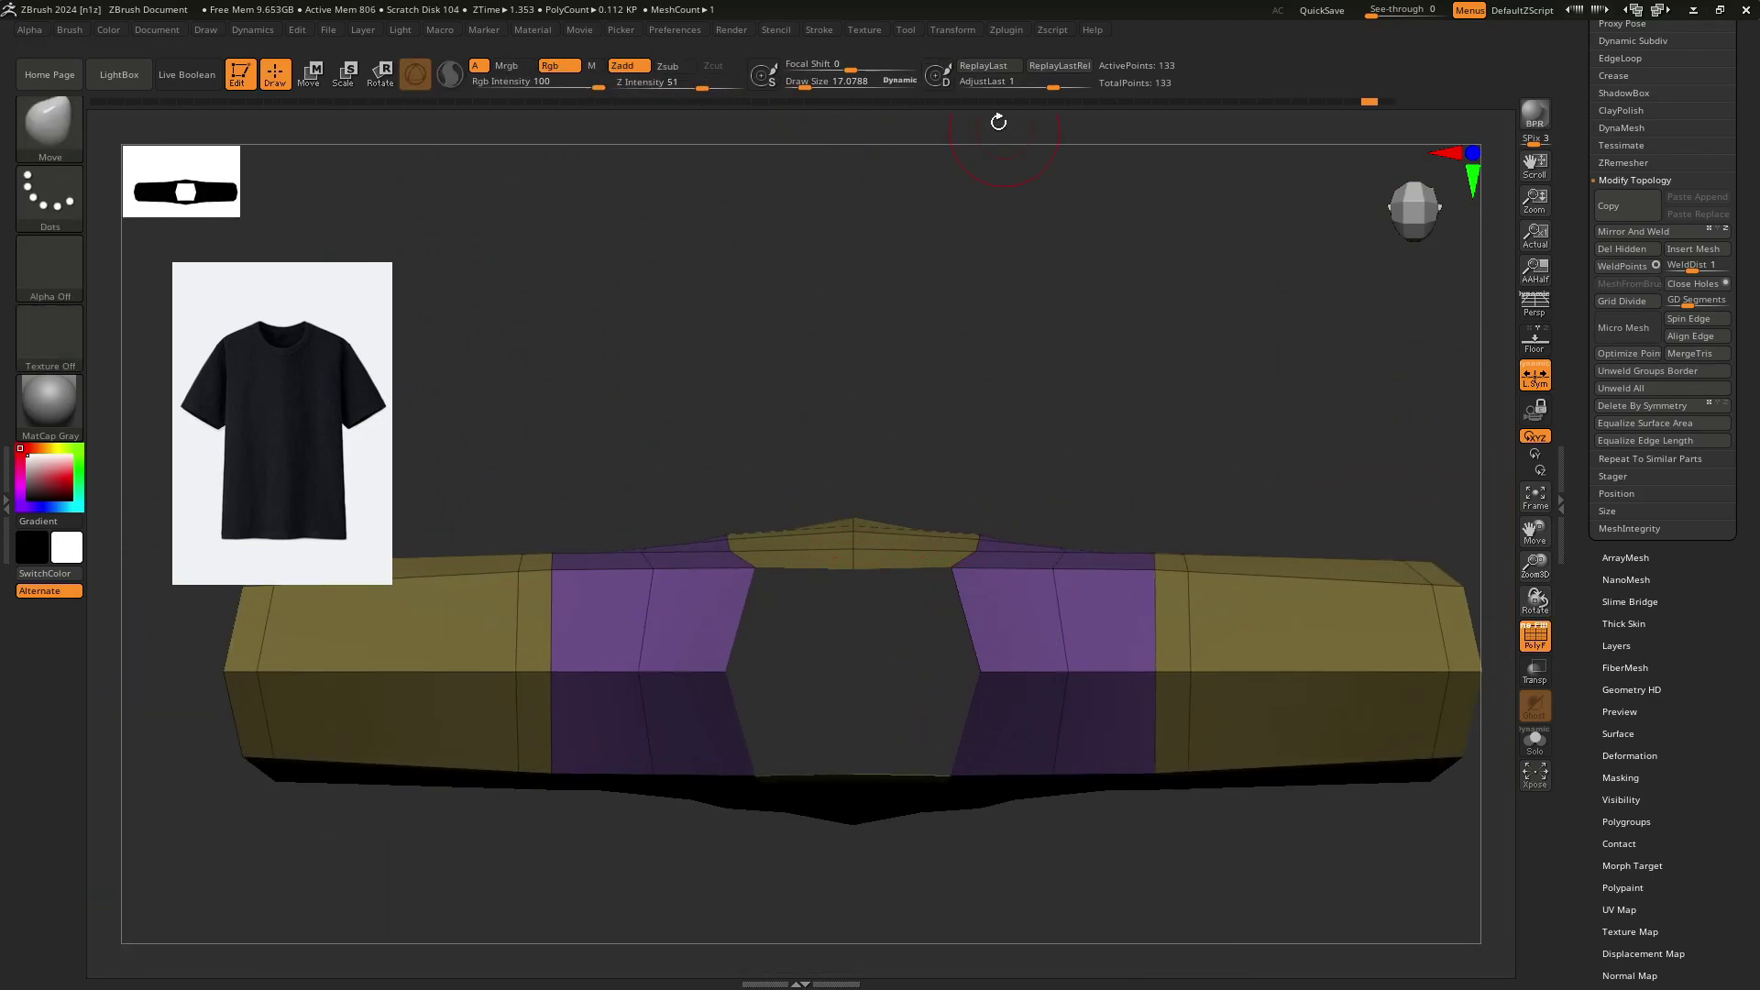
key("space")
right_click_drag(757, 610, 623, 504, "alt")
mouse_move(761, 397)
left_mouse_down()
mouse_move(754, 375)
mouse_move(687, 418)
left_mouse_up()
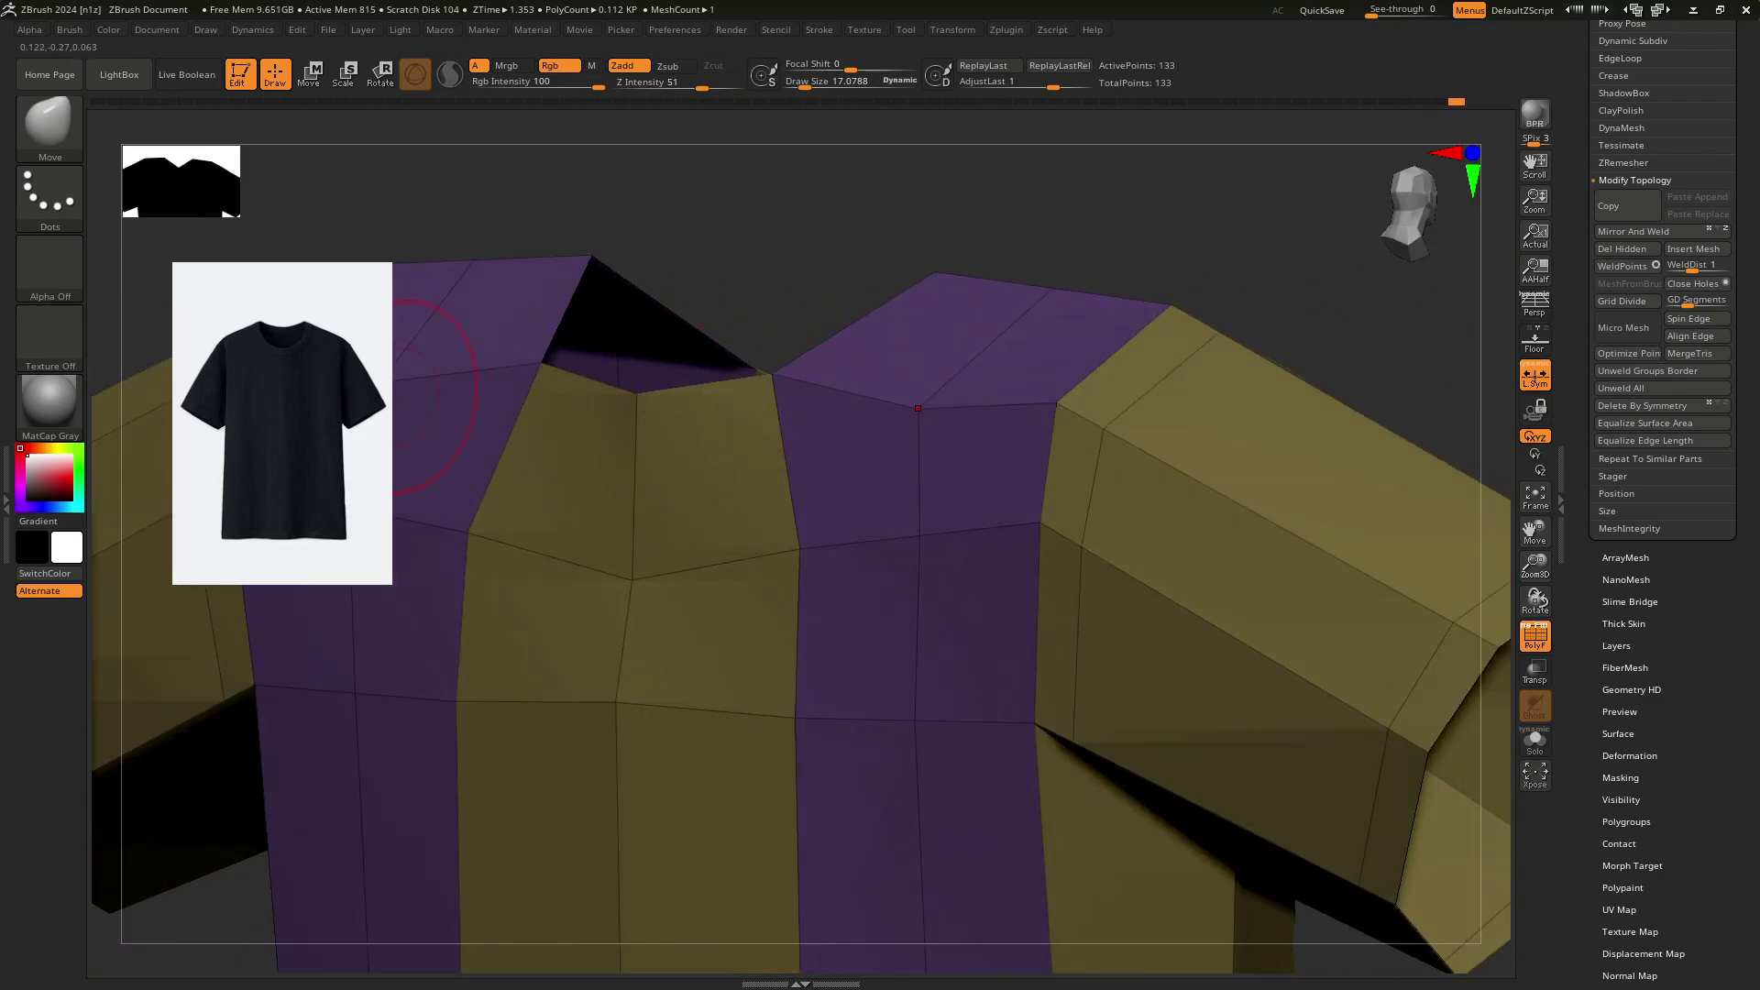
left_click_drag(414, 396, 837, 418)
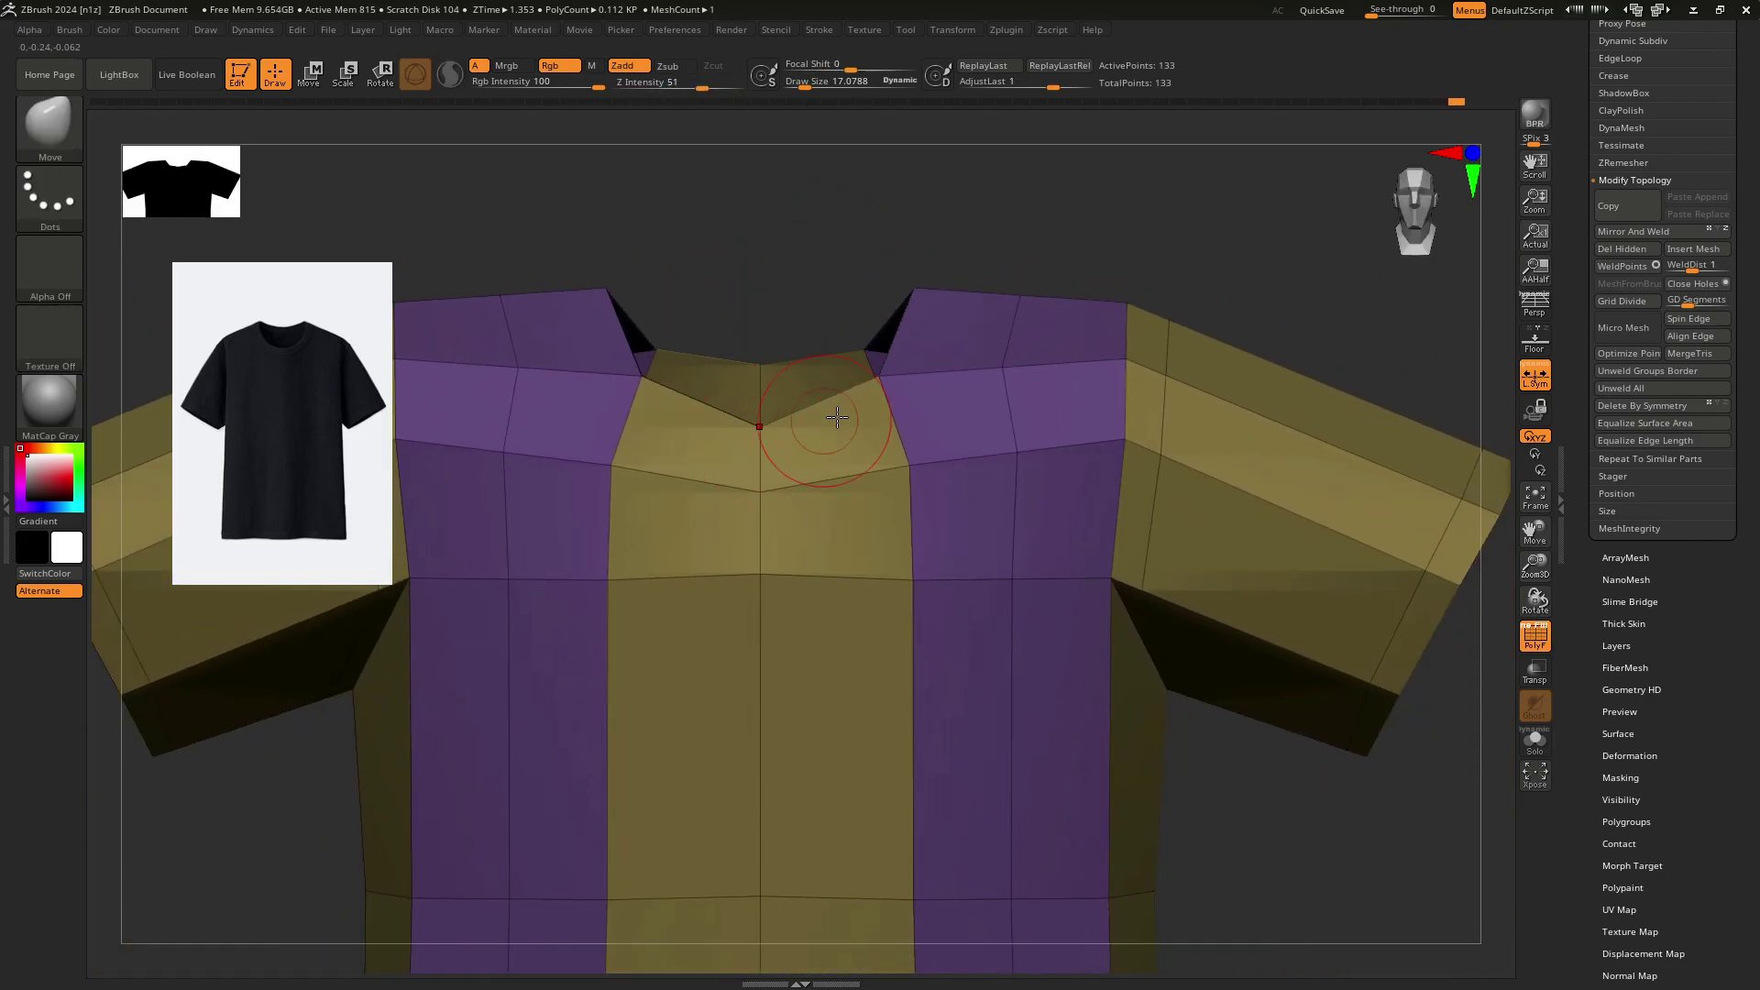
right_click_drag(650, 413, 763, 472, "alt")
right_click_drag(763, 472, 762, 450, "ctrl")
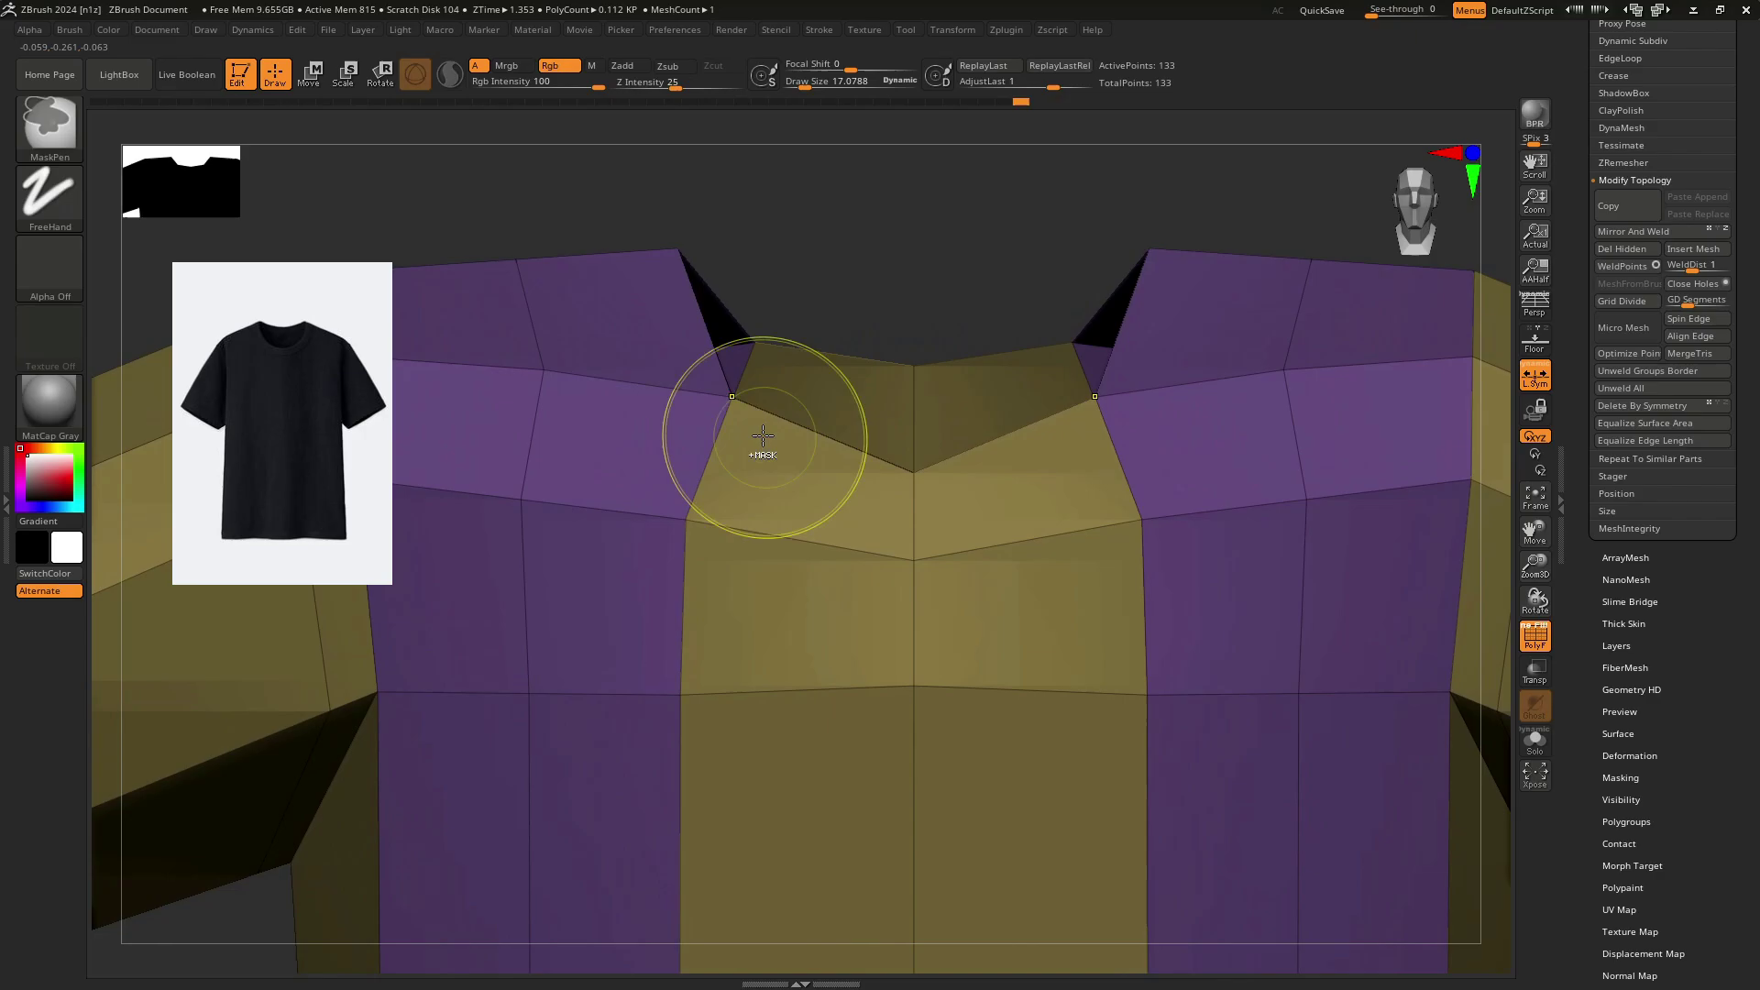
mouse_move(896, 504)
right_mouse_down("ctrl")
mouse_move(758, 499)
mouse_move(755, 421)
mouse_move(734, 424)
right_mouse_up("ctrl")
right_click_drag(890, 440, 818, 382, "alt")
Mark the centre and side polygons of the torso, front and back, as a temporary ZModeler polygroup.
key("b")
key("z")
key("m")
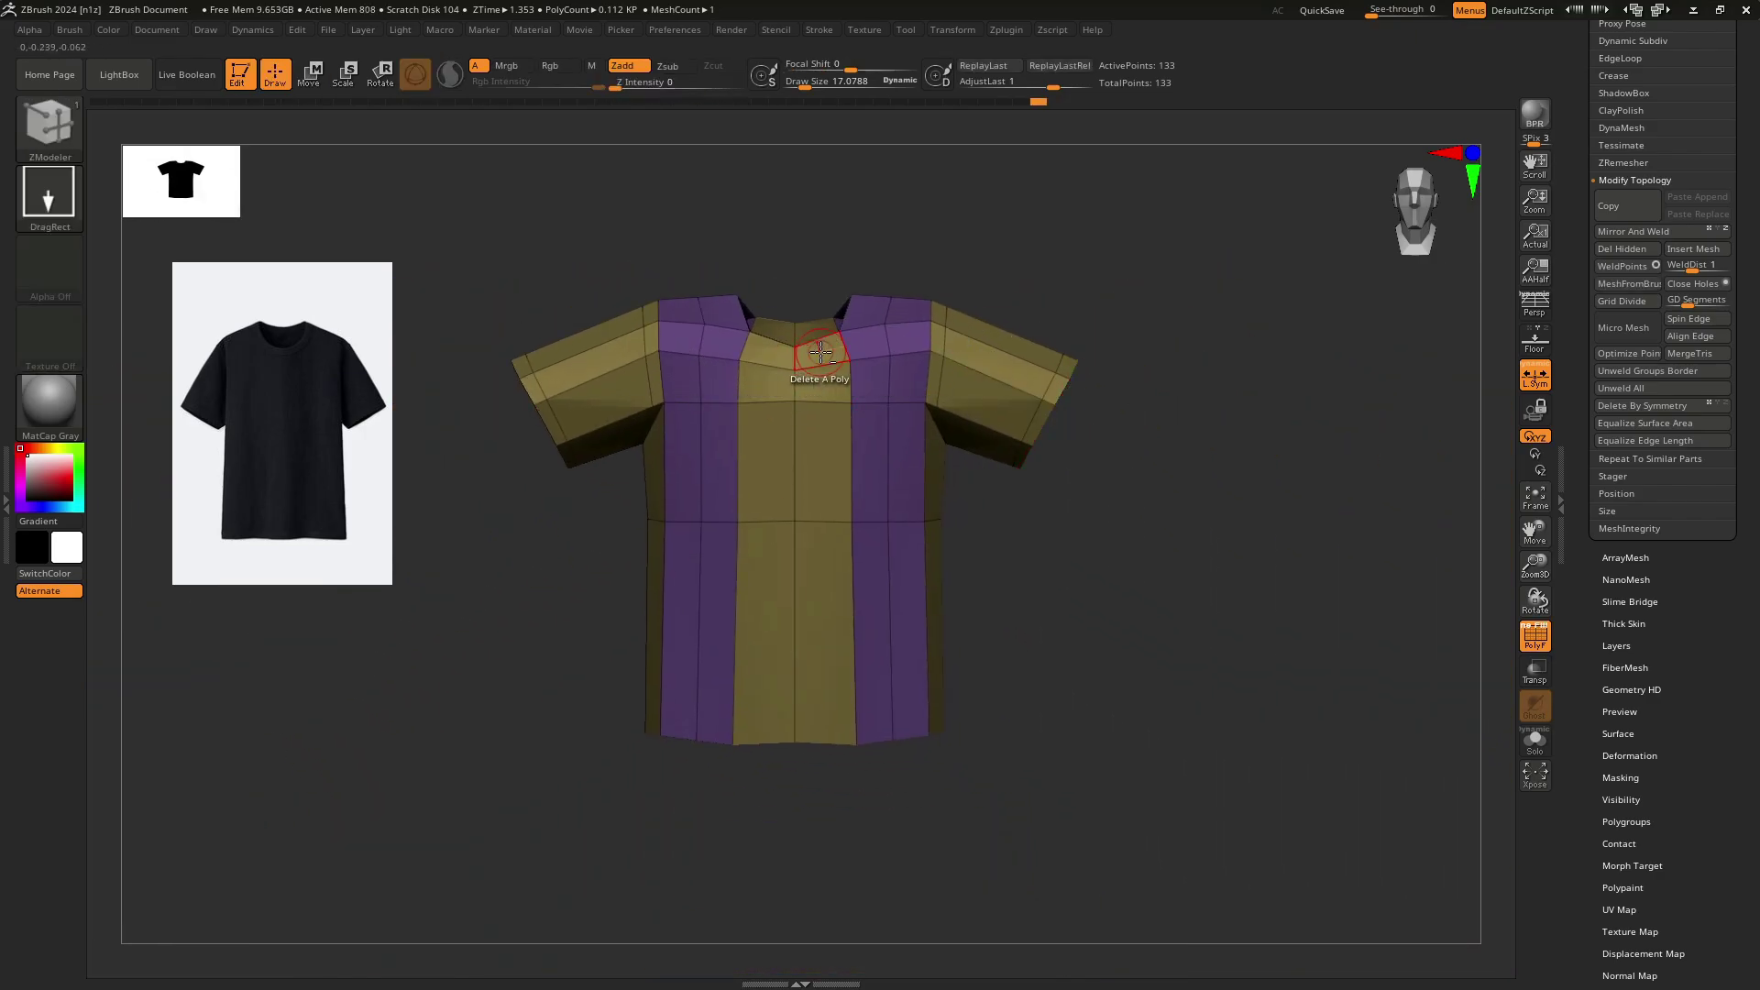
left_click_drag(822, 395, 806, 614, "alt")
right_click_drag(880, 367, 1091, 307)
left_click_drag(656, 472, 629, 478, "alt")
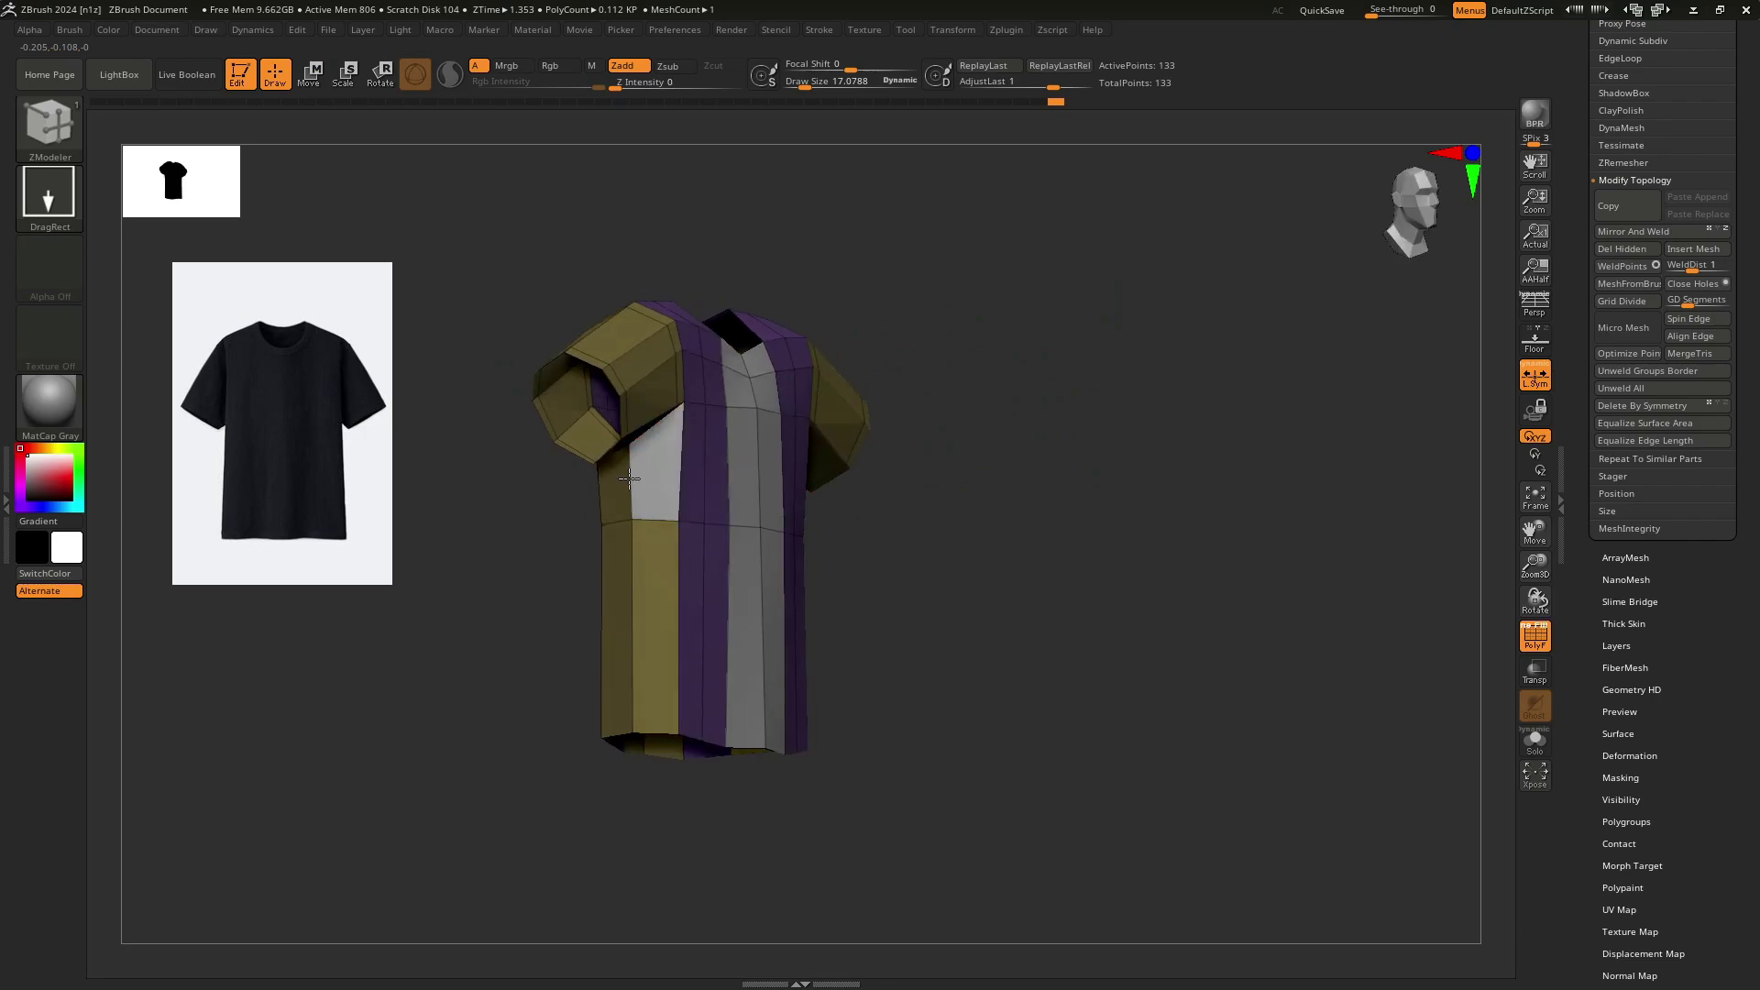
mouse_move(500, 504)
right_mouse_down()
mouse_move(676, 534)
mouse_move(761, 525)
right_mouse_up()
mouse_move(580, 468)
left_mouse_down("alt")
mouse_move(578, 431)
mouse_move(609, 581)
left_mouse_up("alt")
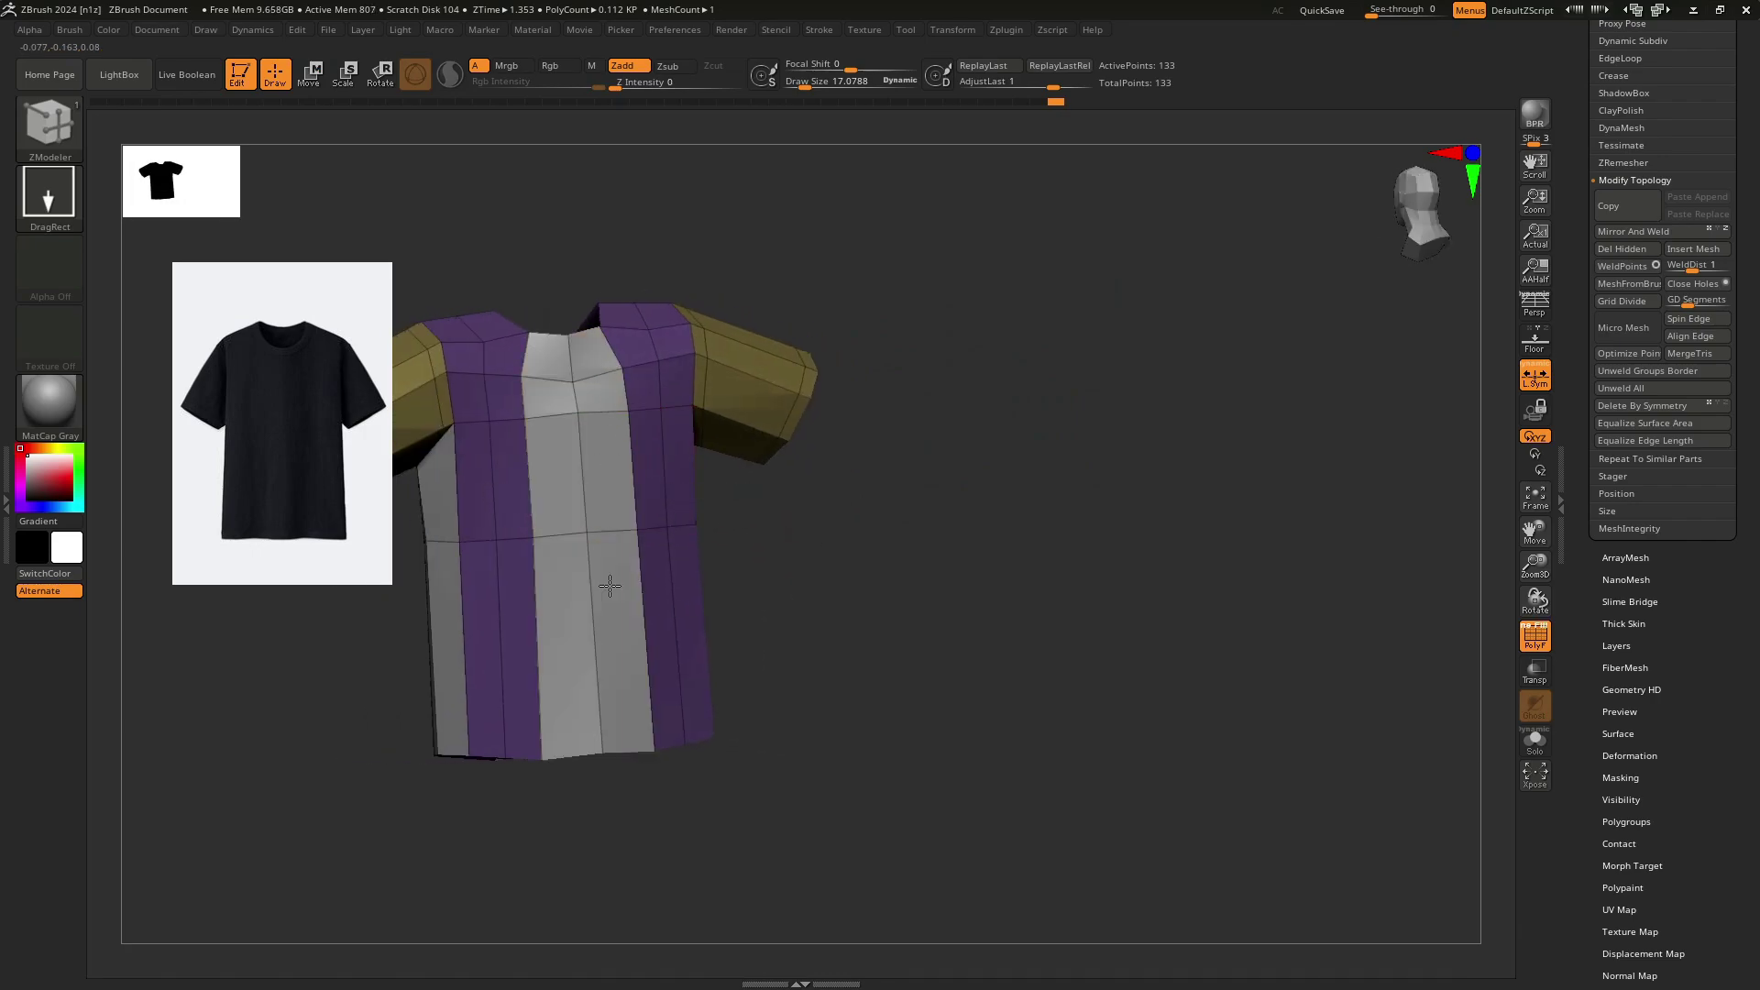
right_click_drag(935, 527, 642, 514)
right_click_drag(587, 458, 550, 481)
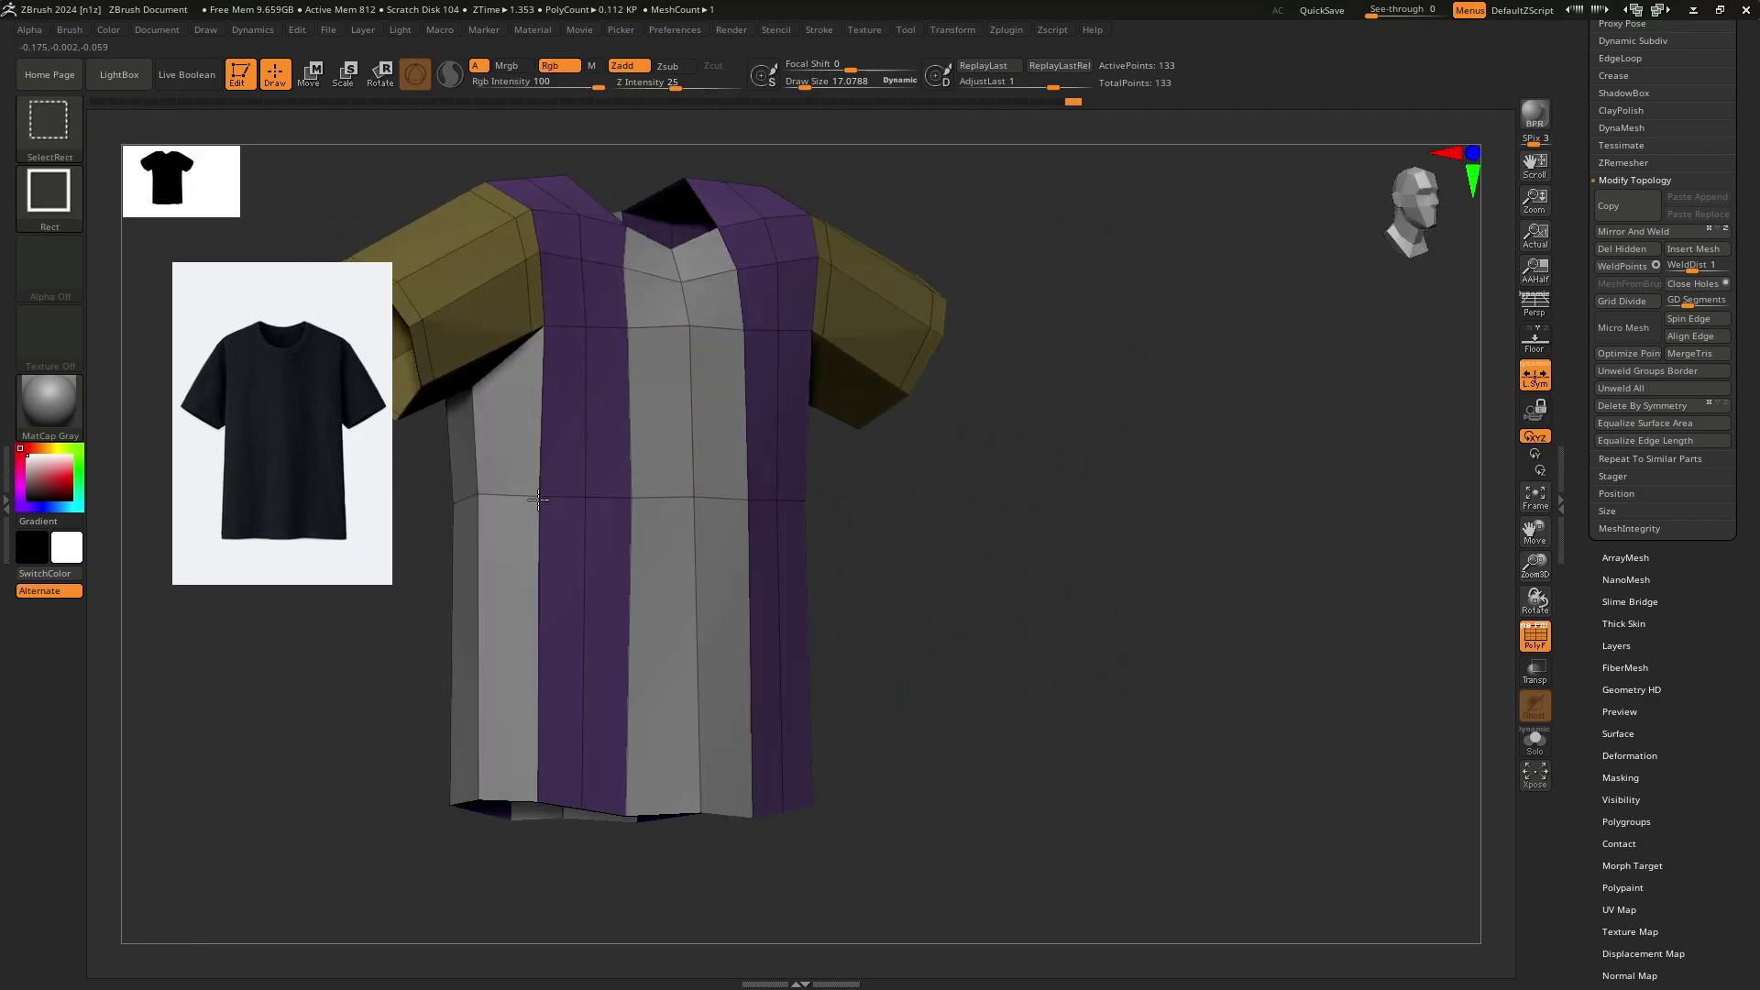
Isolate the torso without the sleeves, regroup it into a single polygroup, and show the whole shirt again.
double_click(477, 358, "ctrl+shift")
right_click_drag(605, 412, 794, 436)
key("ctrl+w")
left_click(962, 476, "ctrl+shift")
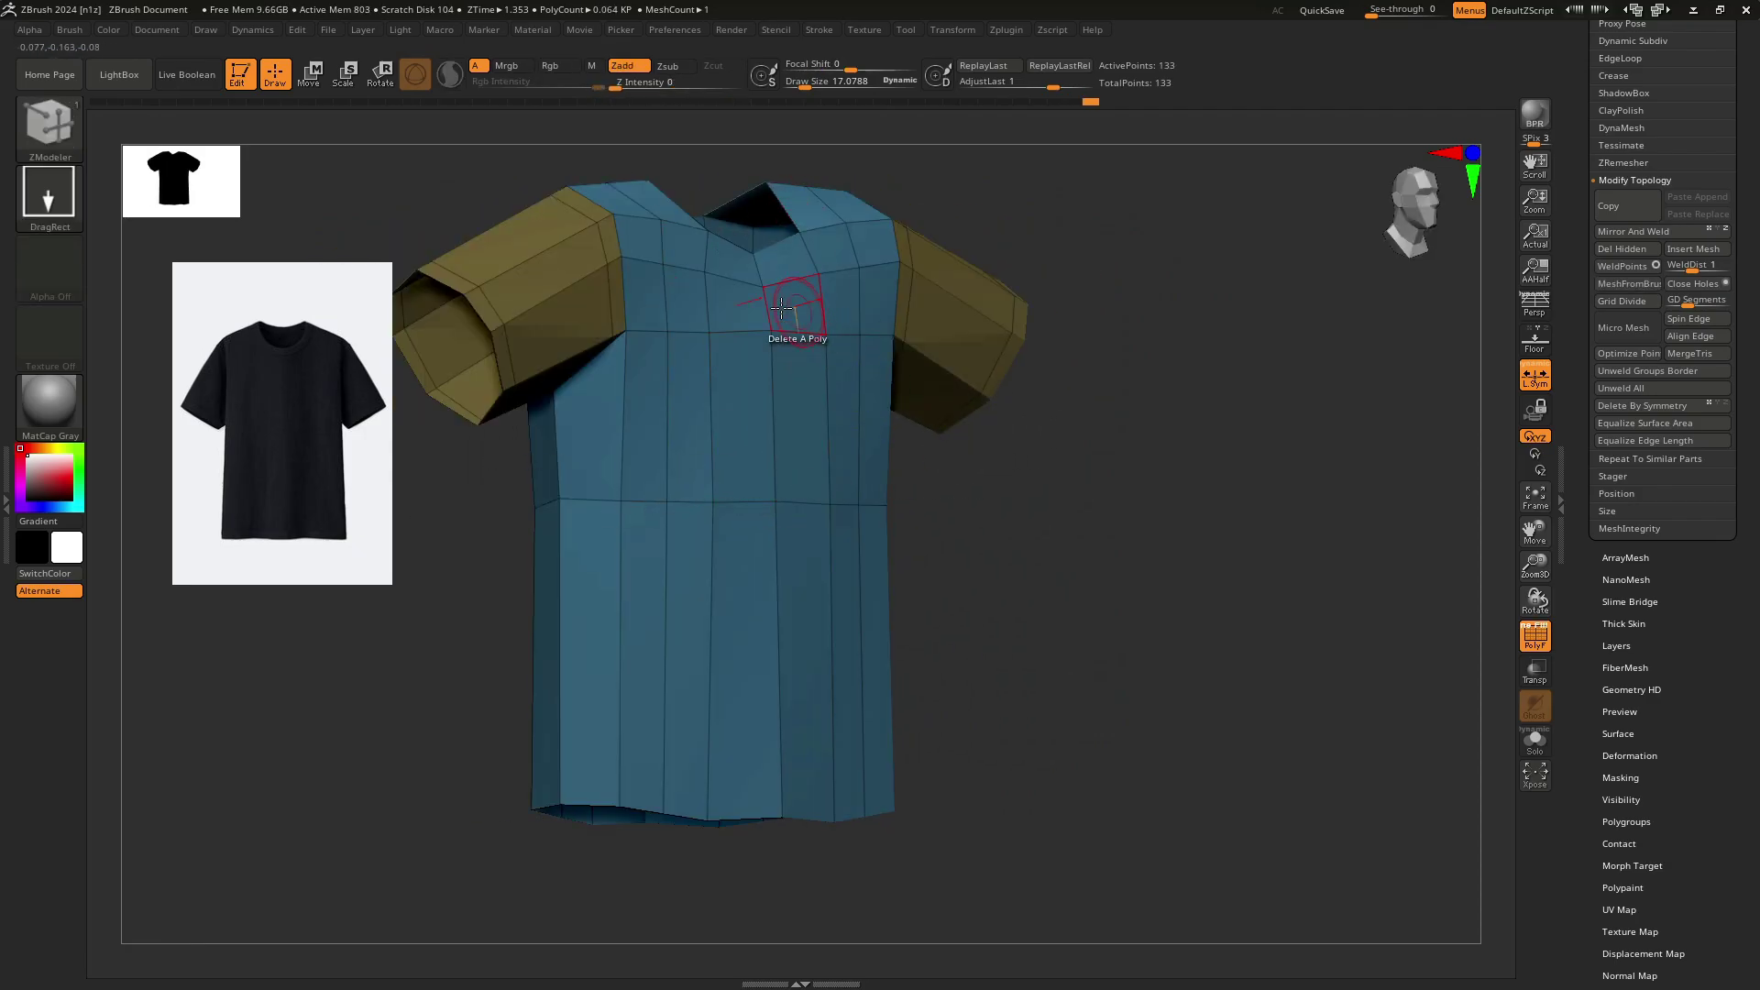
Remesh the whole T-shirt with ZRemesher into a dense, even quad mesh.
mouse_move(825, 309)
right_mouse_down()
mouse_move(779, 292)
mouse_move(802, 321)
right_mouse_up()
key("shift+f")
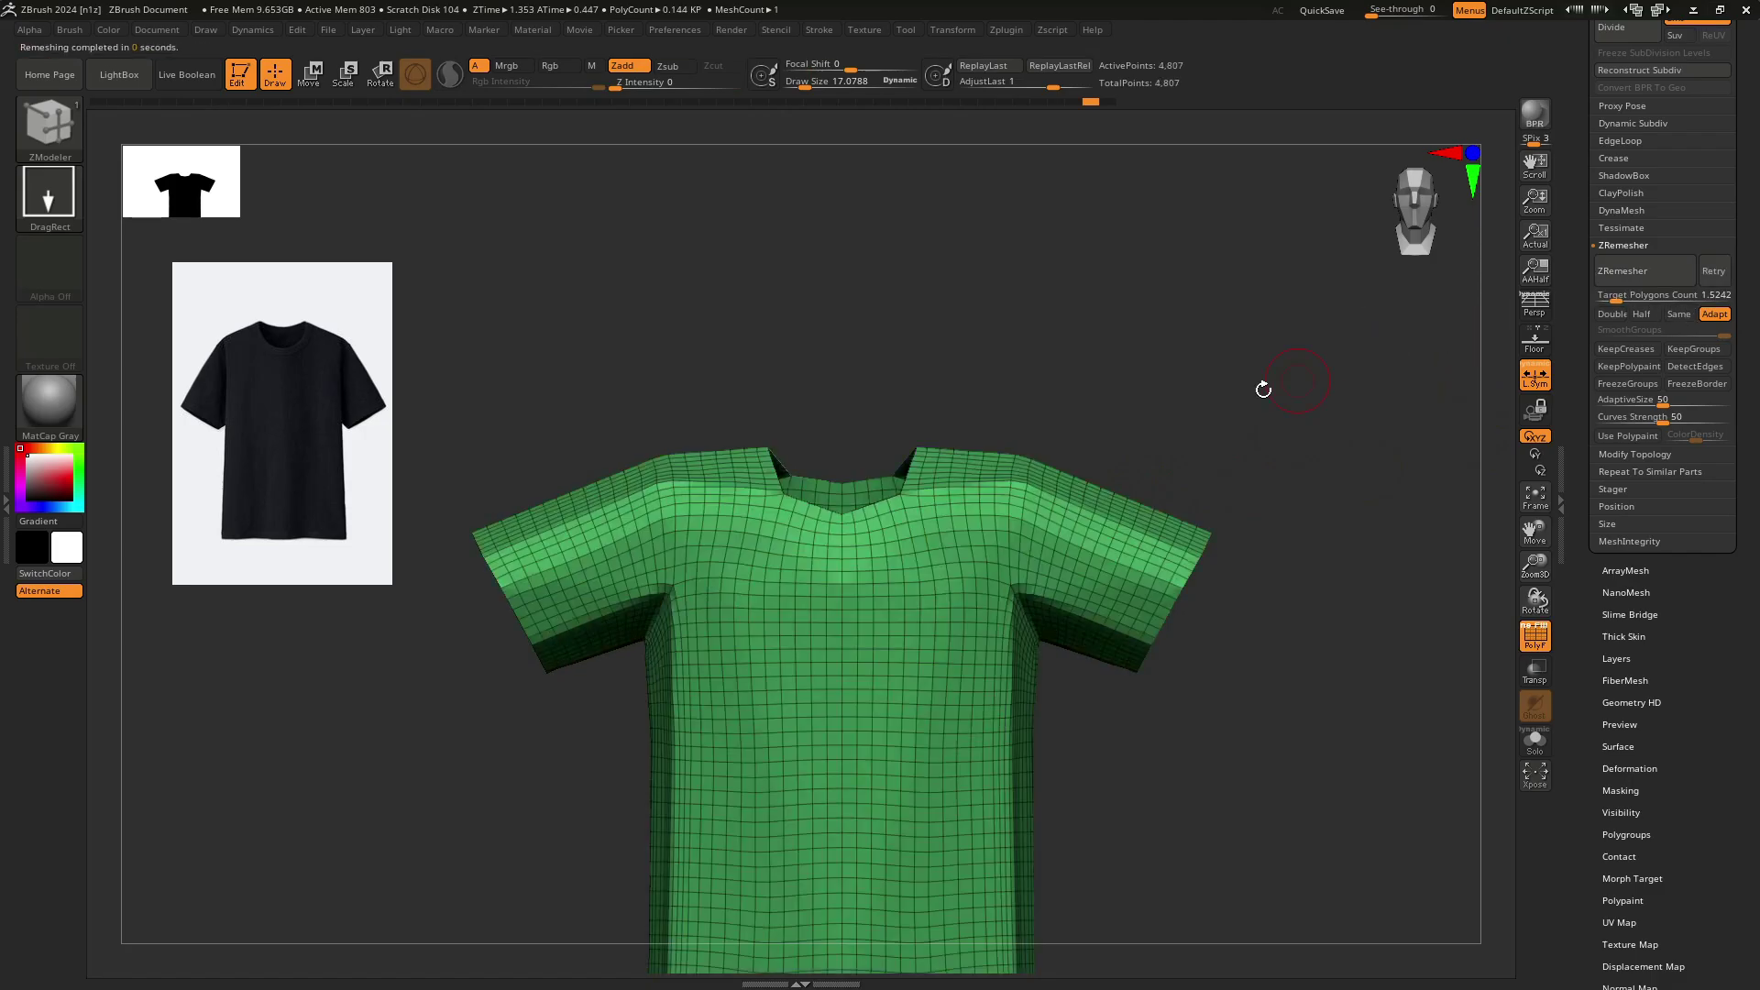
mouse_move(1152, 448)
left_mouse_down()
mouse_move(1054, 510)
mouse_move(747, 590)
mouse_move(699, 653)
left_mouse_up()
Smooth the remeshed shirt's sides and shoulders with a large Smooth brush at a draw size of about 109.
mouse_move(699, 653)
right_mouse_down()
mouse_move(724, 495)
mouse_move(736, 543)
right_mouse_up()
key("s")
left_click_drag(737, 542, 751, 543)
left_click_drag(729, 394, 724, 465, "shift")
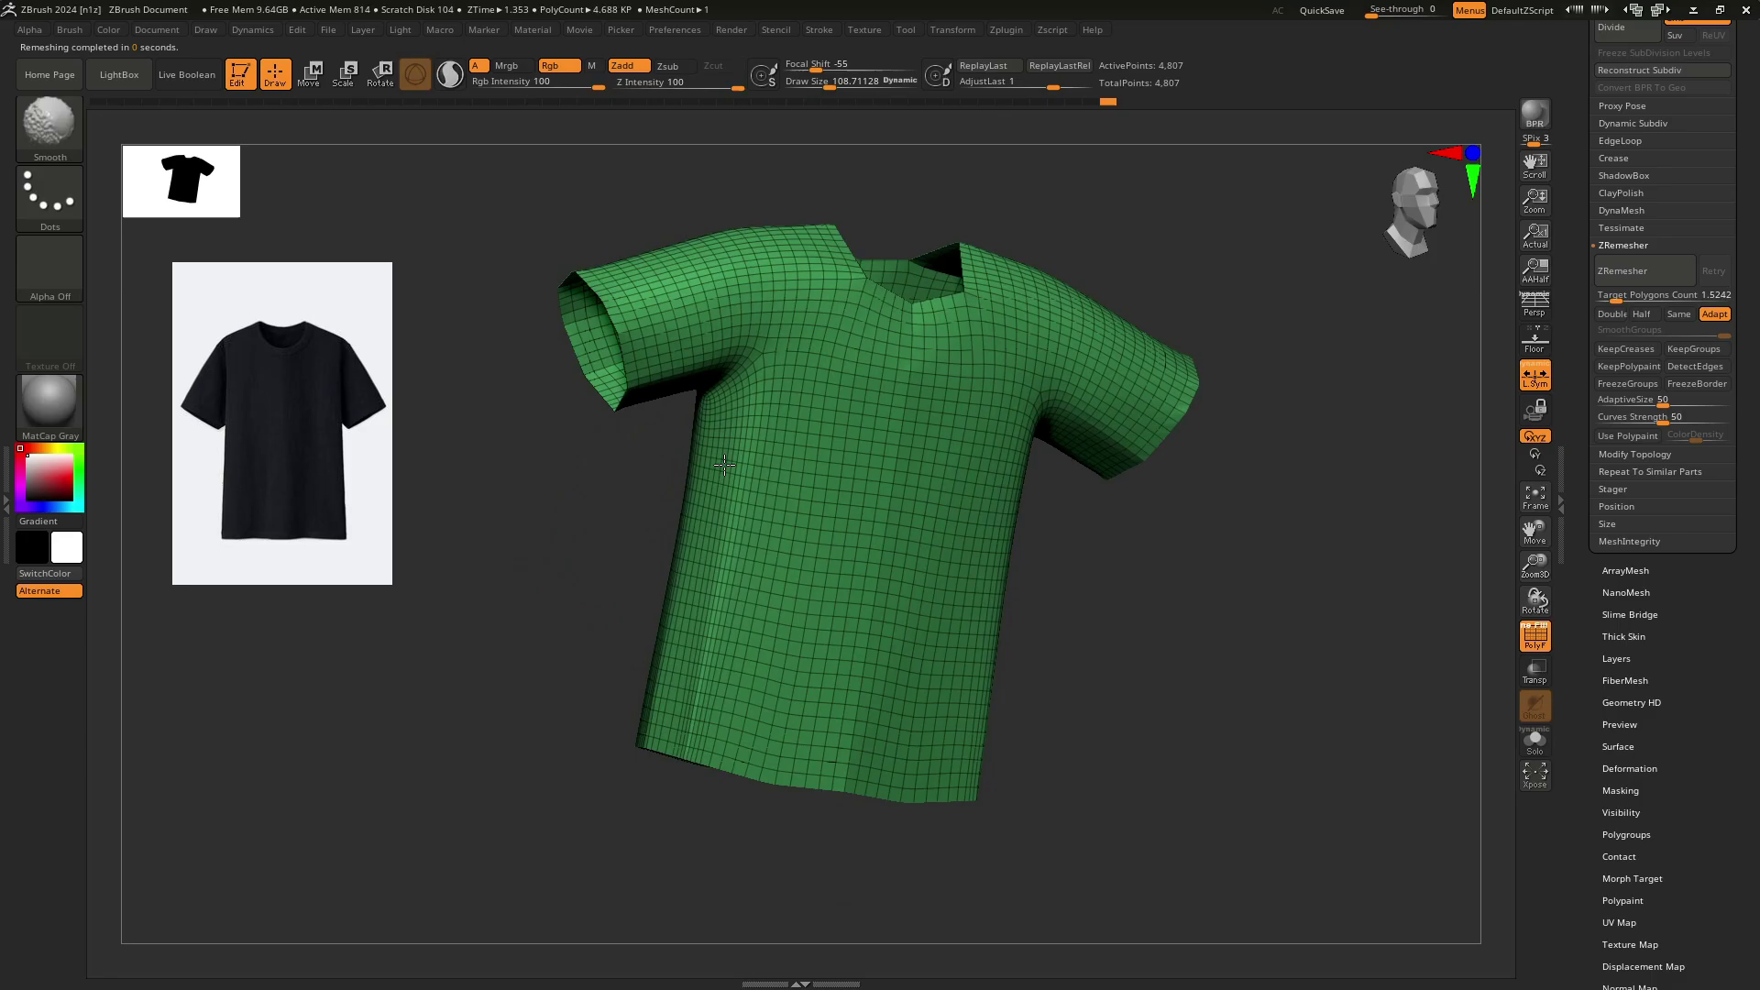
right_click_drag(849, 345, 894, 394, "shift")
Set the ZModeler draw size to about 4 and clean up the uneven points in the remeshed shirt.
right_click_drag(894, 394, 844, 527, "ctrl")
key("b")
key("z")
key("m")
key("s")
left_click_drag(844, 526, 810, 526)
right_click_drag(809, 526, 697, 528, "alt")
mouse_move(697, 528)
right_mouse_down("ctrl")
mouse_move(706, 600)
mouse_move(806, 601)
mouse_move(825, 511)
mouse_move(674, 550)
mouse_move(701, 605)
mouse_move(656, 578)
mouse_move(706, 467)
right_mouse_up("ctrl")
left_click(783, 563)
key("ctrl+z")
left_click(777, 521)
mouse_move(706, 468)
right_mouse_down()
mouse_move(825, 522)
mouse_move(926, 514)
right_mouse_up()
right_click_drag(926, 514, 954, 558, "ctrl")
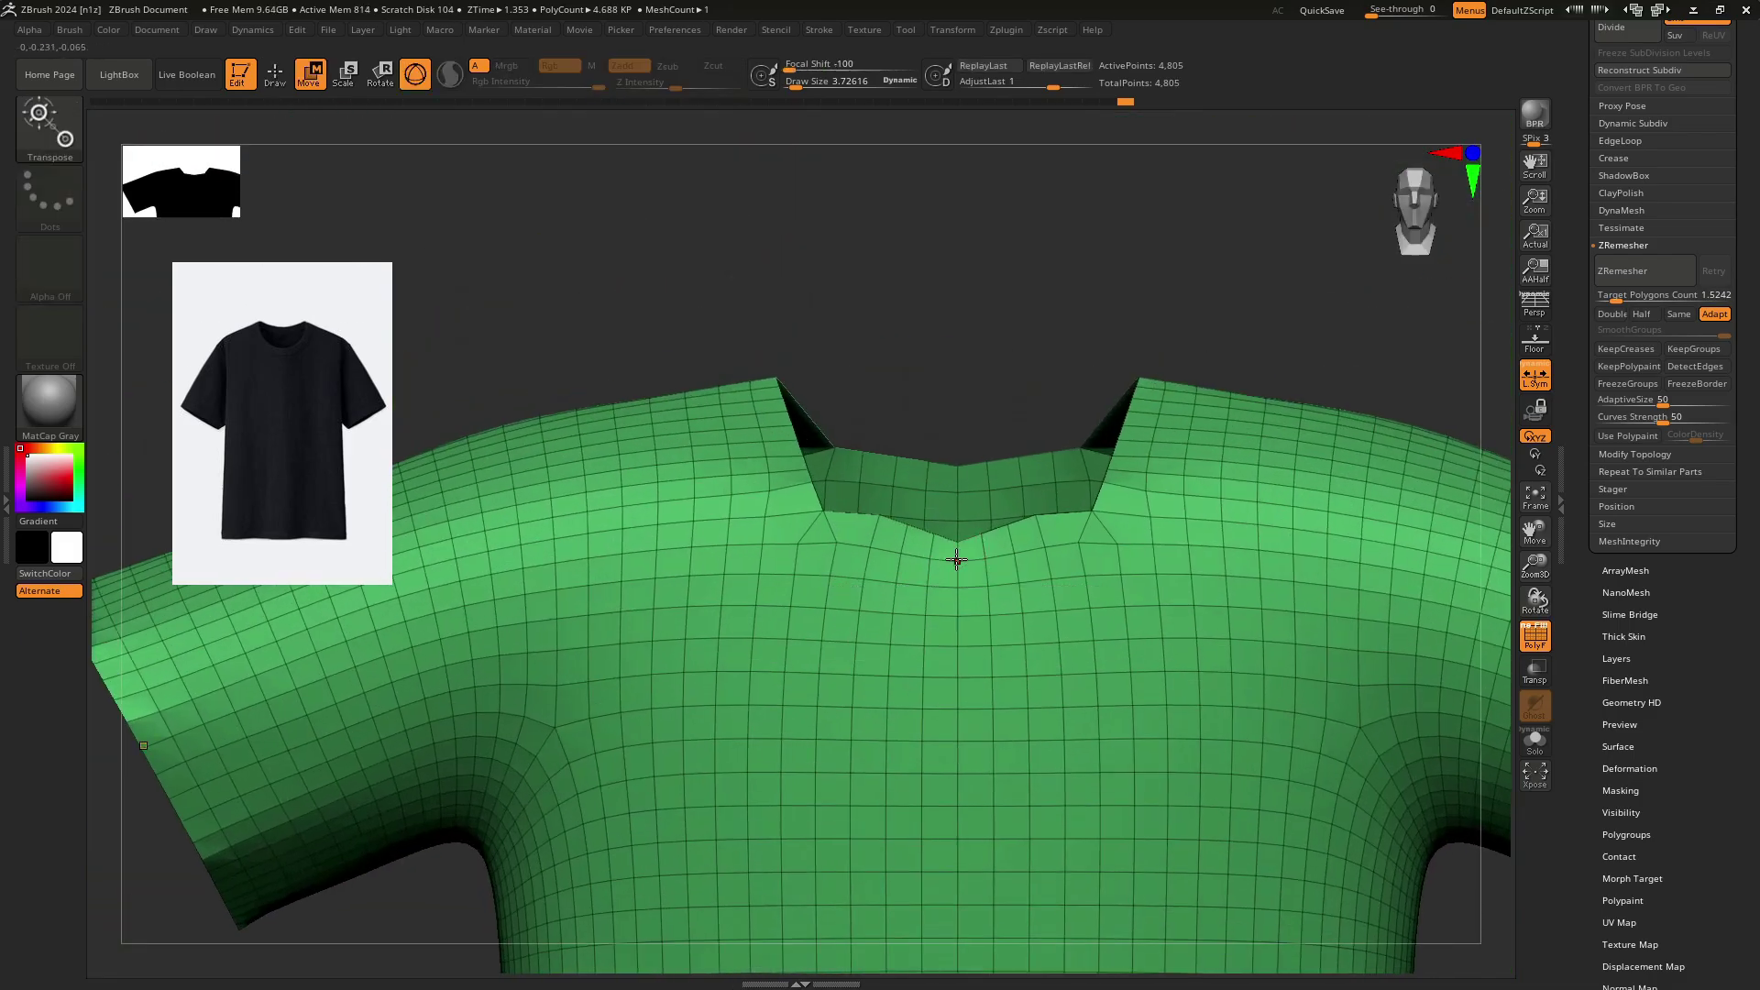
Round out the V-shaped front neckline using the Move brush at a draw size of about 19, smoothing around its edge.
key("b")
key("m")
key("v")
key("s")
left_click_drag(895, 520, 905, 520)
mouse_move(985, 568)
left_mouse_down("shift")
mouse_move(796, 560)
mouse_move(791, 475)
left_mouse_up("shift")
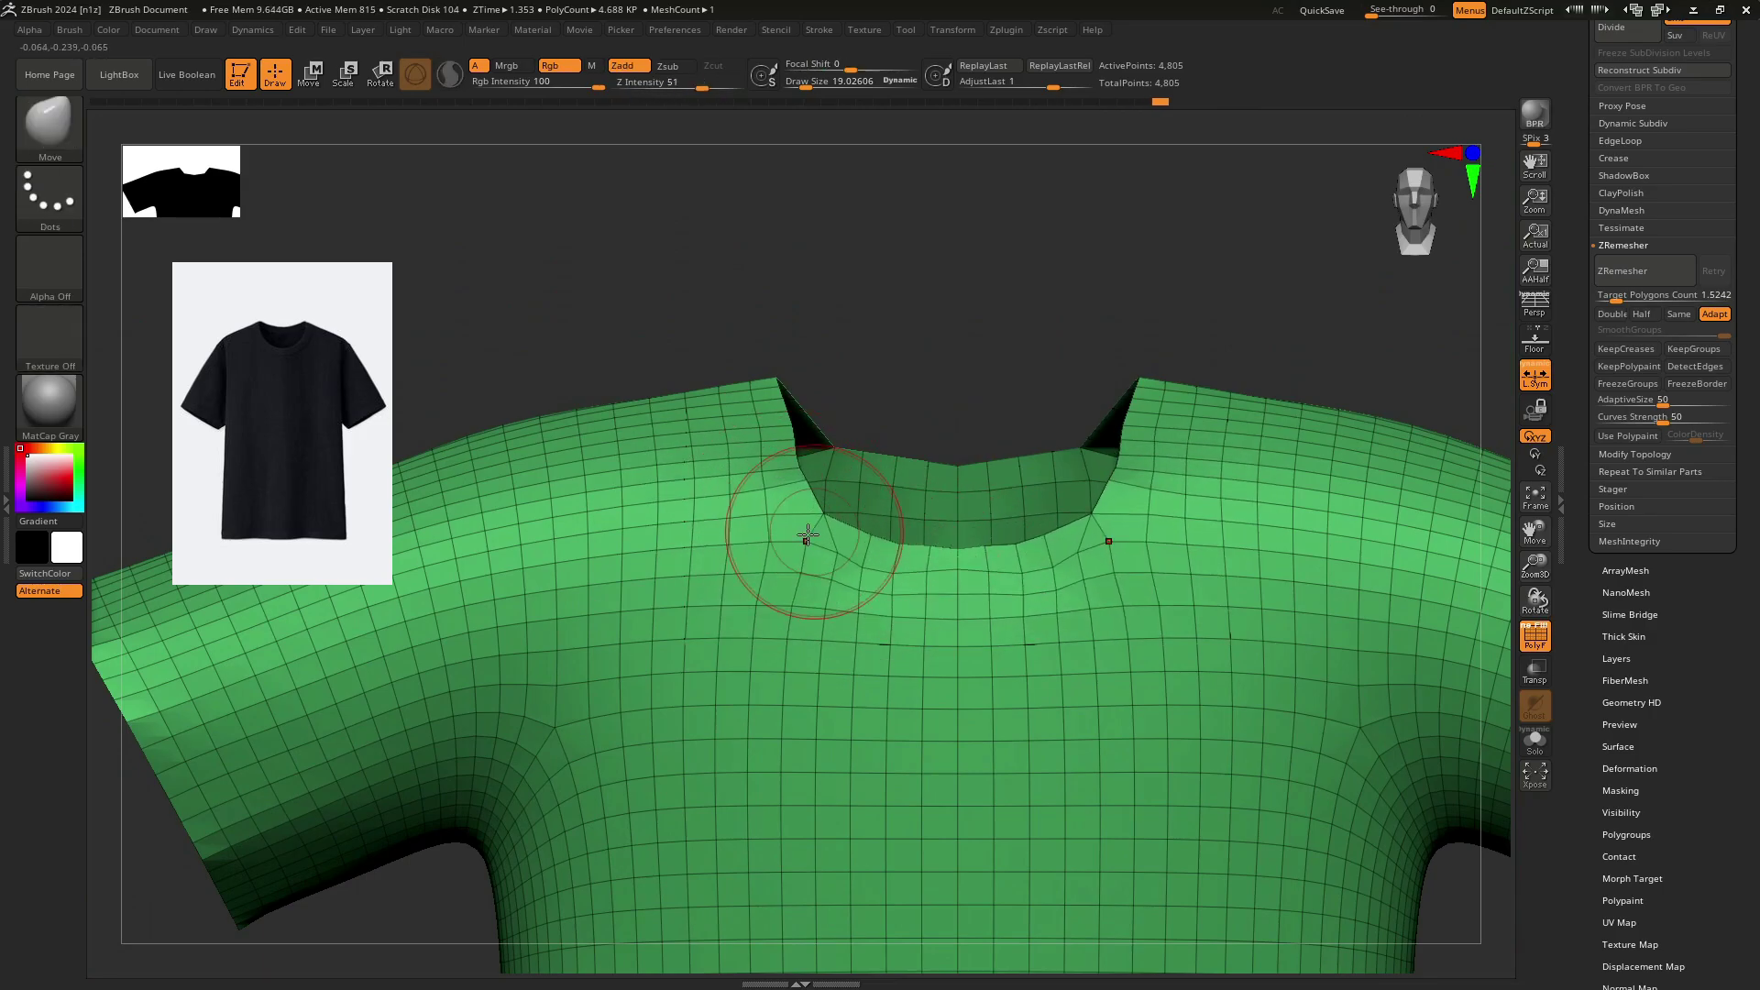
right_click_drag(840, 576, 839, 499)
right_click_drag(839, 500, 961, 621)
left_click_drag(844, 601, 845, 613, "shift")
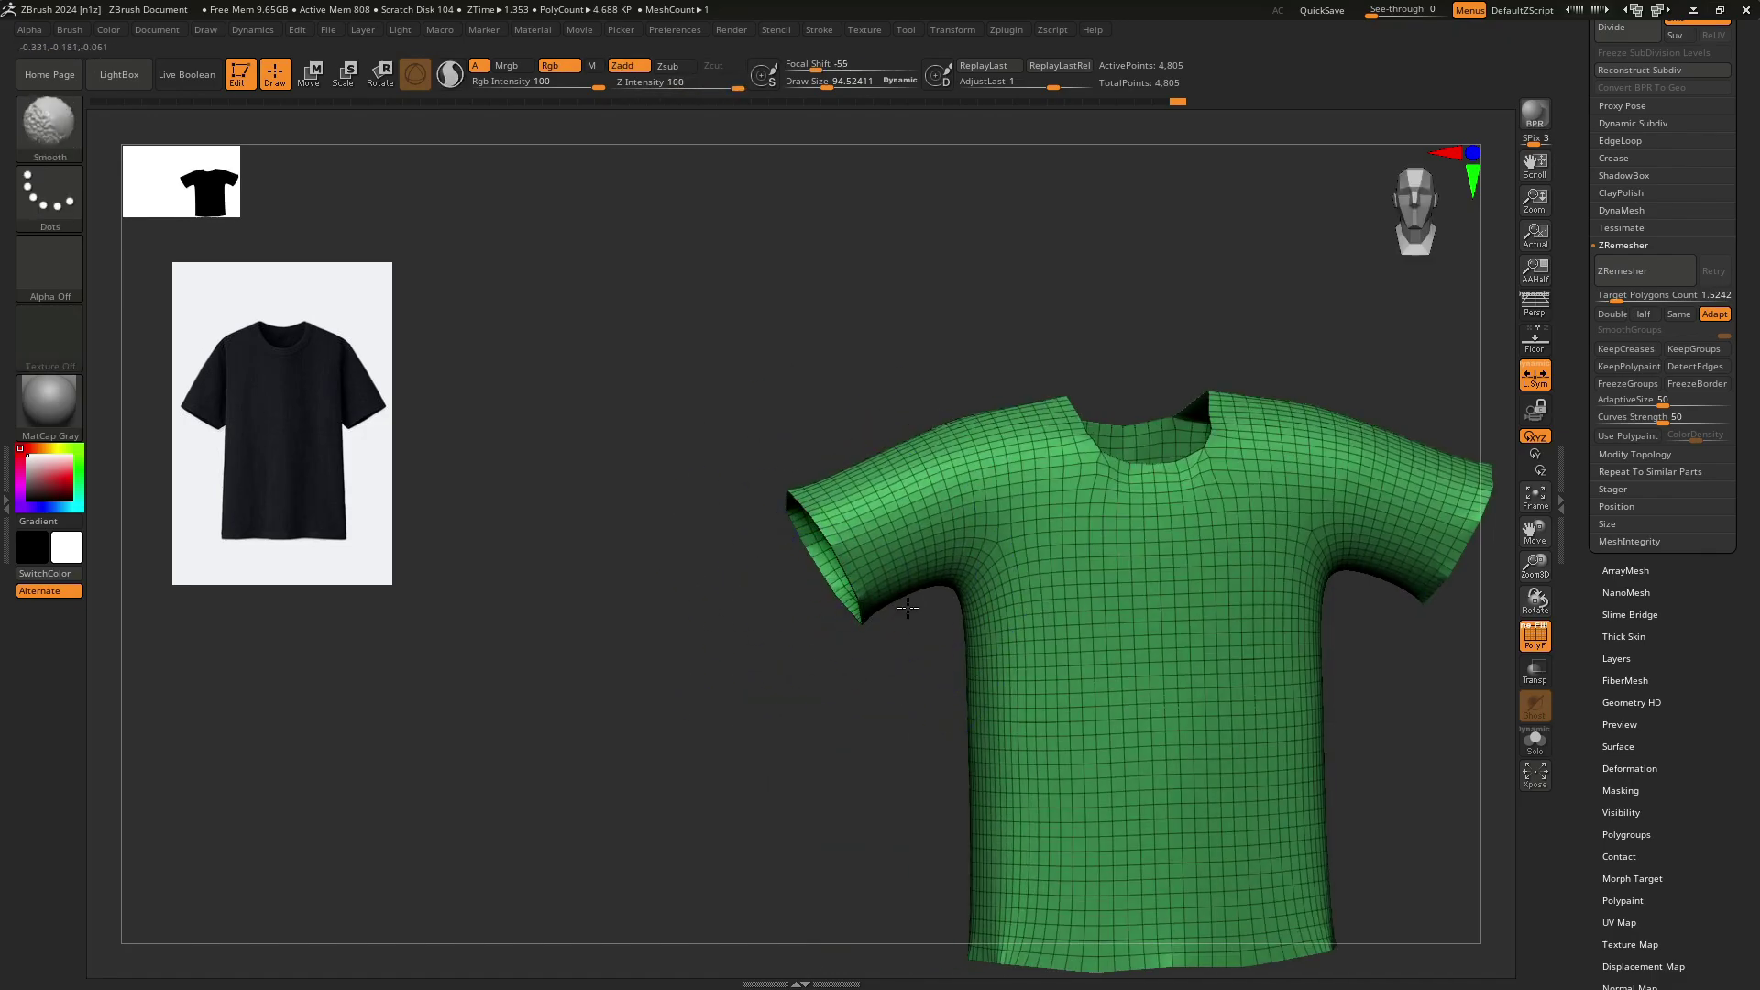
Set the draw size to 1 and close the notch in the back neckline by stitching its points together with ZModeler.
right_click_drag(1042, 806, 934, 555, "alt")
left_click_drag(891, 706, 753, 341)
mouse_move(752, 341)
right_mouse_down()
mouse_move(844, 440)
mouse_move(821, 444)
mouse_move(876, 550)
mouse_move(959, 530)
mouse_move(808, 544)
right_mouse_up()
key("s")
left_click_drag(809, 543, 800, 543)
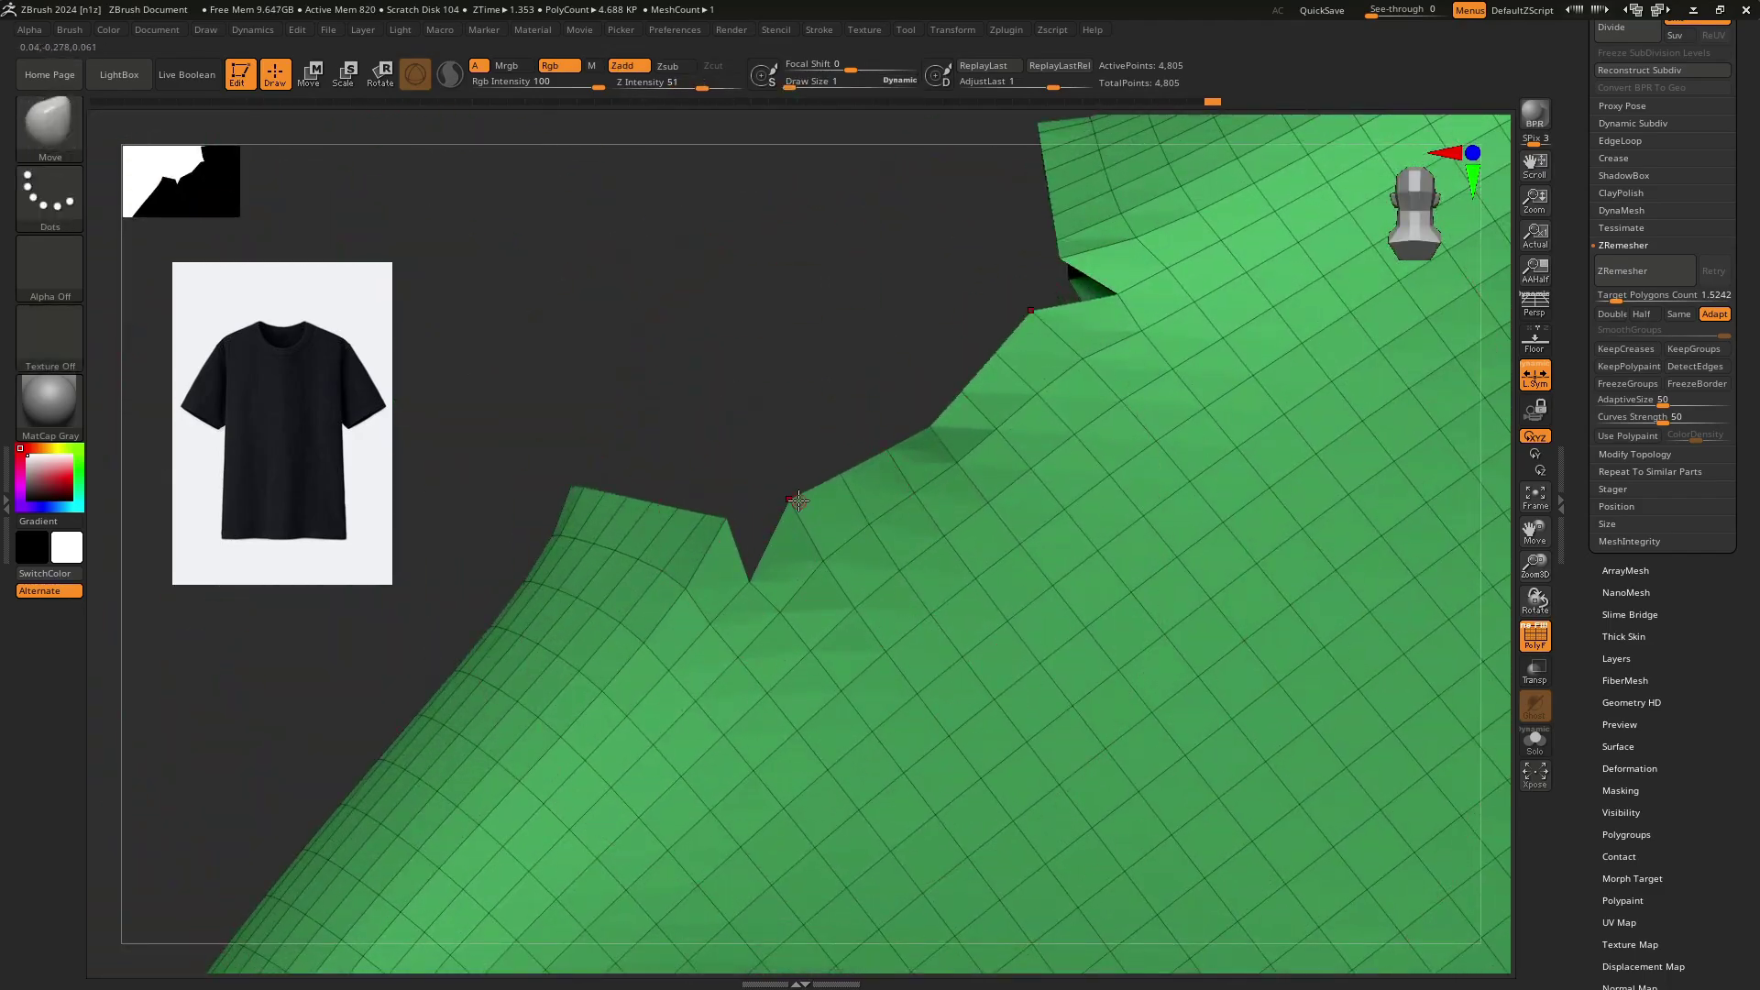
key("b")
key("z")
key("m")
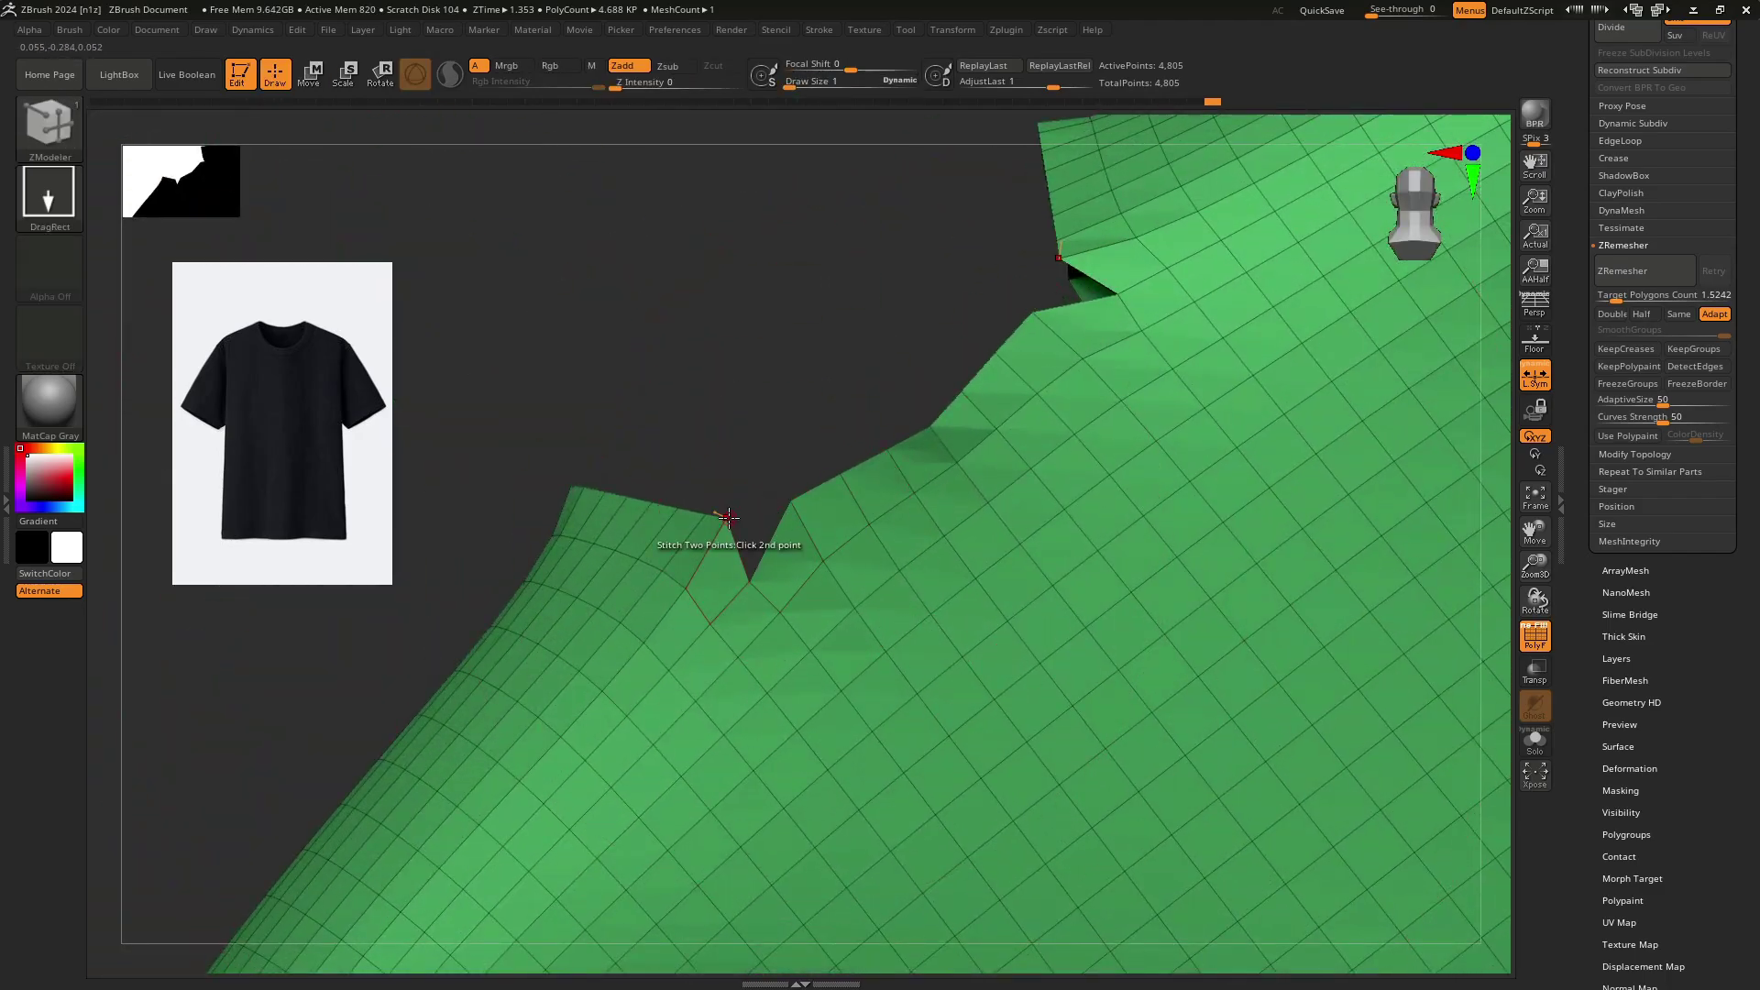
left_click(729, 518)
right_click_drag(689, 524, 1146, 284, "ctrl")
key("f")
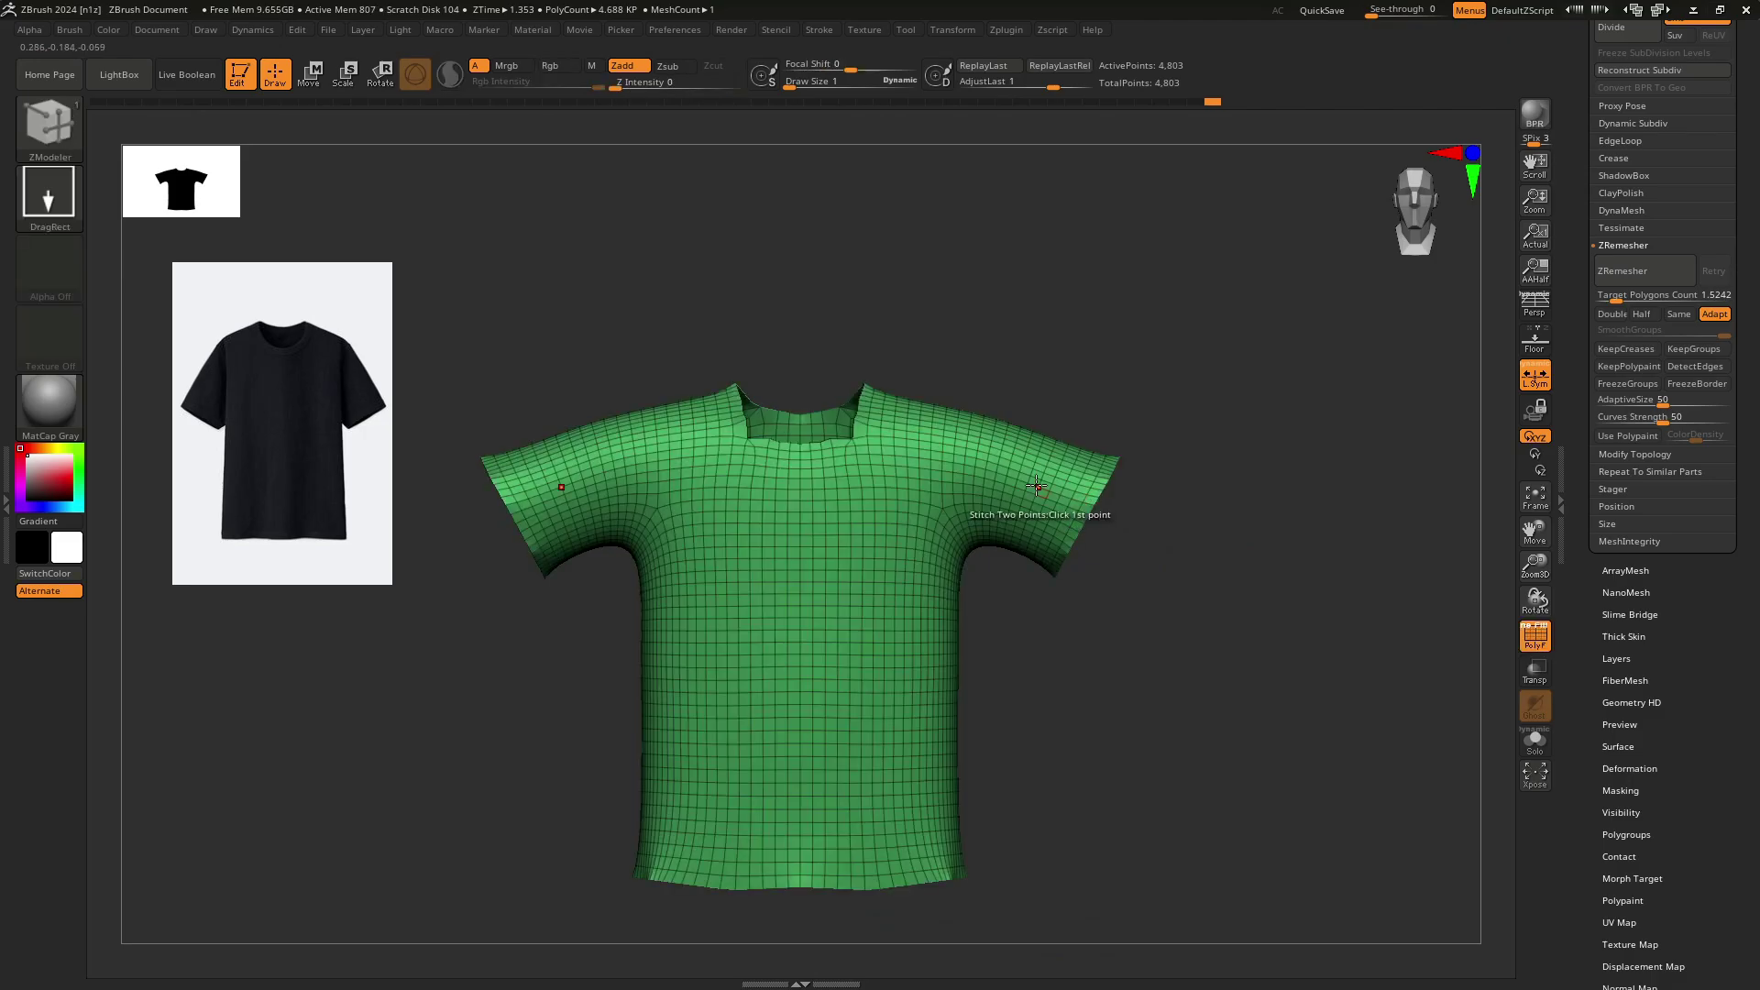
Slice one sleeve from the torso along a curved armhole line and slice off a cuff band at its end with SliceCurve.
mouse_move(1036, 486)
right_mouse_down("ctrl")
mouse_move(1097, 464)
mouse_move(1002, 477)
right_mouse_up("ctrl")
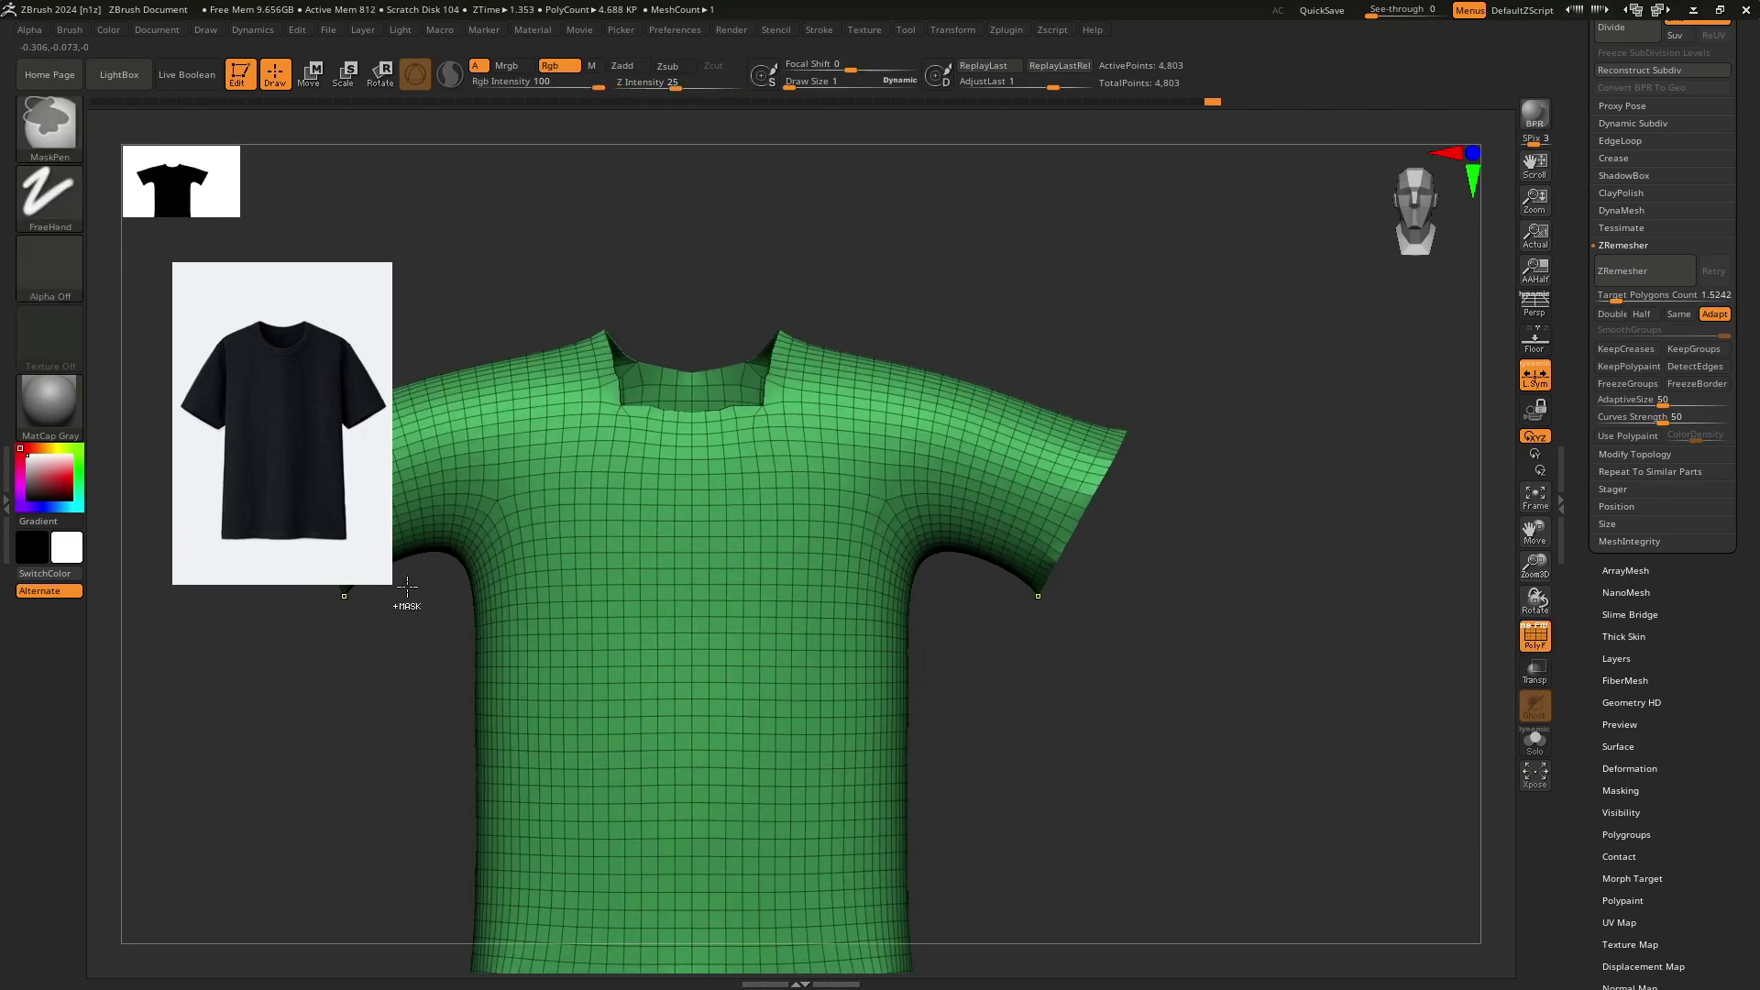
left_click(74, 138, "ctrl+shift")
left_click(954, 224)
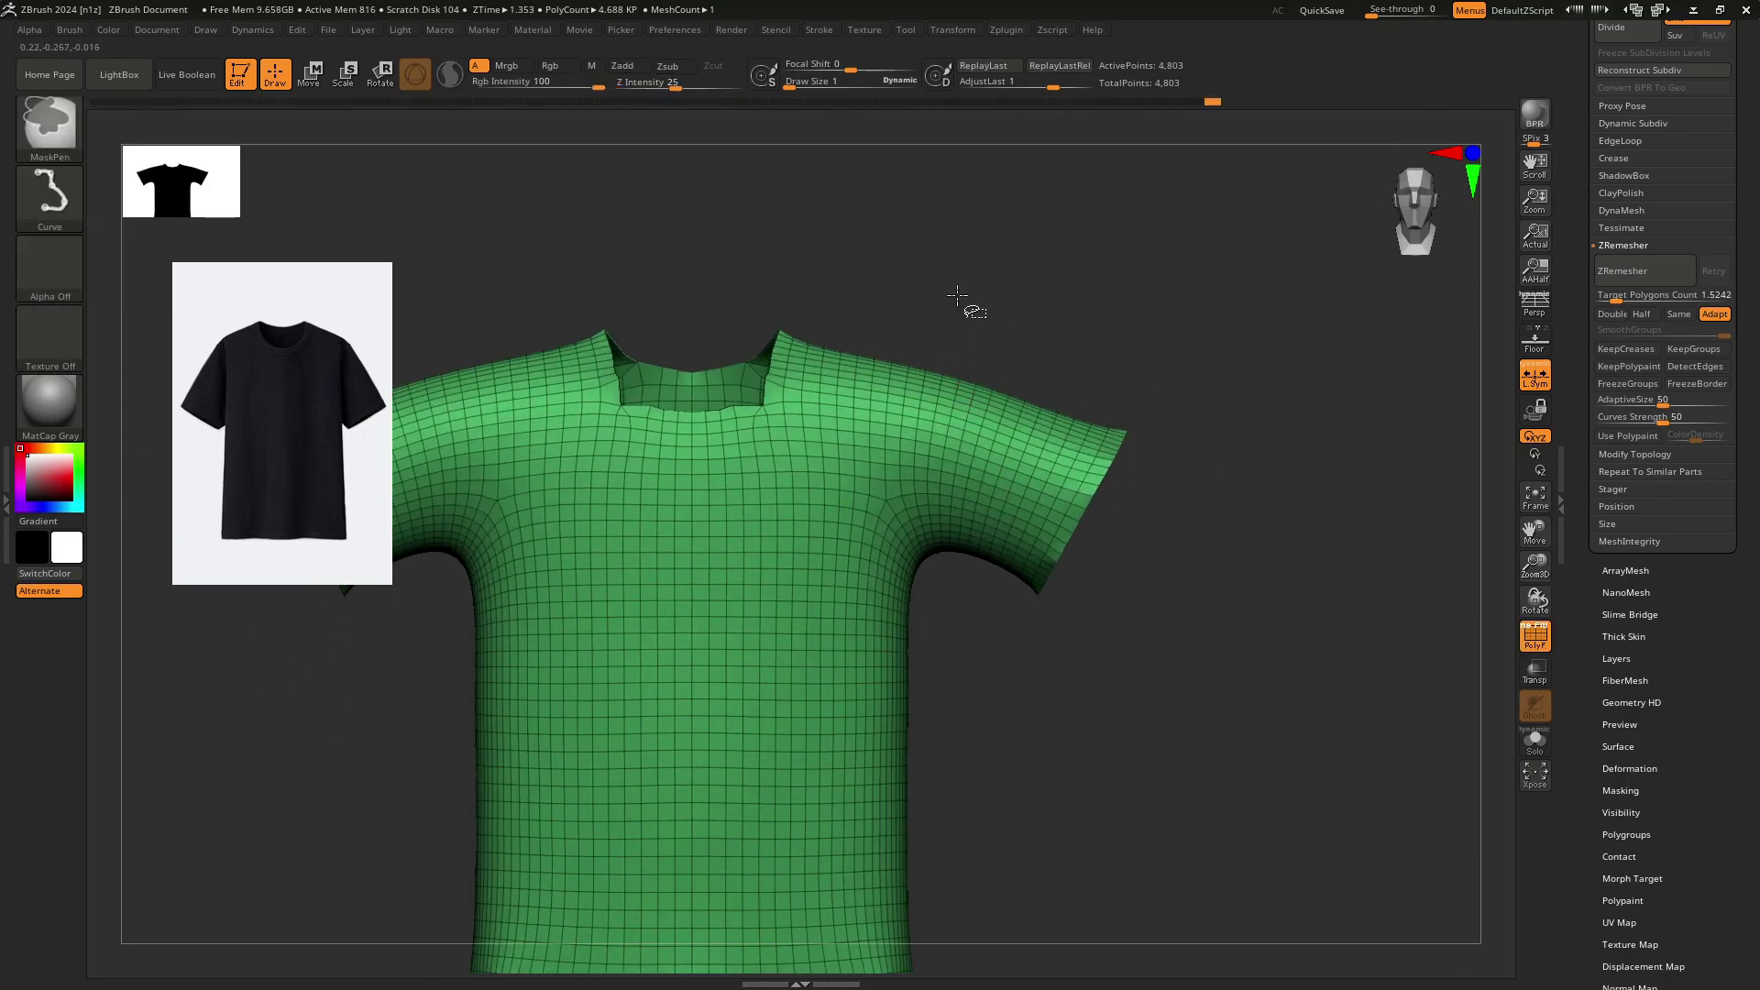
left_click_drag(967, 763, 967, 764, "ctrl+shift")
right_click_drag(935, 593, 1023, 581, "alt")
key("ctrl+z")
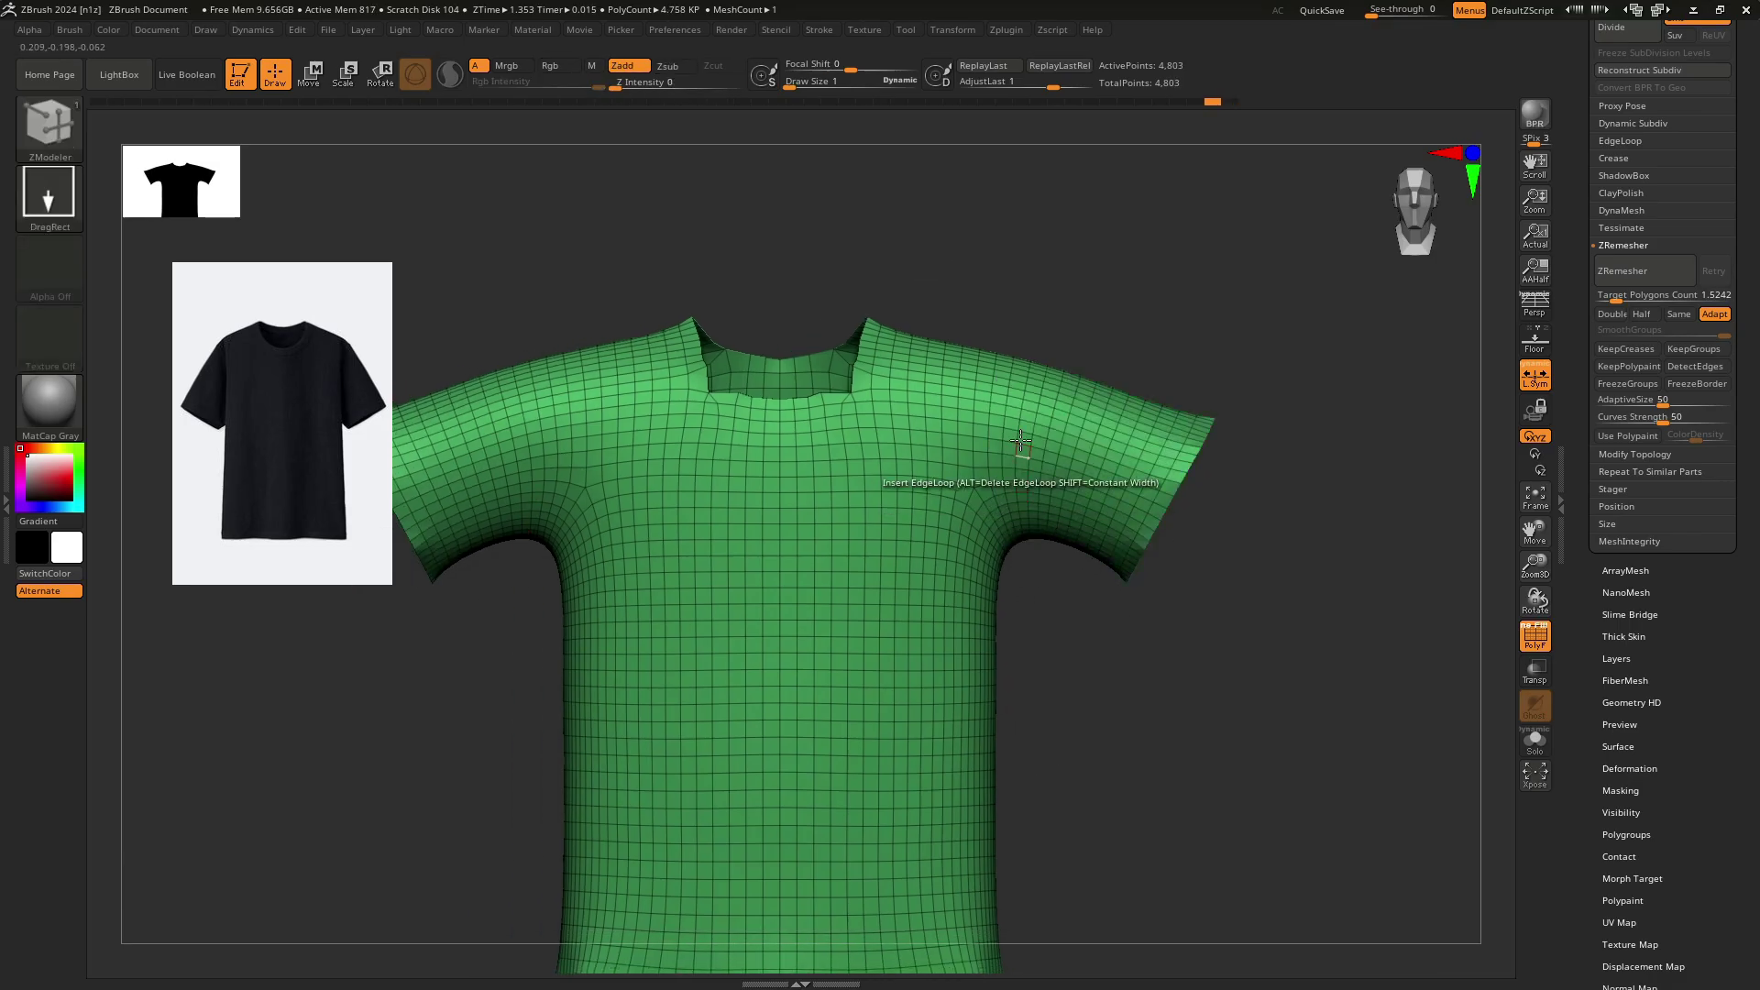
left_click_drag(1034, 273, 996, 473, "ctrl+shift")
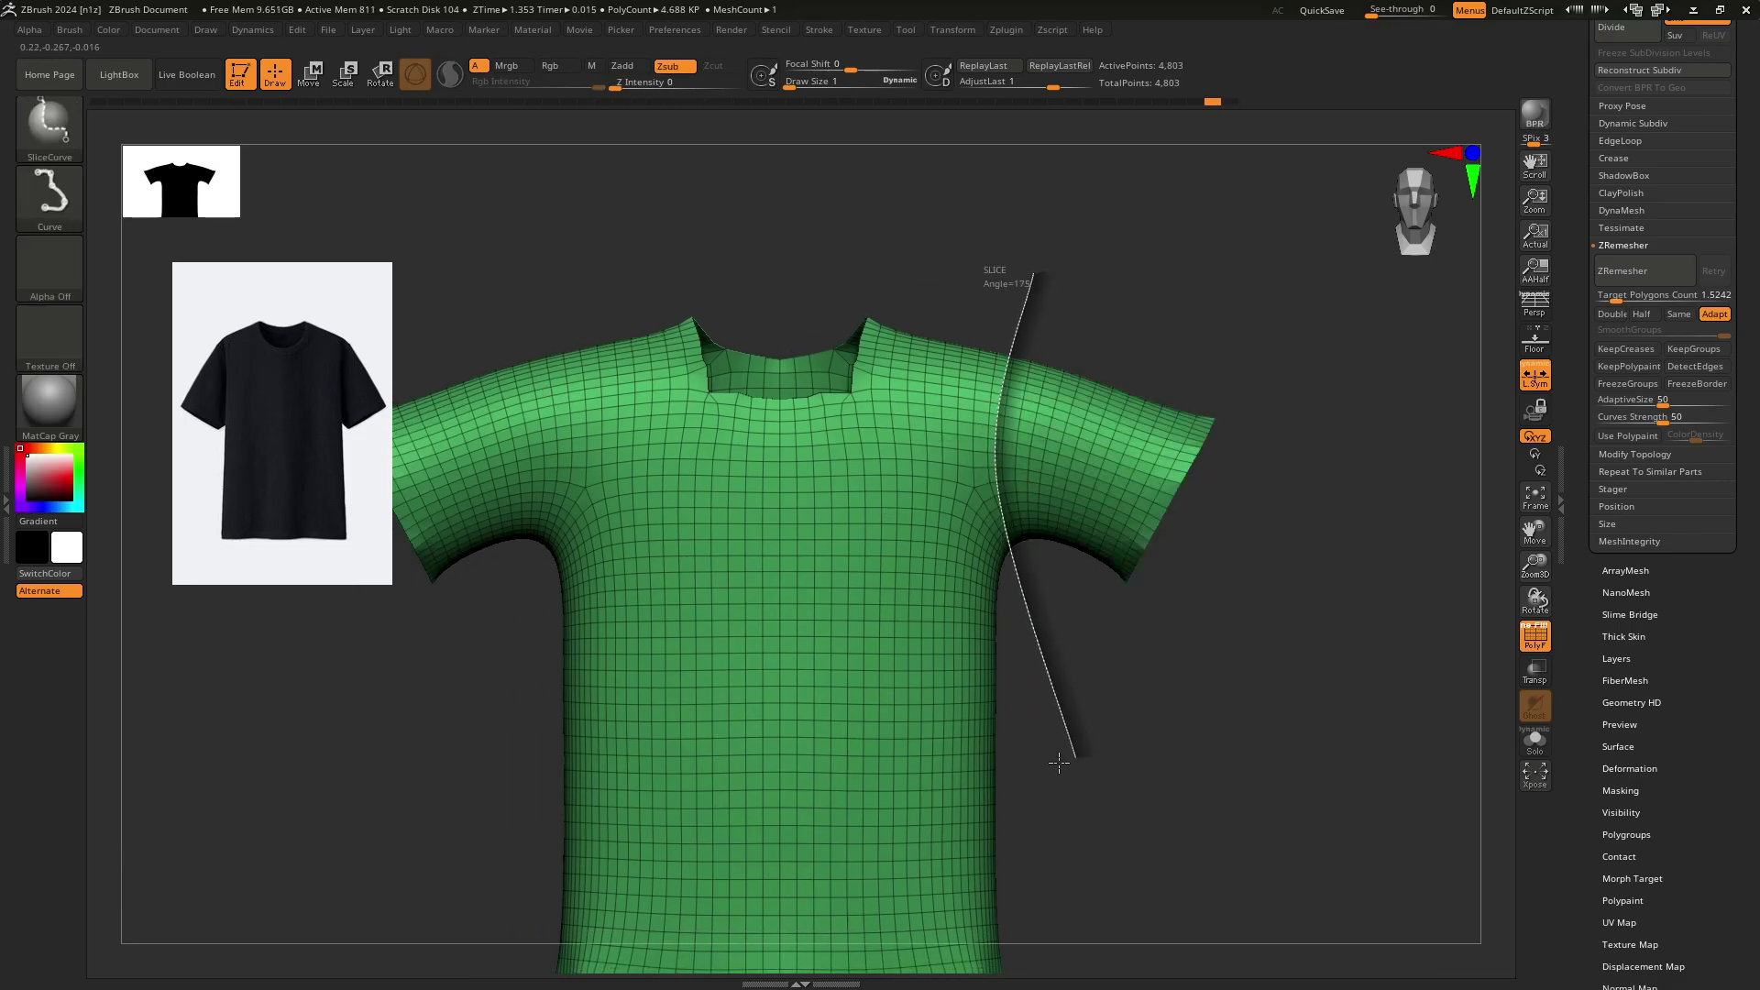
left_click_drag(1073, 773, 1074, 773, "ctrl+shift")
mouse_move(1213, 360)
left_mouse_down("ctrl+shift")
mouse_move(1086, 652)
mouse_move(1062, 655)
left_mouse_up("ctrl+shift")
left_click_drag(944, 581, 981, 170)
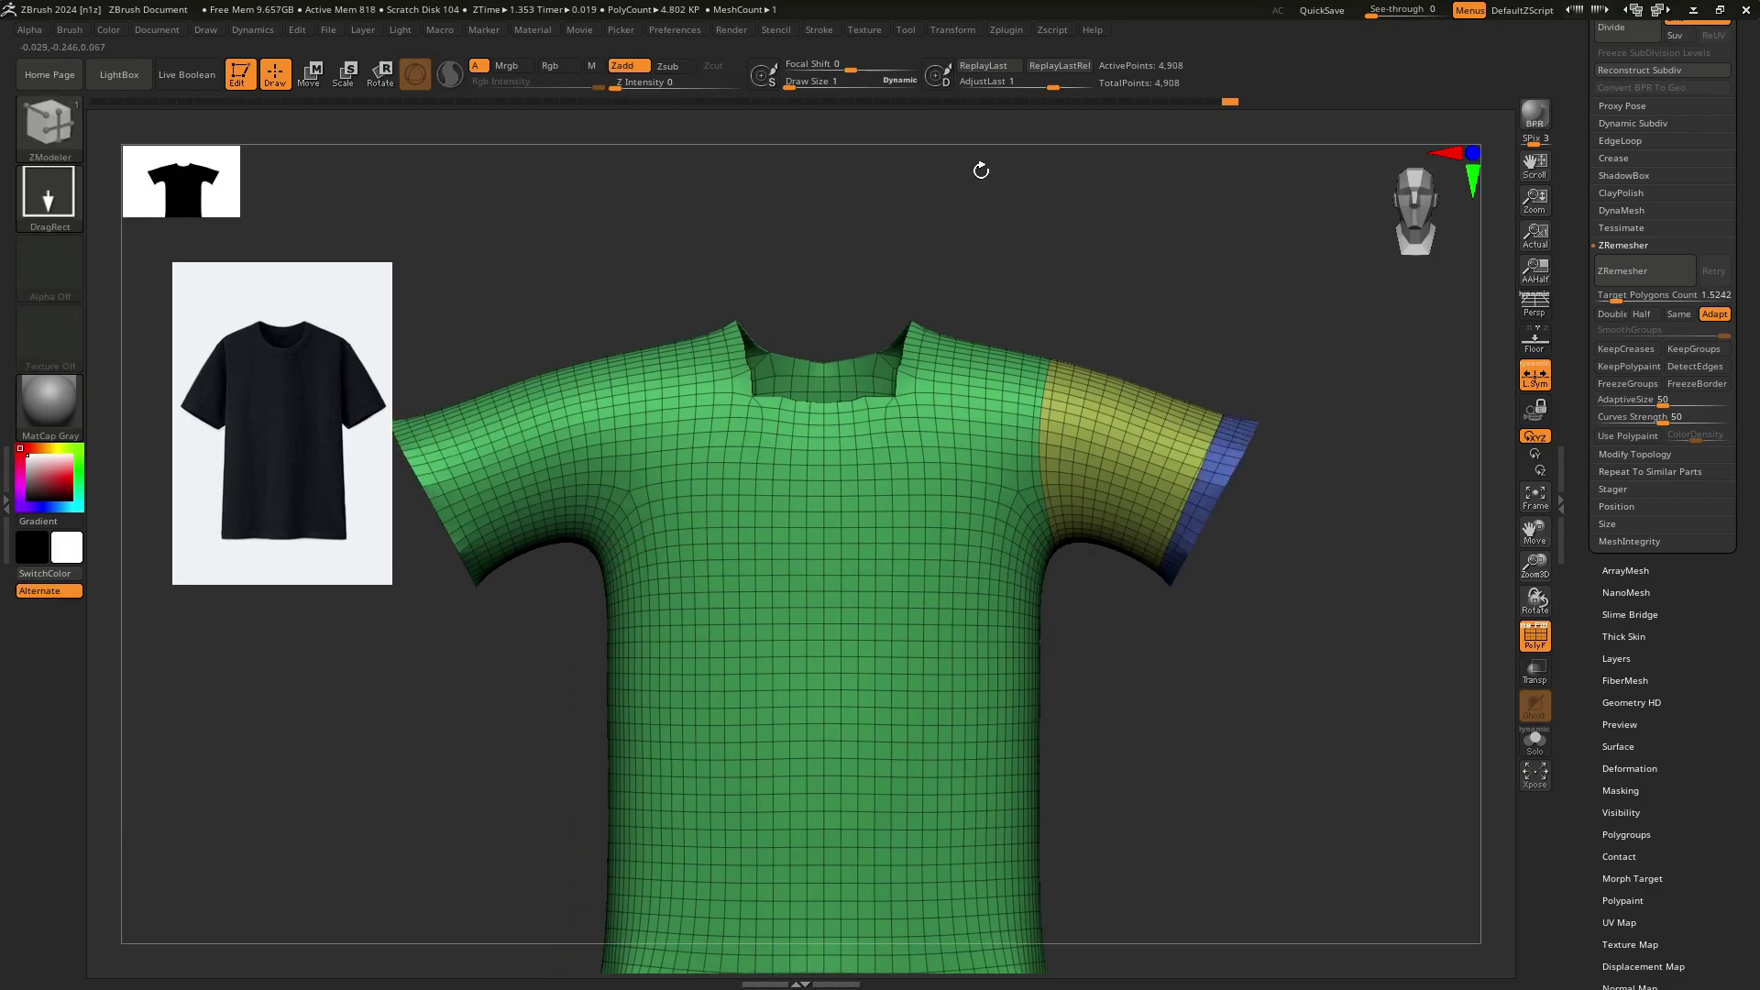
Mirror the shirt, then apply Mirror And Weld so both sides carry the sleeve and cuff polygroups.
left_click_drag(1581, 330, 1573, 101)
left_click(1628, 410, "shift")
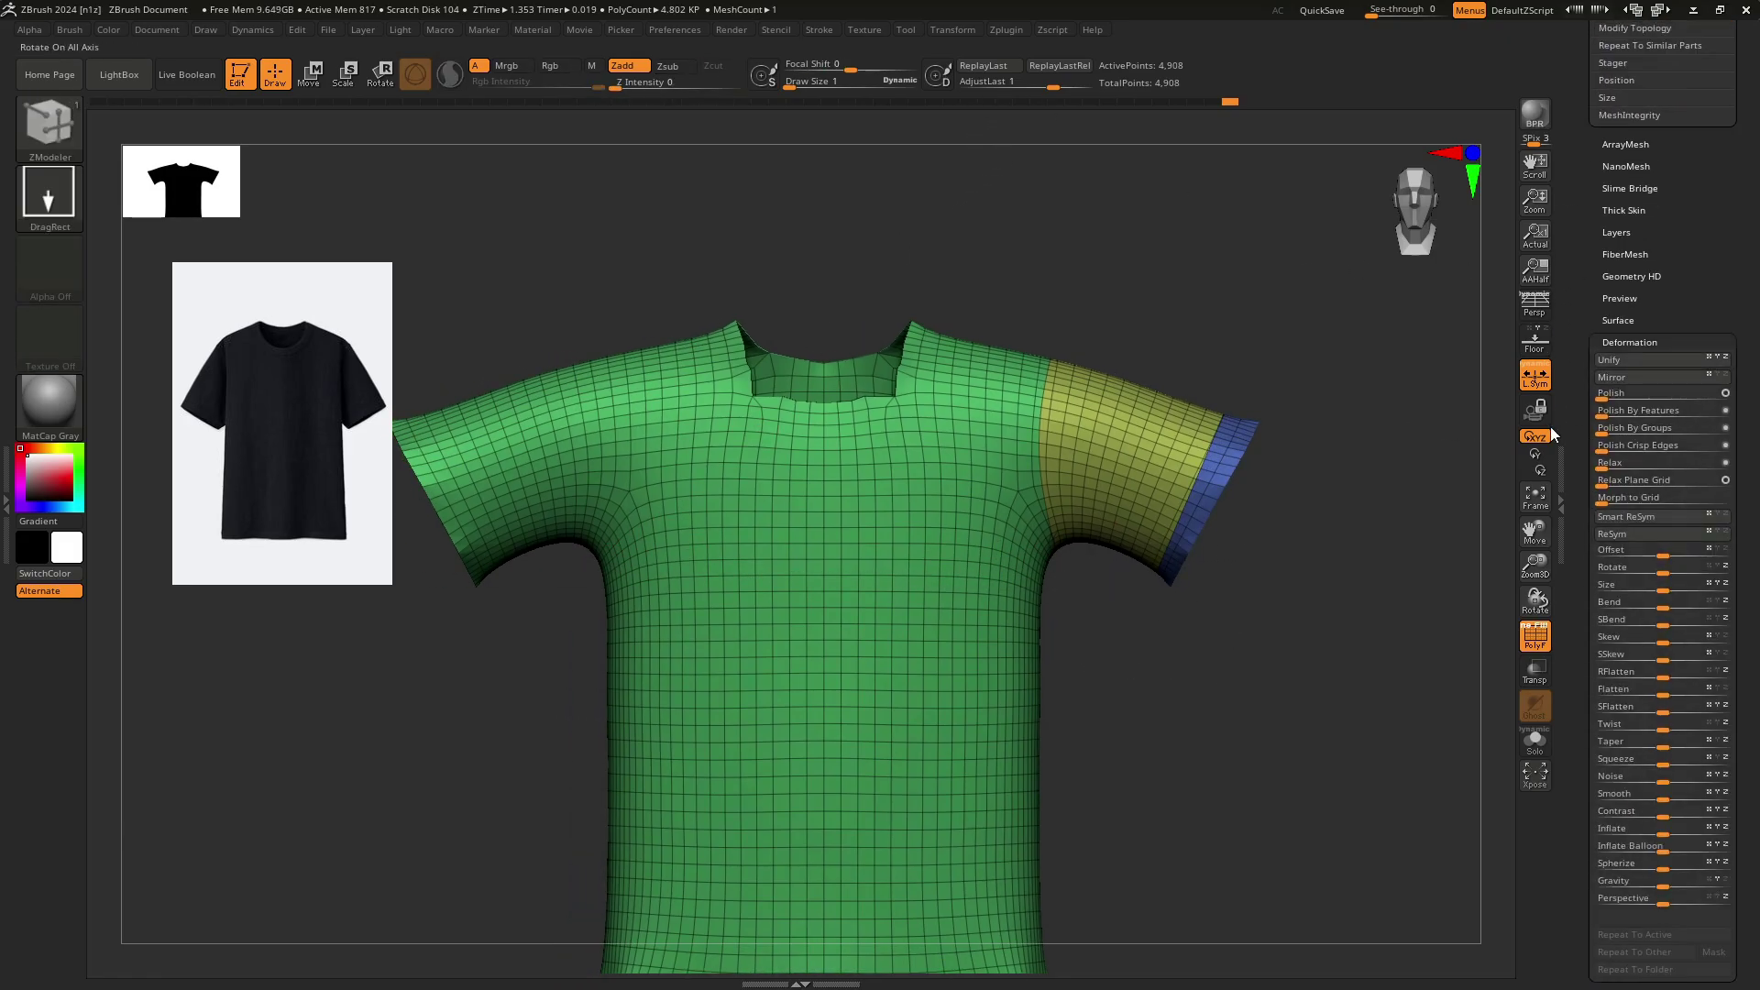
left_click(1619, 379)
scroll(1572, 200, "up", 5)
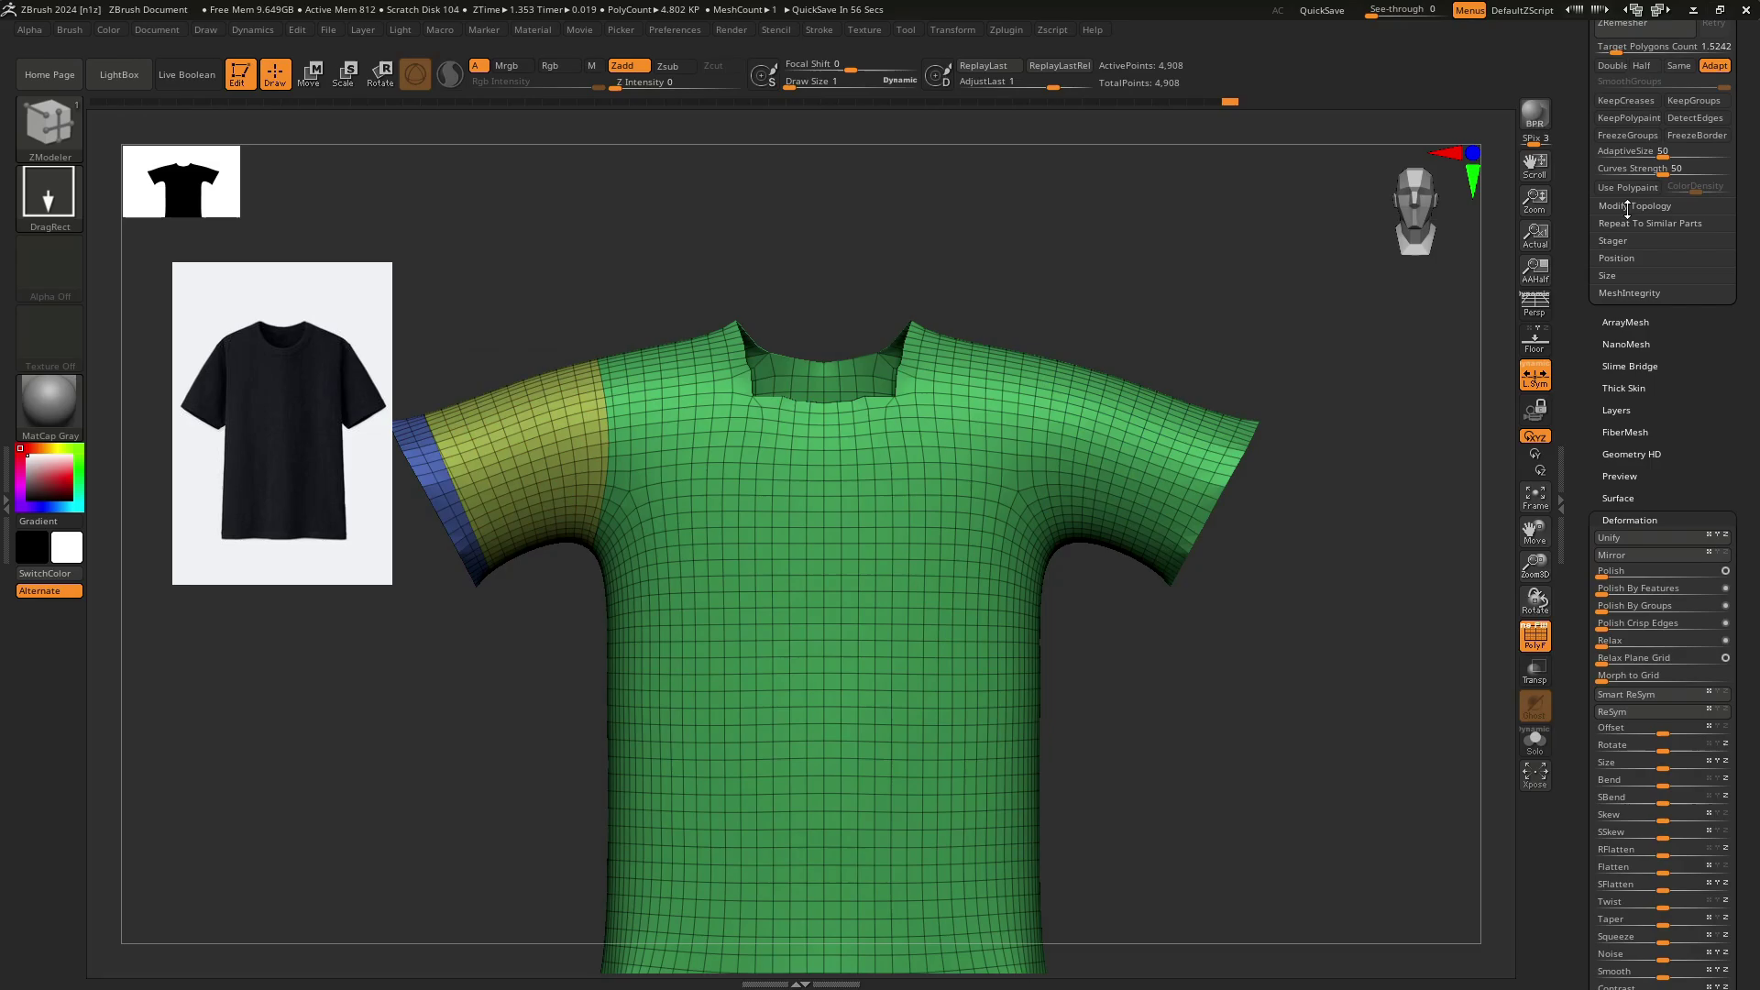
left_click(1624, 366)
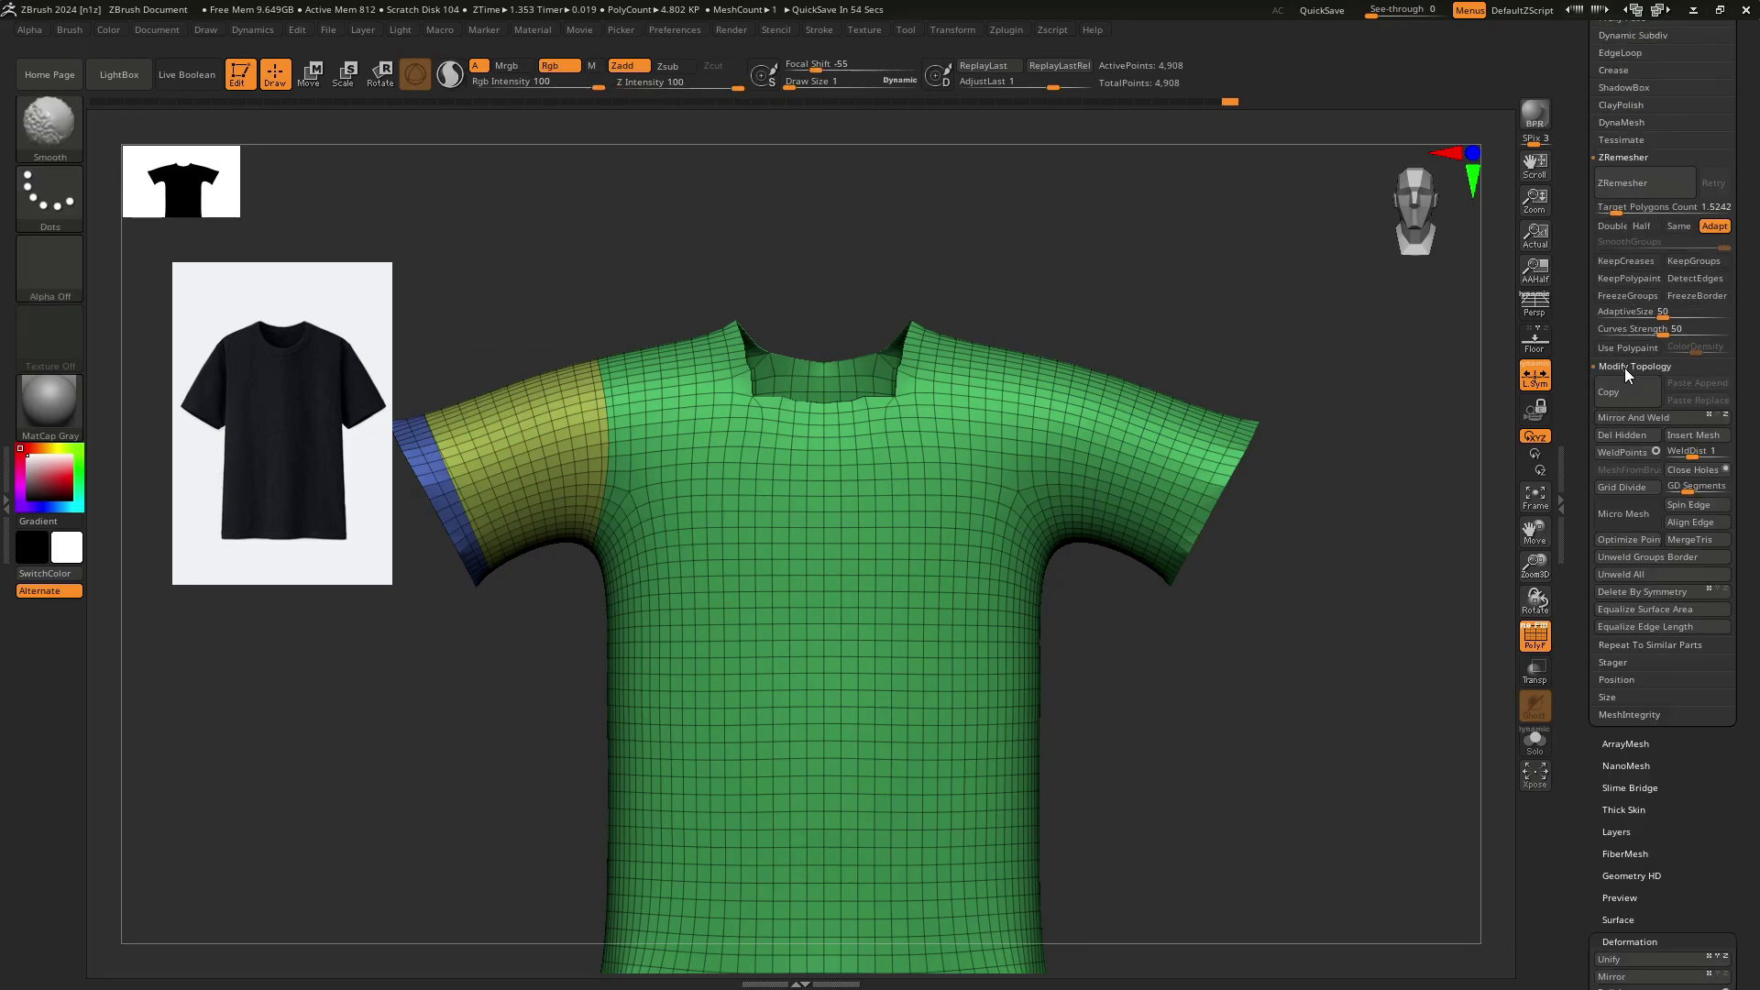
left_click(1643, 417)
Slice a rounded collar band around the front neckline with SliceCurve, then mirror and weld the shirt to make it symmetrical.
right_click_drag(1033, 448, 1018, 394, "ctrl")
right_click_drag(1017, 394, 954, 458)
right_click_drag(954, 458, 880, 587, "ctrl")
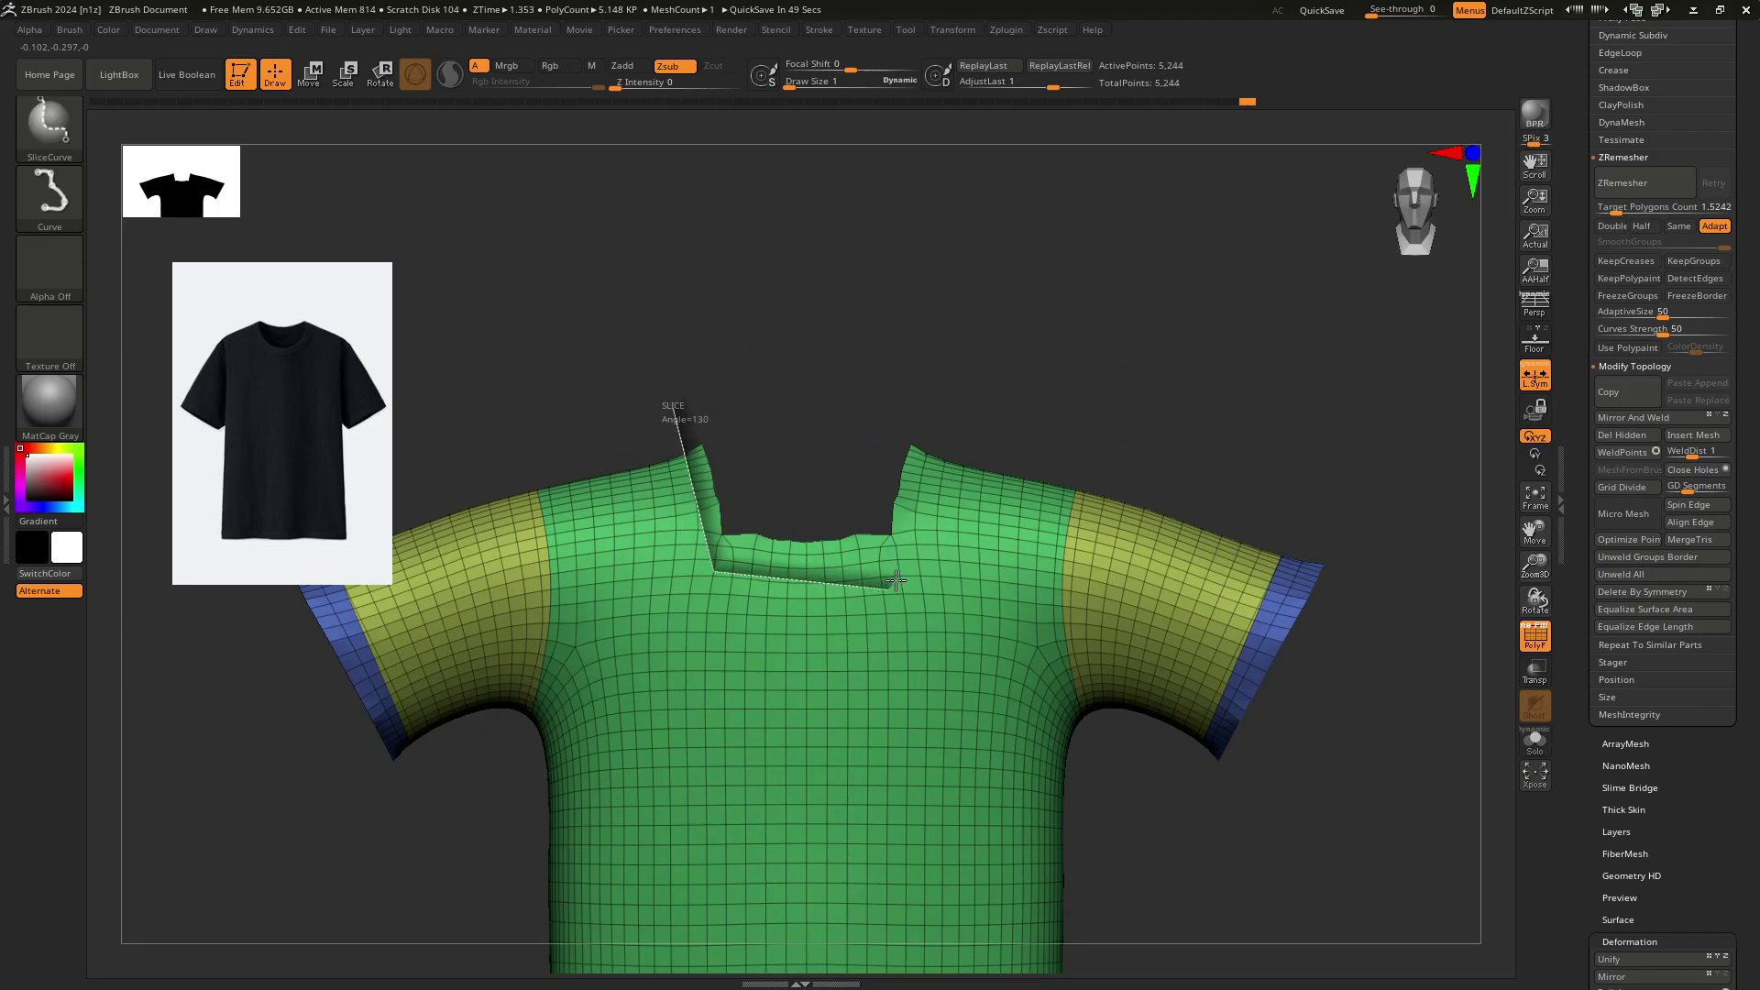
left_click_drag(963, 417, 972, 367, "ctrl+shift")
key("ctrl+z")
right_click_drag(880, 431, 746, 511, "ctrl")
mouse_move(555, 388)
left_mouse_down("ctrl+shift")
mouse_move(709, 561)
mouse_move(947, 555)
mouse_move(924, 569)
left_mouse_up("ctrl+shift")
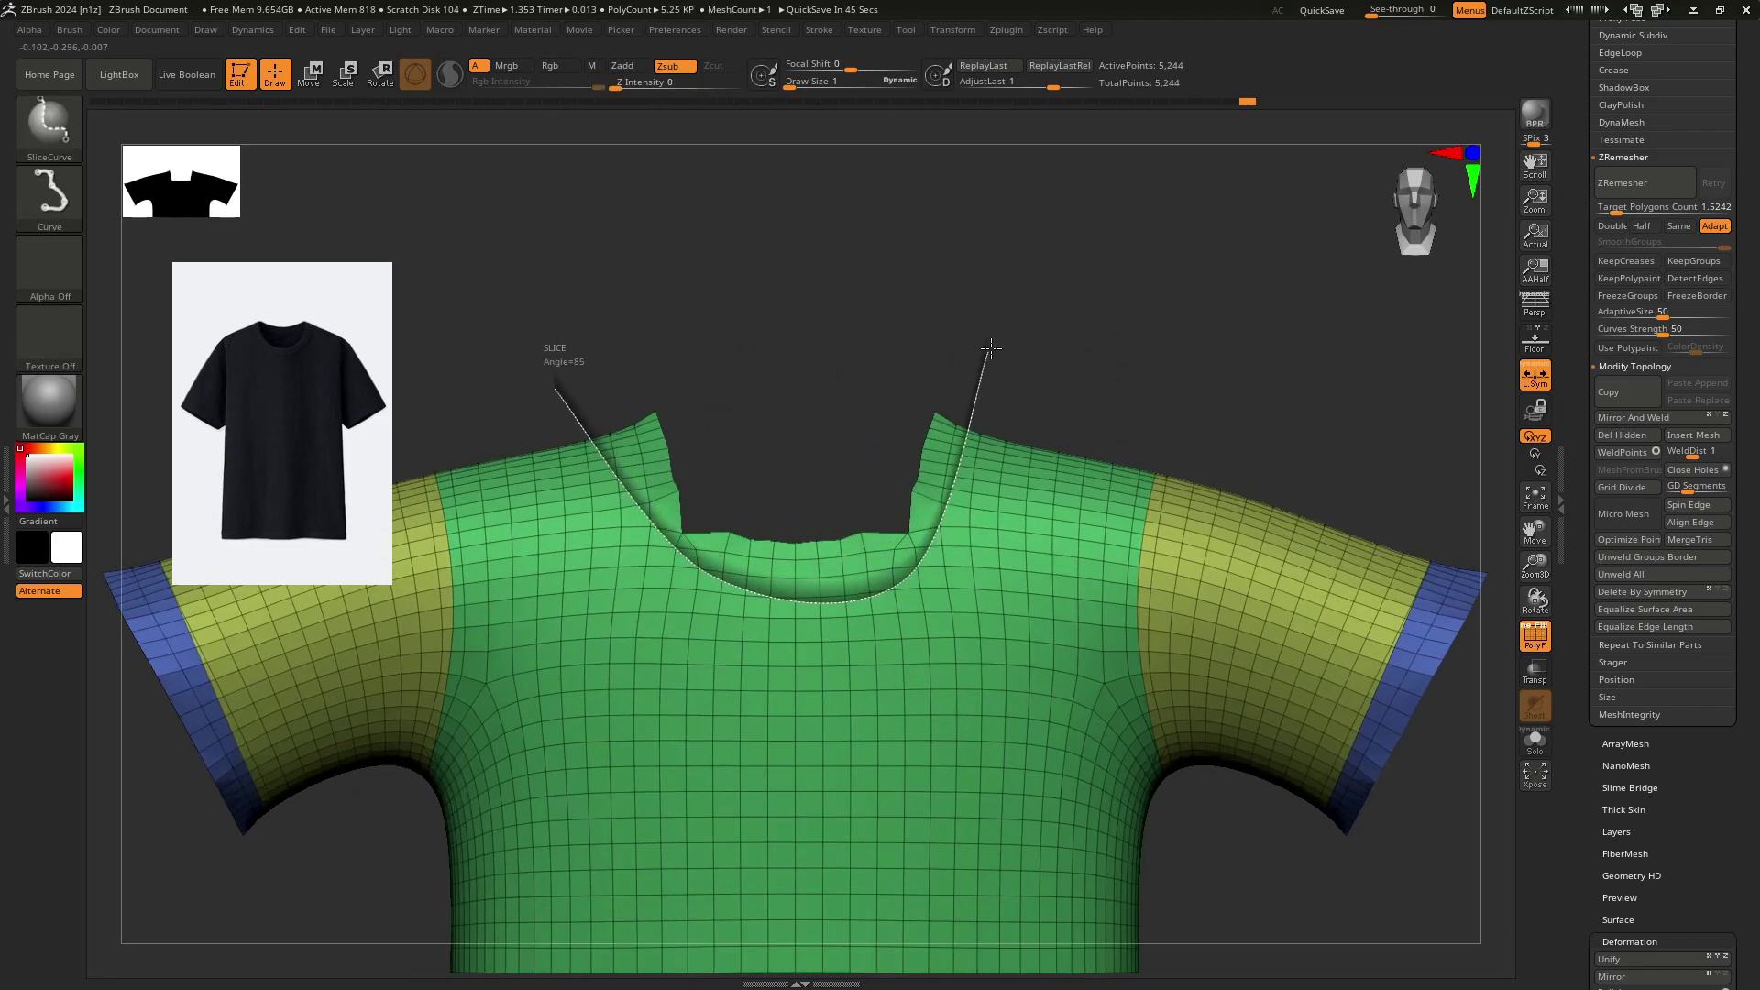
left_click_drag(991, 348, 992, 350, "ctrl+shift")
key("f")
left_click(1646, 416)
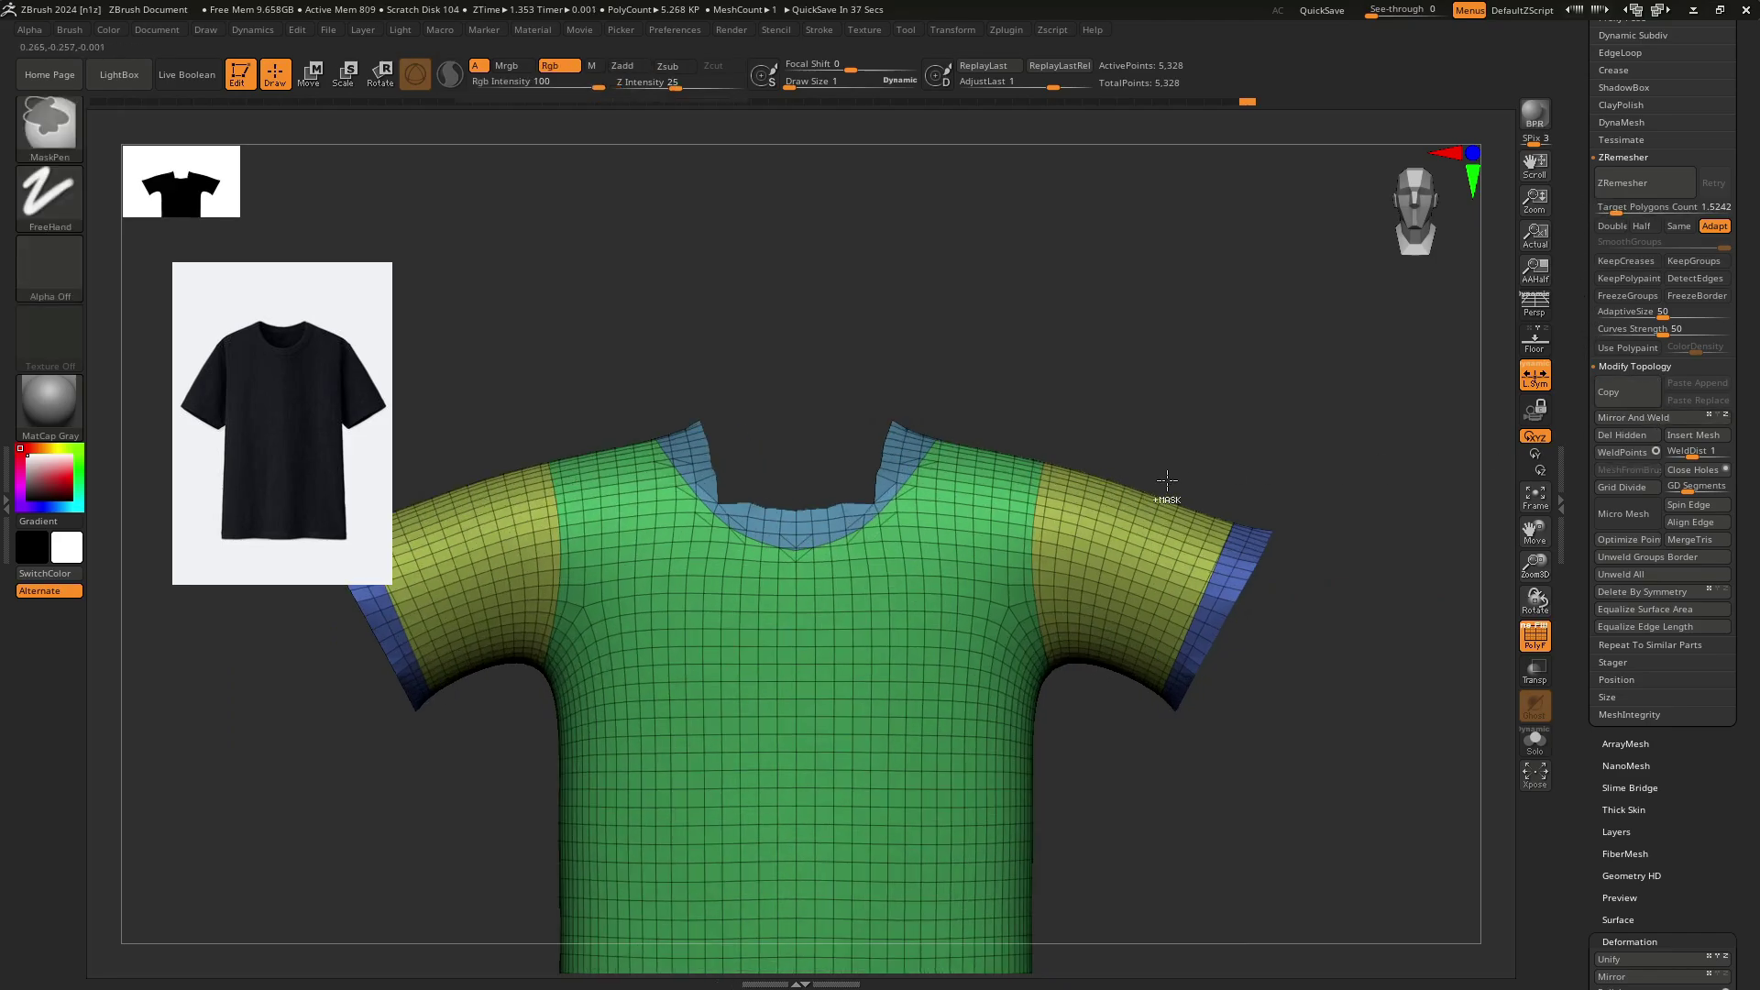
Remesh the shirt into a low-poly mesh with ZRemesher, using KeepGroups and a target polygon count of about 0.189.
scroll(1640, 209, "up", 1)
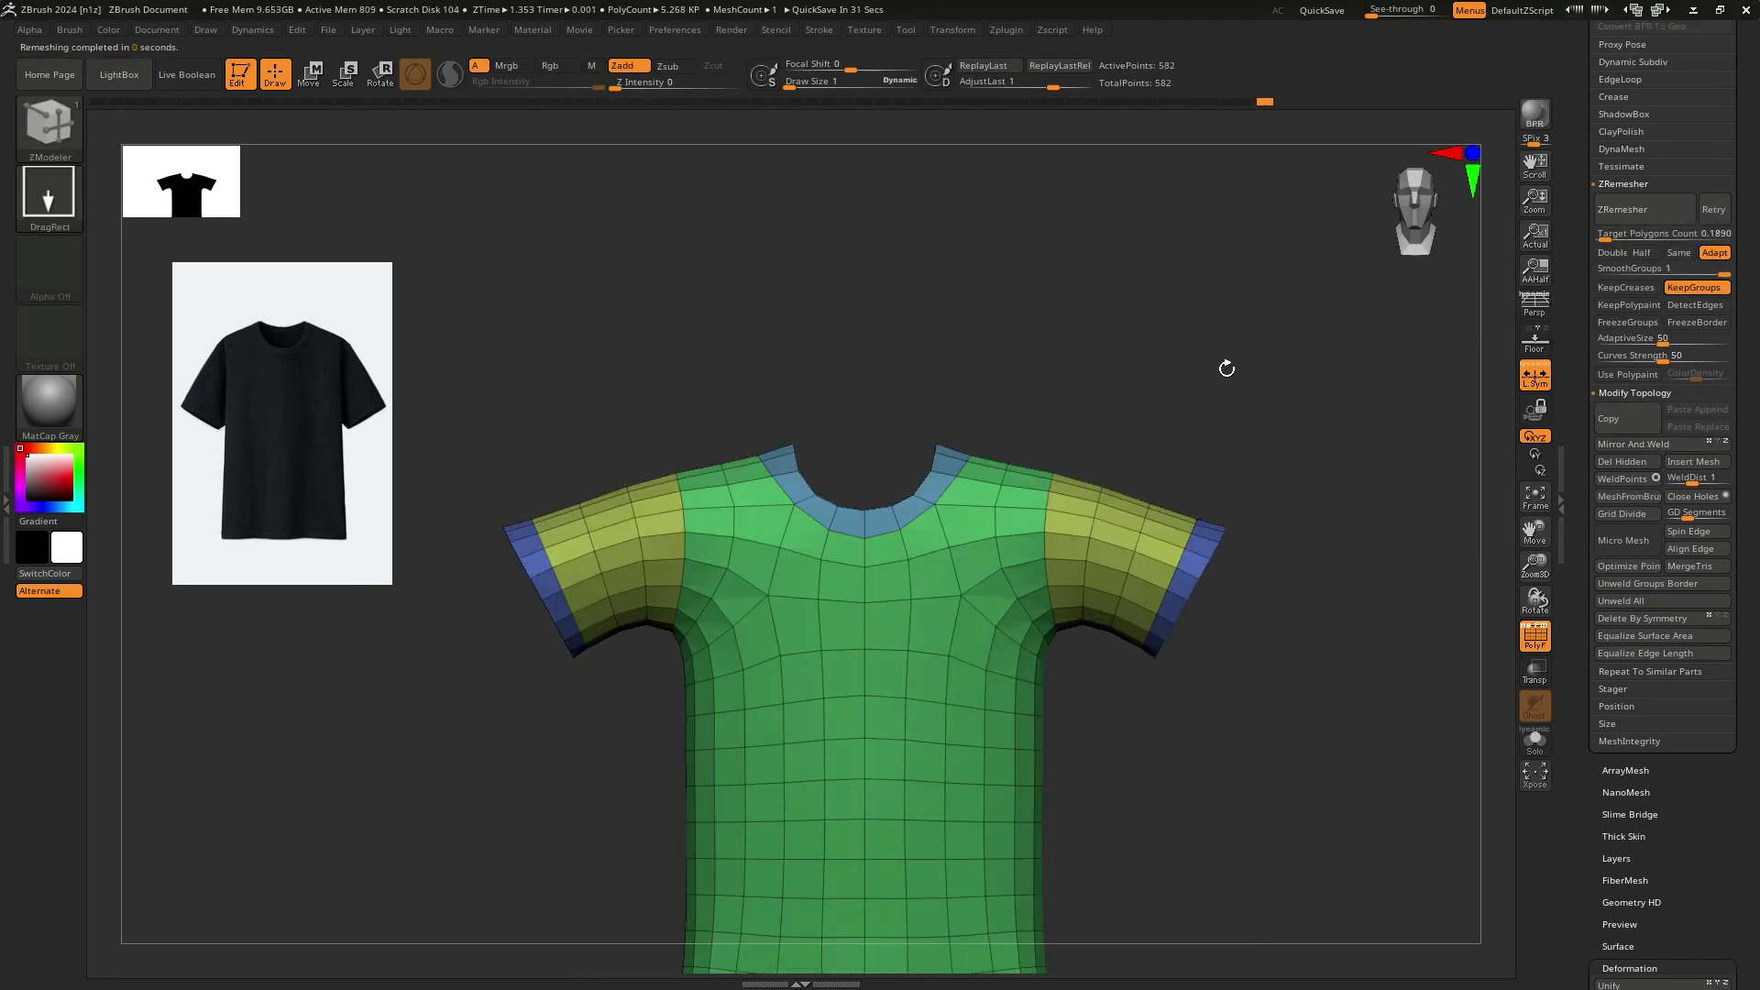
right_click_drag(1225, 370, 1165, 364, "ctrl")
right_click_drag(1165, 364, 1018, 560, "alt")
Adjust the points of the back and front collar band using the Move brush at a draw size of about 28.
right_click_drag(728, 390, 799, 444)
left_click_drag(800, 445, 772, 336)
right_click_drag(772, 336, 584, 672, "shift")
key("b")
key("m")
key("v")
key("s")
left_click_drag(808, 393, 830, 393)
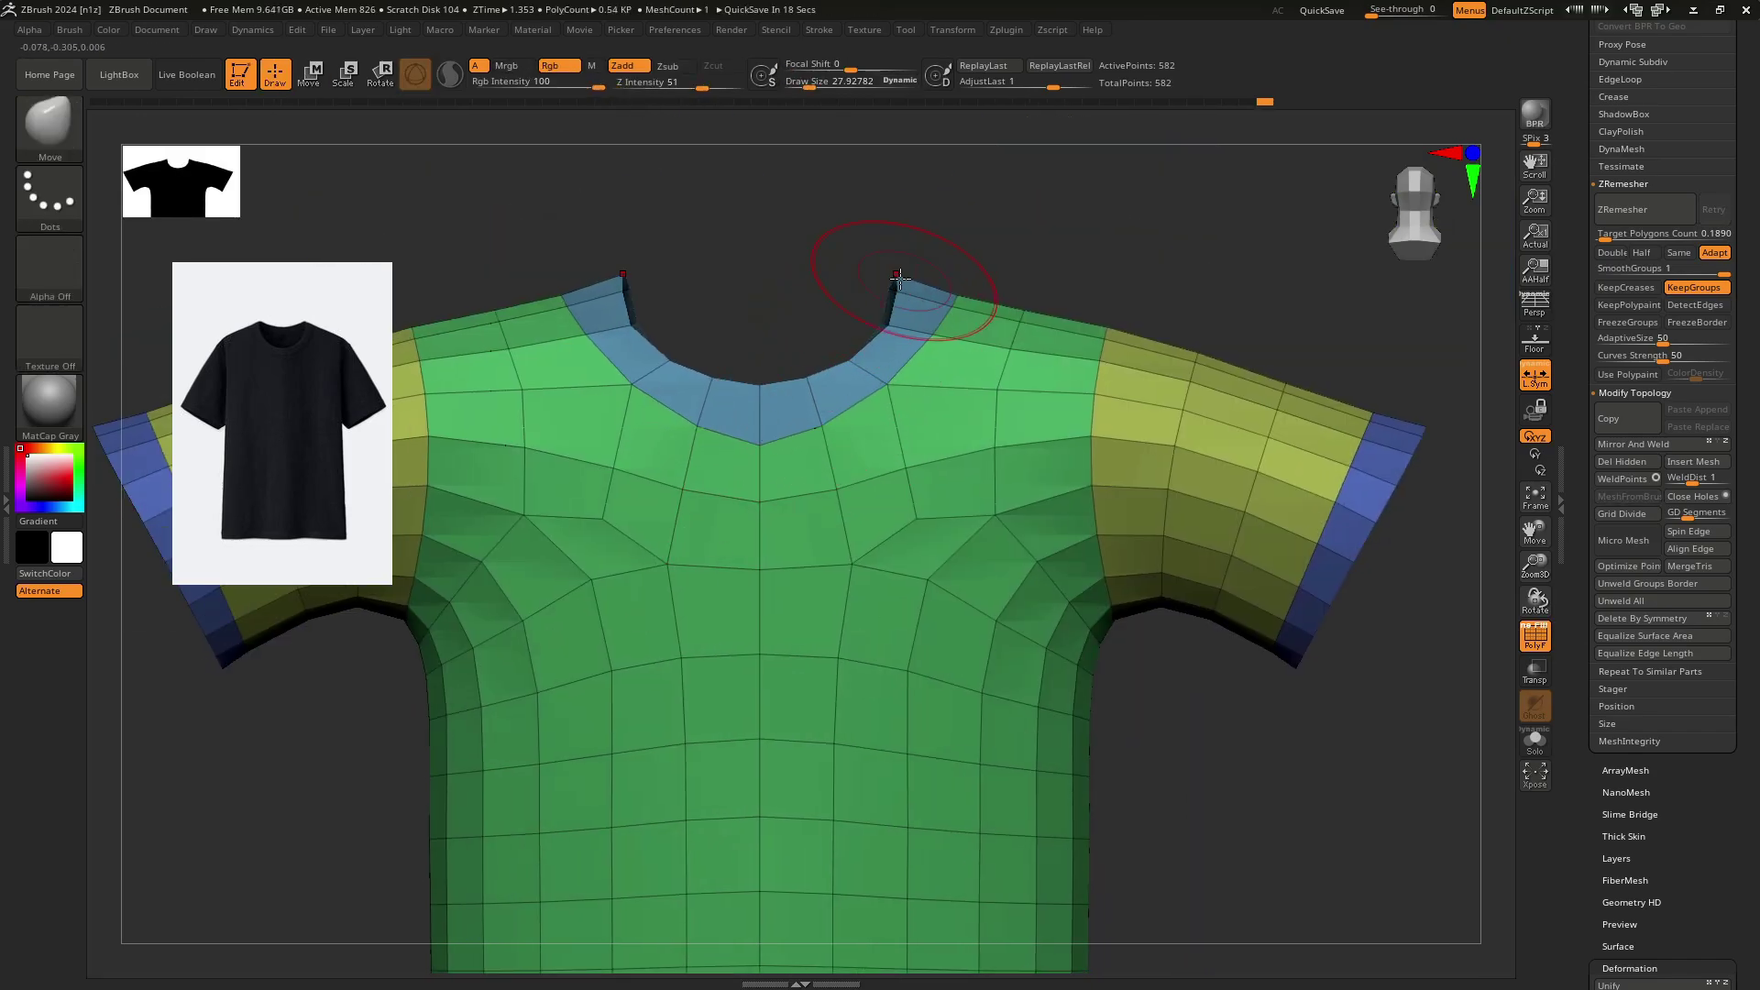
left_click_drag(900, 279, 907, 279)
right_click_drag(907, 279, 642, 514)
right_click_drag(642, 514, 454, 445, "alt")
left_click_drag(848, 305, 845, 322)
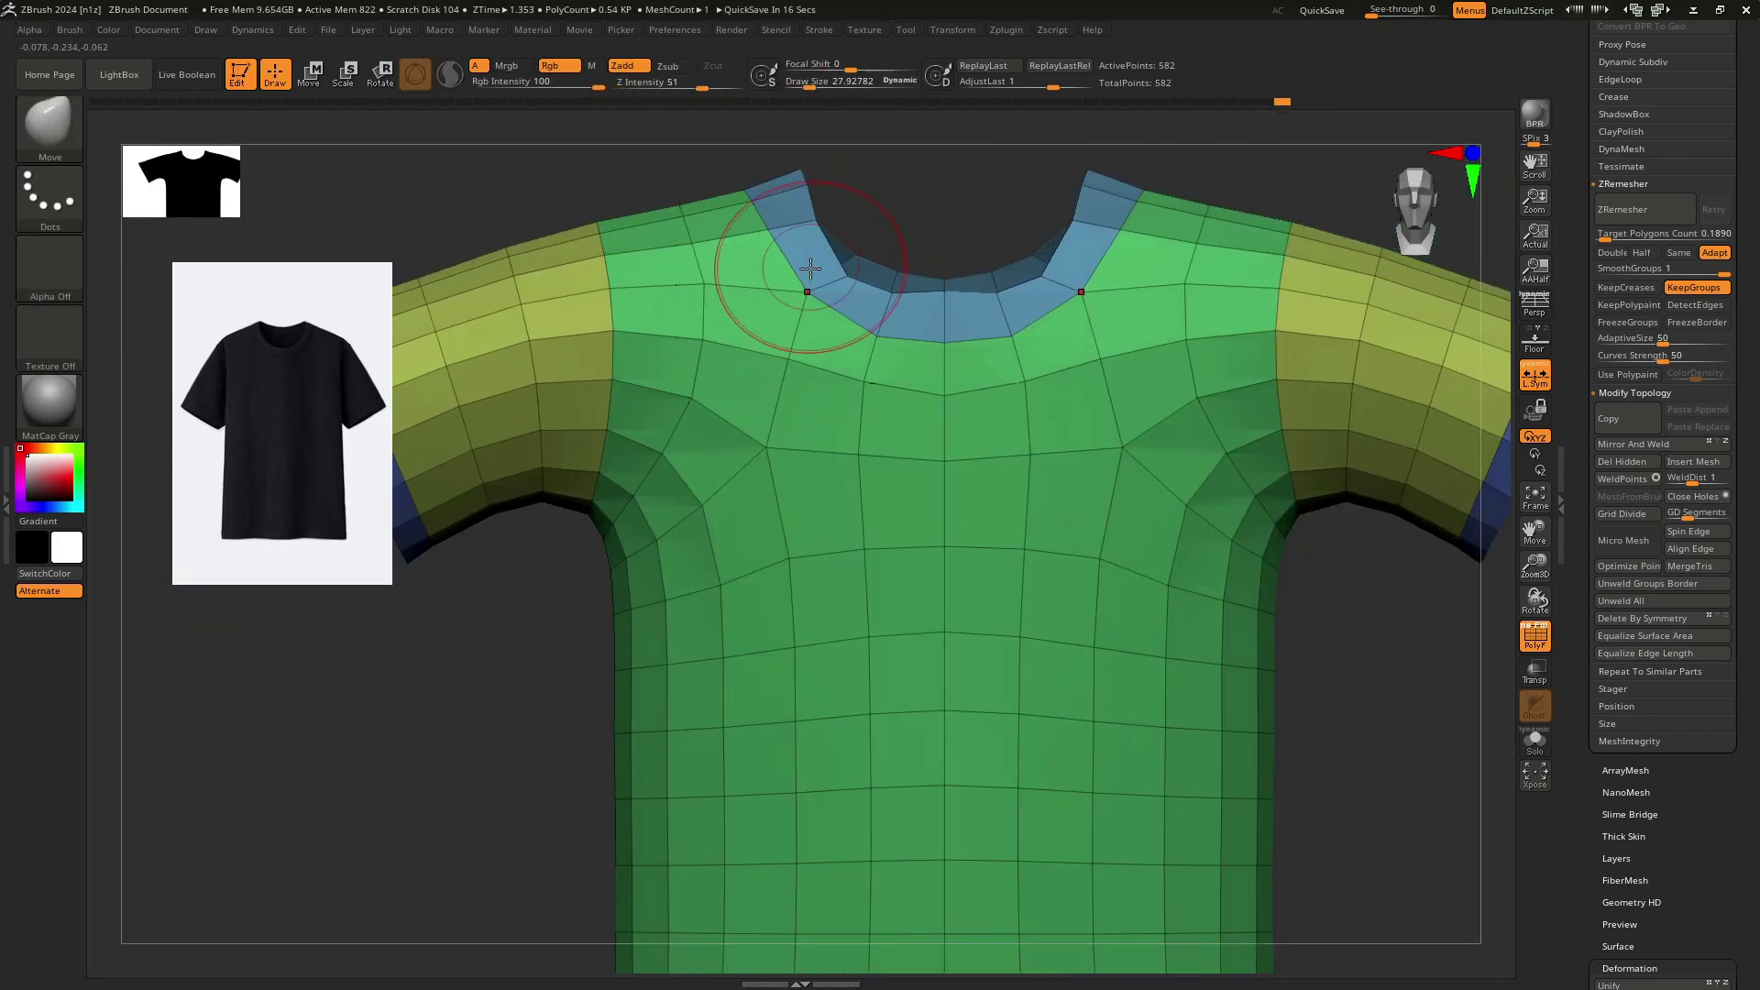
Enlarge the Move brush to a draw size of about 104 and reshape the sides of the torso.
mouse_move(995, 346)
right_mouse_down("ctrl")
mouse_move(943, 404)
mouse_move(844, 371)
mouse_move(872, 307)
right_mouse_up("ctrl")
key("s")
left_click_drag(872, 444, 889, 444)
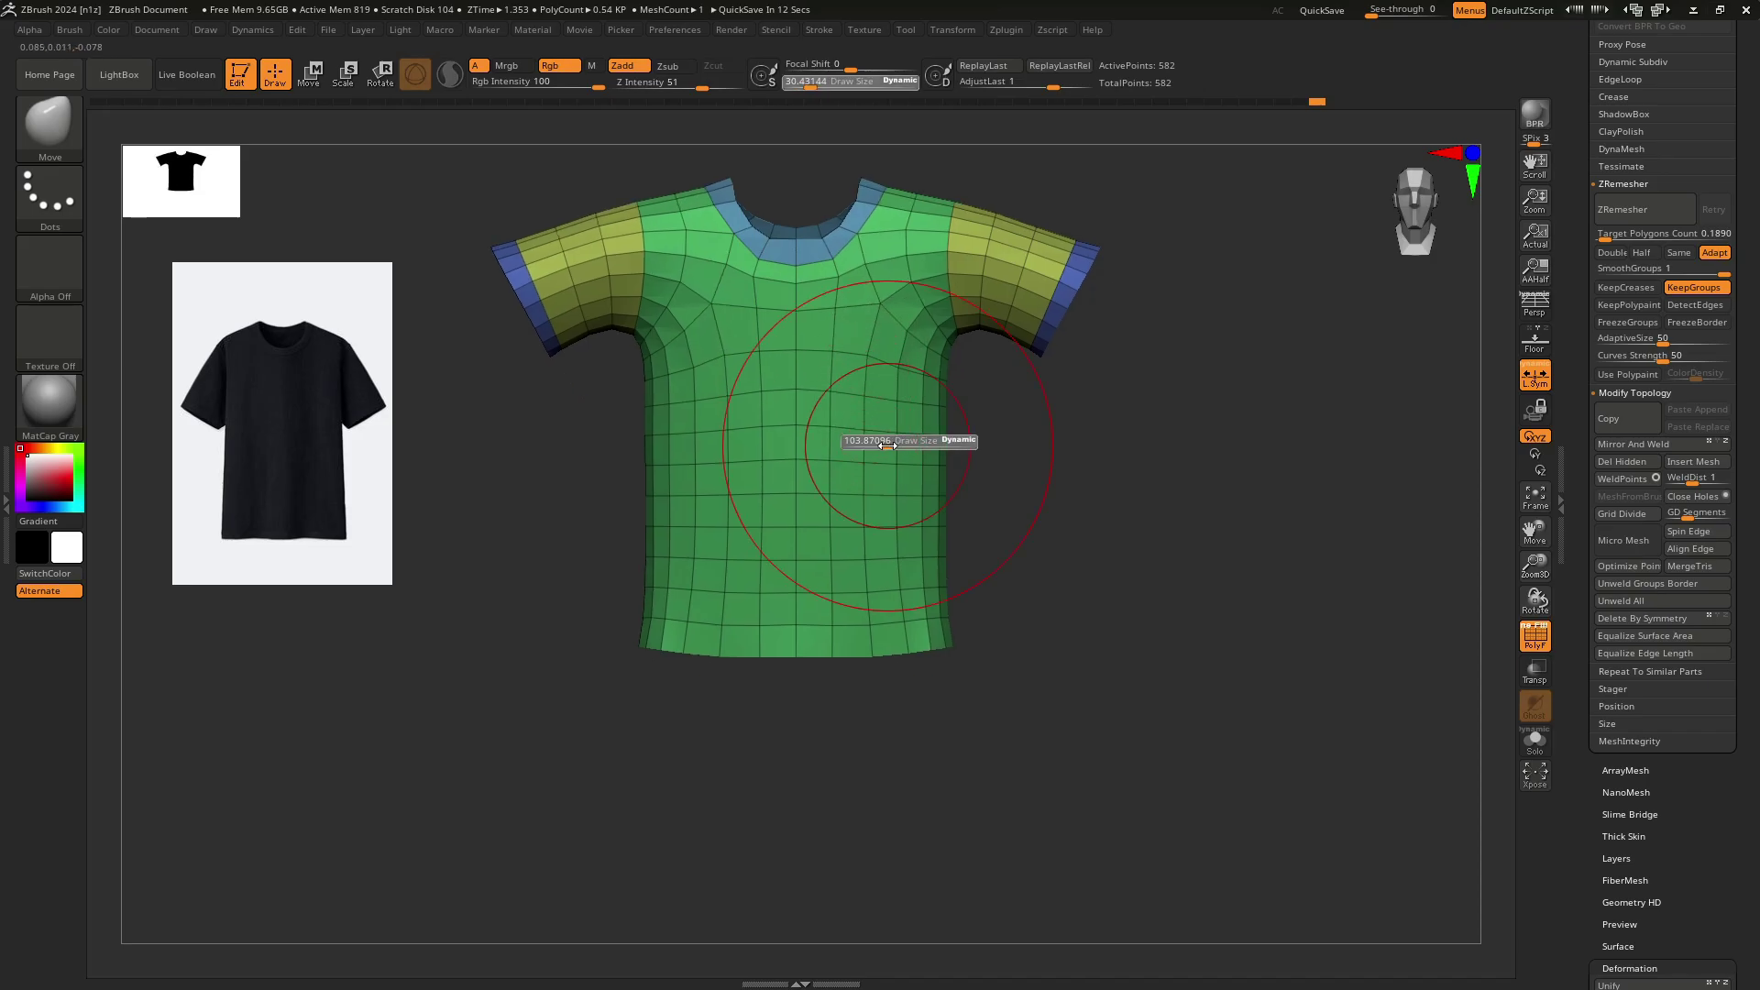
mouse_move(913, 463)
right_mouse_down()
mouse_move(883, 493)
mouse_move(796, 485)
mouse_move(859, 530)
right_mouse_up()
key("s")
left_click_drag(859, 530, 866, 531)
right_click_drag(866, 531, 831, 596)
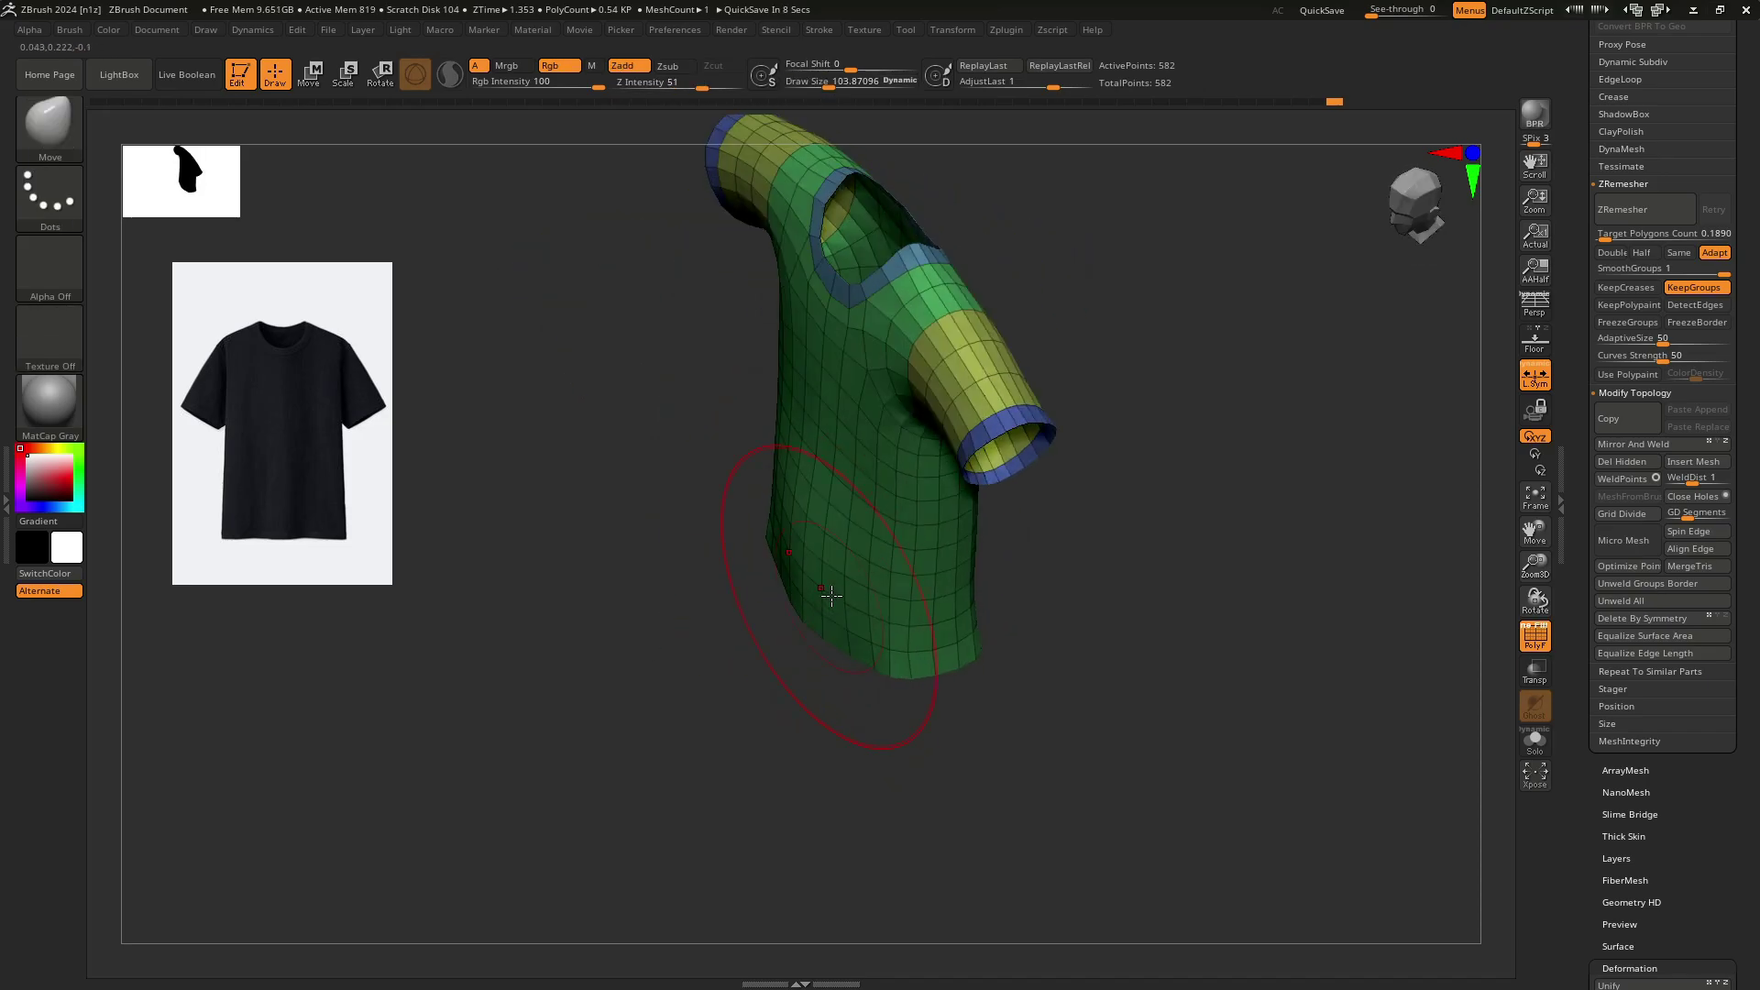
left_click_drag(825, 432, 1036, 502)
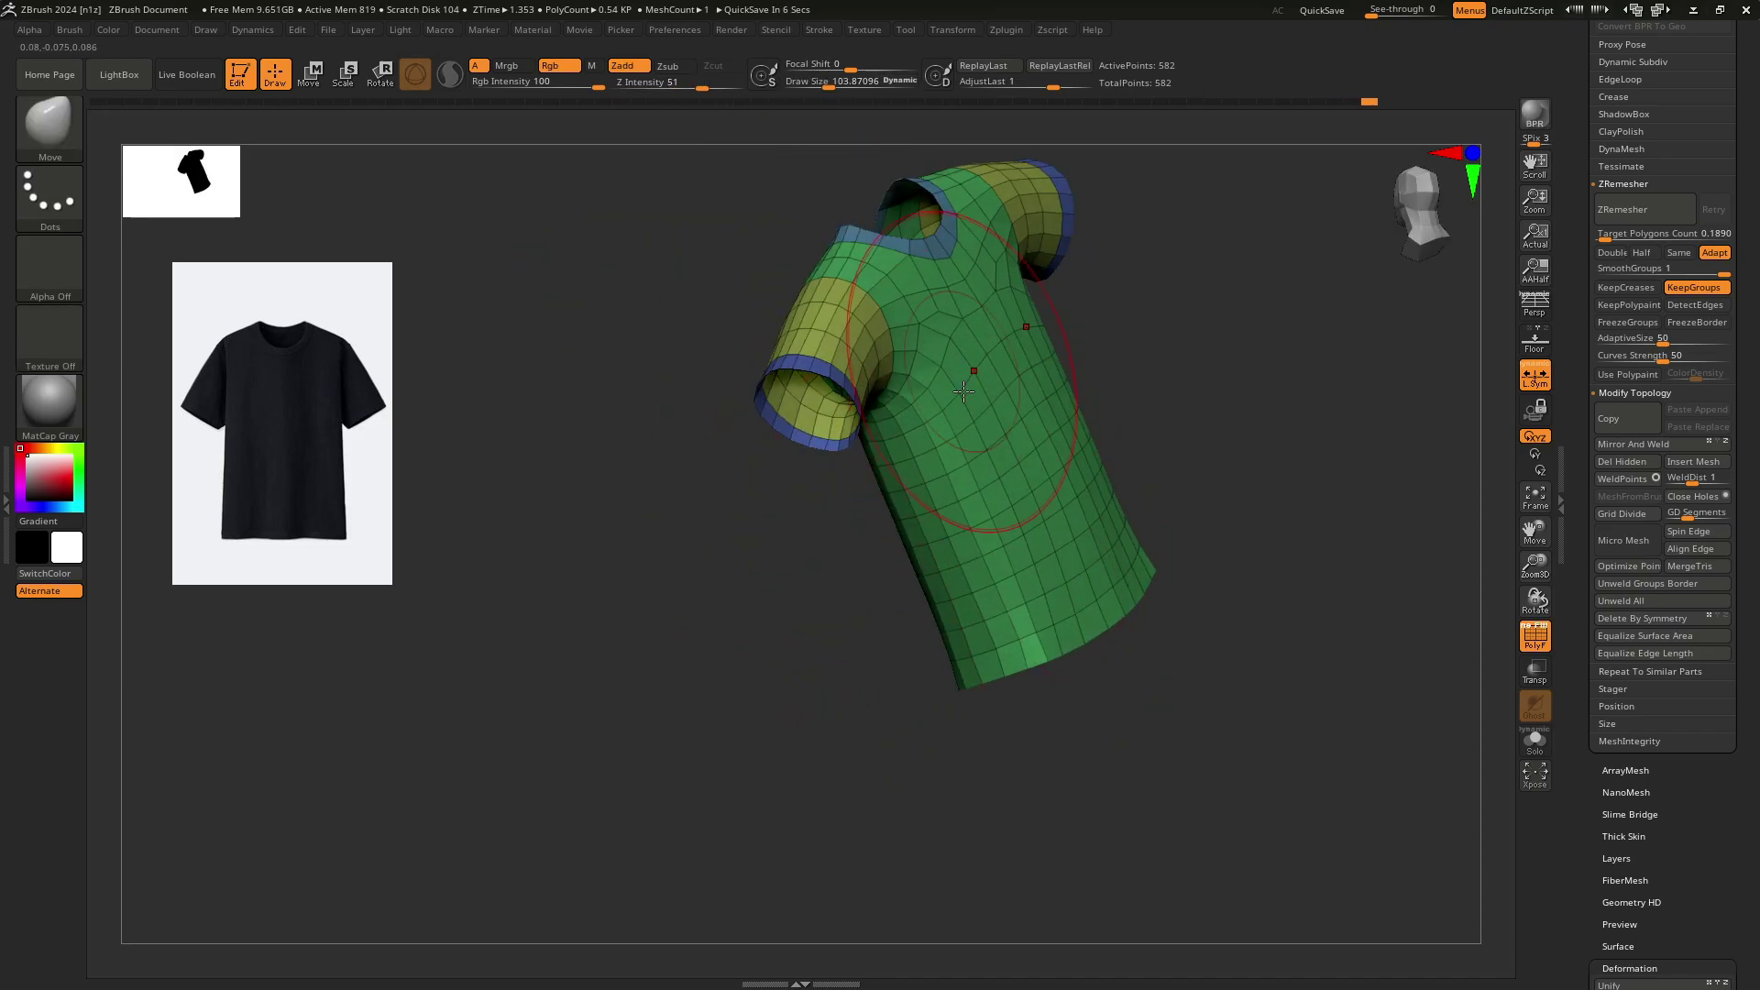
Reduce the Move brush to a draw size of about 65 and adjust the upper edge of the sleeve.
right_click_drag(1017, 440, 842, 366)
key("s")
left_click_drag(842, 367, 825, 368)
right_click_drag(826, 368, 732, 317, "shift")
left_click_drag(706, 335, 719, 350)
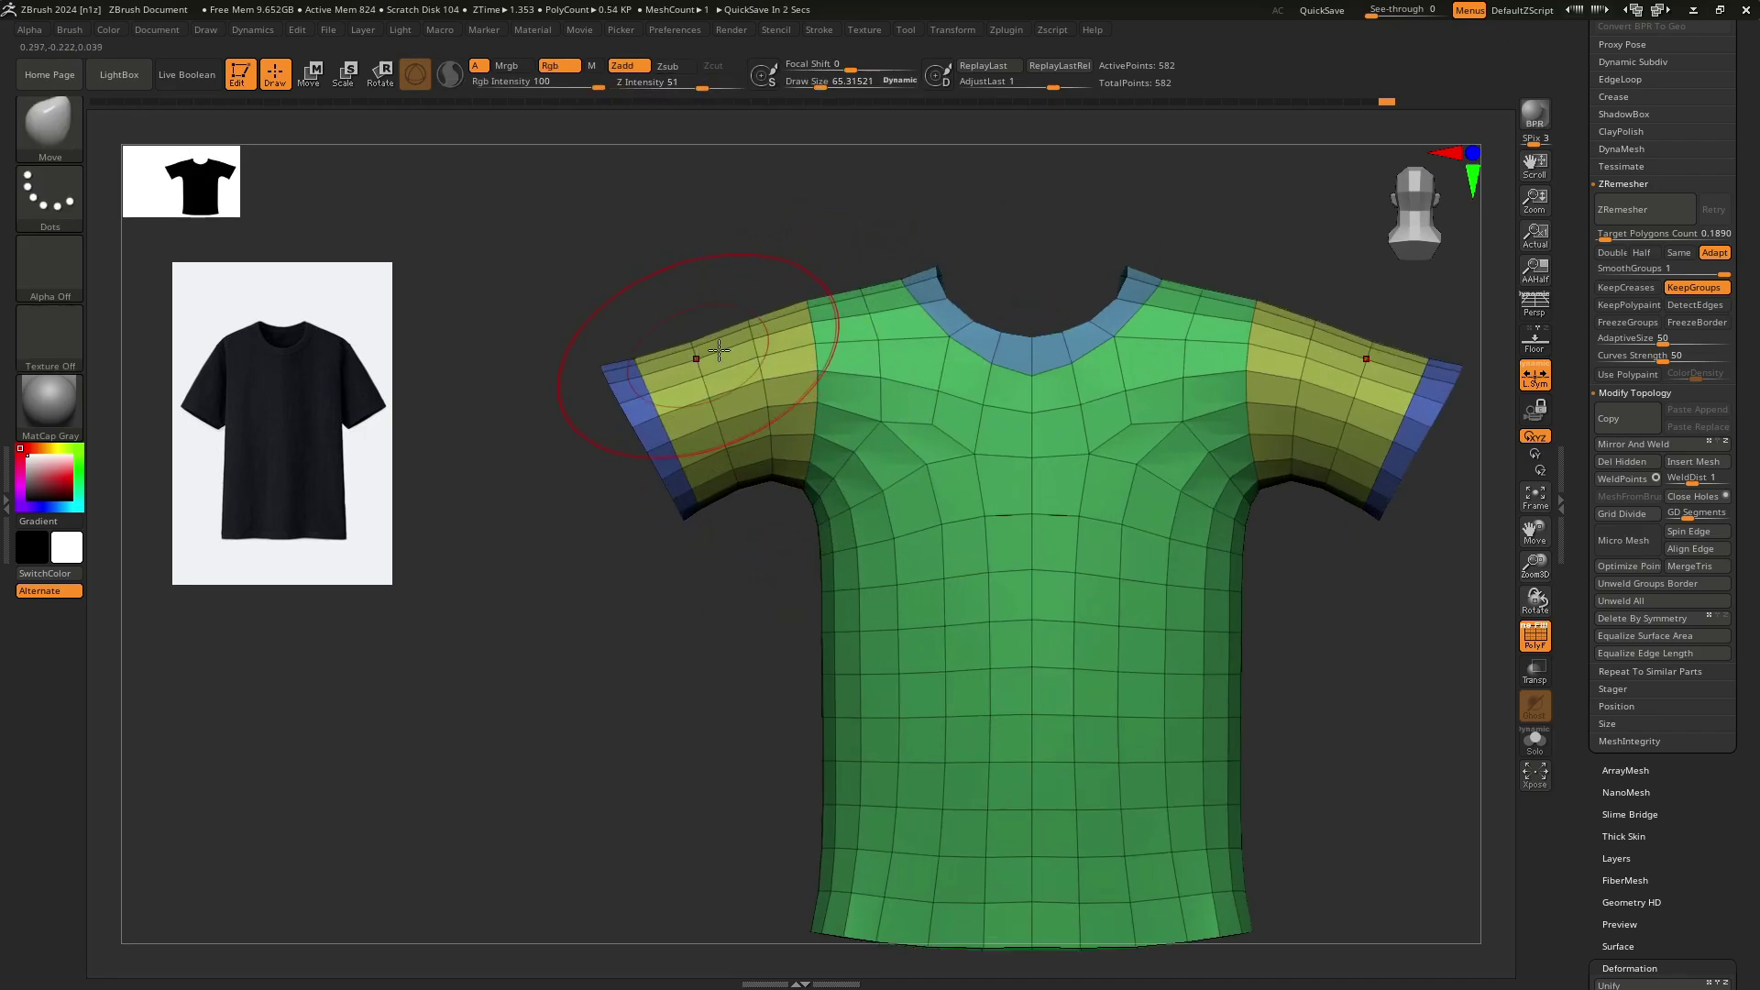
Mask the torso and collar so only the sleeves and cuffs stay unmasked, and activate the Move gizmo.
left_click(748, 427, "ctrl+shift")
left_click(750, 432, "ctrl+shift")
left_click(662, 443, "ctrl+shift")
left_click(648, 608, "ctrl")
left_click(650, 607, "ctrl+shift")
key("w")
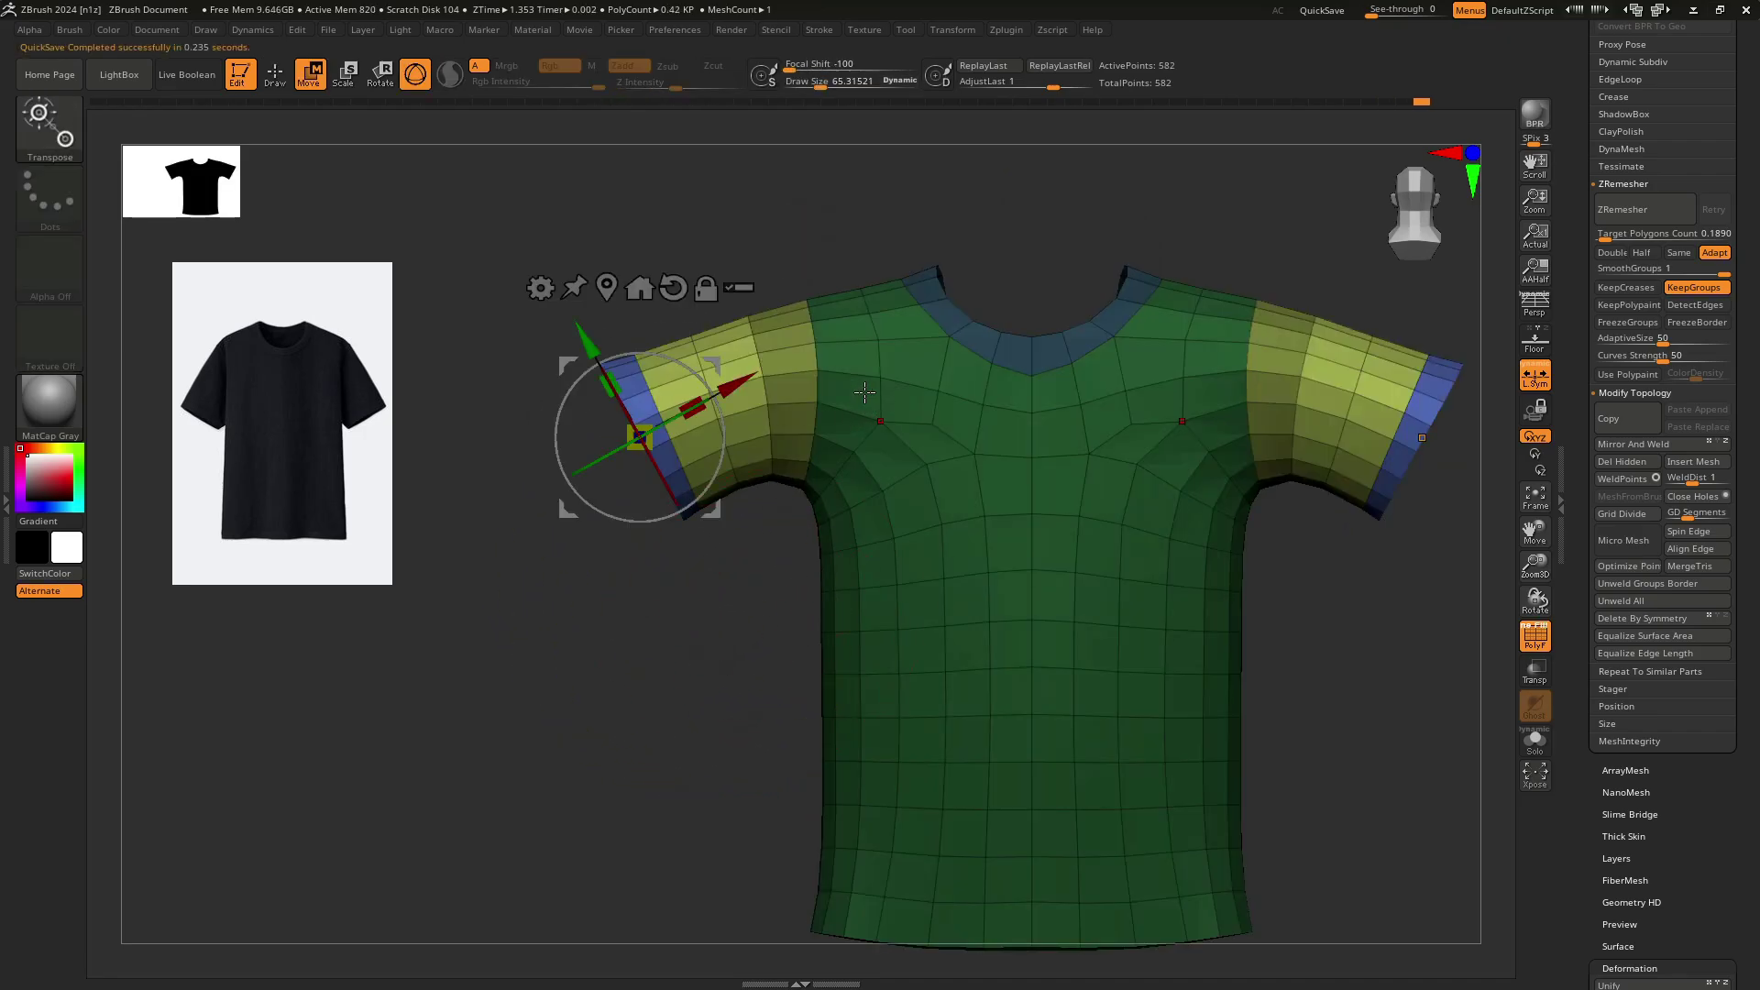
Place the gizmo pivot at the top of the sleeve, rotate the sleeves downward, and return to drawing with the mask cleared.
right_click_drag(865, 392, 787, 444, "alt")
left_click_drag(634, 418, 679, 401, "alt")
left_click(671, 369, "alt")
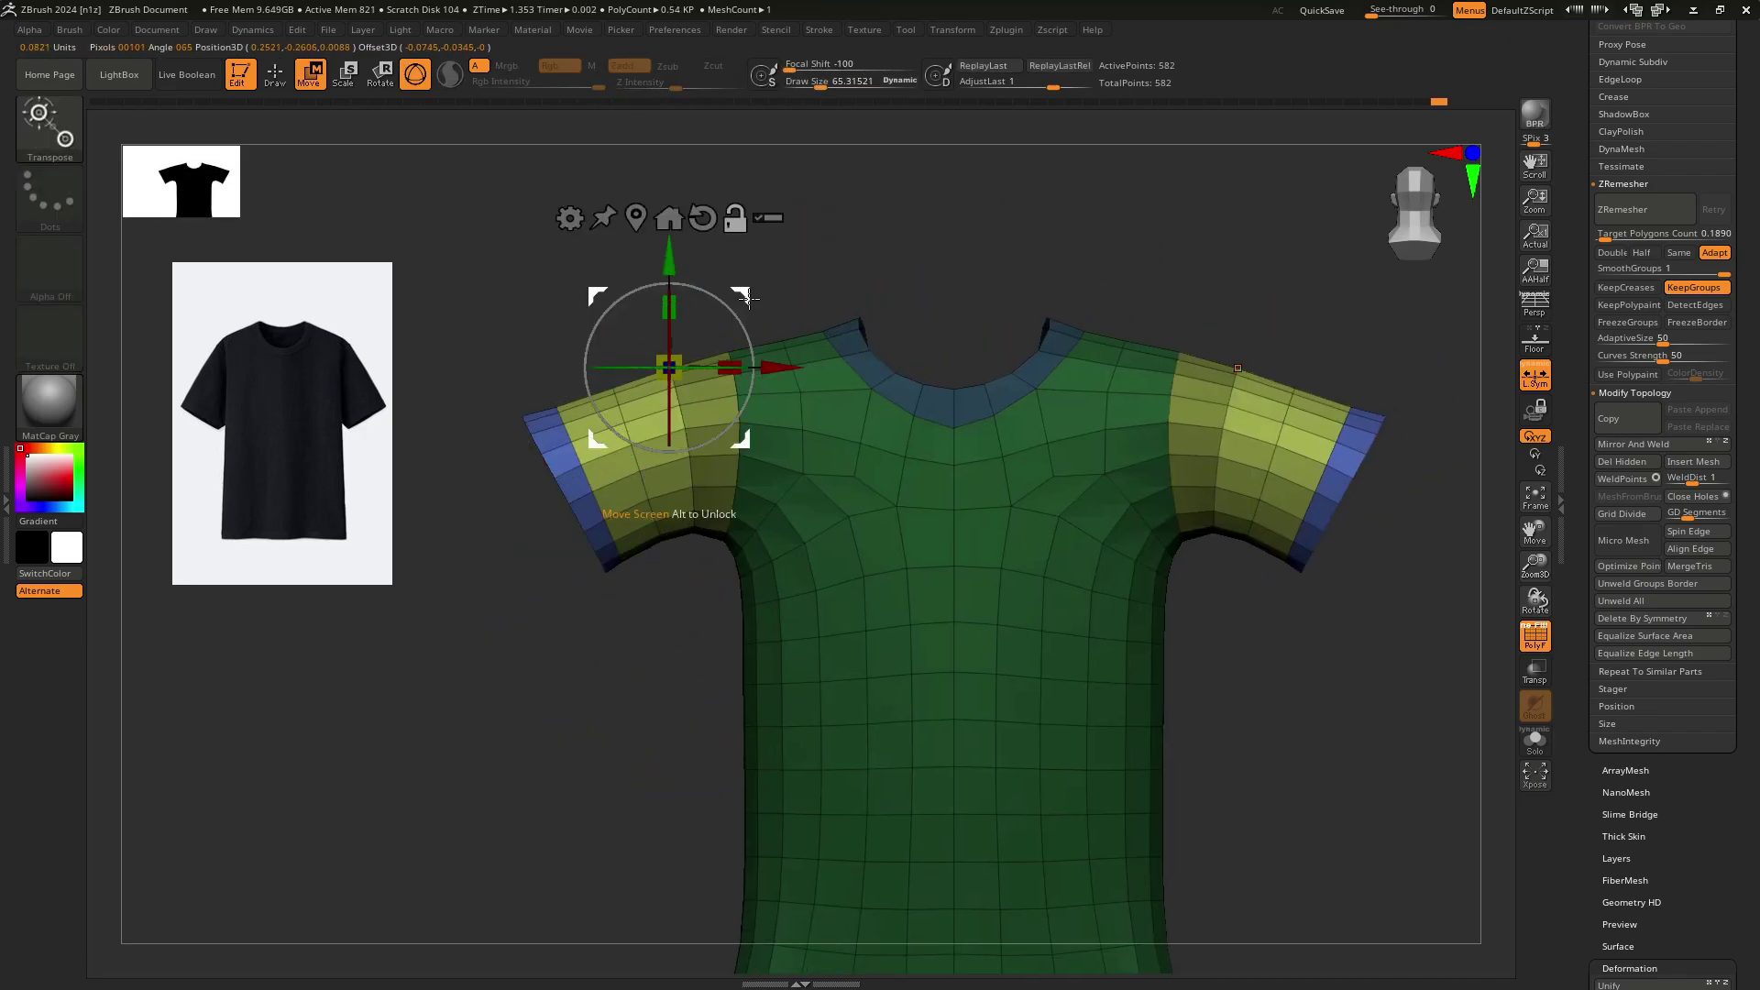
left_click_drag(749, 298, 799, 289, "alt")
mouse_move(801, 341)
left_mouse_down()
mouse_move(791, 312)
mouse_move(642, 316)
left_mouse_up()
key("q")
mouse_move(652, 411)
right_mouse_down("alt")
mouse_move(613, 454)
mouse_move(616, 494)
right_mouse_up("alt")
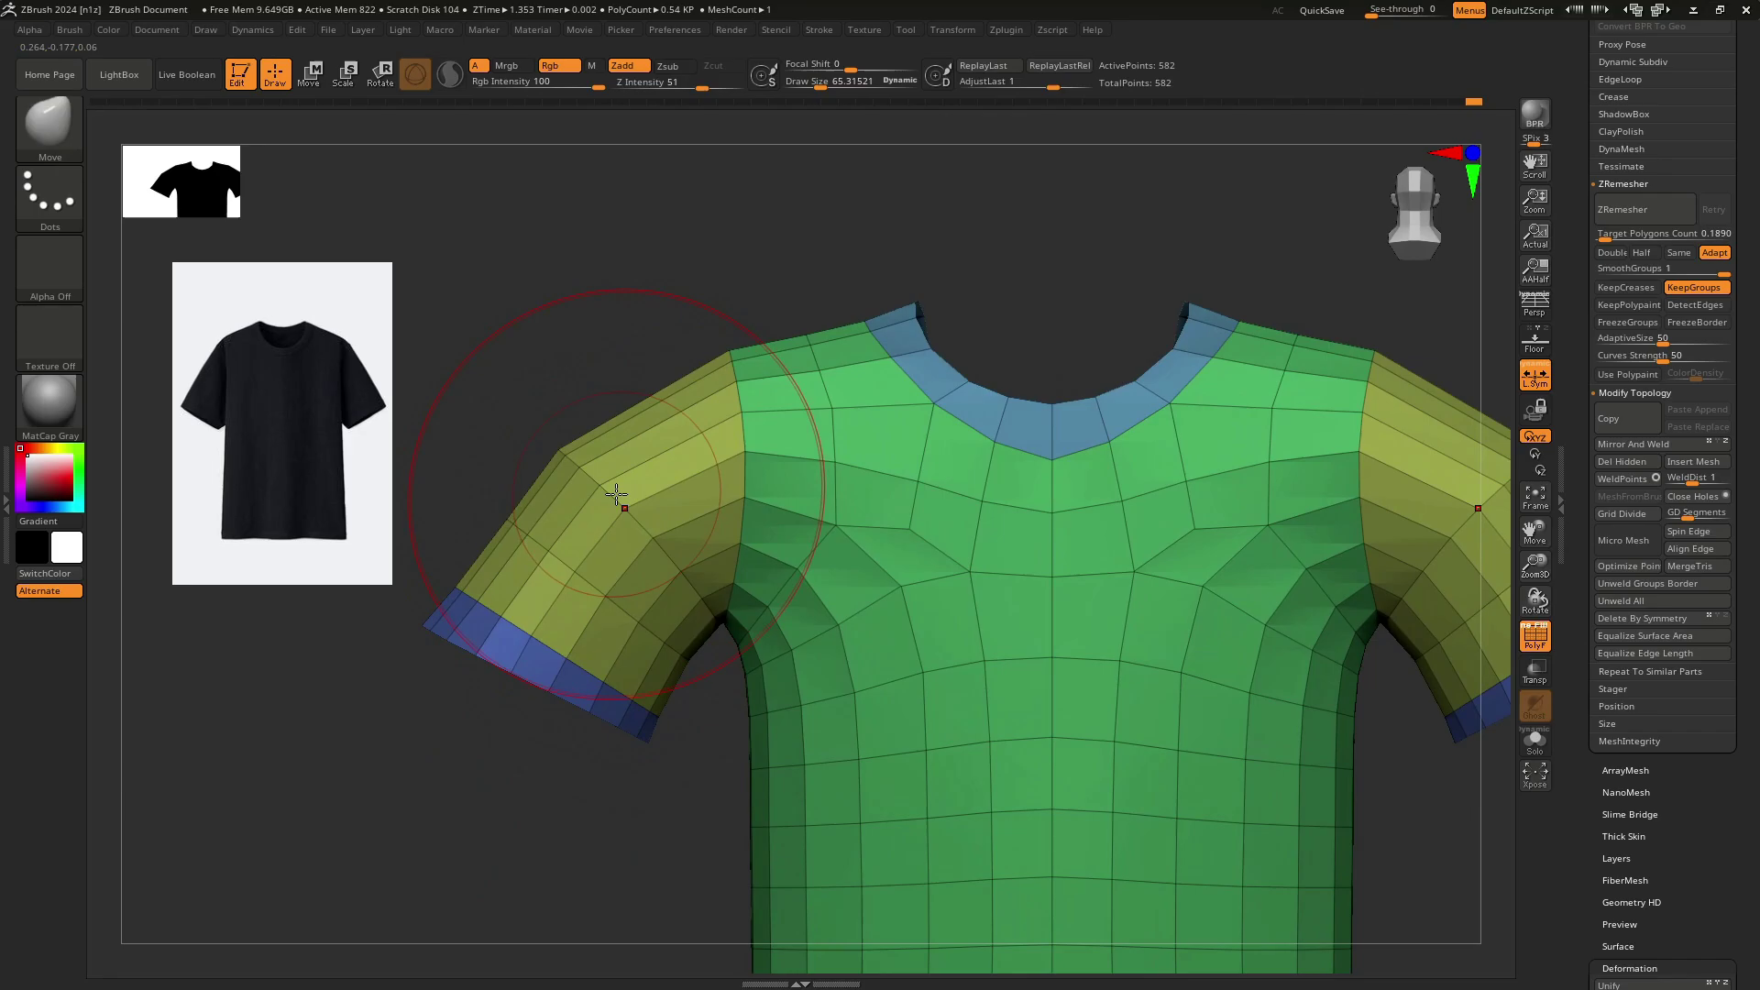
Even out the sleeve's edge loops around the bend with ZModeler.
key("b")
key("z")
key("m")
key("space")
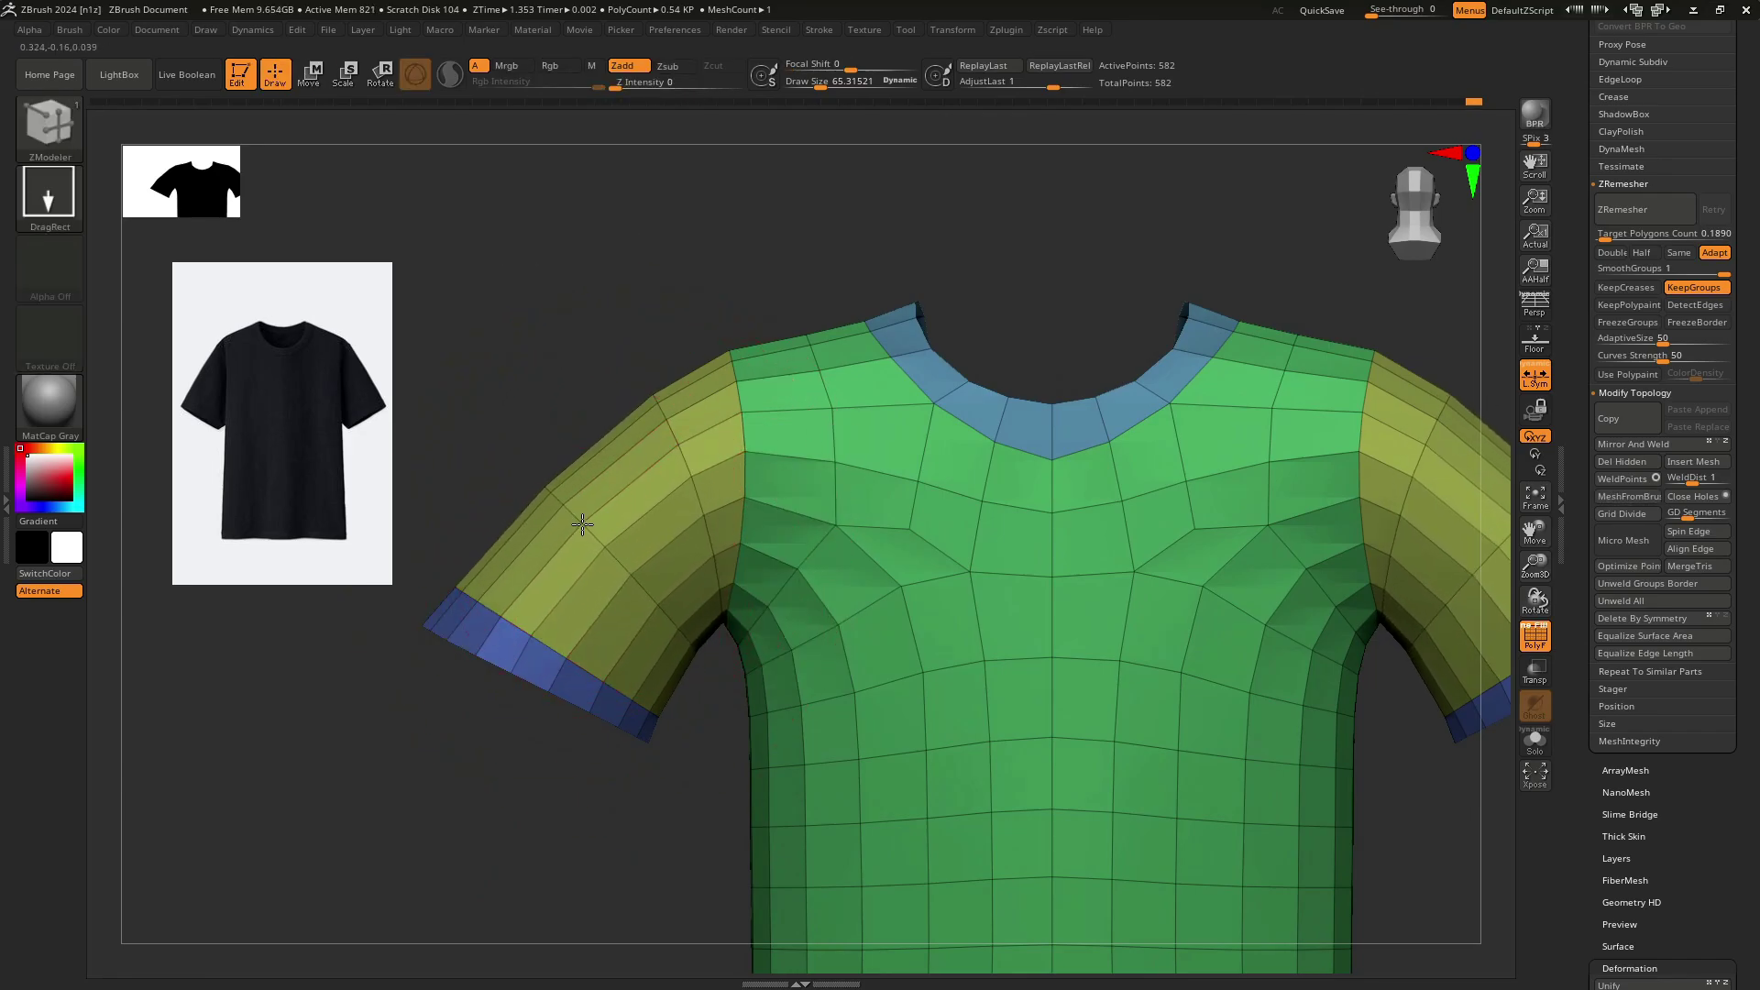
Refine the sleeve outline using the Move Infinite Depth brush at a draw size of about 36.
key("b")
key("m")
key("i")
key("s")
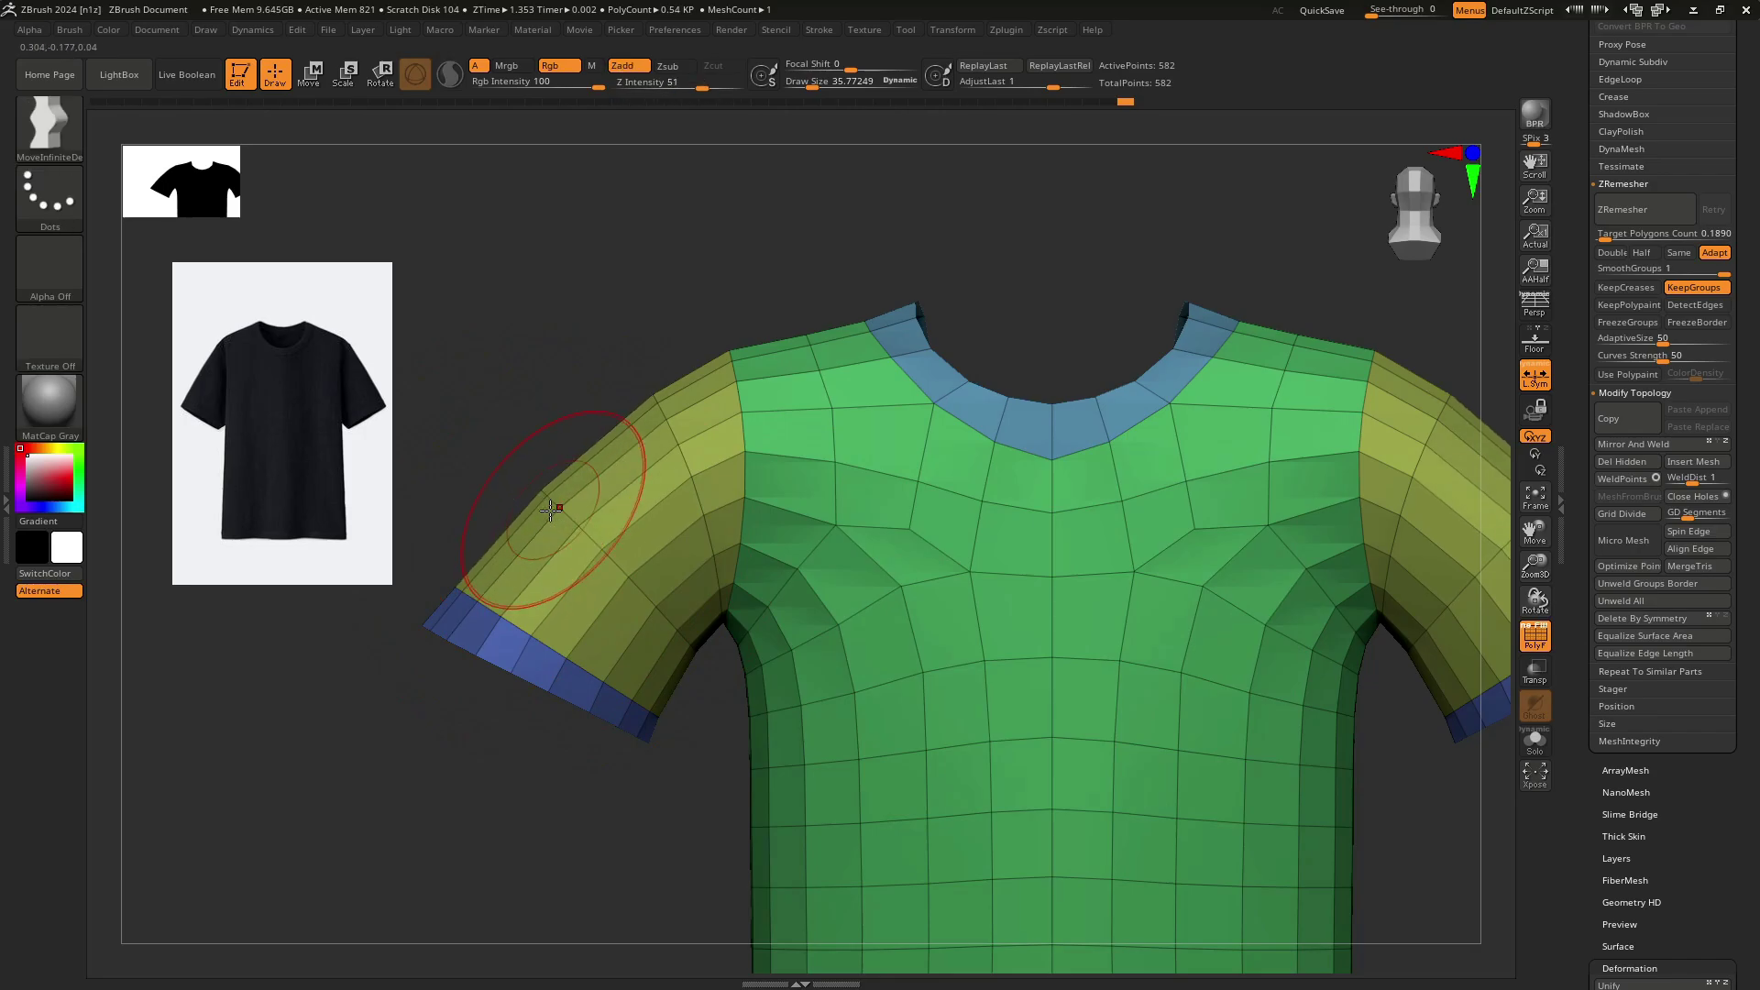
right_click_drag(459, 597, 518, 554, "ctrl")
right_click_drag(637, 542, 941, 427)
Toggle the Z axis option of Mirror And Weld and check the collar and shoulders from the front.
left_click_drag(1577, 452, 1577, 447)
scroll(1627, 688, "down", 5)
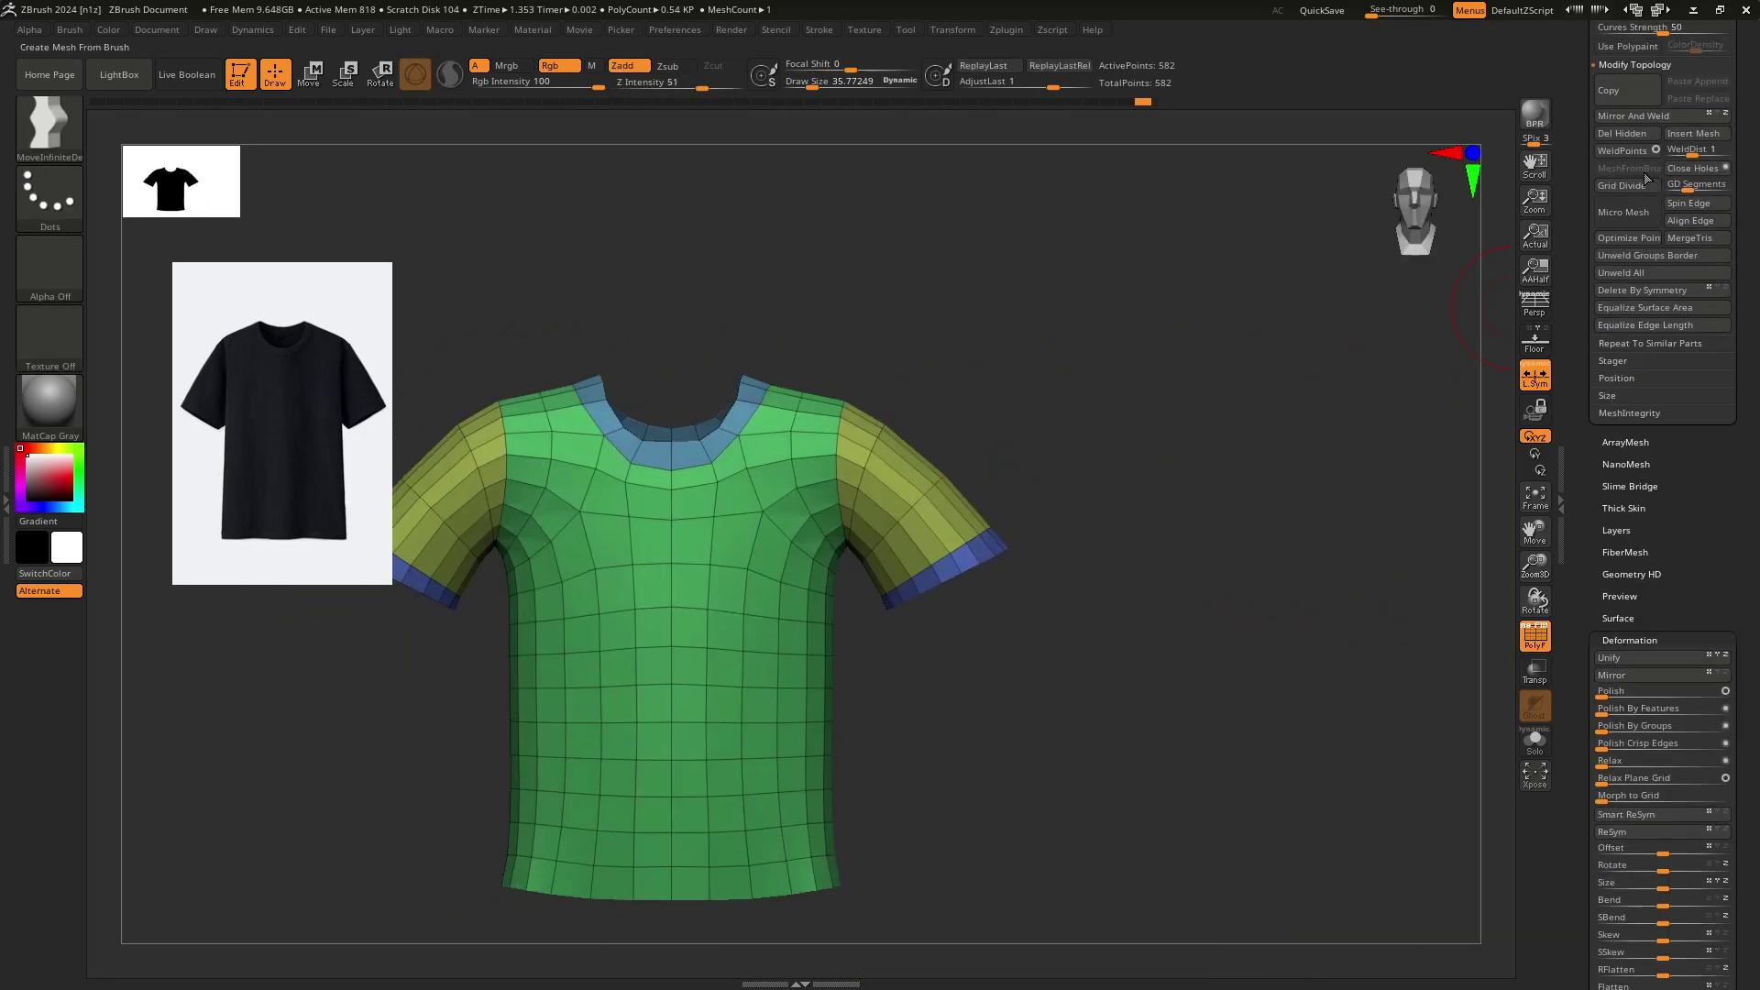
left_click(1728, 116)
scroll(695, 517, "up", 10)
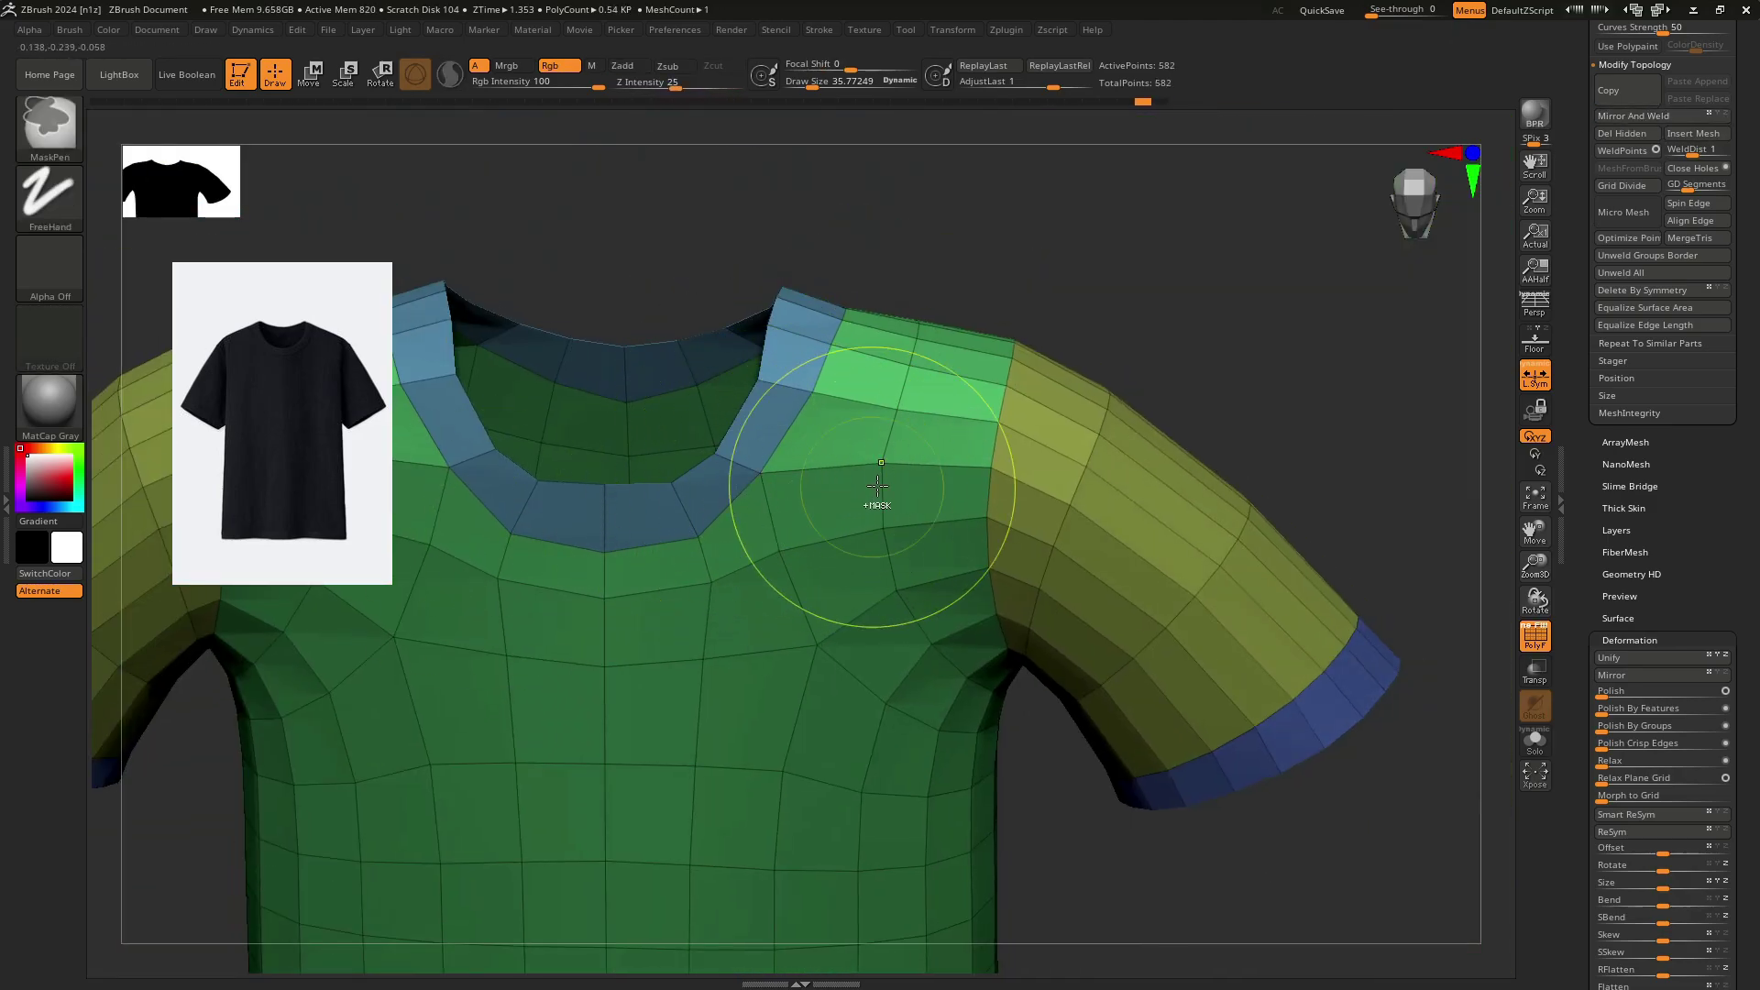
left_click_drag(1230, 448, 1029, 462, "shift")
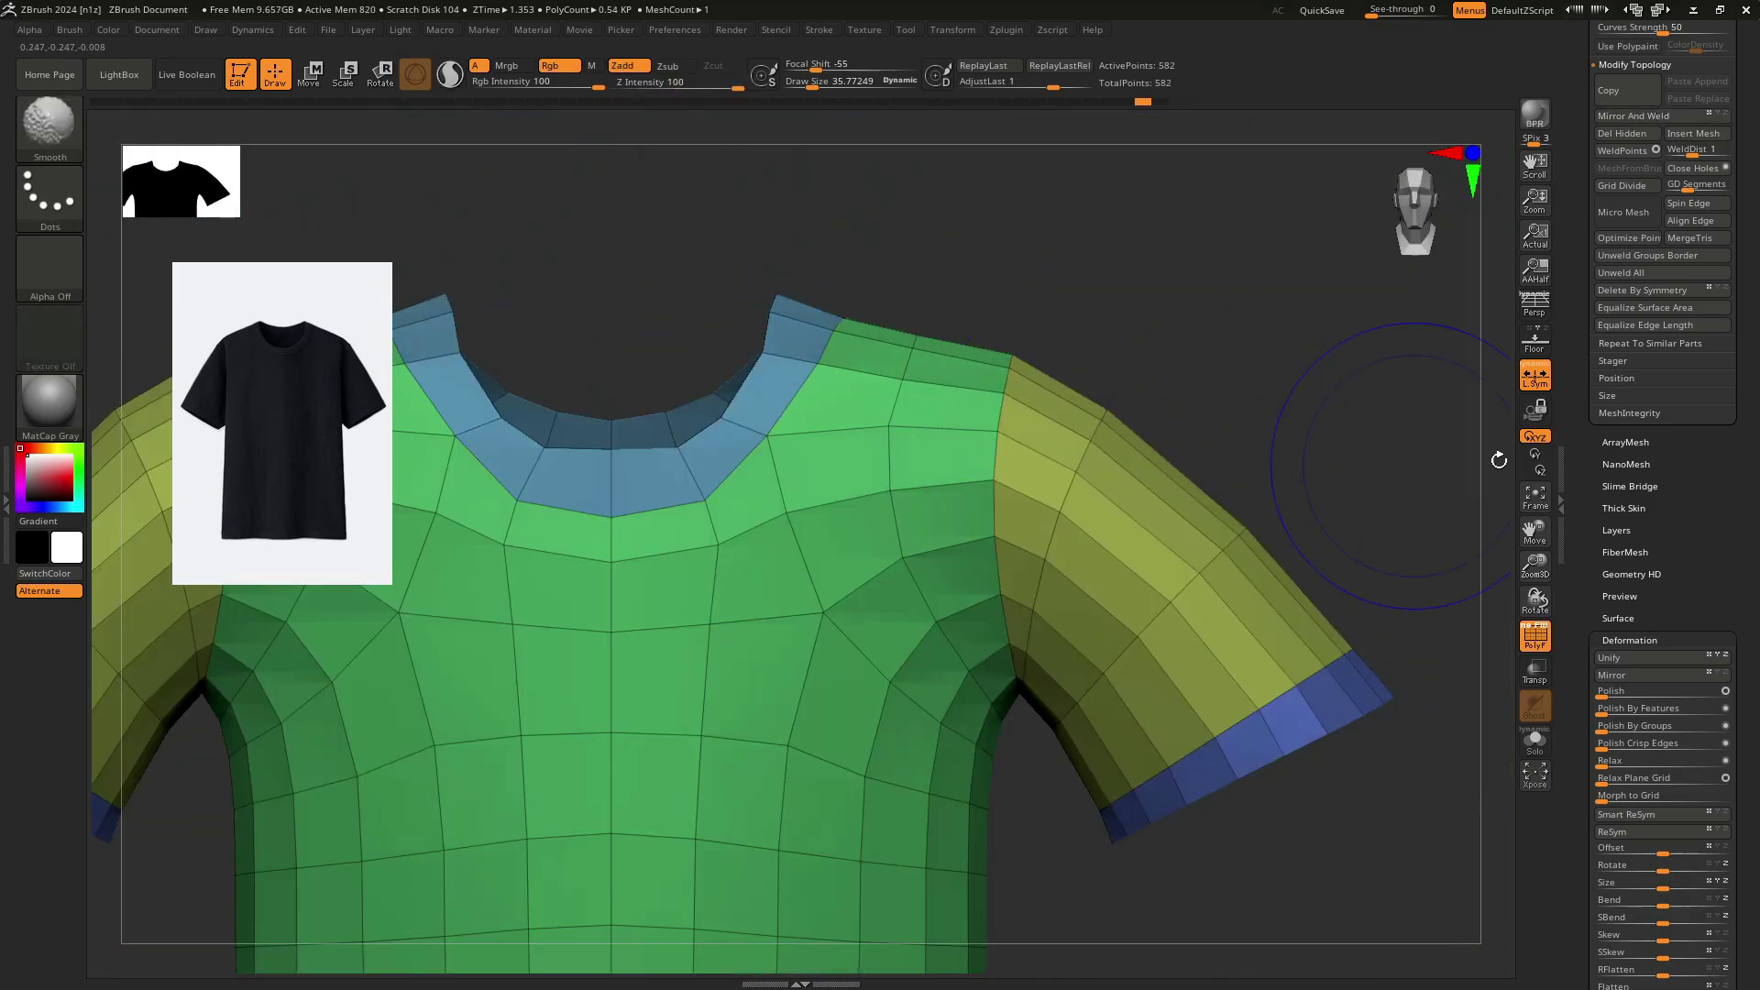
Centre the shirt on the symmetry axis by setting its X Position to 0.
scroll(1638, 409, "down", 5)
left_click_drag(1622, 231, 1587, 325)
left_click(1640, 215)
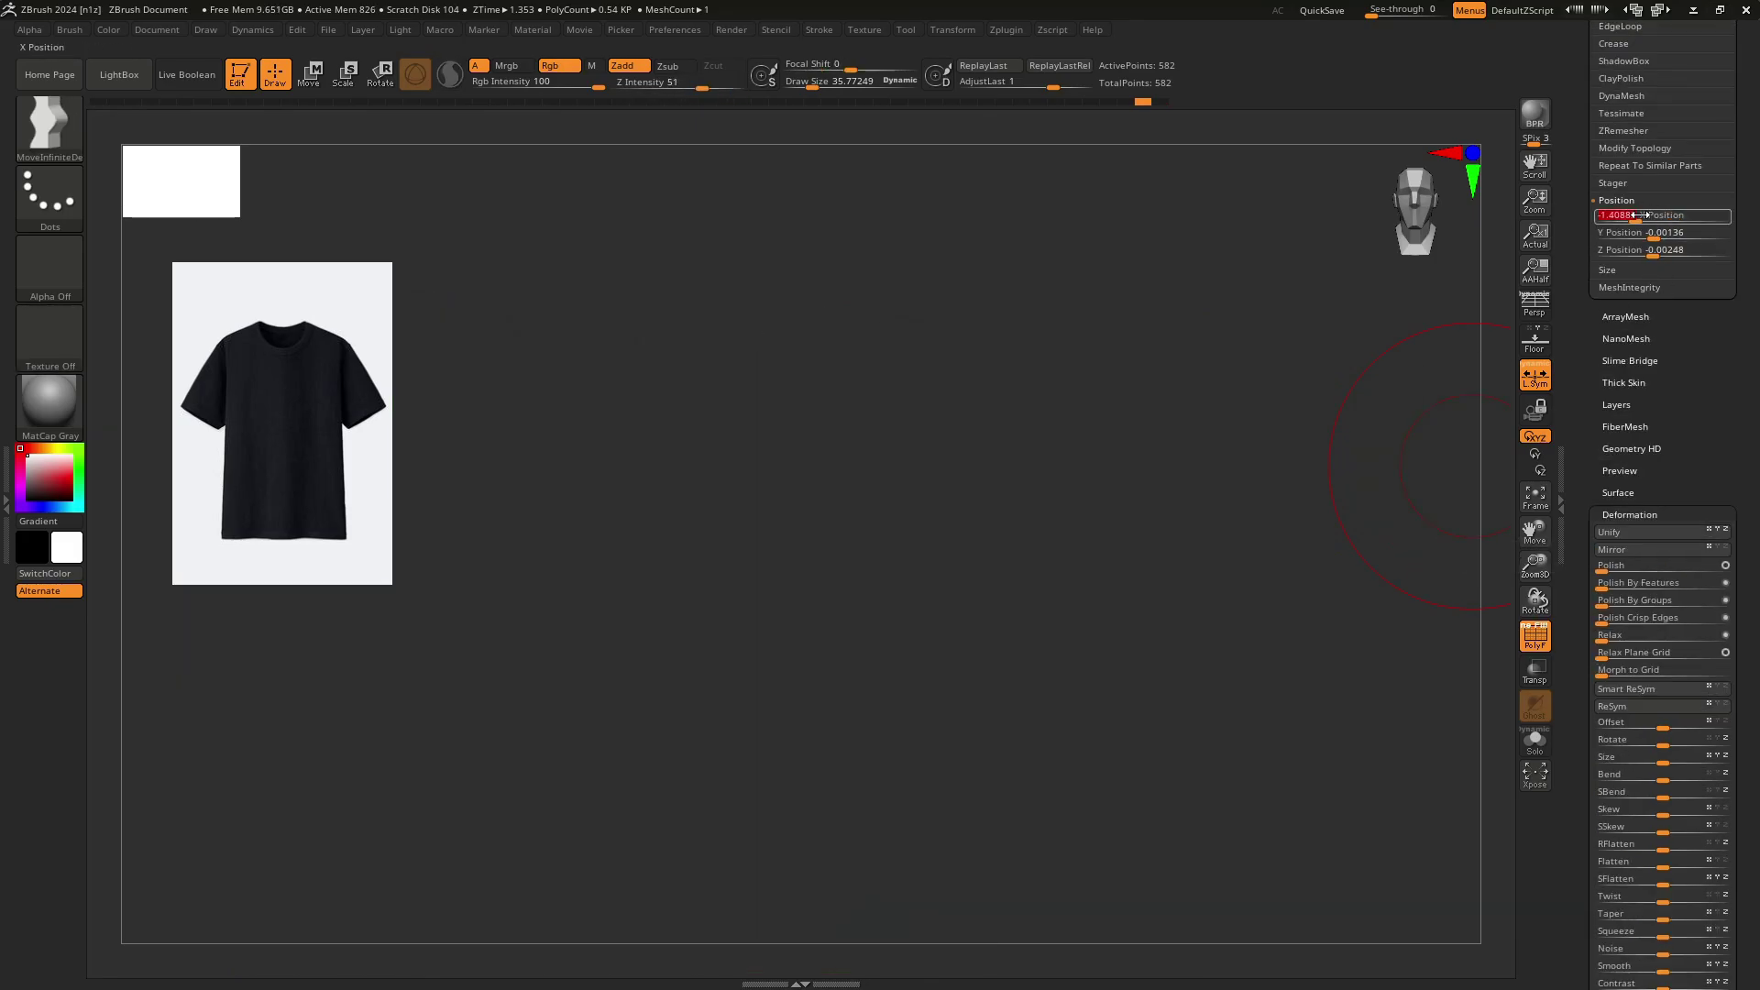
key("Return")
right_click_drag(903, 458, 926, 335, "ctrl")
scroll(1561, 361, "up", 3)
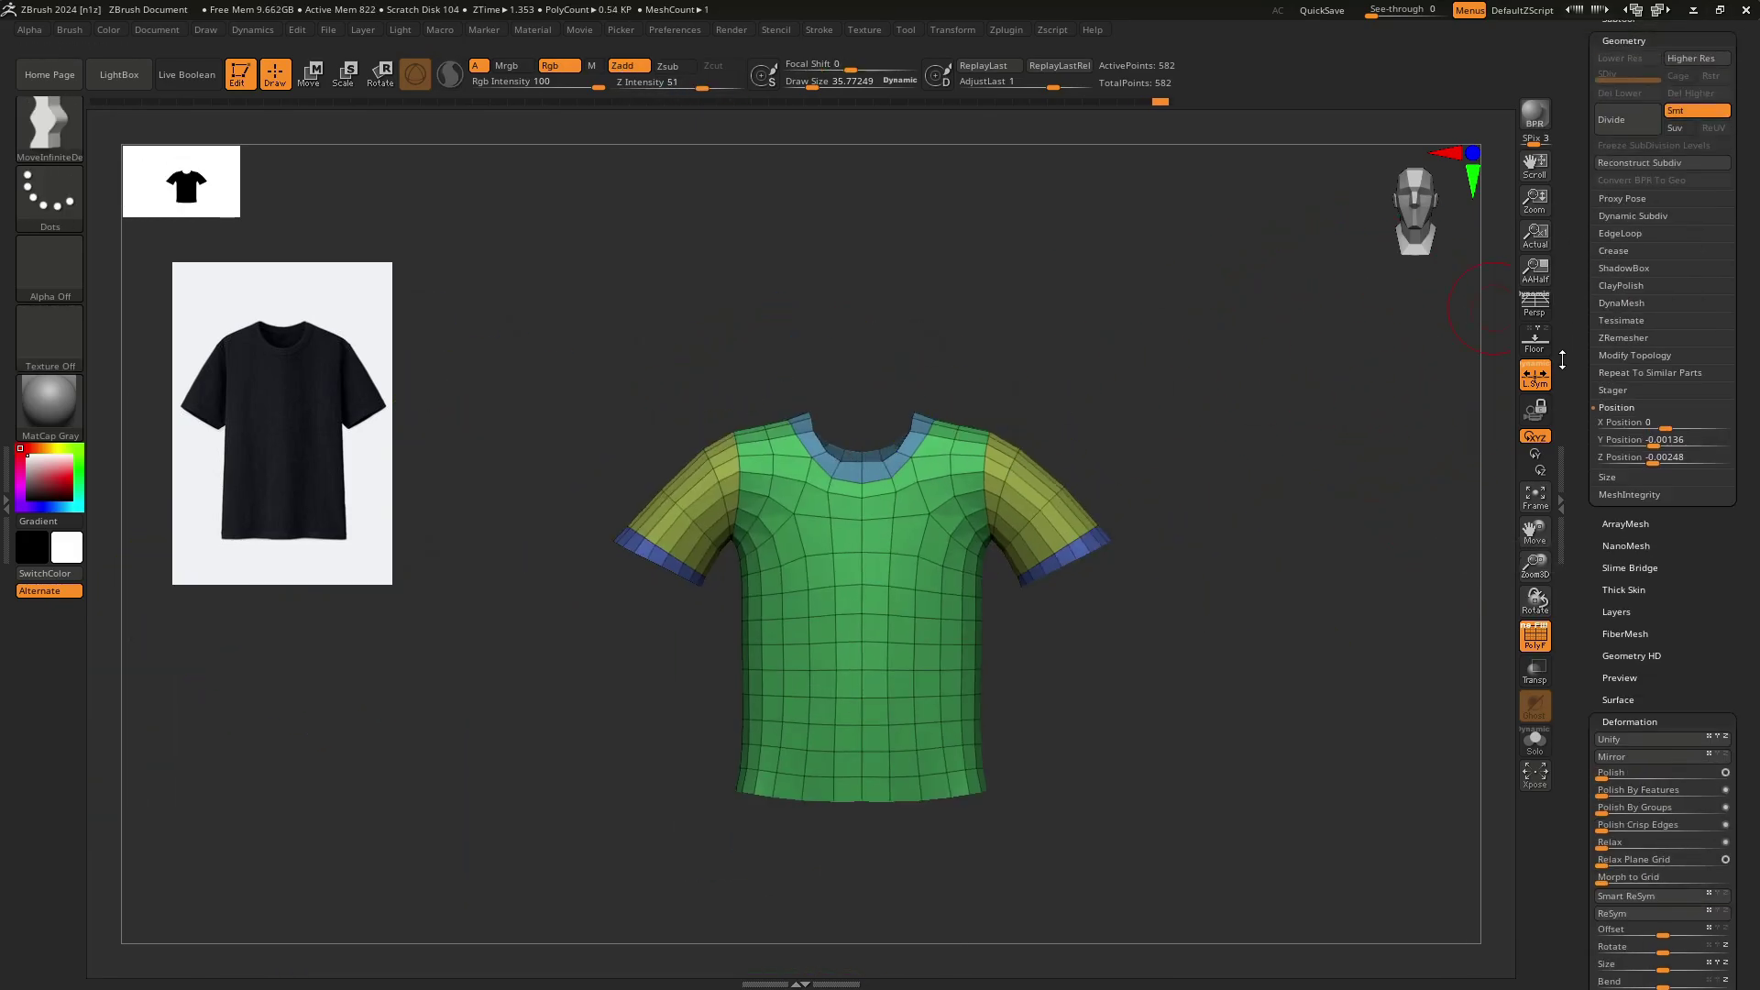
Apply Mirror And Weld to the centred shirt.
left_click_drag(1578, 323, 1578, 92)
left_click(1624, 220, "shift")
left_click(1669, 266)
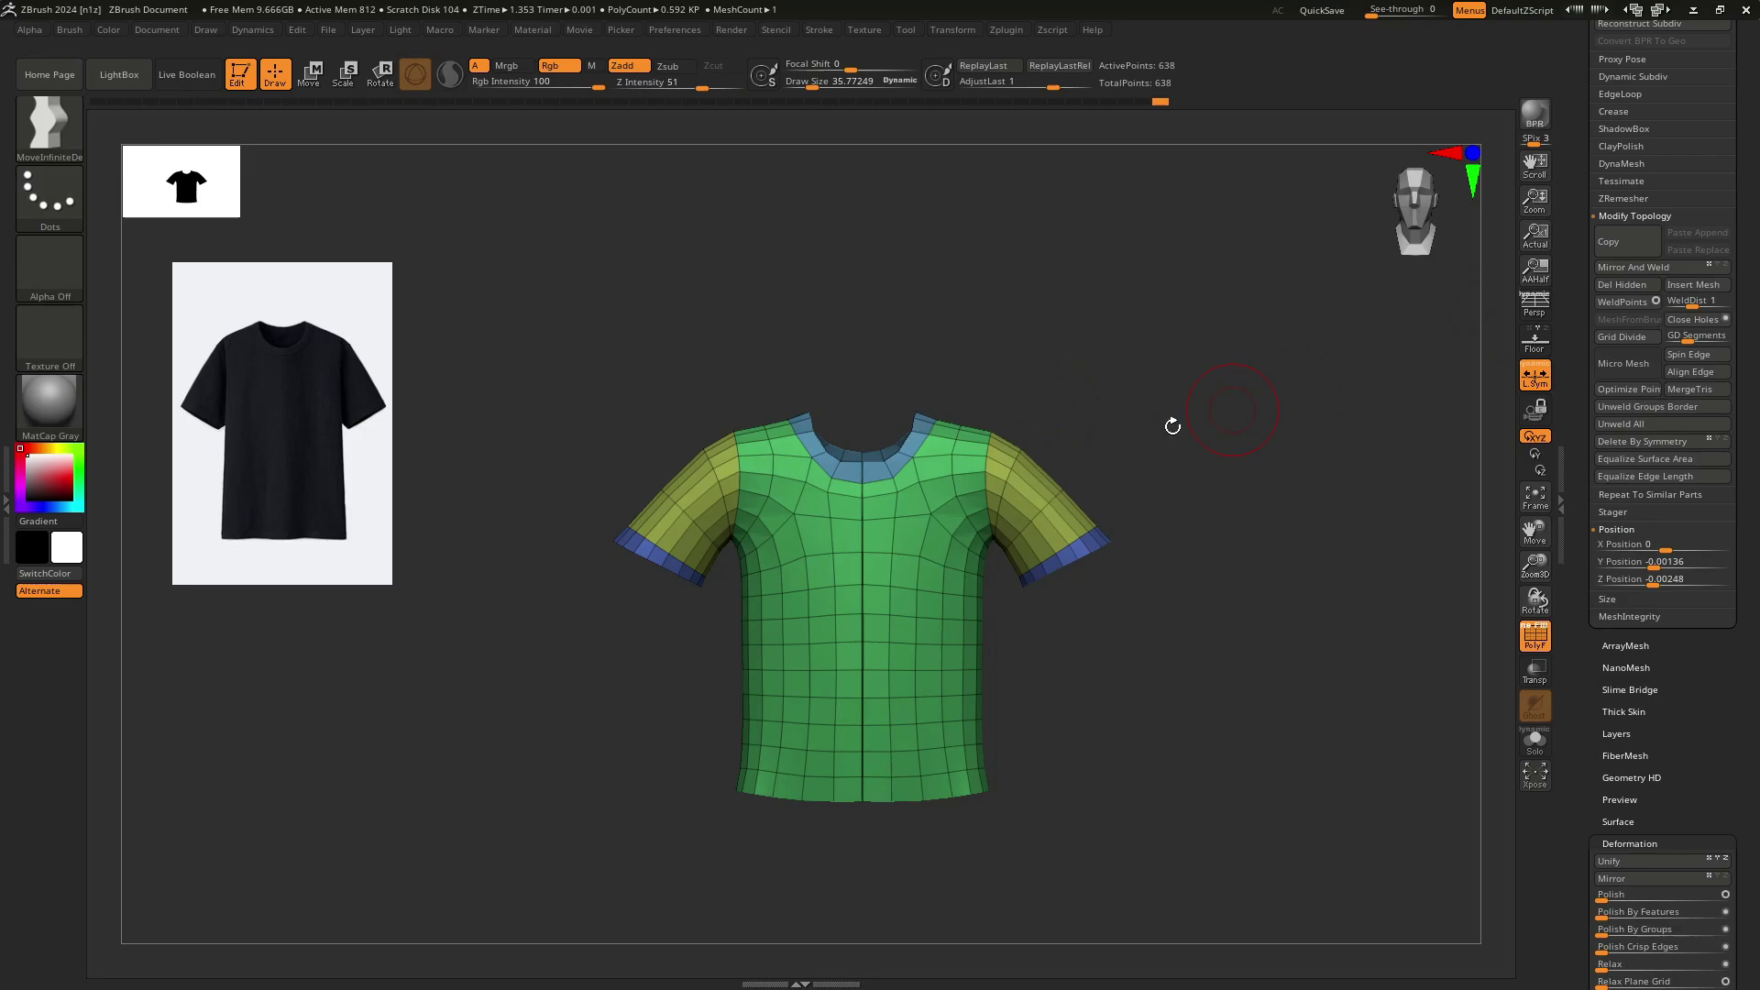
Delete the narrow edge loop along the shirt's front centre seam with ZModeler's Delete edge action set to EdgeLoop Complete.
mouse_move(947, 489)
right_mouse_down("ctrl")
mouse_move(850, 557)
mouse_move(773, 553)
mouse_move(753, 583)
right_mouse_up("ctrl")
key("b")
key("z")
key("m")
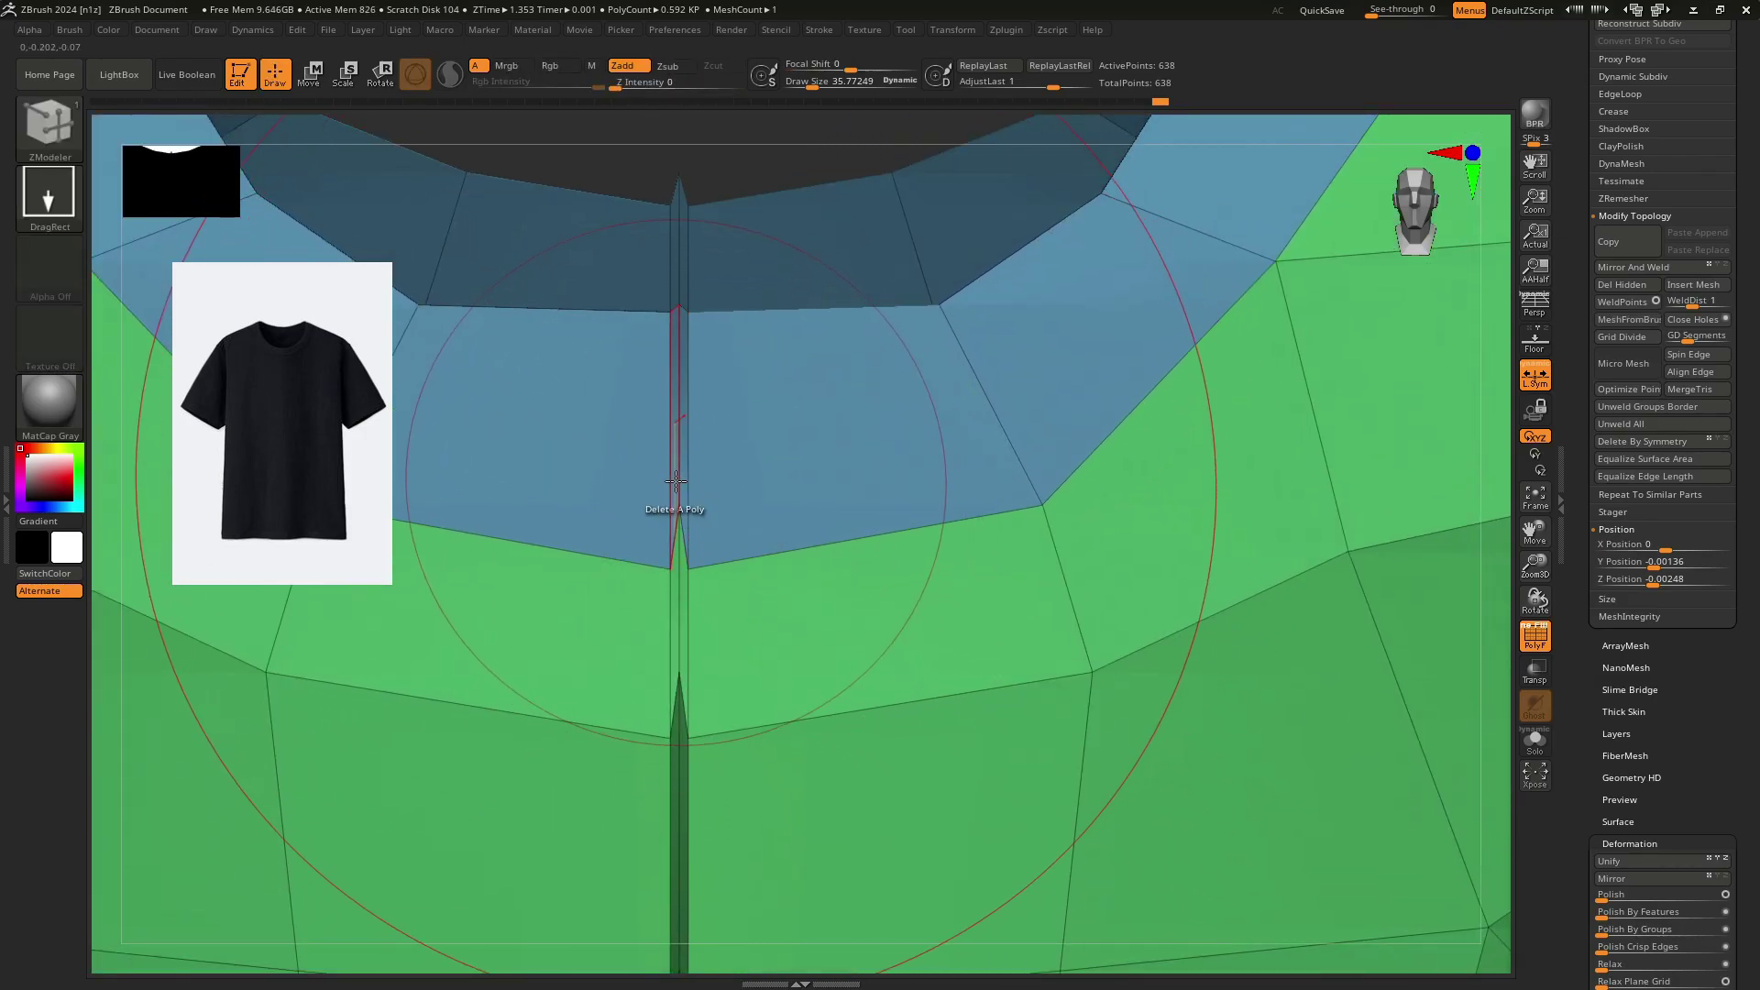
key("space")
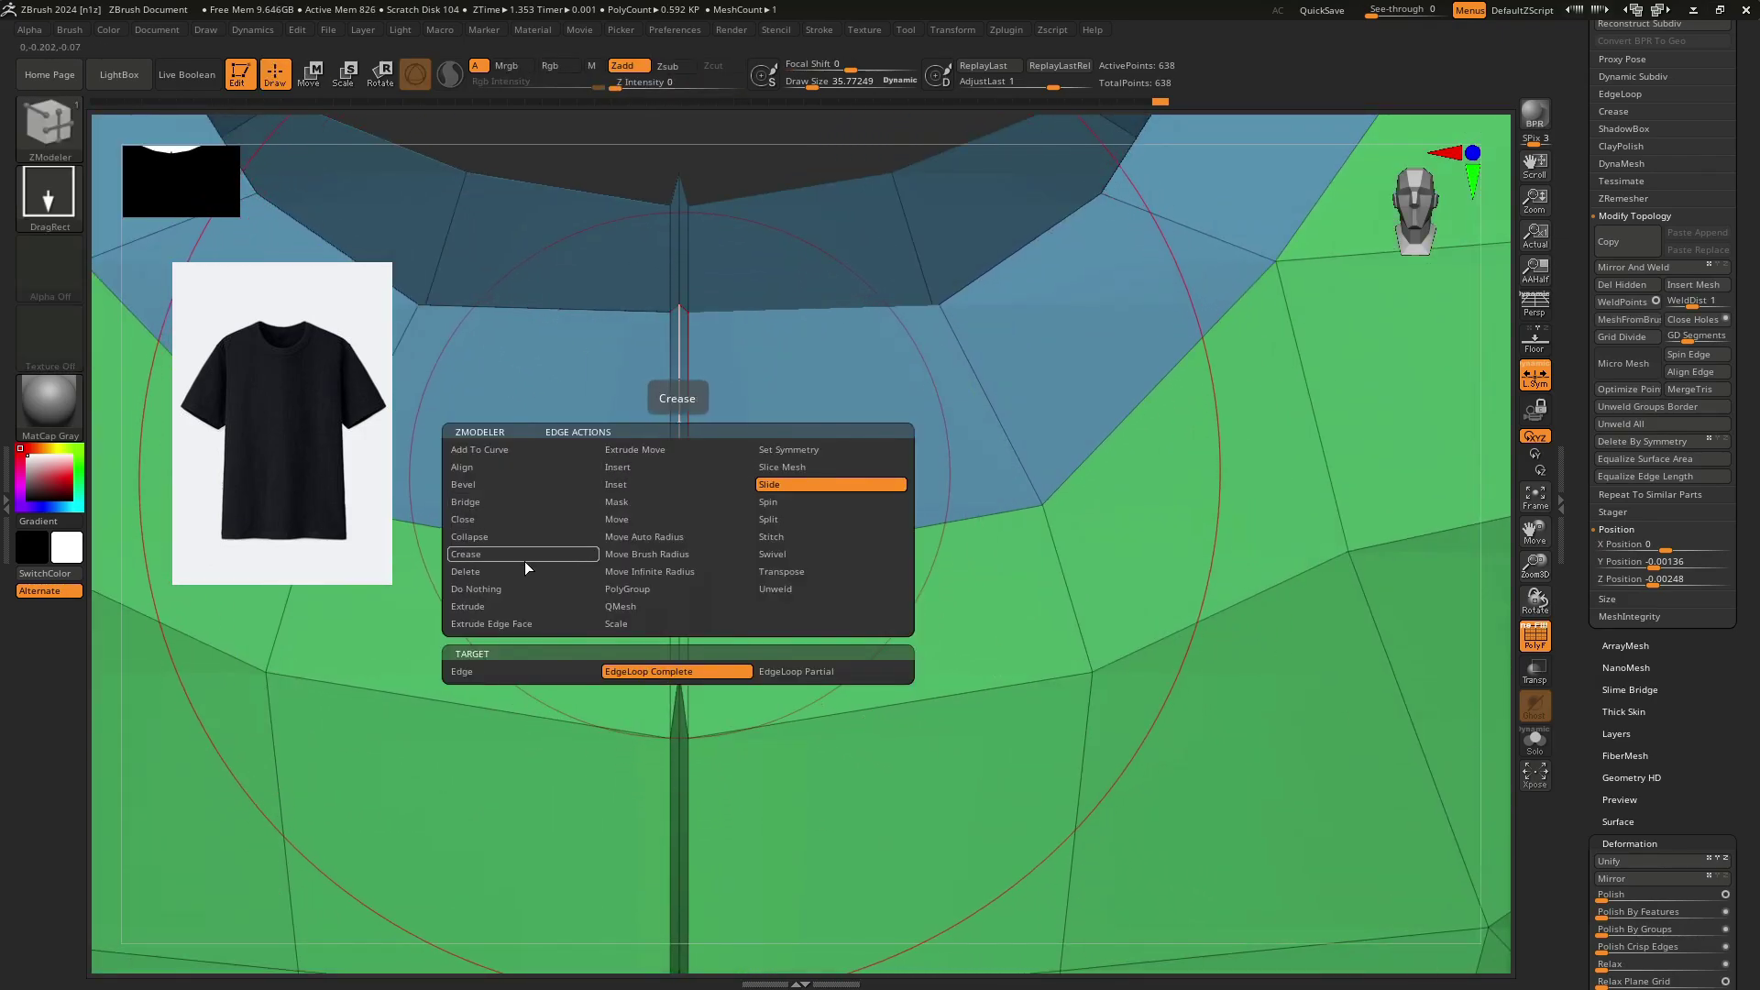
left_click(674, 671)
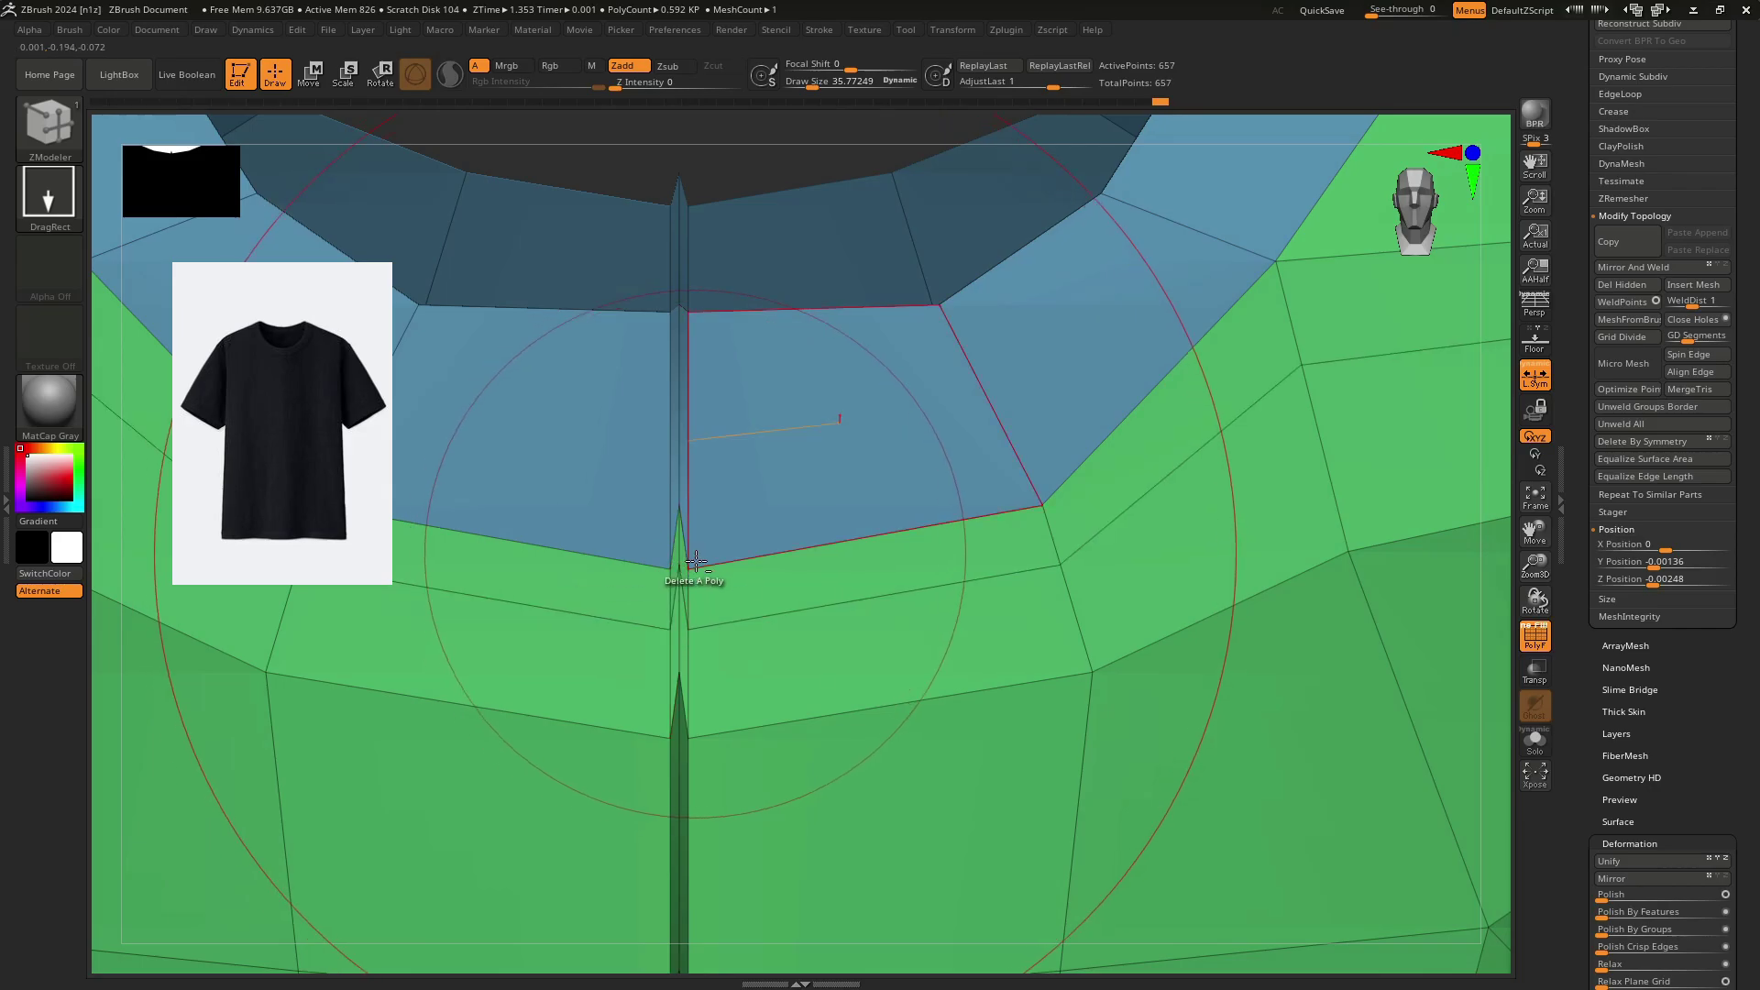
key("ctrl+z")
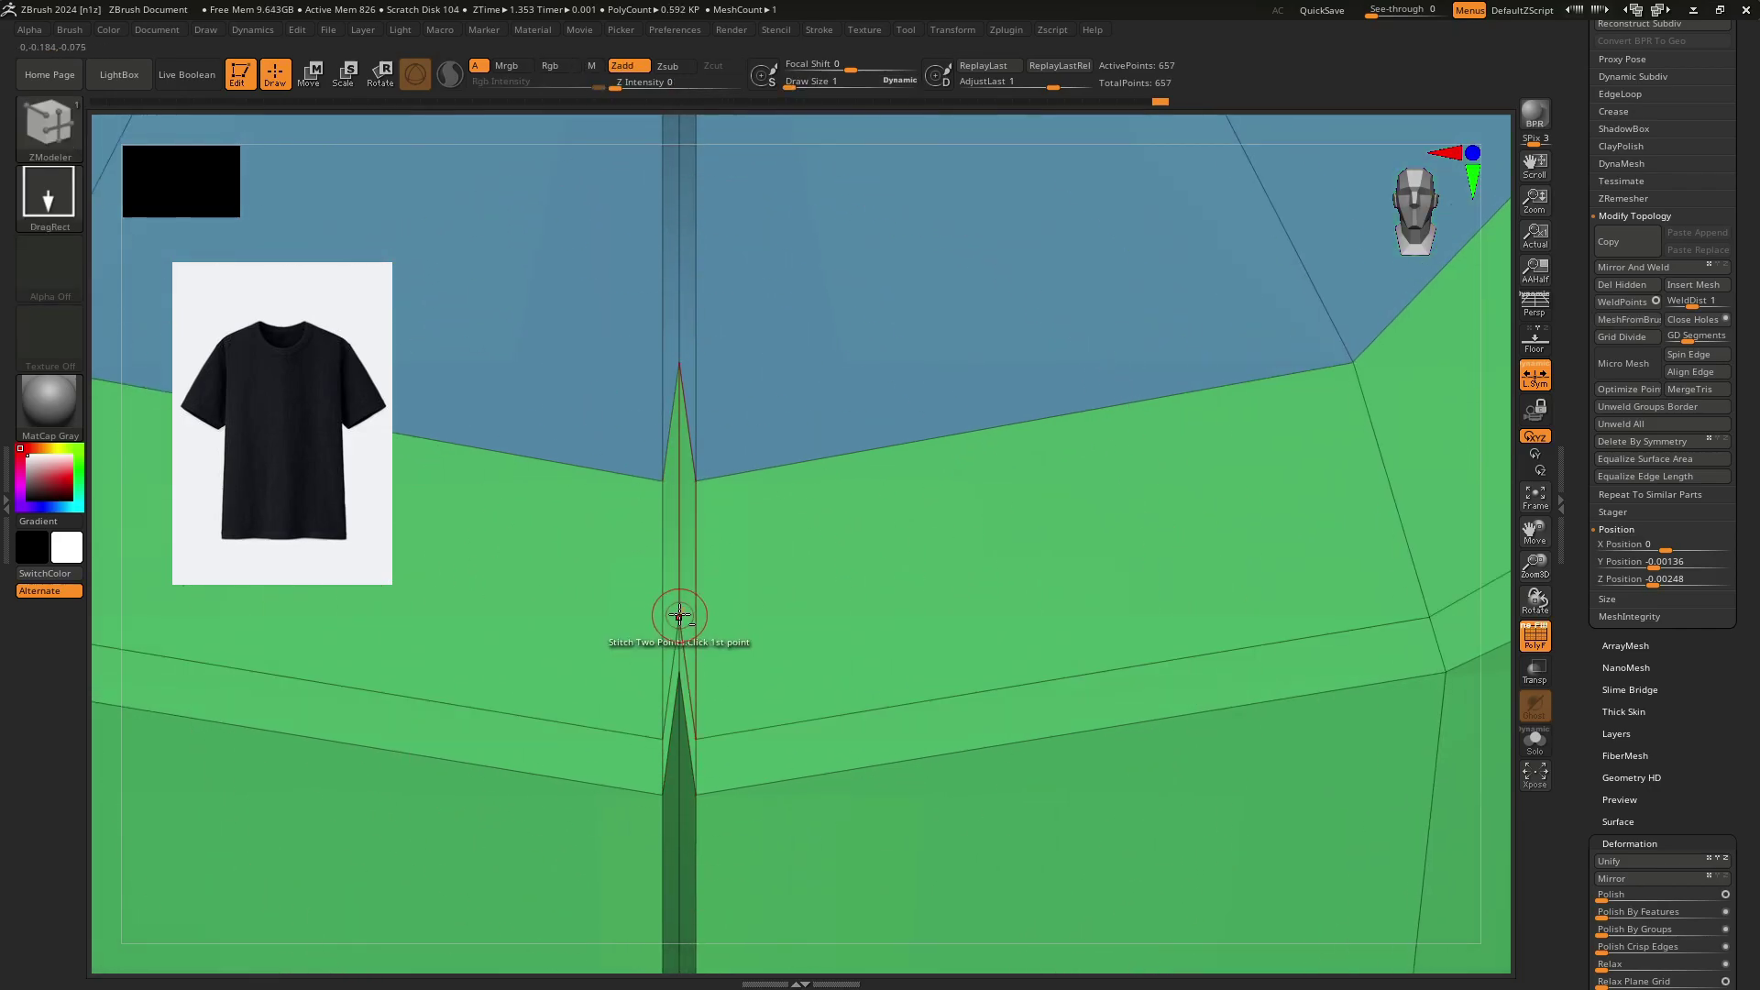
left_click(678, 606)
left_click(680, 594)
right_click_drag(679, 593, 690, 944, "alt")
right_click_drag(662, 530, 550, 440, "ctrl")
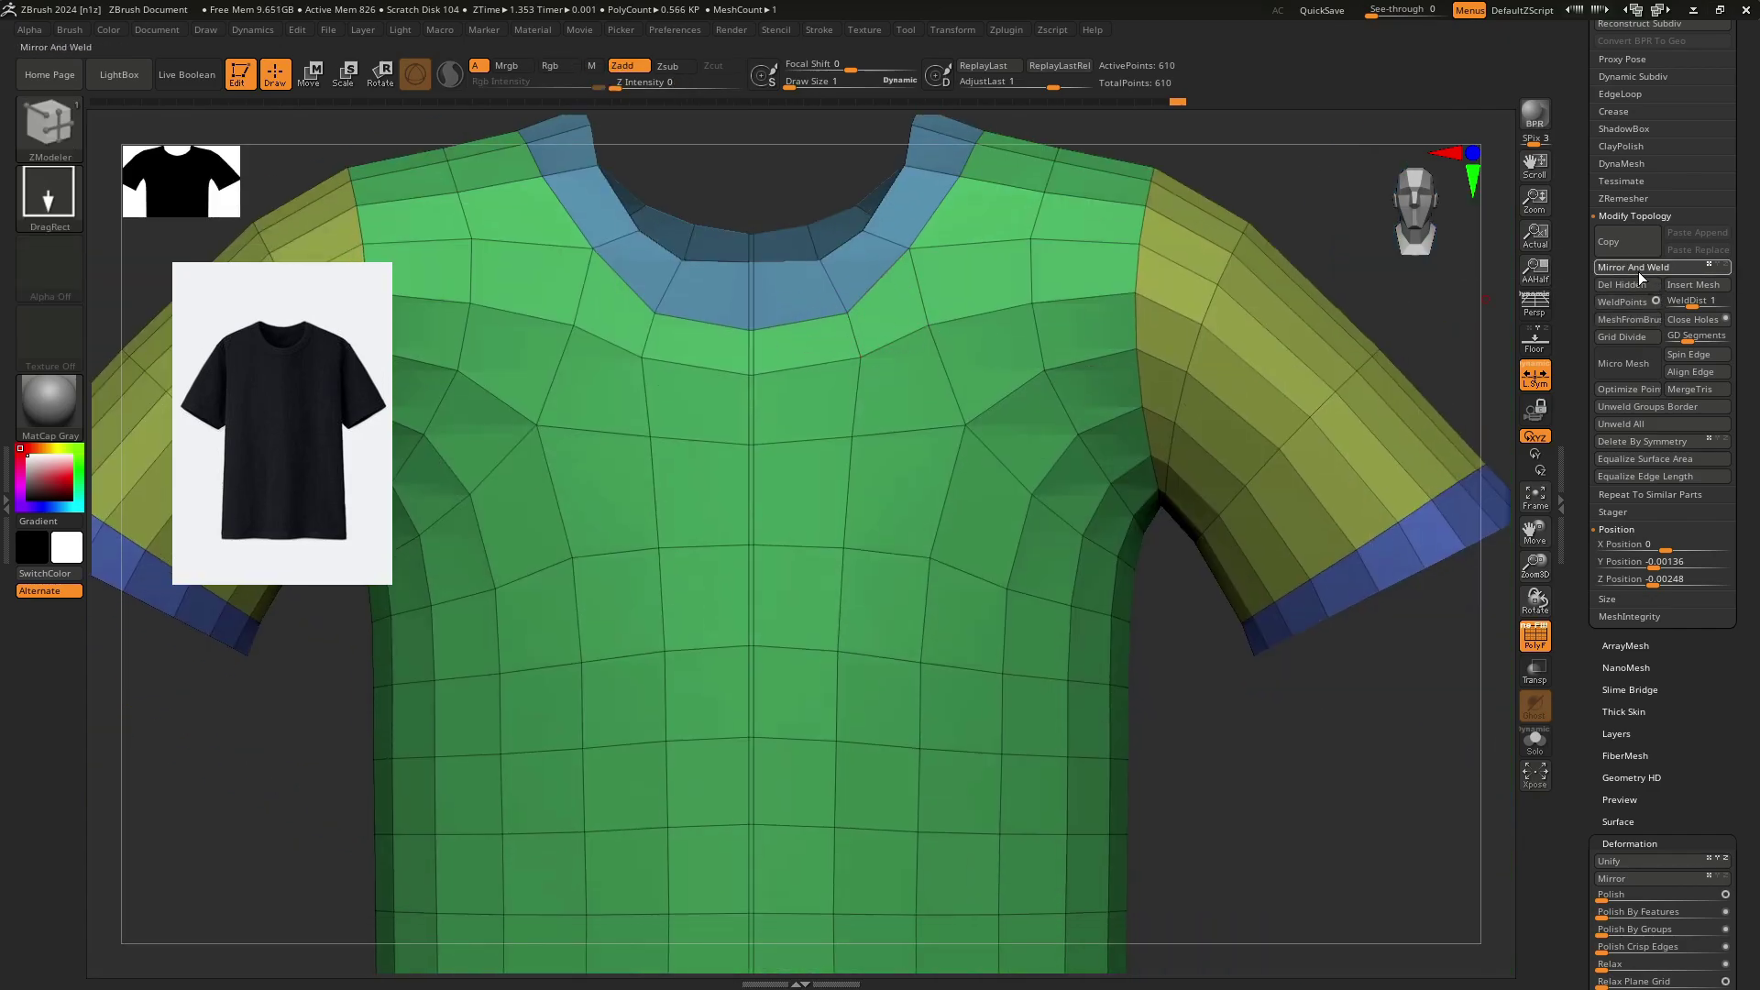
Reapply Mirror And Weld, and delete the closely spaced edge loops beside the centre line.
right_click_drag(903, 262, 1018, 440, "ctrl")
left_click(1637, 277)
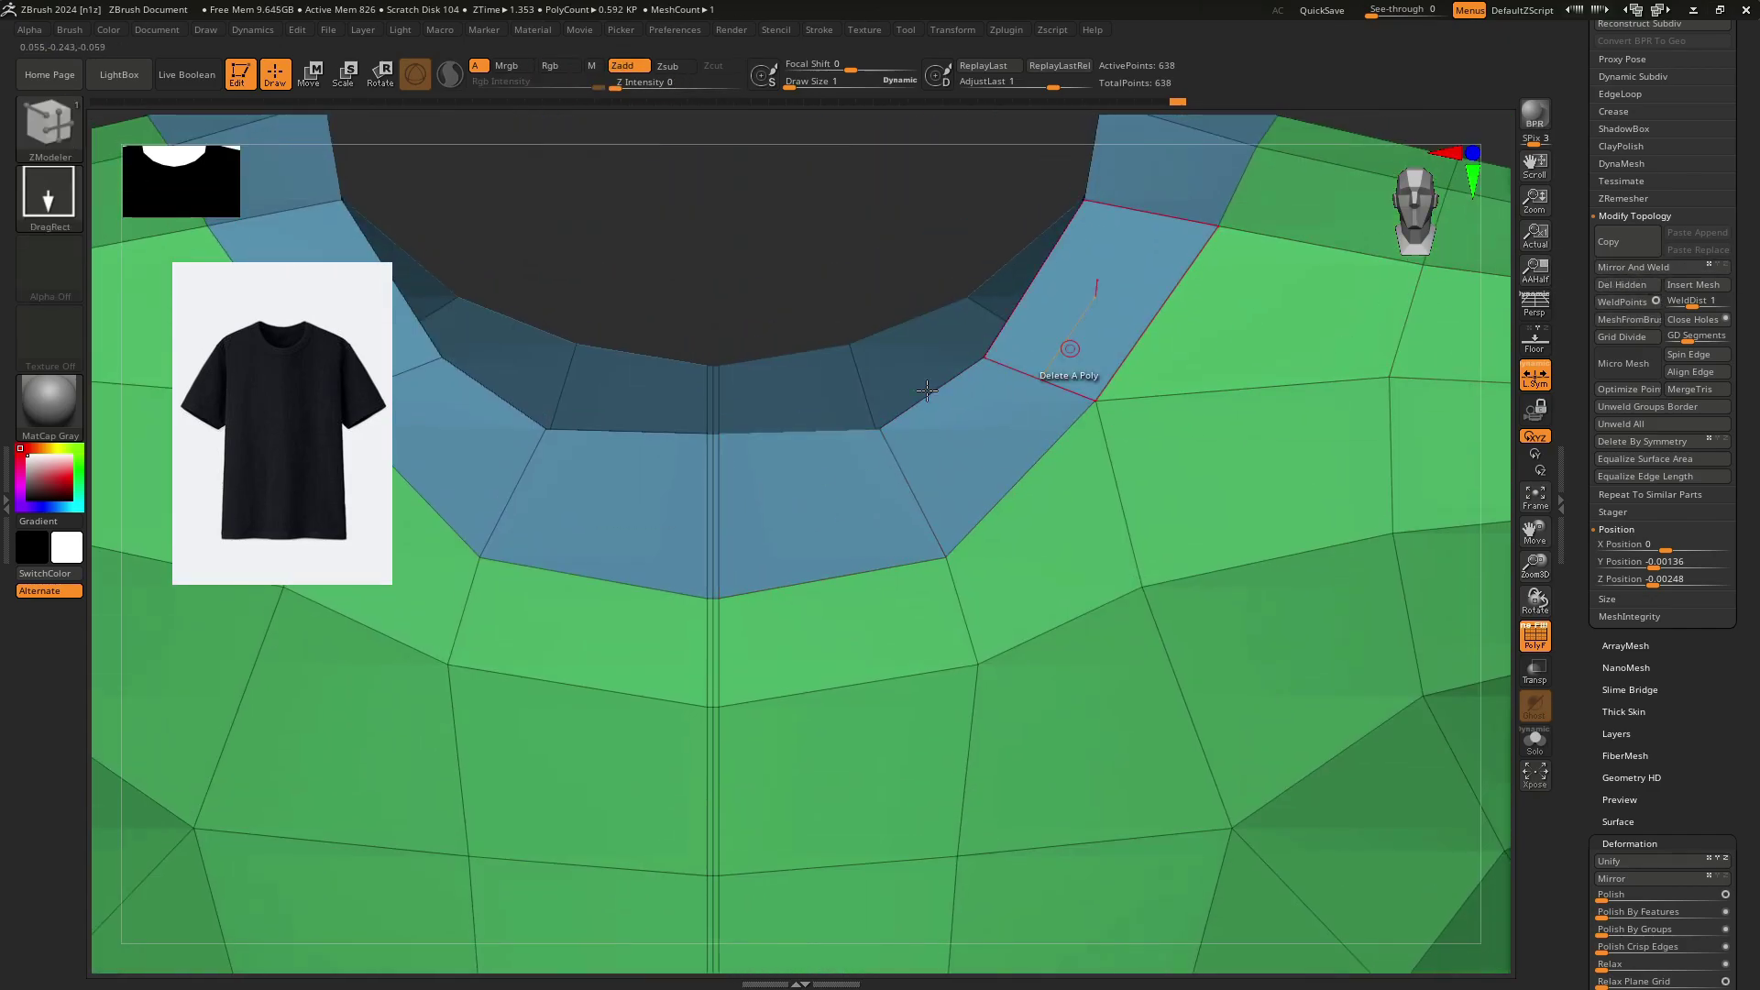
right_click_drag(755, 531, 806, 632, "ctrl")
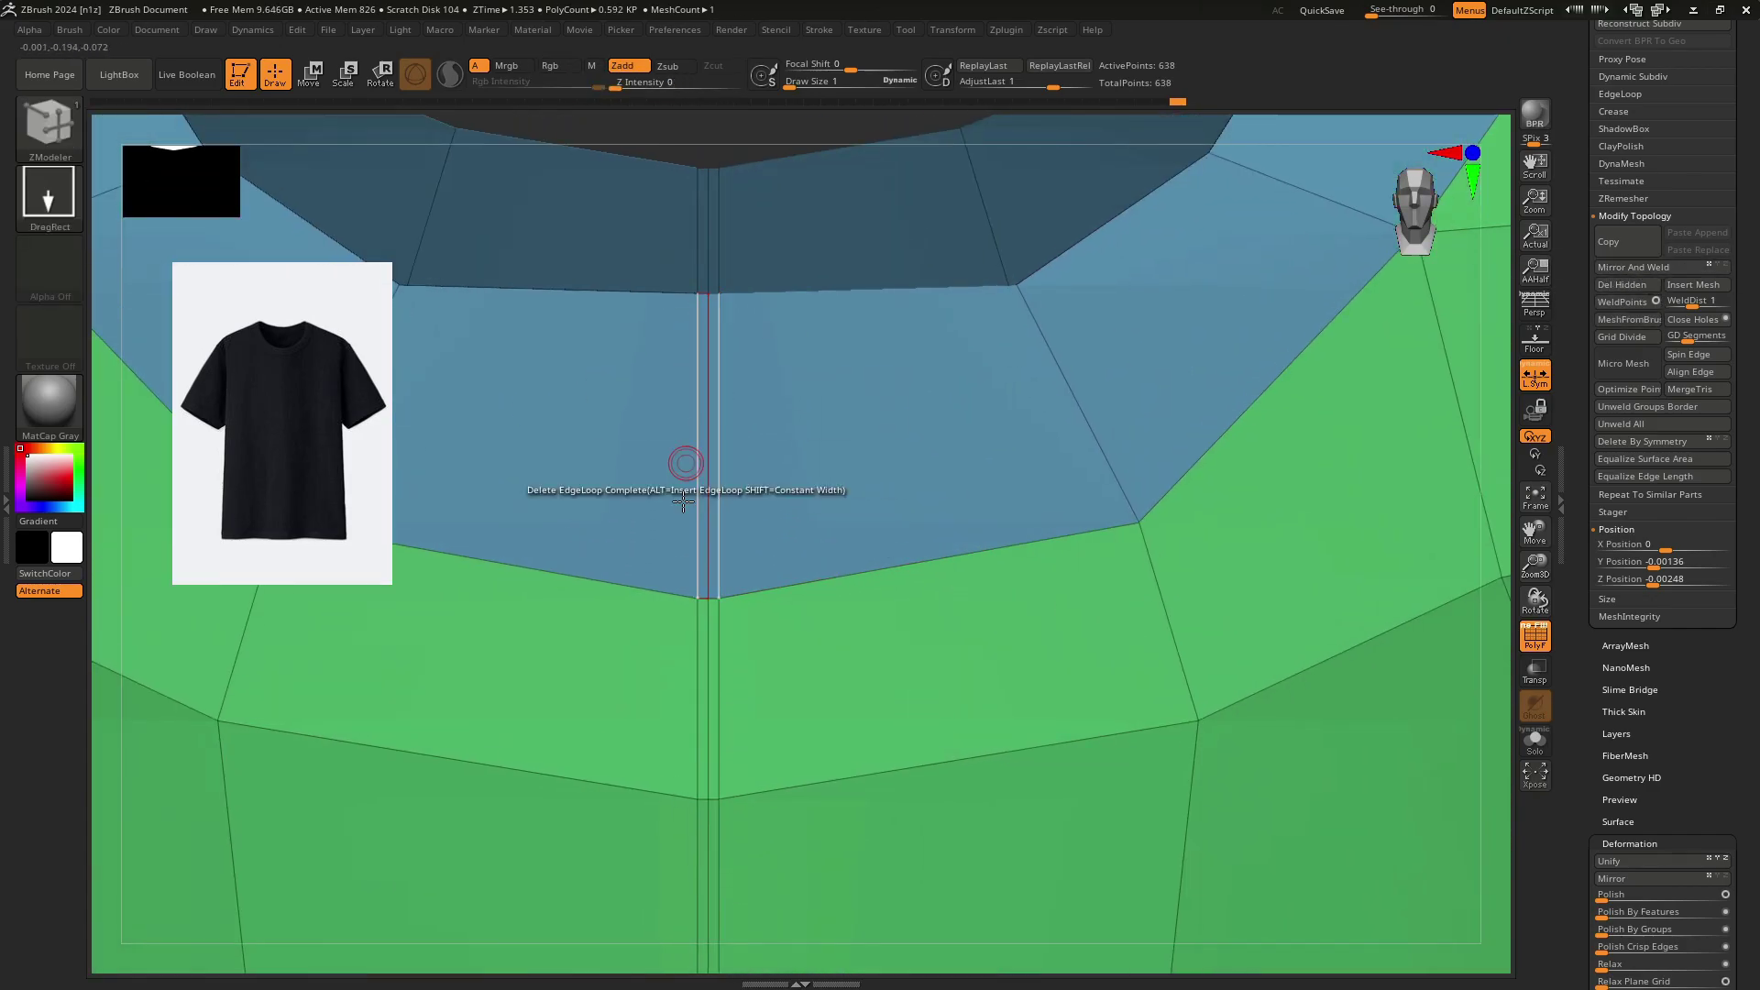
left_click(731, 486)
right_click_drag(932, 468, 771, 440, "ctrl")
right_click_drag(909, 447, 860, 404, "ctrl")
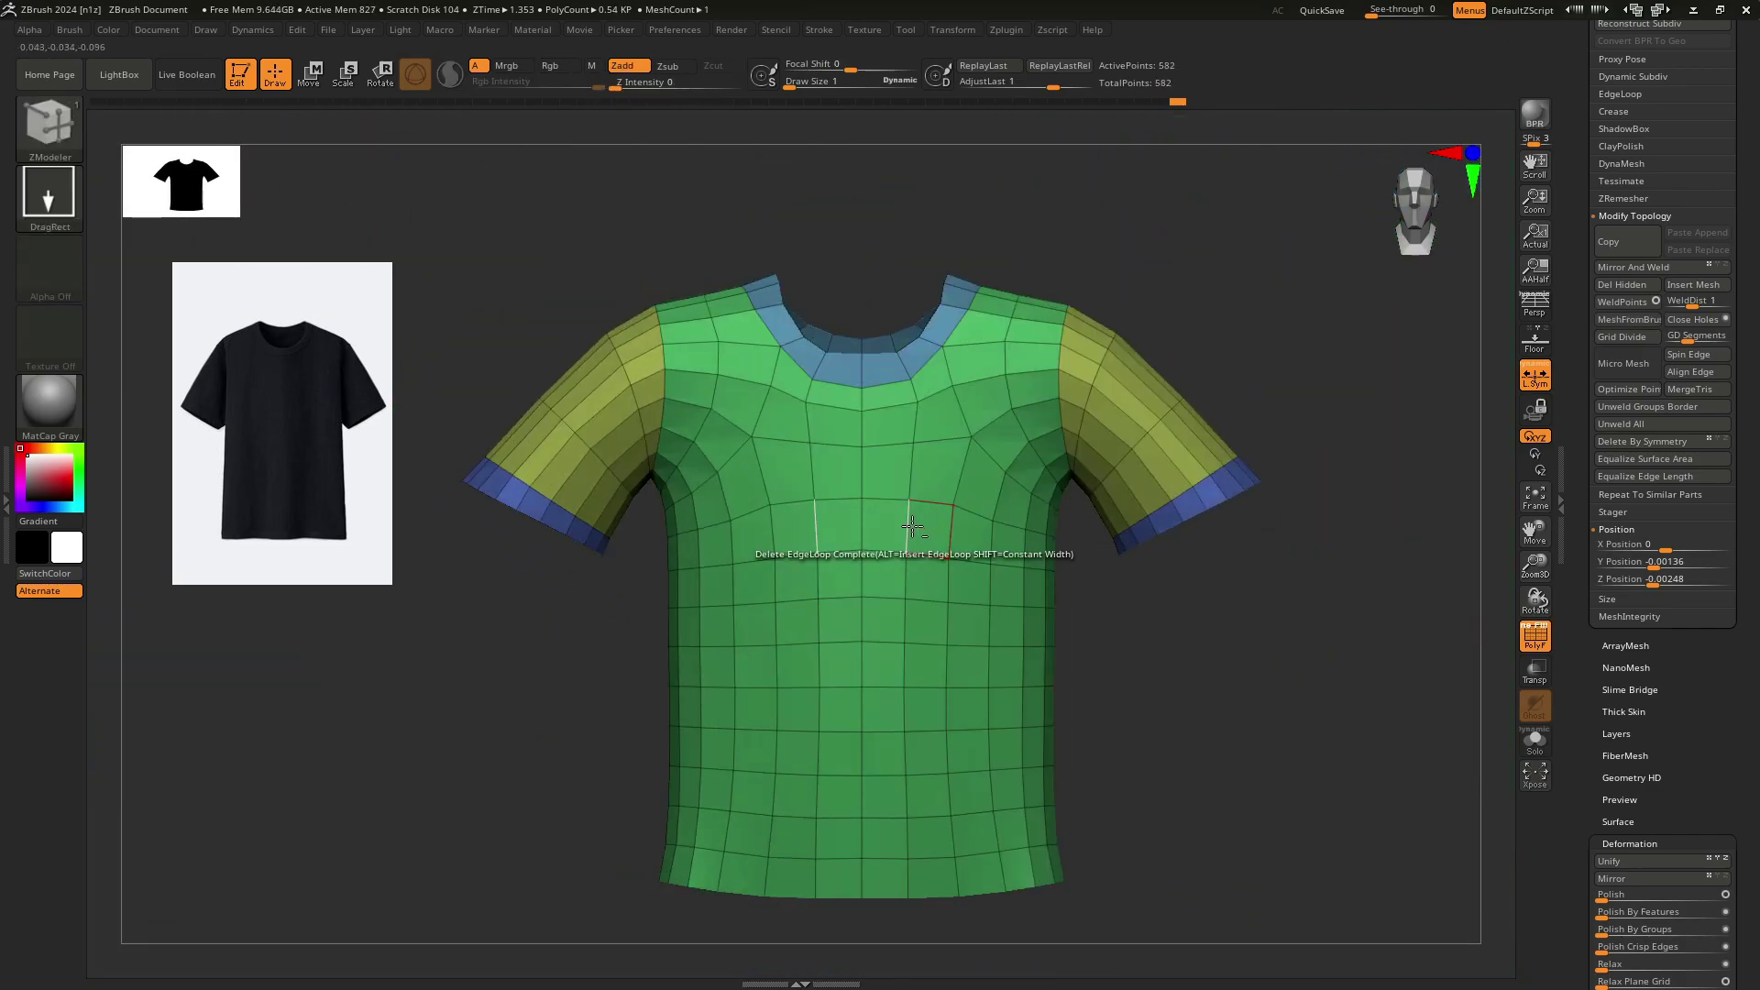
Reshape the sleeves and lower torso using the Move brush at a draw size of about 86.
mouse_move(911, 521)
right_mouse_down()
mouse_move(715, 519)
mouse_move(643, 490)
right_mouse_up()
key("b")
key("m")
key("v")
key("s")
left_click_drag(644, 491, 681, 491)
right_click_drag(688, 499, 624, 488)
left_click_drag(617, 487, 591, 486)
right_click_drag(587, 513, 629, 589)
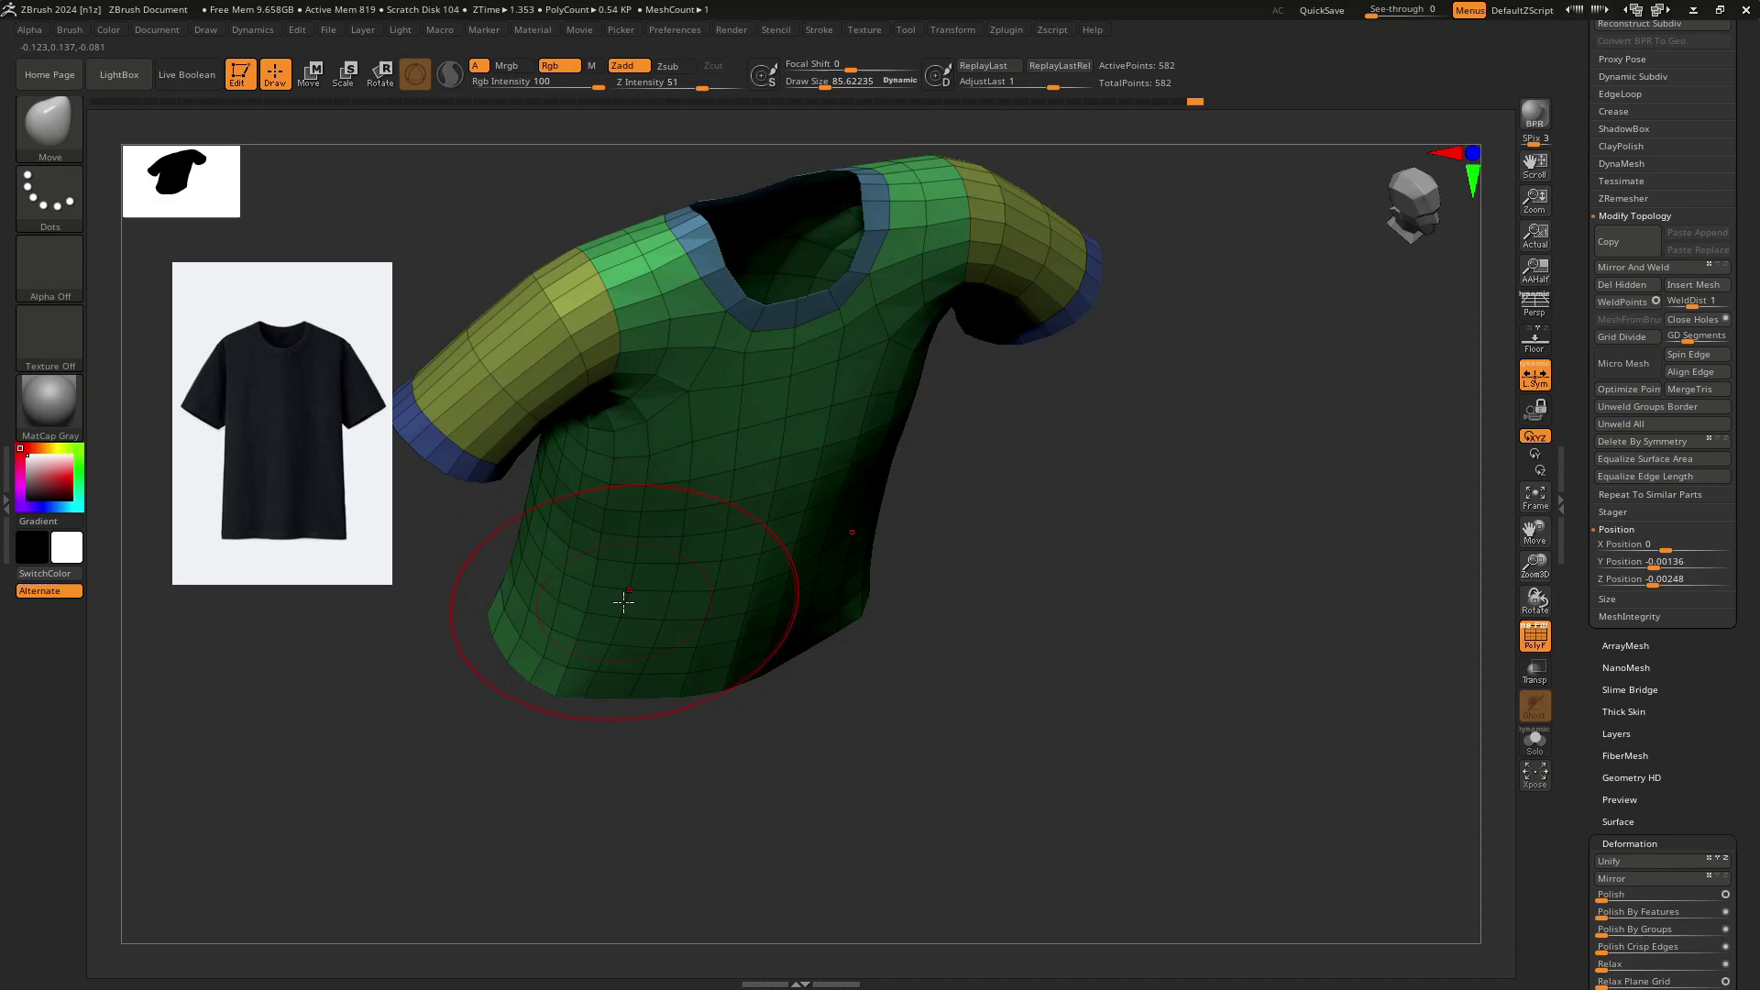
left_click_drag(629, 590, 610, 591)
right_click_drag(632, 642, 609, 581)
left_click_drag(609, 581, 572, 493, "shift")
right_click_drag(572, 493, 589, 531)
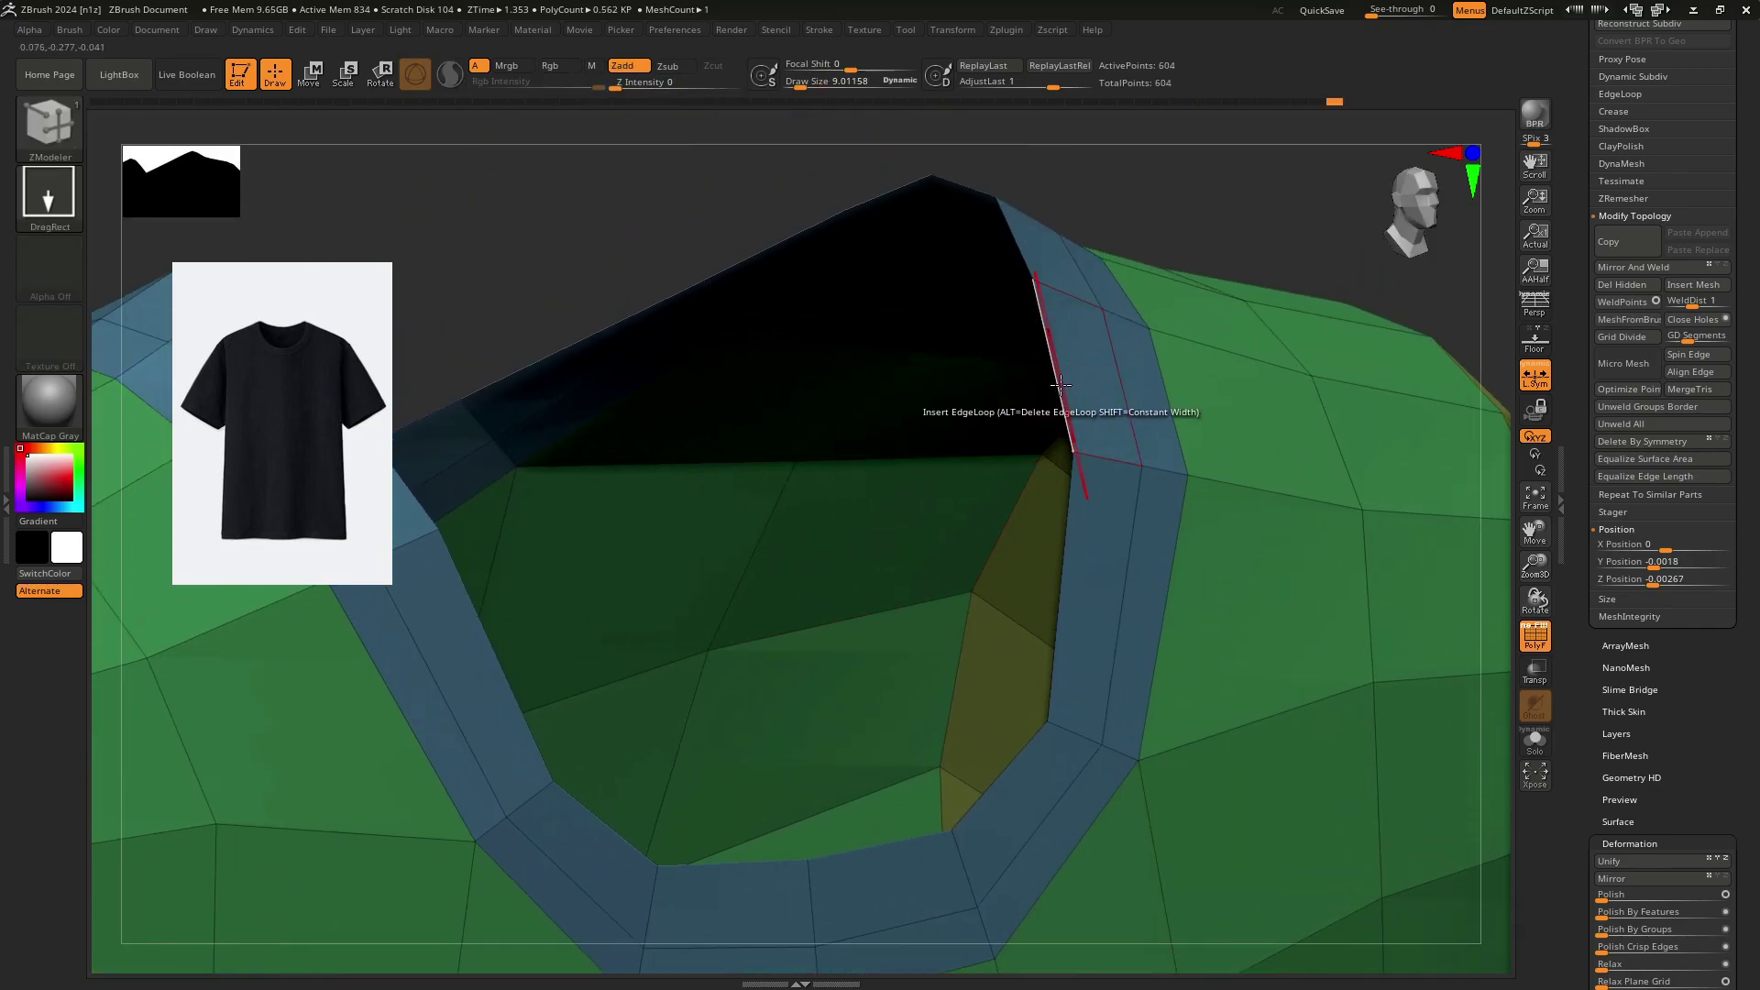
Set the ZModeler edge action to Extrude with the EdgeLoop target and extrude the neck opening's edge inward.
key("space")
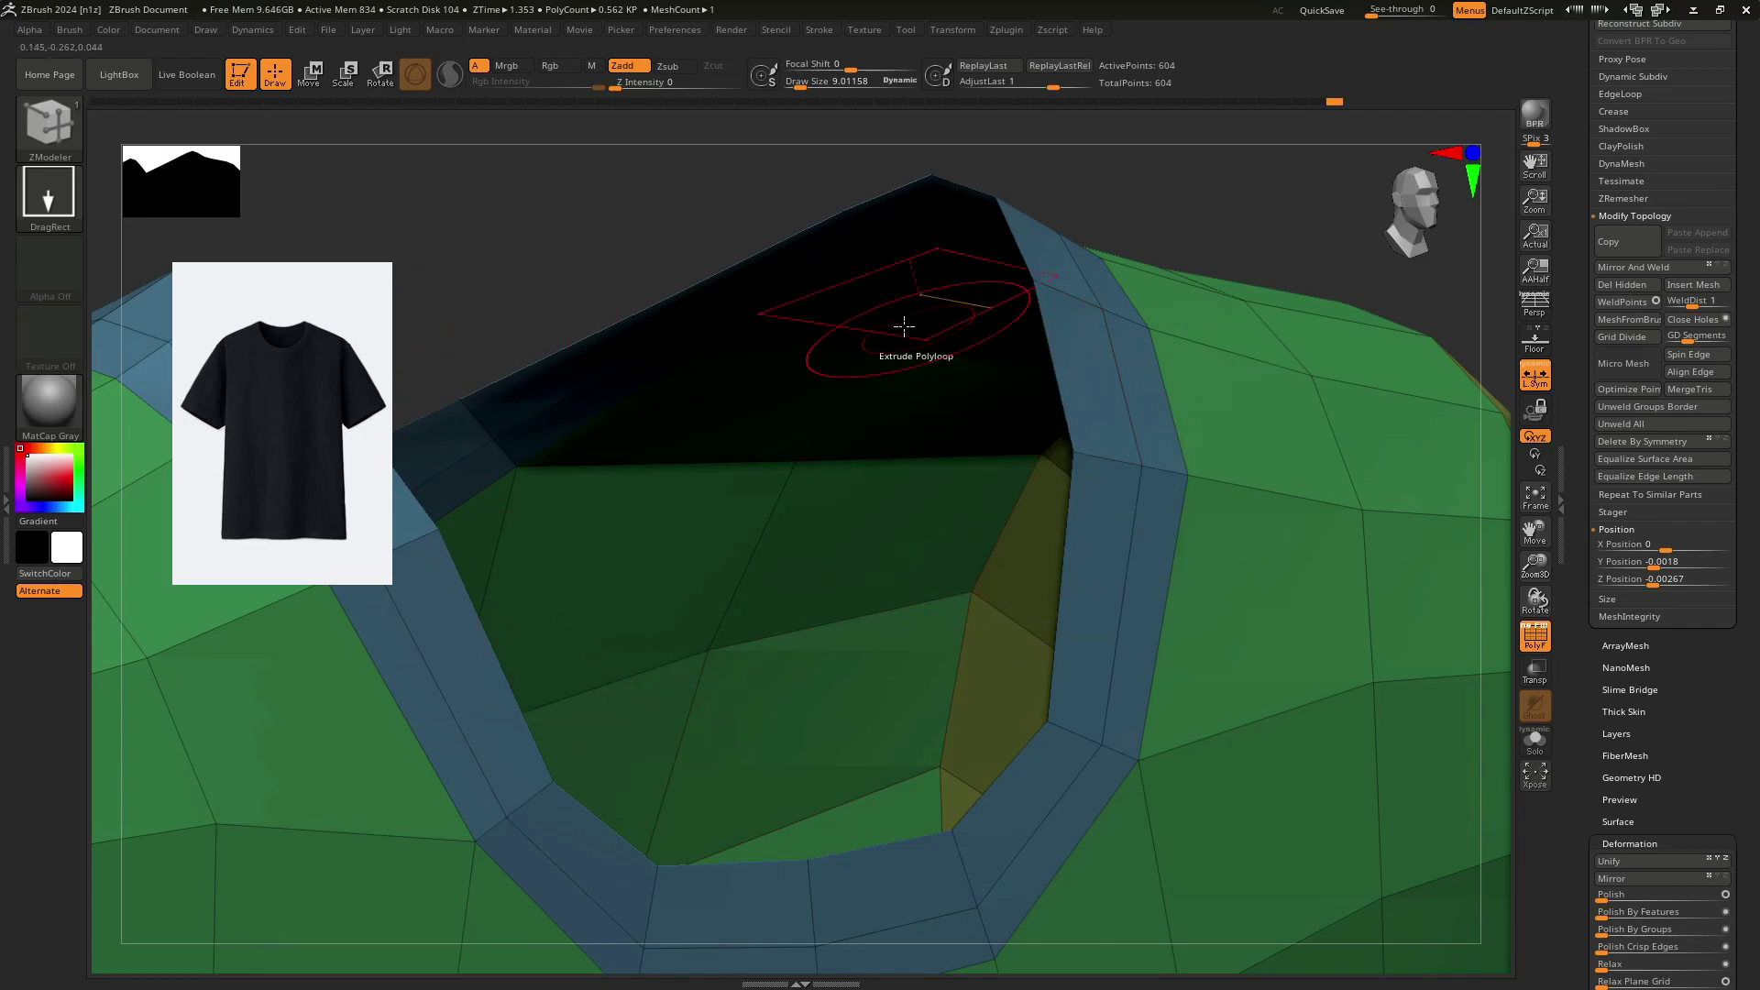
key("space")
left_click(950, 518)
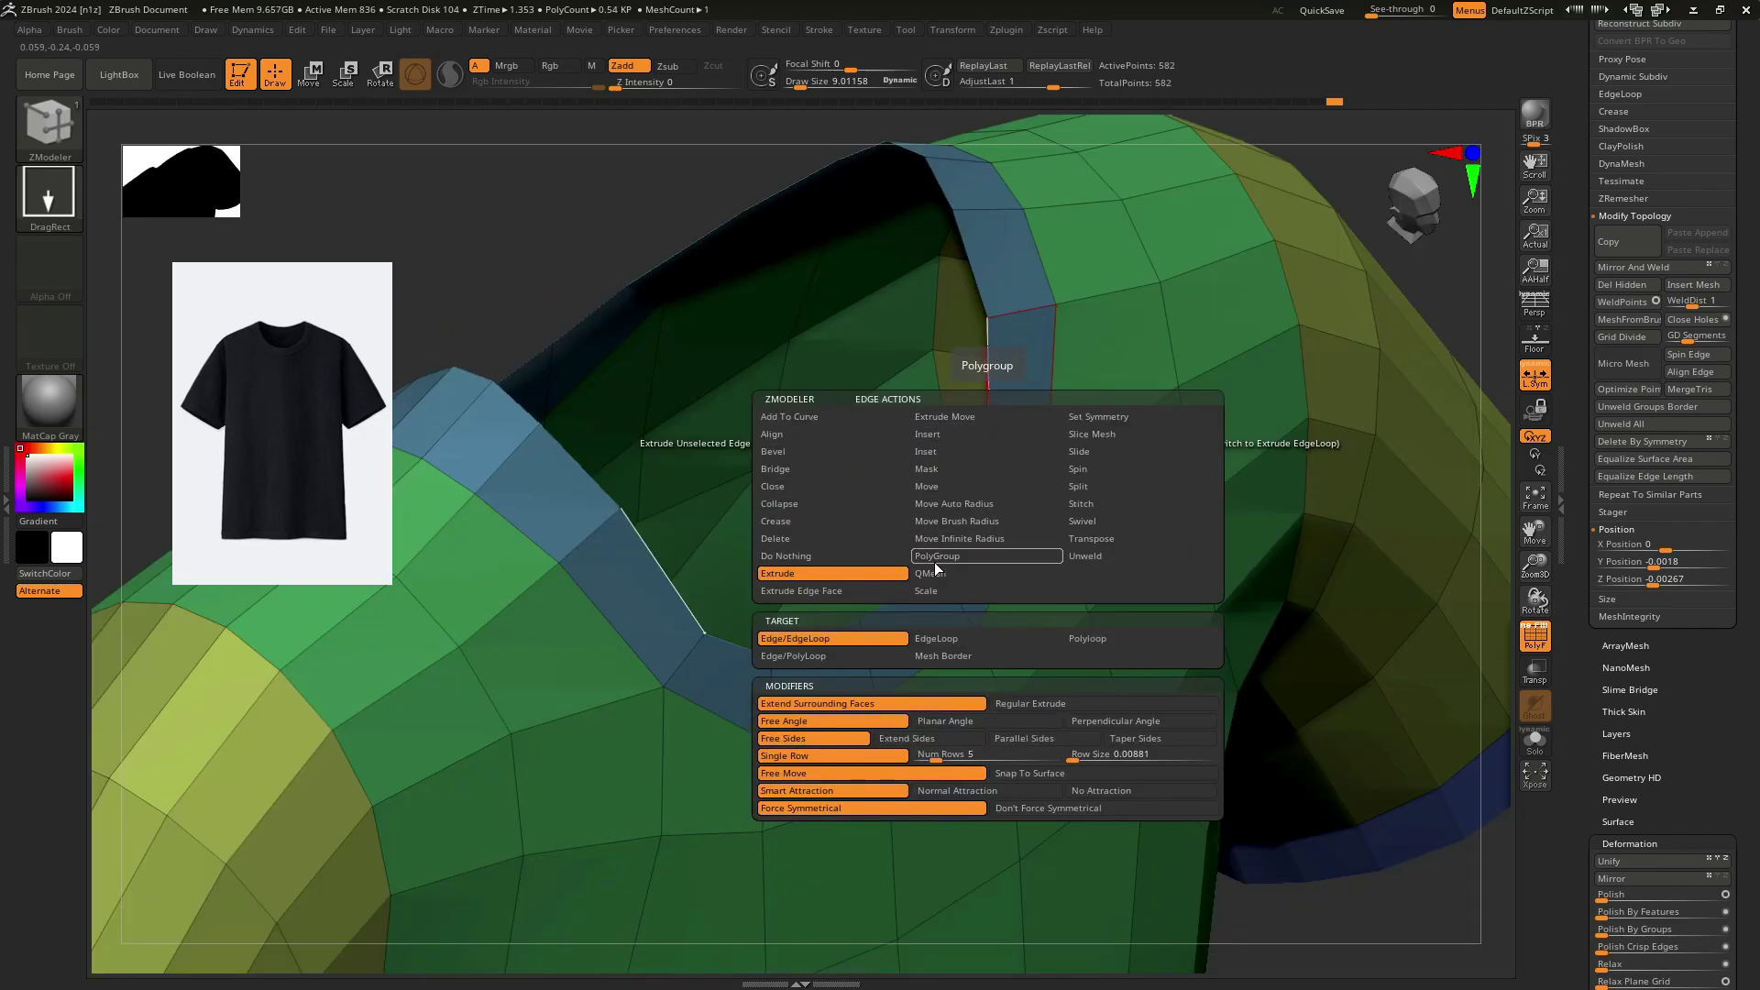
left_click(972, 639)
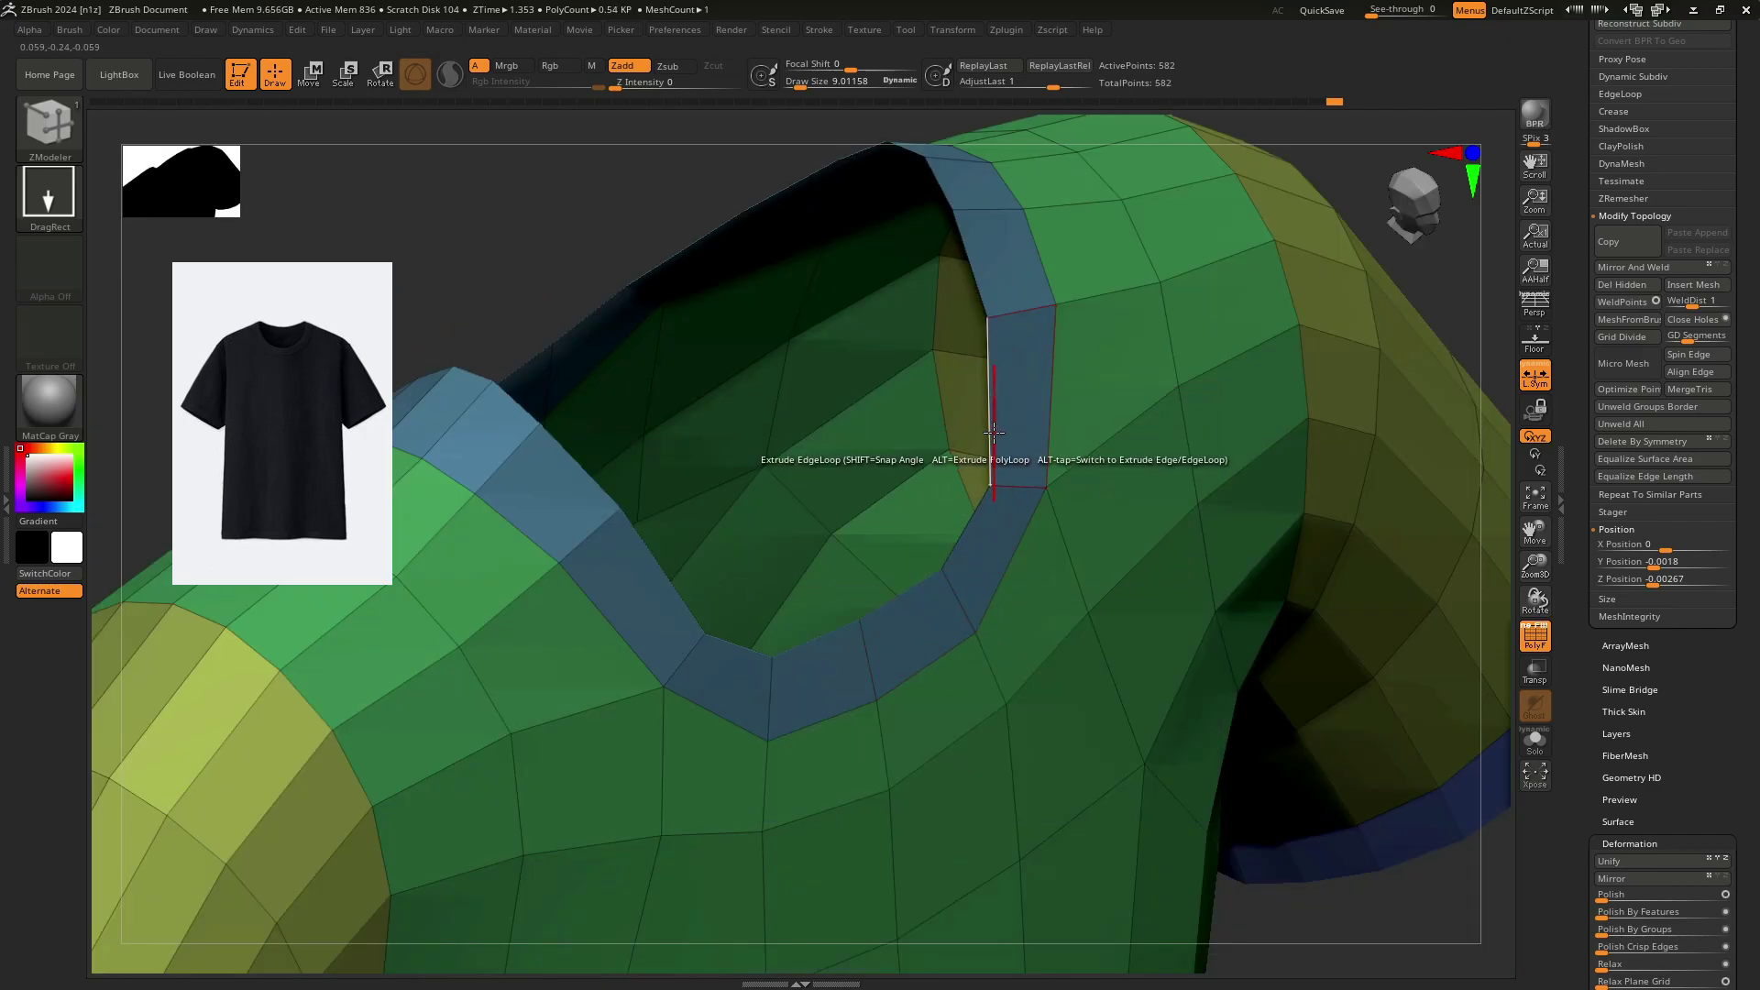
left_click_drag(993, 432, 974, 470)
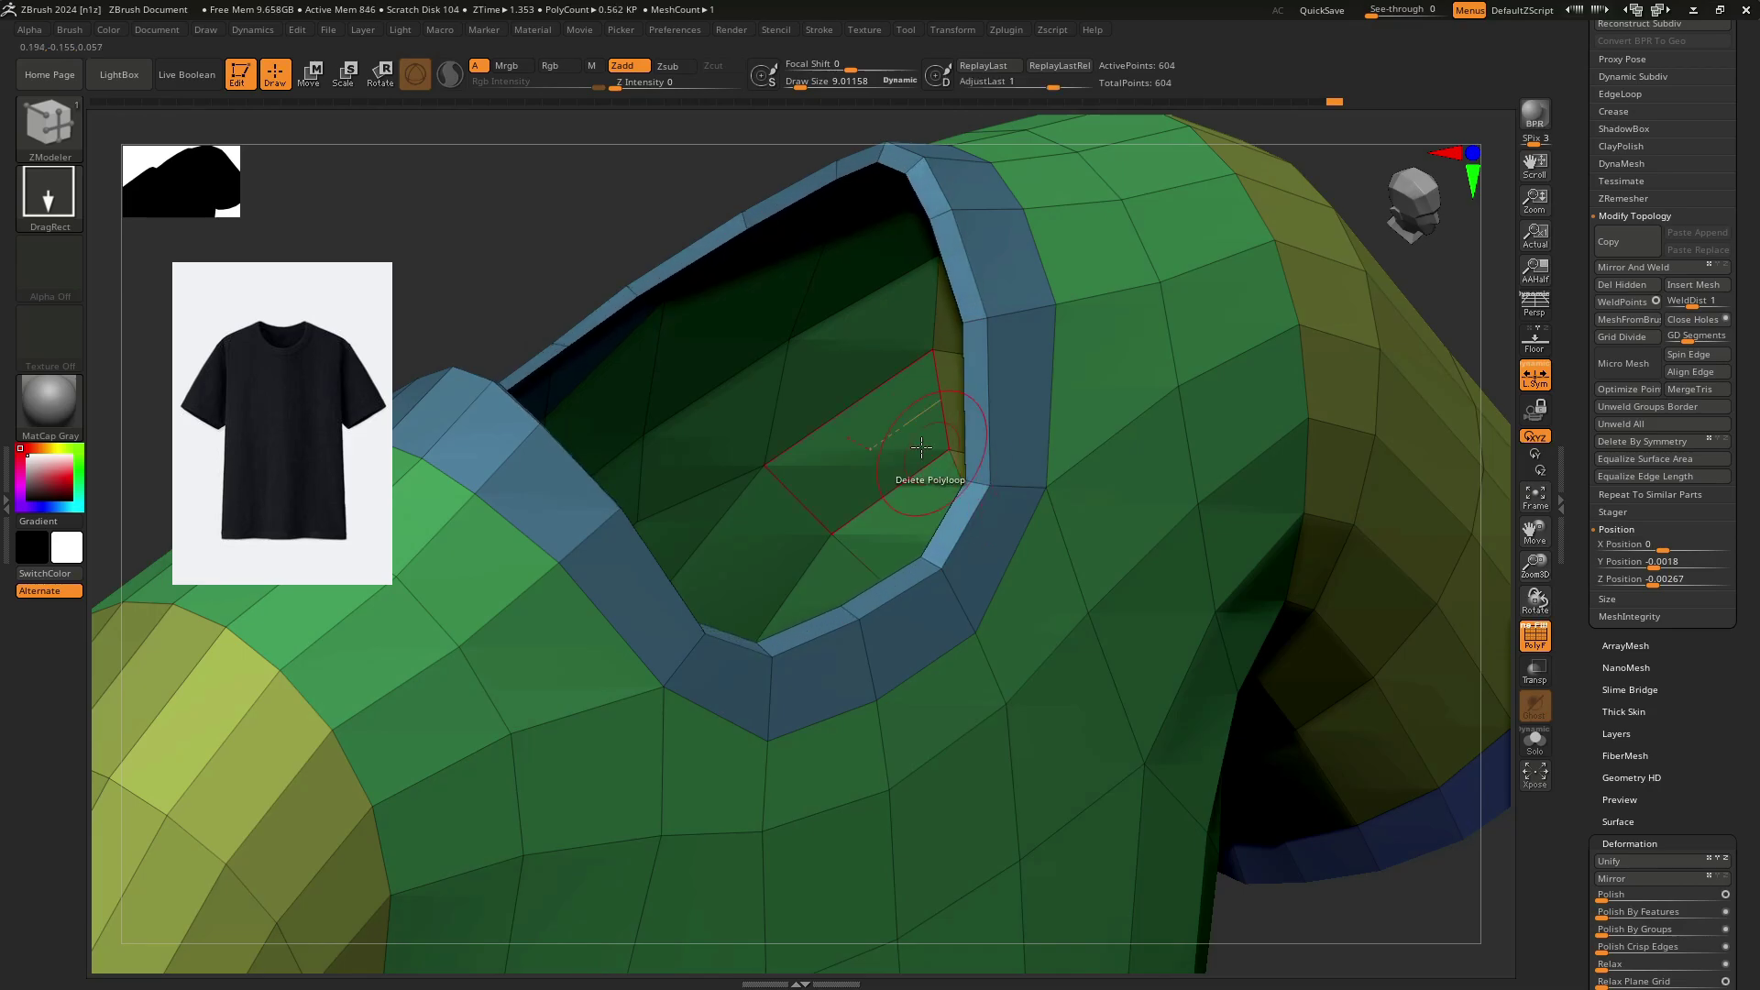
Extrude the collar's inner edge loop down inside the neck opening in two more rows.
right_click_drag(921, 446, 758, 476)
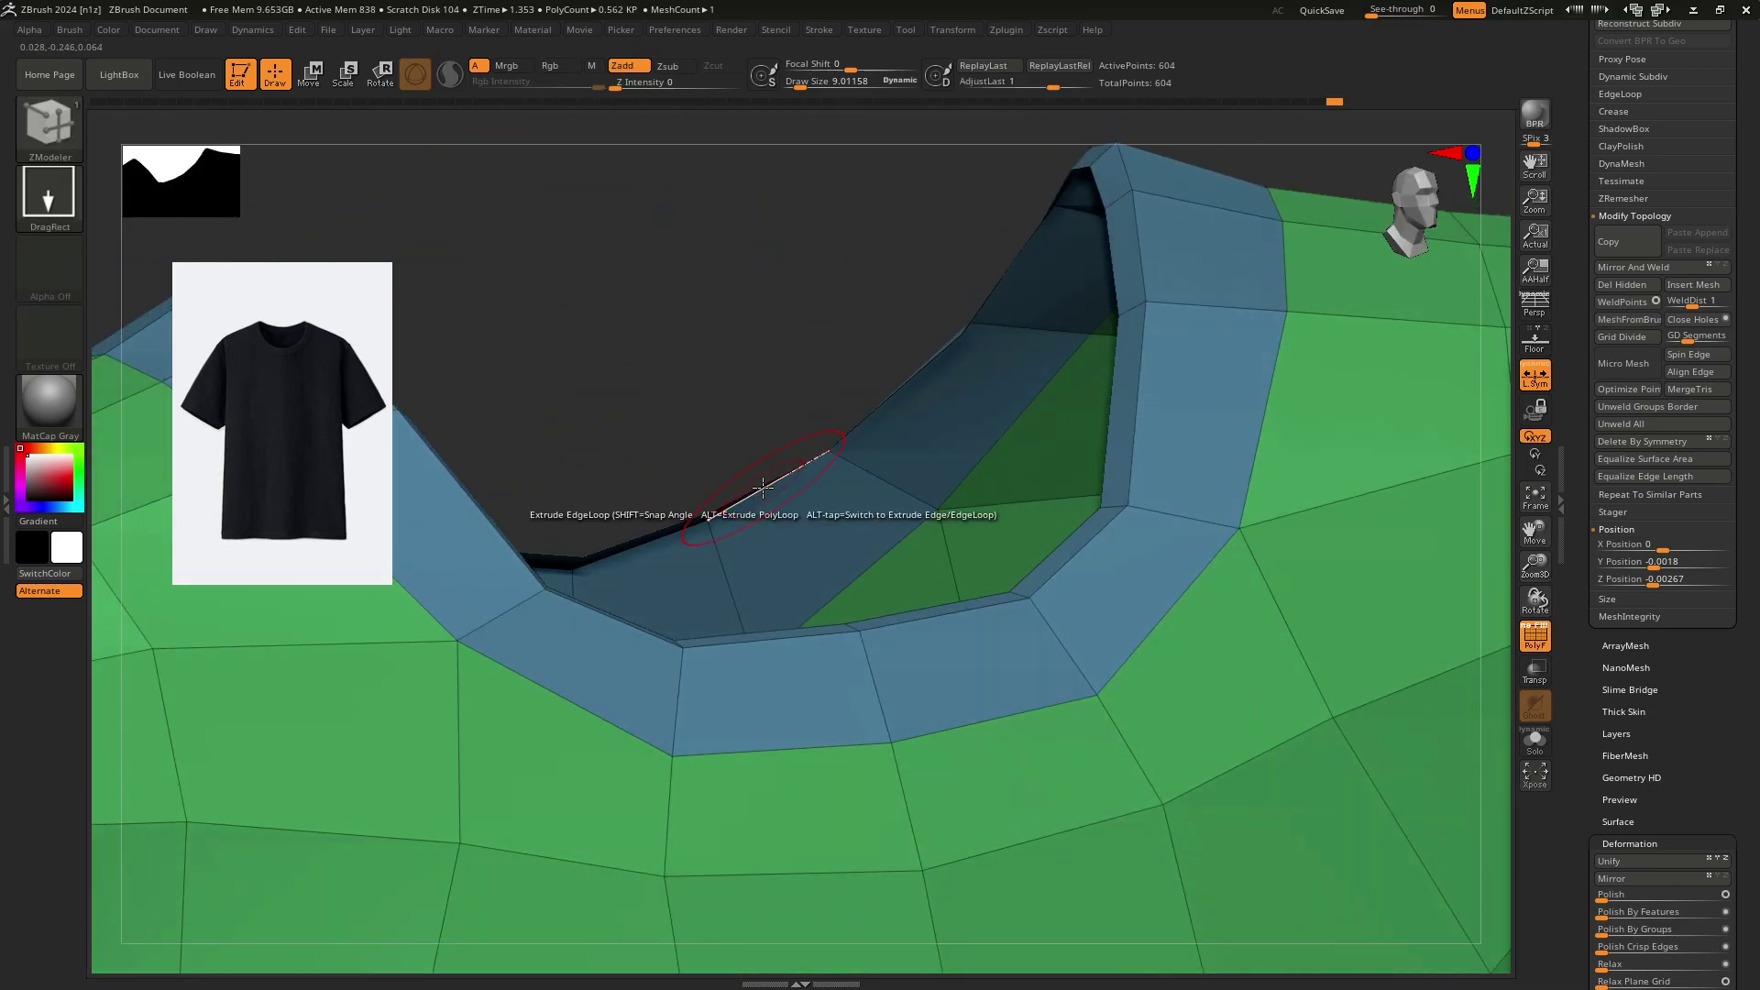
left_click_drag(771, 486, 828, 548)
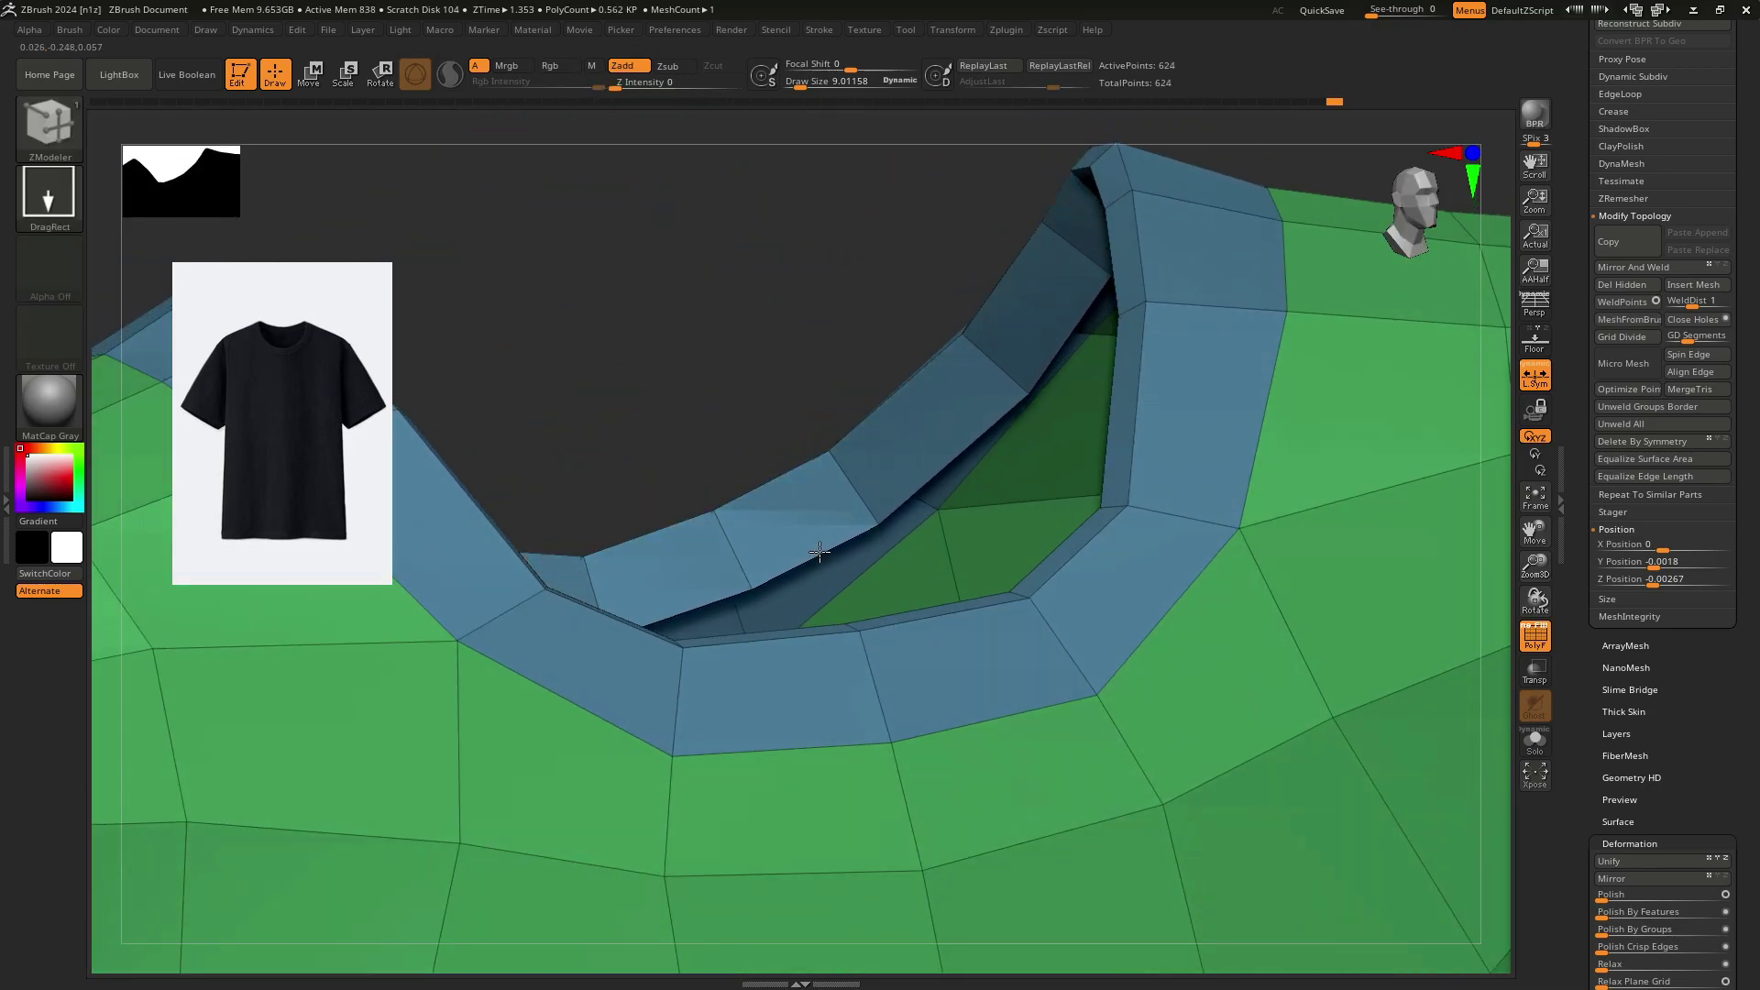
right_click_drag(819, 551, 780, 607)
left_click_drag(773, 601, 727, 696)
mouse_move(727, 696)
right_mouse_down("ctrl")
mouse_move(617, 641)
mouse_move(746, 558)
mouse_move(723, 634)
right_mouse_up("ctrl")
Preview the shirt with Dynamic Subdiv and without polyframe to check the collar thickness.
key("shift+f")
key("d")
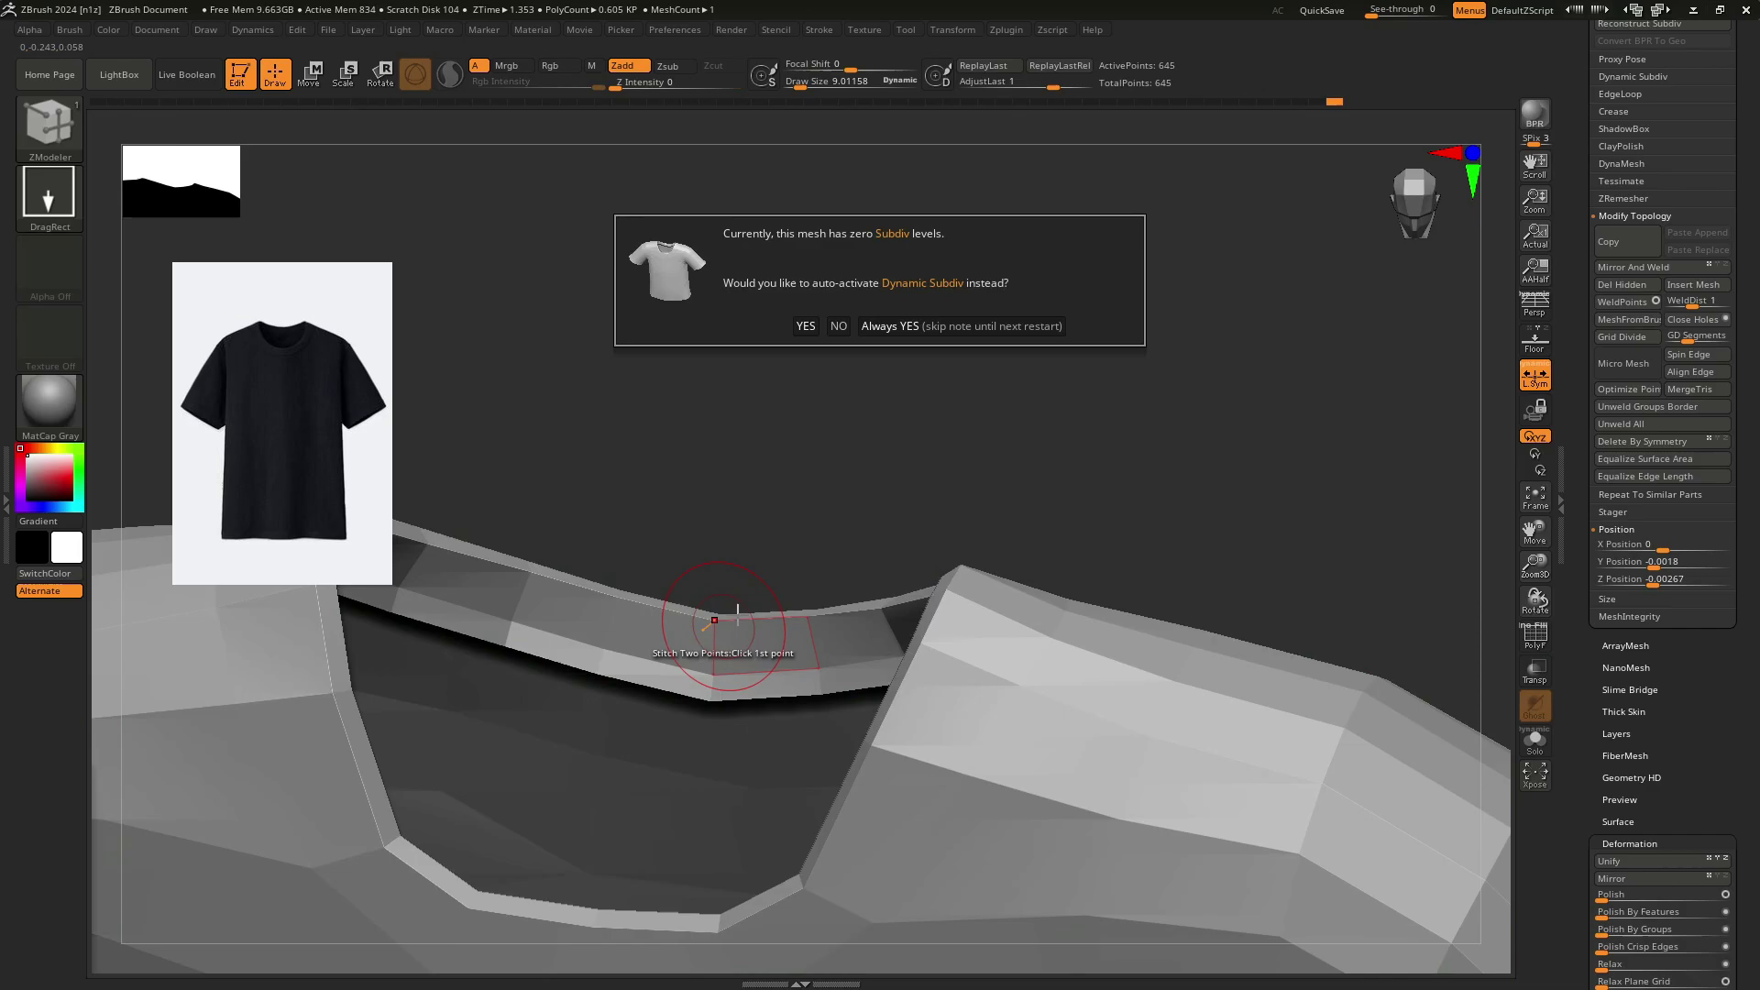
left_click(806, 327)
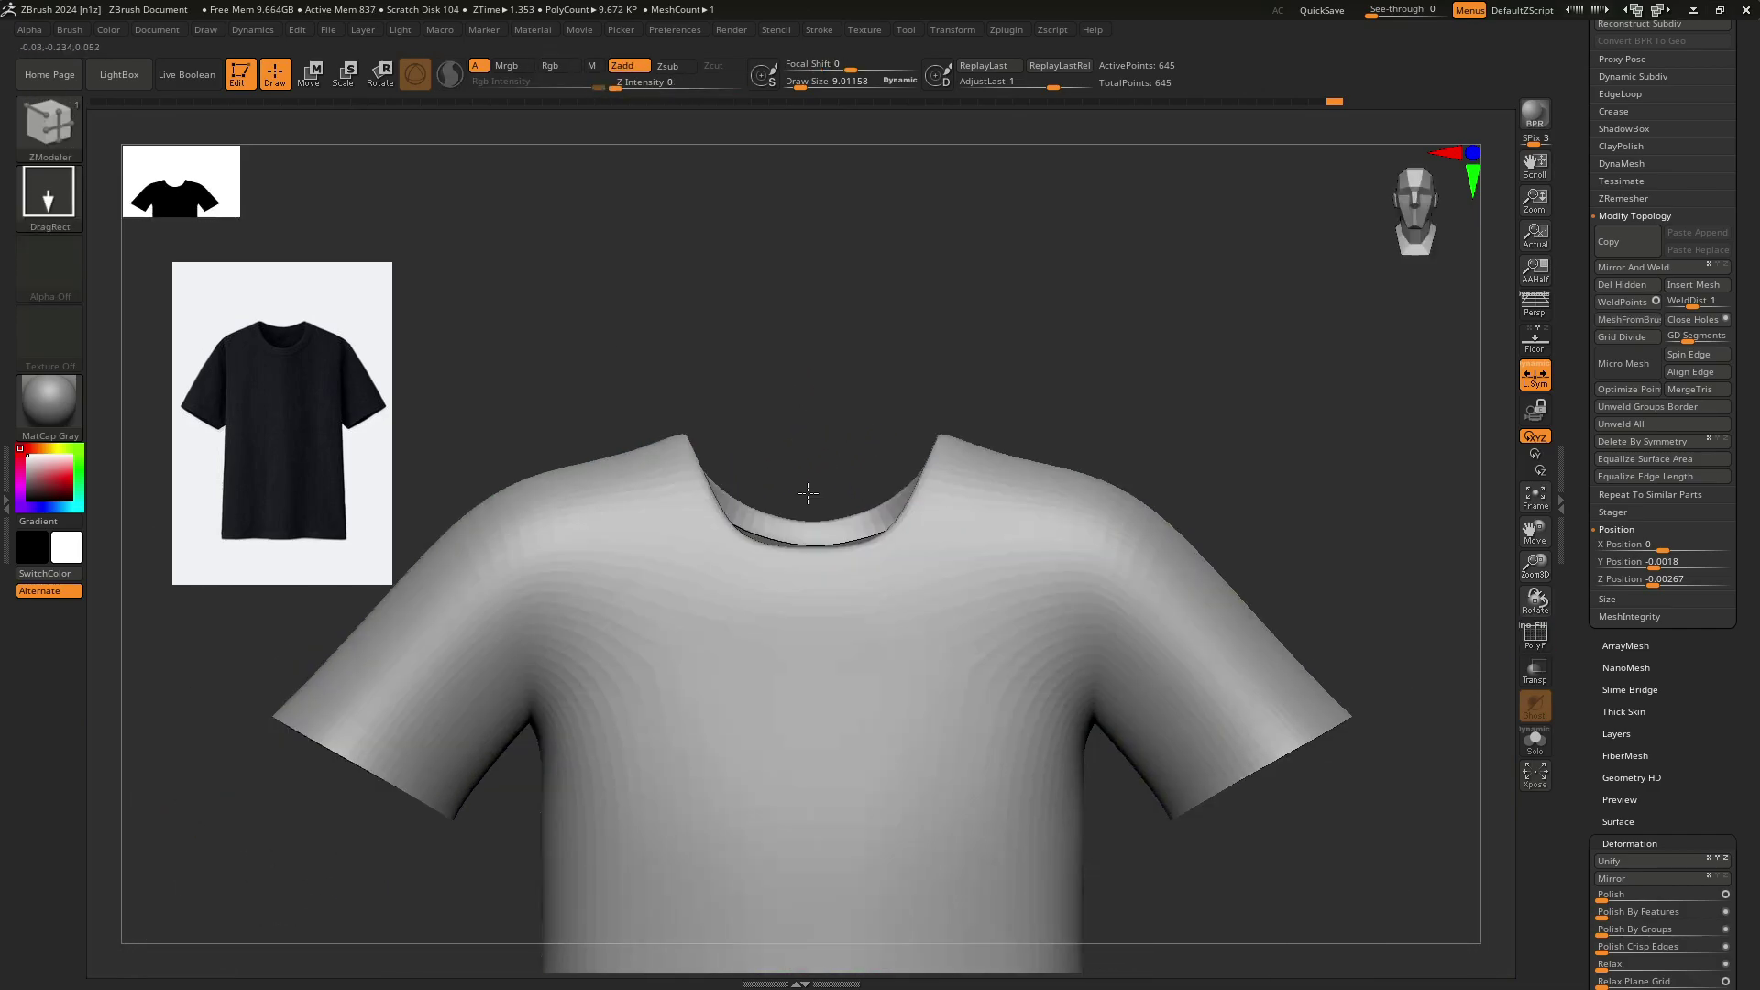
mouse_move(761, 533)
right_mouse_down()
mouse_move(585, 585)
mouse_move(686, 537)
mouse_move(634, 556)
right_mouse_up()
key("shift+f")
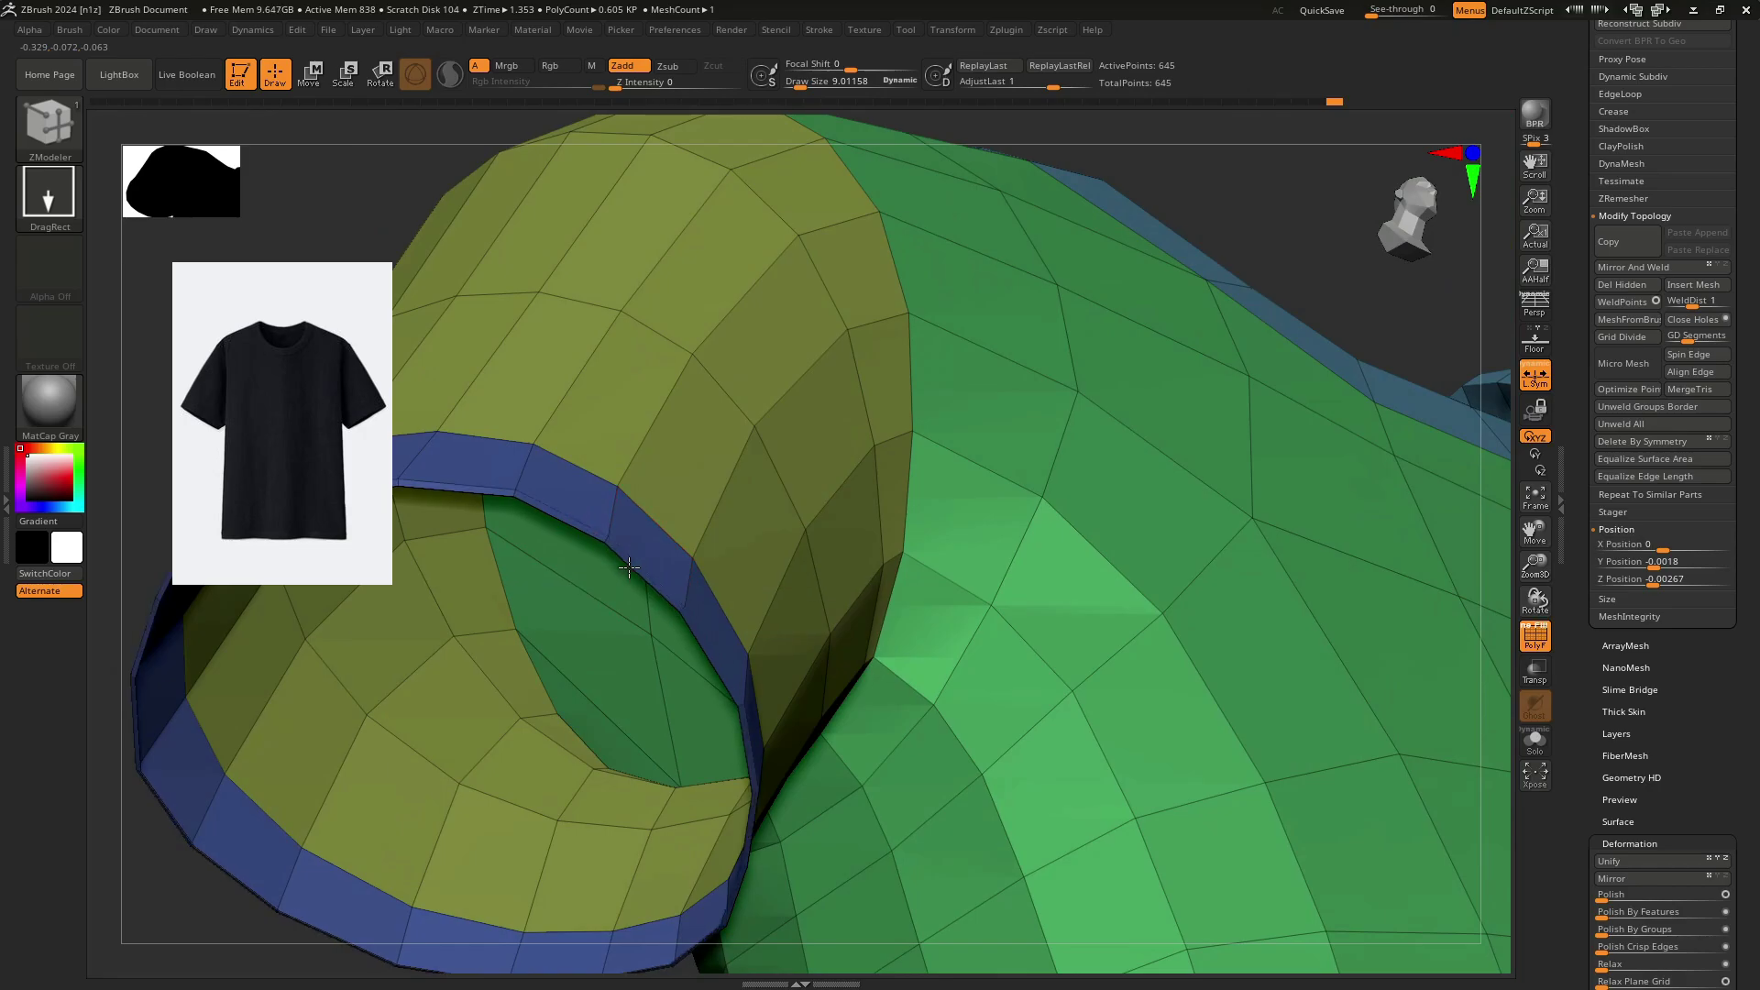
Extrude the cuff's opening edge loop inward and back into the sleeve to give the cuff thickness.
left_click_drag(629, 568, 569, 581)
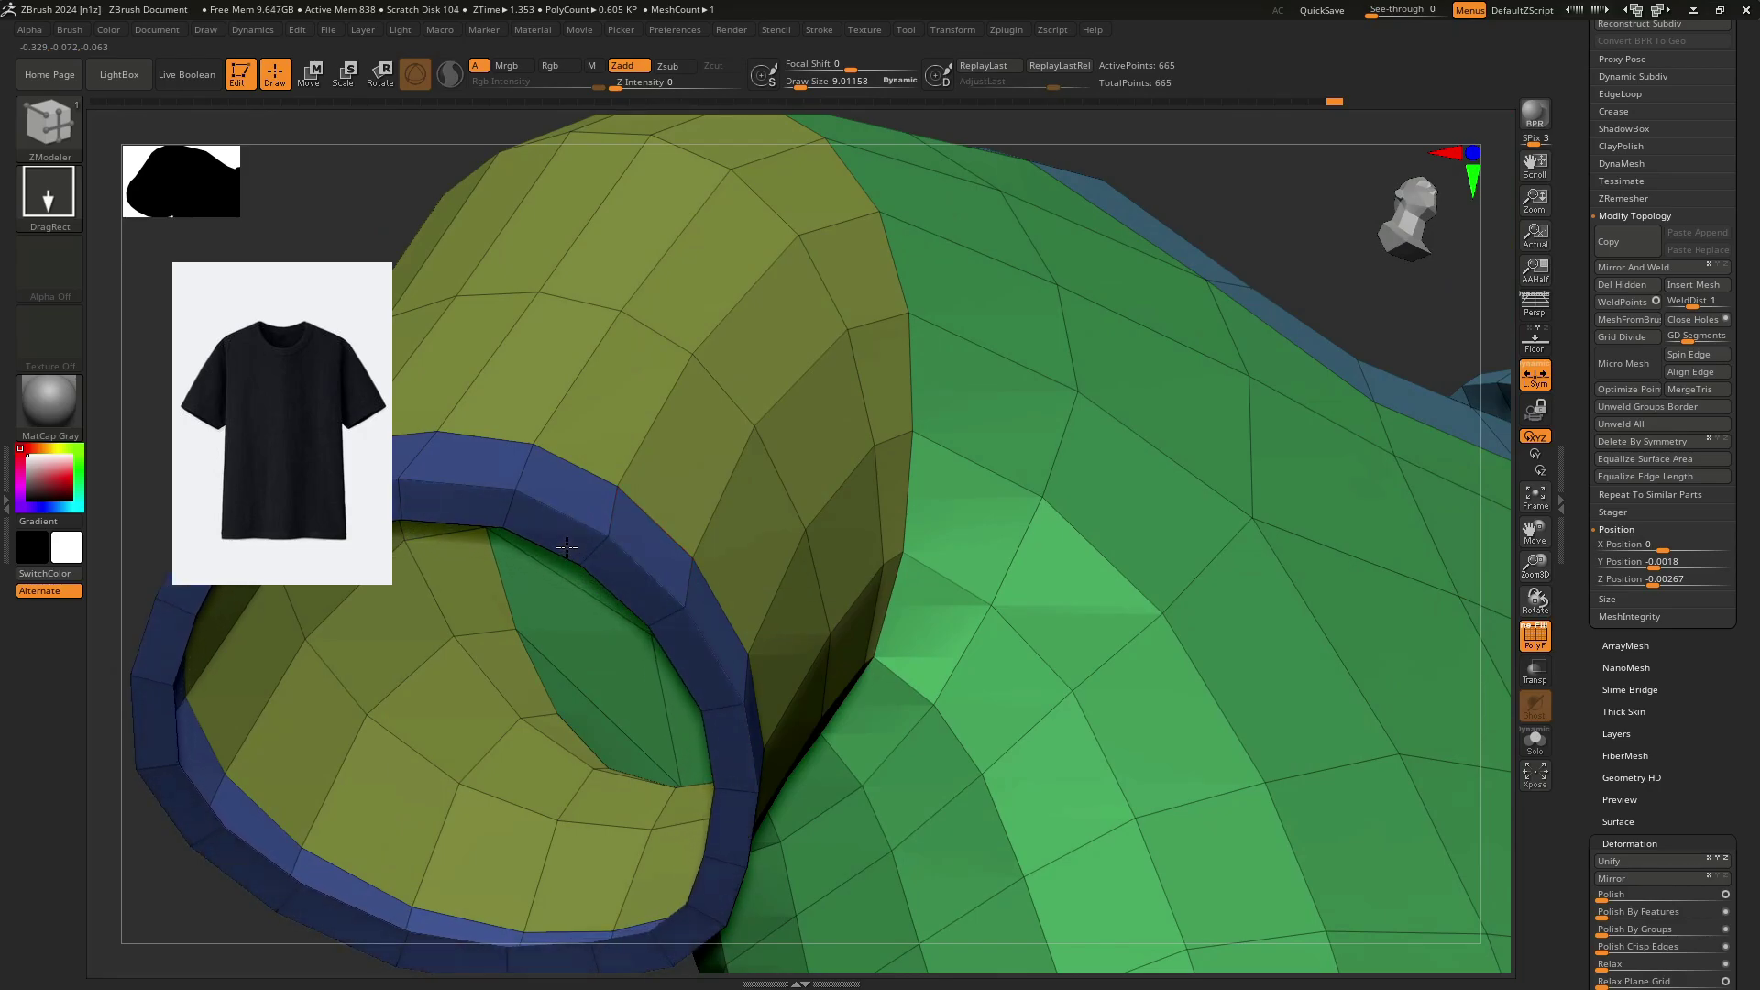
right_click_drag(567, 547, 1061, 487)
left_click_drag(1172, 448, 1124, 427)
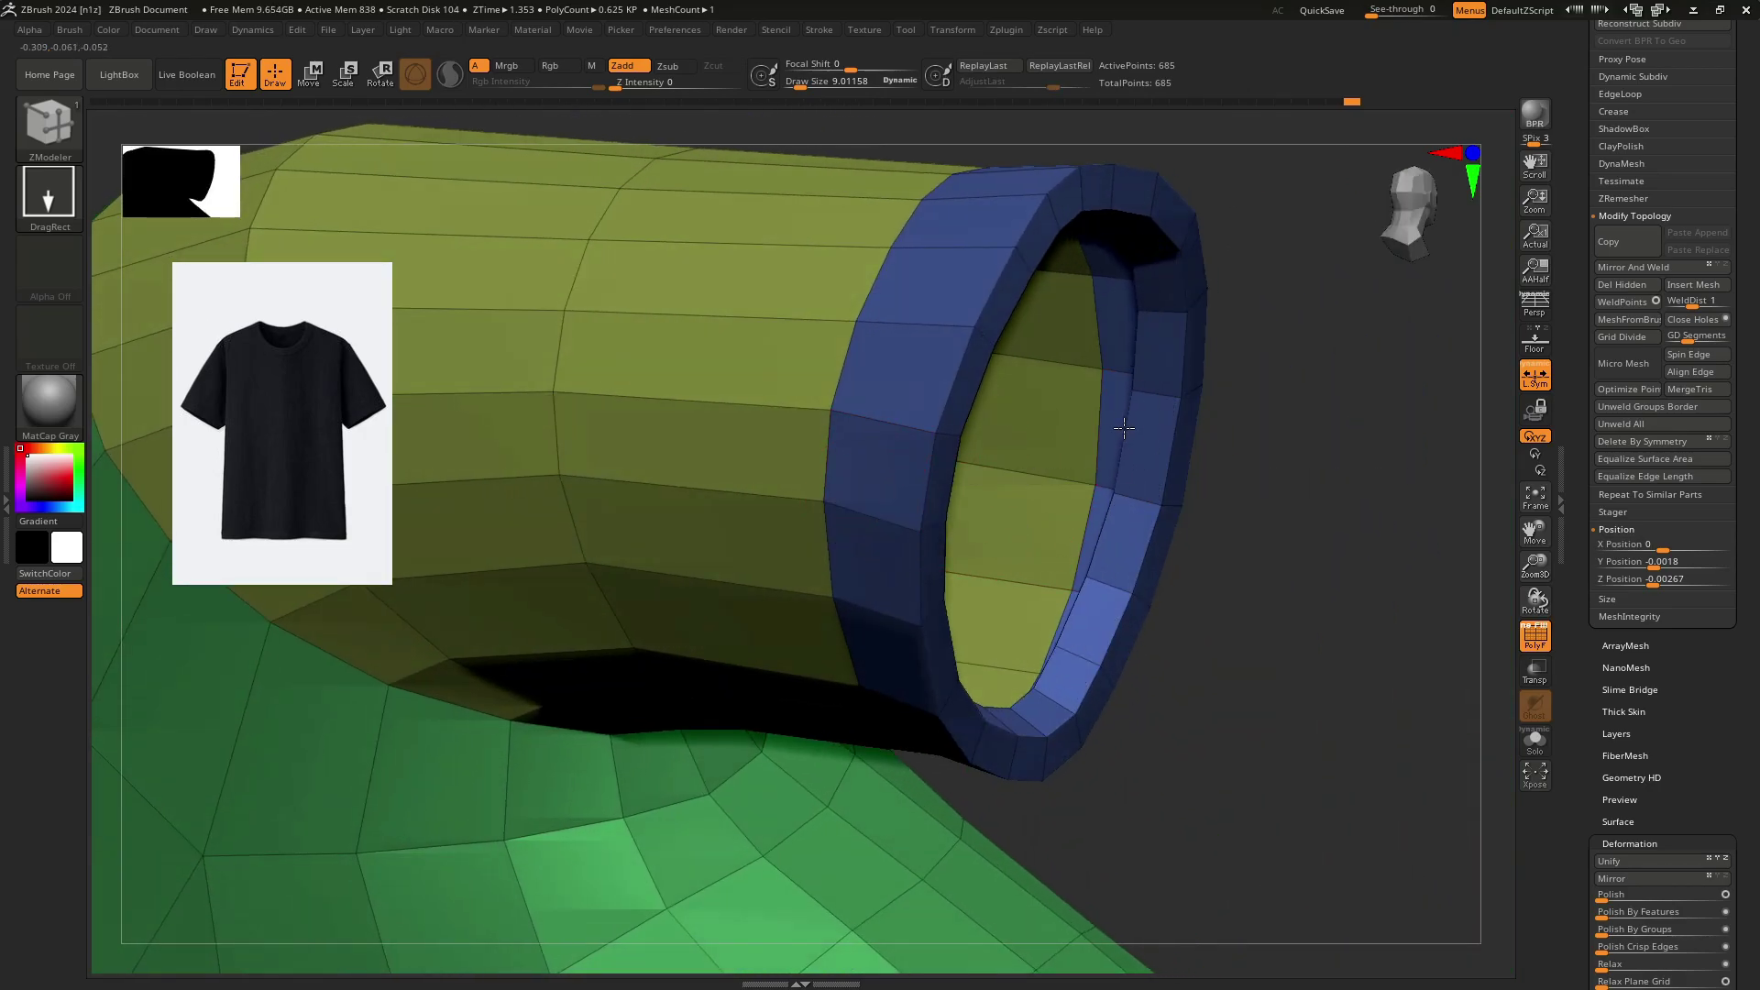
right_click_drag(1357, 431, 1120, 437)
right_click_drag(908, 476, 684, 593)
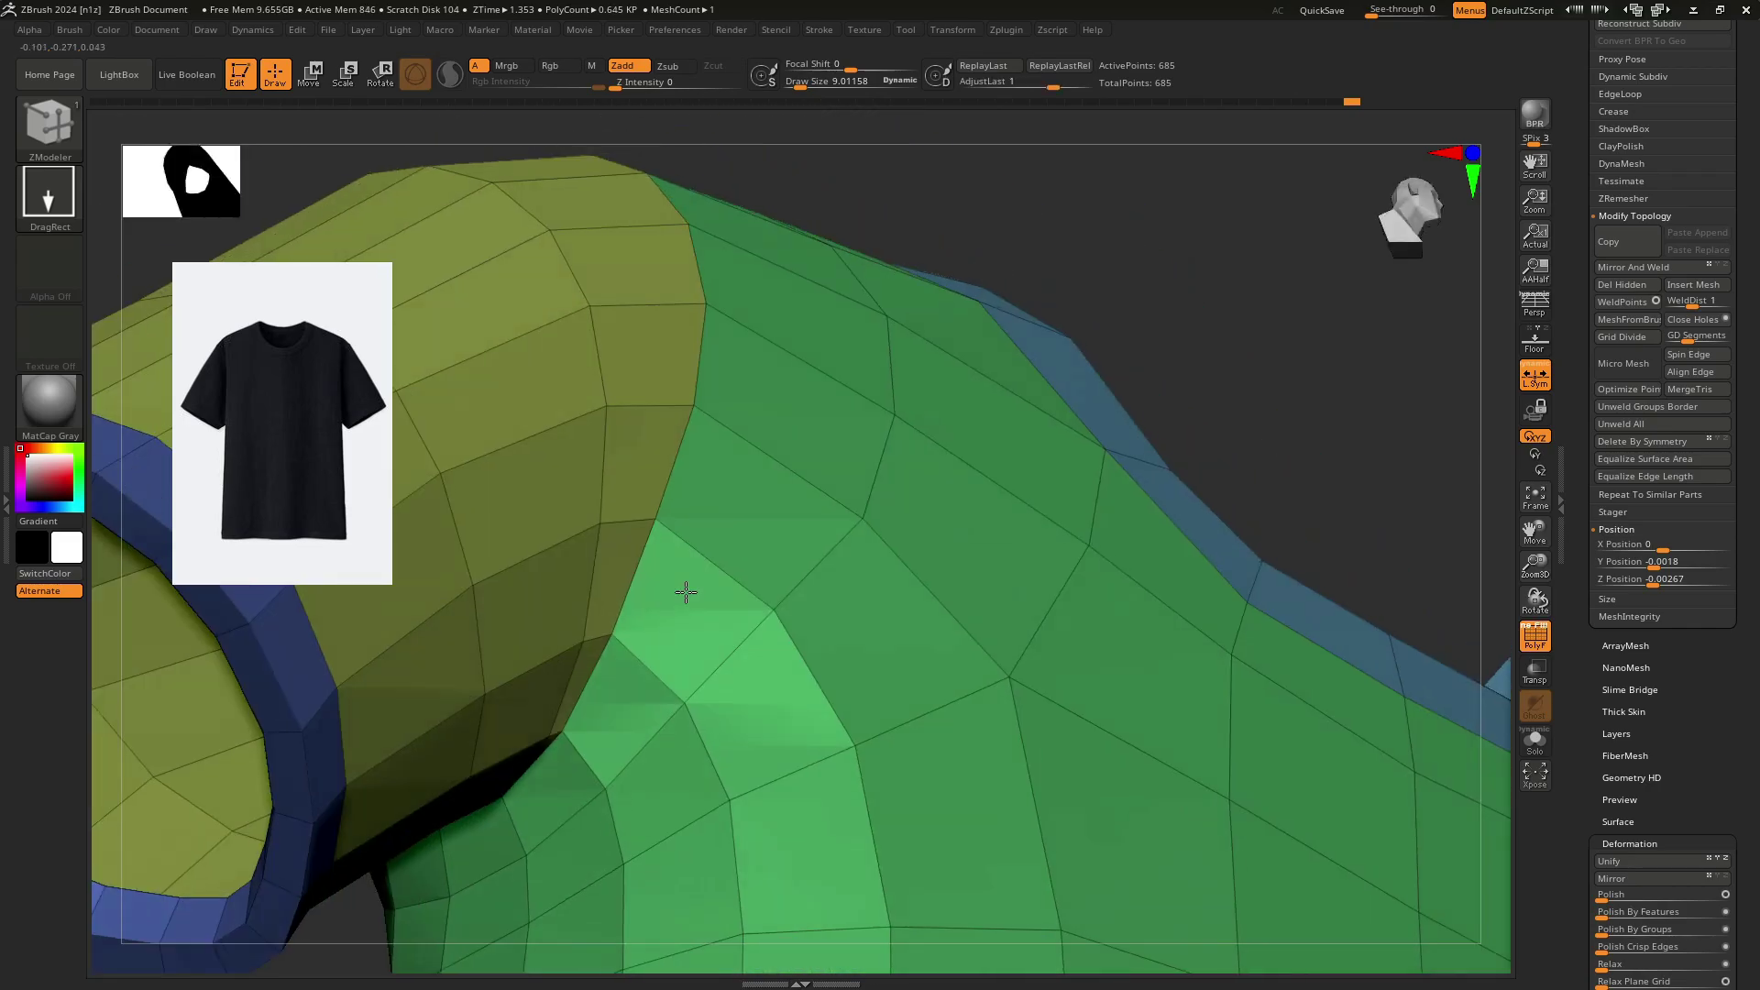
right_click_drag(248, 697, 678, 609, "alt")
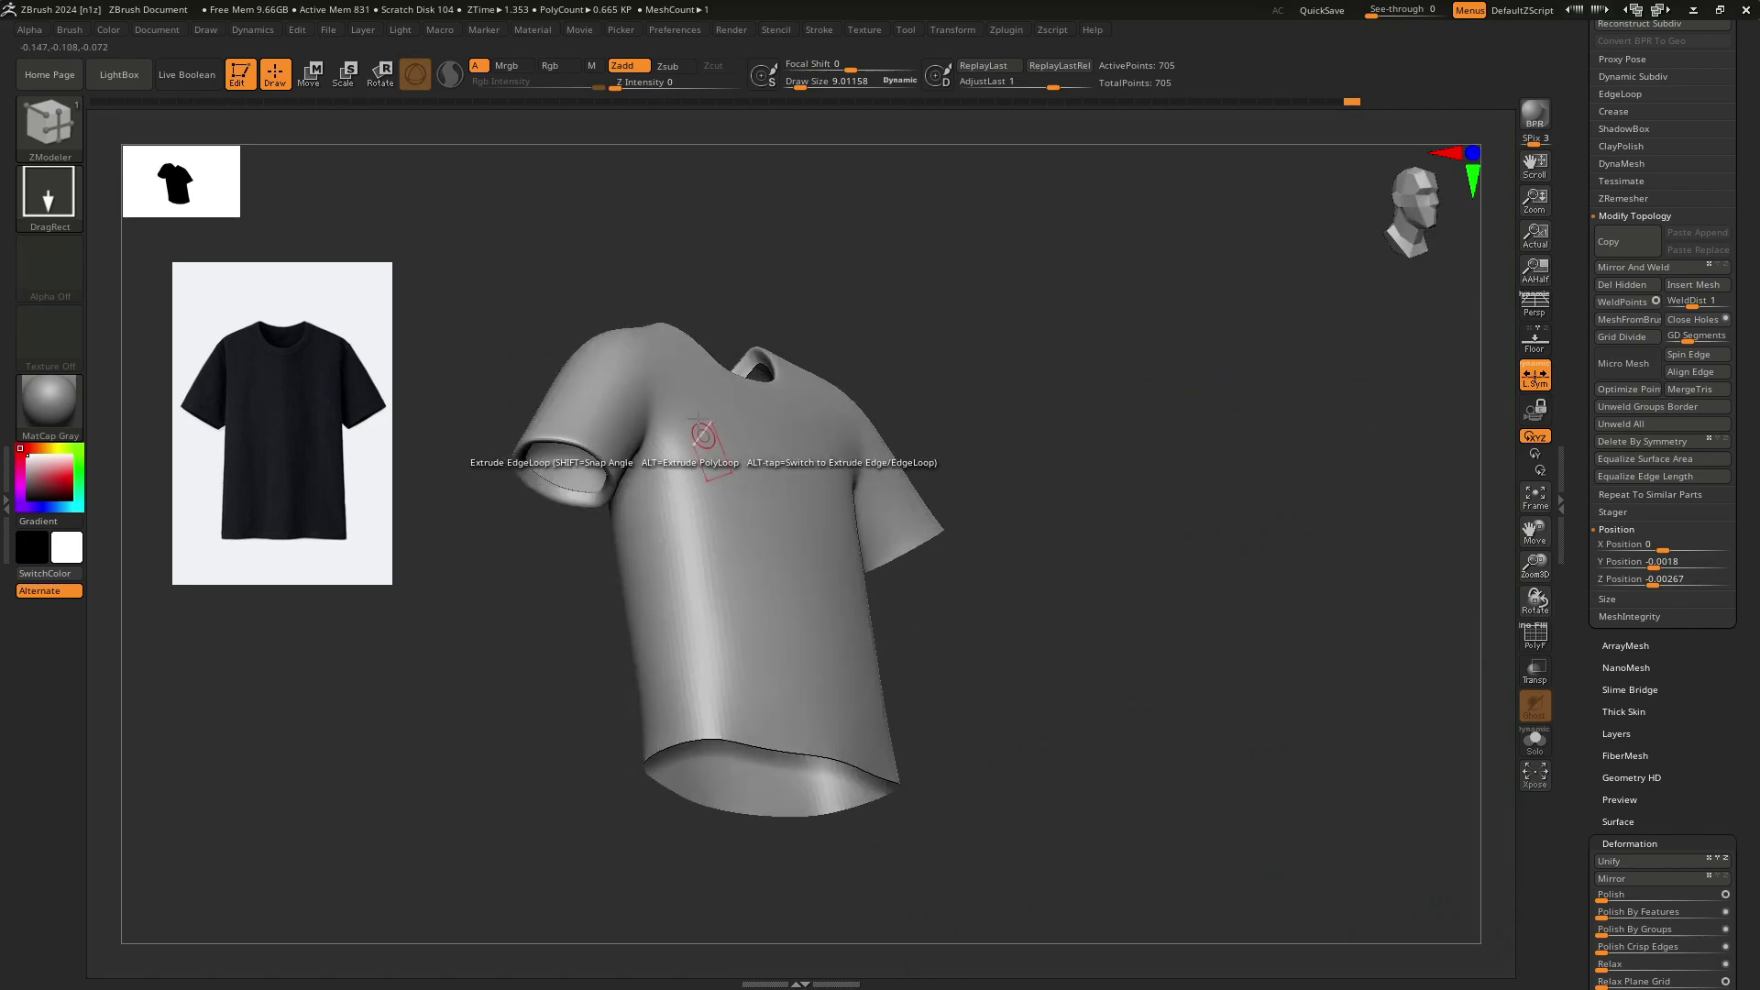
Switch off the Dynamic Subdiv preview and extrude the bottom hem's edge loop inward and up inside the shirt.
right_click_drag(699, 419, 723, 503, "shift")
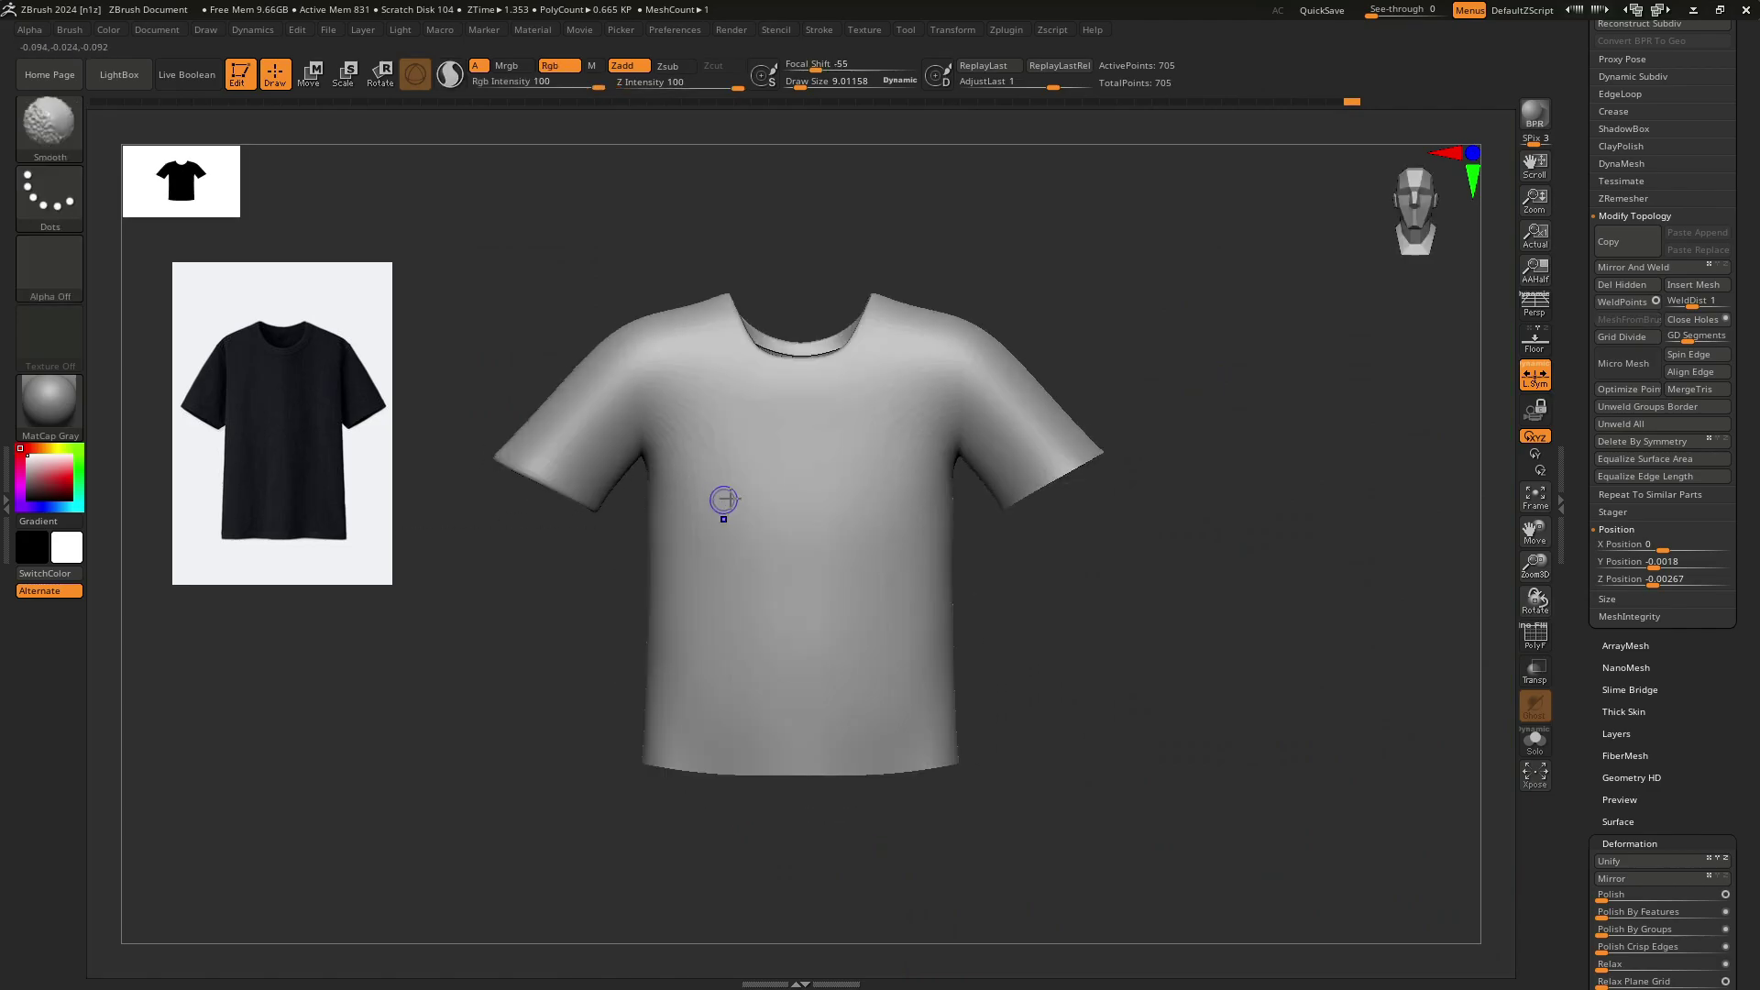
key("shift+d")
right_click_drag(782, 614, 912, 259, "ctrl")
key("shift+f")
left_click_drag(921, 246, 946, 286)
right_click_drag(947, 285, 984, 403)
left_click_drag(982, 407, 896, 392)
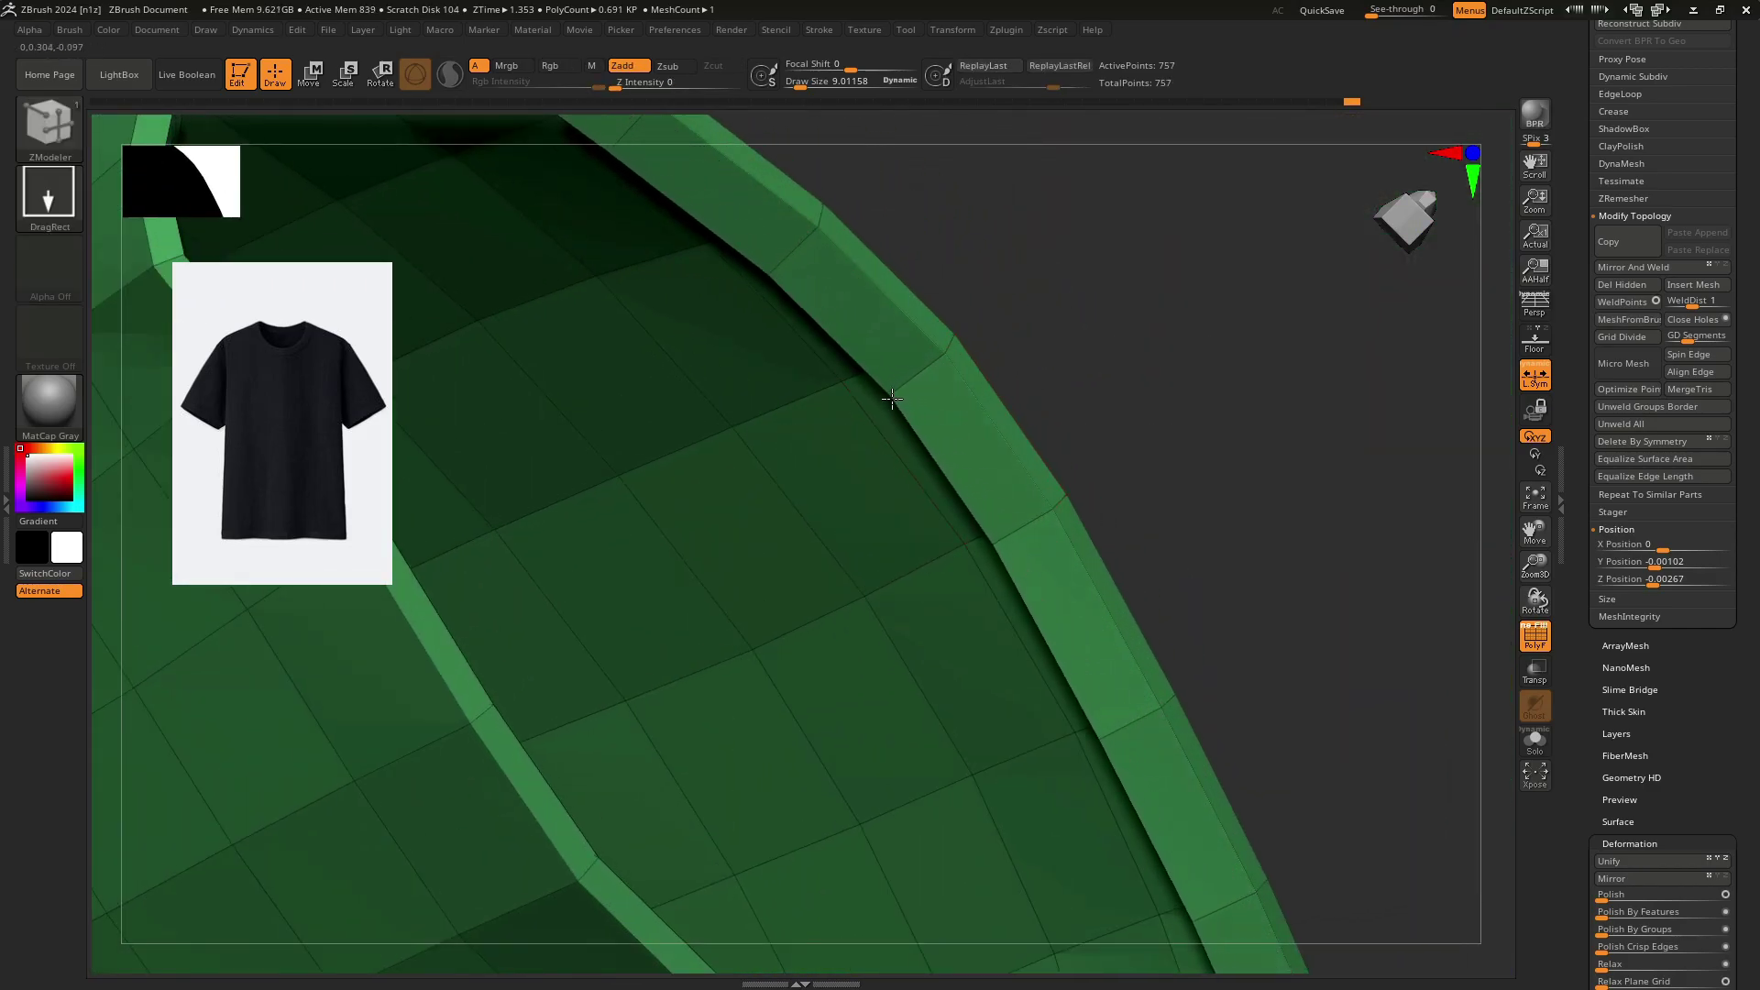
Set the ZModeler edge action to Scale with a complete edge loop target at the inner hem.
right_click_drag(897, 393, 911, 434)
key("space")
left_click(866, 604)
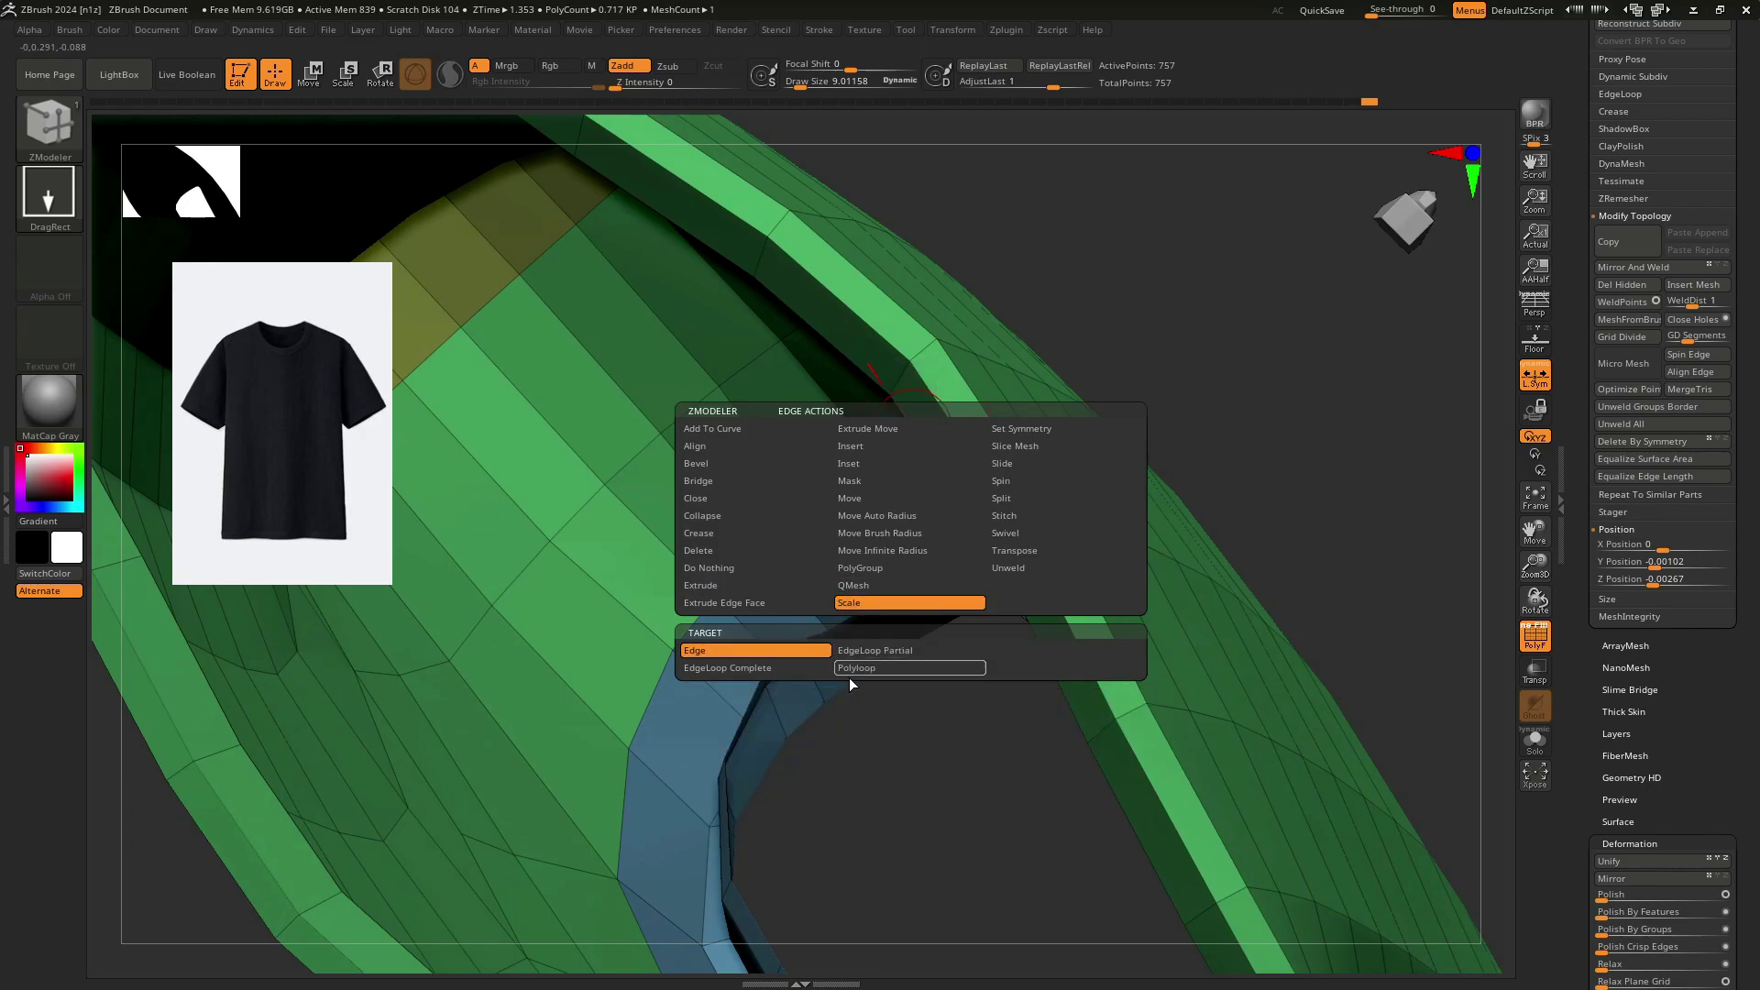
left_click(853, 671)
right_click_drag(944, 472, 921, 482)
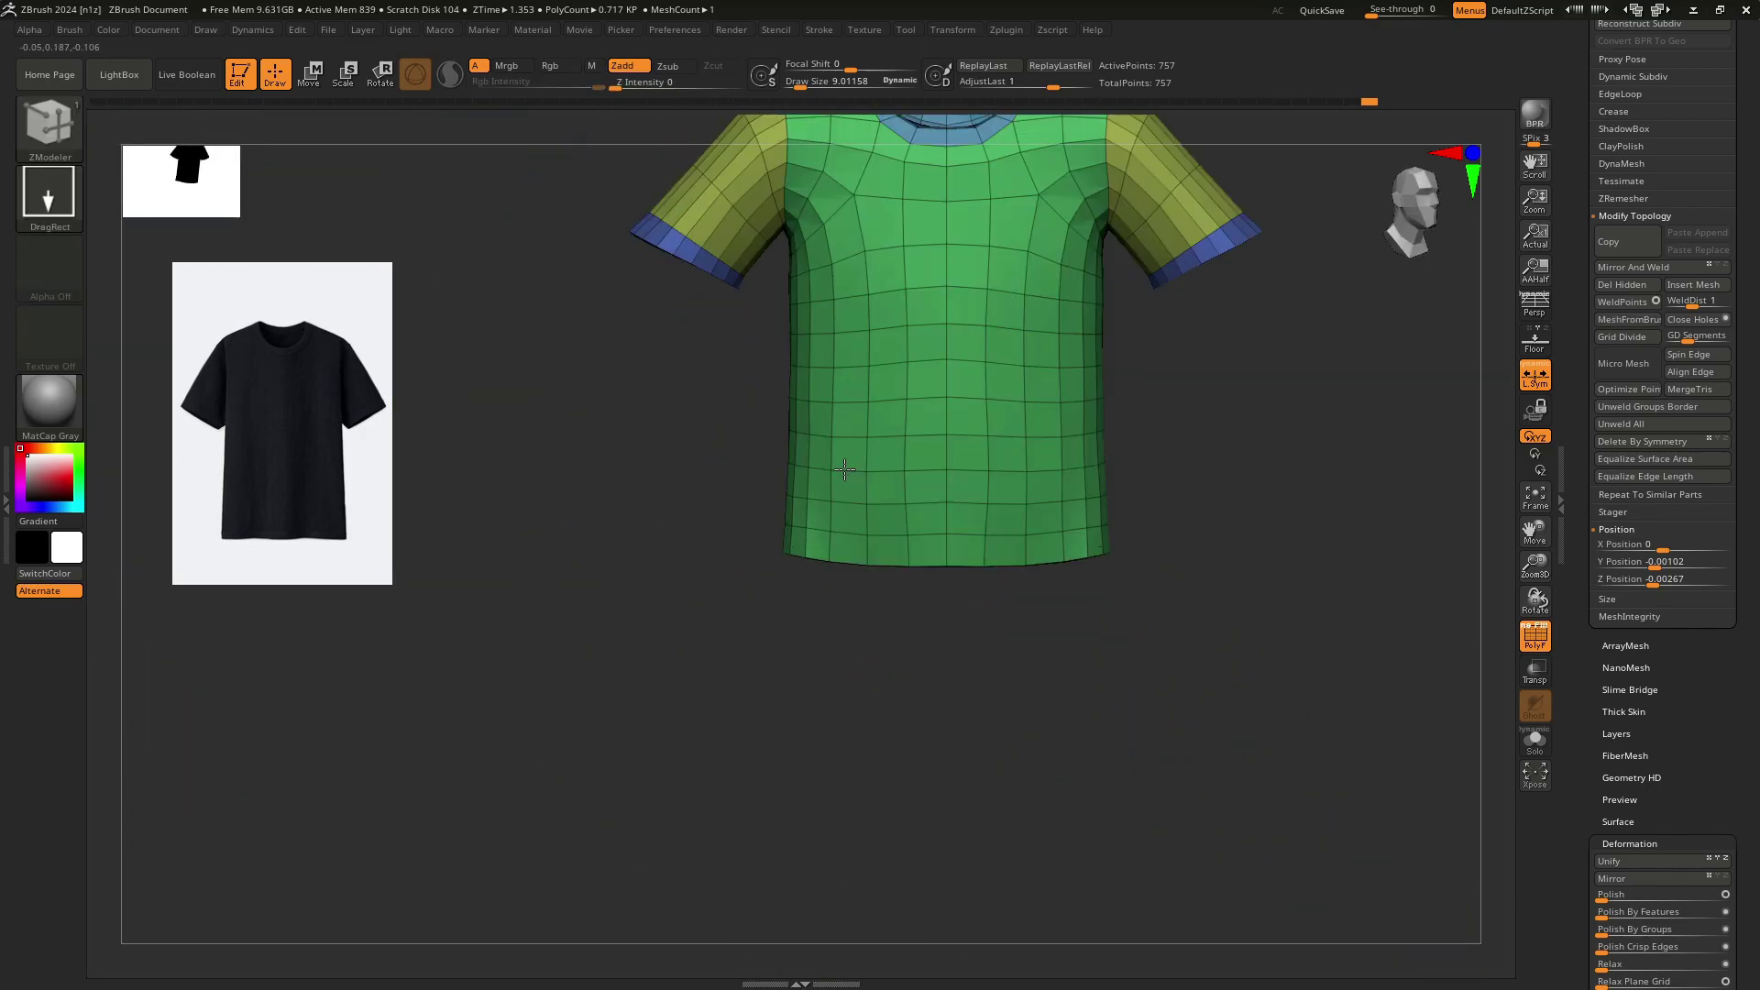
Preview the whole shirt with Dynamic Subdiv and without polyframe, checking it from the front and at an angle.
key("shift+f")
key("f")
key("d")
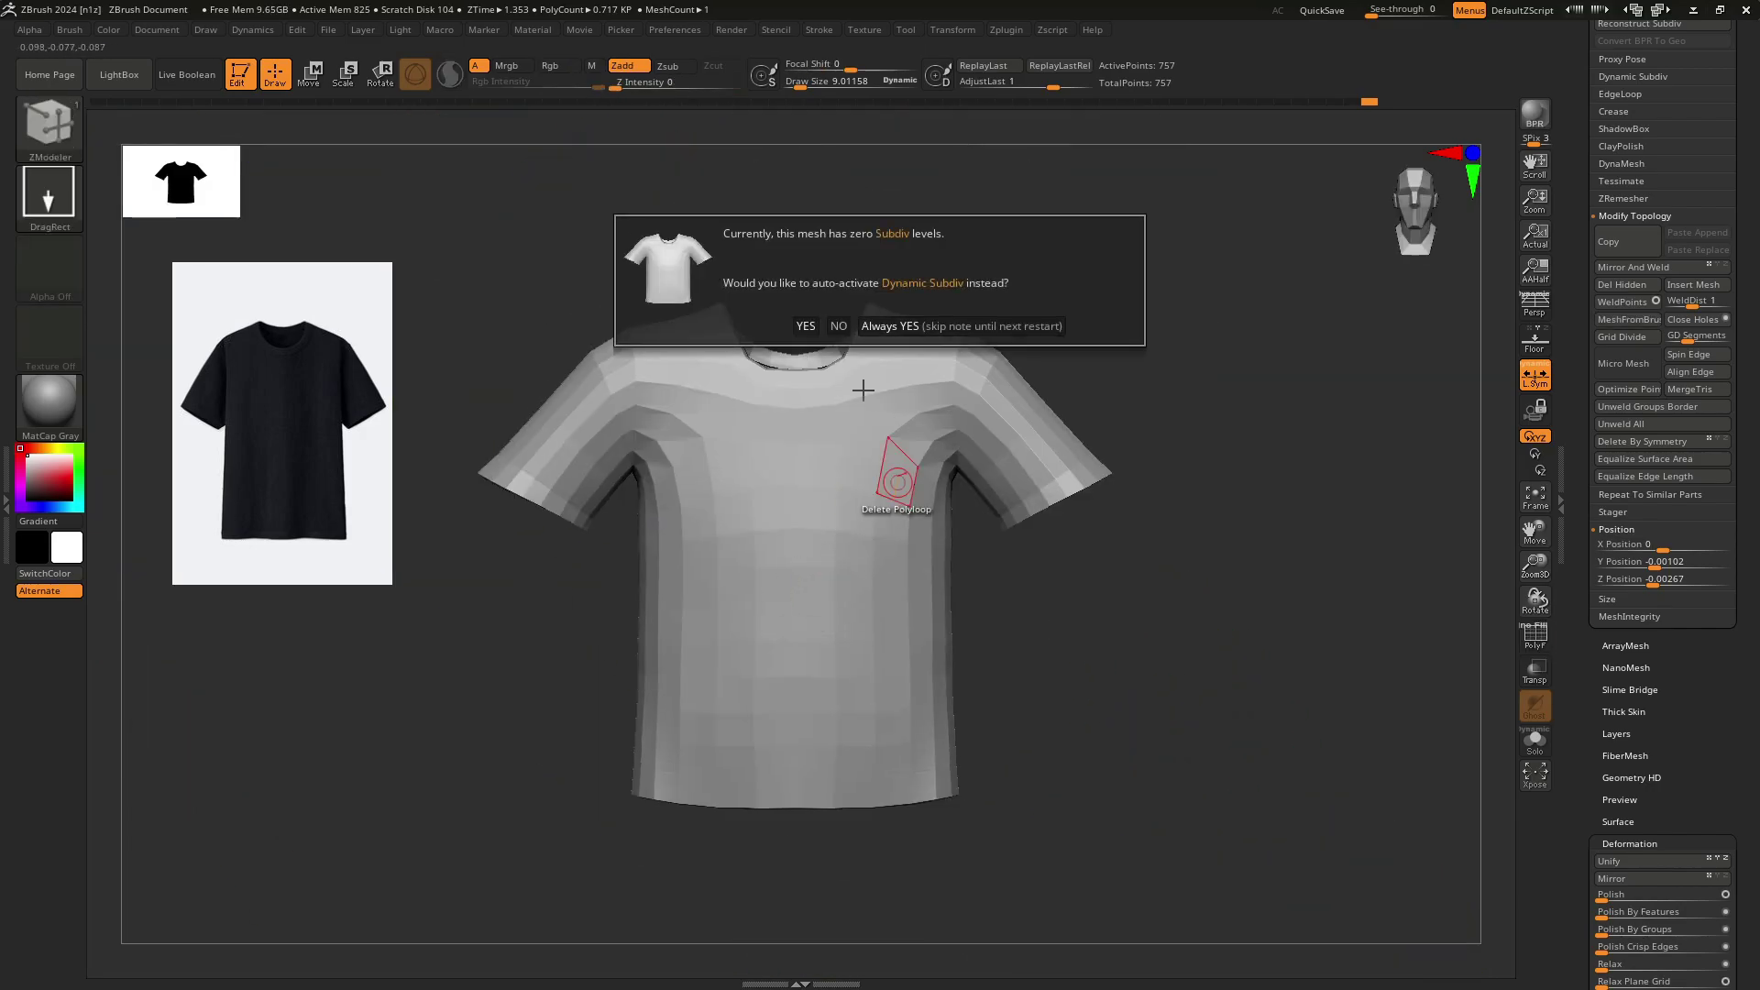
left_click(818, 327)
mouse_move(818, 327)
right_mouse_down()
mouse_move(778, 609)
mouse_move(865, 377)
mouse_move(909, 421)
mouse_move(844, 492)
right_mouse_up()
Shape the torso's side profile using the Move brush at draw sizes of about 109 and 86, with Dynamic Subdiv off.
key("s")
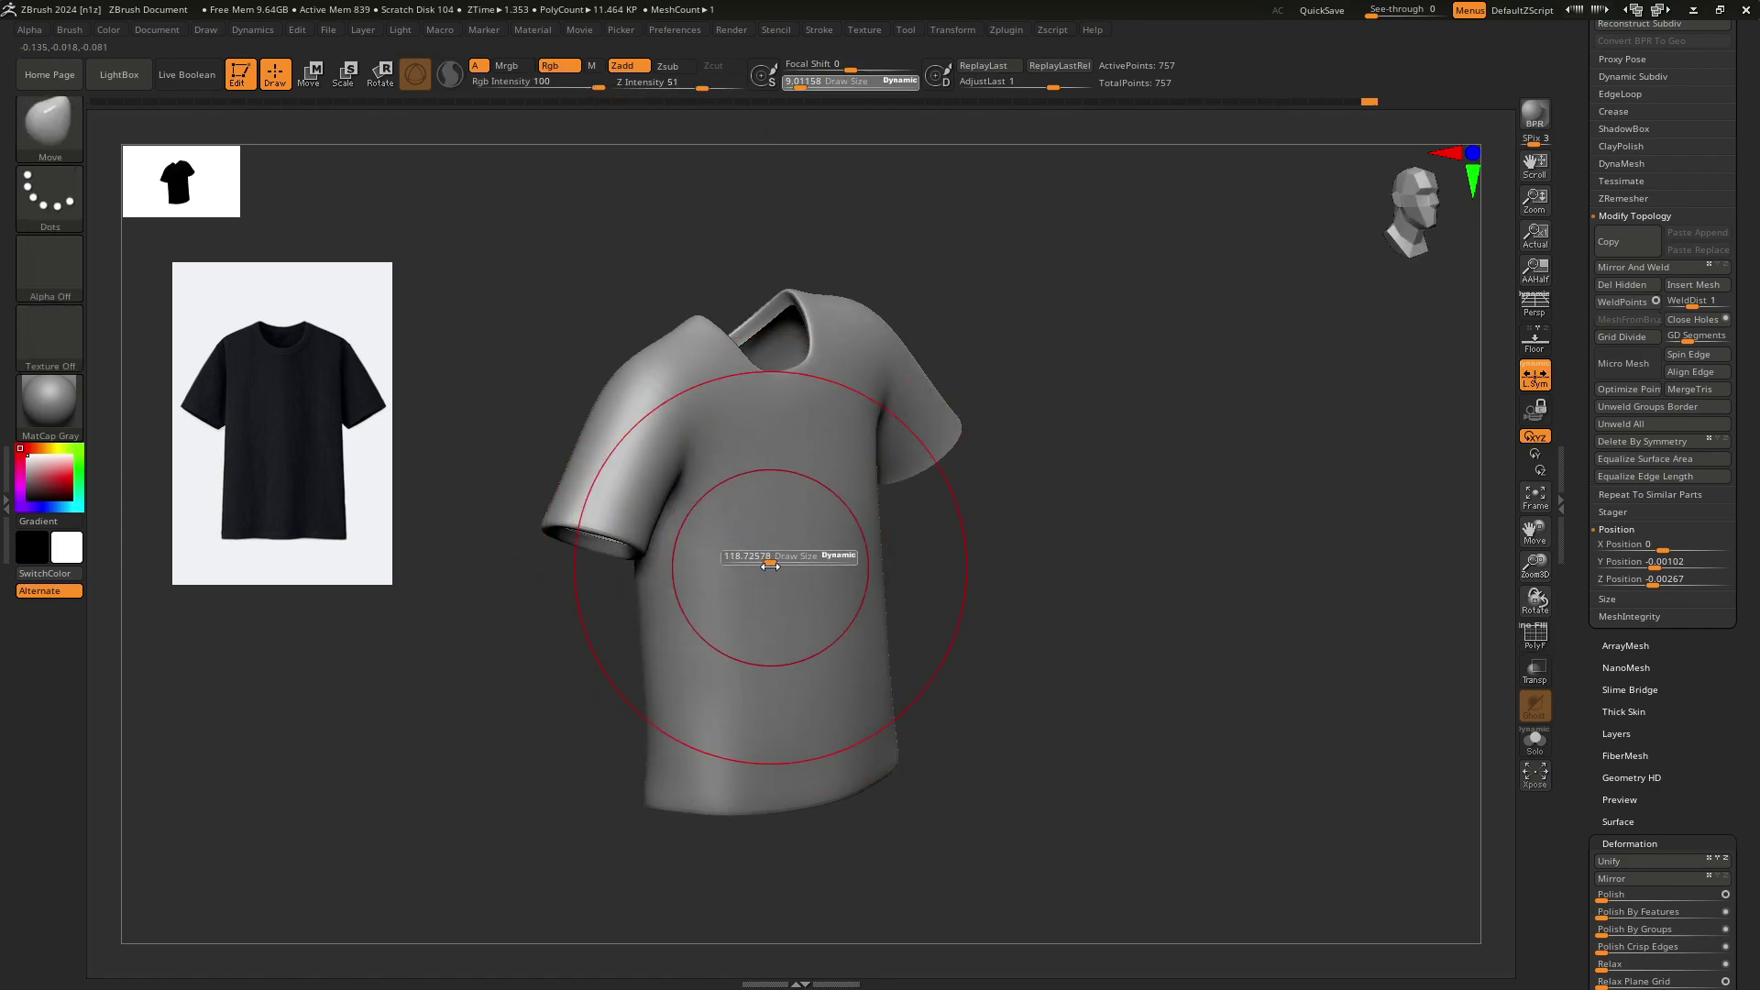
left_click_drag(770, 566, 767, 566)
right_click_drag(768, 566, 777, 484, "alt")
mouse_move(778, 484)
right_mouse_down("ctrl")
mouse_move(740, 574)
mouse_move(806, 492)
mouse_move(833, 363)
right_mouse_up("ctrl")
key("shift+d")
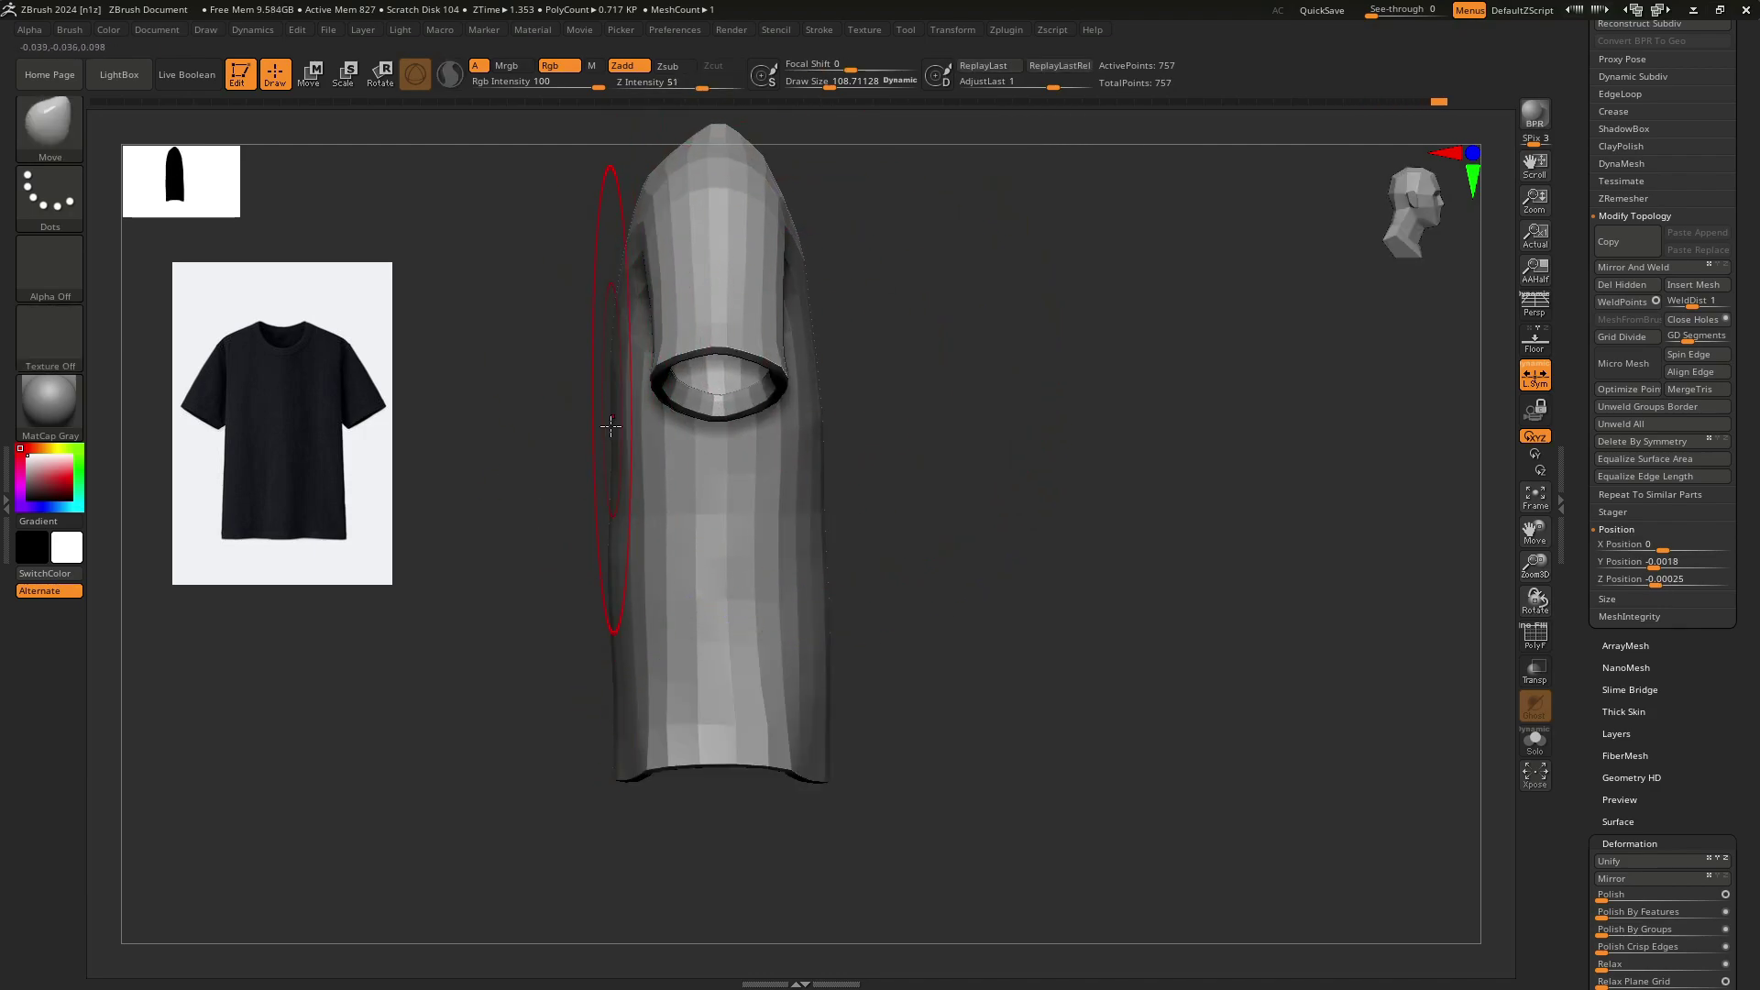
mouse_move(610, 424)
right_mouse_down()
mouse_move(624, 560)
mouse_move(629, 505)
mouse_move(604, 499)
right_mouse_up()
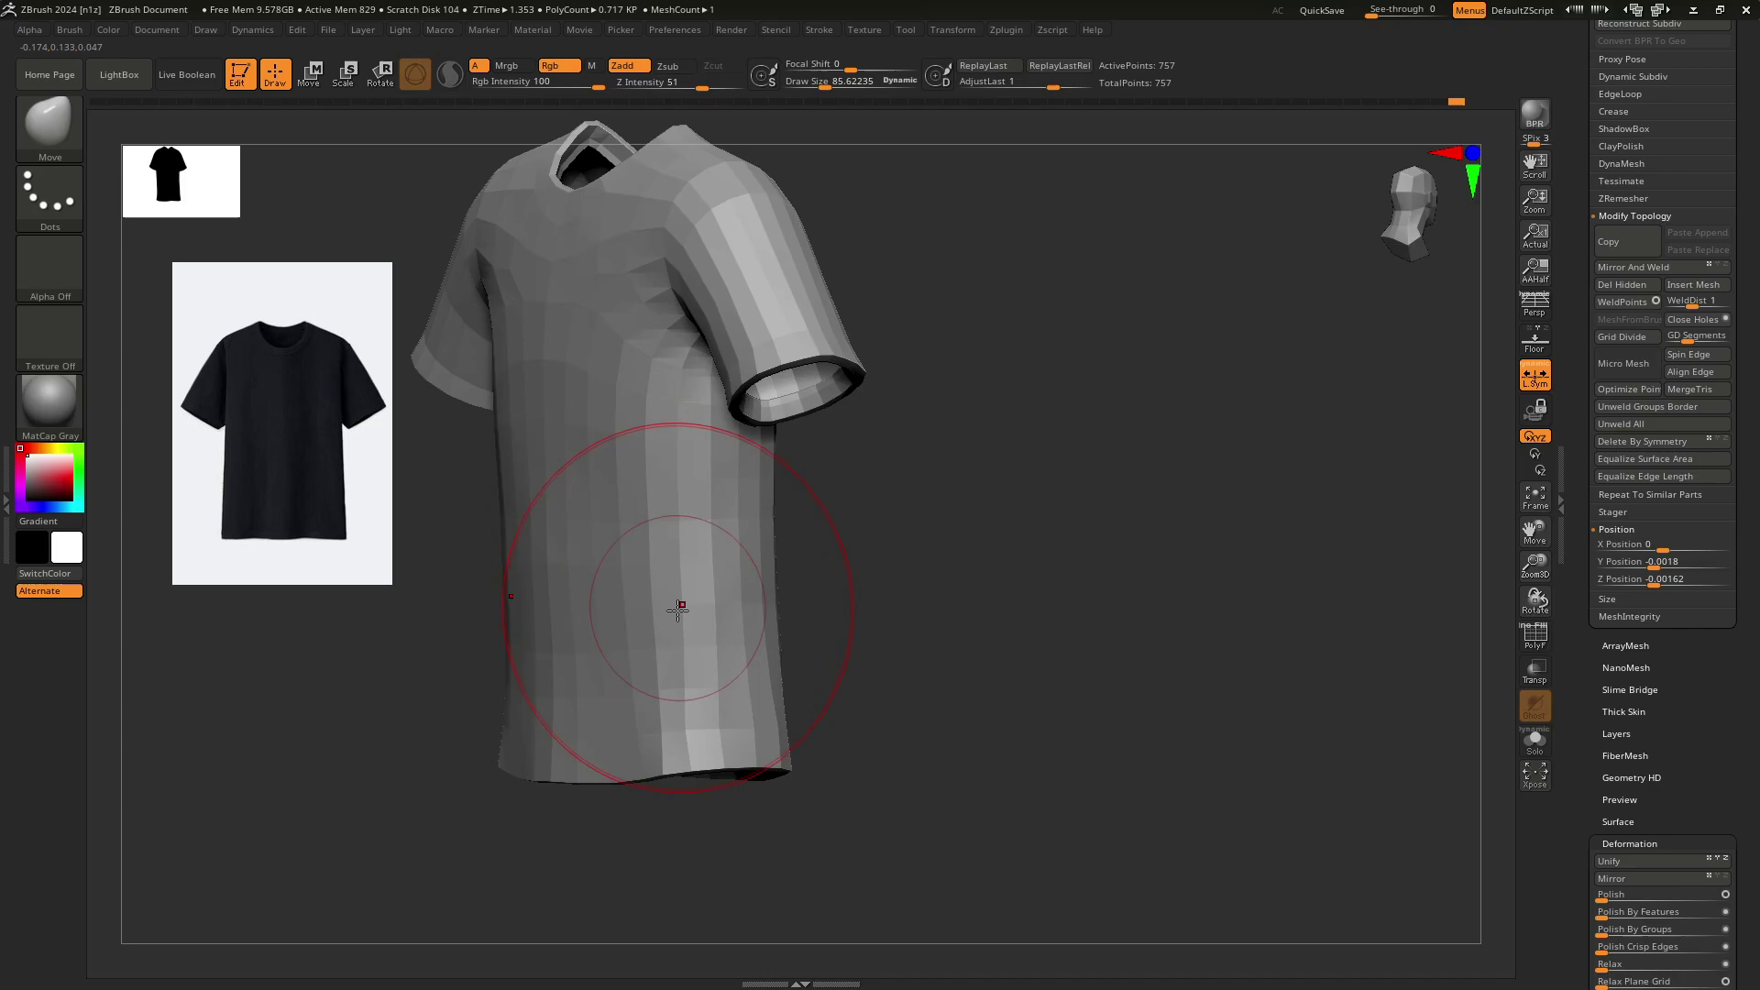
mouse_move(677, 610)
right_mouse_down()
mouse_move(715, 541)
mouse_move(806, 458)
mouse_move(782, 472)
right_mouse_up()
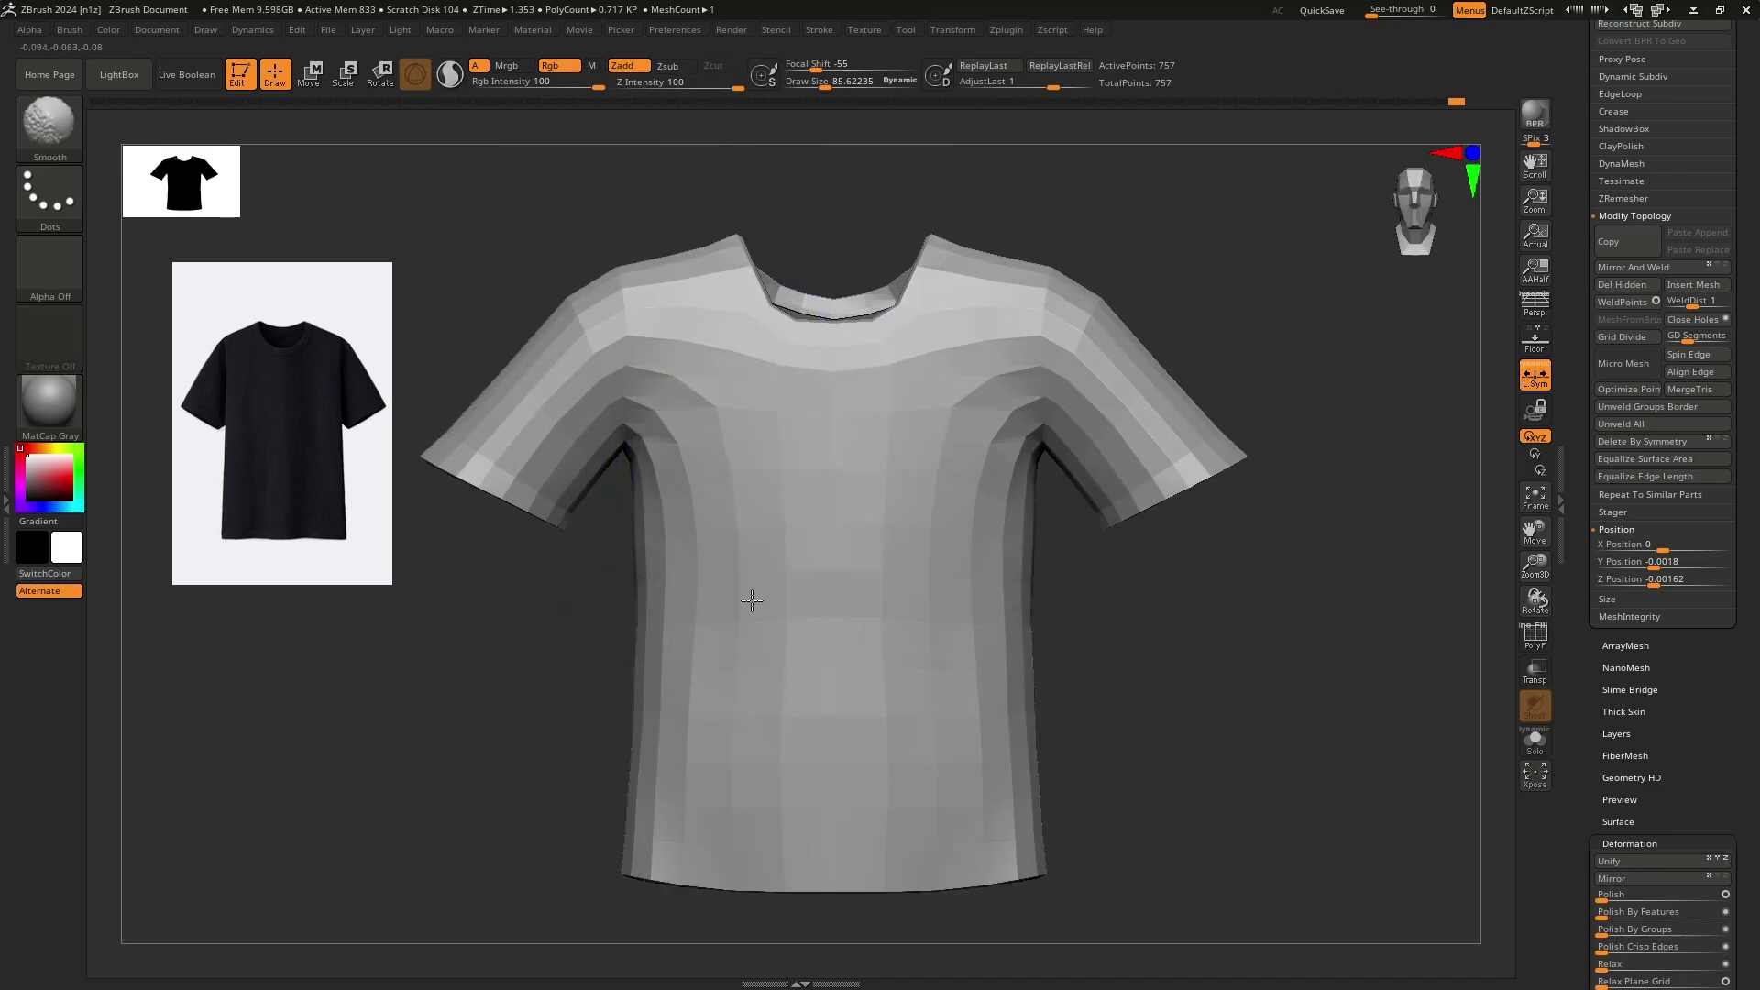
mouse_move(752, 600)
right_mouse_down()
mouse_move(786, 554)
mouse_move(768, 382)
mouse_move(757, 583)
mouse_move(747, 546)
right_mouse_up()
Delete the extra edge loop on the inside of the collar with ZModeler's Insert edge action at a draw size of about 3.7.
key("b")
key("z")
key("m")
key("s")
left_click_drag(729, 514, 709, 516)
right_click_drag(709, 516, 789, 514, "ctrl")
key("shift+f")
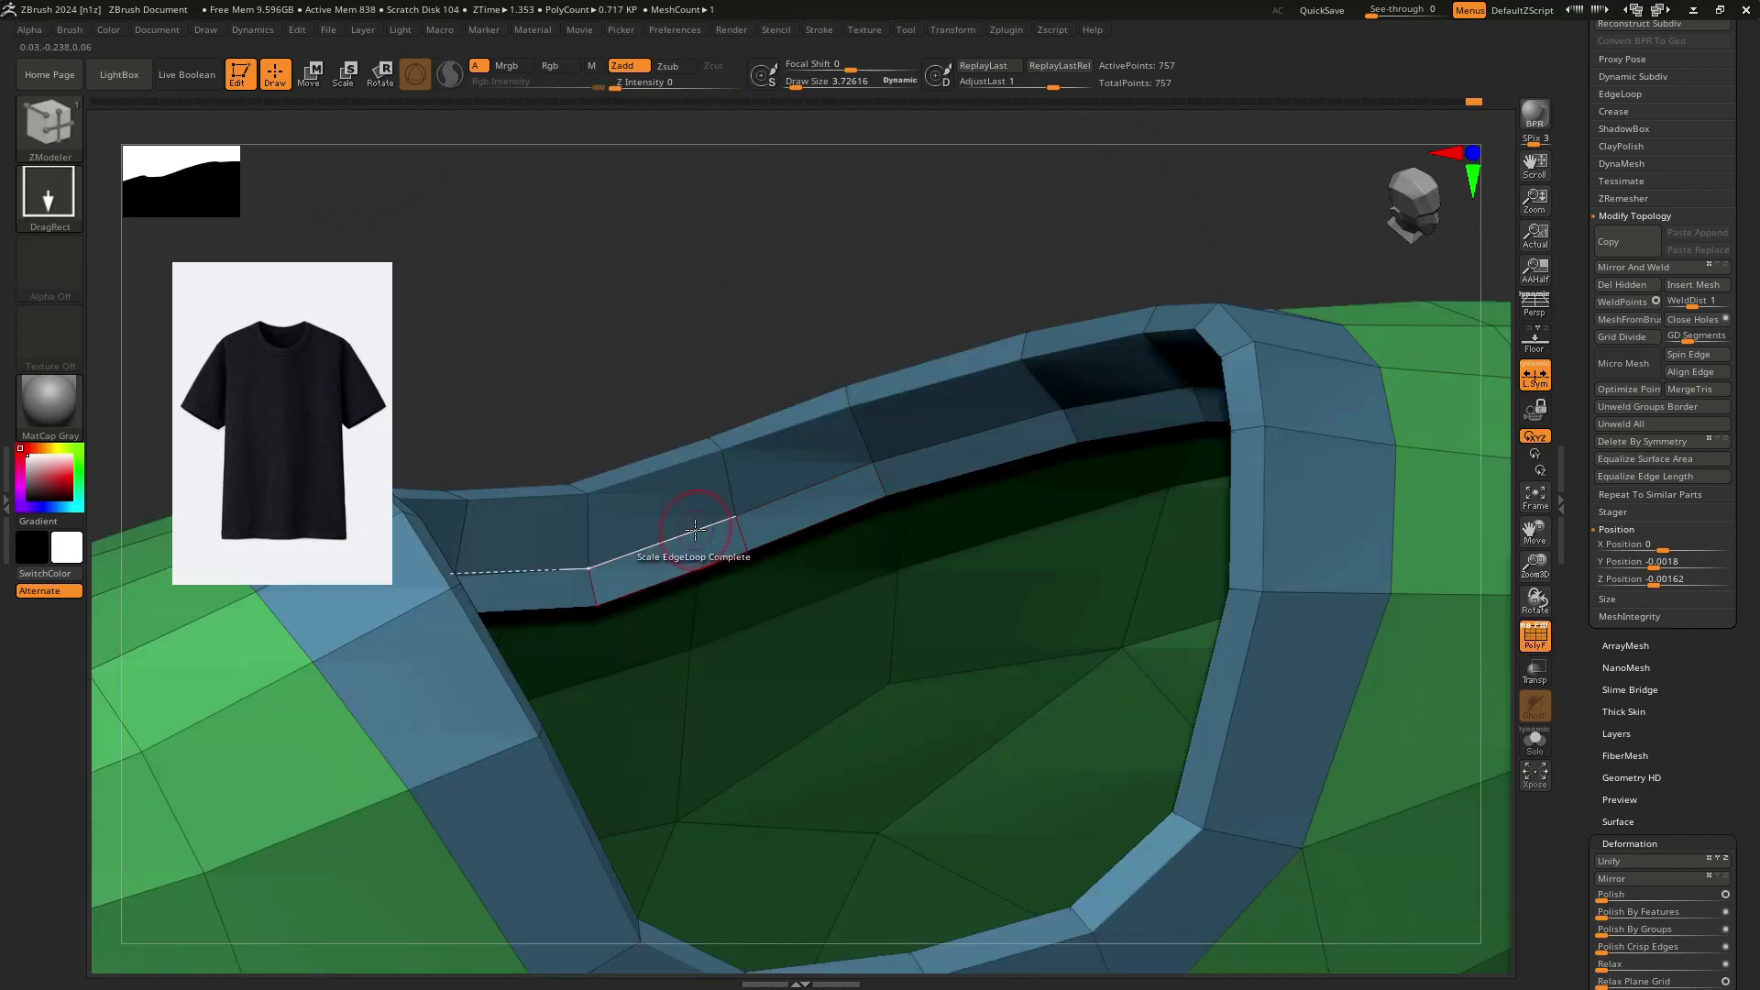
key("space")
key("space")
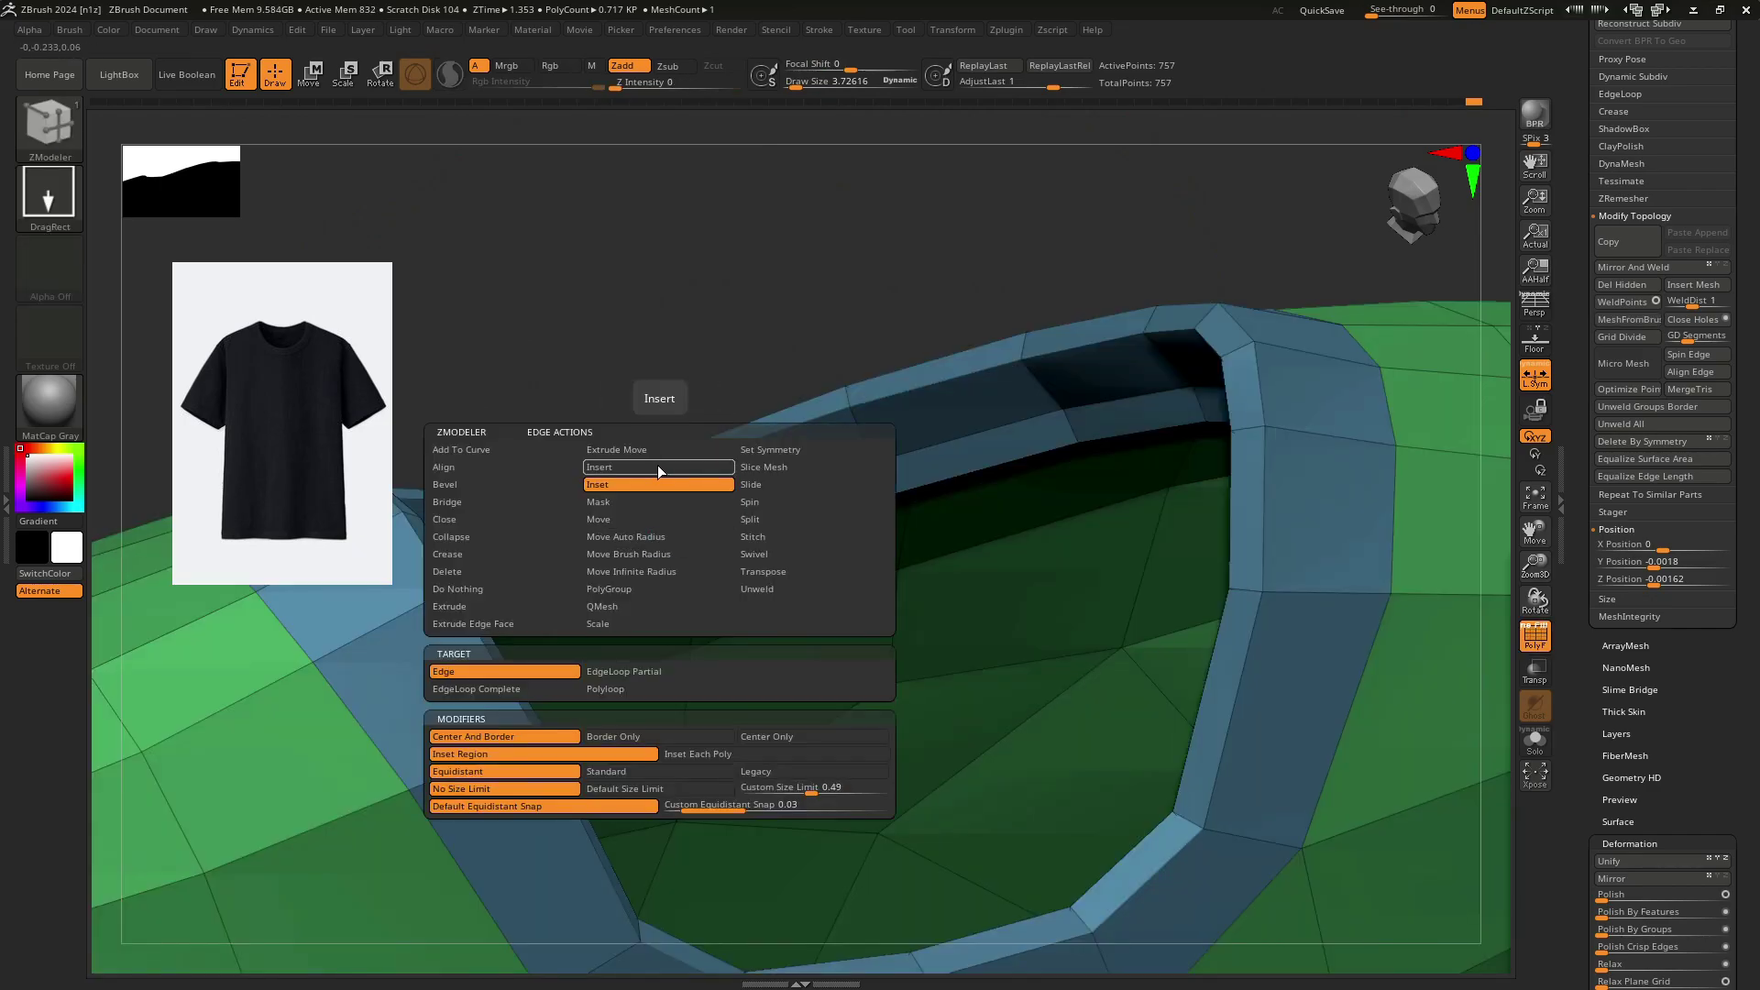
left_click(657, 471)
left_click(680, 538, "alt")
right_click_drag(680, 538, 706, 499, "ctrl")
right_click_drag(705, 499, 697, 596, "shift")
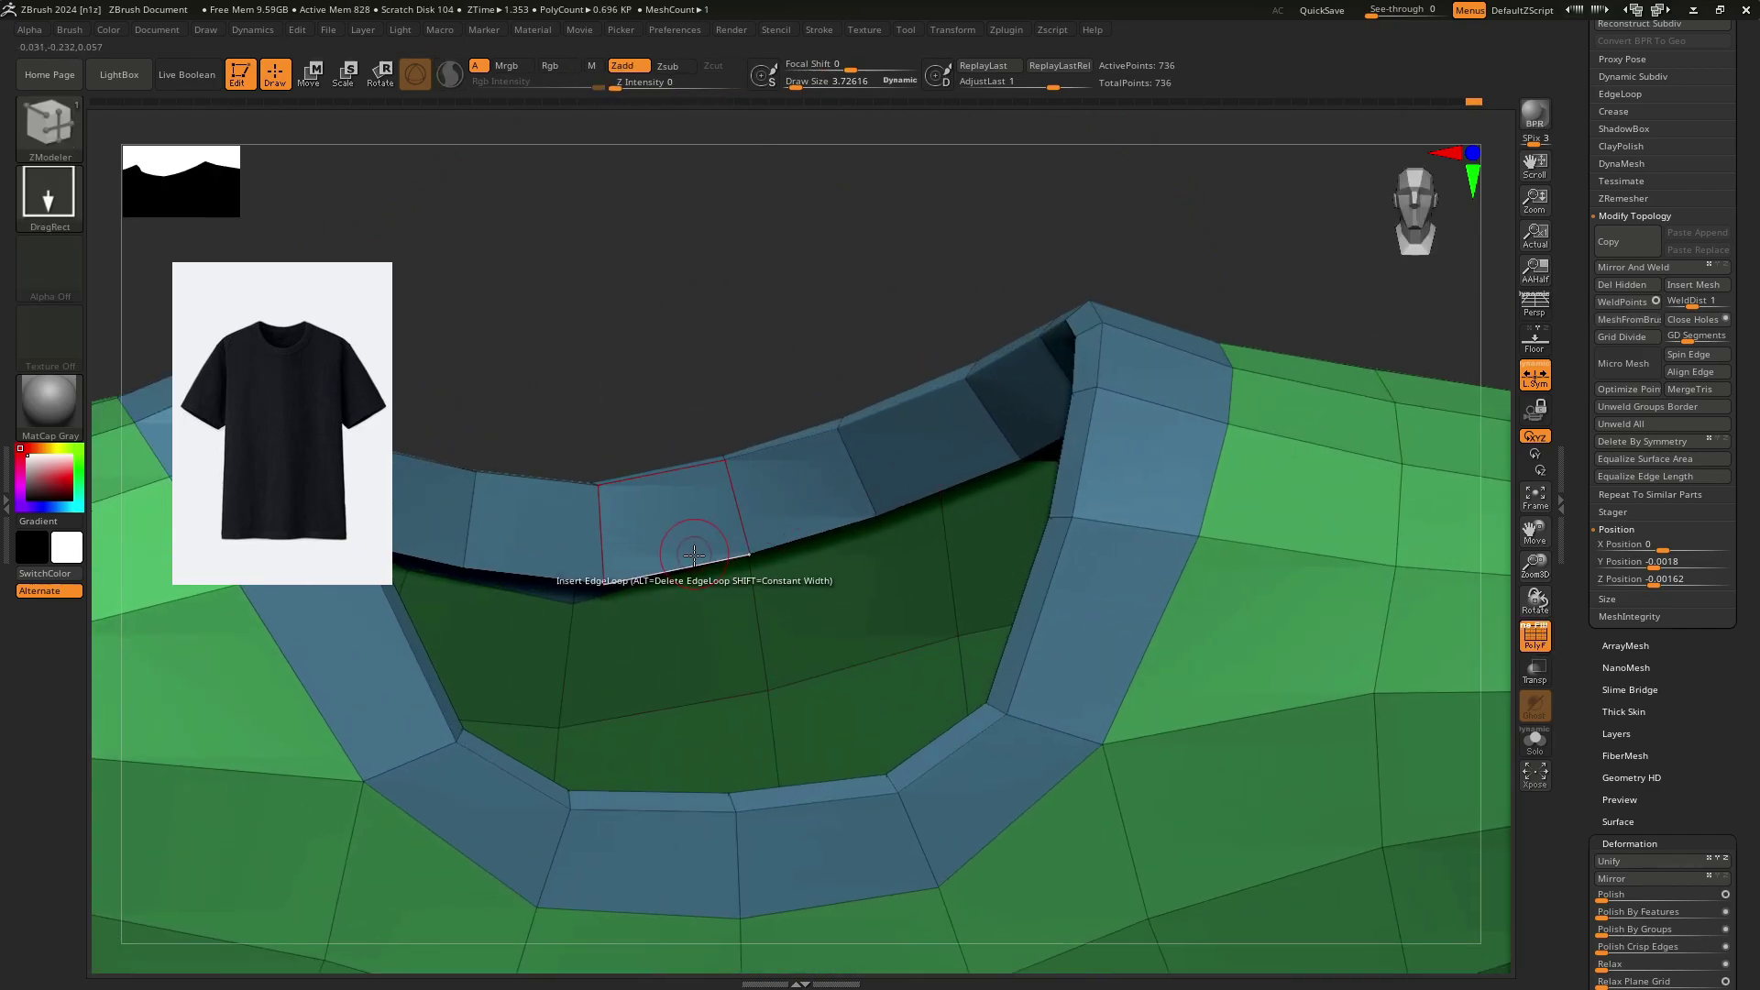
Set the ZModeler edge action to Mask with the EdgeLoop Complete target at the inside of the collar and clear any mask.
key("space")
left_click(660, 519)
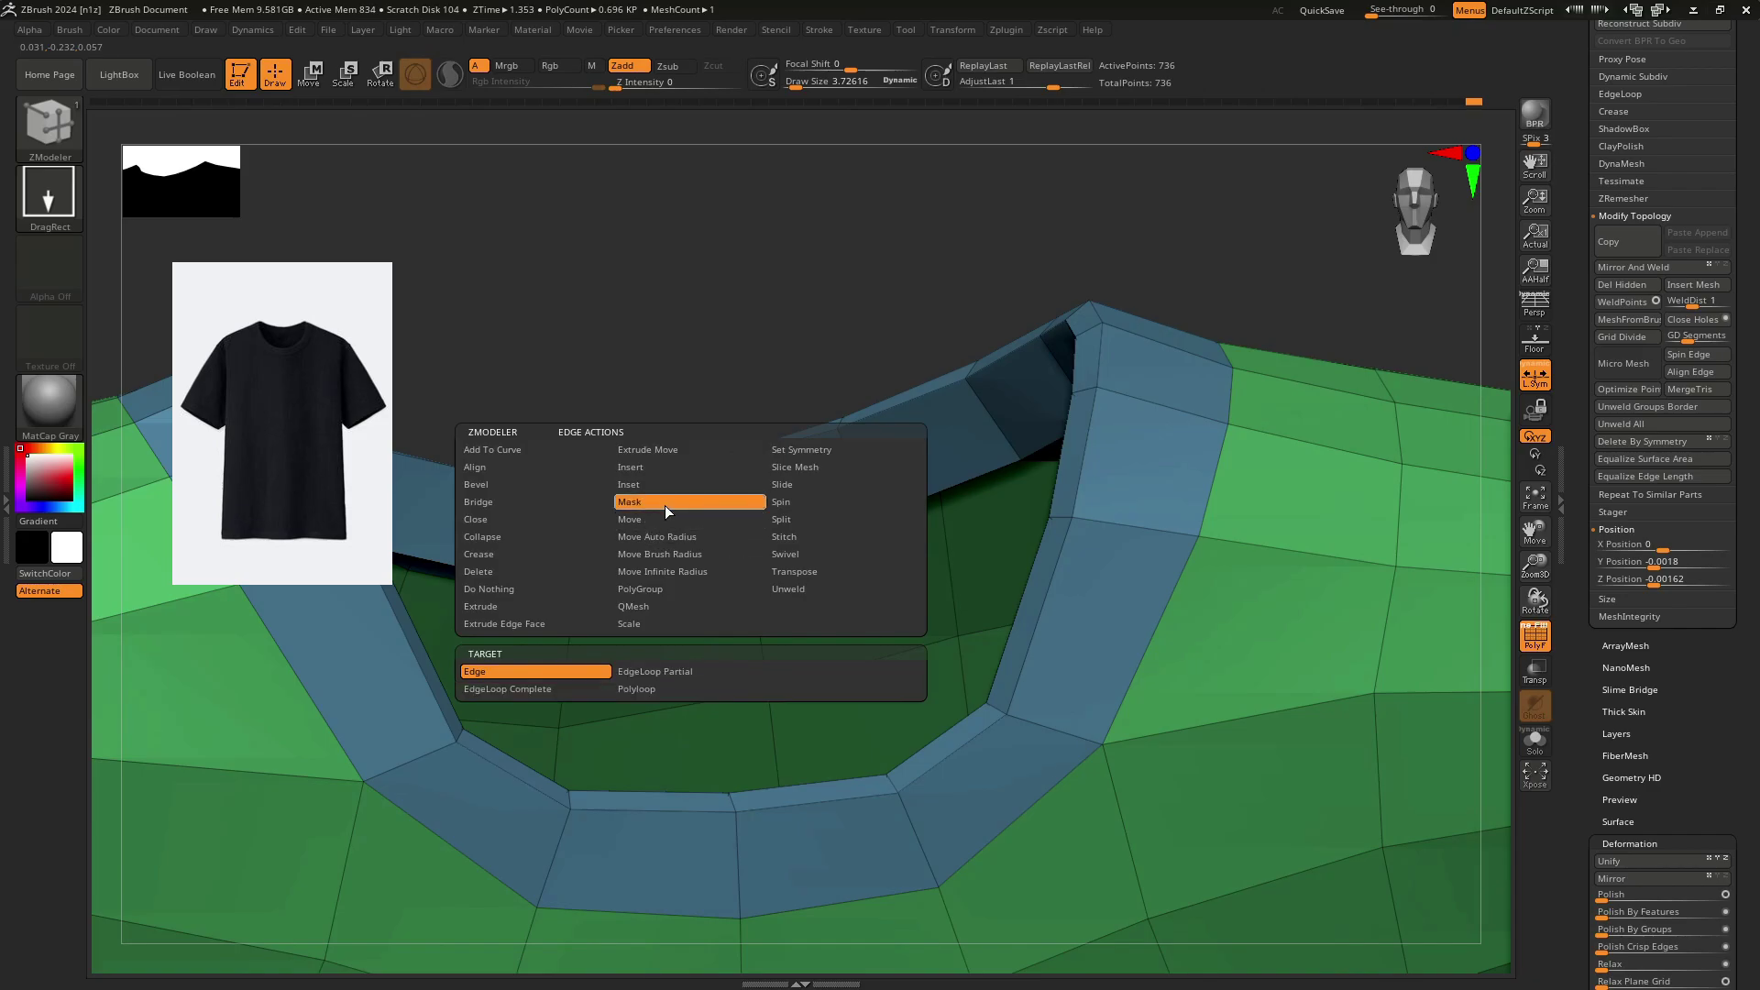
left_click(580, 678)
key("ctrl")
right_click_drag(702, 541, 990, 385, "ctrl")
left_click_drag(1021, 343, 1058, 376, "ctrl")
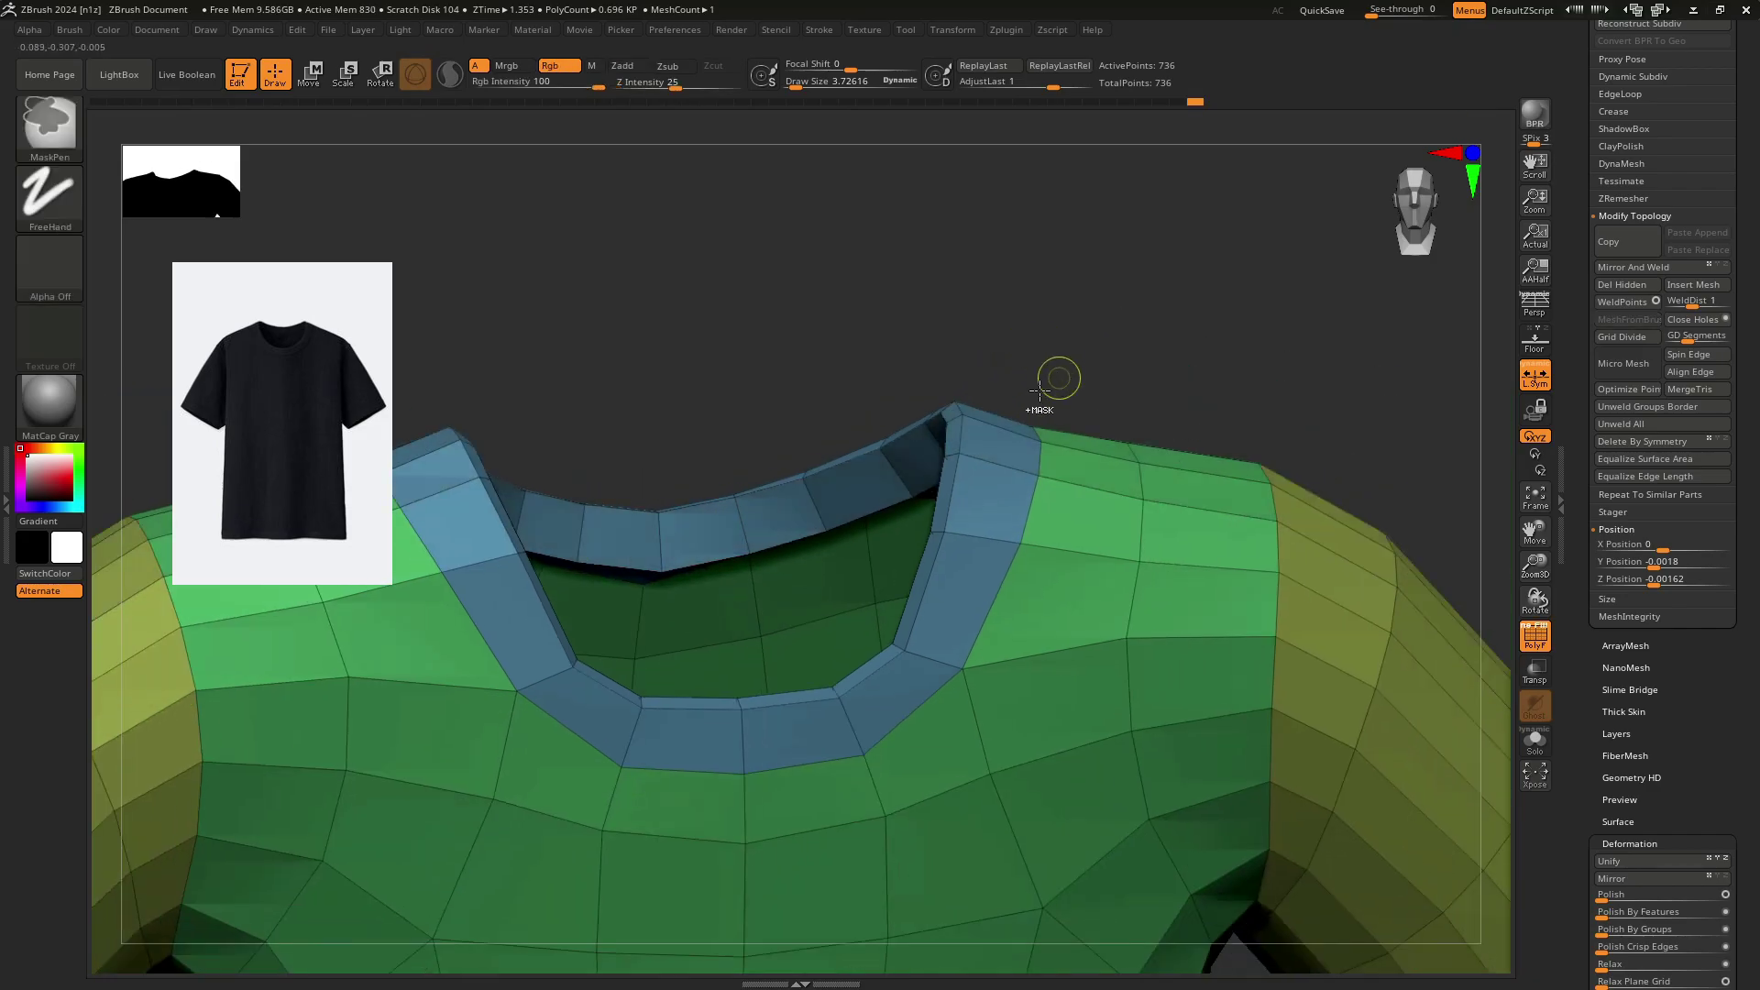
Delete the misshapen inner collar polygons around the shoulder corner with ZModeler's Delete action on A Single Poly.
right_click_drag(1057, 376, 1137, 431)
mouse_move(1021, 464)
right_mouse_down("ctrl")
mouse_move(1171, 442)
mouse_move(1107, 470)
mouse_move(1093, 416)
right_mouse_up("ctrl")
key("space")
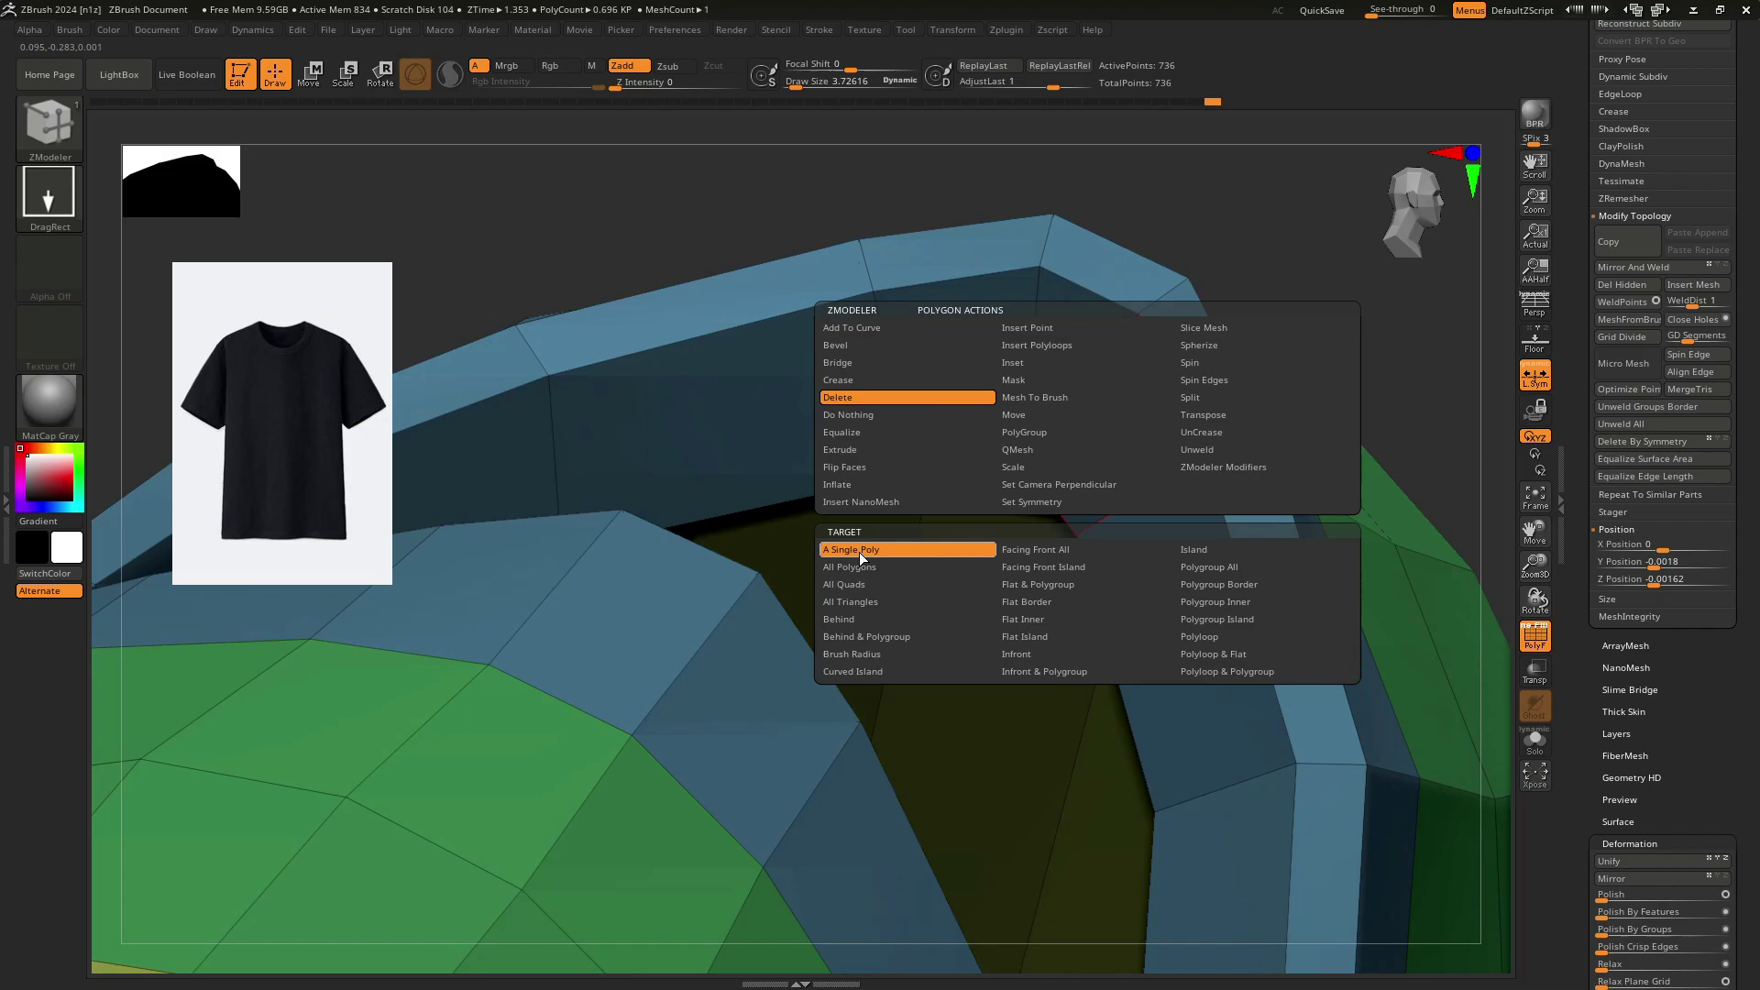
left_click(1077, 381)
left_click(974, 388)
left_click(1105, 418)
right_click_drag(1104, 418, 770, 511)
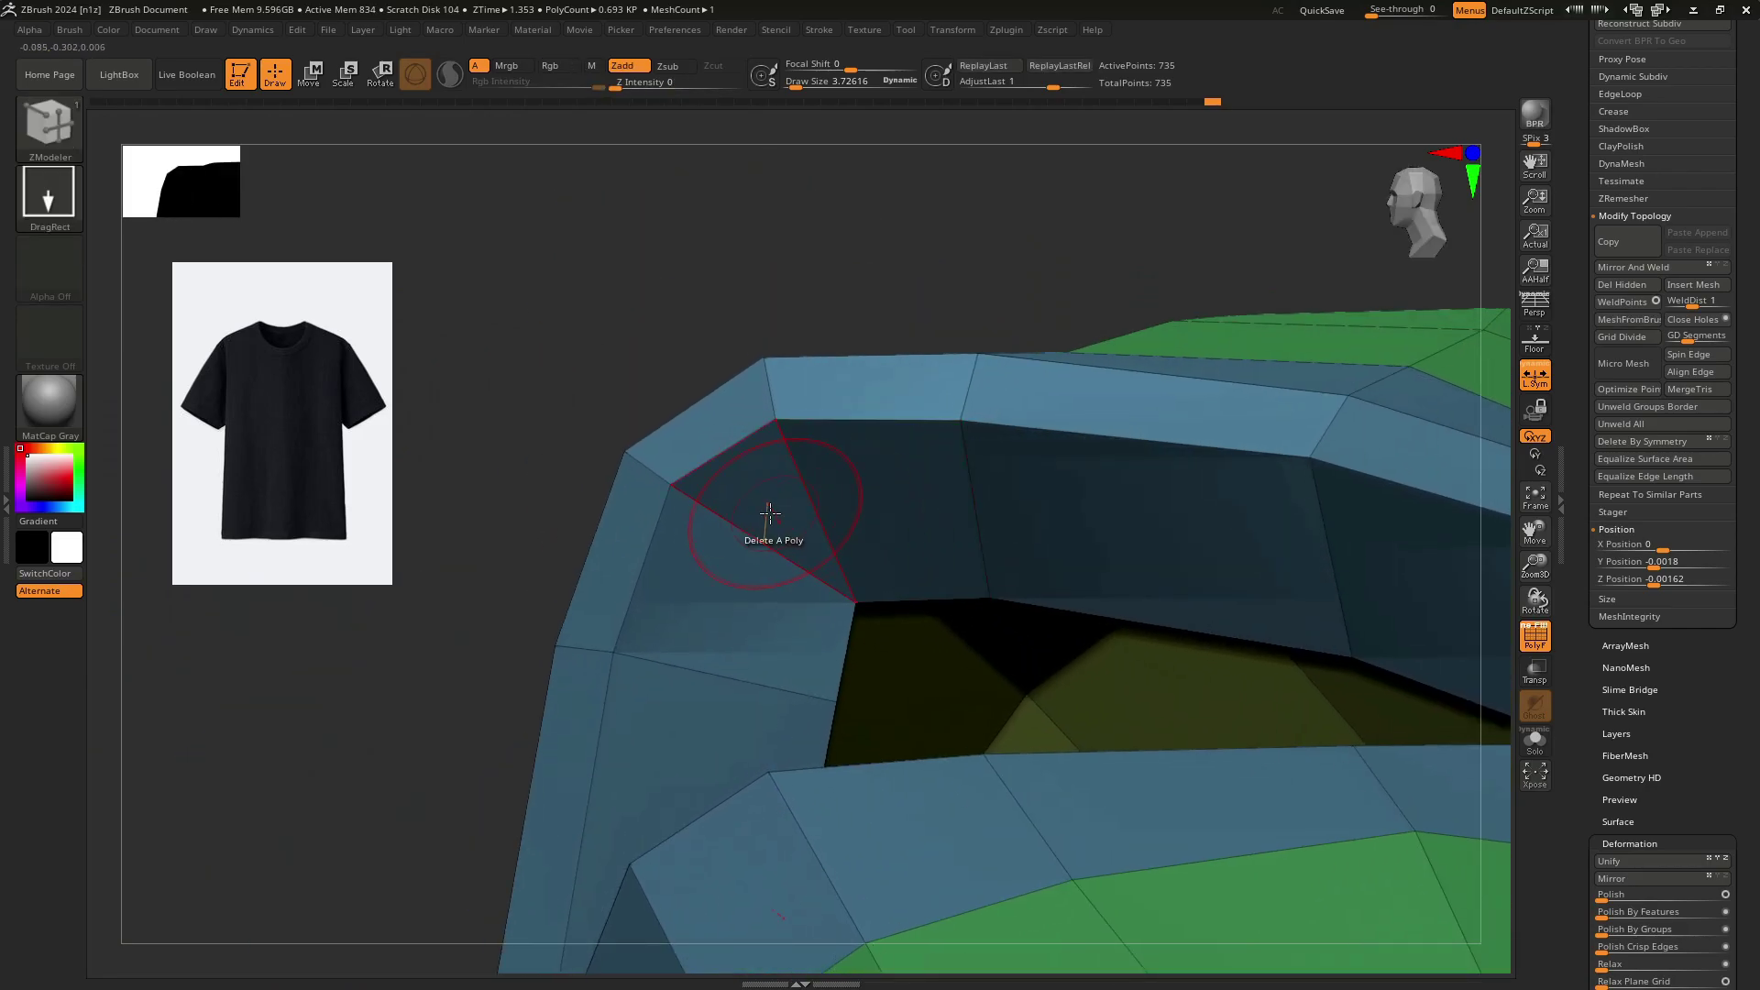
left_click(740, 593)
left_click(785, 515)
left_click(849, 503)
Set the ZModeler edge action to Extrude and extrude the open inner collar edge by one face toward the next rim corner.
right_click_drag(880, 499, 935, 388)
key("space")
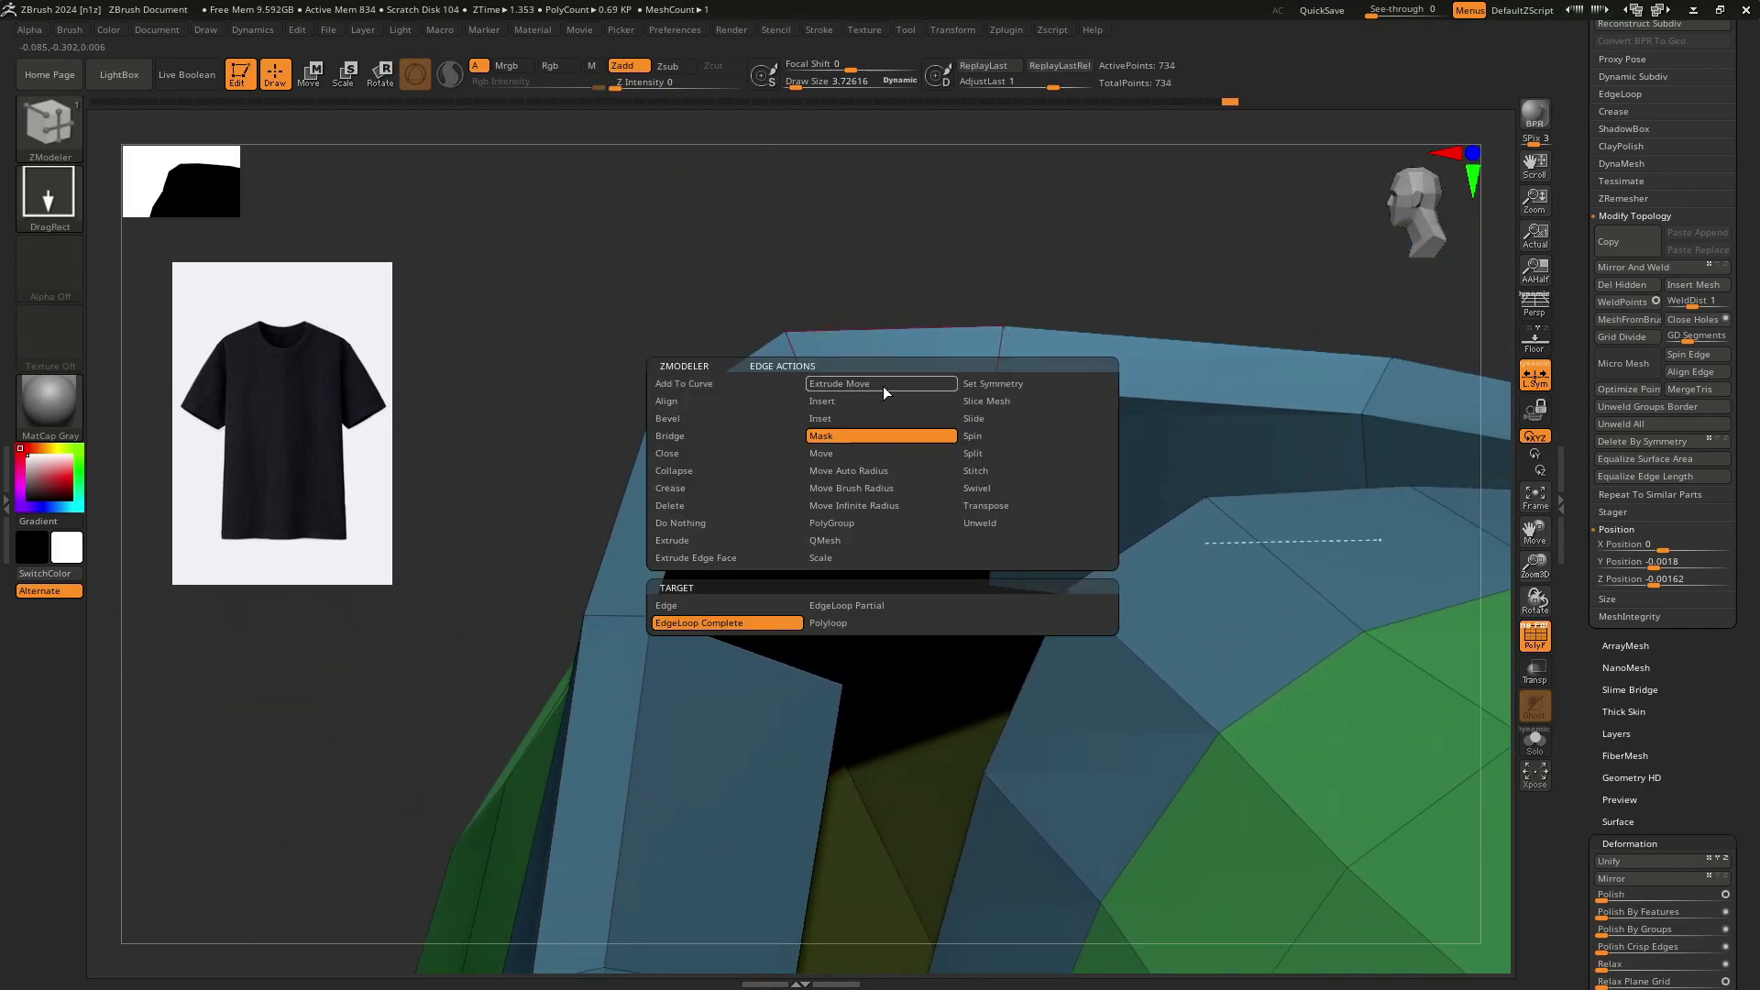
left_click(750, 543)
left_click(735, 607)
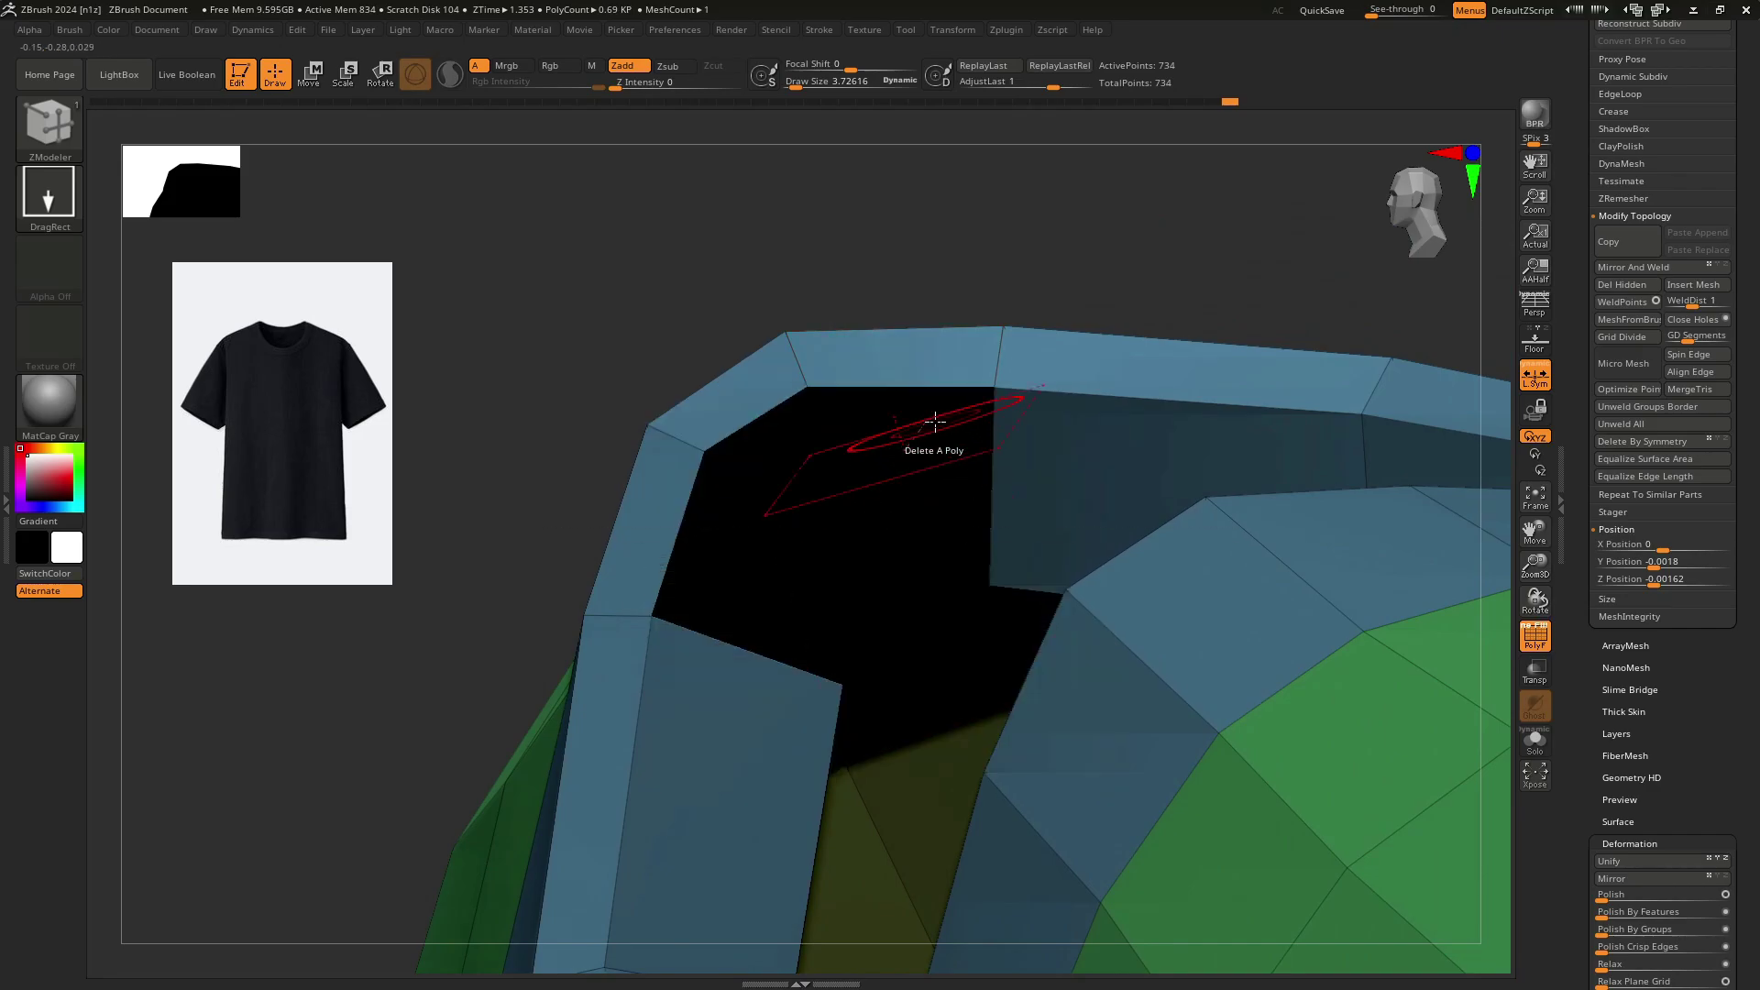
left_click_drag(984, 468, 835, 484)
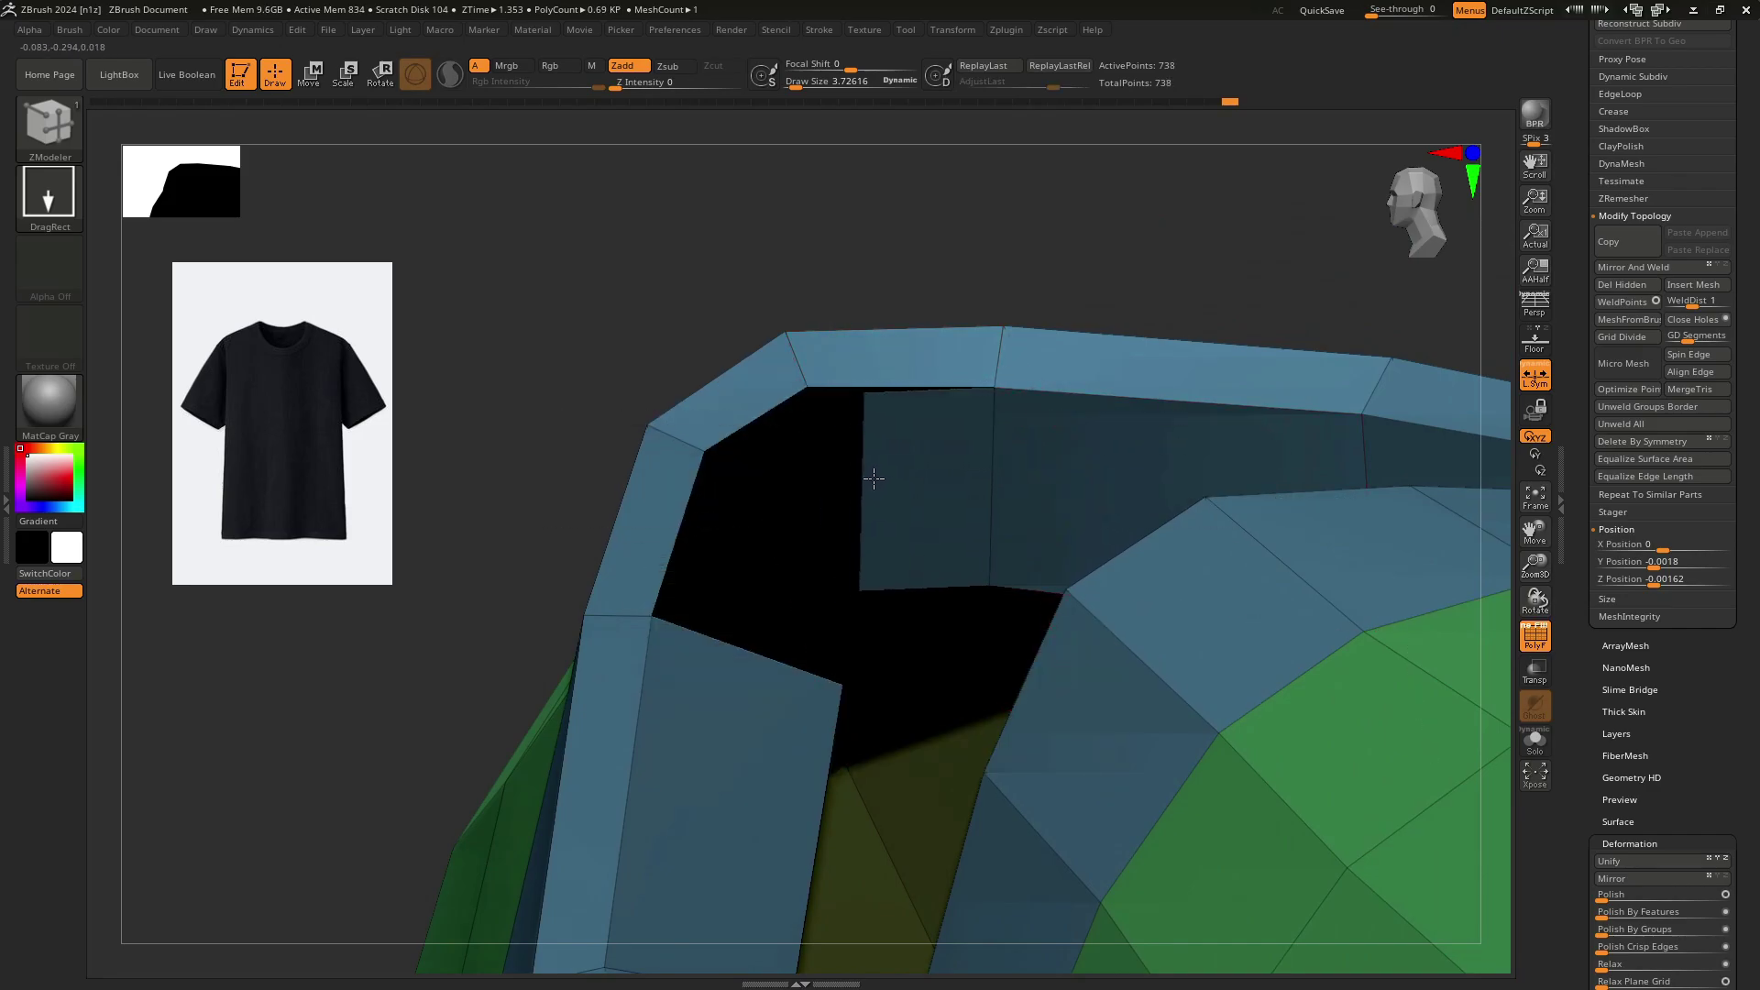
right_click_drag(839, 479, 903, 466)
key("ctrl+z")
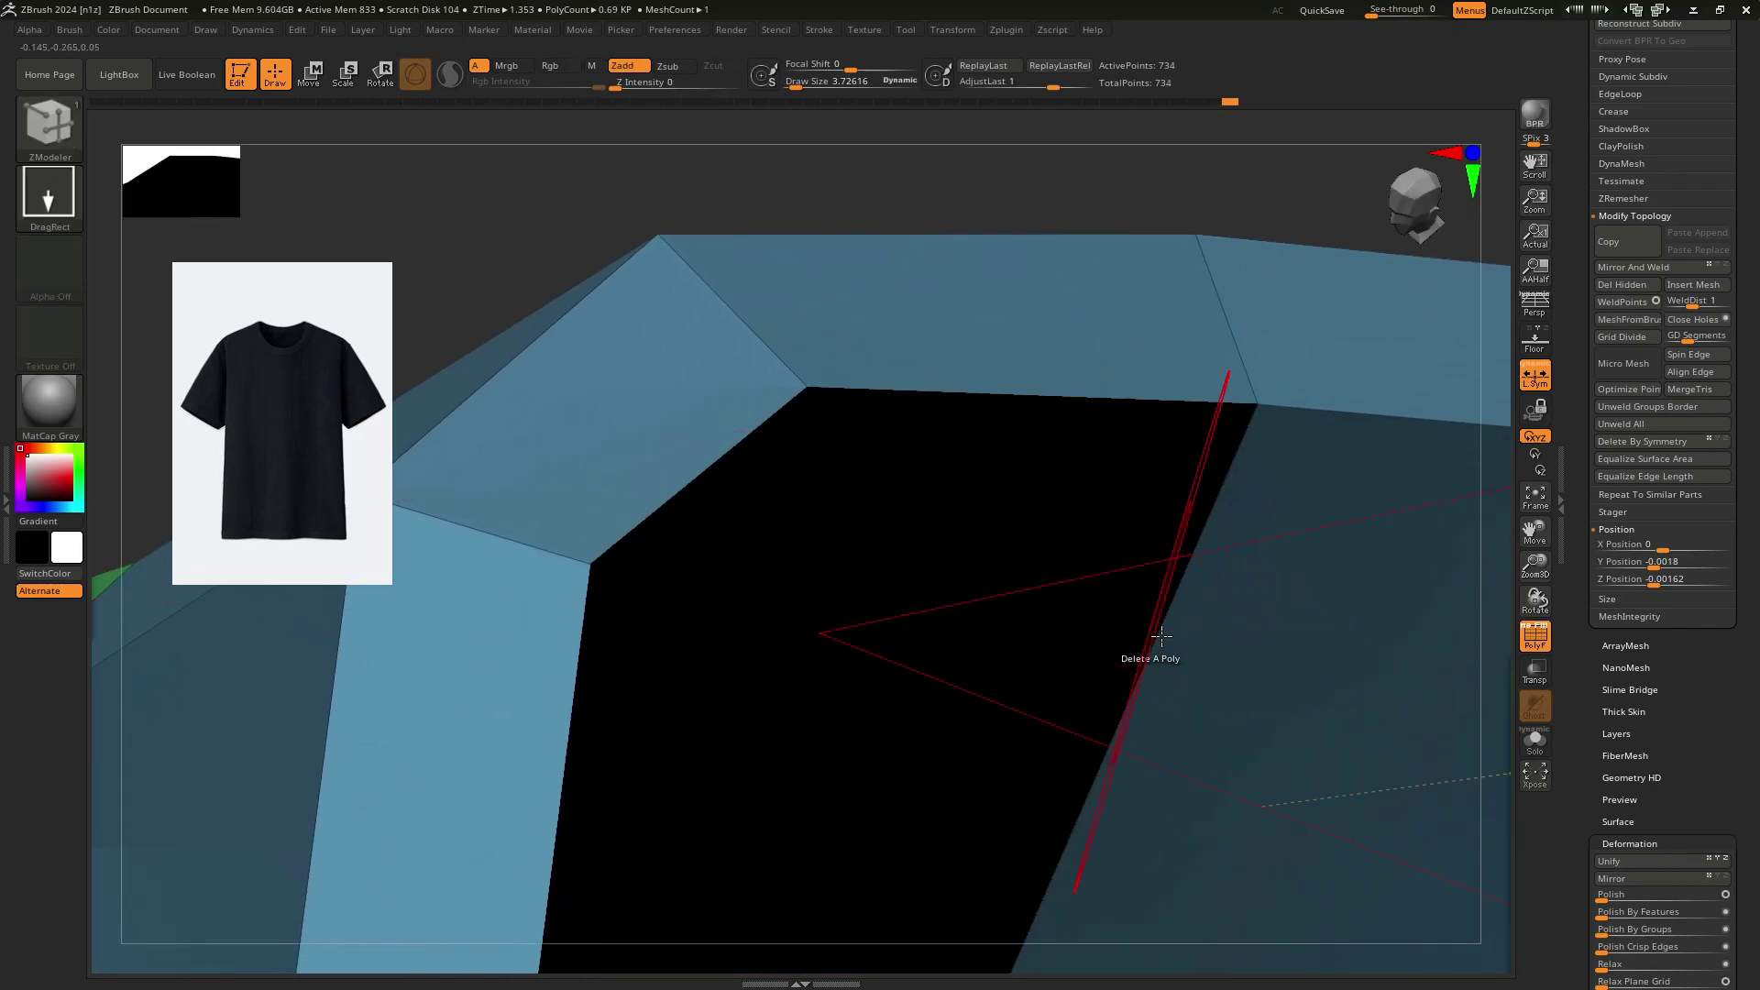
right_click_drag(1036, 568, 904, 418, "ctrl")
left_click_drag(794, 415, 502, 409)
right_click_drag(601, 412, 560, 477)
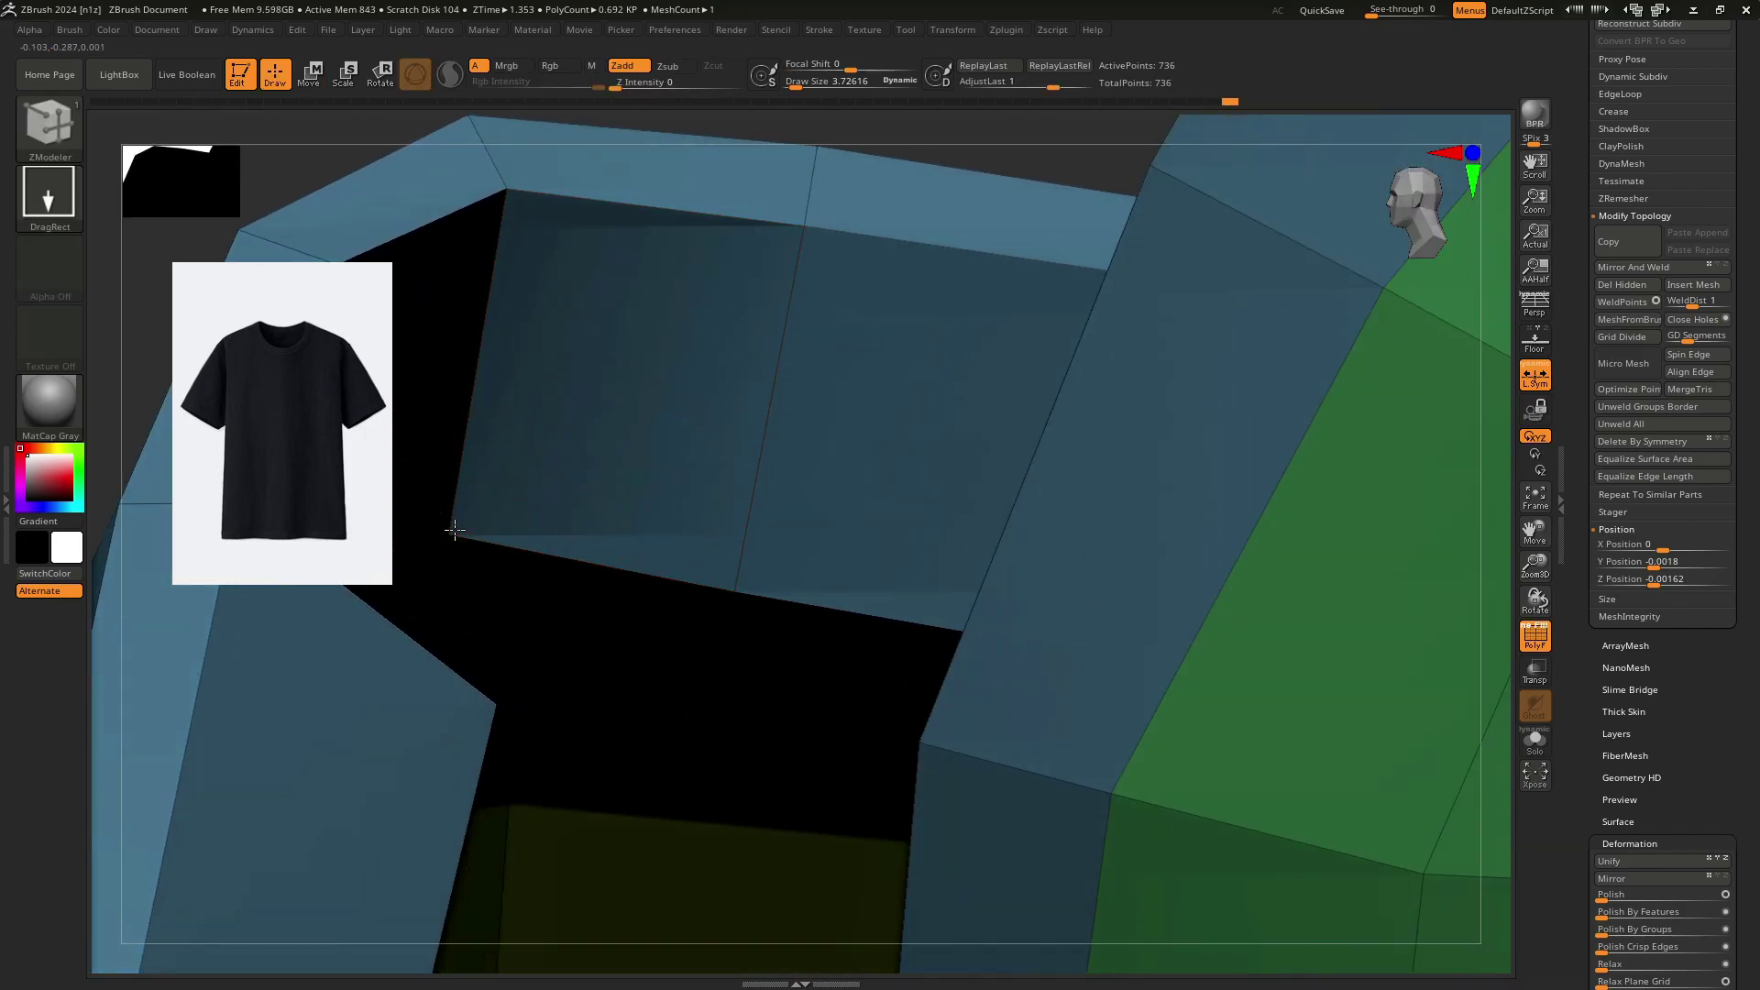
Pull in the extruded face's lower corner with the Move brush at a draw size of about 1.5 and return to ZModeler.
key("b")
key("m")
key("v")
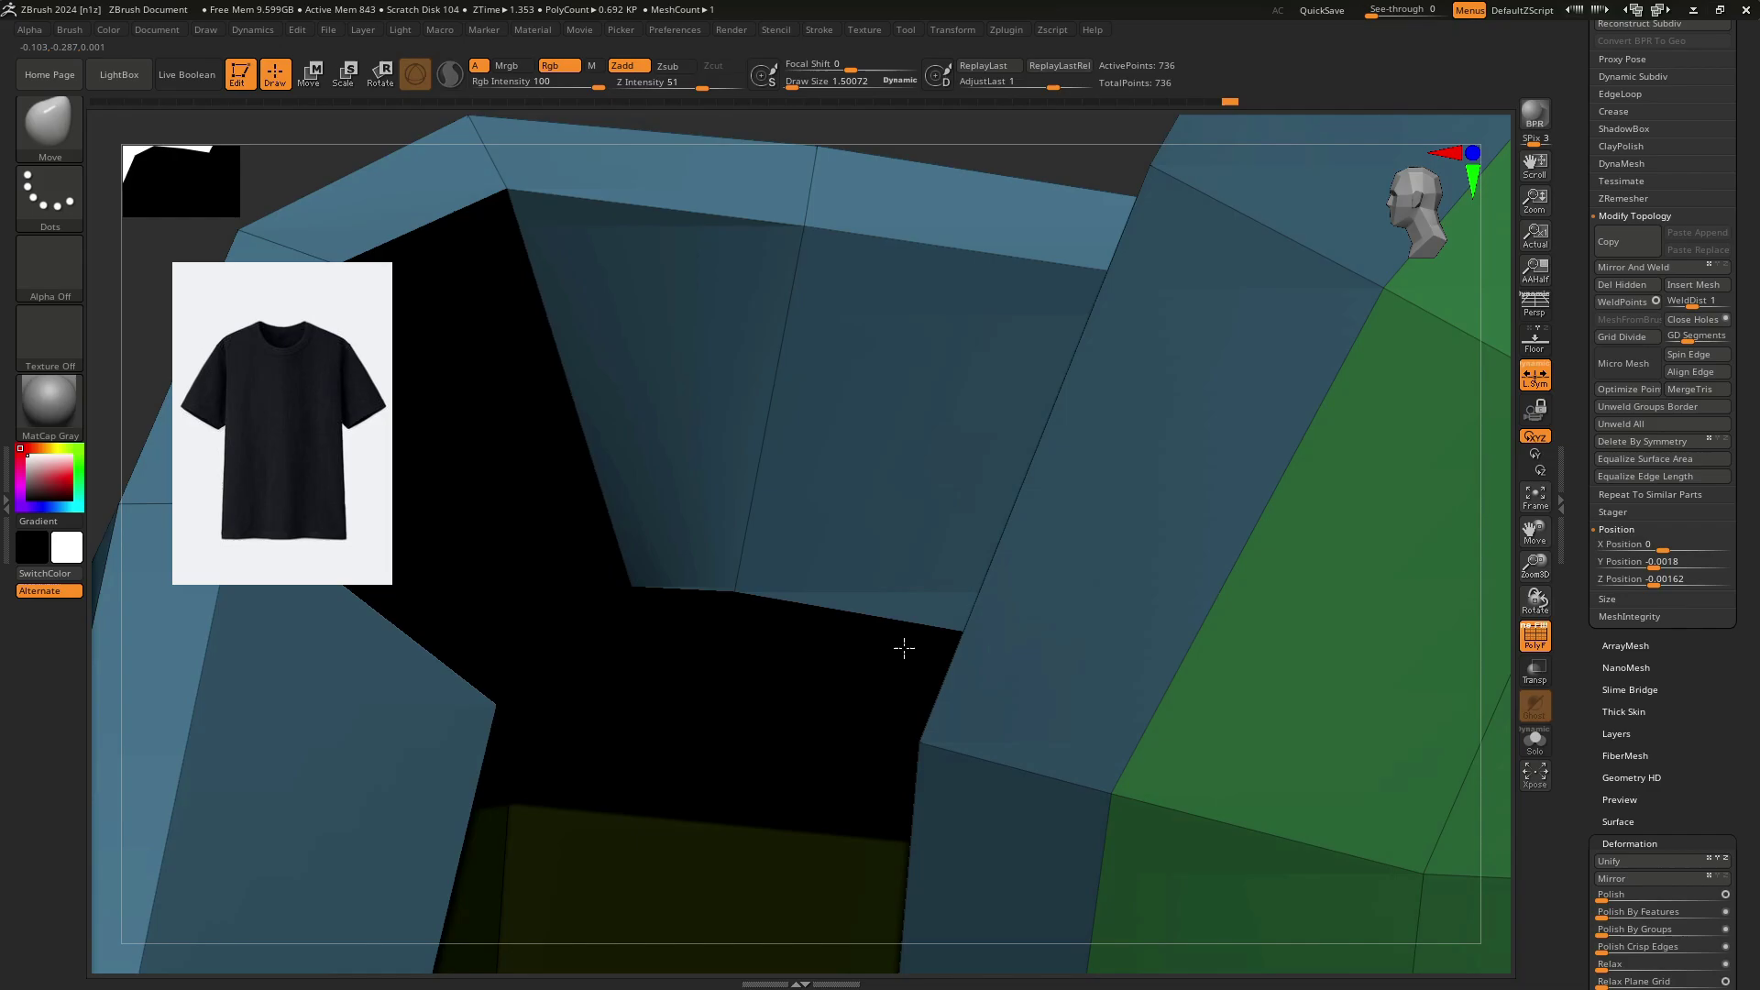
mouse_move(904, 648)
right_mouse_down()
mouse_move(734, 542)
mouse_move(572, 272)
right_mouse_up()
key("b")
key("z")
key("m")
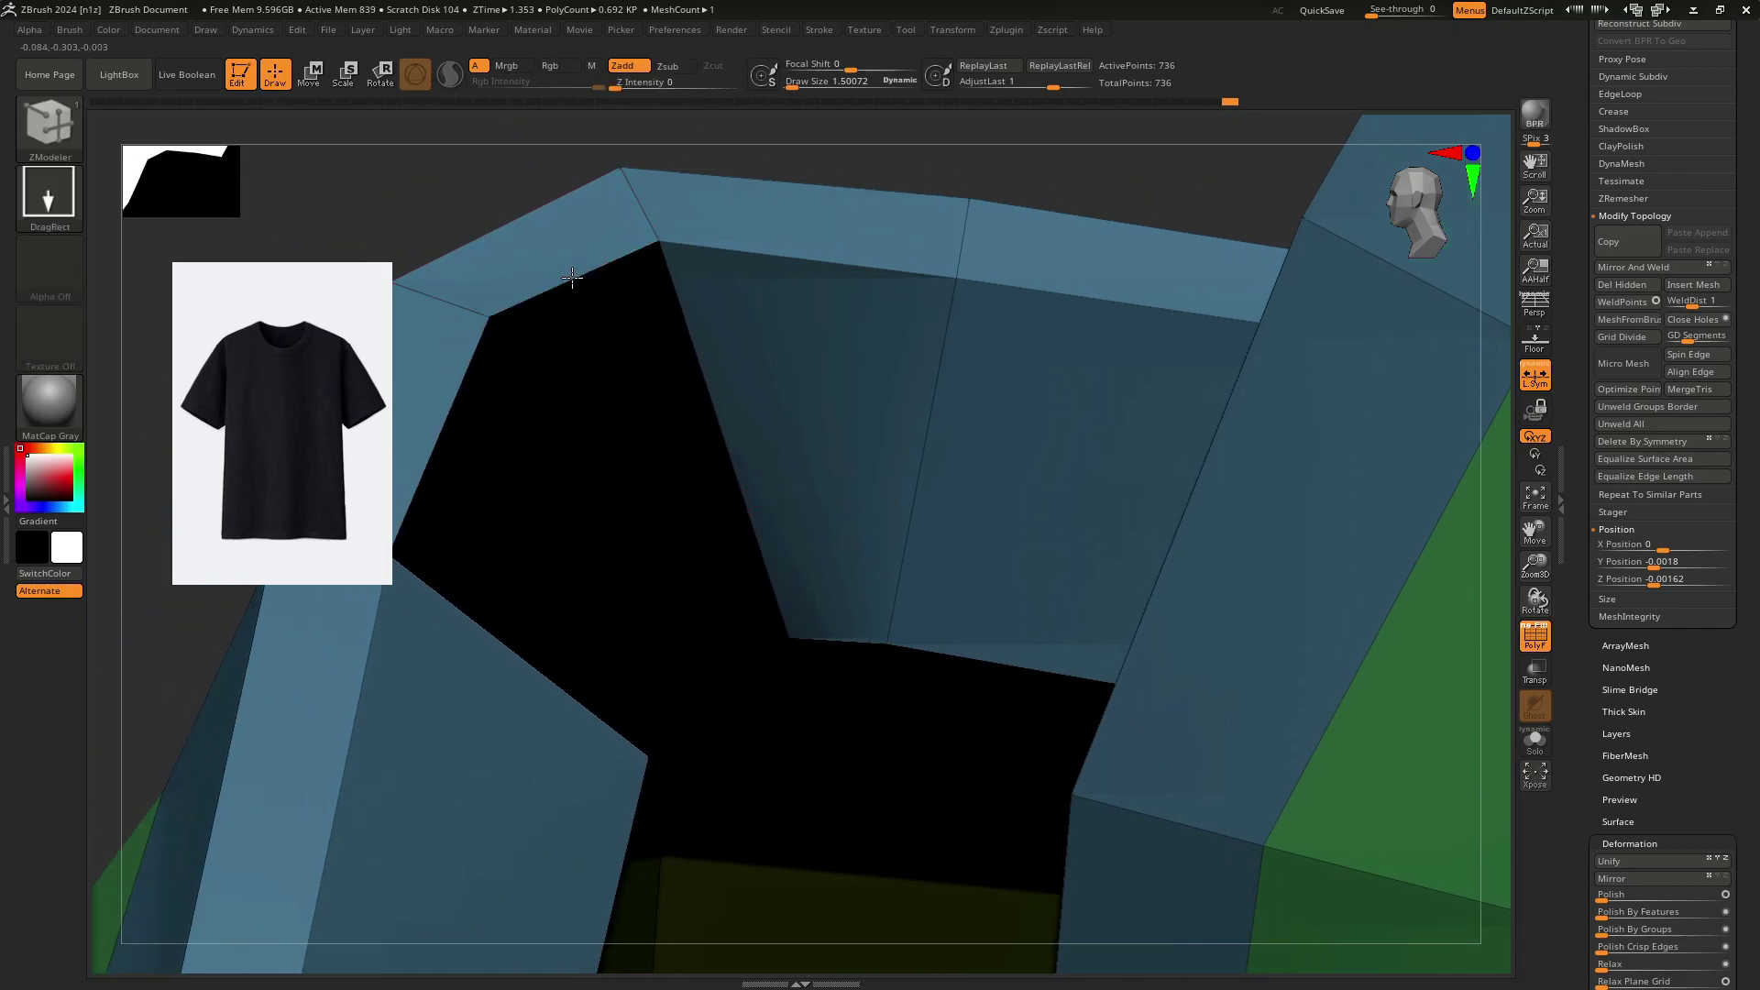
left_click_drag(574, 276, 746, 676)
key("ctrl+z")
mouse_move(746, 676)
right_mouse_down()
mouse_move(650, 578)
mouse_move(578, 541)
right_mouse_up()
left_click_drag(671, 394, 501, 496)
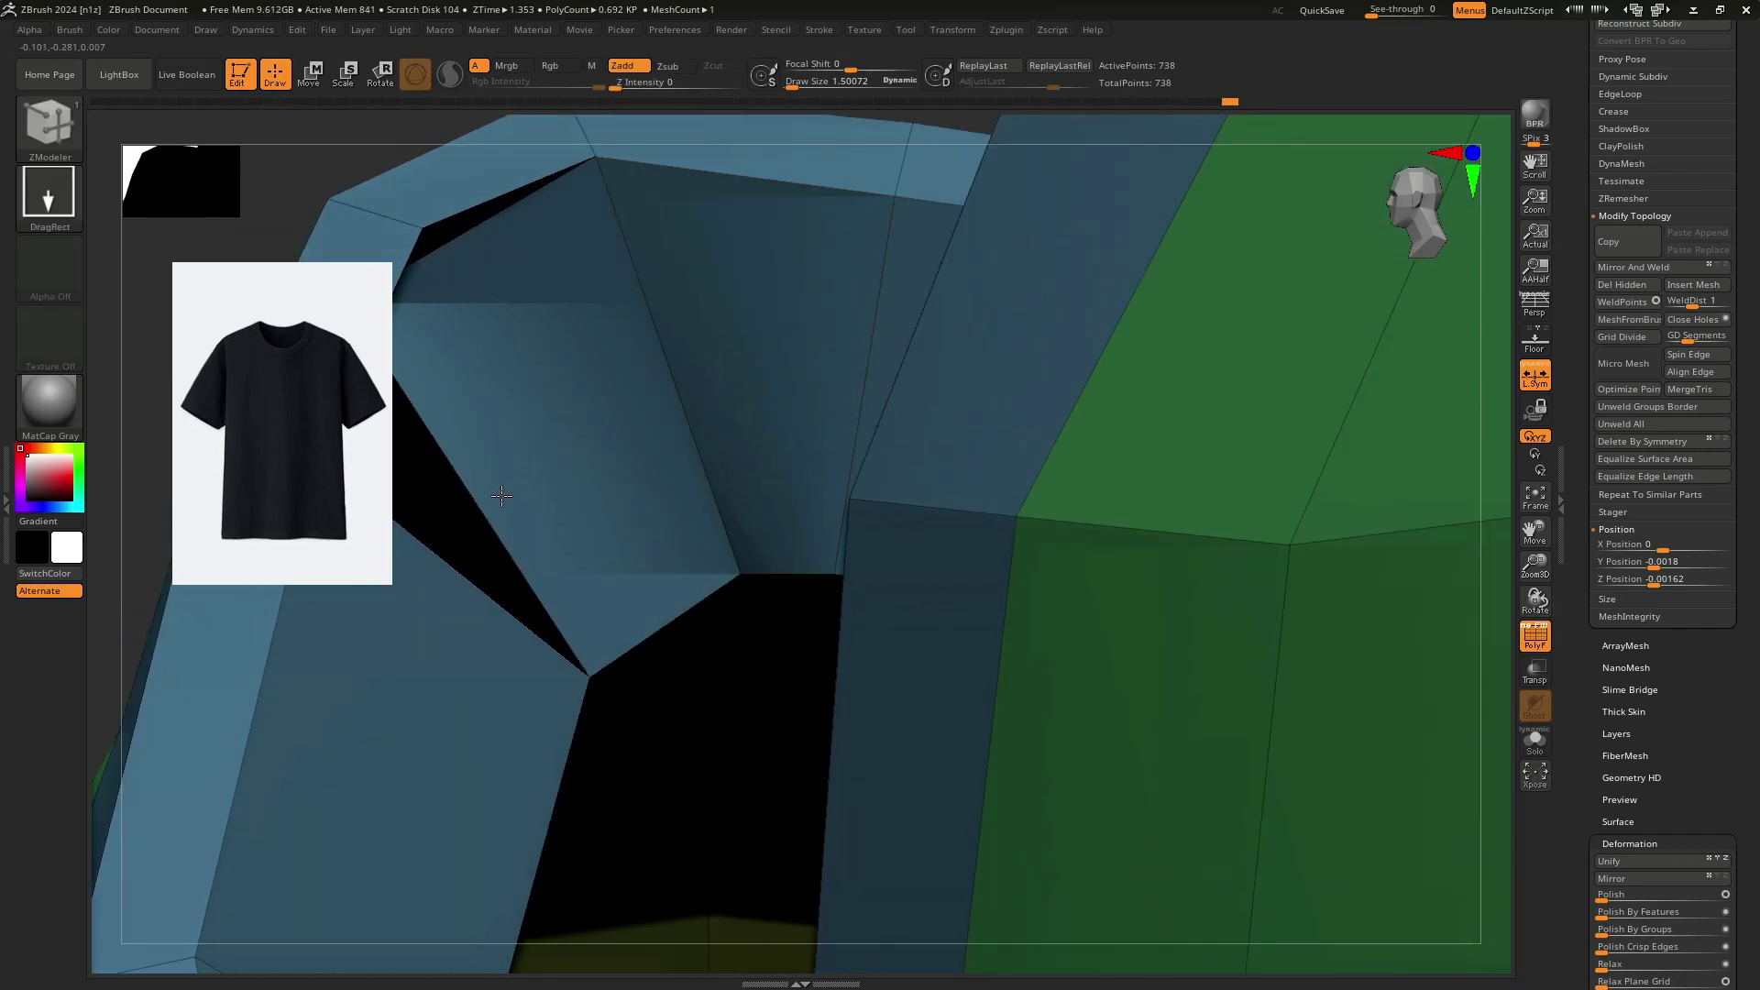
key("ctrl+z")
Extrude one face from the open edge on the opposite side of the inner collar gap toward the shoulder corner.
right_click_drag(632, 438, 837, 505, "ctrl")
left_click_drag(822, 475, 1016, 466)
mouse_move(997, 475)
right_mouse_down()
mouse_move(1029, 395)
mouse_move(921, 424)
mouse_move(1344, 511)
mouse_move(856, 499)
mouse_move(825, 553)
mouse_move(938, 514)
right_mouse_up()
key("space")
Reposition the loose corner points on both sides of the inner collar gap with the Move brush at a draw size of about 1.5.
key("b")
key("m")
key("v")
key("s")
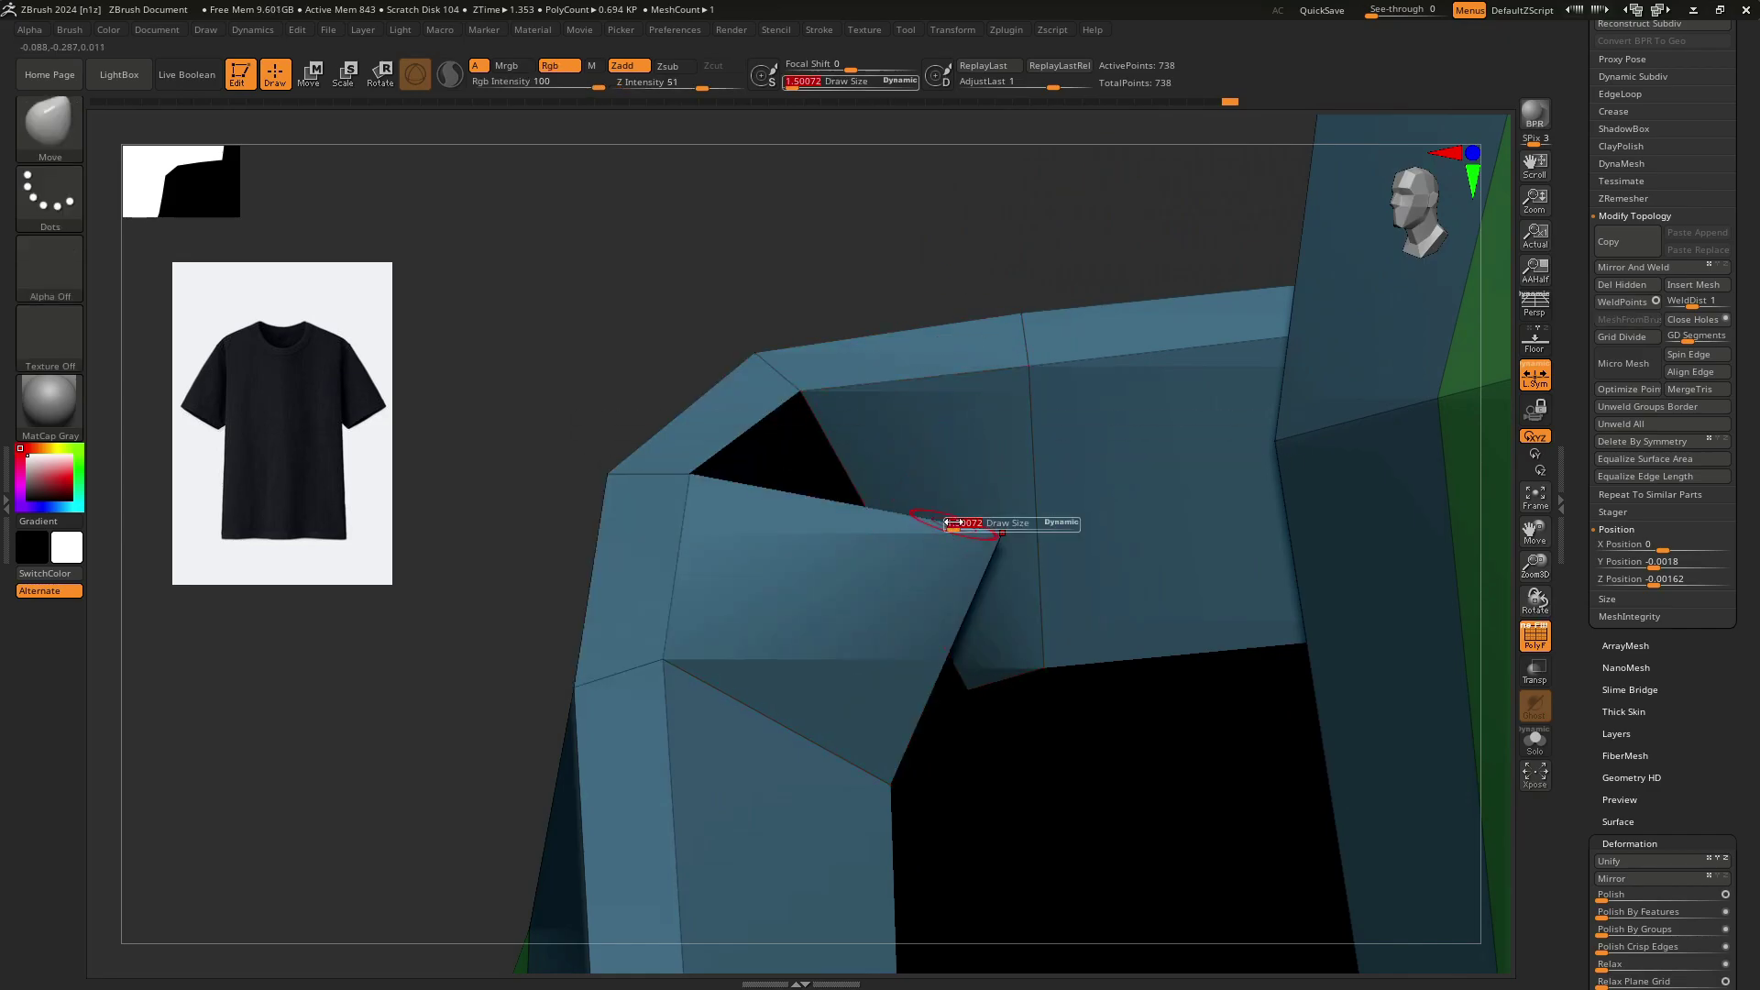
left_click(987, 534)
left_click_drag(997, 535, 956, 653)
mouse_move(957, 653)
right_mouse_down()
mouse_move(982, 469)
mouse_move(963, 495)
right_mouse_up()
left_click_drag(963, 495, 995, 496)
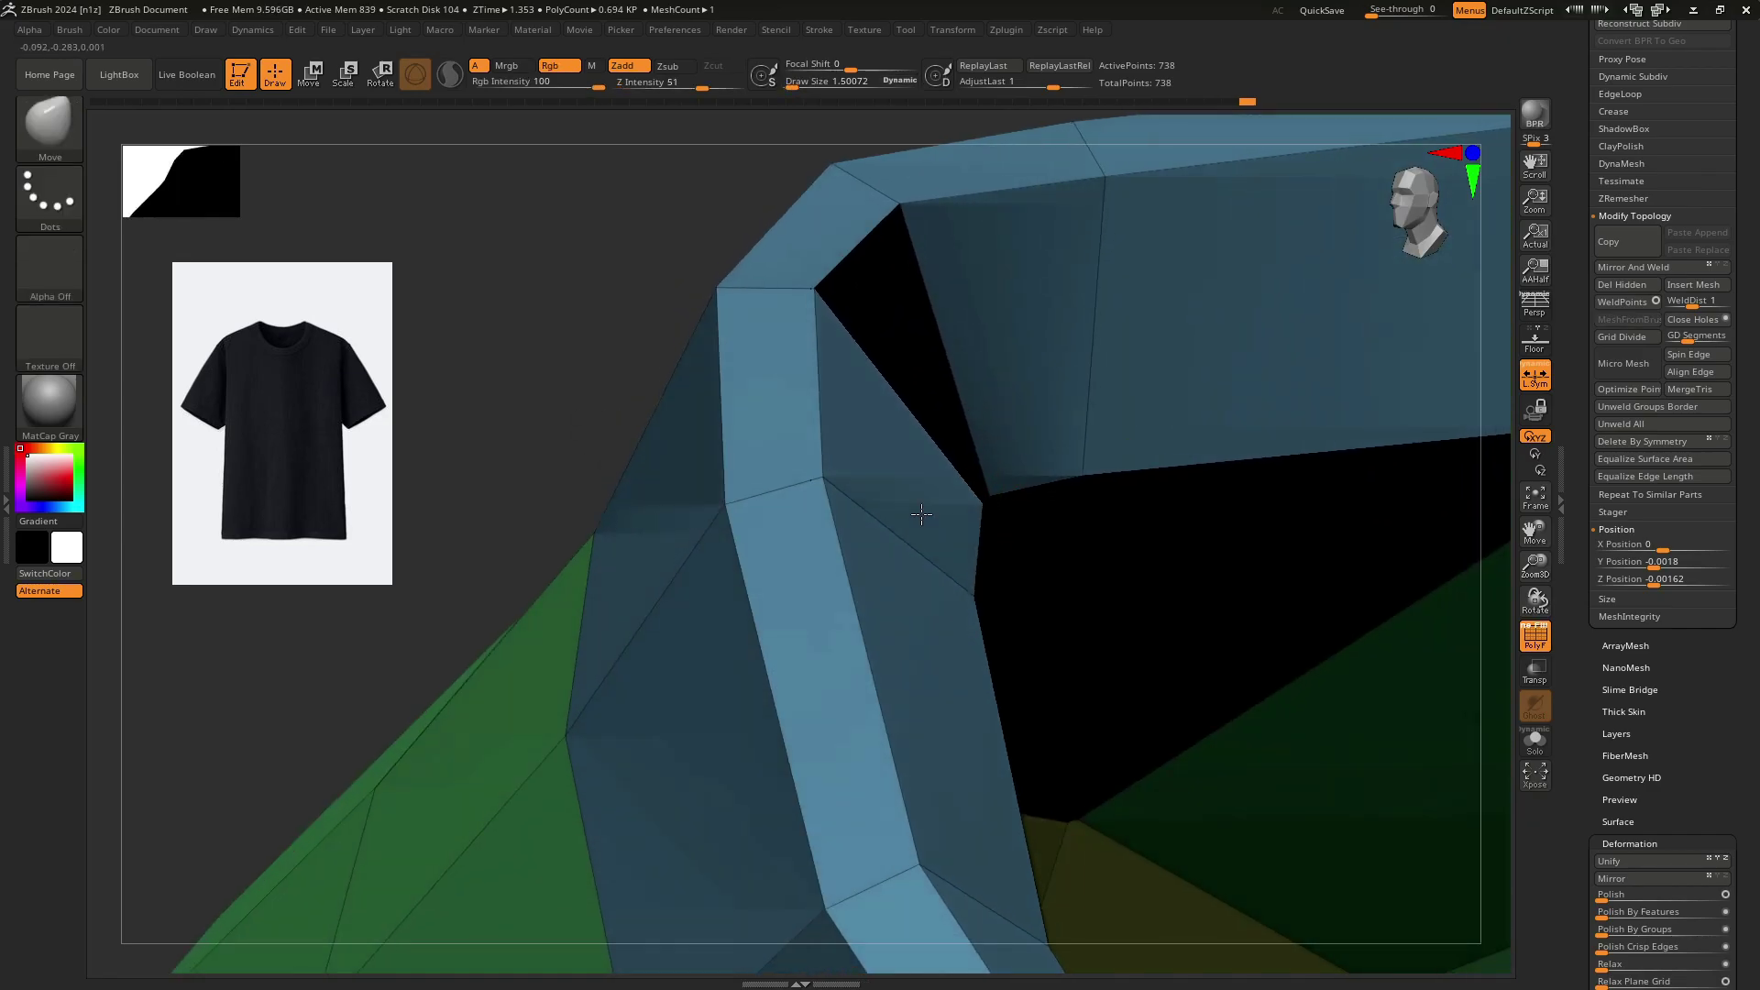
mouse_move(921, 514)
right_mouse_down()
mouse_move(953, 477)
mouse_move(934, 500)
right_mouse_up()
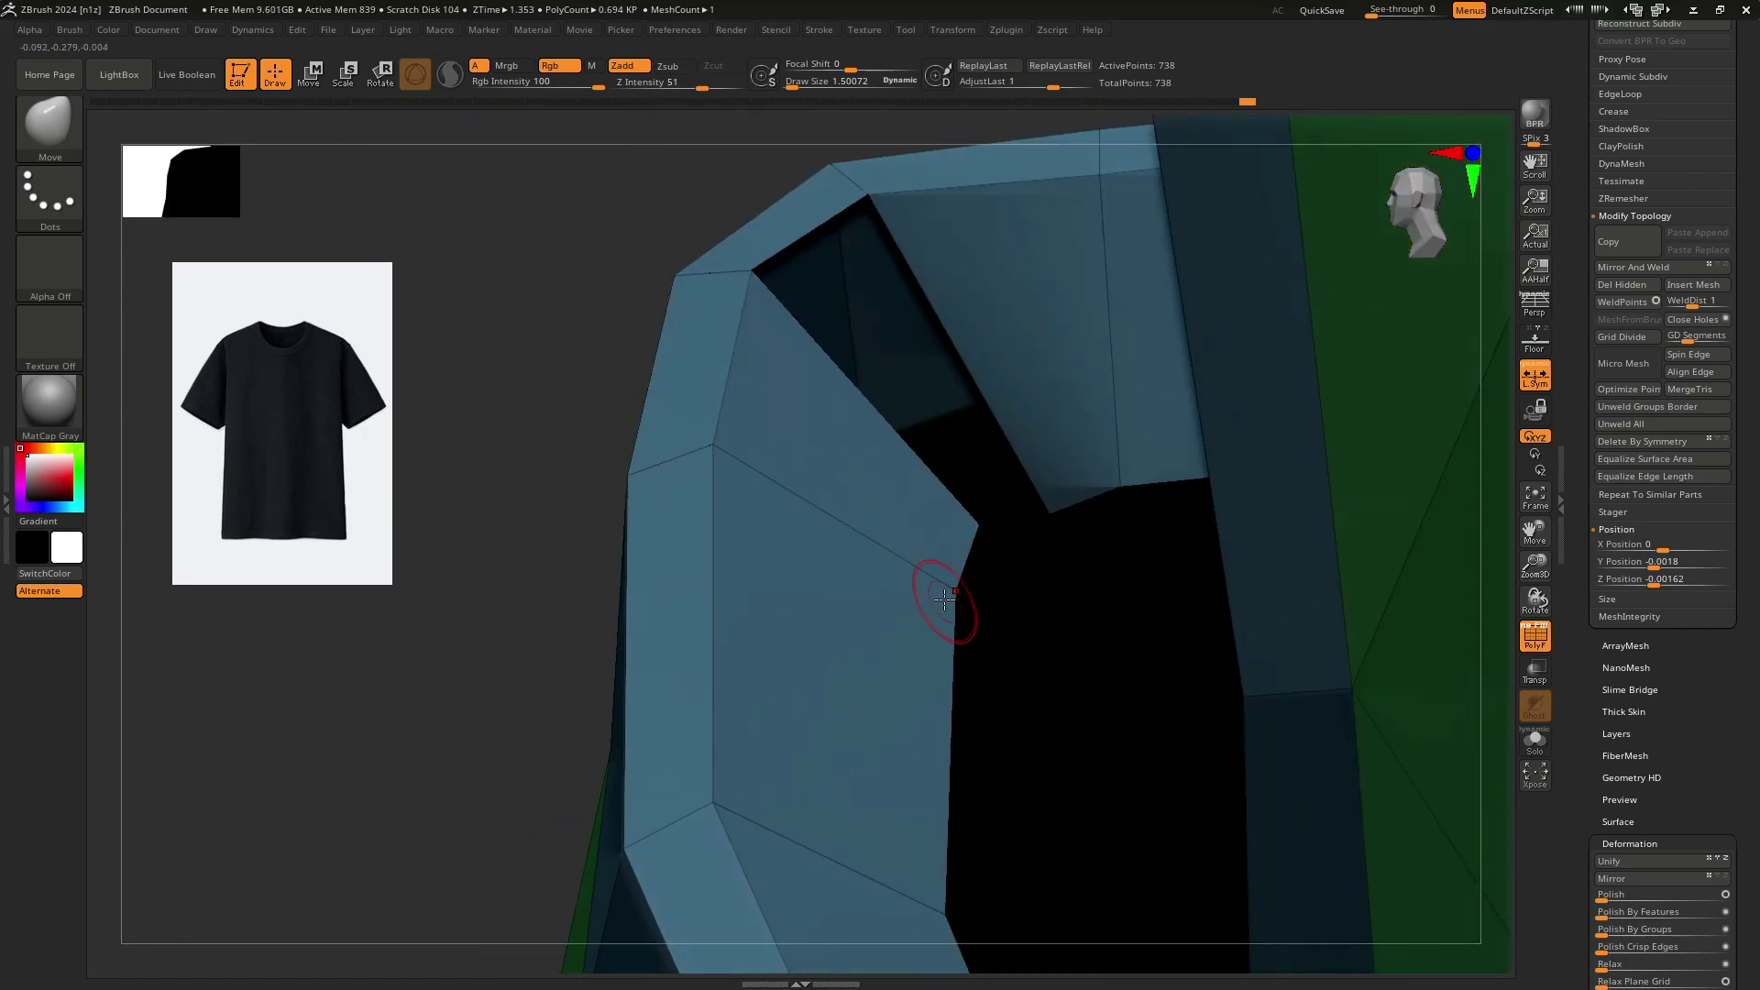
left_click_drag(946, 558, 916, 578)
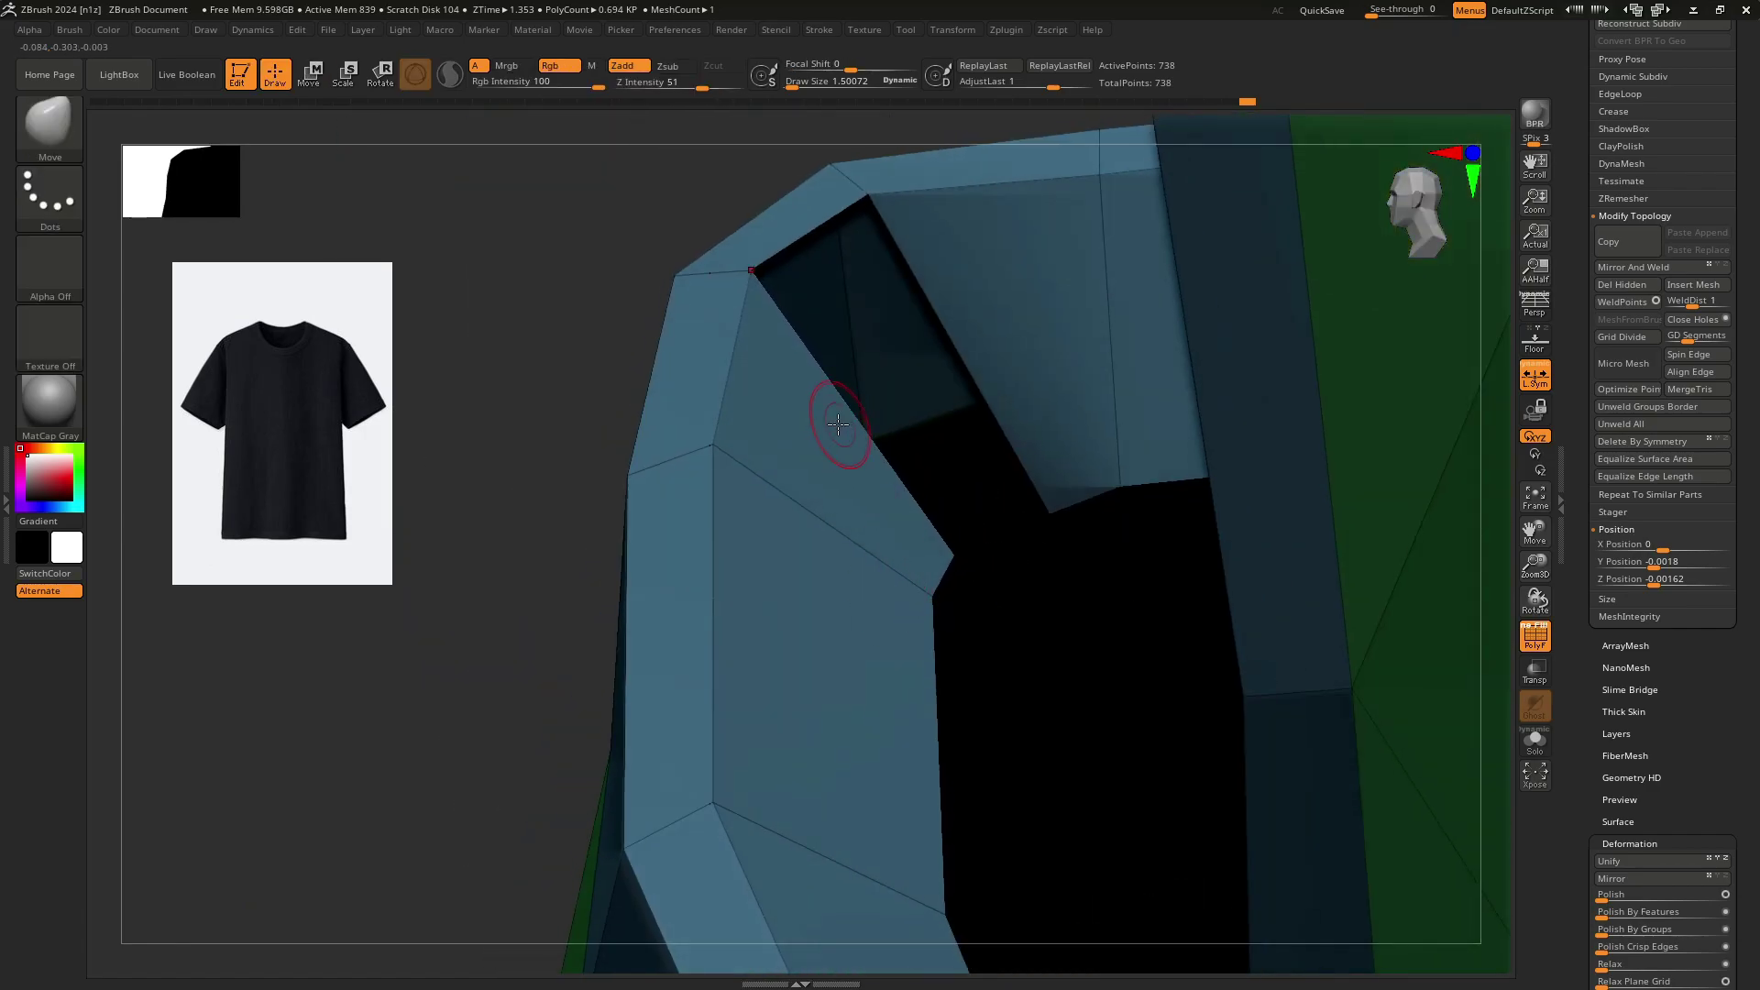
Set the ZModeler edge action to Bridge, bridge the two open edges inside the collar, and undo the regrouping of the mesh.
key("b")
key("z")
key("m")
key("space")
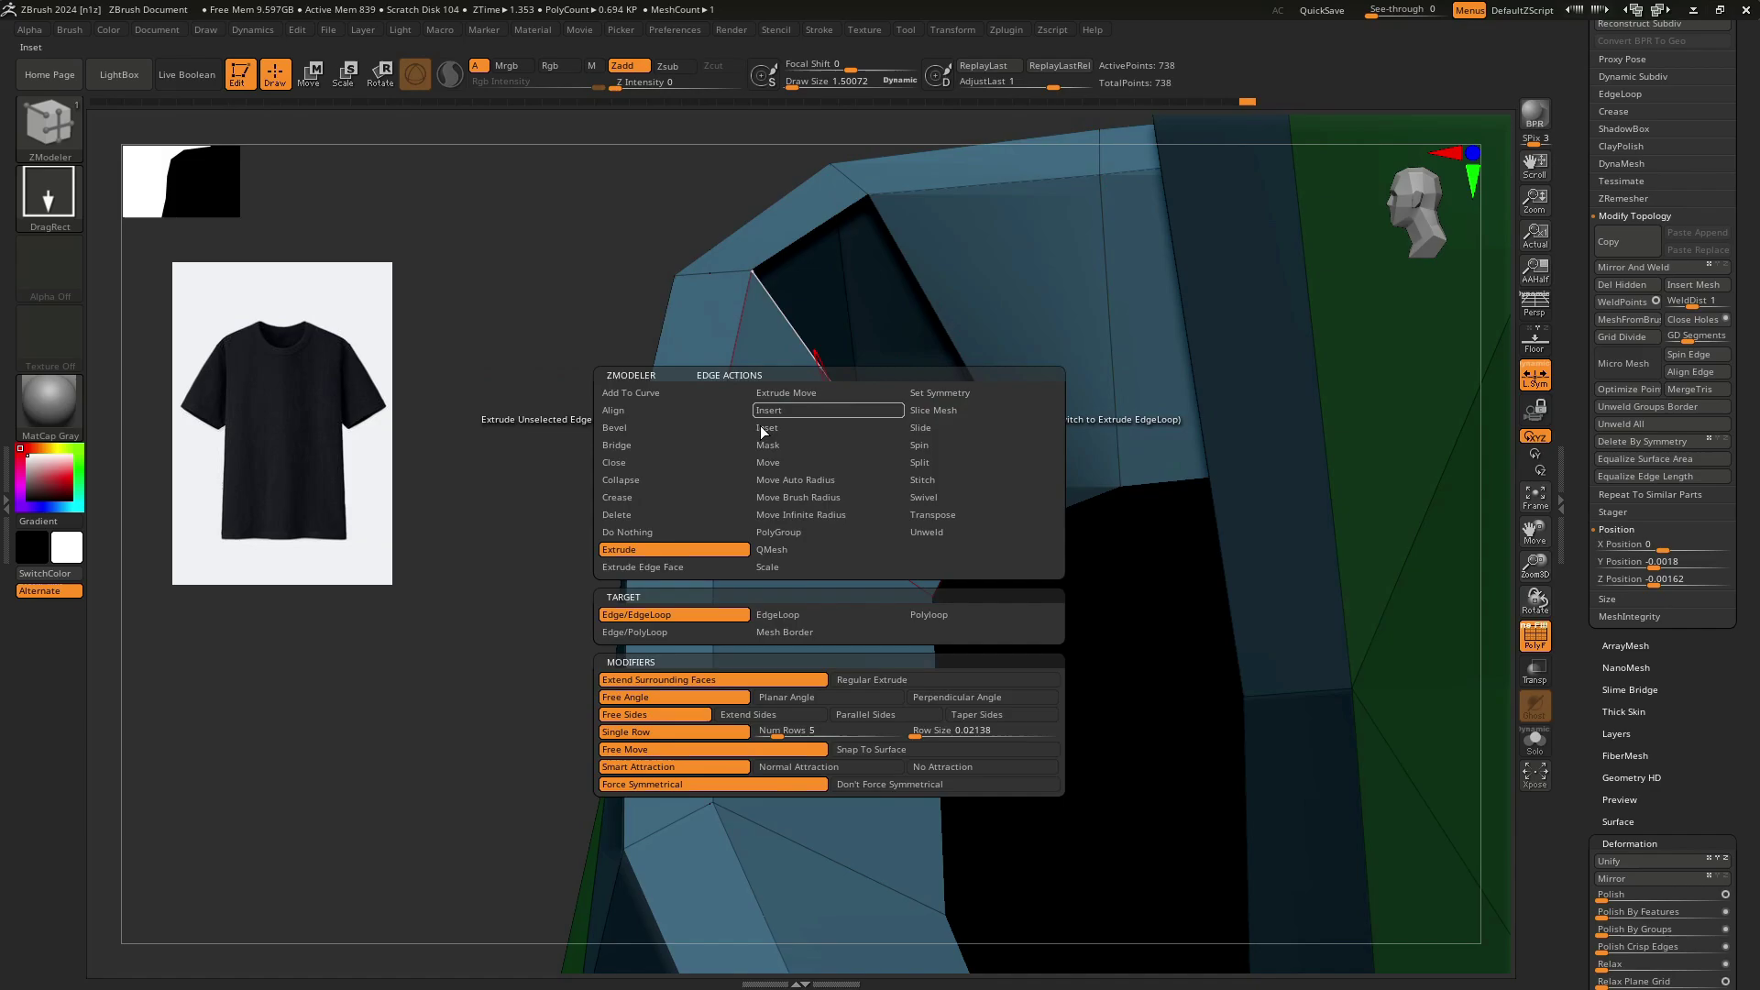
left_click(641, 444)
left_click(863, 436)
left_click(973, 374)
key("ctrl+w")
right_click_drag(974, 374, 955, 455, "ctrl")
key("ctrl+z")
Preview the repaired collar with Dynamic Subdiv on and polyframe hidden, and turn Dynamic Subdiv off again.
key("shift+f")
key("d")
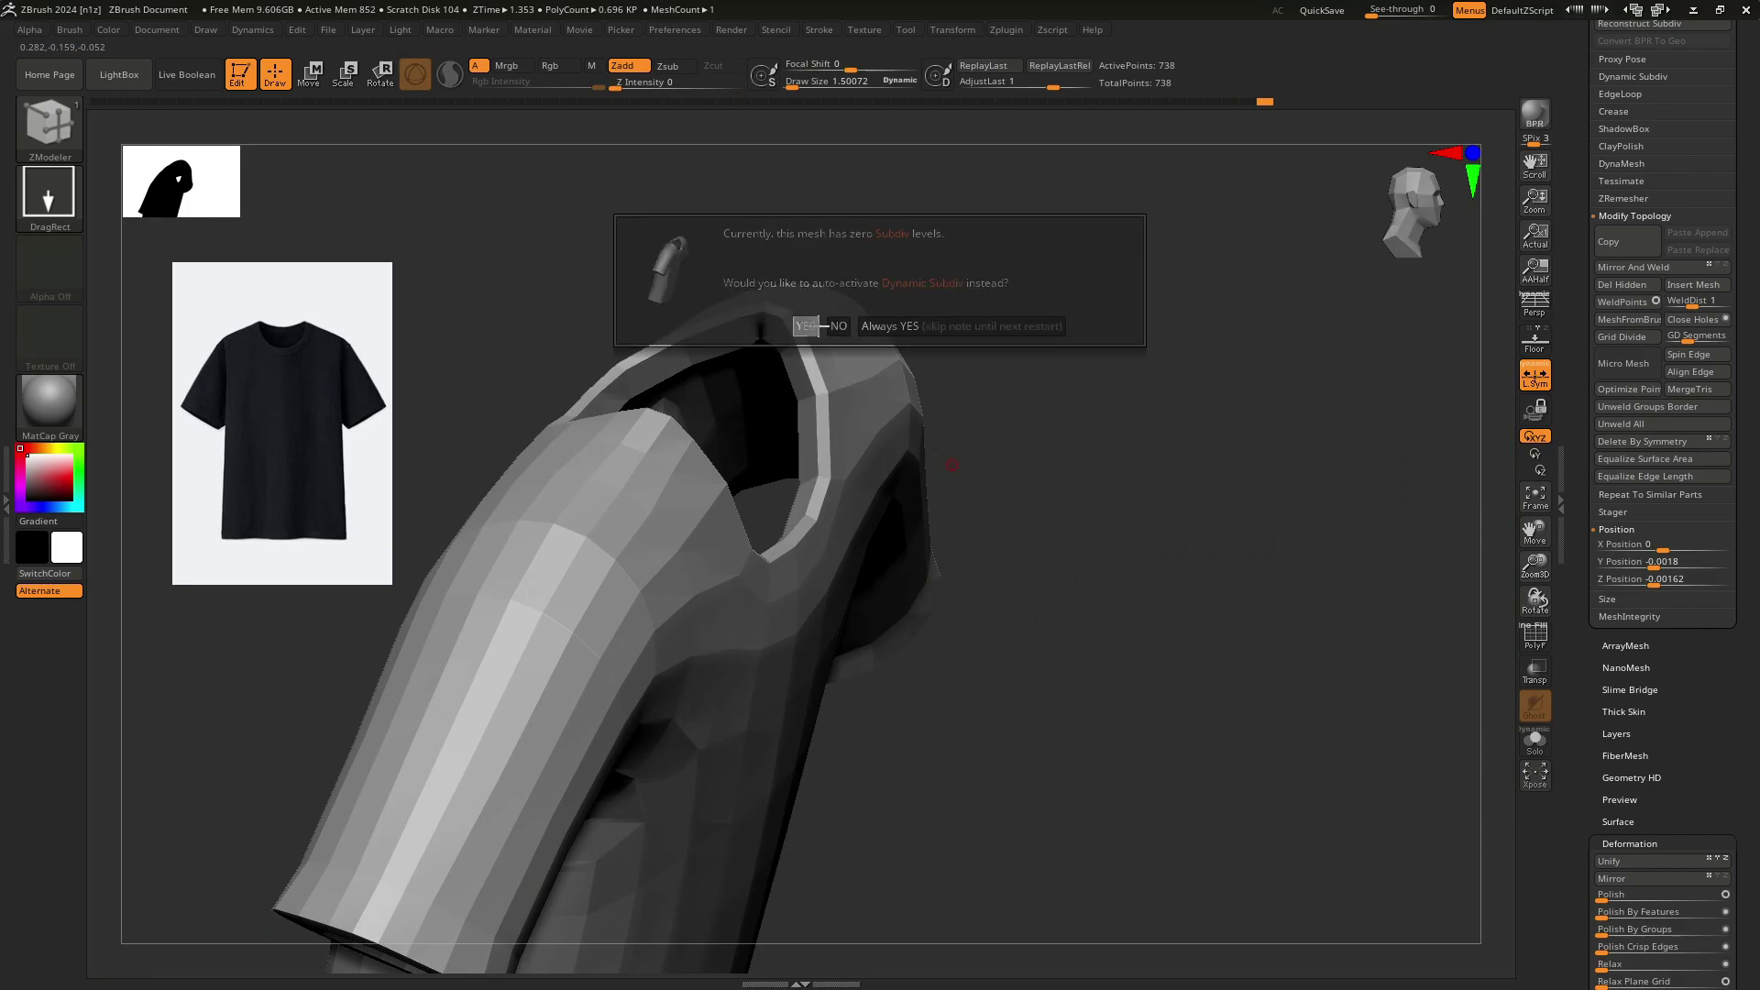
left_click(817, 327)
mouse_move(817, 326)
right_mouse_down()
mouse_move(766, 357)
mouse_move(748, 324)
mouse_move(710, 367)
mouse_move(723, 409)
mouse_move(600, 399)
mouse_move(680, 438)
right_mouse_up()
key("shift+f")
key("shift+f")
key("shift+d")
Adjust the inner collar's corner point at the shoulder using the Move brush at a draw size of about 3.
key("b")
key("m")
key("v")
key("s")
left_click_drag(656, 452, 663, 451)
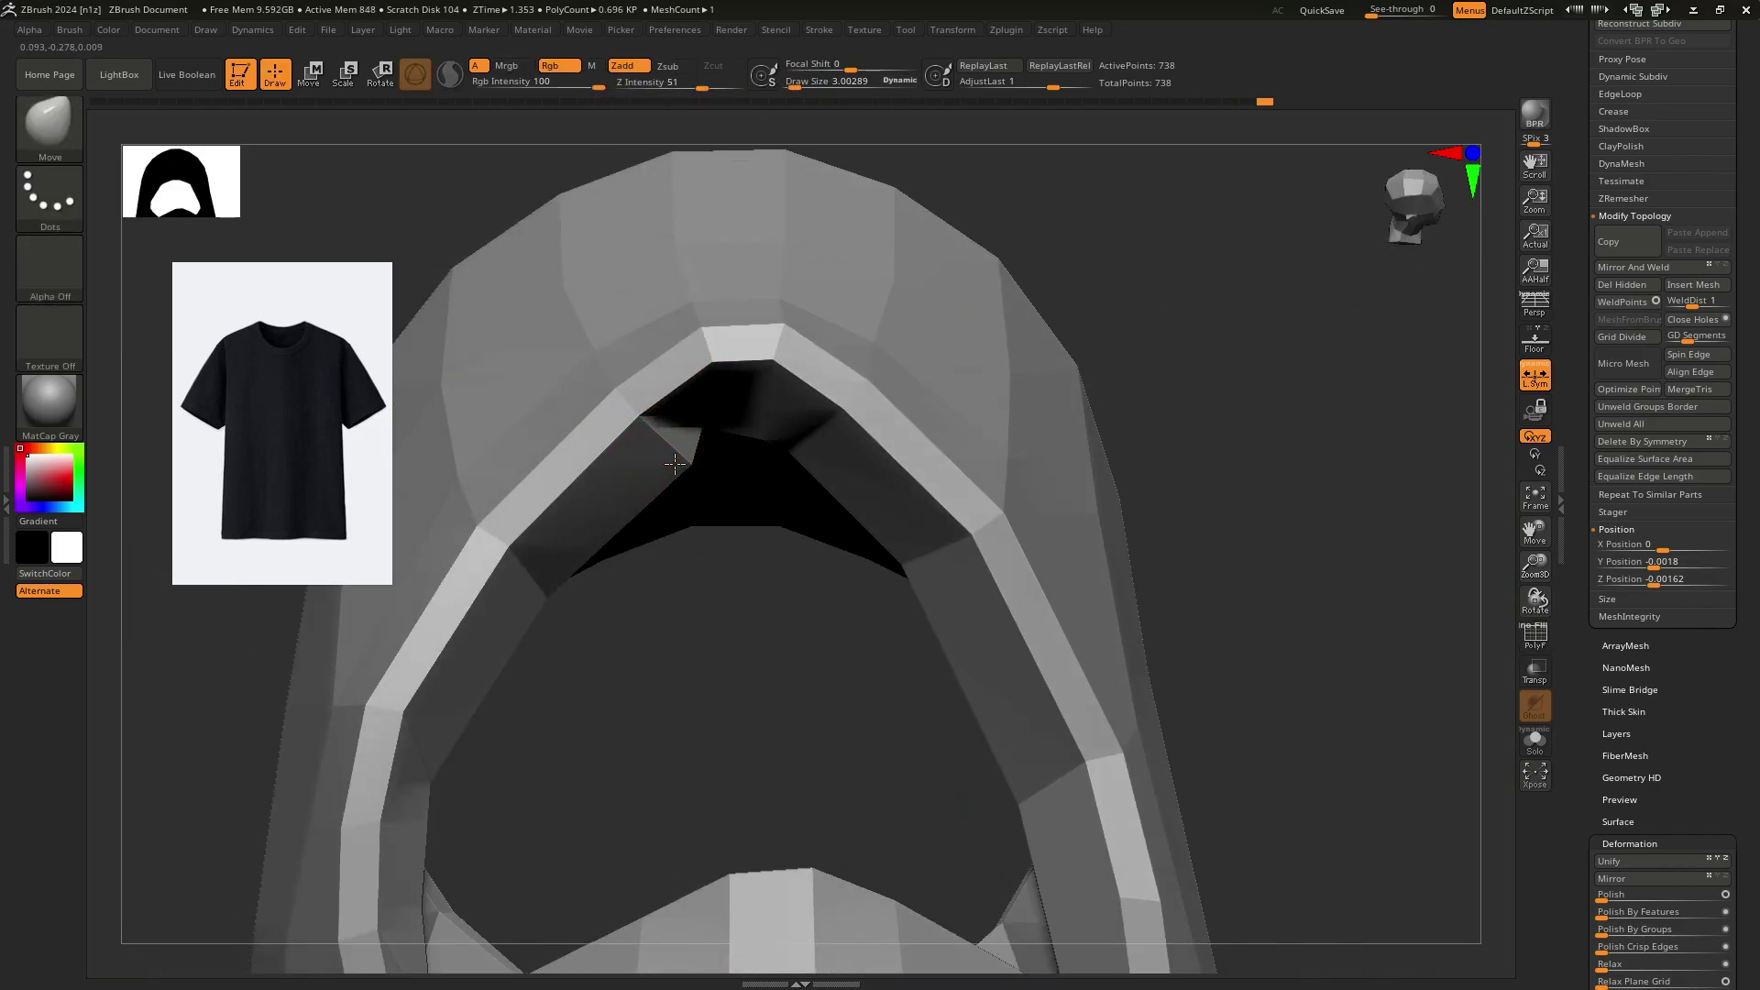
right_click_drag(675, 464, 848, 413)
right_click_drag(848, 413, 734, 404)
right_click_drag(734, 403, 785, 422)
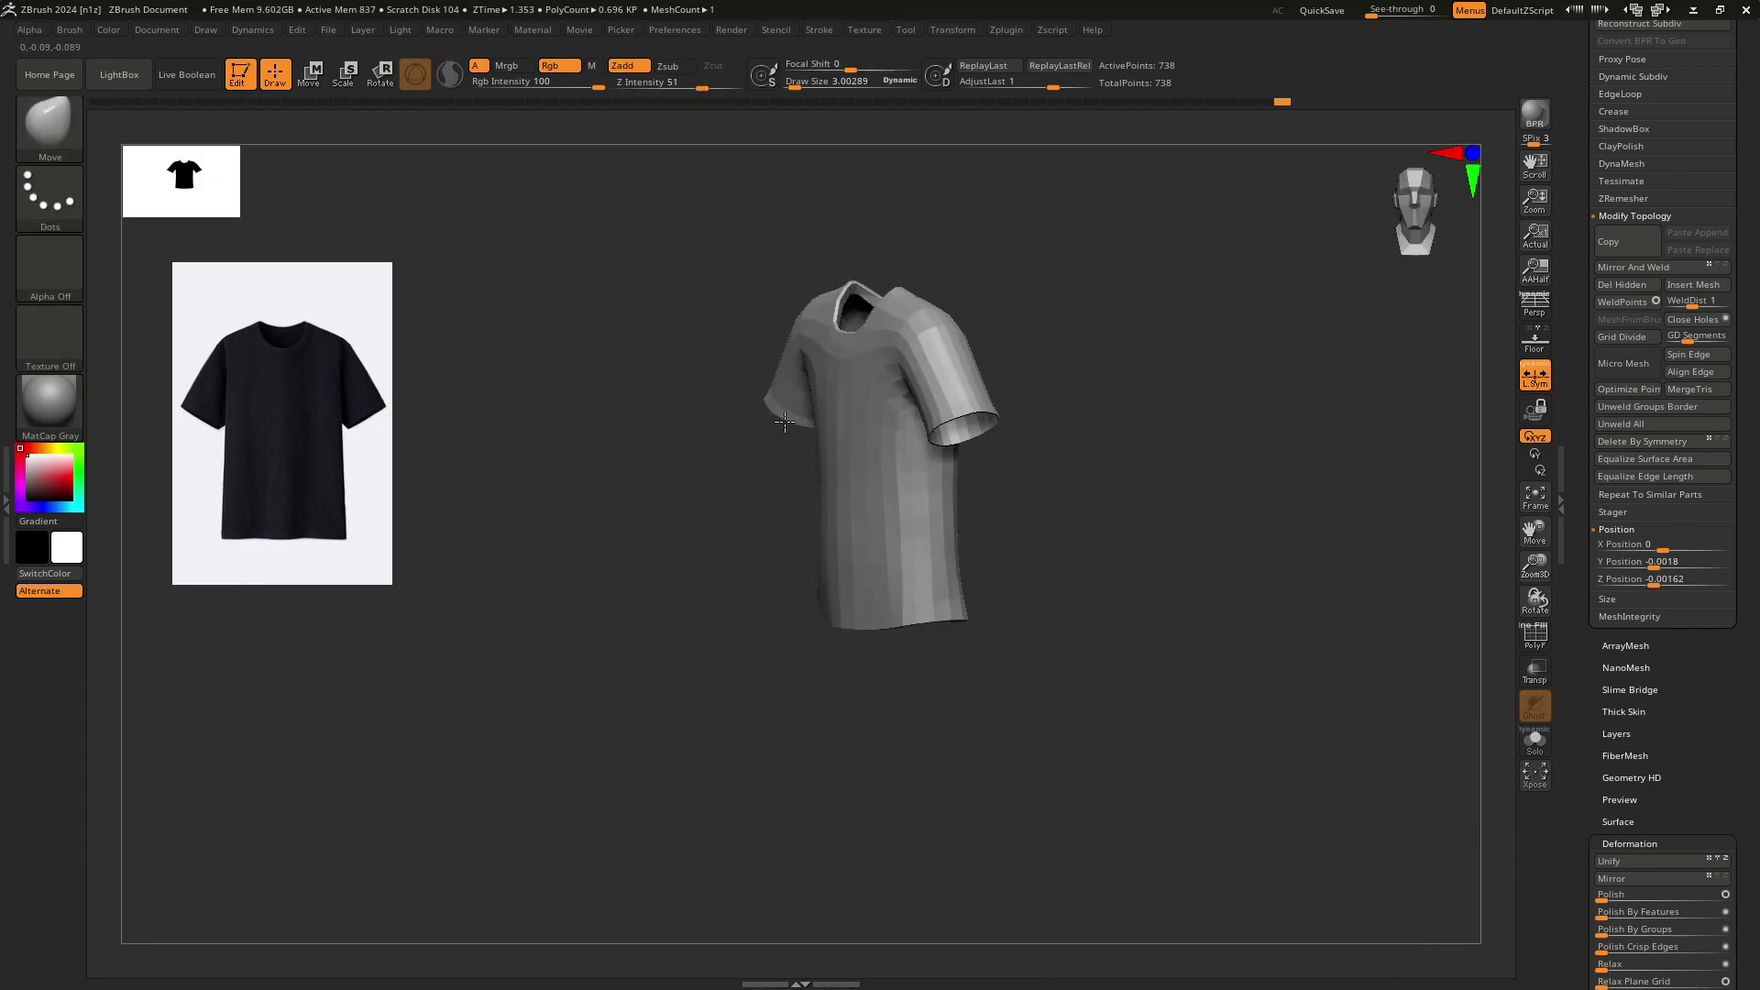
Shape the torso and shoulders with the Move brush at draw sizes of about 95 and 45.
left_click_drag(842, 444, 869, 444)
right_click_drag(903, 412, 916, 468, "ctrl")
key("s")
mouse_move(917, 467)
right_mouse_down()
mouse_move(845, 413)
mouse_move(849, 389)
right_mouse_up()
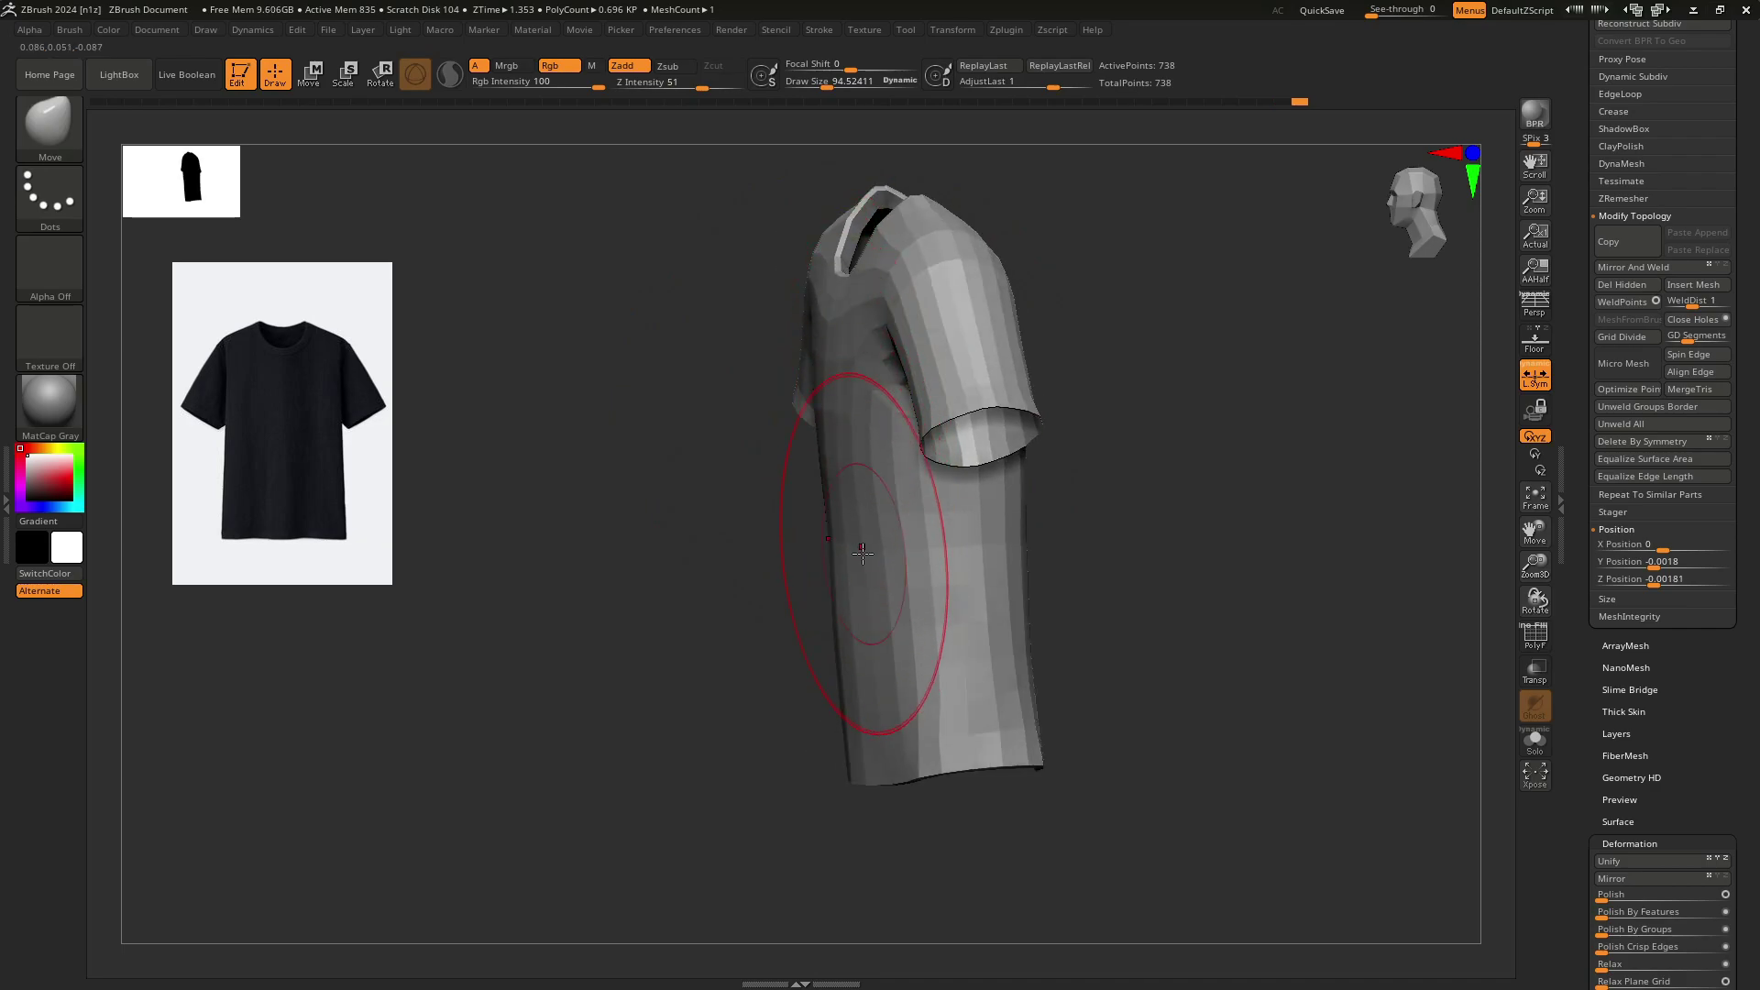
mouse_move(863, 553)
right_mouse_down()
mouse_move(906, 314)
mouse_move(711, 397)
right_mouse_up()
key("s")
left_click_drag(712, 397, 681, 402)
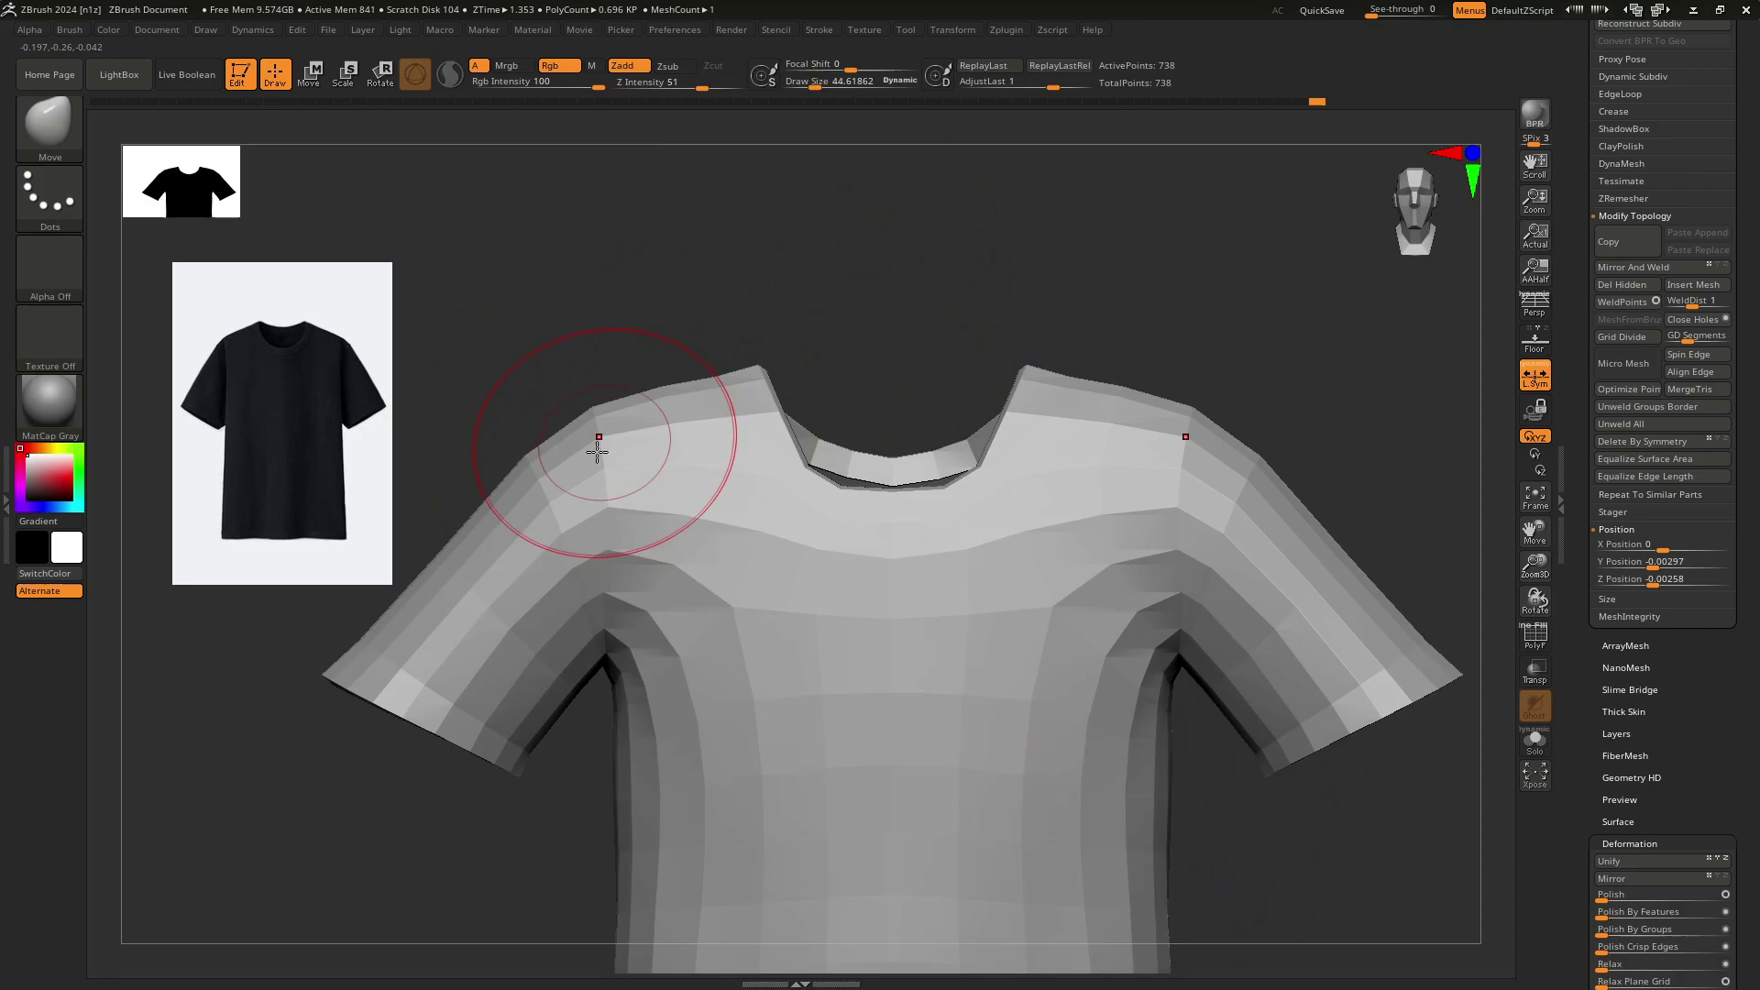
right_click_drag(597, 451, 595, 572)
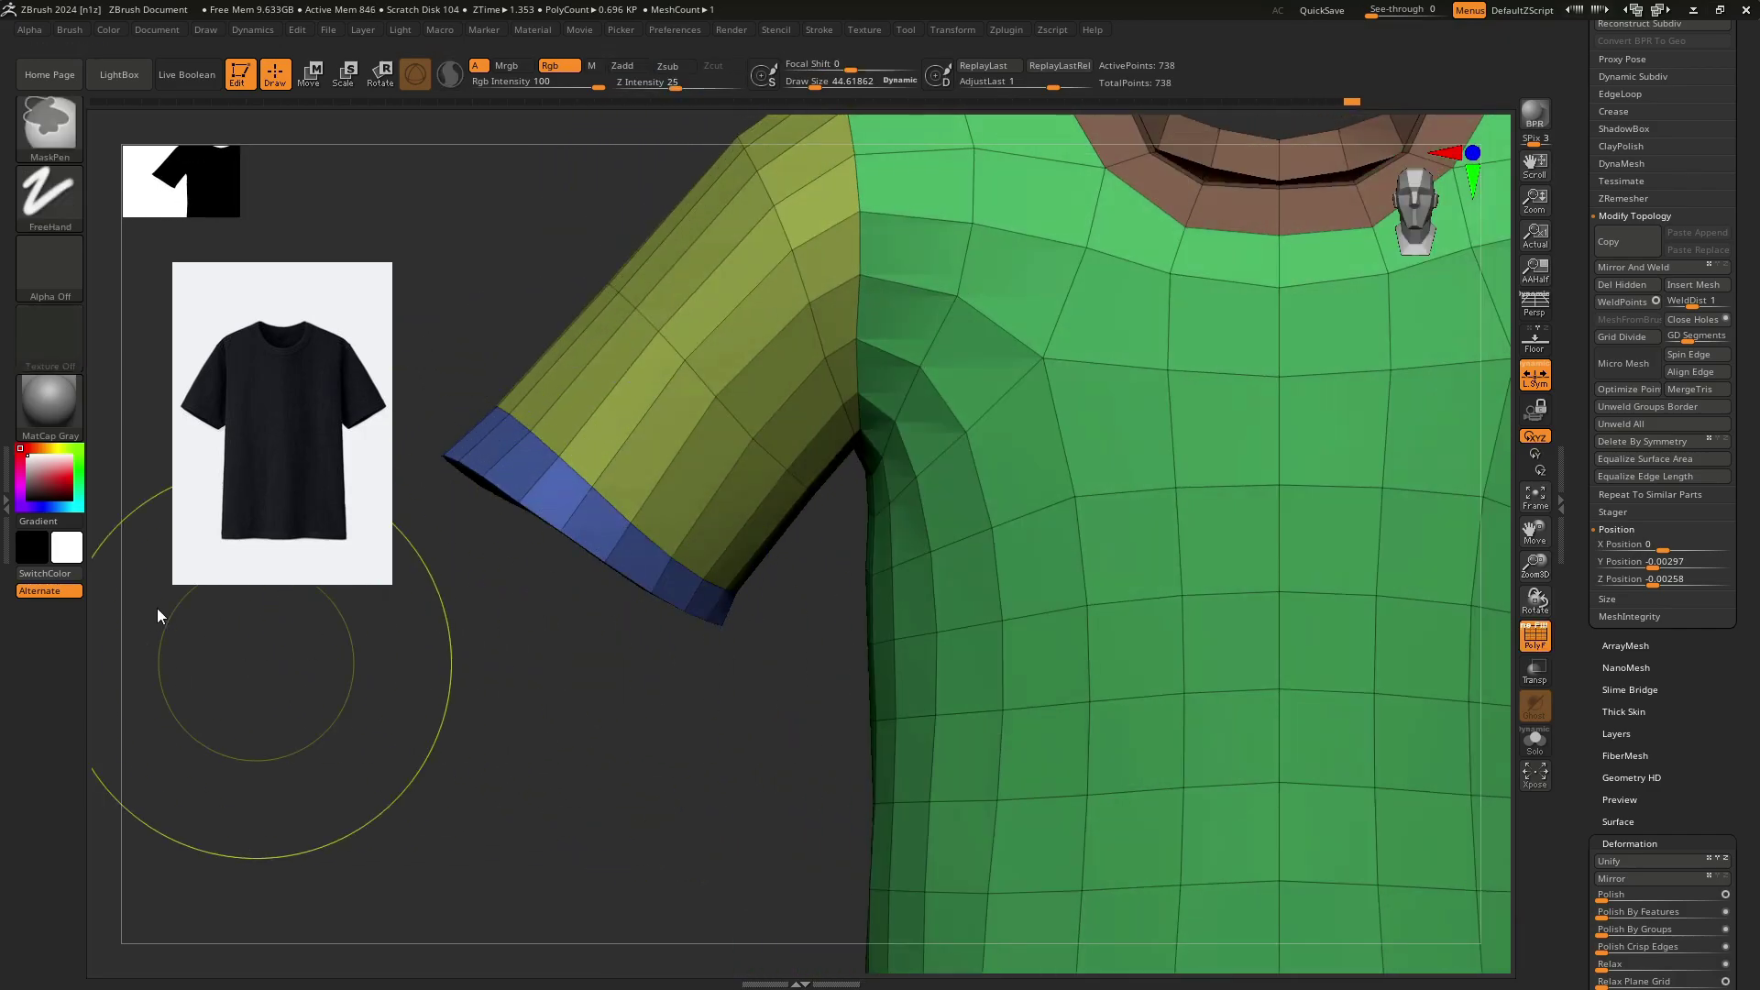
Set the MaskPen stroke to Lasso and bring the sleeve cuff into view from below.
left_click(50, 197, "ctrl")
left_click(284, 246, "ctrl")
right_click_drag(576, 555, 707, 488)
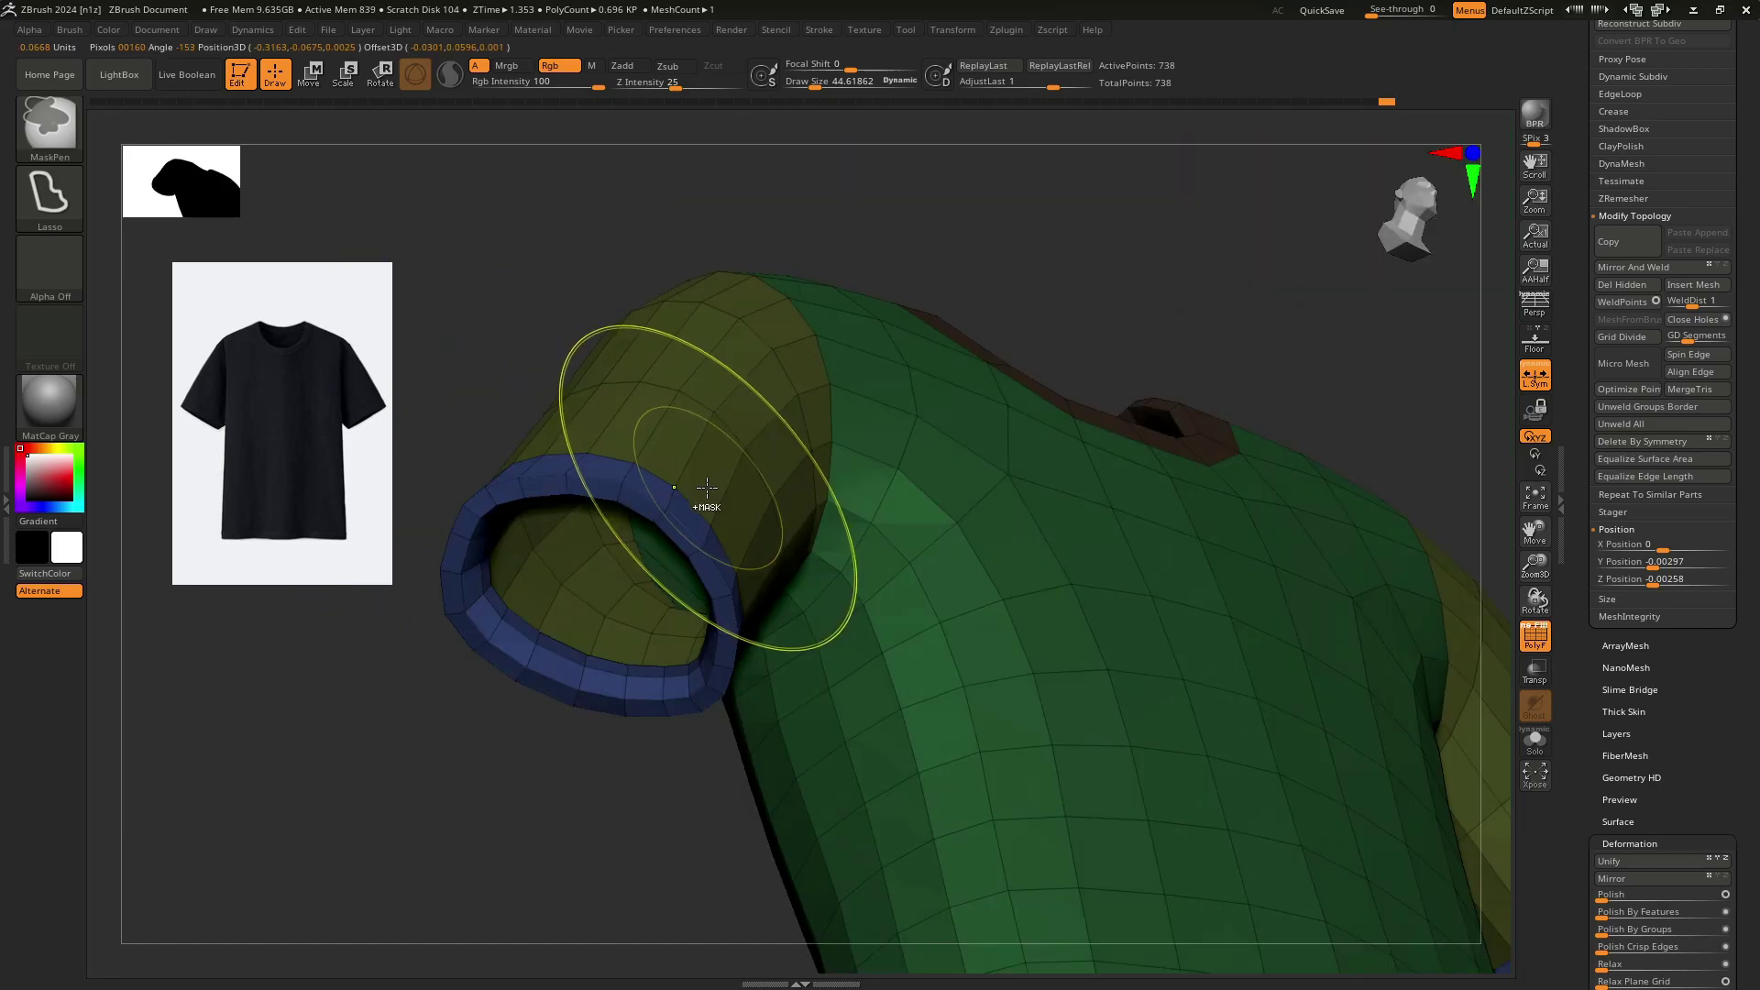
Set the ZModeler polygon action to Mask with the Polyloop target and try it on the sleeve cuff.
mouse_move(562, 799)
right_mouse_down("ctrl")
mouse_move(837, 467)
mouse_move(897, 227)
right_mouse_up("ctrl")
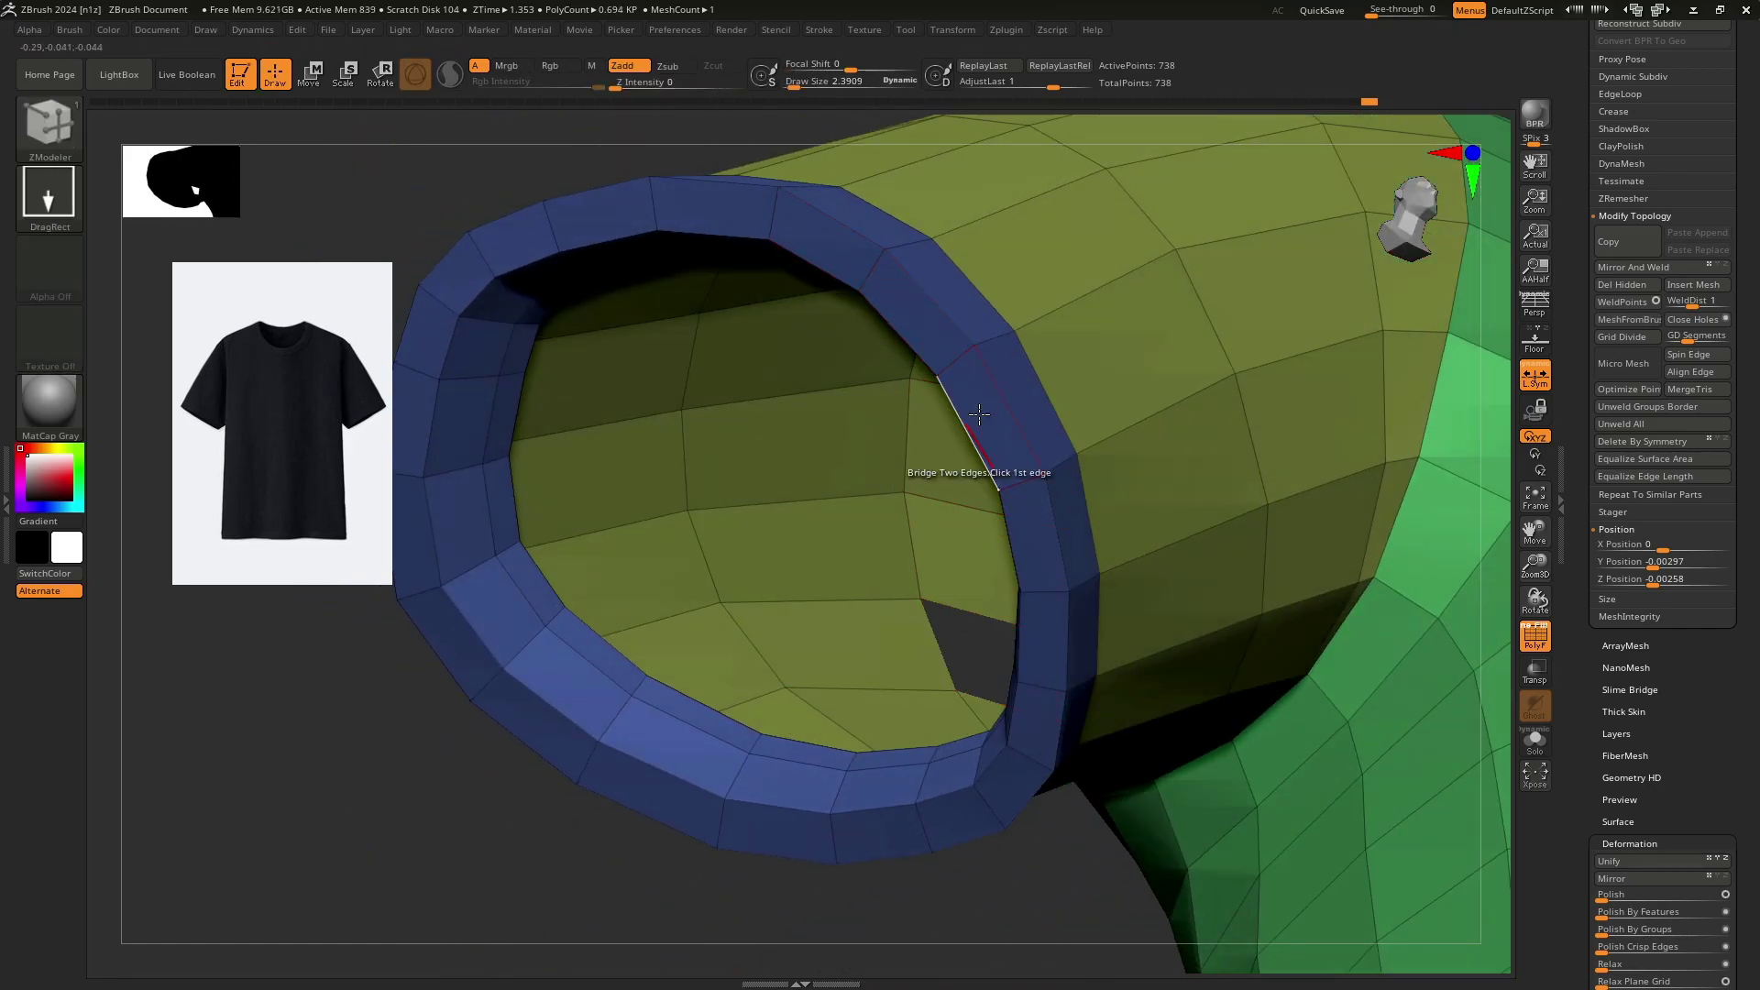
key("space")
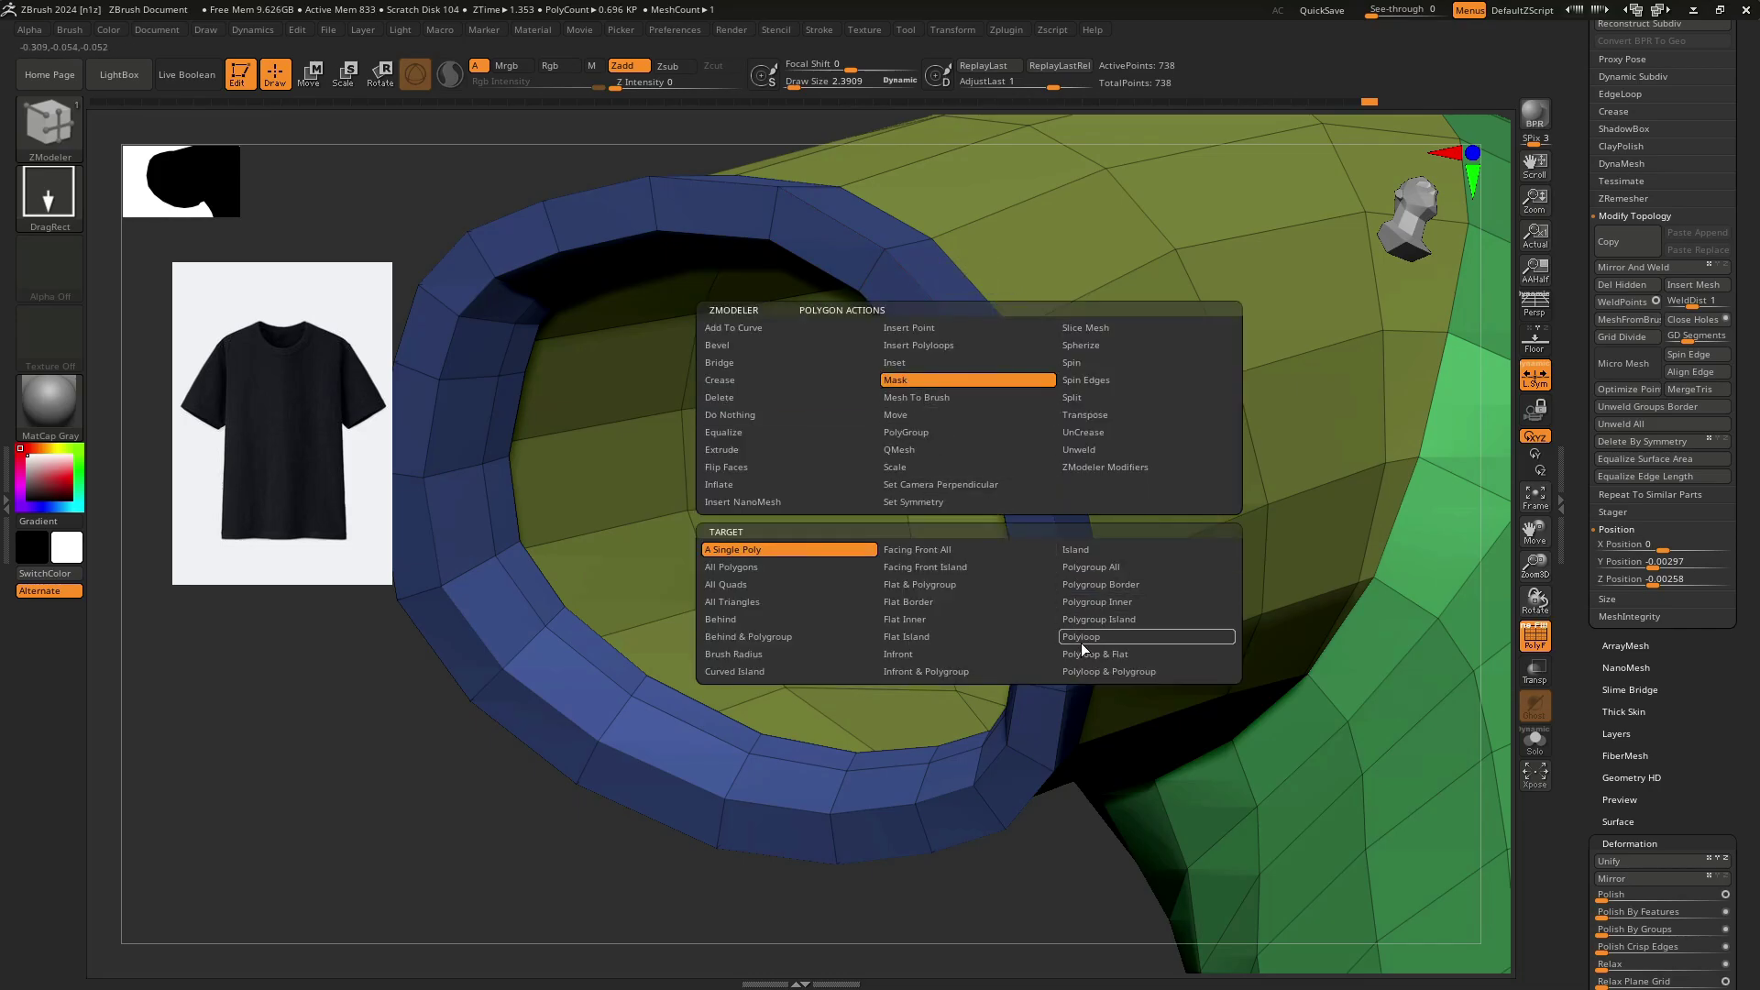
left_click(1081, 642)
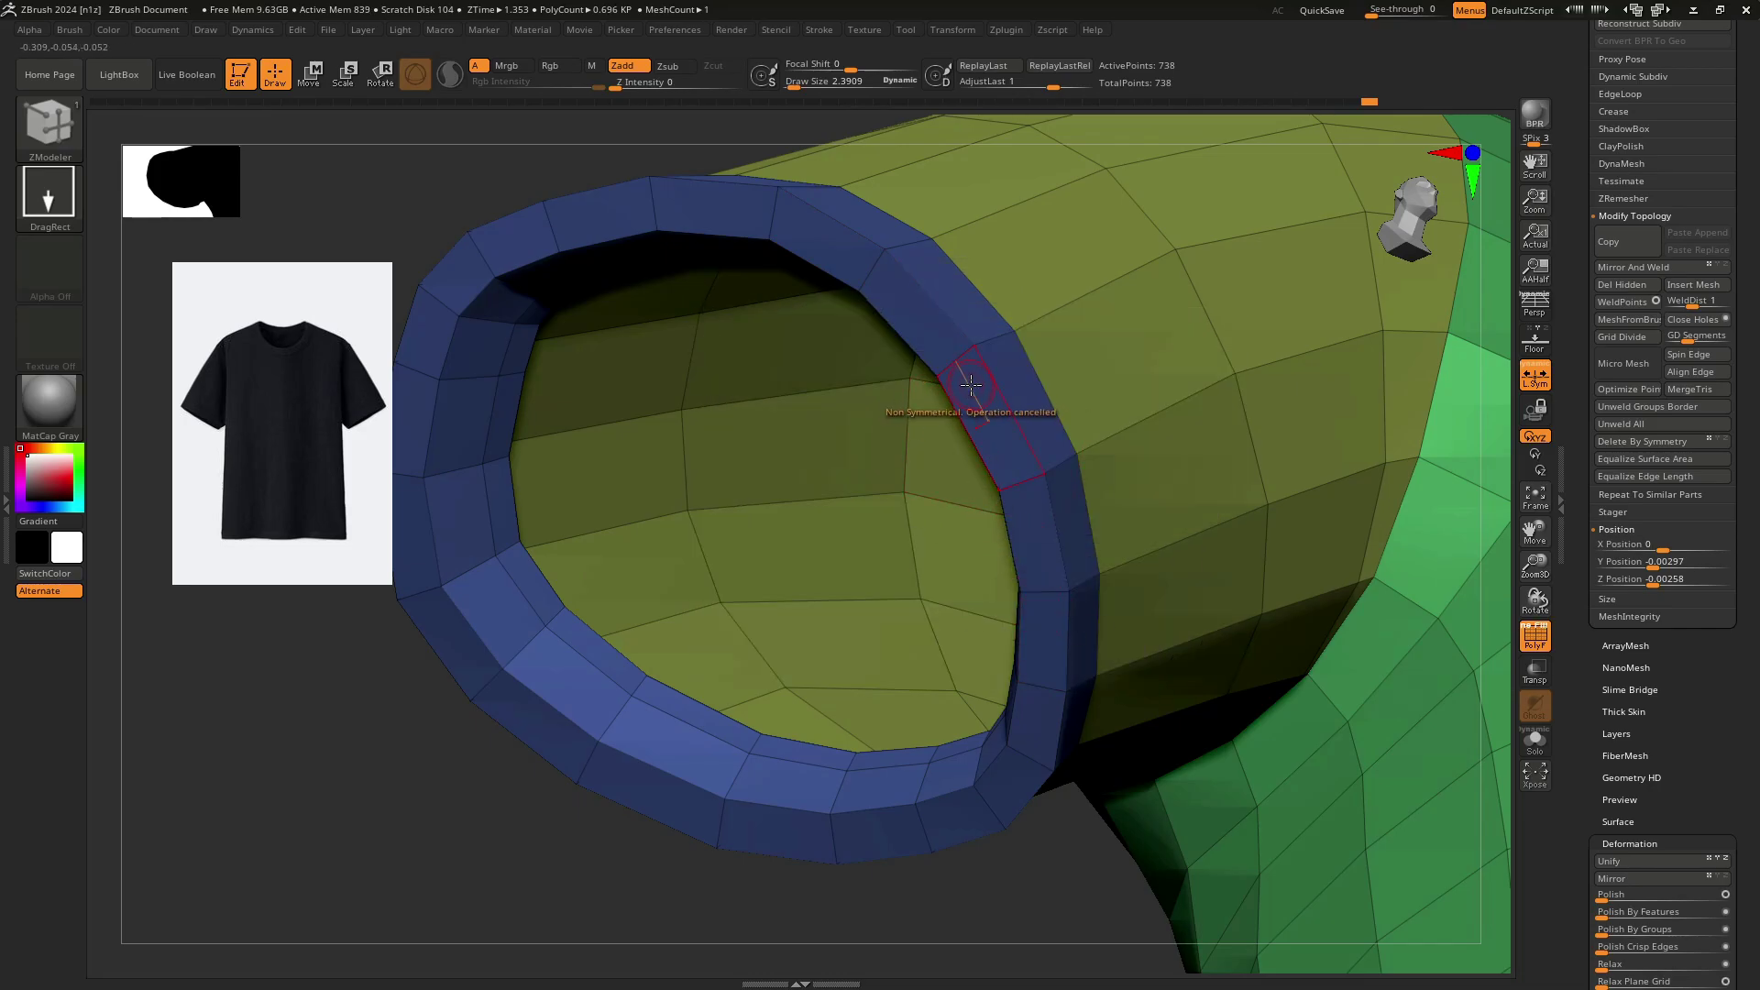
right_click_drag(1300, 416, 1119, 518, "ctrl")
right_click_drag(1197, 469, 1051, 452, "alt")
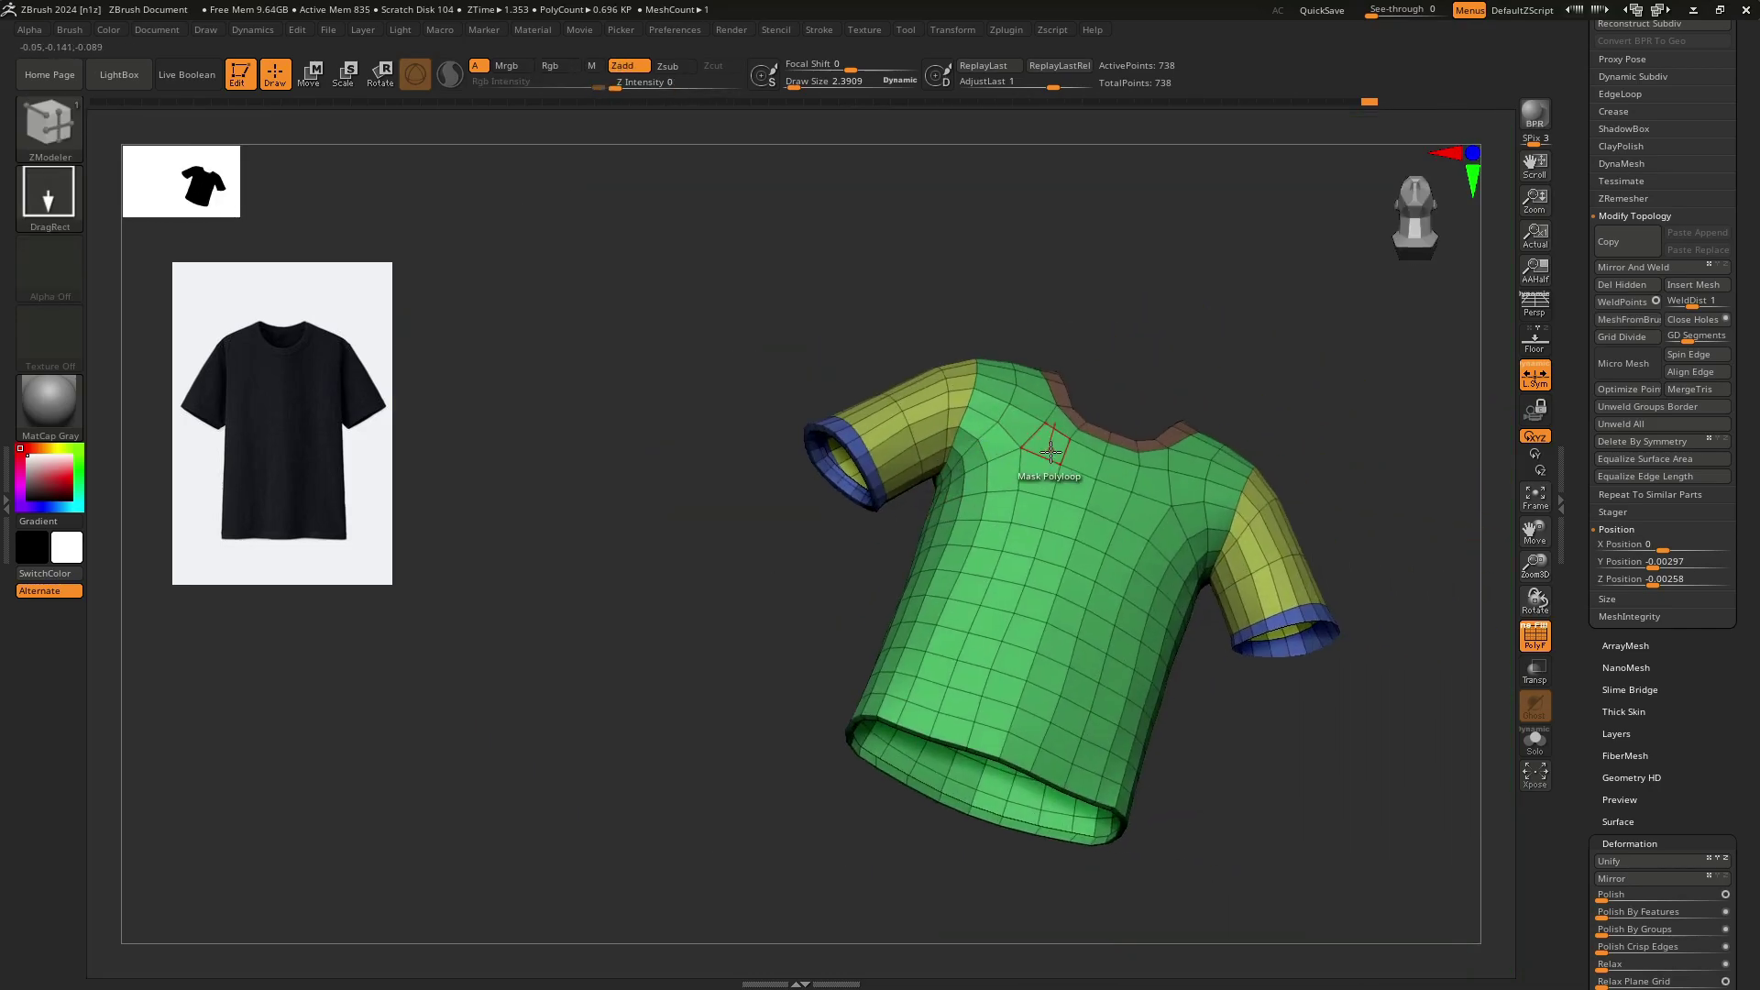
Mask the whole shirt except the two sleeve cuffs by inverting the mask.
right_click_drag(1430, 358, 1283, 404, "ctrl")
right_click_drag(1284, 403, 1137, 412)
right_click_drag(1137, 413, 917, 431)
left_click(1016, 327)
right_click_drag(917, 431, 825, 587, "ctrl")
left_click(807, 614, "ctrl")
right_click_drag(806, 614, 794, 629)
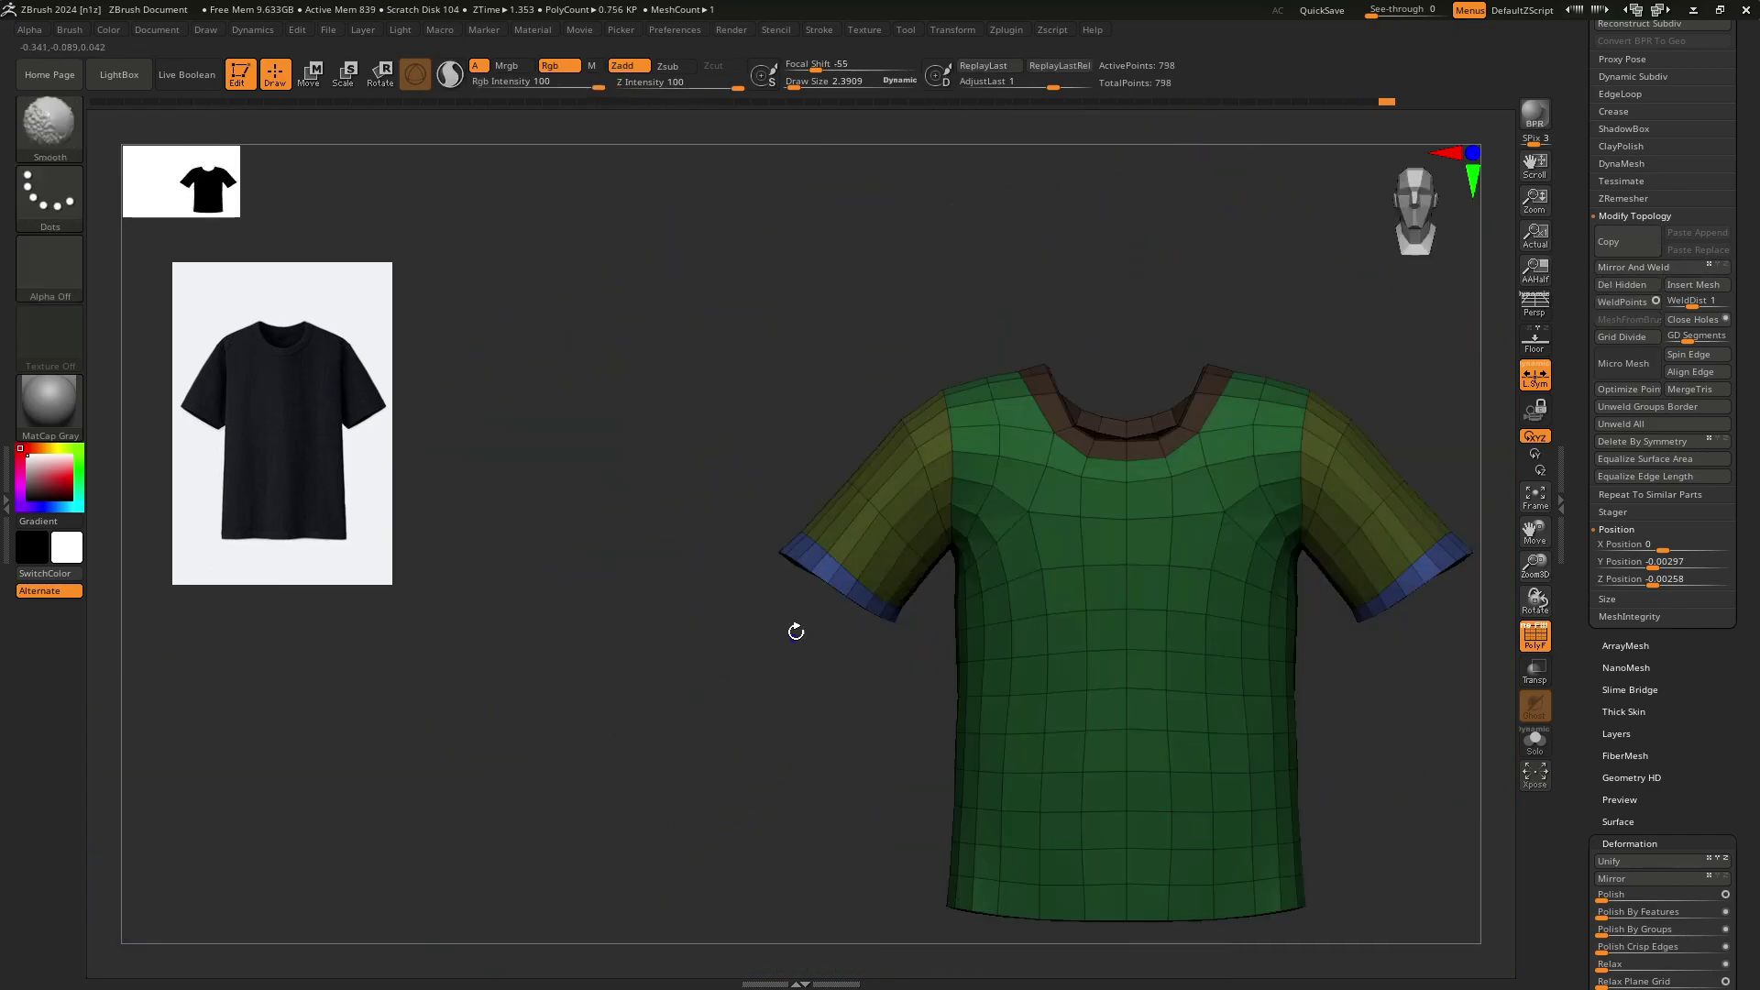
Align the Move gizmo with the slant of the sleeve opening and adjust the unmasked cuffs with it.
key("w")
left_click(834, 427)
right_click_drag(853, 431, 935, 469, "ctrl")
left_click_drag(945, 472, 970, 512)
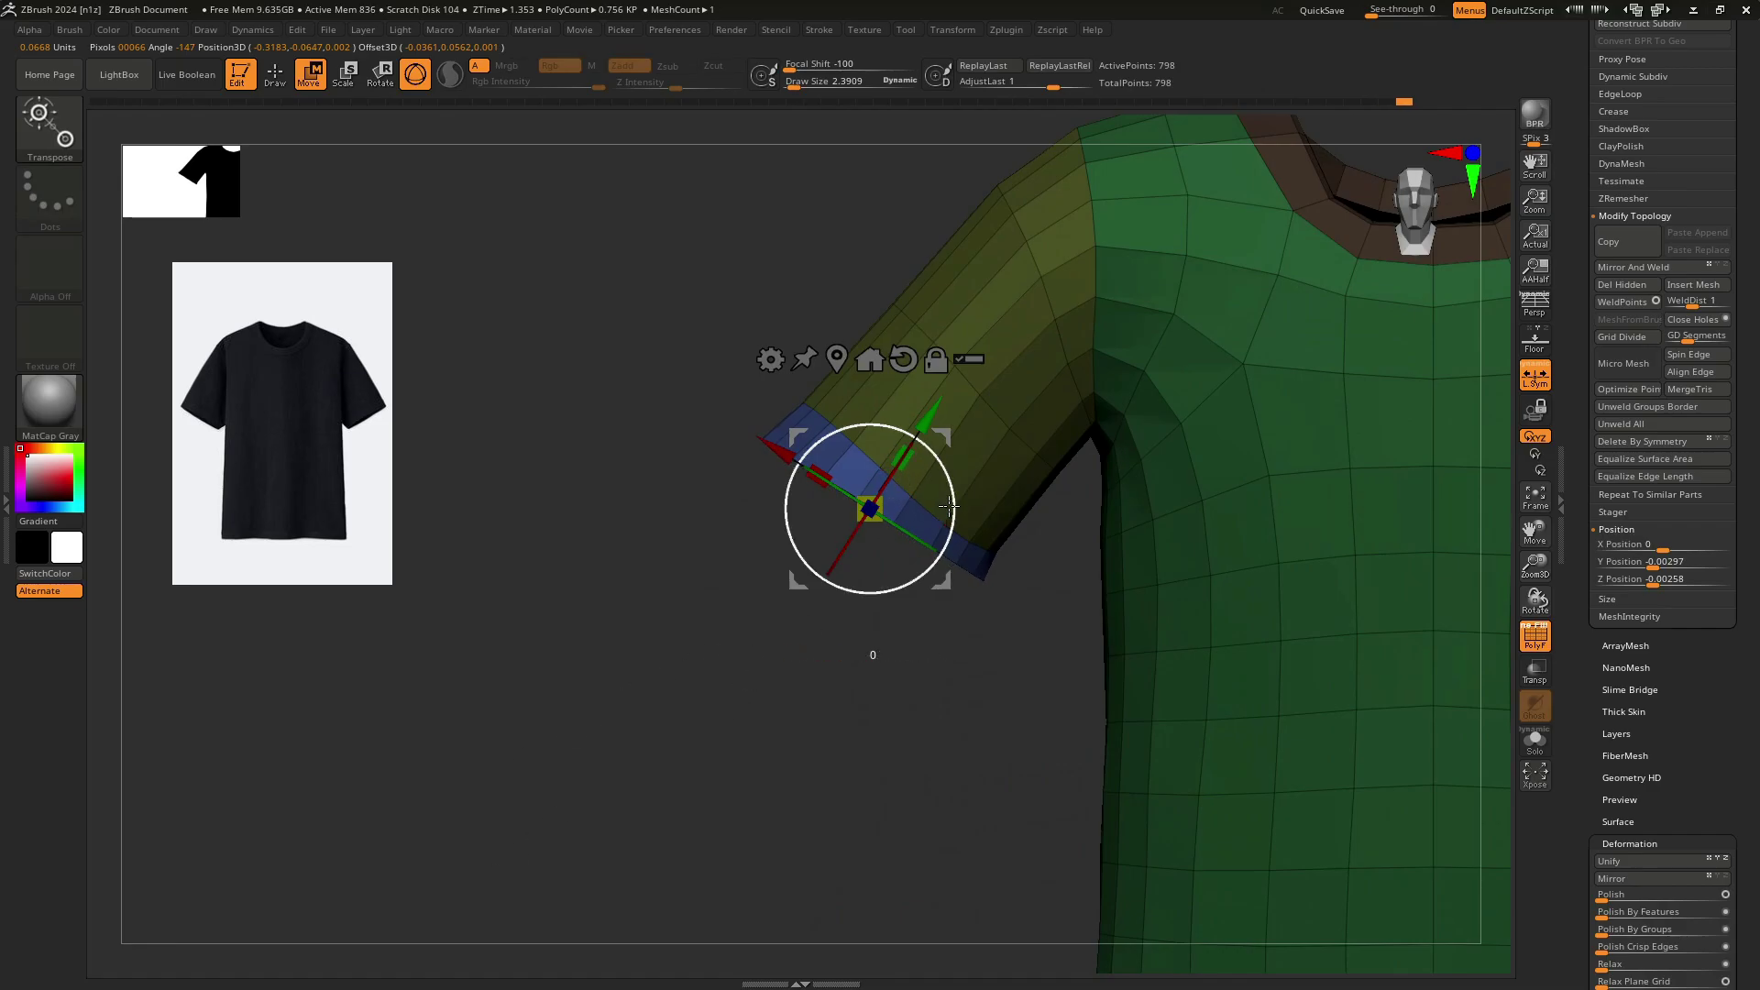
right_click_drag(974, 506, 825, 532, "ctrl")
mouse_move(825, 532)
right_mouse_down("ctrl")
mouse_move(991, 490)
mouse_move(1082, 503)
mouse_move(972, 495)
right_mouse_up("ctrl")
Clear the mask and refine the shirt's front silhouette with the Move brush at a draw size of about 119.
key("shift+f")
mouse_move(972, 495)
right_mouse_down("ctrl")
mouse_move(959, 468)
mouse_move(926, 568)
right_mouse_up("ctrl")
key("b")
key("m")
key("v")
mouse_move(926, 568)
right_mouse_down()
mouse_move(975, 614)
mouse_move(903, 642)
right_mouse_up()
right_click_drag(903, 642, 885, 513)
key("shift+f")
key("shift+f")
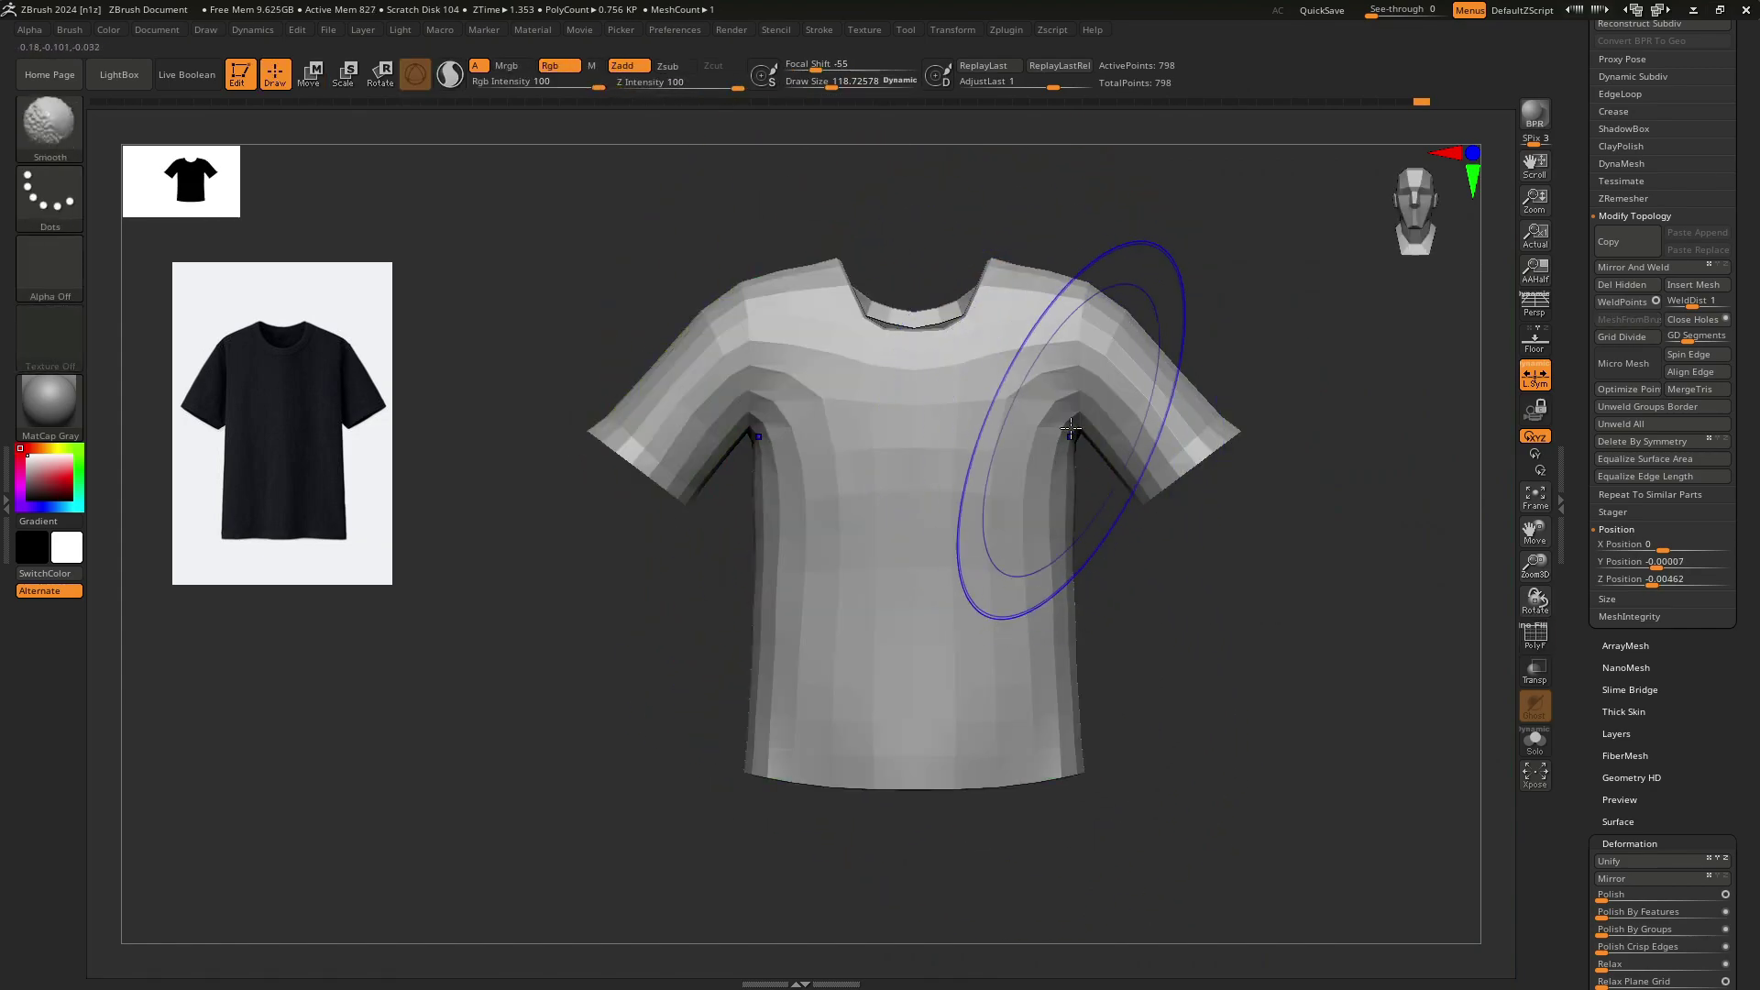
Show the polyframe, set the draw size to about 45, and divide the T-shirt mesh up to subdivision level 3.
key("shift+f")
key("s")
left_click_drag(655, 415, 639, 414)
right_click_drag(654, 370, 654, 355, "ctrl")
right_click_drag(602, 423, 596, 367, "ctrl")
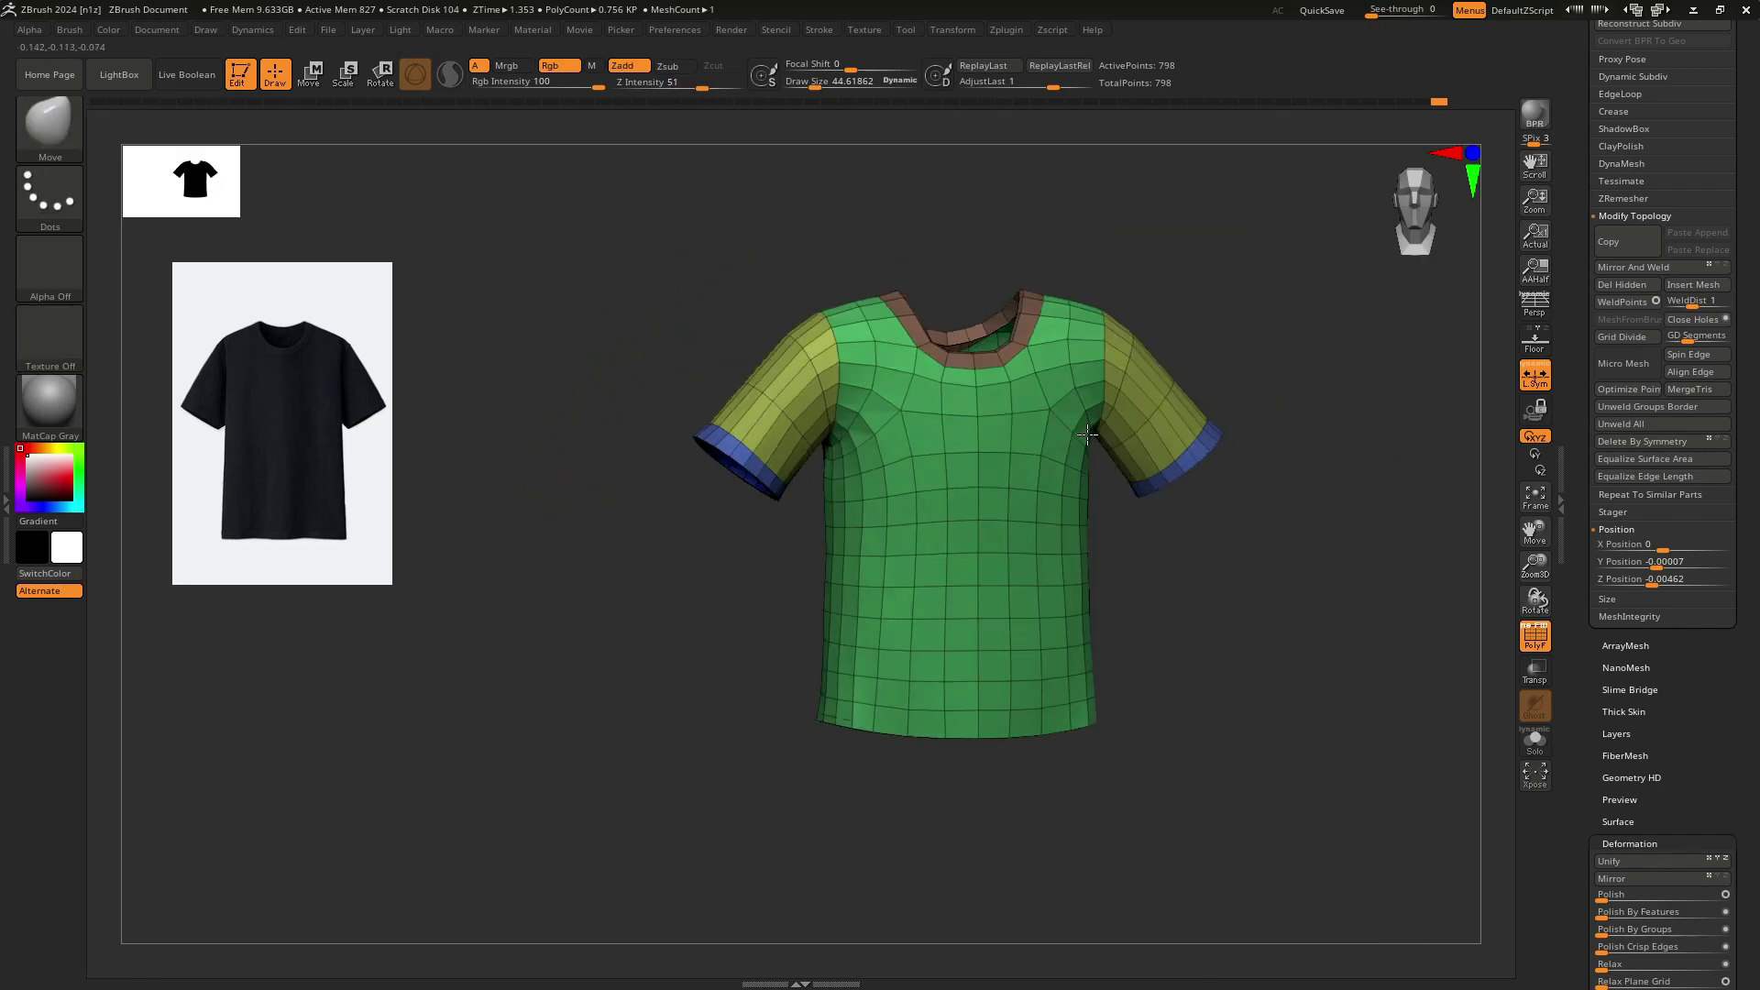
right_click_drag(1219, 344, 1320, 337)
left_click_drag(1571, 263, 1572, 595)
mouse_move(1293, 380)
right_mouse_down("alt")
mouse_move(1187, 409)
mouse_move(1181, 440)
right_mouse_up("alt")
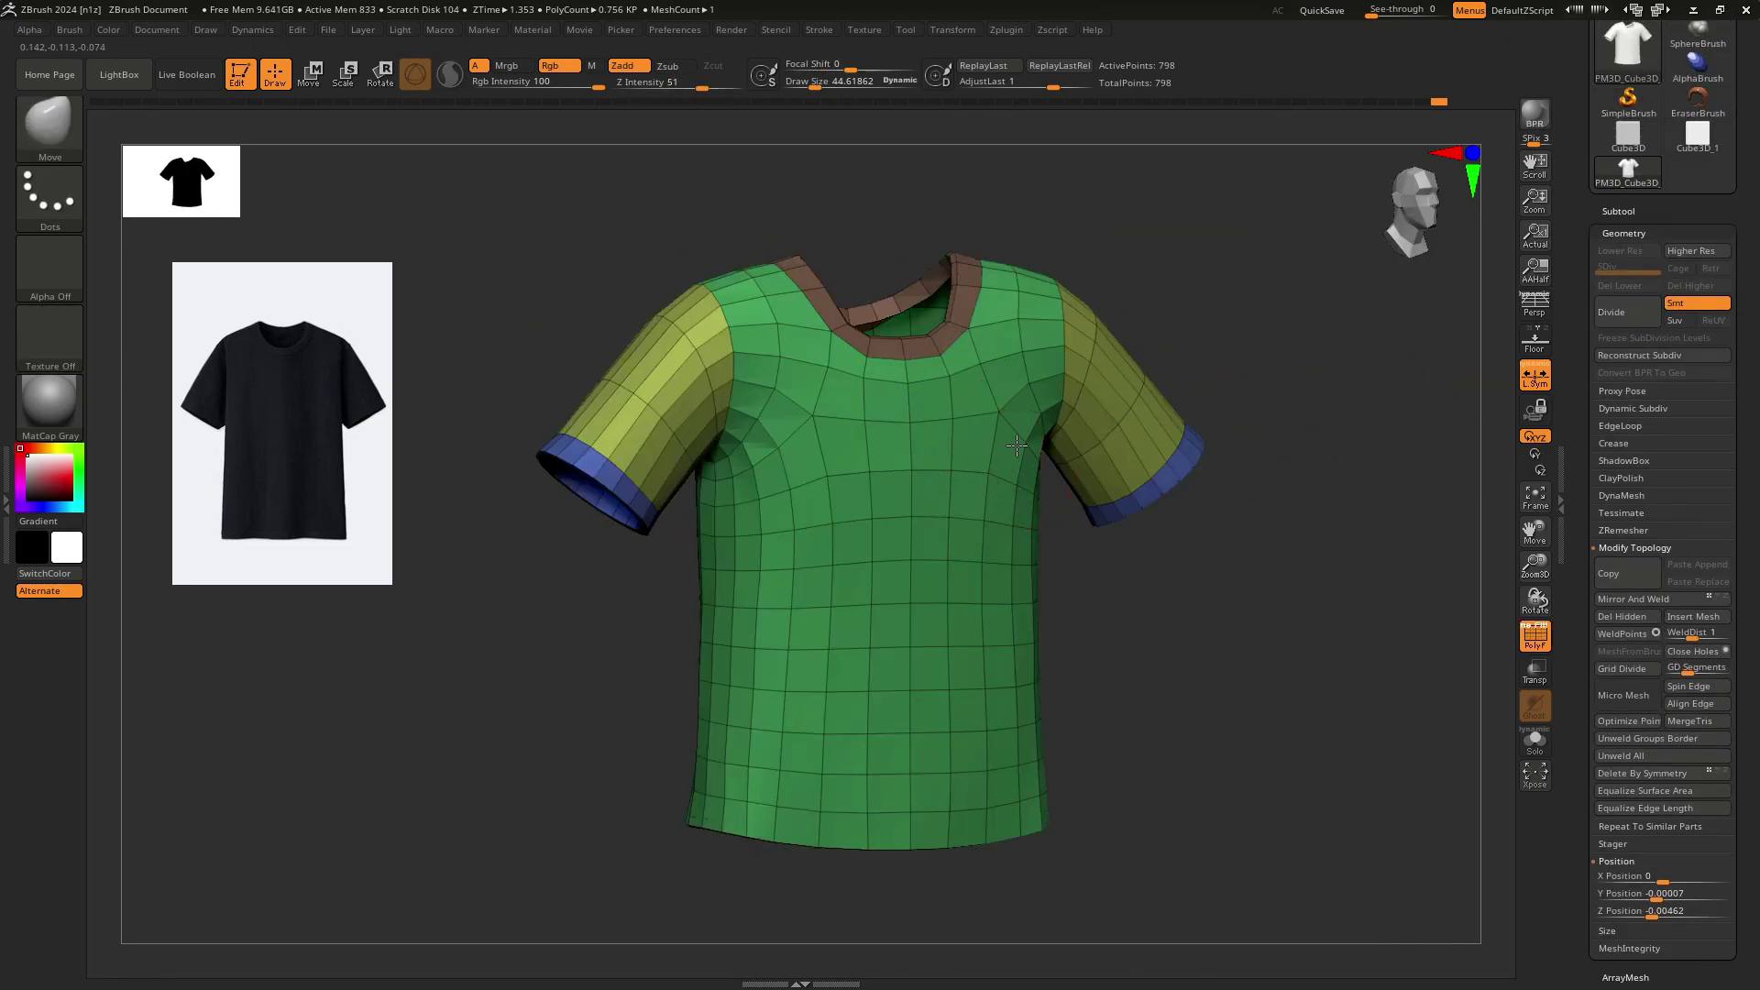
right_click_drag(1017, 445, 1043, 441, "shift")
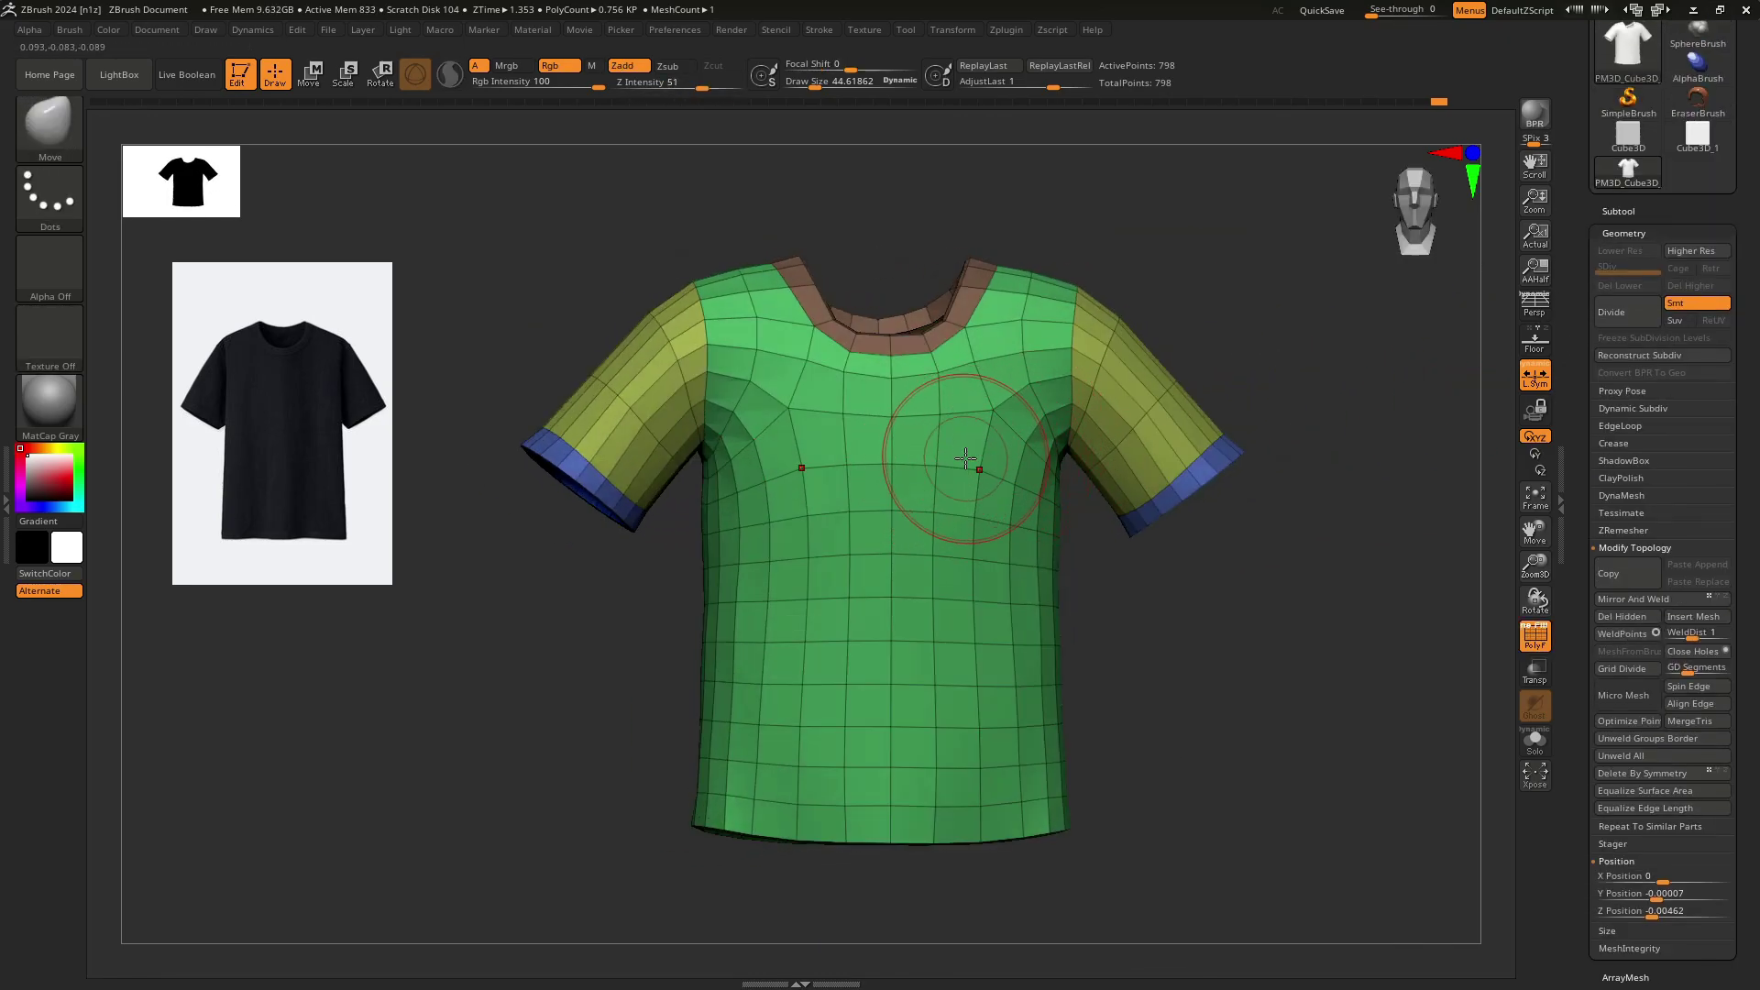
key("ctrl+d")
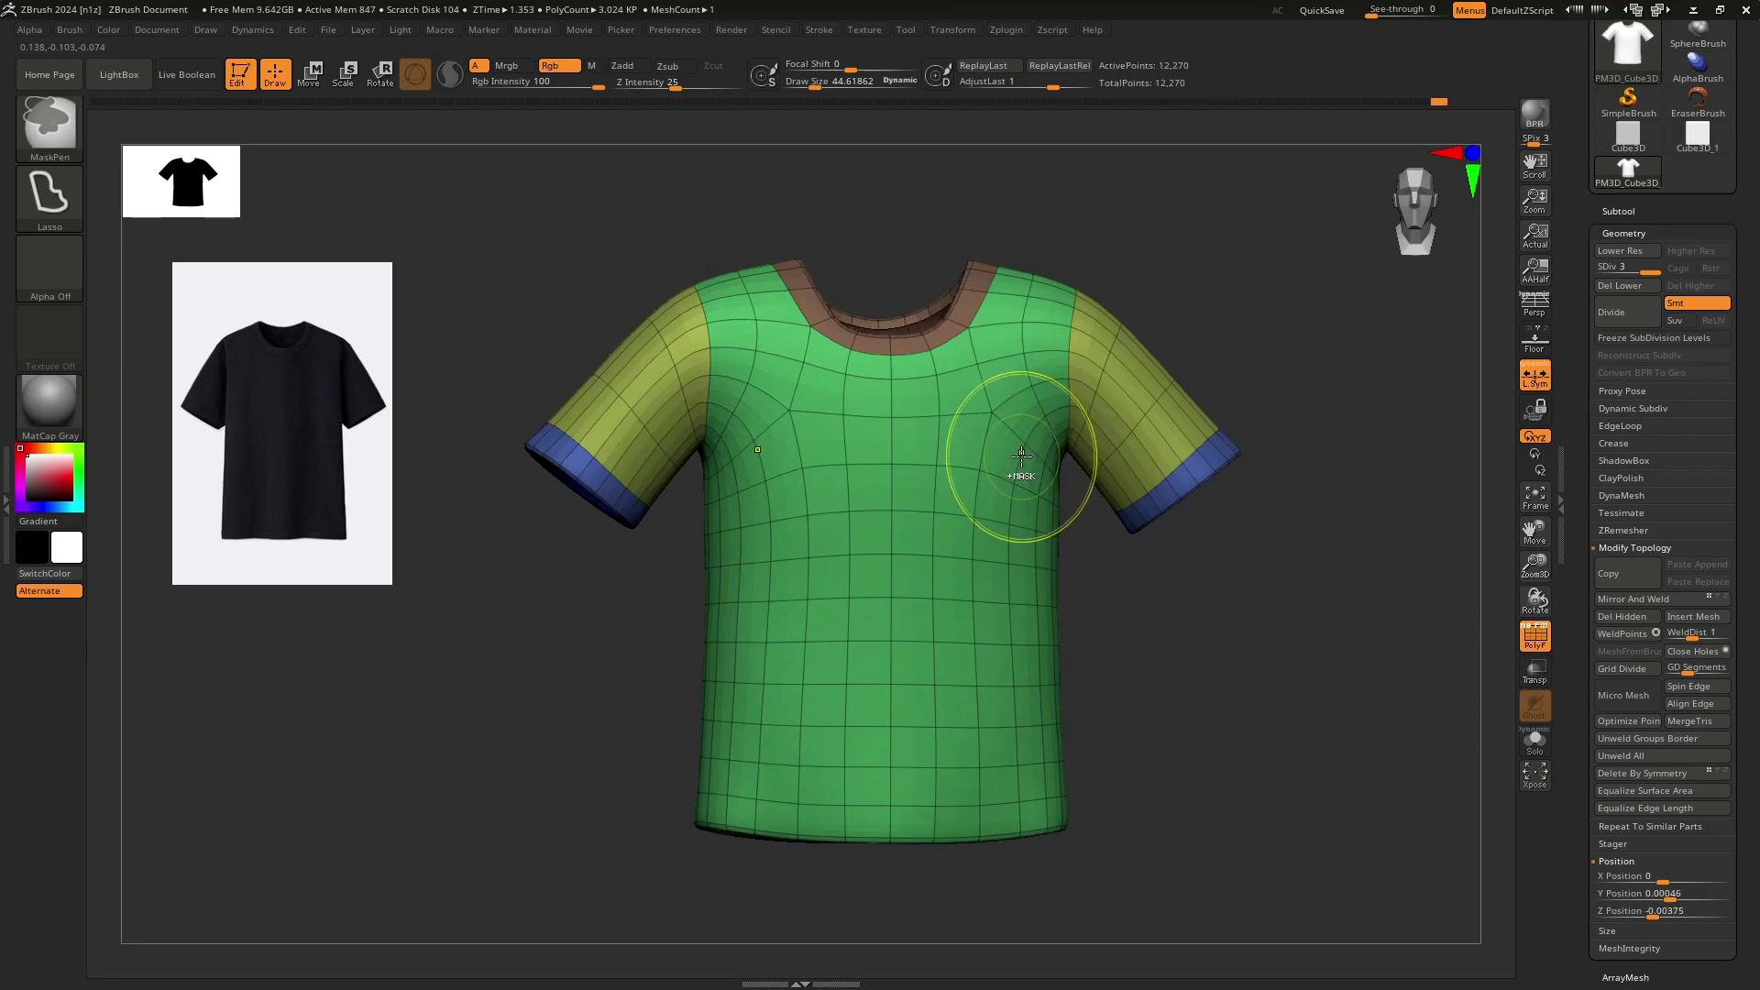
Hide the polyframe and set the sculpting brush's draw size to about 42.
key("shift+f")
mouse_move(974, 455)
right_mouse_down()
mouse_move(943, 432)
mouse_move(1030, 444)
mouse_move(1064, 317)
right_mouse_up()
right_click_drag(1063, 316, 1048, 413)
key("s")
left_click_drag(1064, 427, 1060, 427)
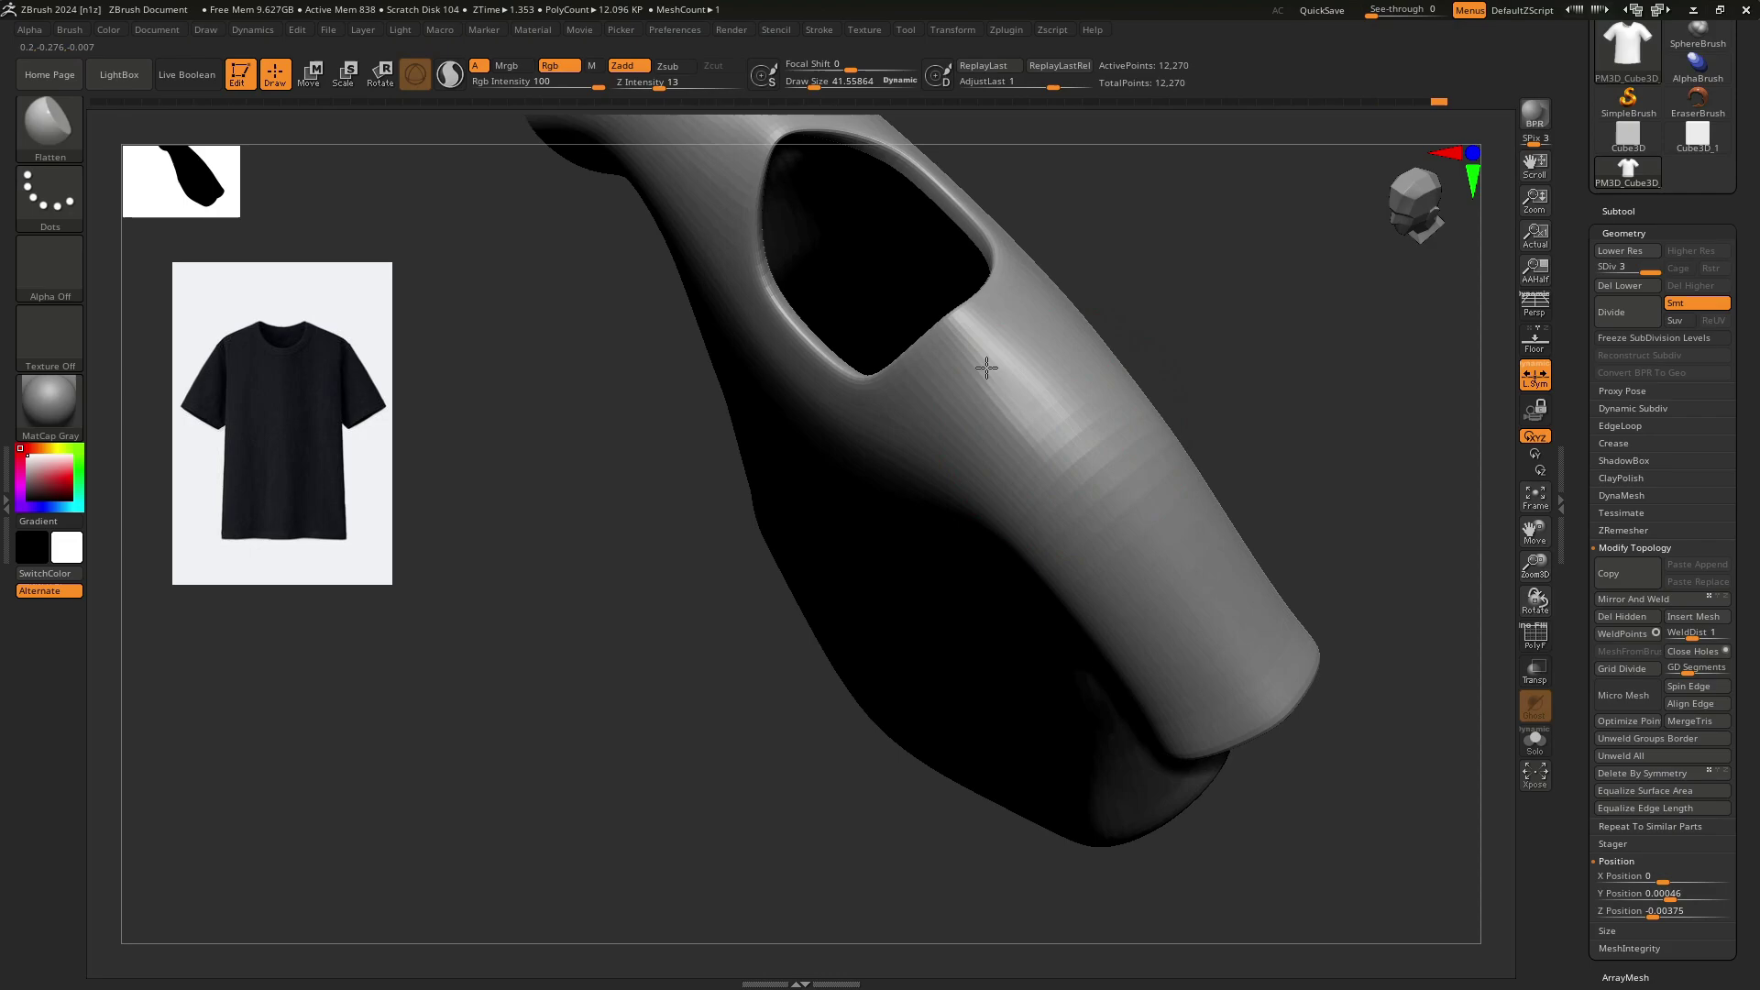
mouse_move(1031, 433)
right_mouse_down()
mouse_move(1057, 361)
mouse_move(931, 499)
mouse_move(845, 531)
mouse_move(843, 689)
right_mouse_up()
key("s")
key("s")
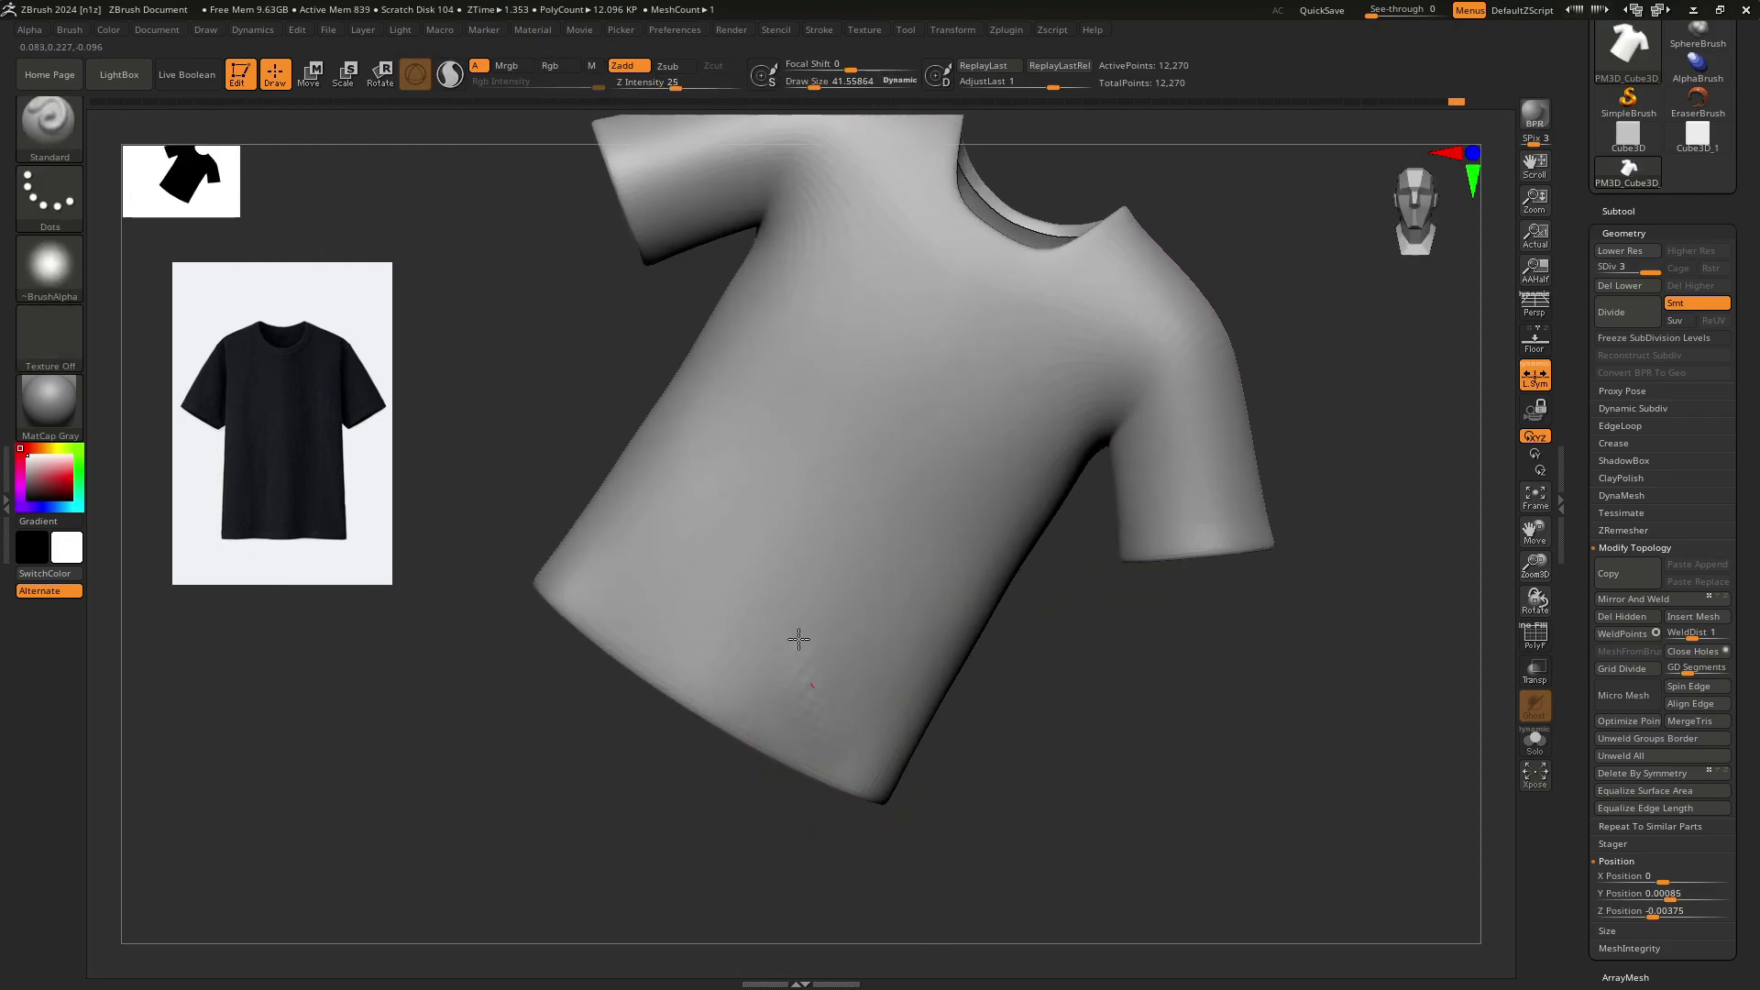
Build up a diagonal fold across the shirt's lower front with ClayBuildup at a draw size of about 48, smoothing it.
right_click_drag(888, 481, 887, 582)
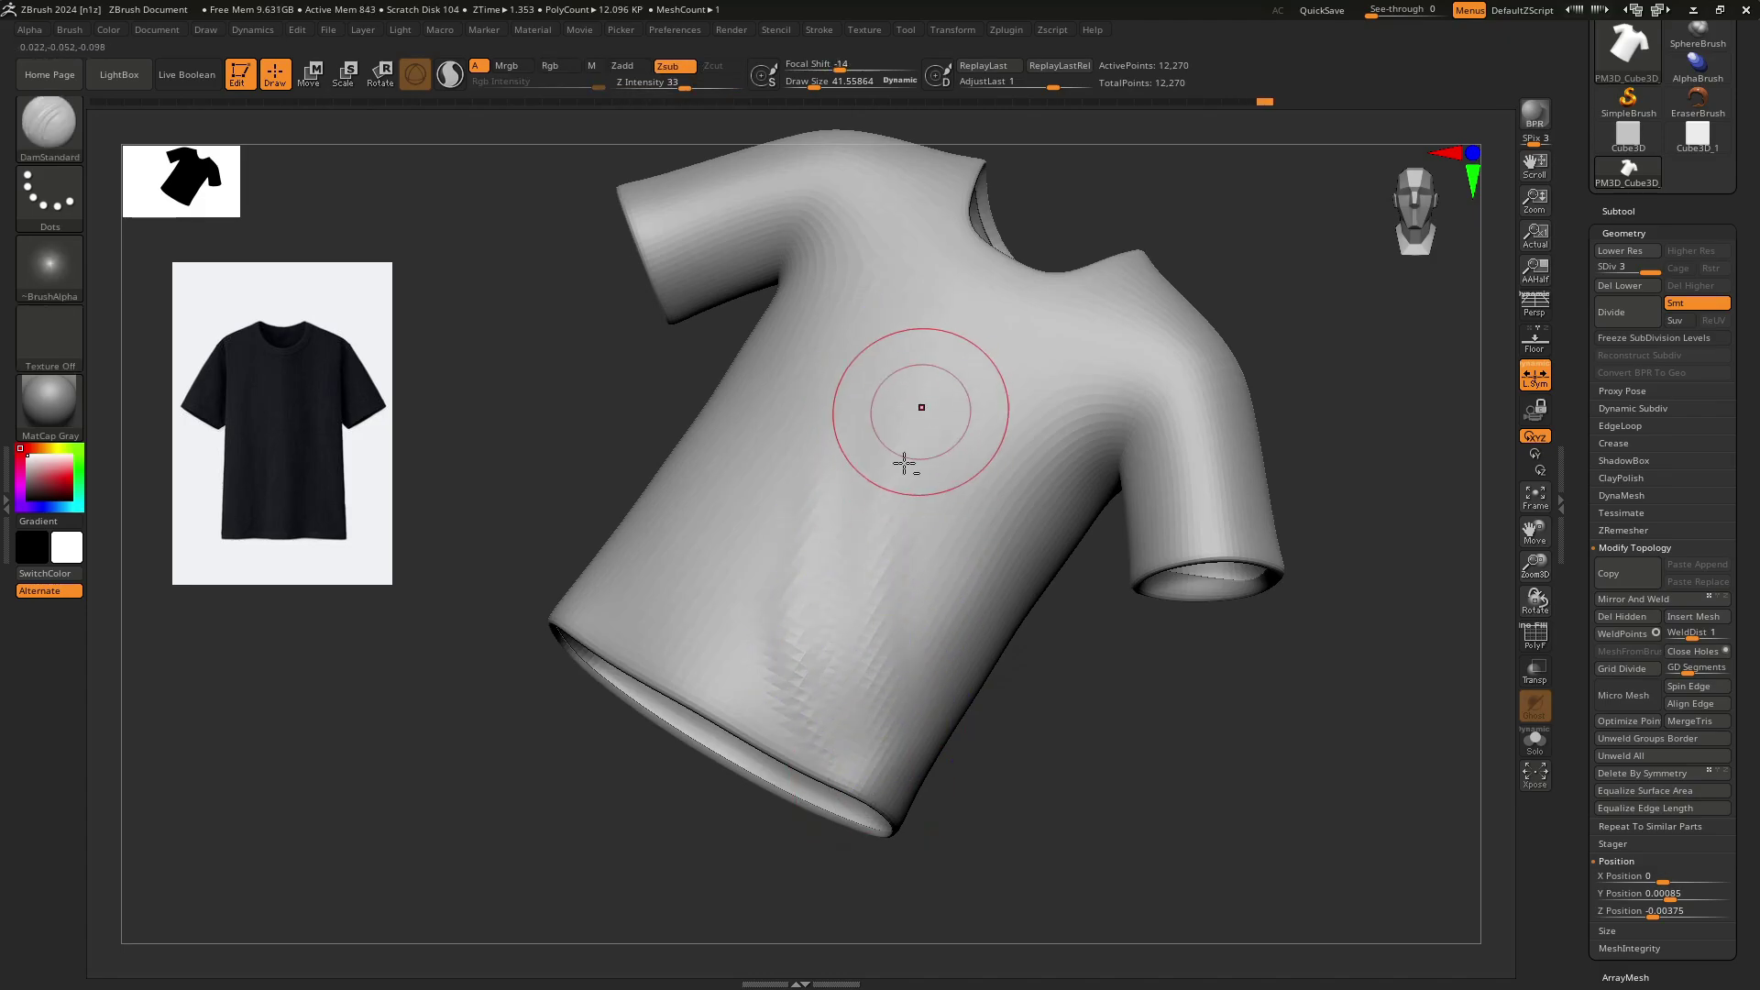
right_click_drag(904, 463, 853, 412)
mouse_move(852, 413)
right_mouse_down("ctrl")
mouse_move(832, 507)
mouse_move(811, 440)
right_mouse_up("ctrl")
right_click_drag(812, 440, 827, 461)
key("s")
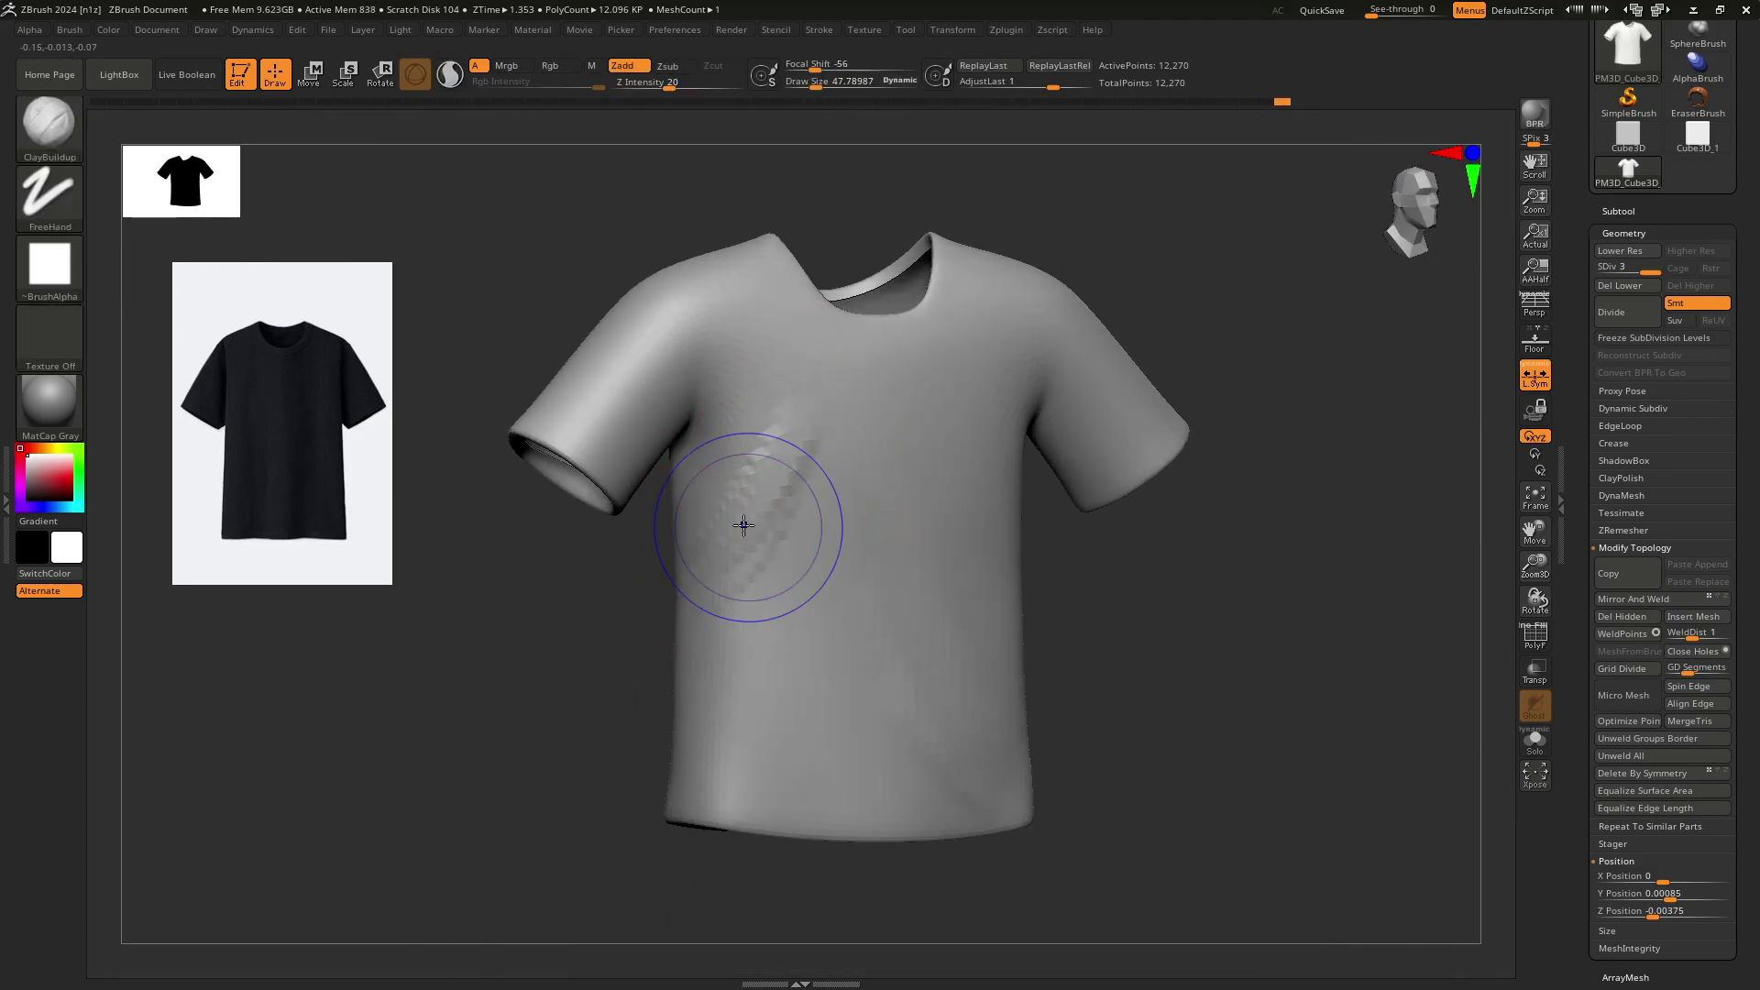
left_click_drag(744, 525, 787, 458, "shift")
left_click_drag(715, 674, 866, 449)
left_click_drag(848, 486, 785, 602, "shift")
left_click_drag(719, 673, 866, 449)
left_click_drag(861, 458, 840, 511, "shift")
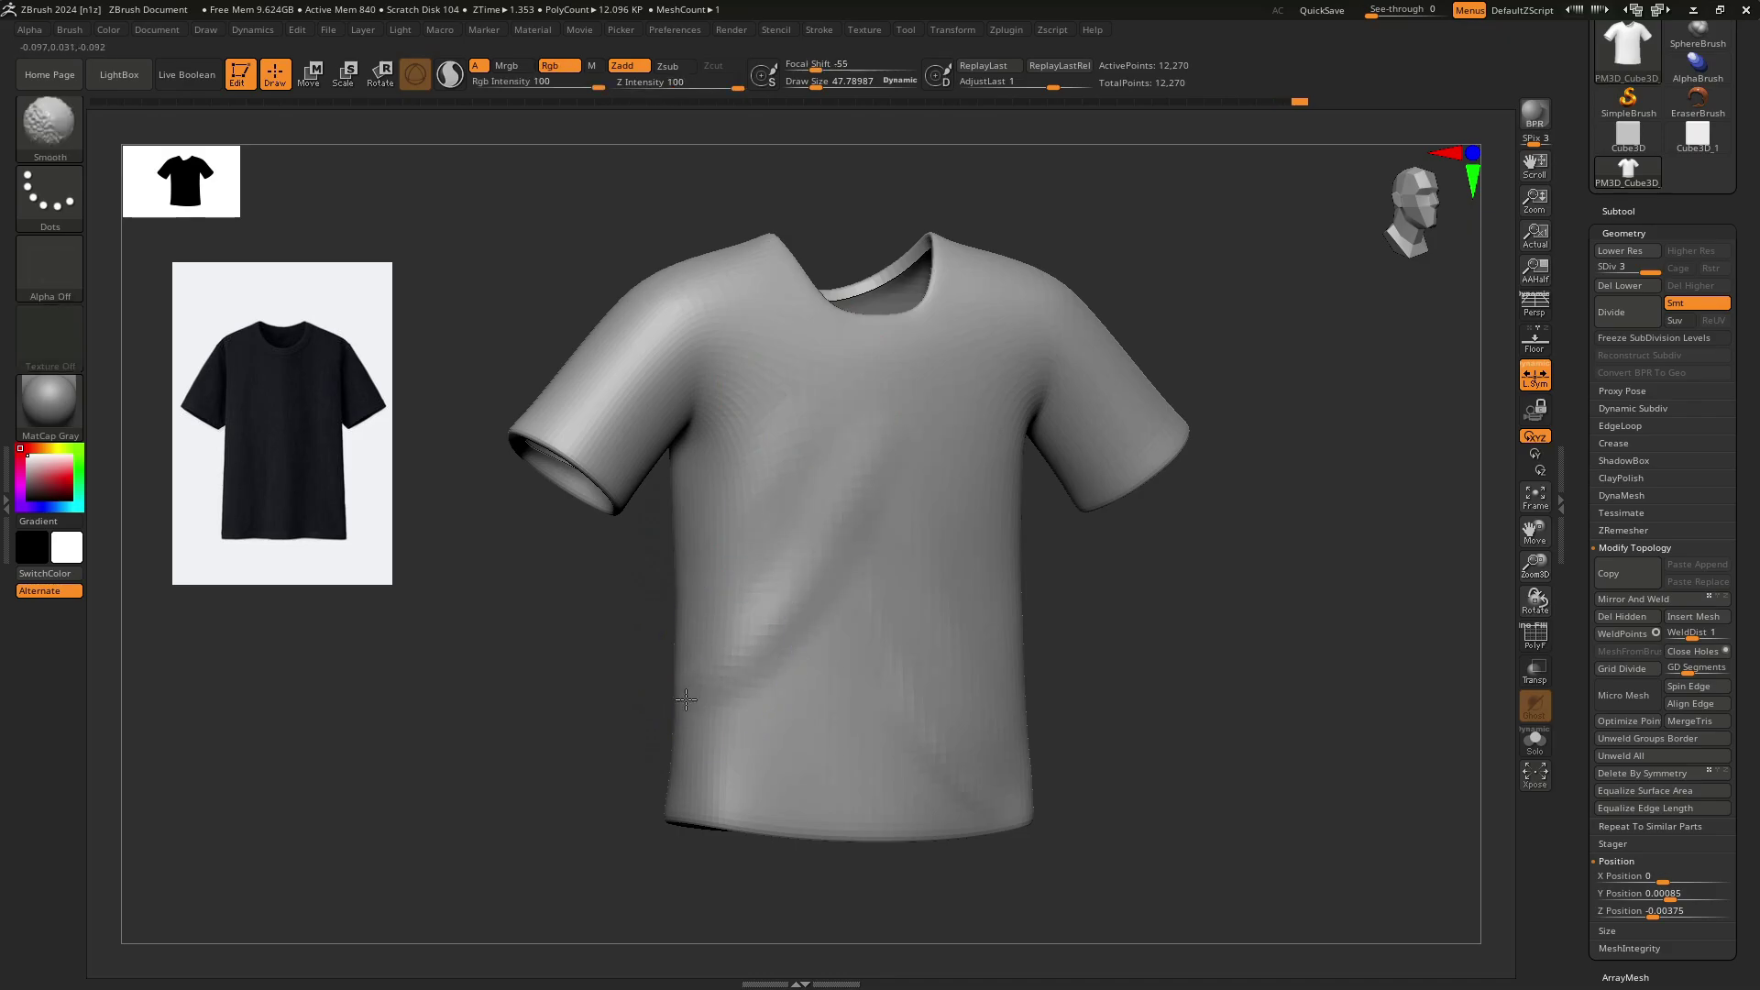
Refine the diagonal fold near the front hem with the Pinch brush and smooth it at a draw size of about 62.
right_click_drag(755, 718, 862, 486)
key("b")
key("p")
key("i")
left_click_drag(885, 446, 887, 446)
mouse_move(887, 446)
right_mouse_down()
mouse_move(829, 431)
mouse_move(991, 394)
mouse_move(937, 380)
mouse_move(944, 396)
right_mouse_up()
key("shift")
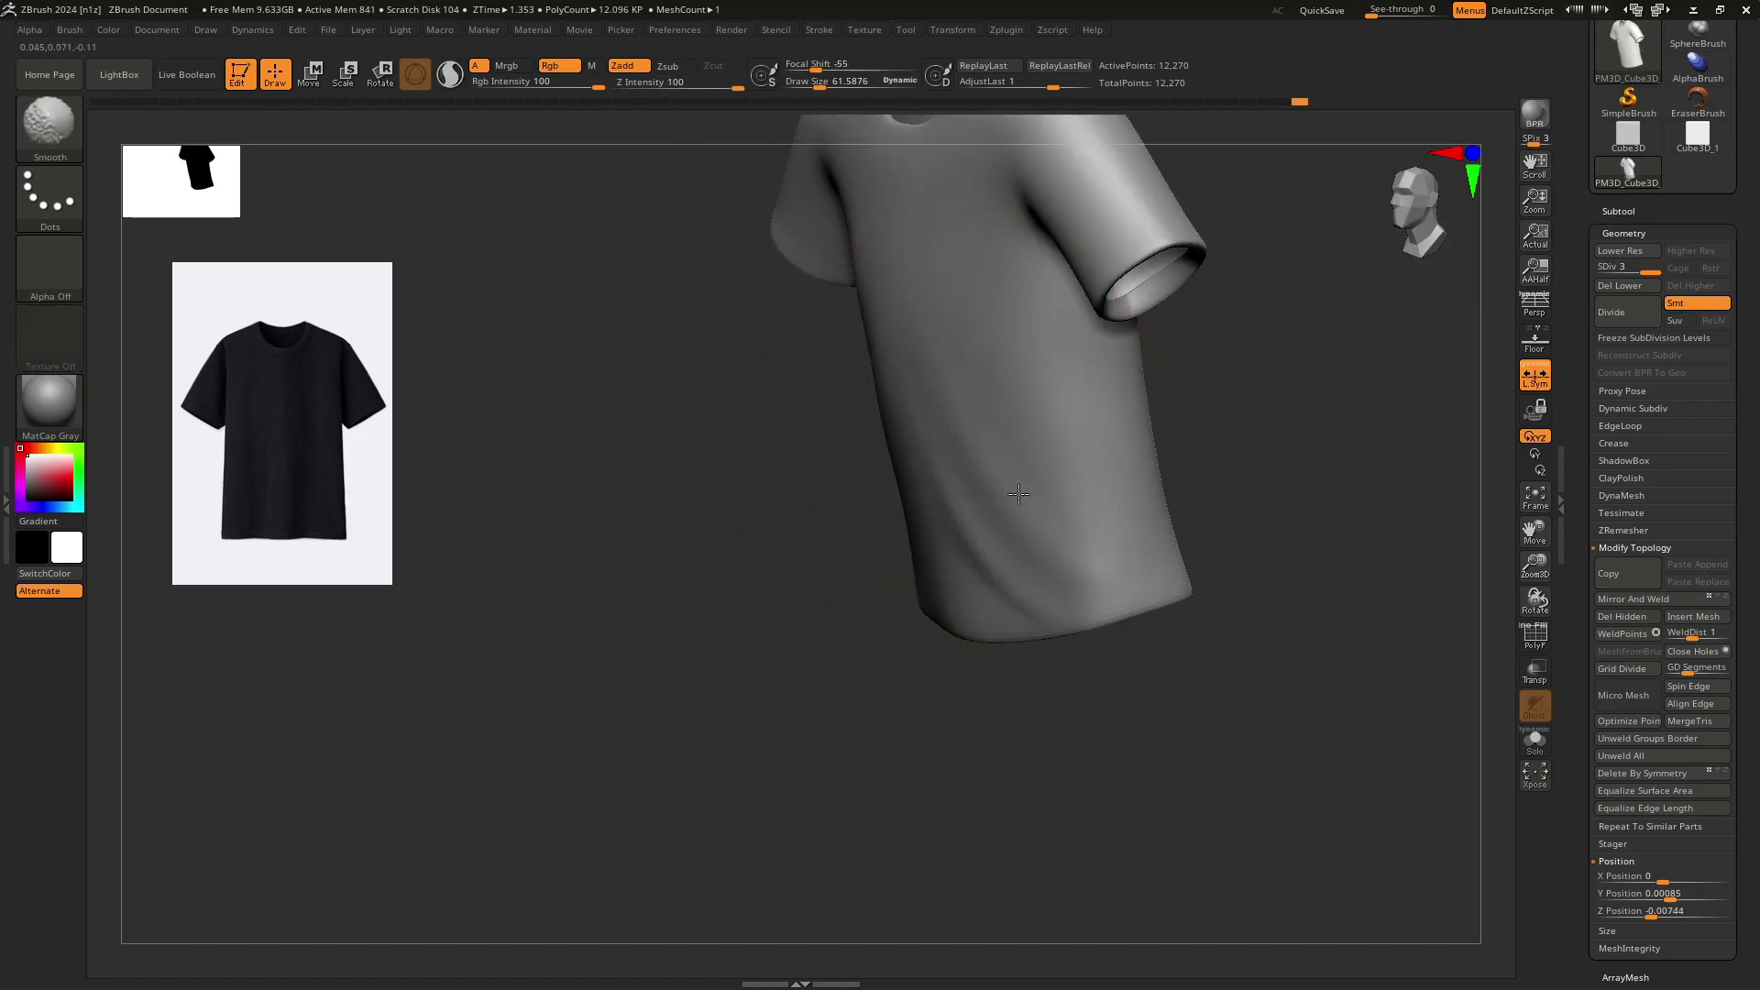
left_click_drag(1069, 505, 994, 397, "shift")
Sculpt a shallow crease along the front armhole seam at a draw size of about 15.
mouse_move(990, 340)
right_mouse_down("alt")
mouse_move(926, 477)
mouse_move(959, 464)
right_mouse_up("alt")
key("s")
left_click_drag(959, 464, 927, 464)
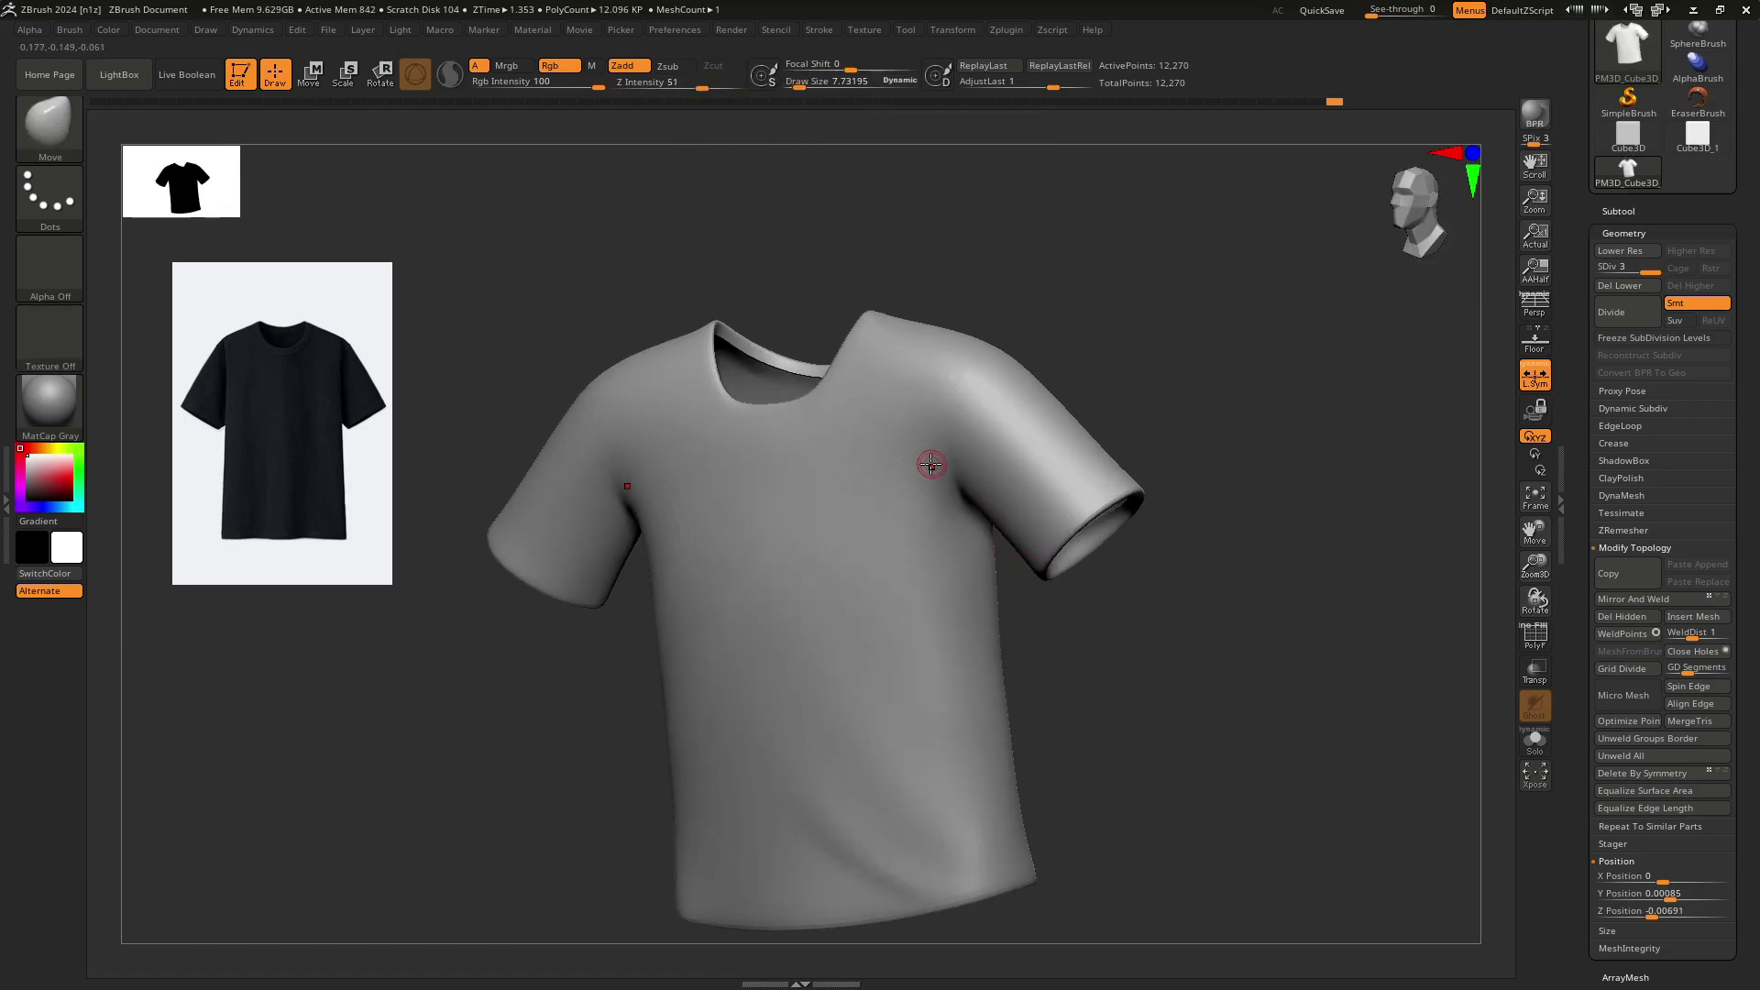
right_click_drag(927, 464, 945, 483, "ctrl")
key("s")
left_click_drag(944, 483, 950, 483)
right_click_drag(949, 484, 980, 516)
key("b")
key("s")
key("t")
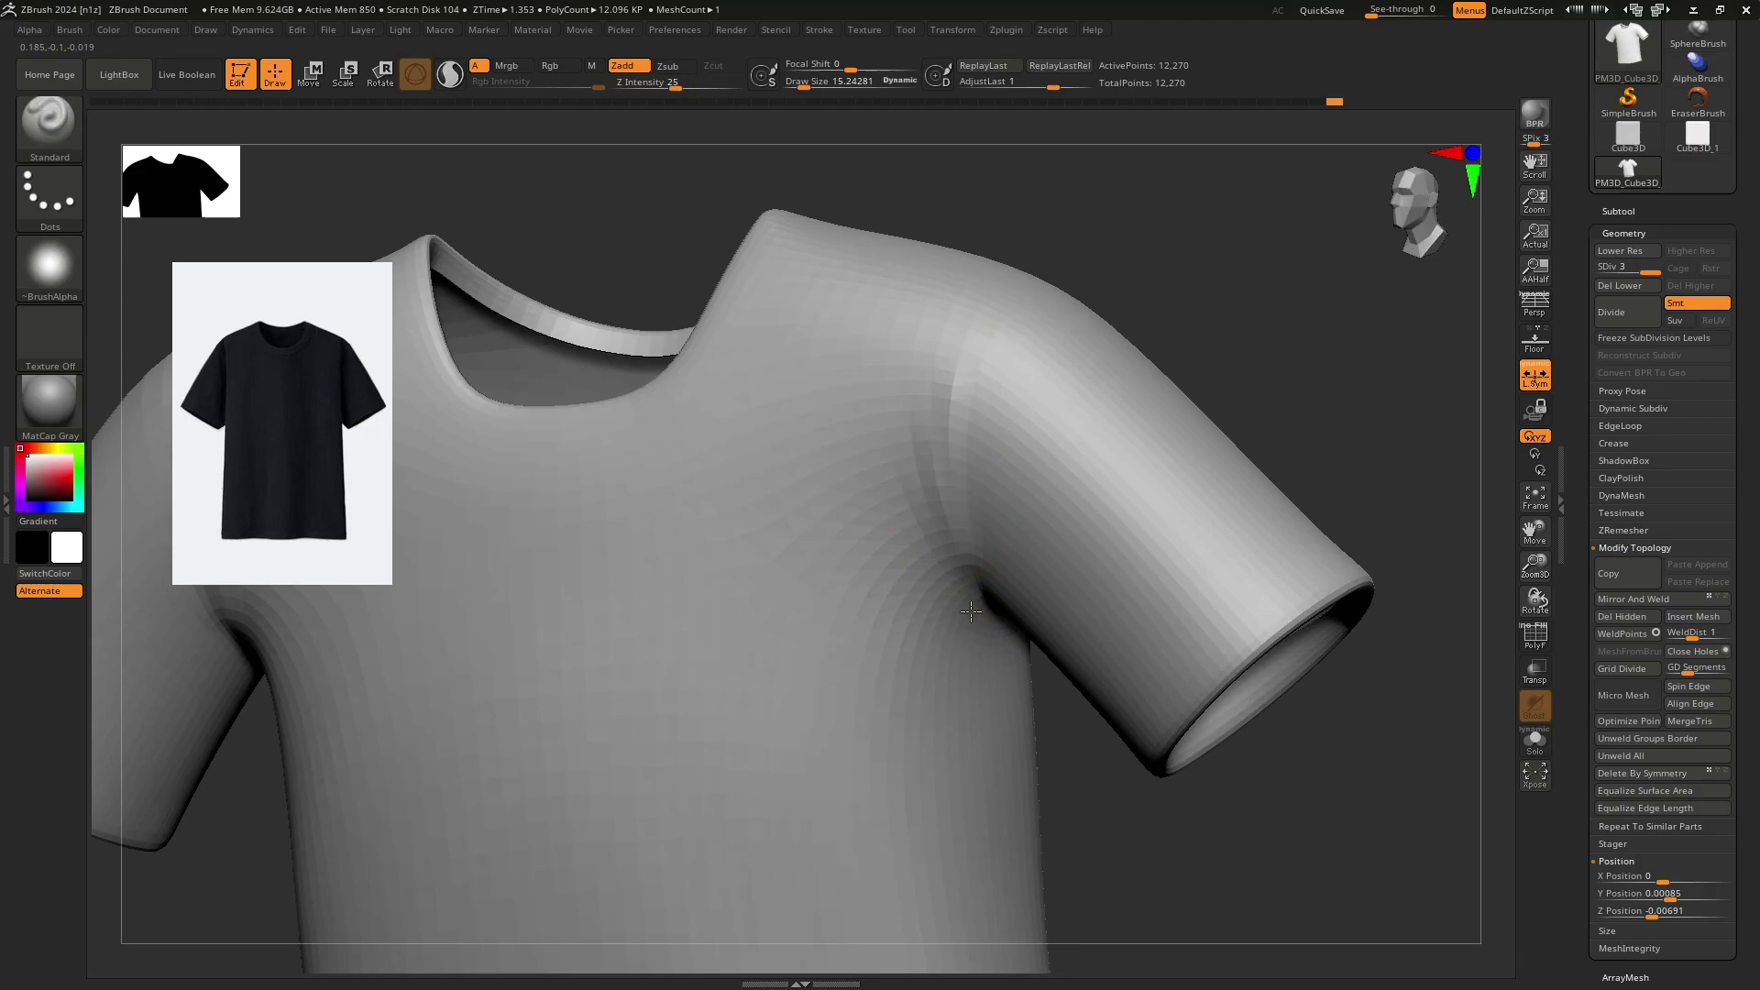
Carve a crease from the front armpit up toward the chest with DamStandard and smooth it.
key("b")
key("d")
key("s")
mouse_move(971, 611)
left_mouse_down()
mouse_move(844, 408)
mouse_move(899, 339)
mouse_move(884, 358)
left_mouse_up()
right_click_drag(961, 442, 1019, 478)
left_click_drag(917, 500, 972, 541, "shift")
Work the back below the armpit with ClayBuildup and smooth the area at a draw size of about 36.
right_click_drag(1097, 449, 1063, 413, "ctrl")
right_click_drag(1064, 412, 903, 491, "shift")
mouse_move(903, 491)
right_mouse_down("ctrl")
mouse_move(911, 514)
mouse_move(921, 484)
right_mouse_up("ctrl")
key("b")
key("c")
key("b")
key("shift")
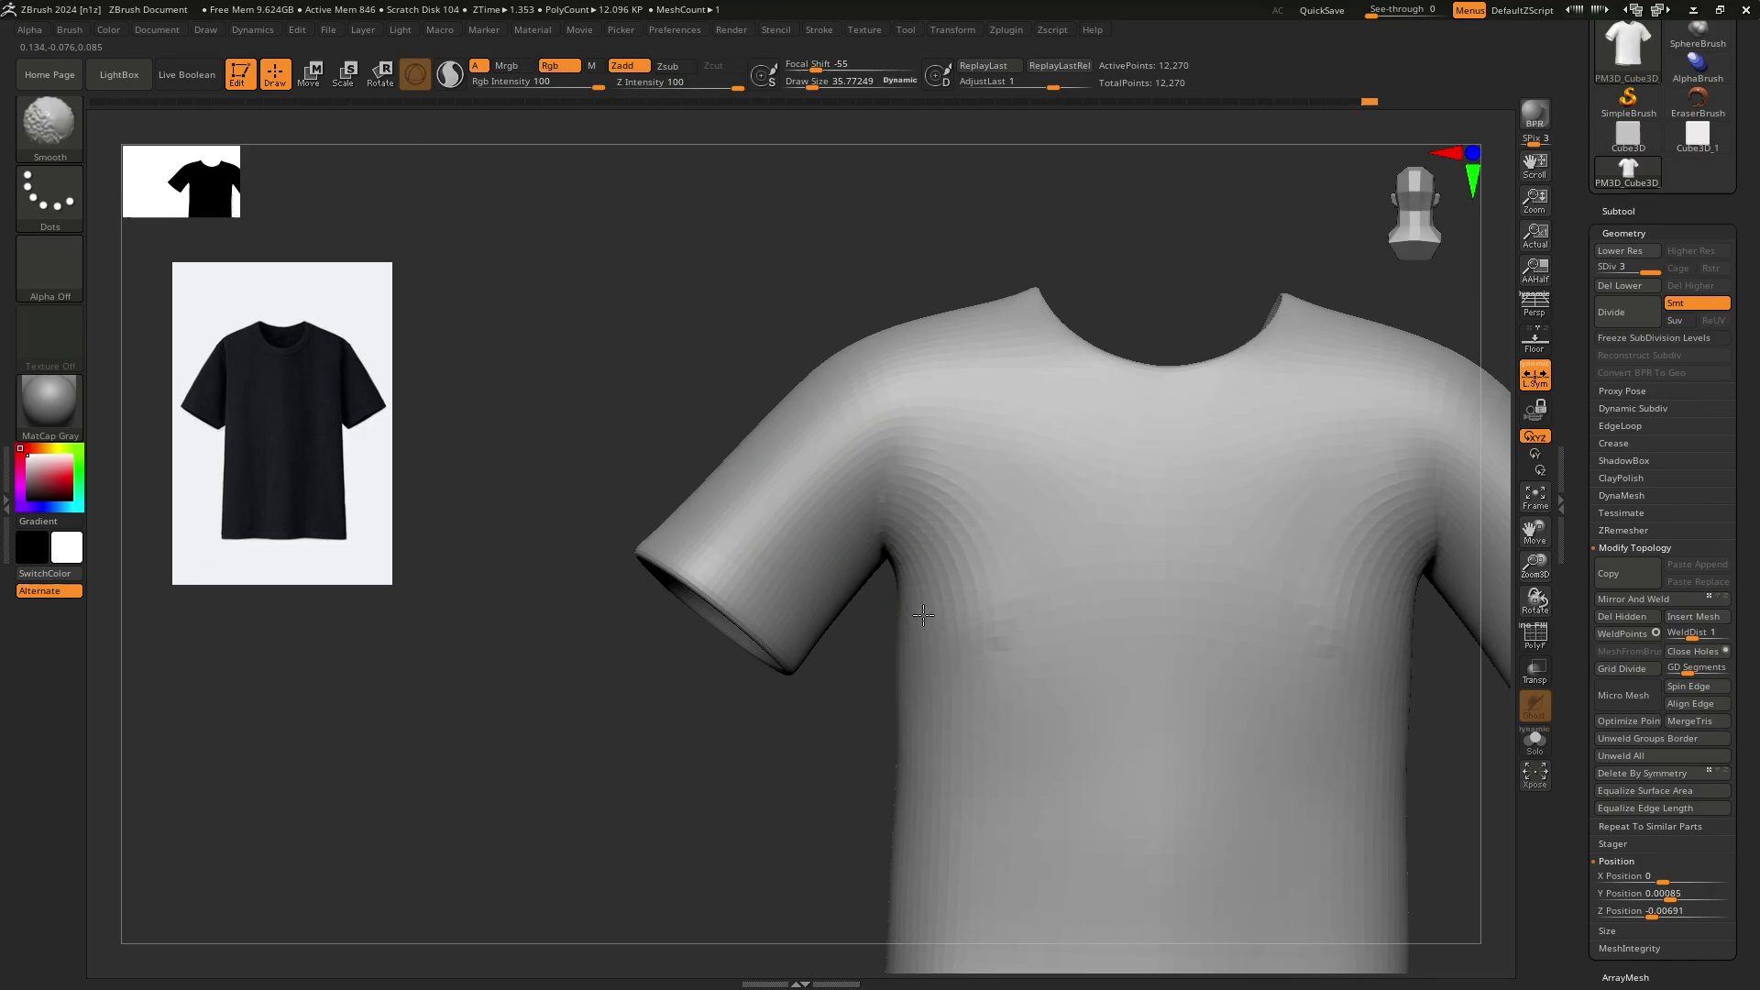
left_click_drag(923, 615, 927, 587, "shift")
Build up folds along one side of the back hem with ClayBuildup at a draw size of about 23 and smooth them.
mouse_move(928, 587)
right_mouse_down("ctrl")
mouse_move(915, 514)
mouse_move(974, 597)
mouse_move(903, 514)
right_mouse_up("ctrl")
right_click_drag(903, 514, 896, 574, "ctrl")
key("bracketleft")
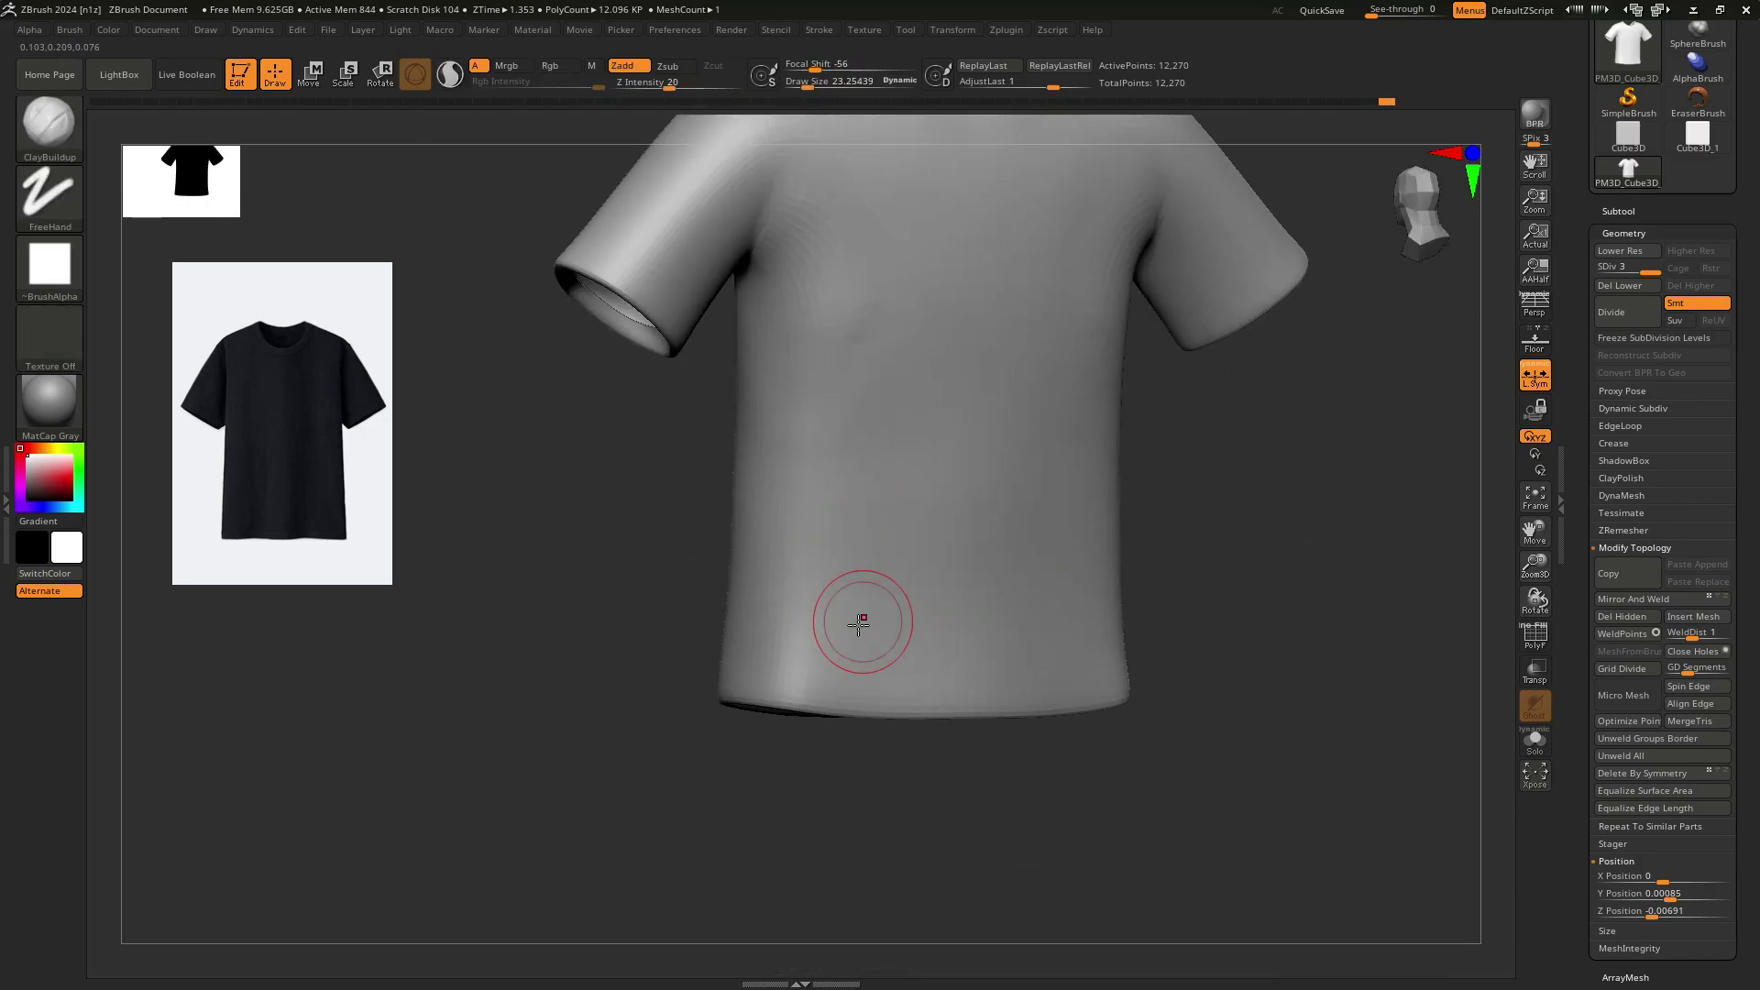
mouse_move(849, 636)
left_mouse_down()
mouse_move(794, 675)
mouse_move(791, 660)
left_mouse_up()
right_click_drag(791, 660, 887, 621)
left_click_drag(888, 621, 762, 654, "shift")
Sculpt and smooth folds across the rest of the lower back with the Standard brush at a draw size of about 26.
right_click_drag(907, 545, 1123, 627)
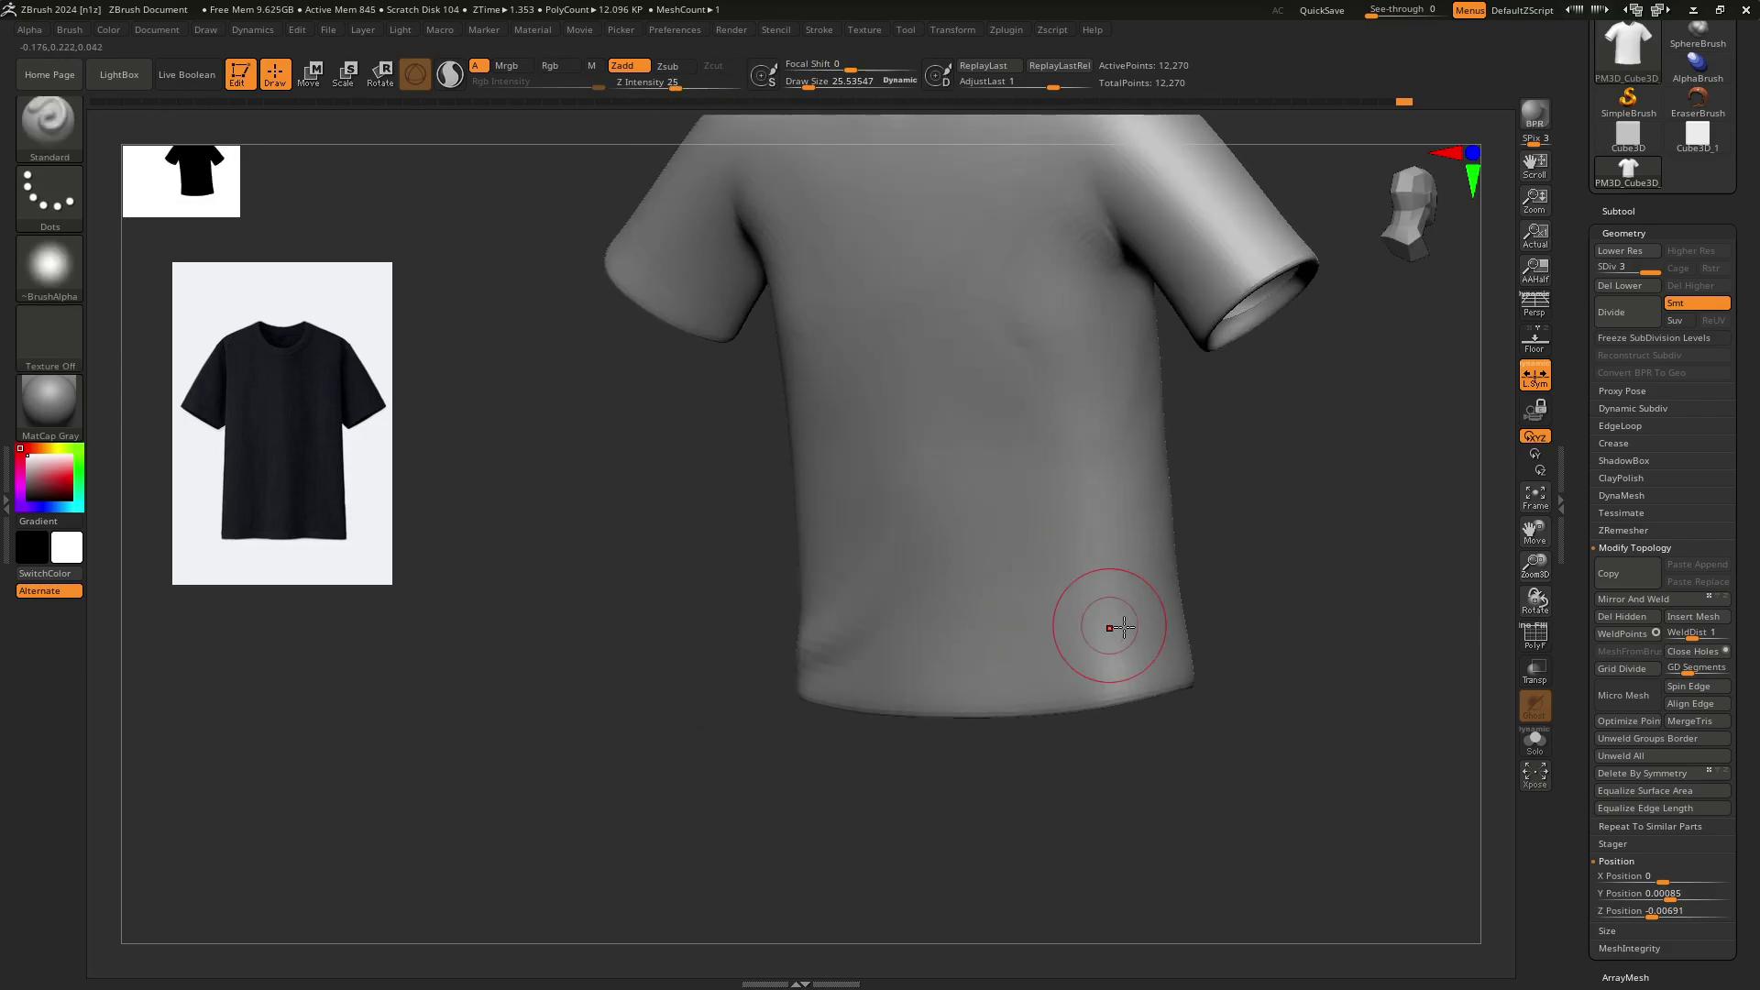
left_click_drag(1051, 674, 1029, 625, "shift")
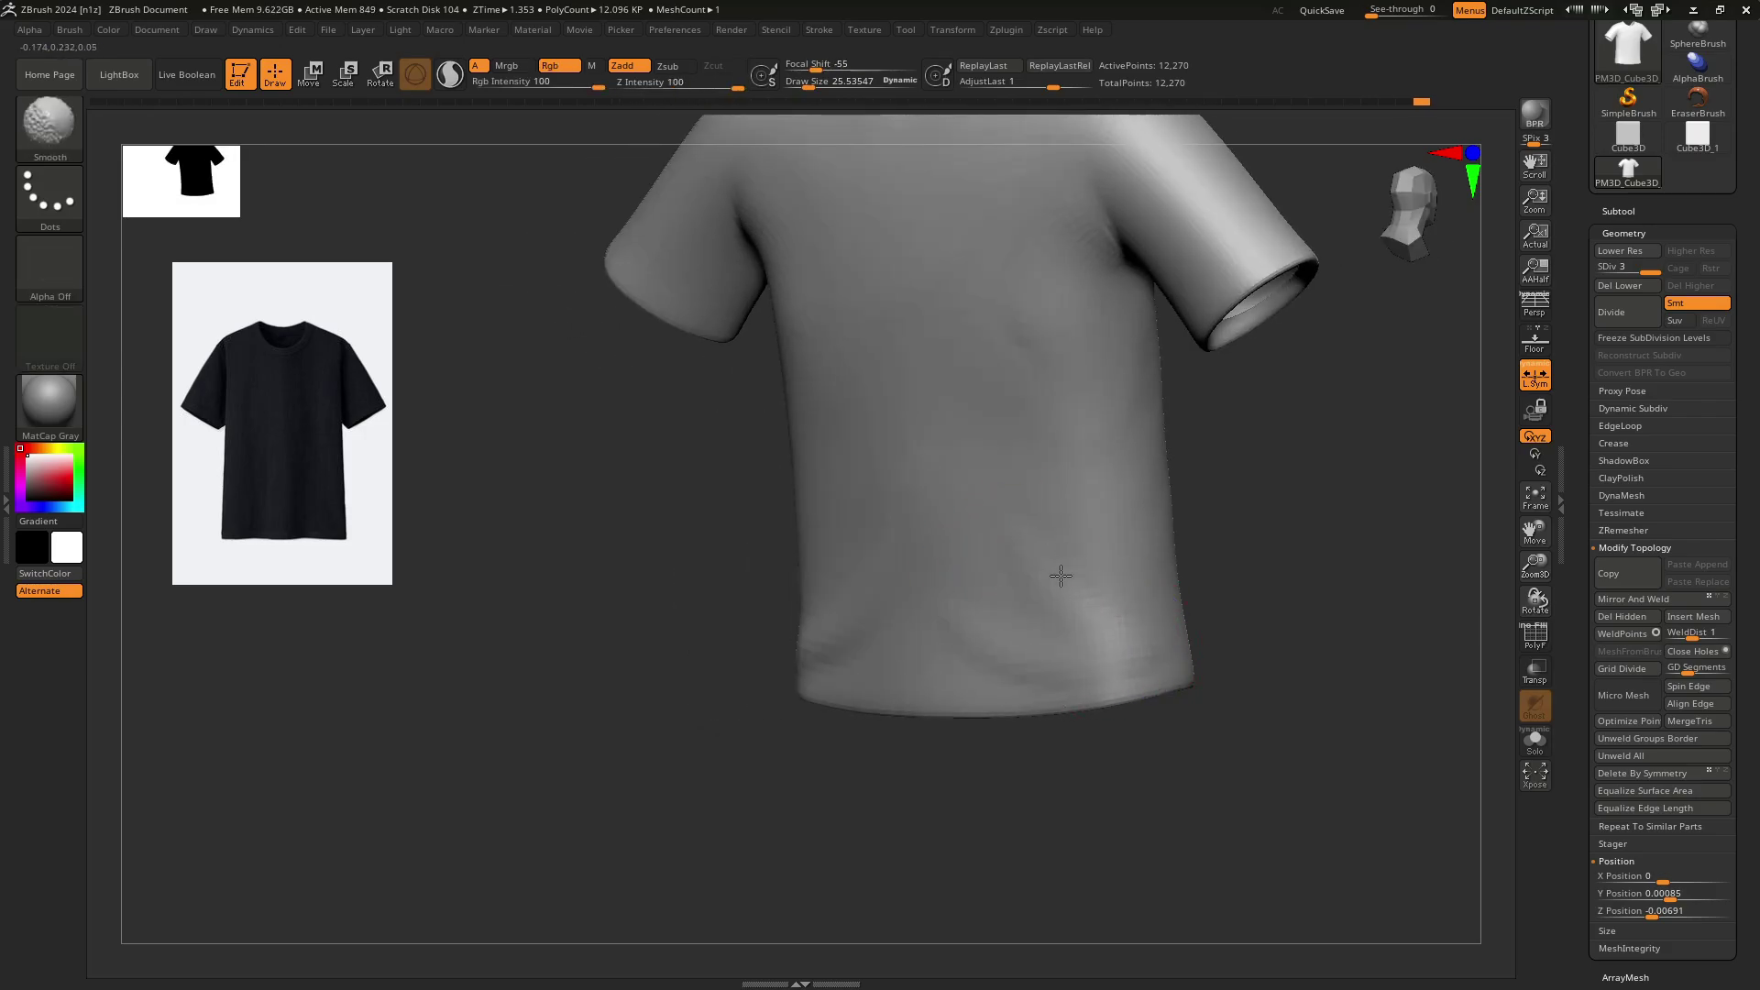
right_click_drag(899, 598, 867, 666)
left_click_drag(827, 676, 927, 625, "shift")
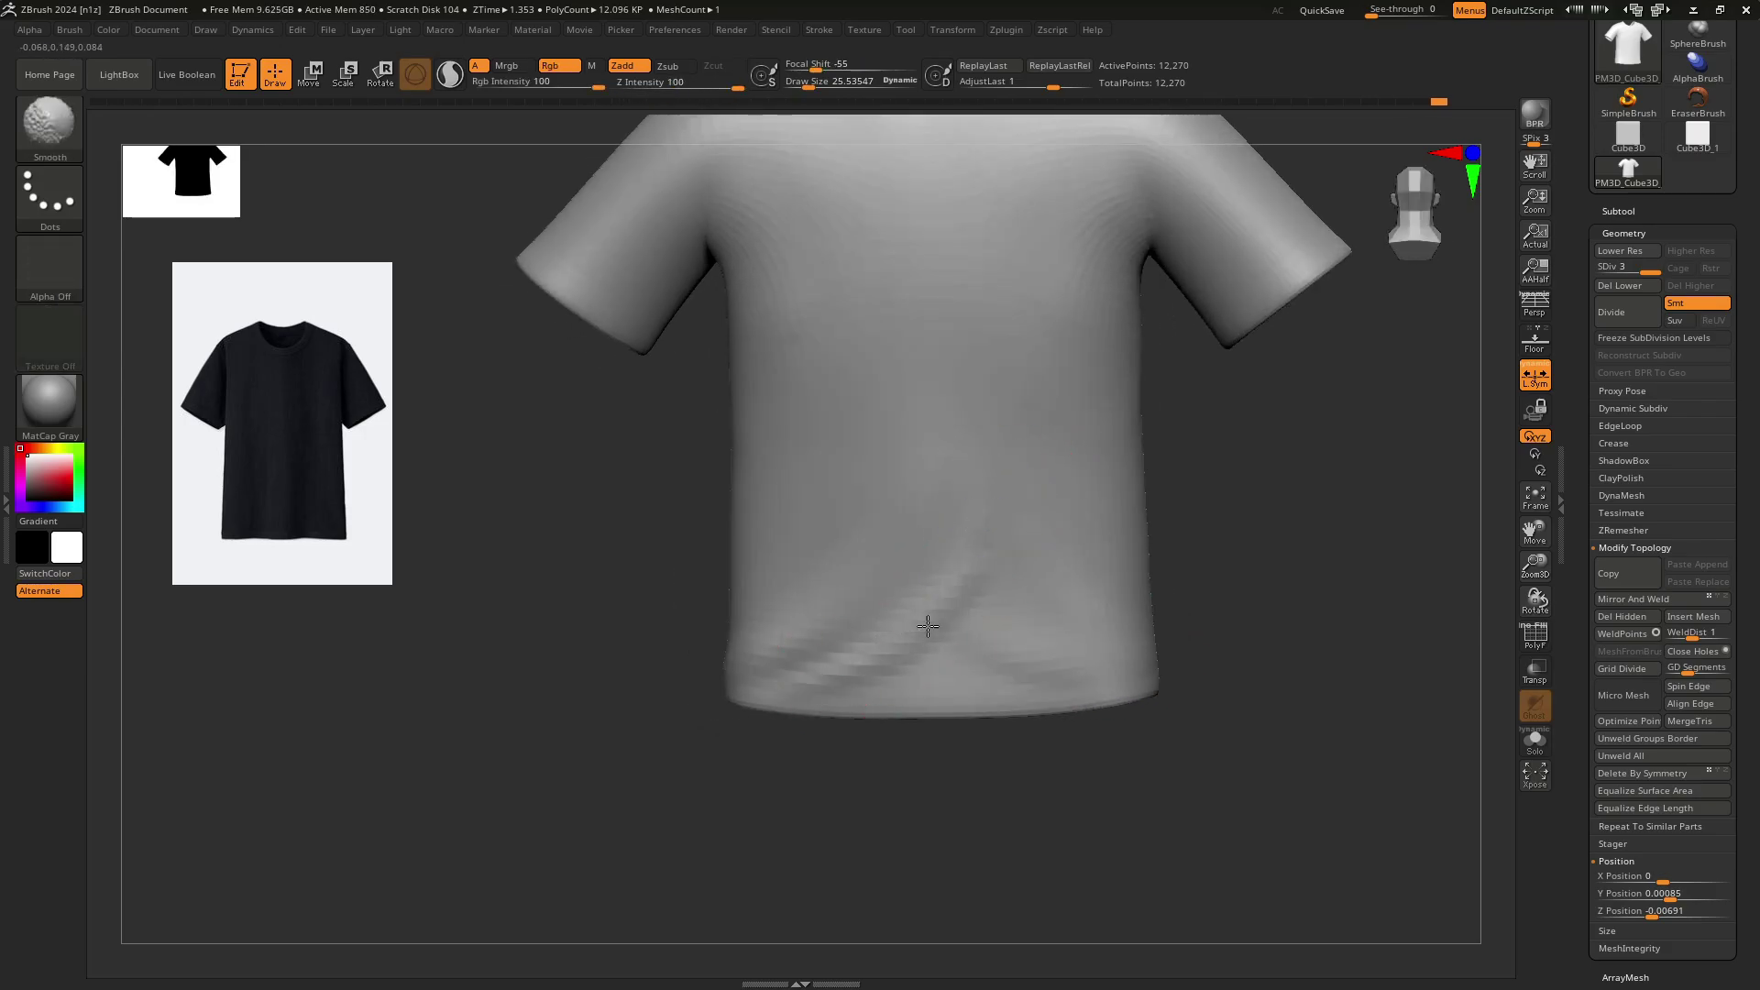
mouse_move(768, 680)
left_mouse_down()
mouse_move(947, 523)
mouse_move(974, 451)
left_mouse_up()
Build up a broad diagonal fold on the side of the back with ClayBuildup at a draw size of about 54, smoothing it.
mouse_move(928, 514)
right_mouse_down()
mouse_move(895, 562)
mouse_move(962, 569)
right_mouse_up()
key("s")
left_click_drag(897, 456, 924, 455)
left_click_drag(800, 546, 908, 394)
right_click_drag(810, 480, 848, 477)
mouse_move(857, 412)
left_mouse_down("shift")
mouse_move(882, 365)
mouse_move(777, 509)
left_mouse_up("shift")
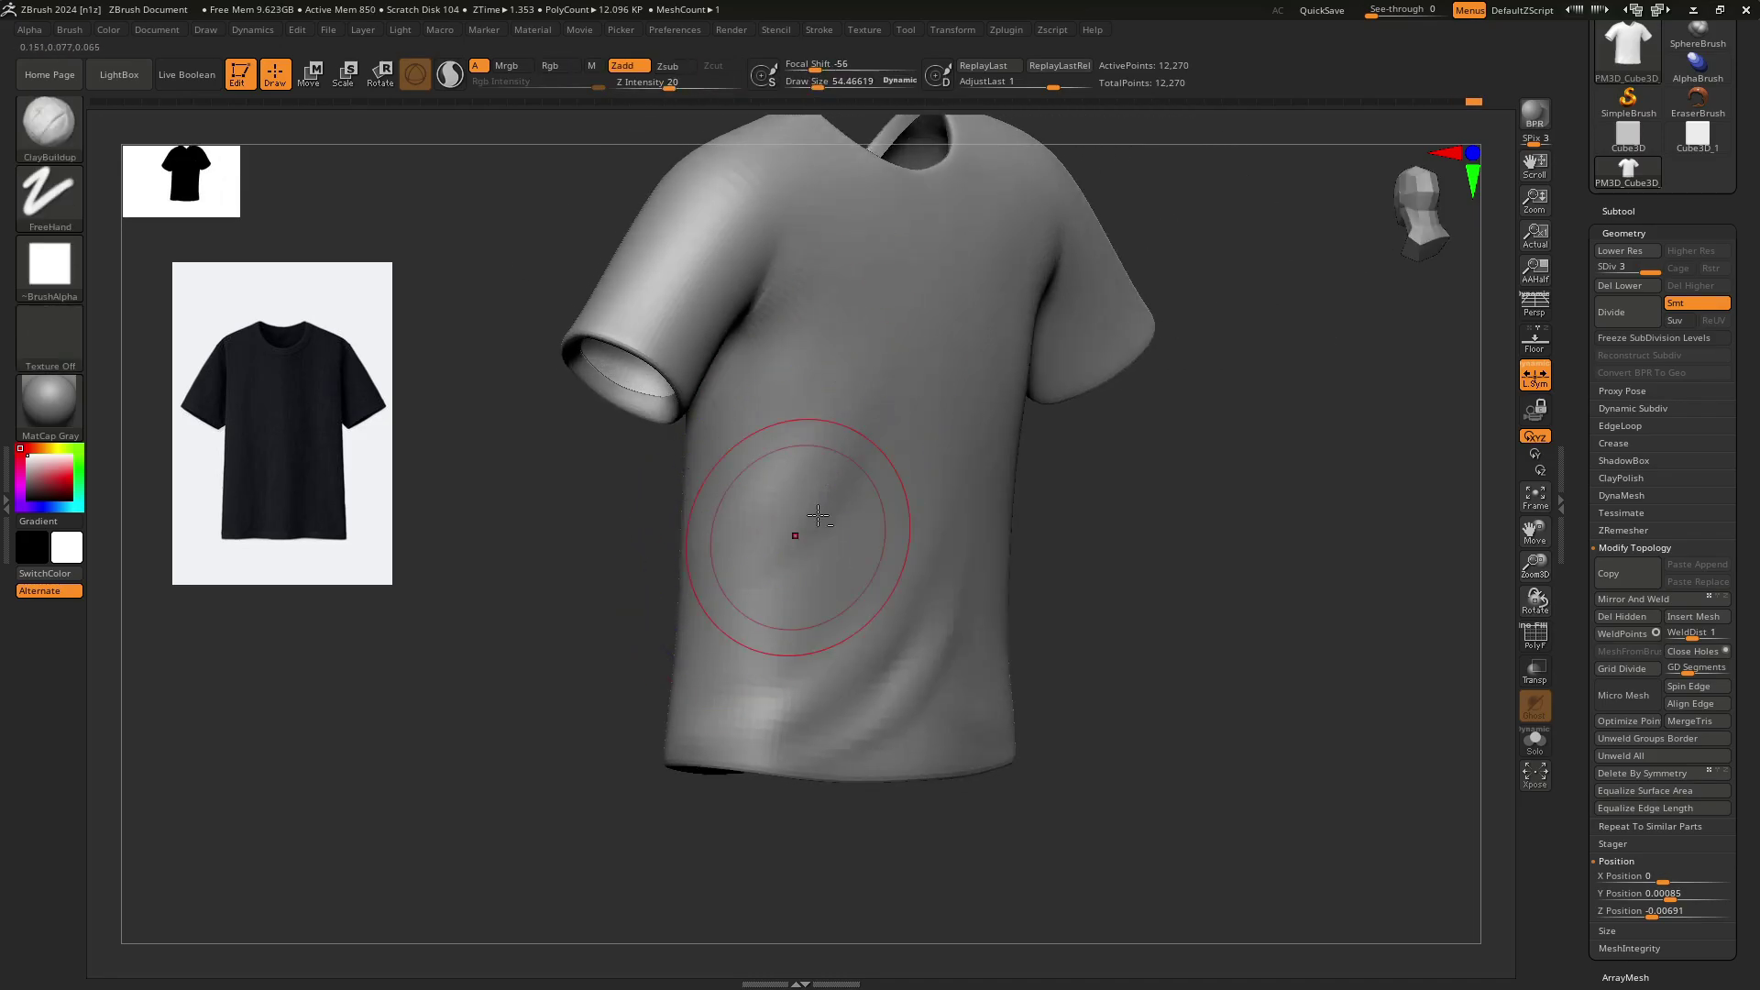
Sculpt folds running from the back armpit across the upper back and smooth them at a draw size of about 54.
right_click_drag(798, 531, 733, 543)
left_click_drag(819, 486, 681, 423)
key("b")
key("d")
key("s")
key("ctrl+z")
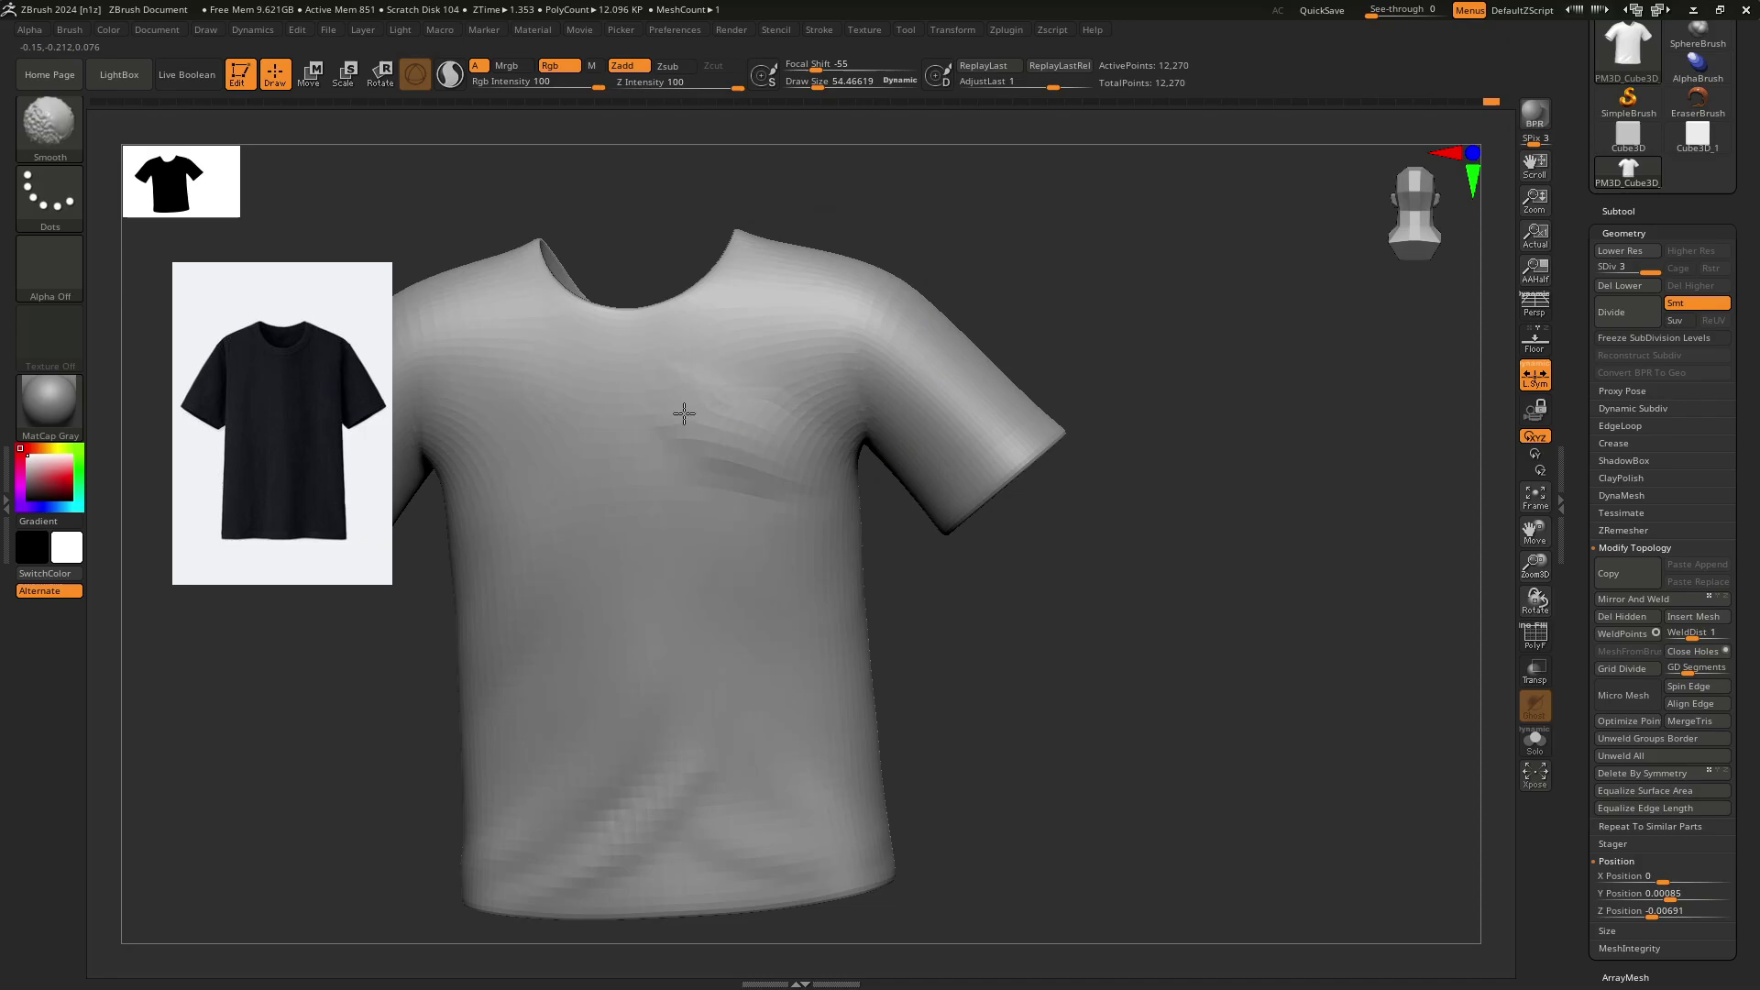
mouse_move(774, 335)
left_mouse_down("shift")
mouse_move(790, 424)
mouse_move(739, 390)
mouse_move(747, 452)
left_mouse_up("shift")
right_click_drag(746, 452, 755, 404, "ctrl")
right_click_drag(757, 477, 817, 477)
left_click_drag(733, 385, 766, 403, "shift")
Divide the T-shirt mesh to subdivision level 4 and smooth the fold on the upper back.
mouse_move(774, 448)
right_mouse_down("alt")
mouse_move(839, 477)
mouse_move(841, 524)
right_mouse_up("alt")
key("ctrl+d")
right_click_drag(807, 495, 862, 491)
left_click_drag(885, 468, 828, 453, "shift")
mouse_move(907, 652)
right_mouse_down()
mouse_move(890, 442)
mouse_move(980, 394)
right_mouse_up()
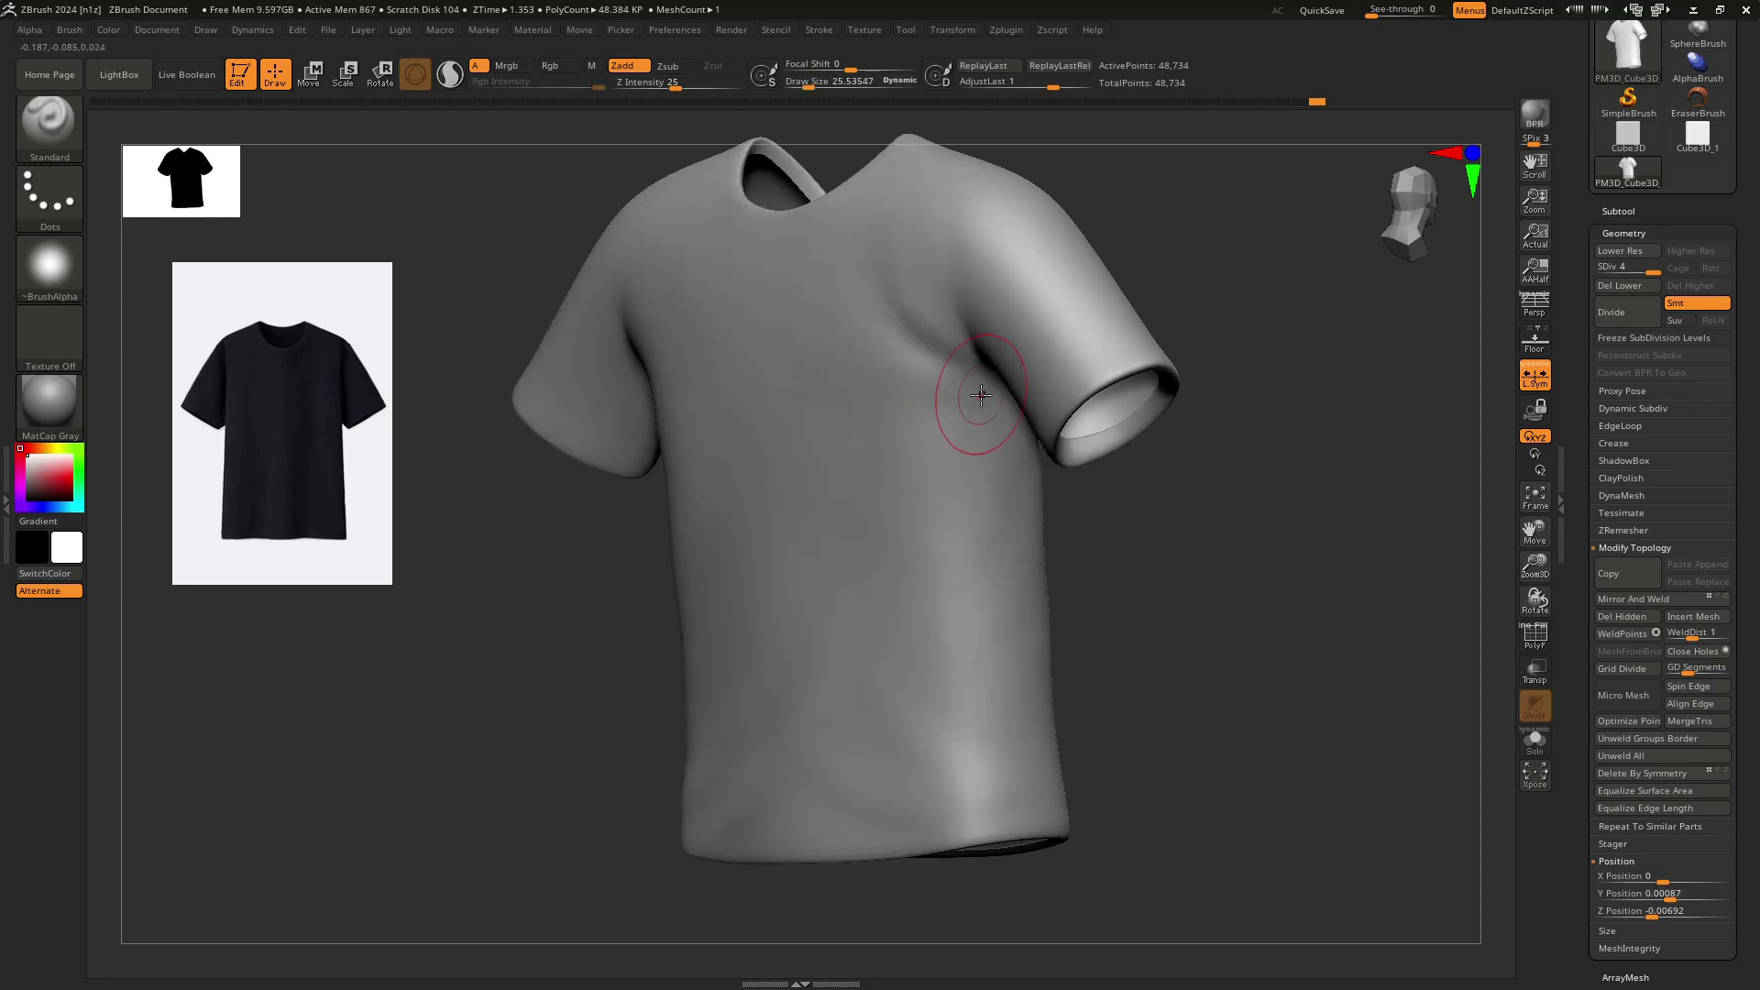
Sculpt creases radiating from the back armpit with the Standard brush at a draw size of about 26 and smooth them.
left_click_drag(871, 420, 848, 429)
mouse_move(871, 417)
left_mouse_down("shift")
mouse_move(971, 390)
mouse_move(891, 431)
left_mouse_up("shift")
right_click_drag(916, 417, 958, 404)
right_click_drag(958, 366, 953, 413, "ctrl")
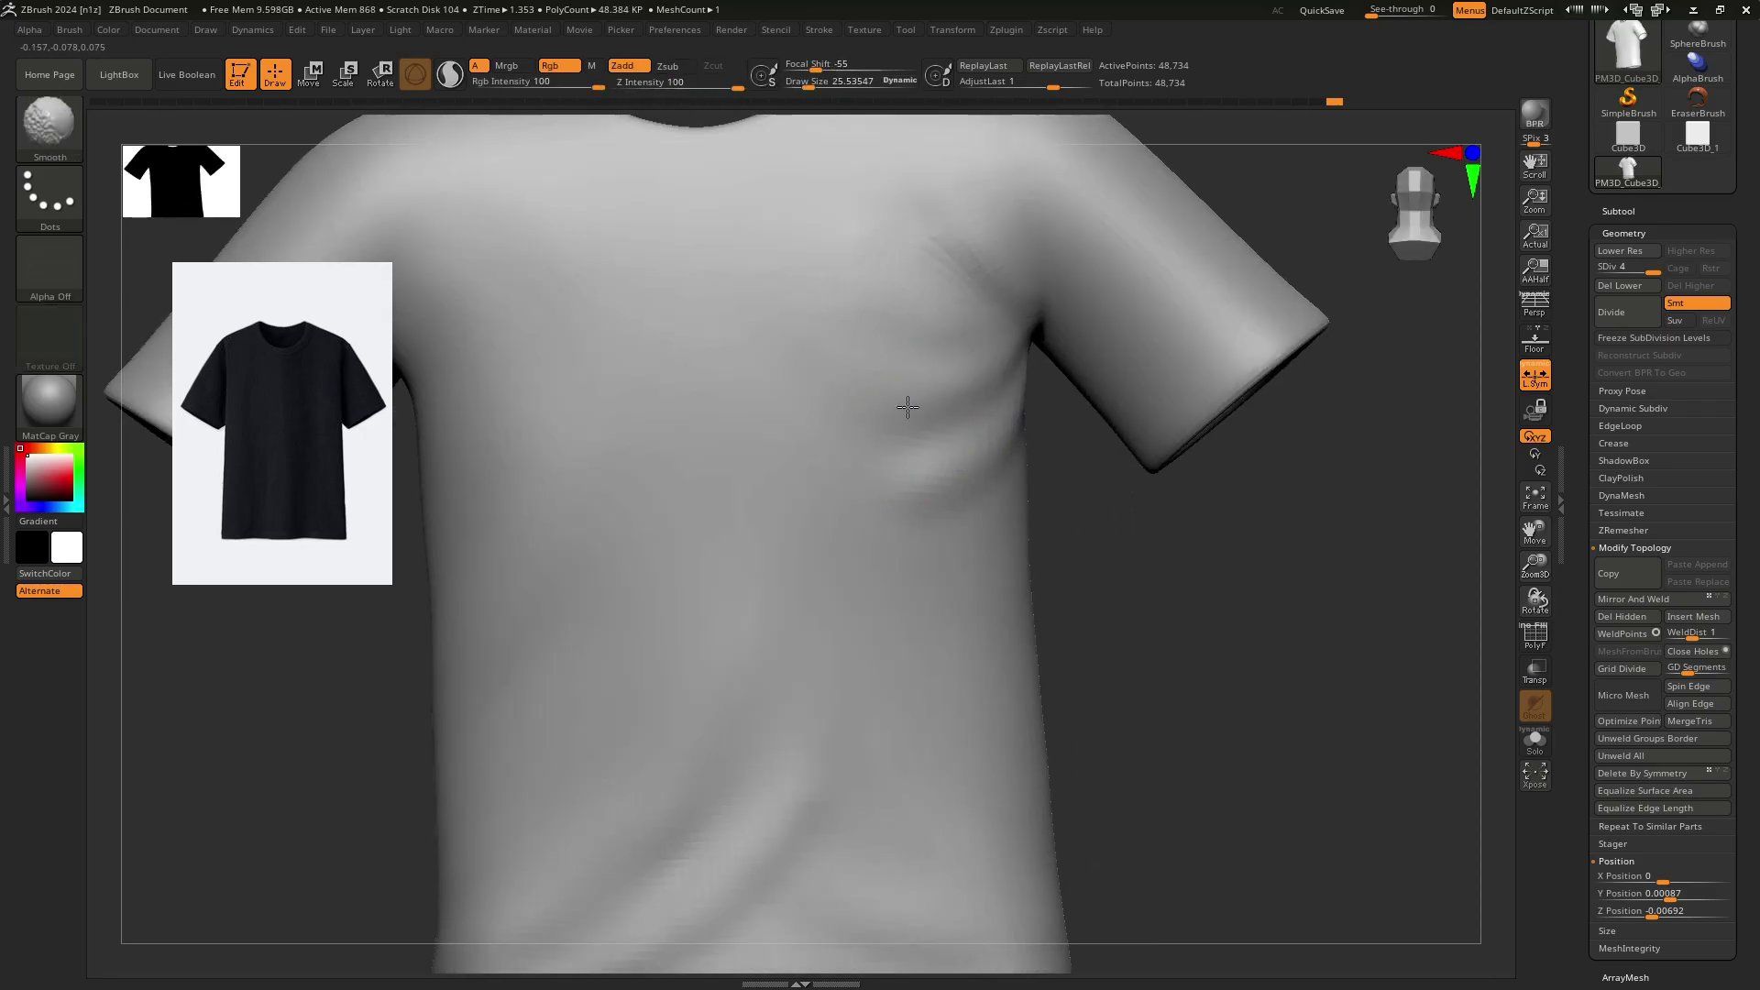
left_click_drag(907, 404, 866, 445, "shift")
Carve creases radiating from the opposite back armpit with DamStandard and smooth them.
right_click_drag(514, 367, 679, 431, "alt")
mouse_move(642, 435)
right_mouse_down()
mouse_move(679, 438)
mouse_move(740, 268)
right_mouse_up()
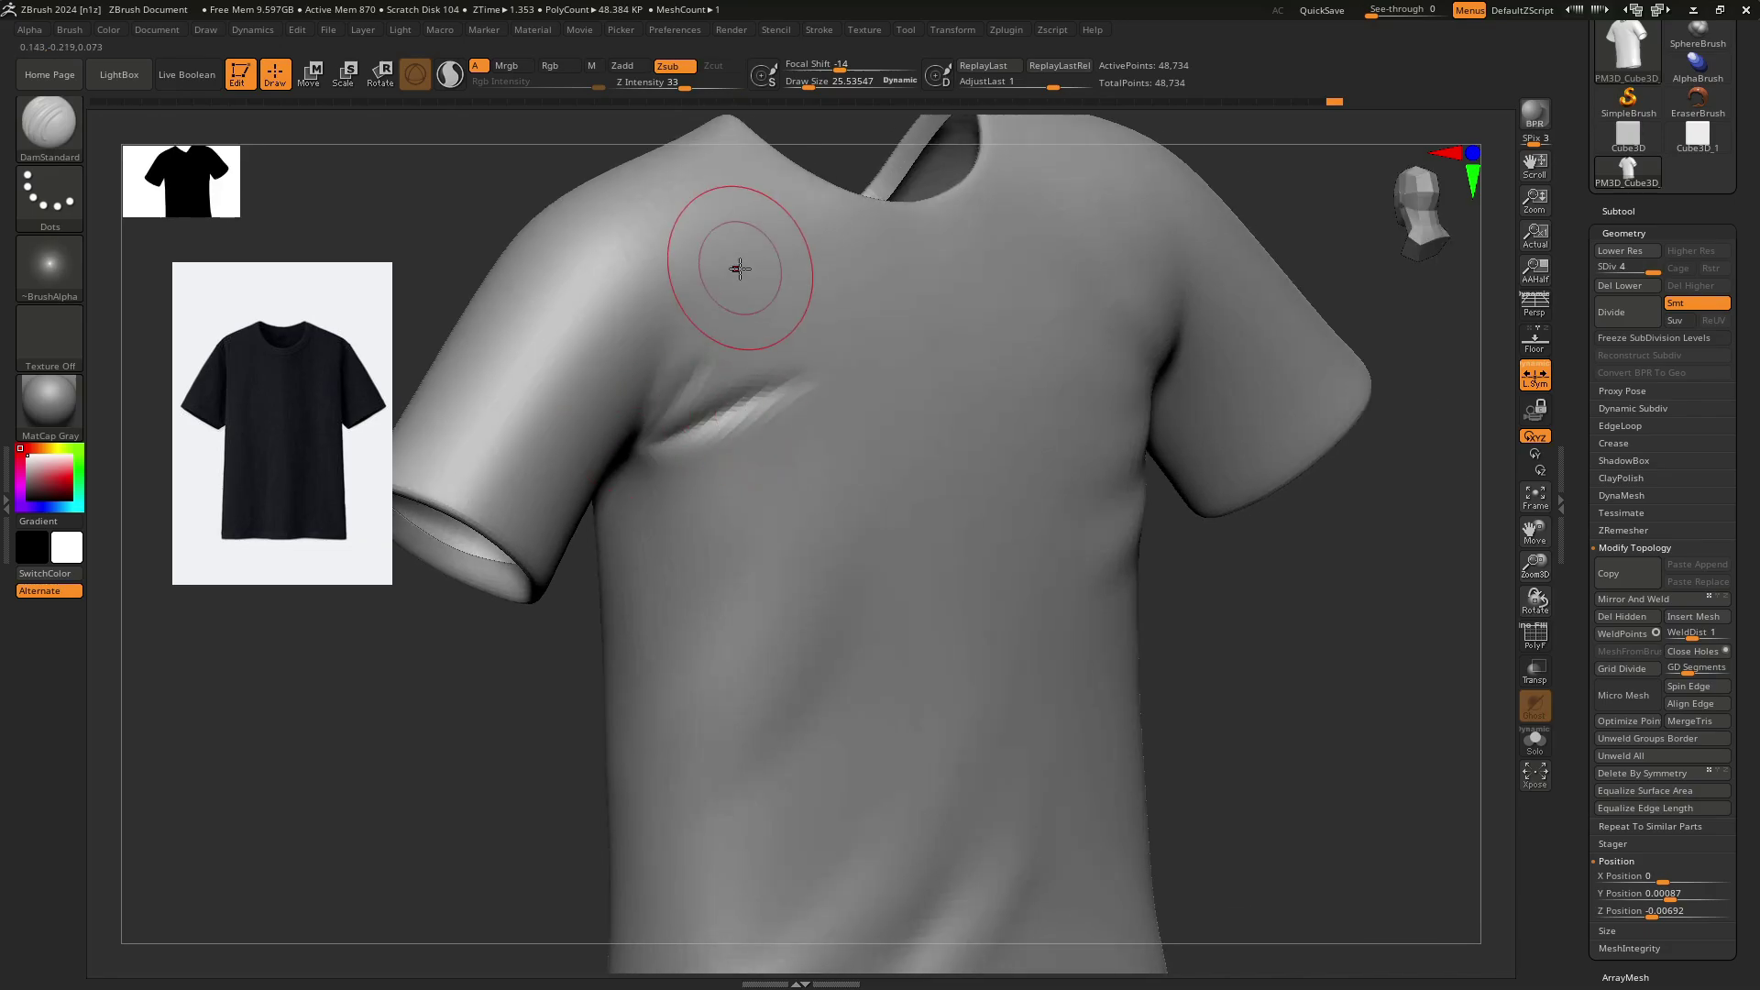
key("shift")
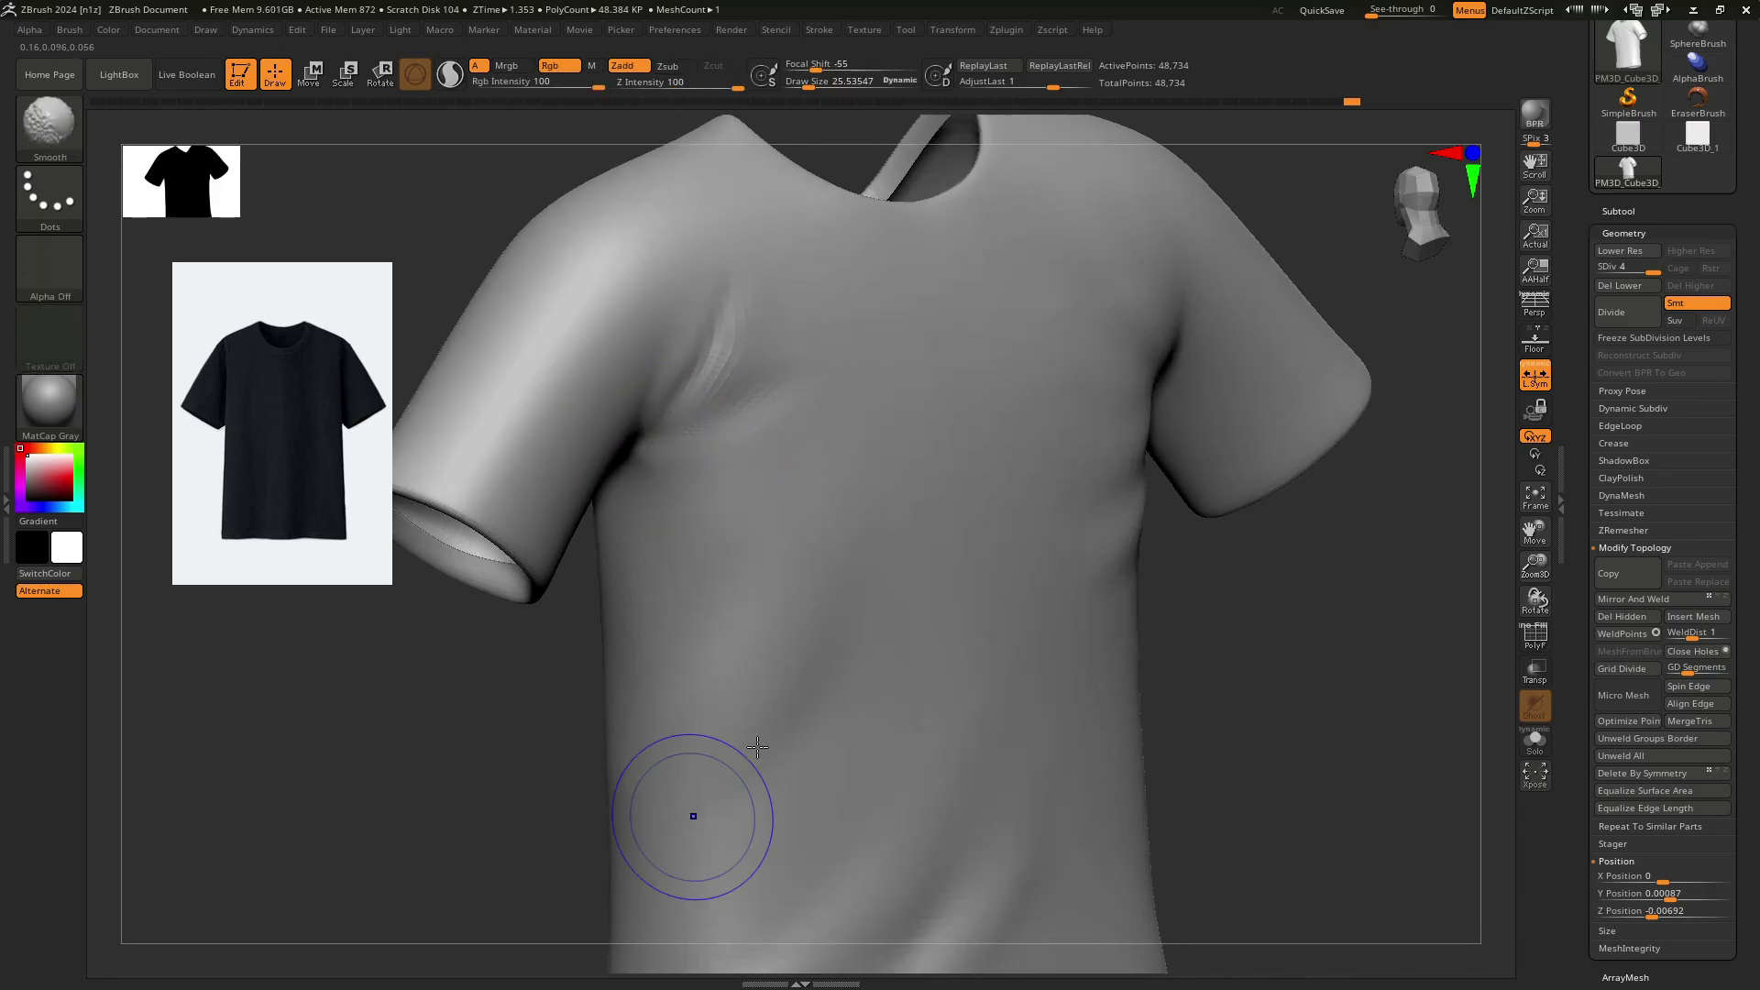
Sculpt creases from the armpits onto the fronts of both sleeves with Standard and DamStandard at a draw size of about 15, smoothing them.
mouse_move(757, 747)
right_mouse_down("ctrl")
mouse_move(888, 515)
mouse_move(877, 444)
mouse_move(848, 453)
right_mouse_up("ctrl")
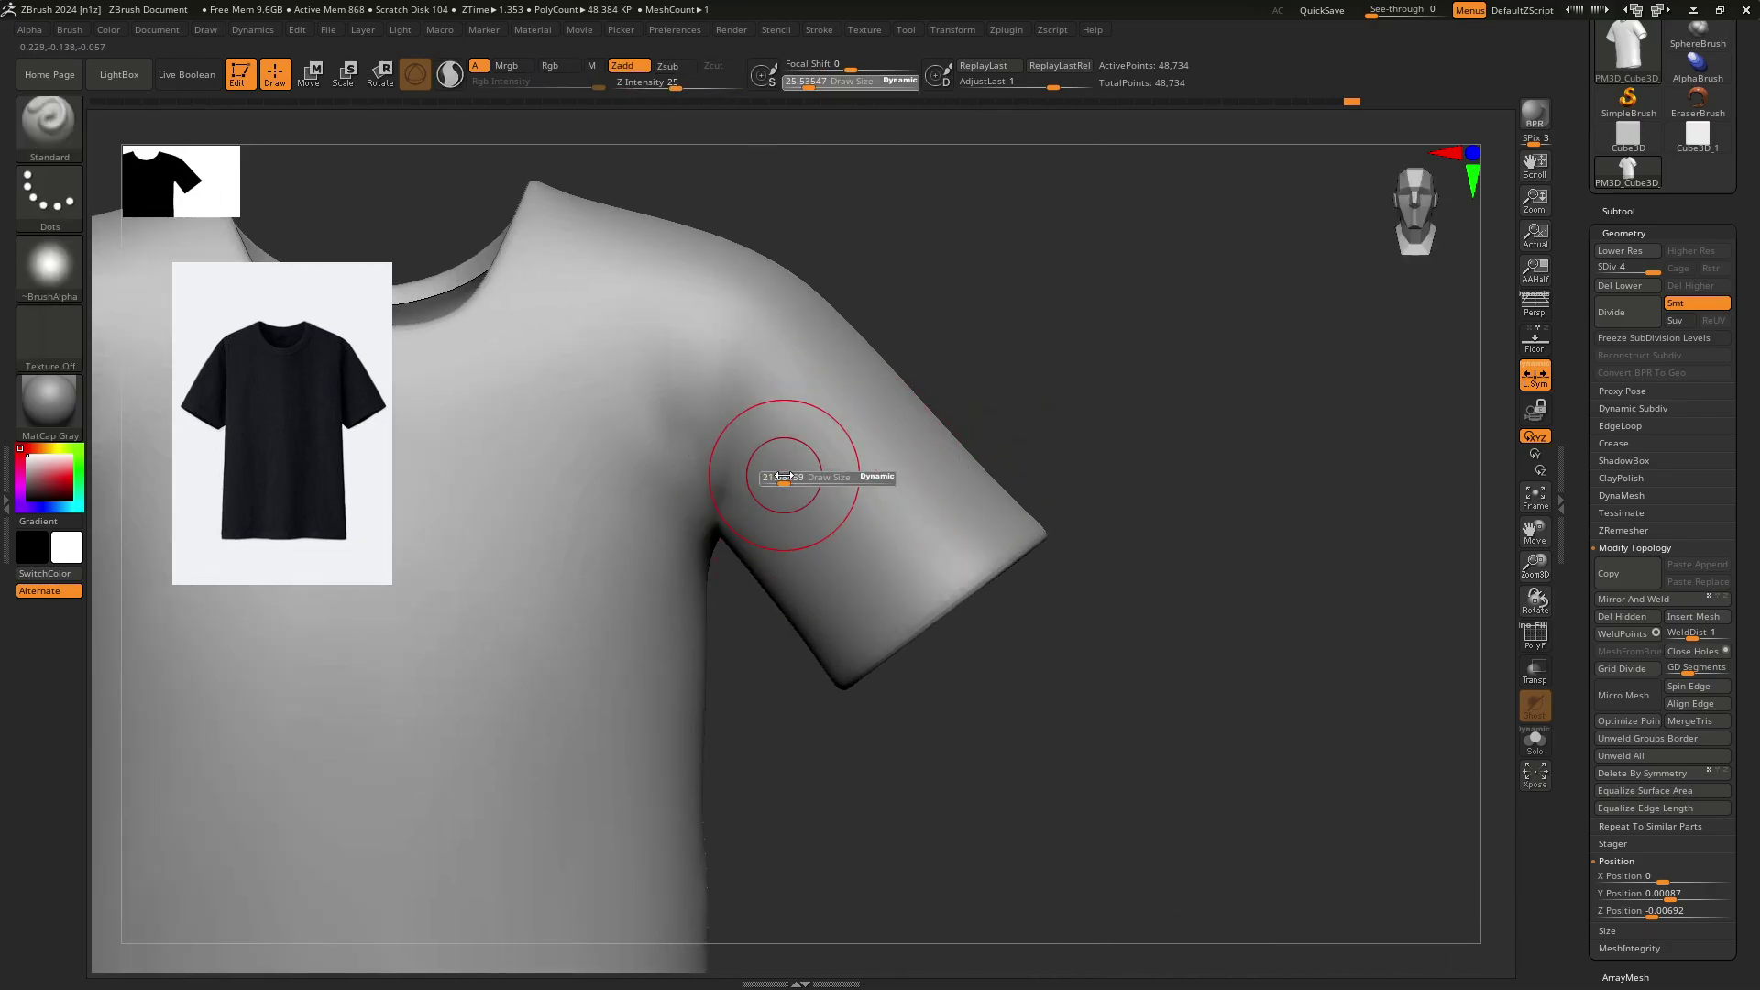
left_click_drag(852, 433, 749, 459, "shift")
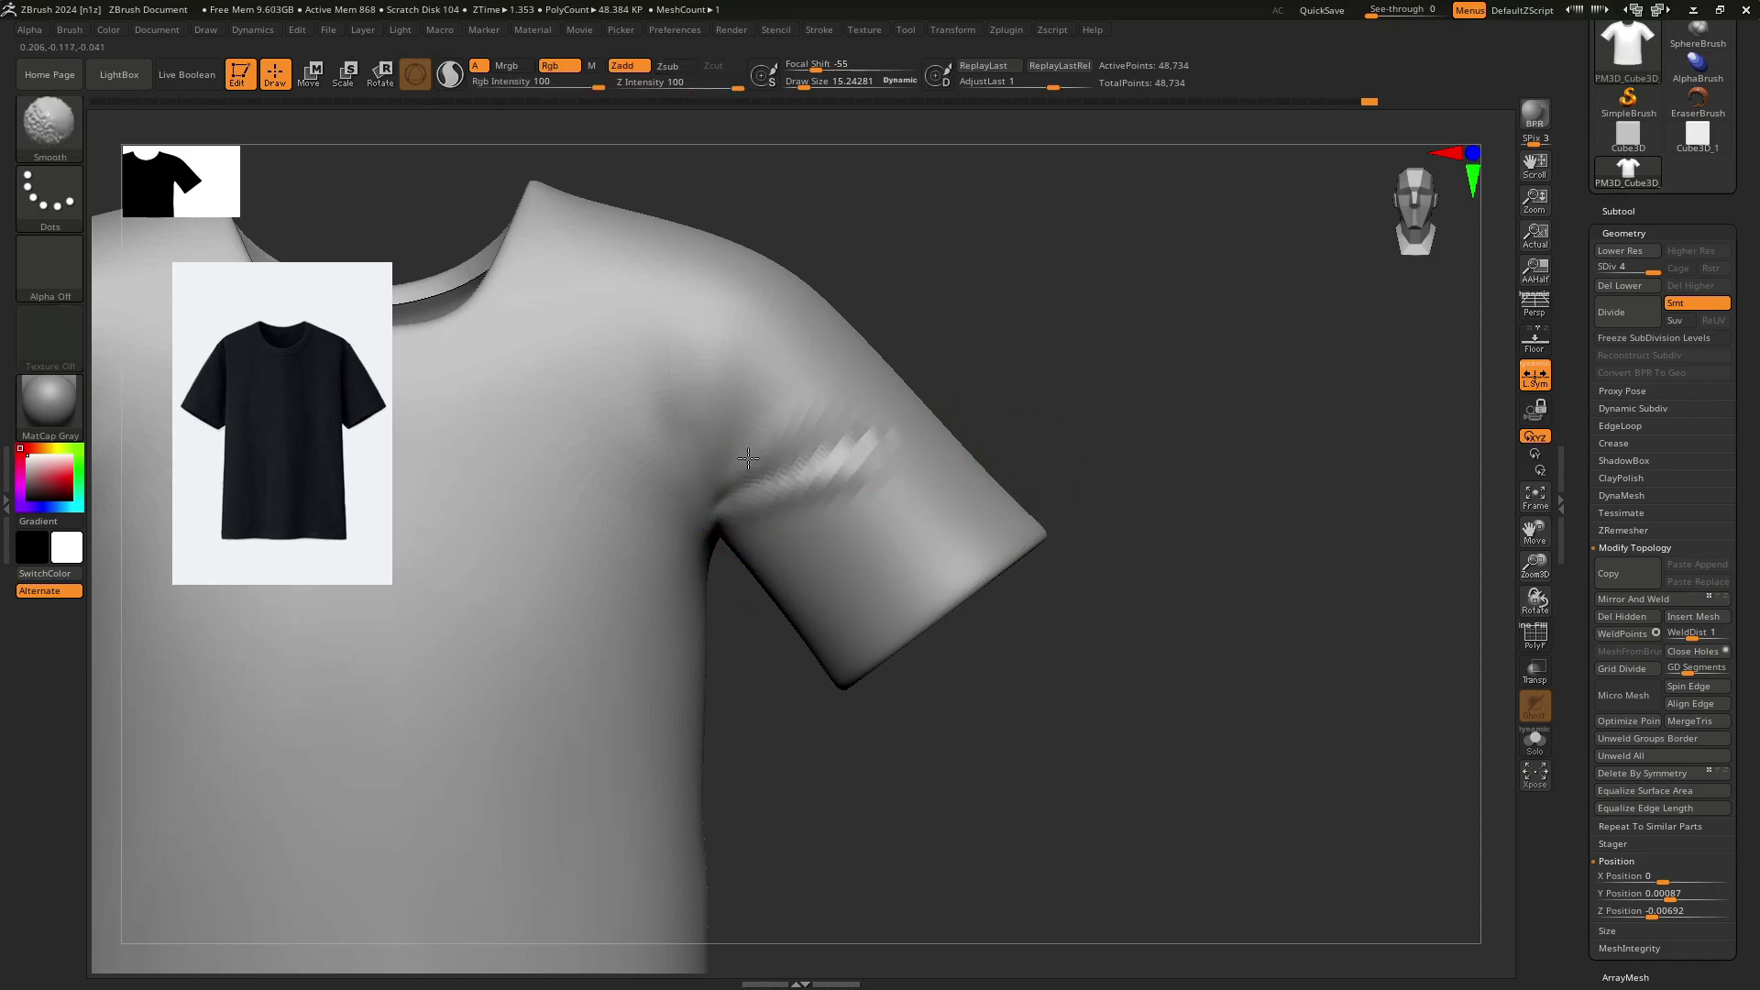
mouse_move(732, 565)
right_mouse_down("ctrl")
mouse_move(1094, 654)
mouse_move(953, 550)
right_mouse_up("ctrl")
right_click_drag(550, 513, 1229, 496, "alt")
mouse_move(806, 464)
right_mouse_down()
mouse_move(696, 456)
mouse_move(664, 367)
right_mouse_up()
mouse_move(665, 350)
left_mouse_down()
mouse_move(755, 411)
mouse_move(596, 399)
left_mouse_up()
key("b")
key("d")
key("s")
right_click_drag(789, 458, 724, 470)
left_click_drag(767, 459, 601, 476, "shift")
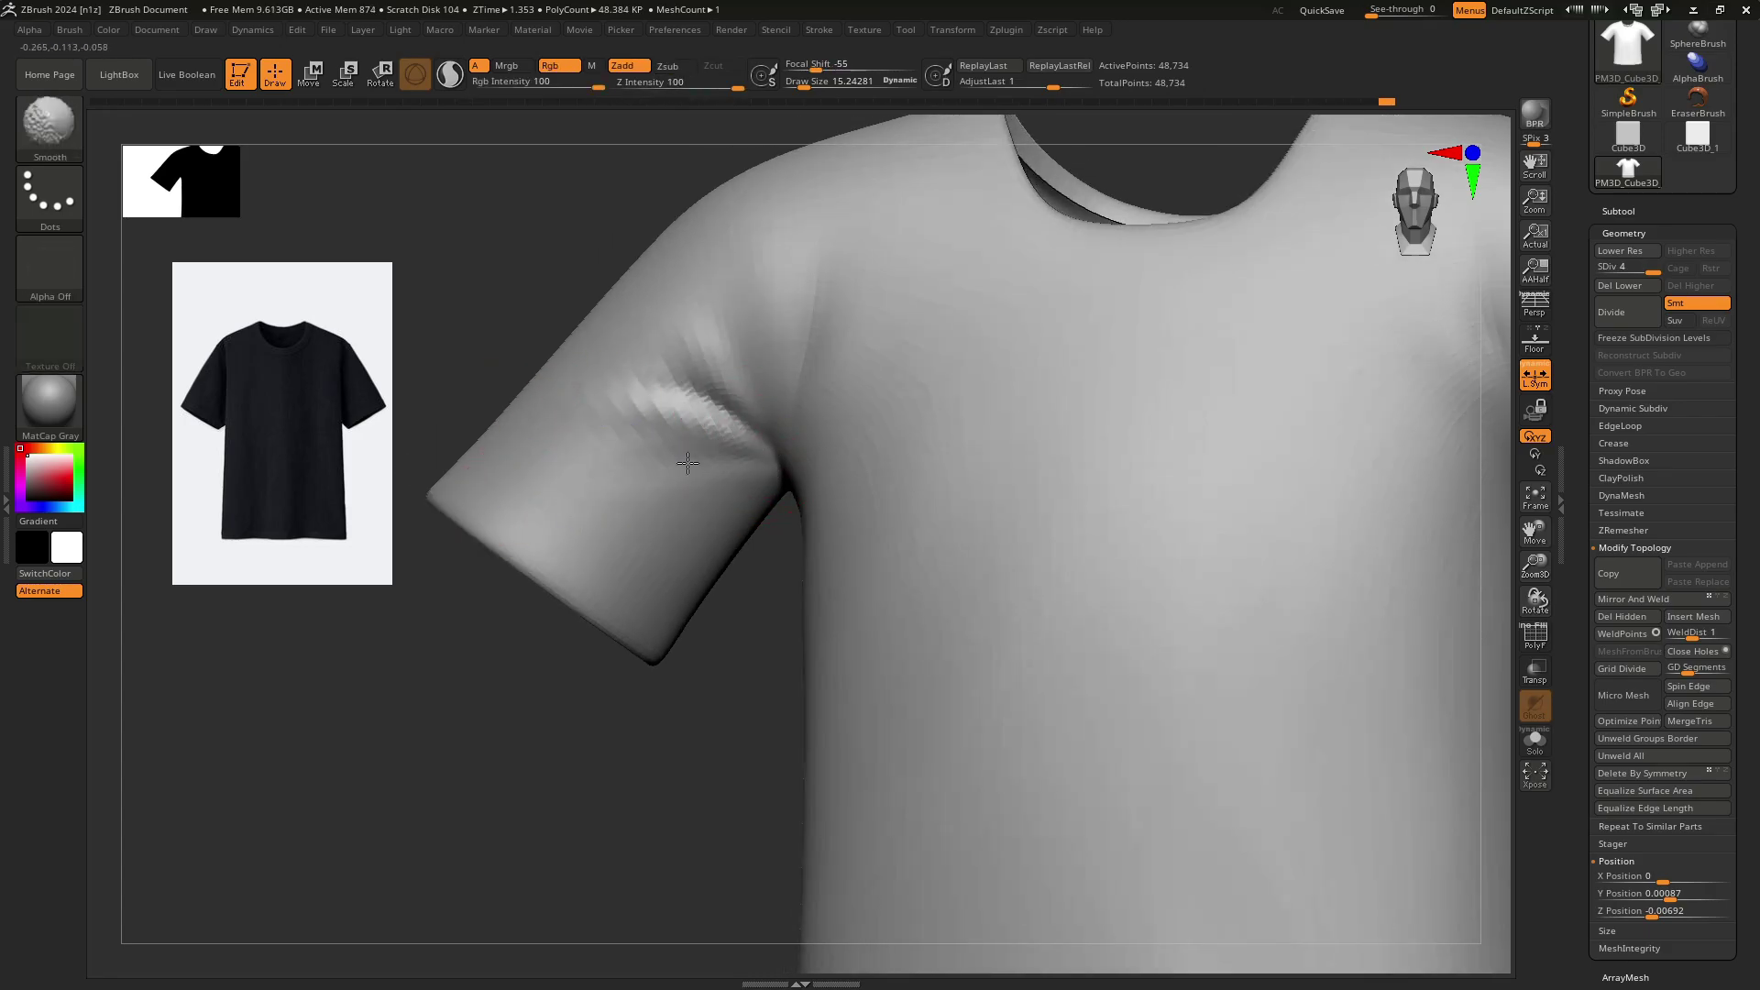
Show the polyframe and drop the T-shirt to subdivision level 1.
right_click_drag(953, 642, 962, 389, "ctrl")
right_click_drag(962, 431, 953, 587)
mouse_move(953, 550)
right_mouse_down()
mouse_move(987, 492)
mouse_move(807, 459)
mouse_move(818, 531)
mouse_move(832, 420)
mouse_move(955, 445)
mouse_move(926, 482)
mouse_move(815, 463)
mouse_move(871, 447)
right_mouse_up()
key("shift+f")
key("shift+d")
key("shift+d")
key("shift+d")
Adjust the corners of the front neckline with the Move brush at a draw size of about 26.
key("b")
key("m")
key("v")
mouse_move(839, 323)
right_mouse_down()
mouse_move(802, 326)
mouse_move(830, 337)
right_mouse_up()
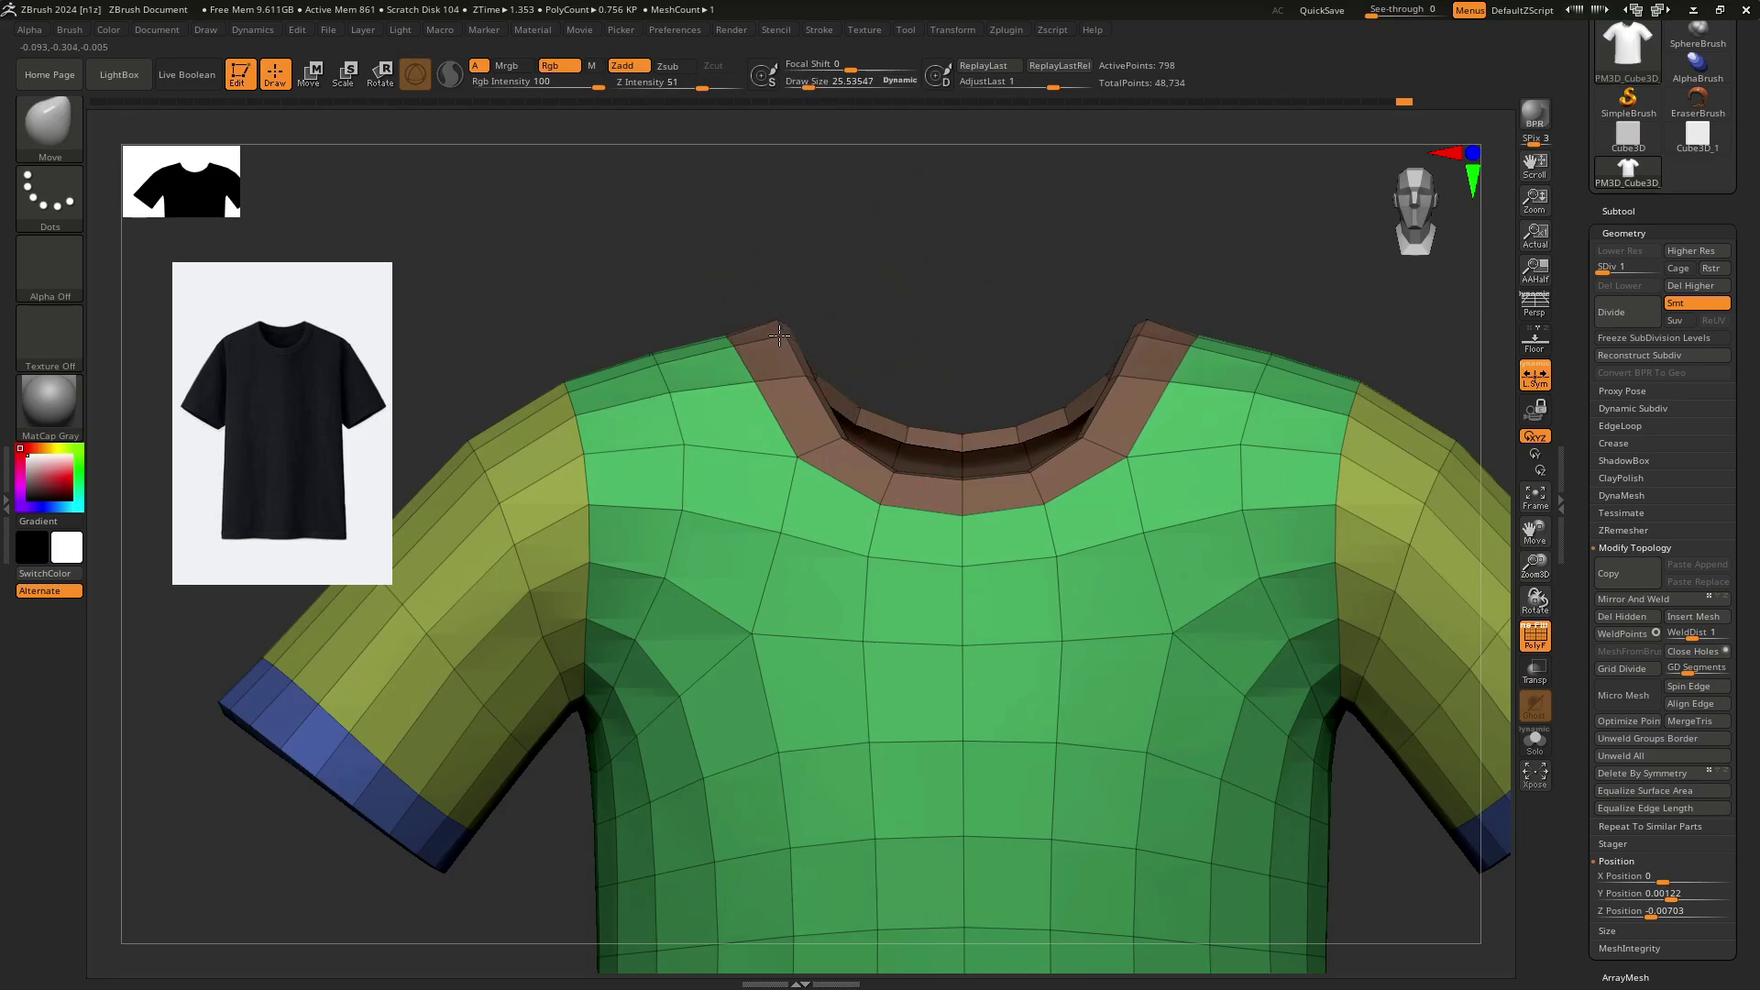
mouse_move(591, 407)
right_mouse_down("alt")
mouse_move(724, 360)
mouse_move(703, 328)
mouse_move(754, 369)
mouse_move(853, 389)
right_mouse_up("alt")
Adjust the shoulder and sleeve seam from the back and above with the Move brush at a draw size of about 21.
key("s")
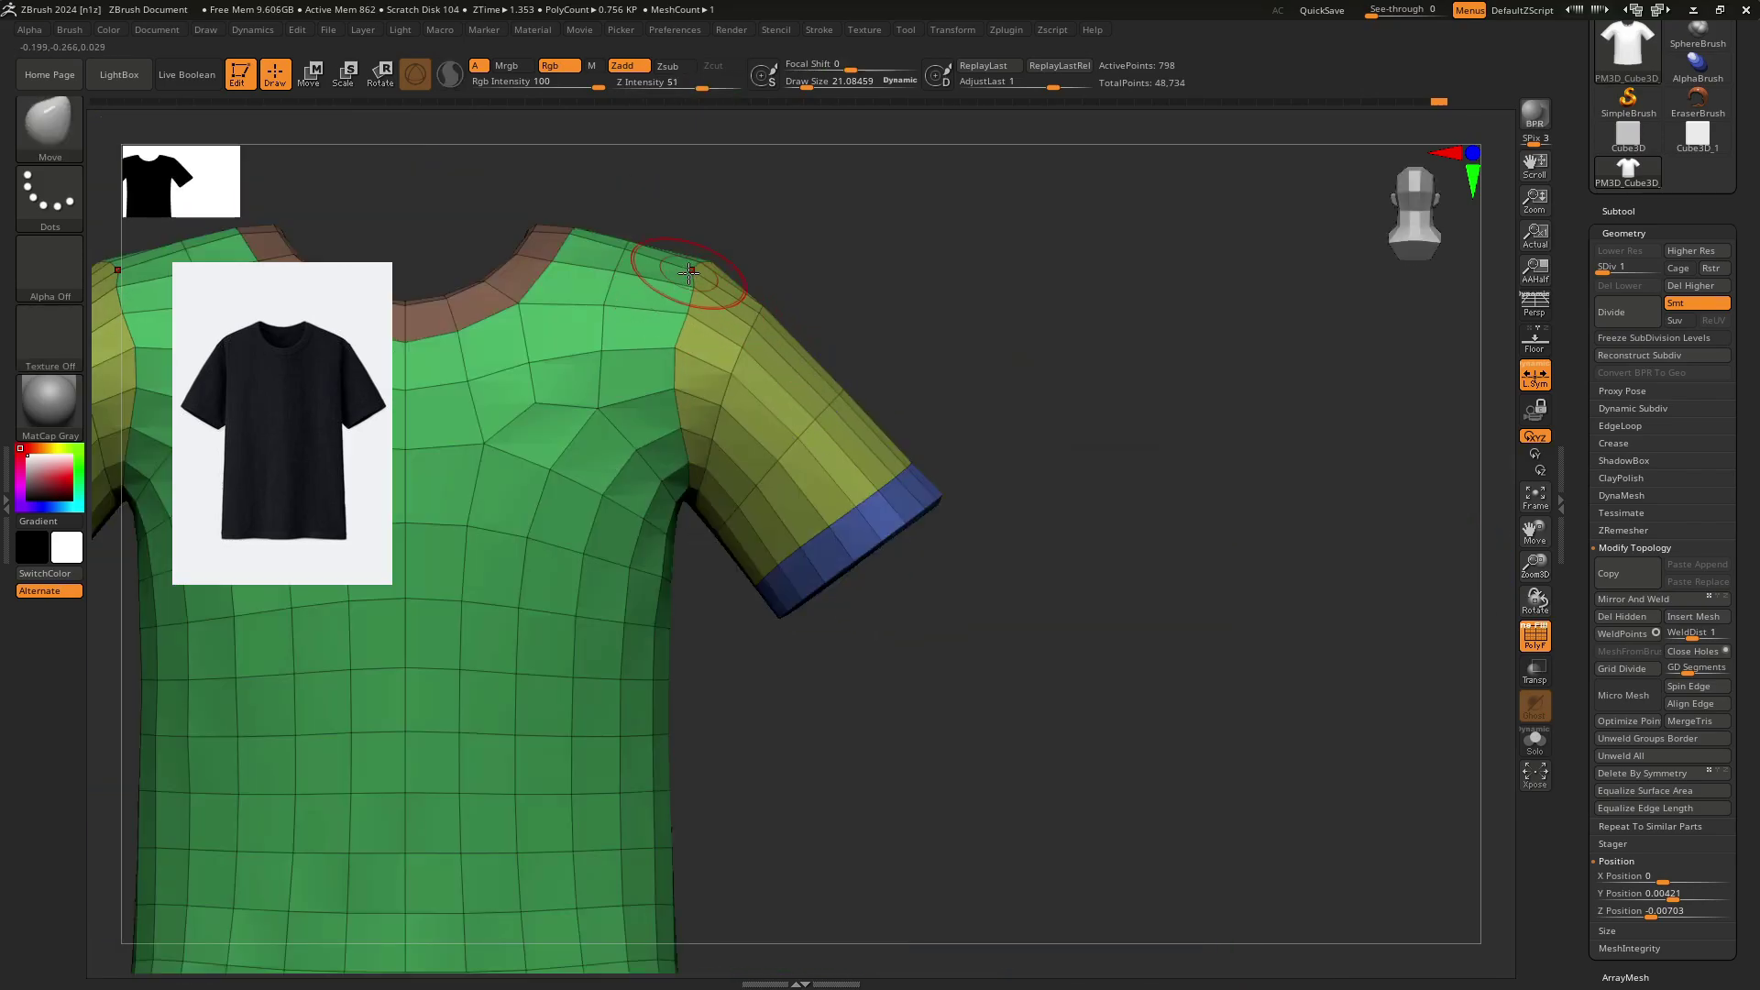
right_click_drag(691, 342, 747, 246)
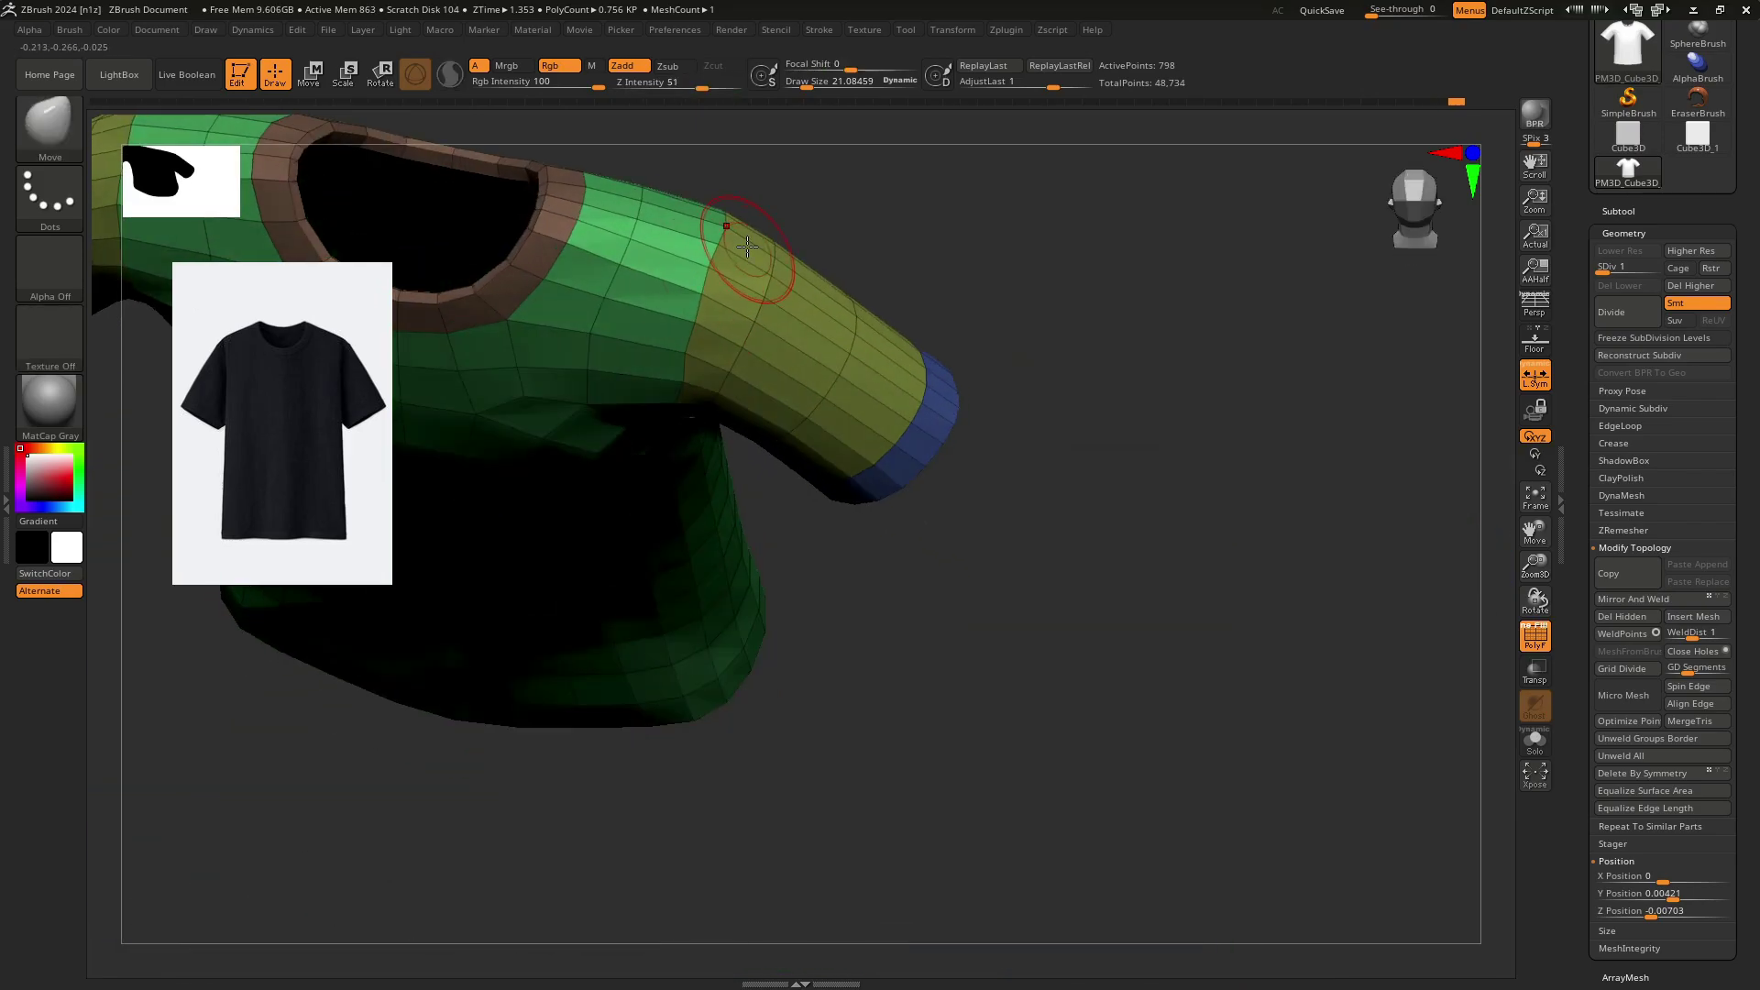
right_click_drag(676, 313, 654, 353, "shift")
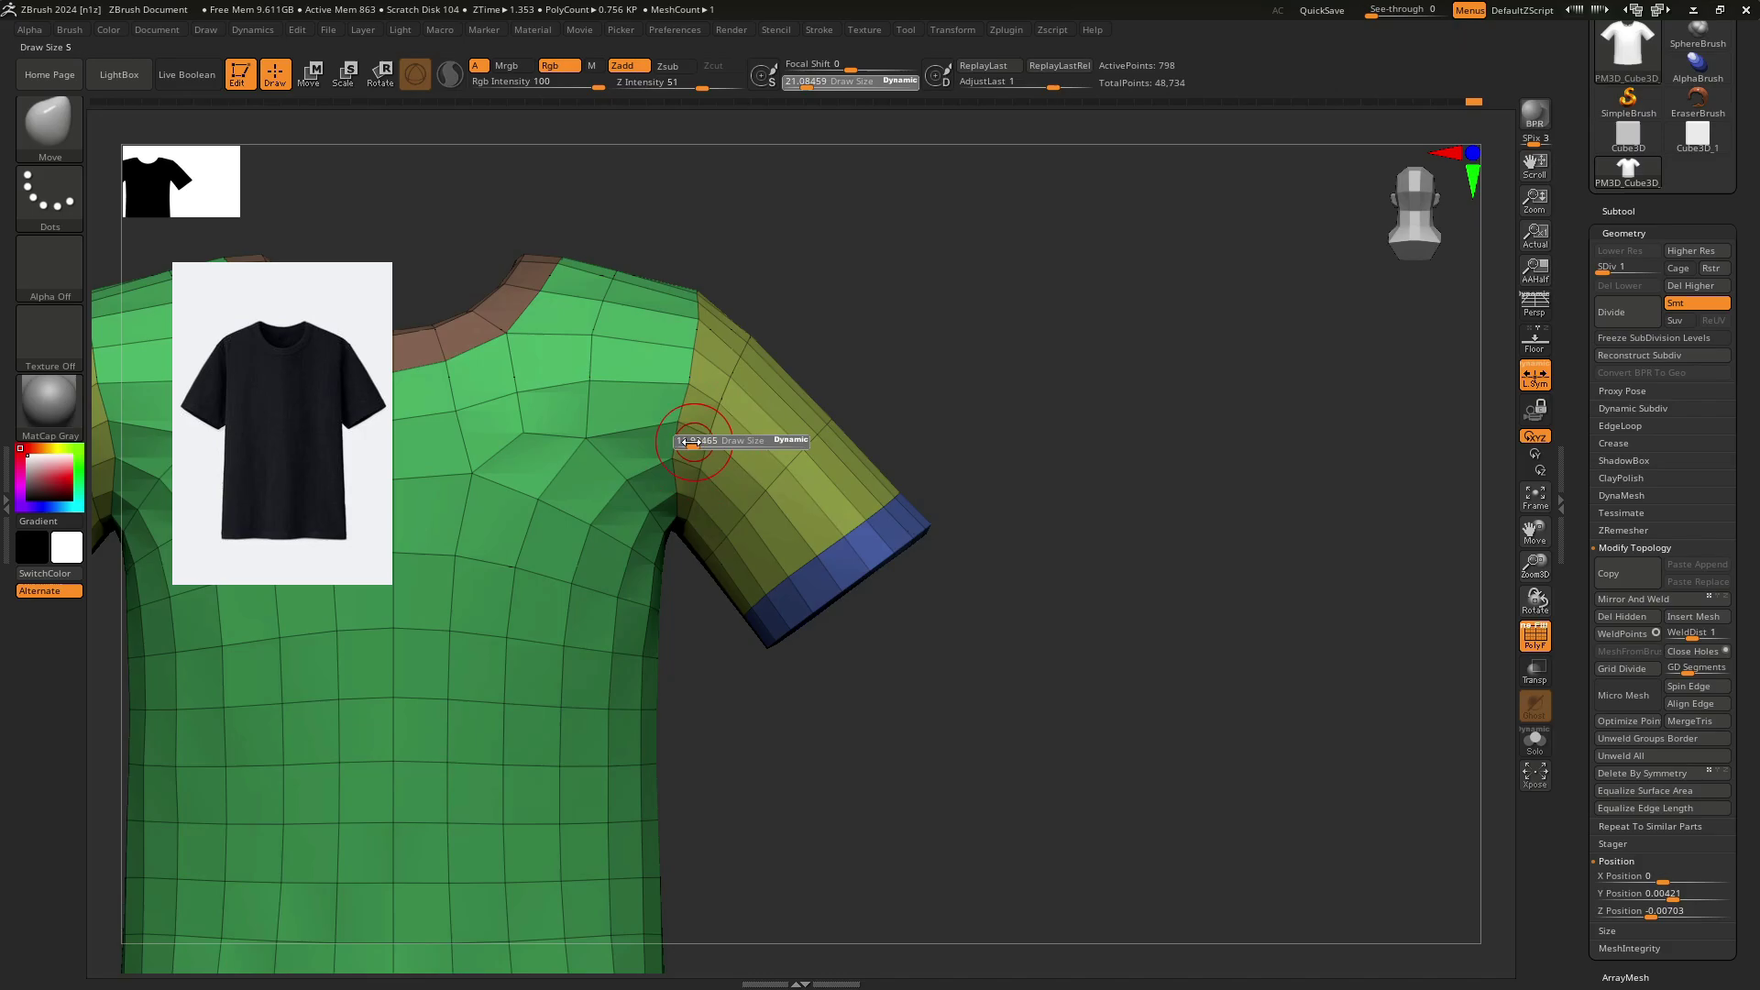
mouse_move(695, 366)
right_mouse_down()
mouse_move(617, 428)
mouse_move(882, 404)
mouse_move(904, 373)
mouse_move(869, 355)
mouse_move(727, 396)
mouse_move(758, 411)
mouse_move(739, 298)
right_mouse_up()
left_click_drag(778, 389, 760, 382)
Reshape the torso's side profile down to the hem with the Move brush at a draw size of about 86.
right_click_drag(761, 394, 749, 285, "alt")
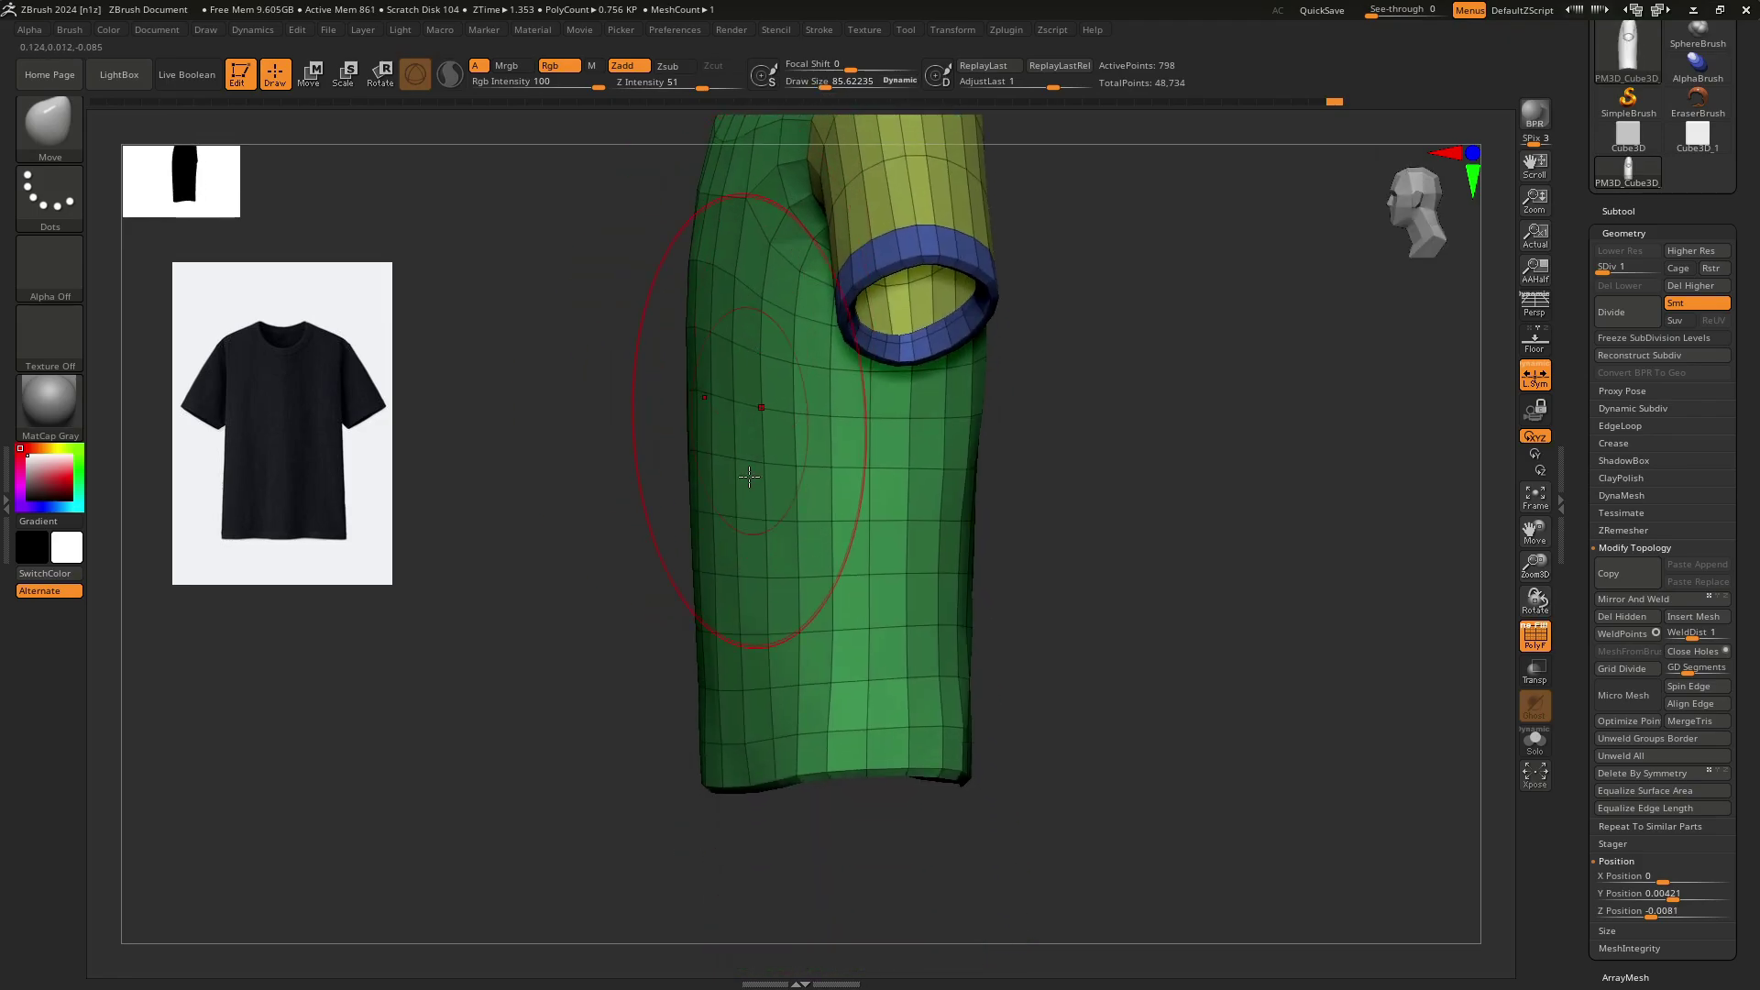
right_click_drag(744, 701, 1023, 679)
right_click_drag(972, 548, 805, 519)
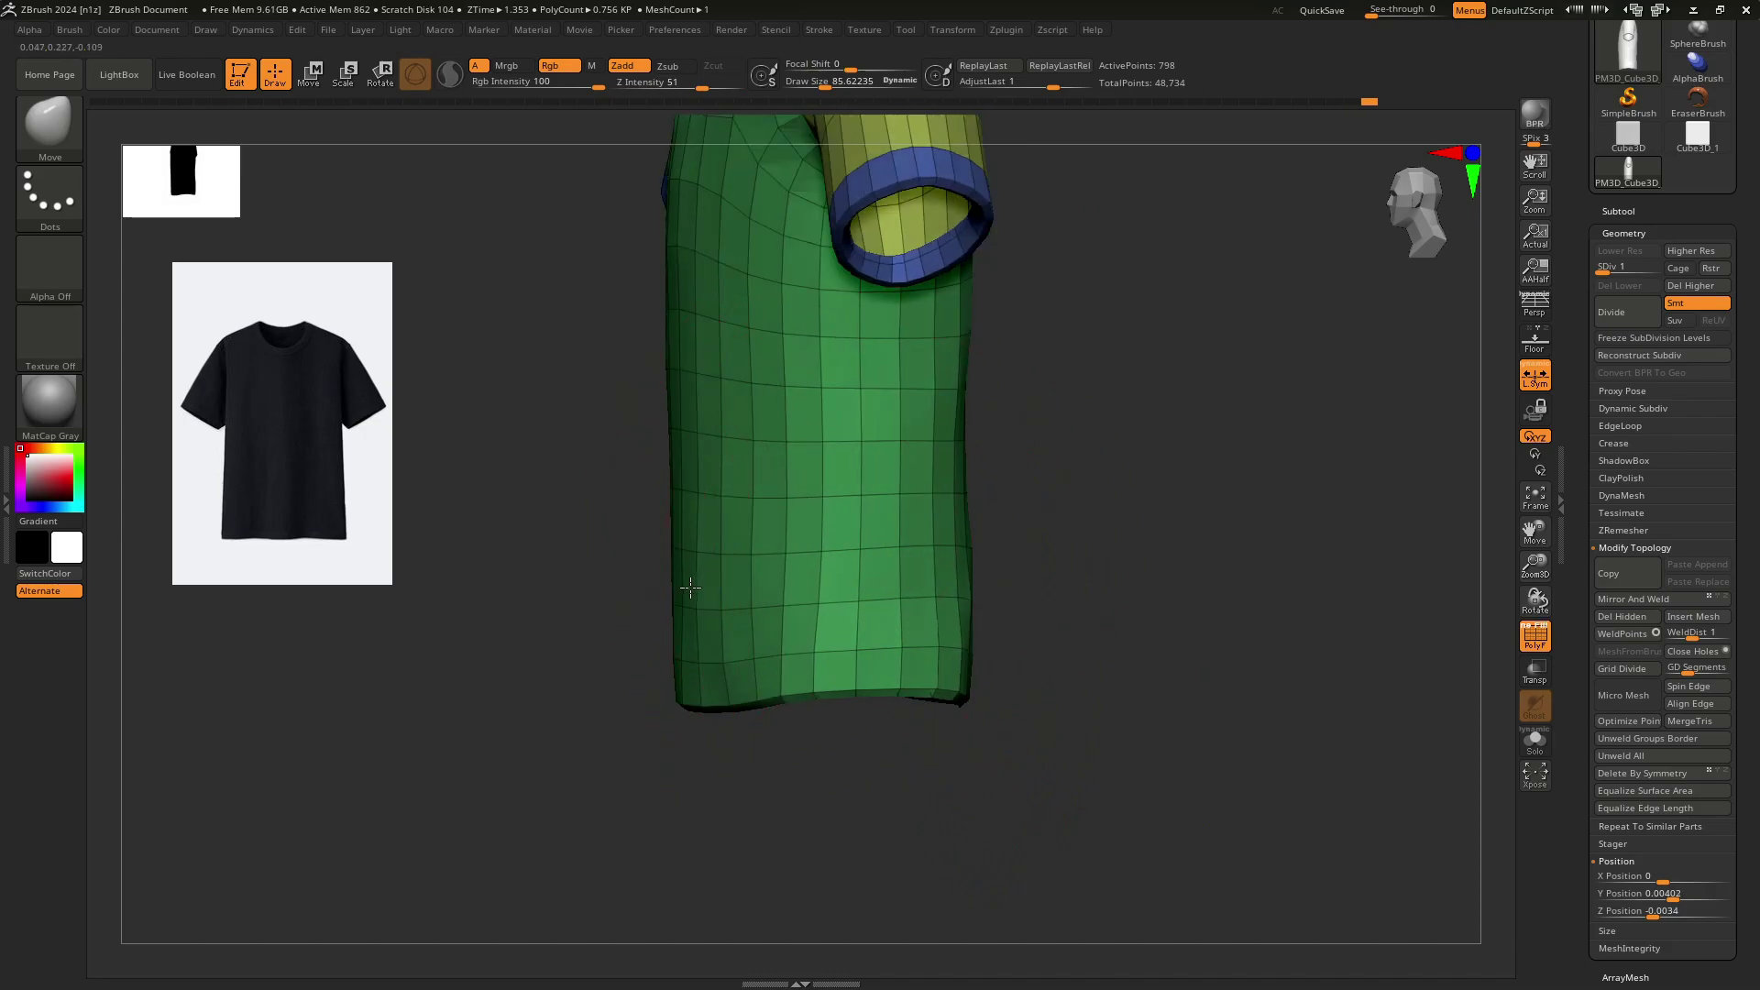
right_click_drag(690, 588, 880, 550)
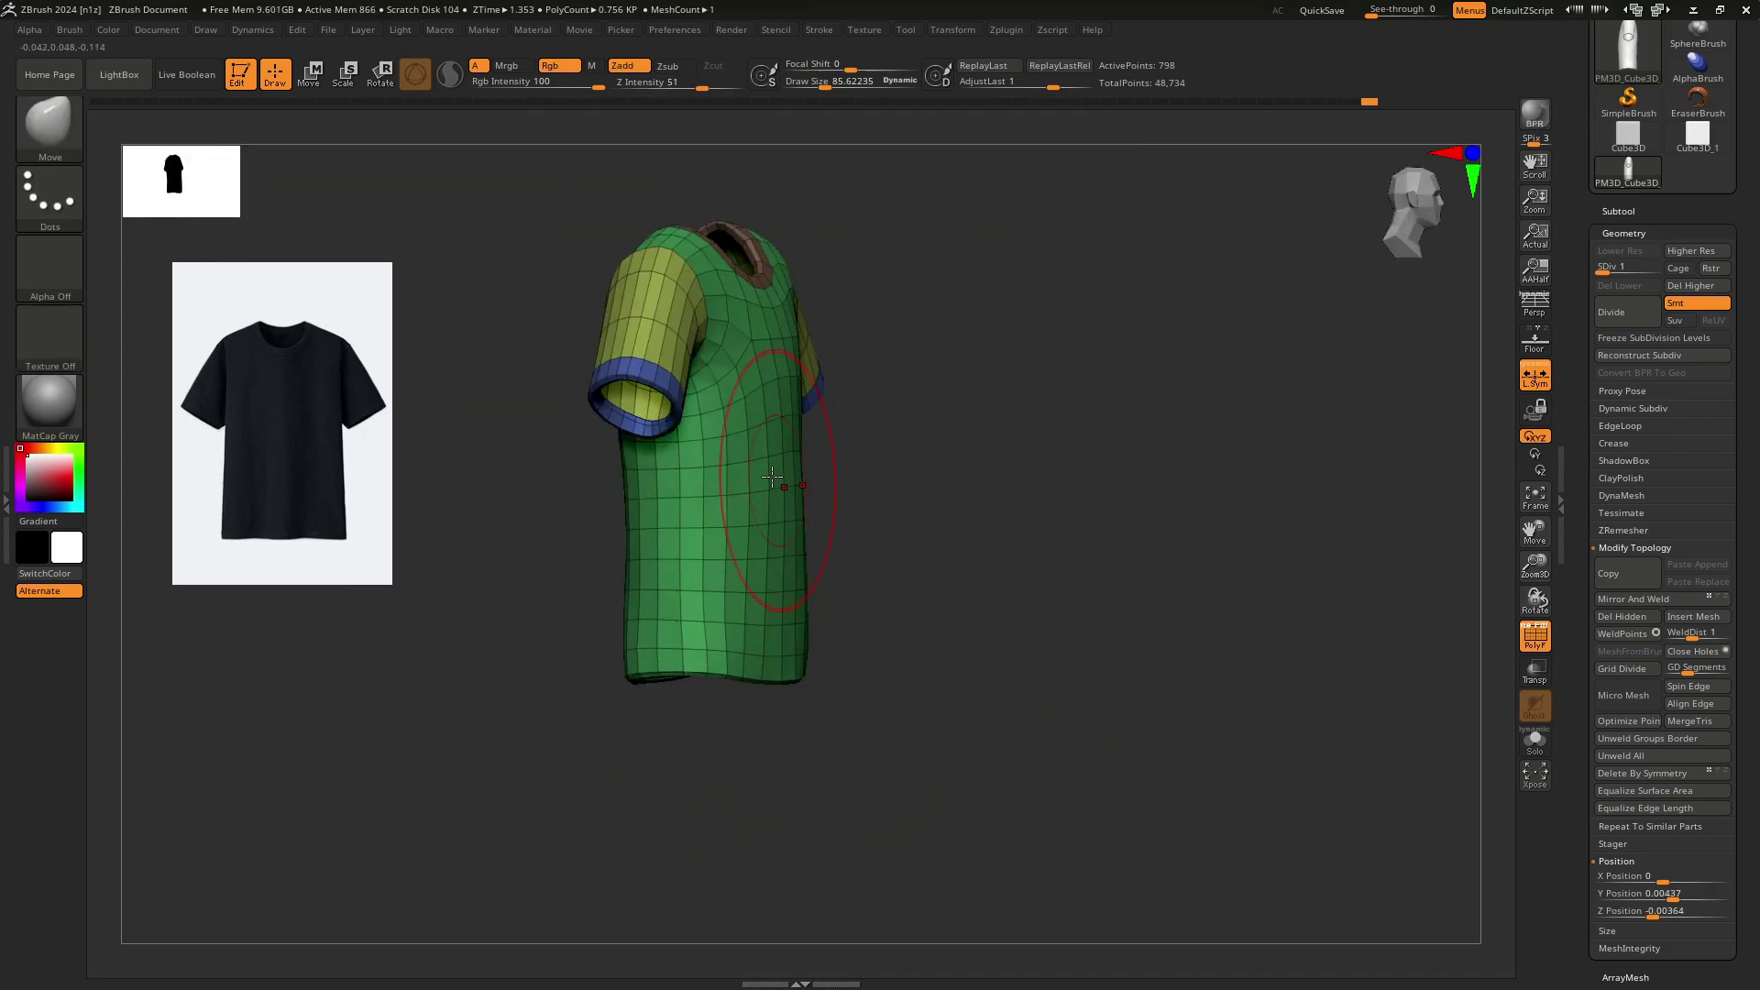
right_click_drag(772, 477, 837, 469, "shift")
Hide the polyframe and return the T-shirt to subdivision level 4.
key("shift+f")
key("d")
right_click_drag(955, 421, 1114, 413, "ctrl")
key("d")
key("d")
right_click_drag(1114, 413, 1073, 405, "ctrl")
key("d")
mouse_move(1073, 406)
right_mouse_down("ctrl")
mouse_move(1090, 458)
mouse_move(1155, 447)
mouse_move(849, 365)
mouse_move(1088, 366)
mouse_move(935, 464)
right_mouse_up("ctrl")
Switch to the ClayBuildup brush with a draw size of about 30.
key("s")
left_click_drag(935, 464, 916, 464)
right_click_drag(1036, 514, 1082, 569, "ctrl")
mouse_move(1081, 568)
right_mouse_down()
mouse_move(1144, 605)
mouse_move(1104, 601)
mouse_move(1100, 629)
mouse_move(1131, 542)
mouse_move(1120, 509)
mouse_move(1088, 569)
right_mouse_up()
right_click_drag(895, 562, 984, 469)
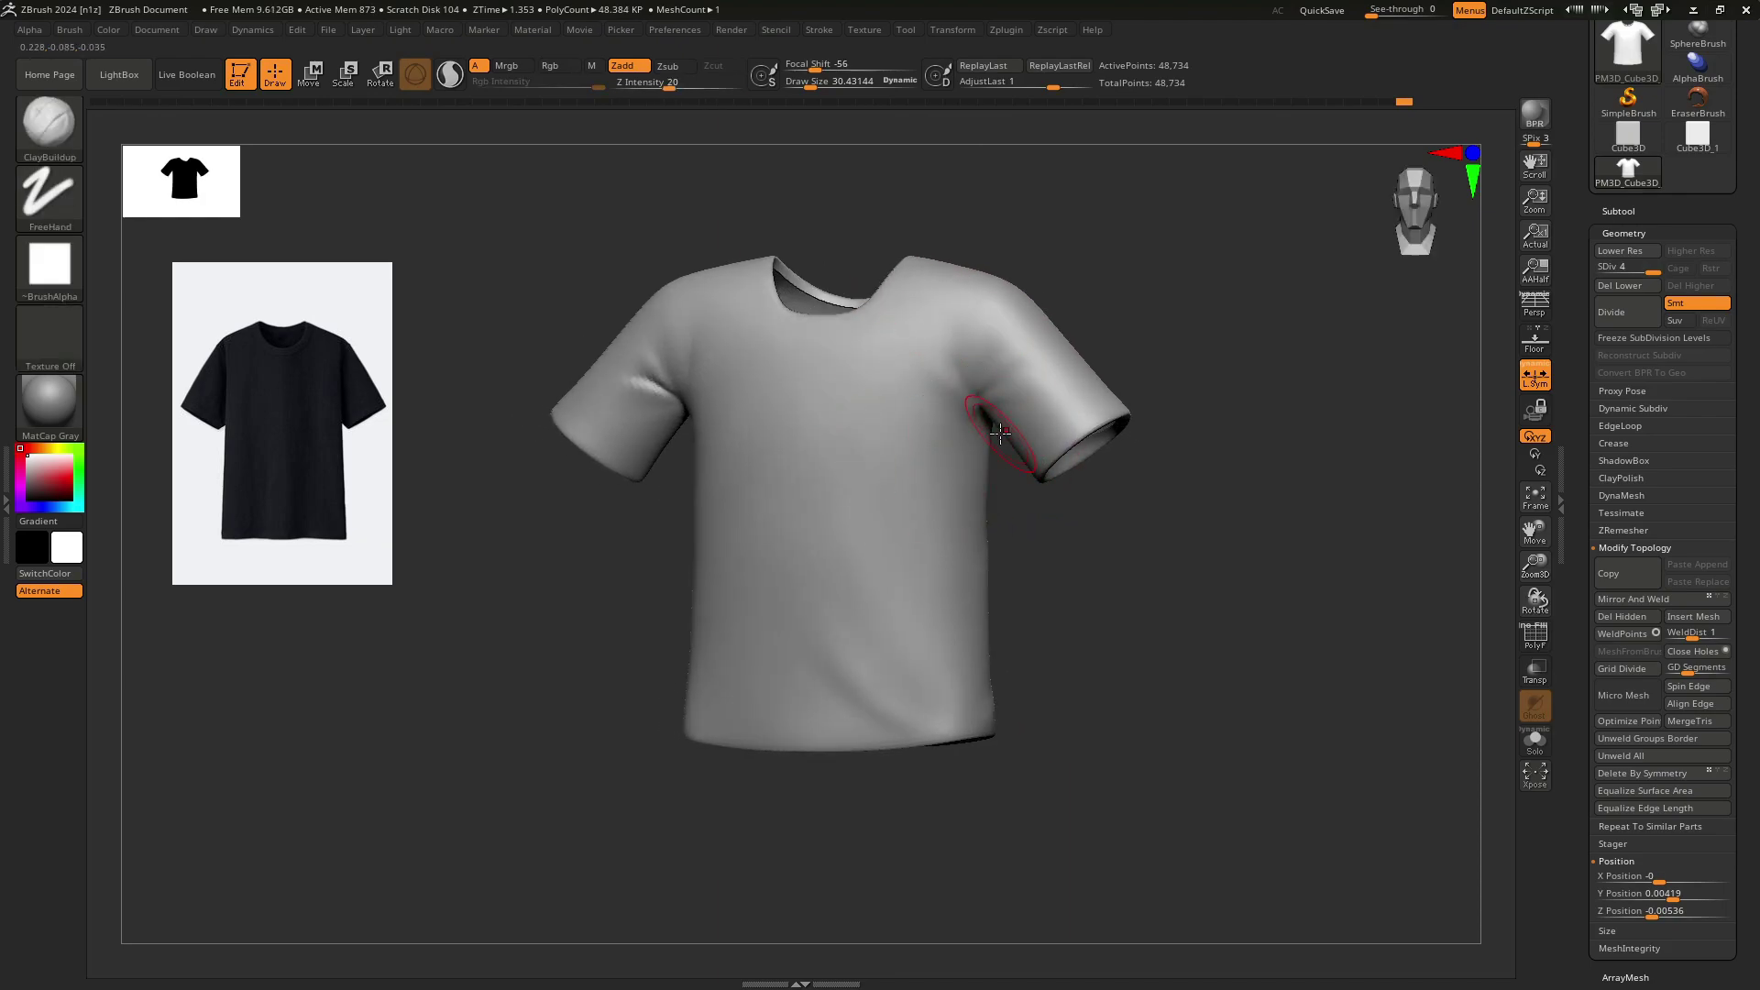
key("shift+d")
key("shift+d")
key("shift+d")
key("shift+f")
key("shift+f")
right_click_drag(1010, 441, 1134, 405)
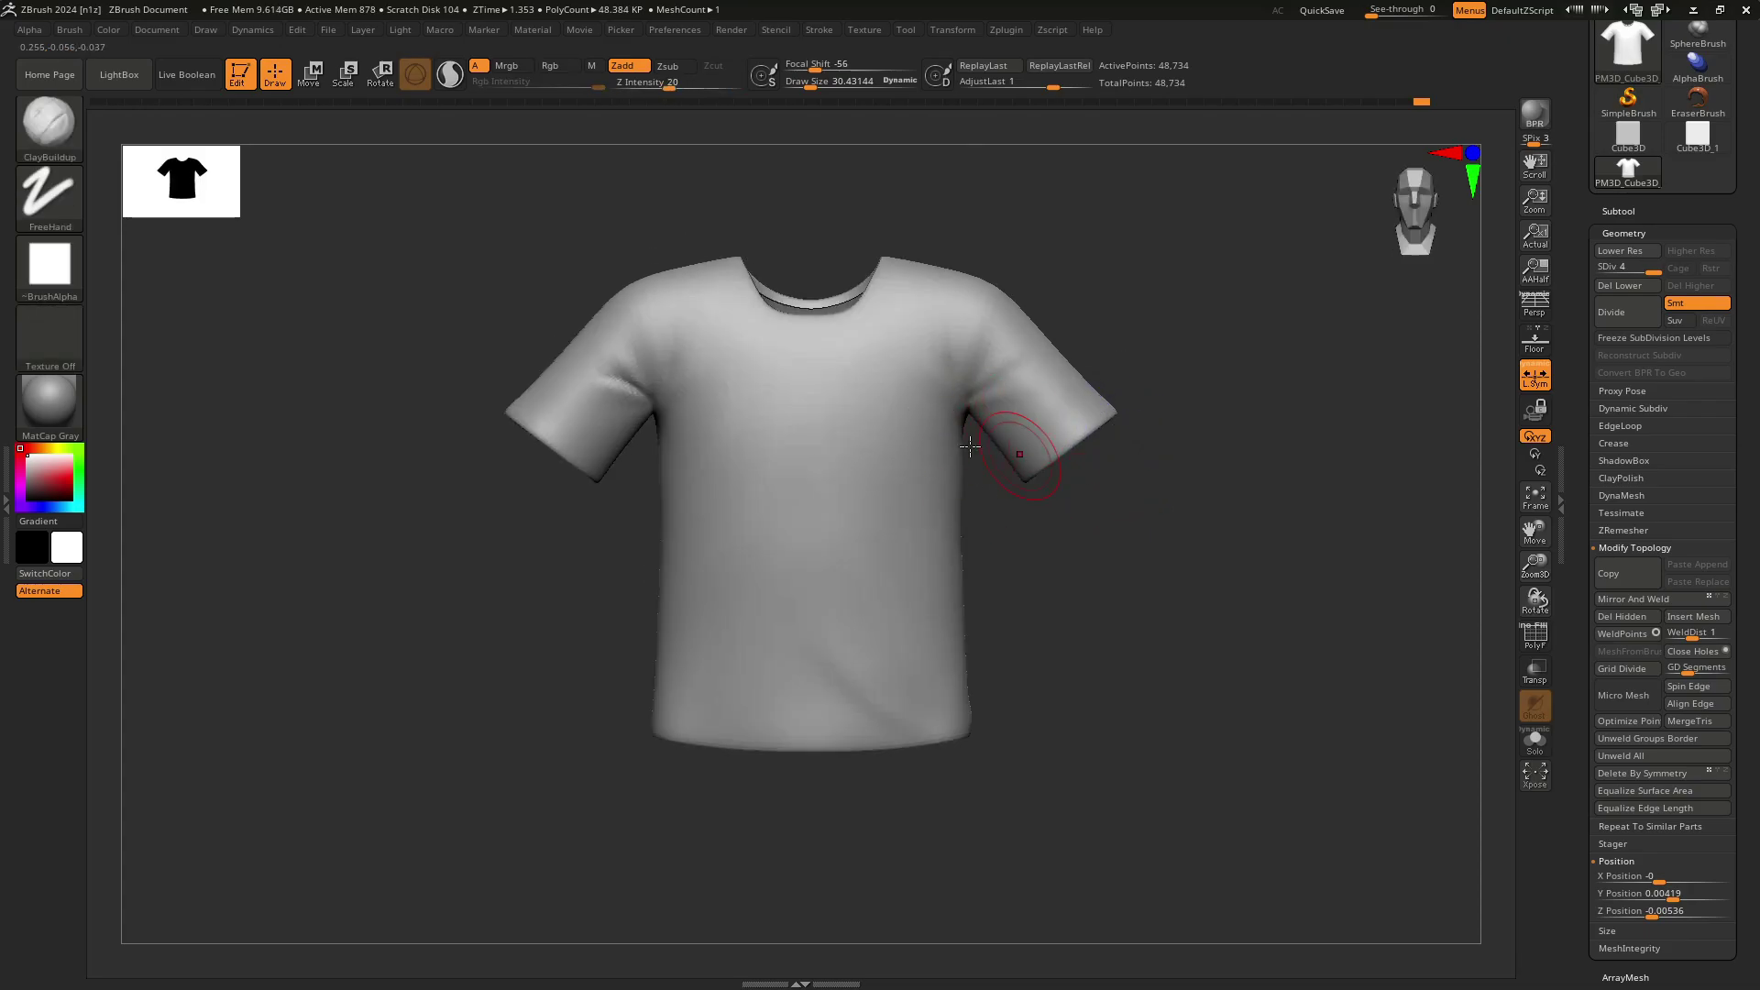